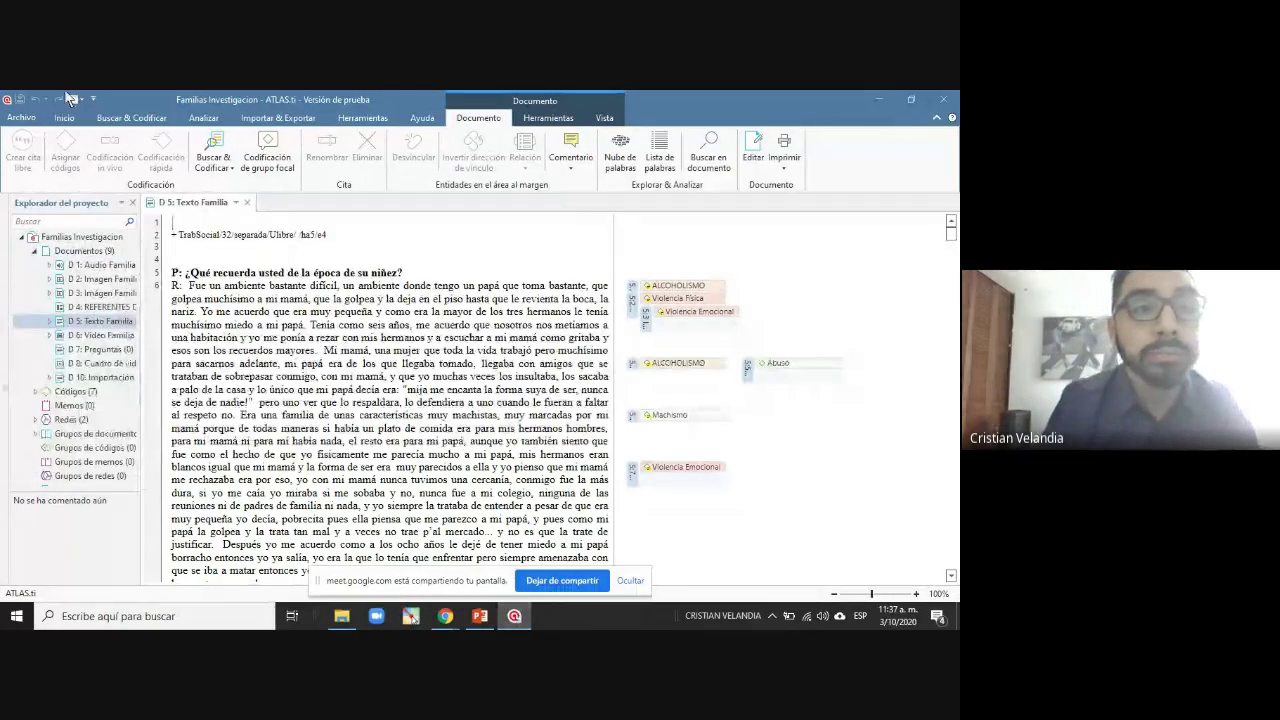
Open the network manager to list the project's networks
{"action": "left_click", "coordinate": [64, 118]}
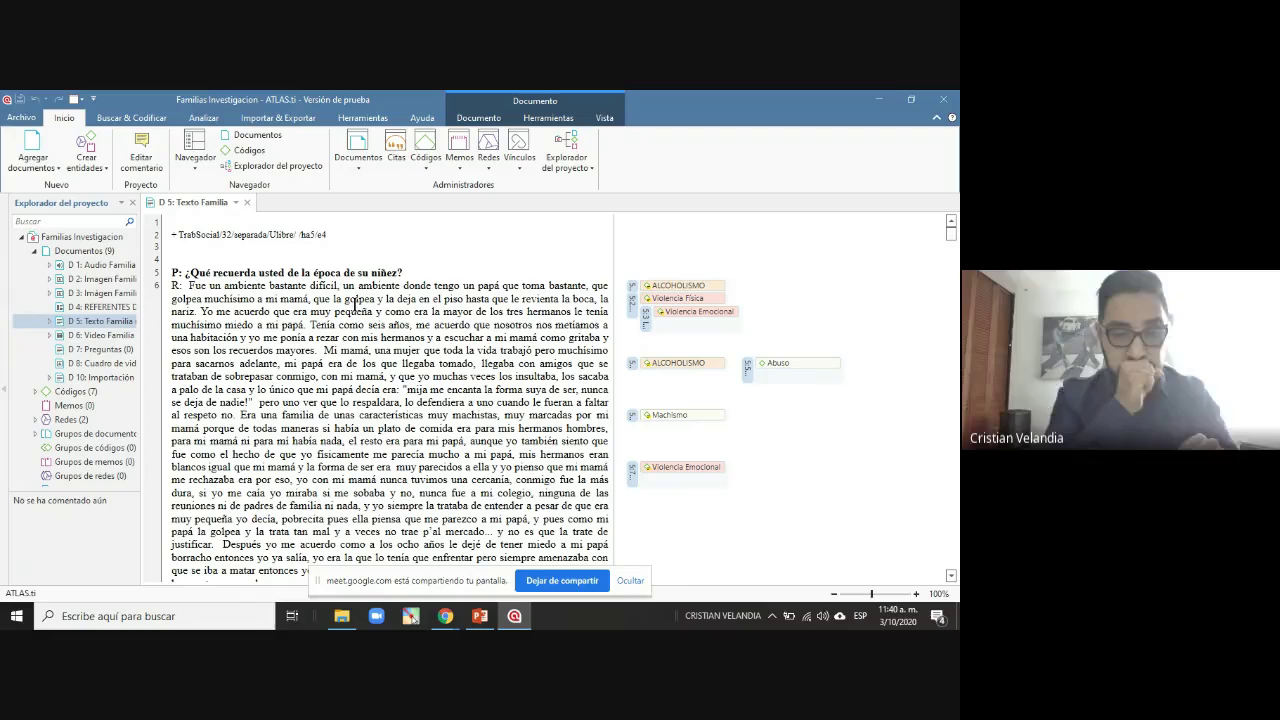
{"action": "left_click", "coordinate": [488, 147]}
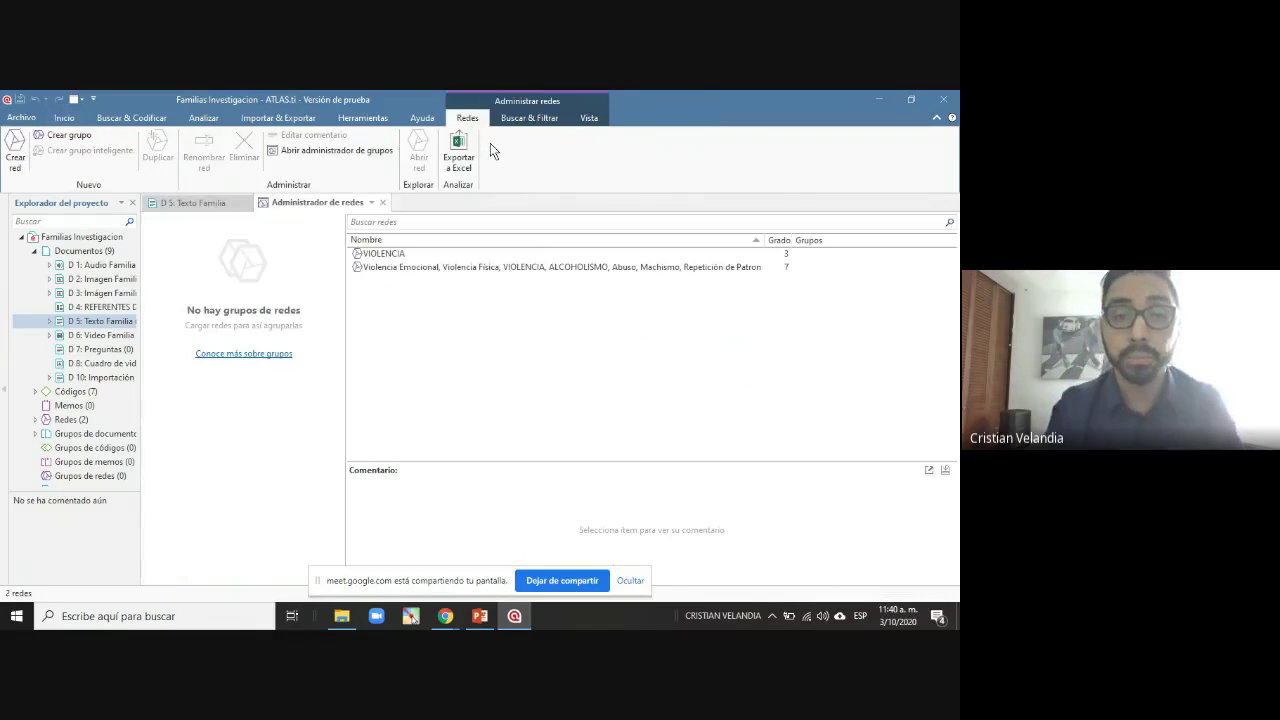
{"action": "left_click", "coordinate": [400, 254]}
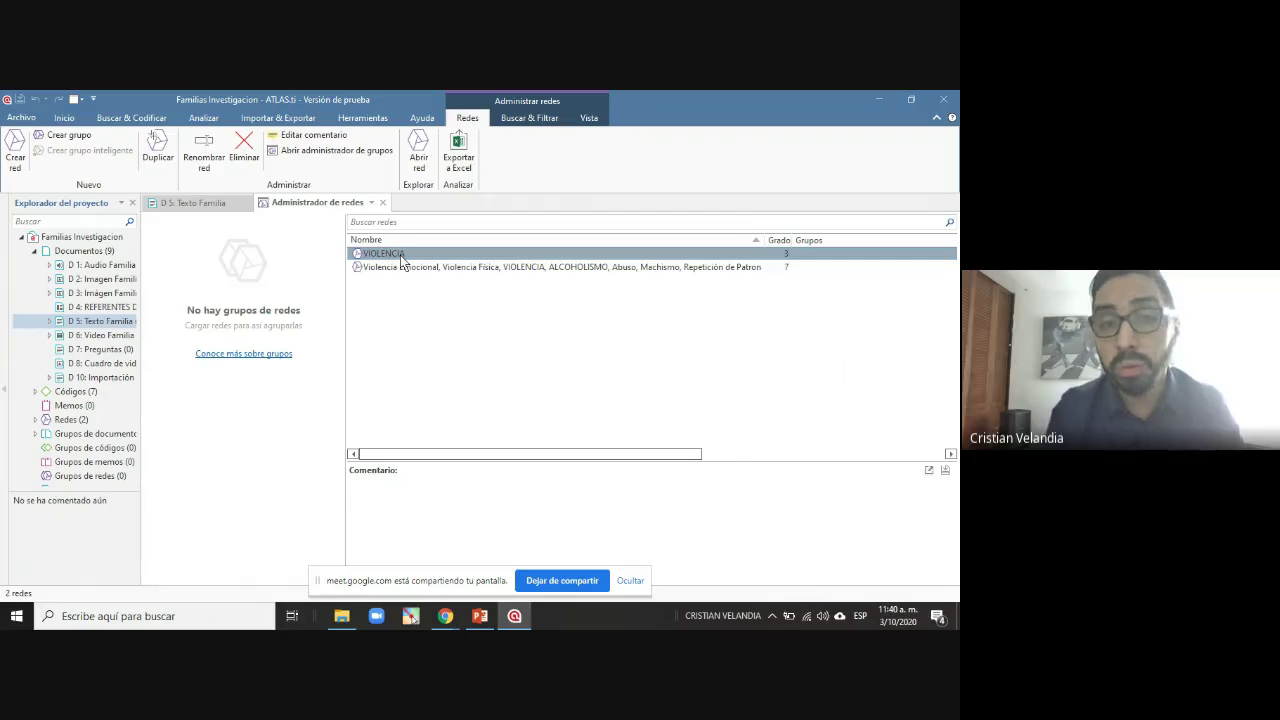
{"action": "double_click", "coordinate": [400, 255]}
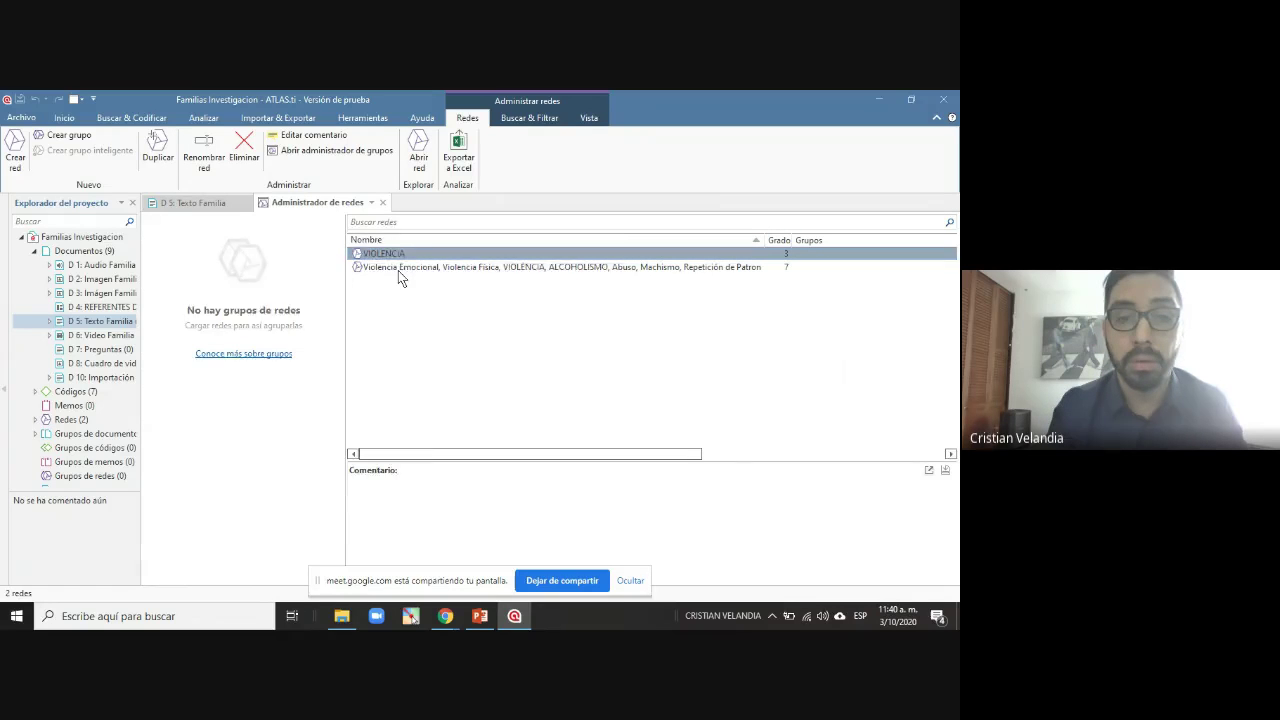
{"action": "left_click", "coordinate": [604, 240]}
{"action": "left_click", "coordinate": [494, 268]}
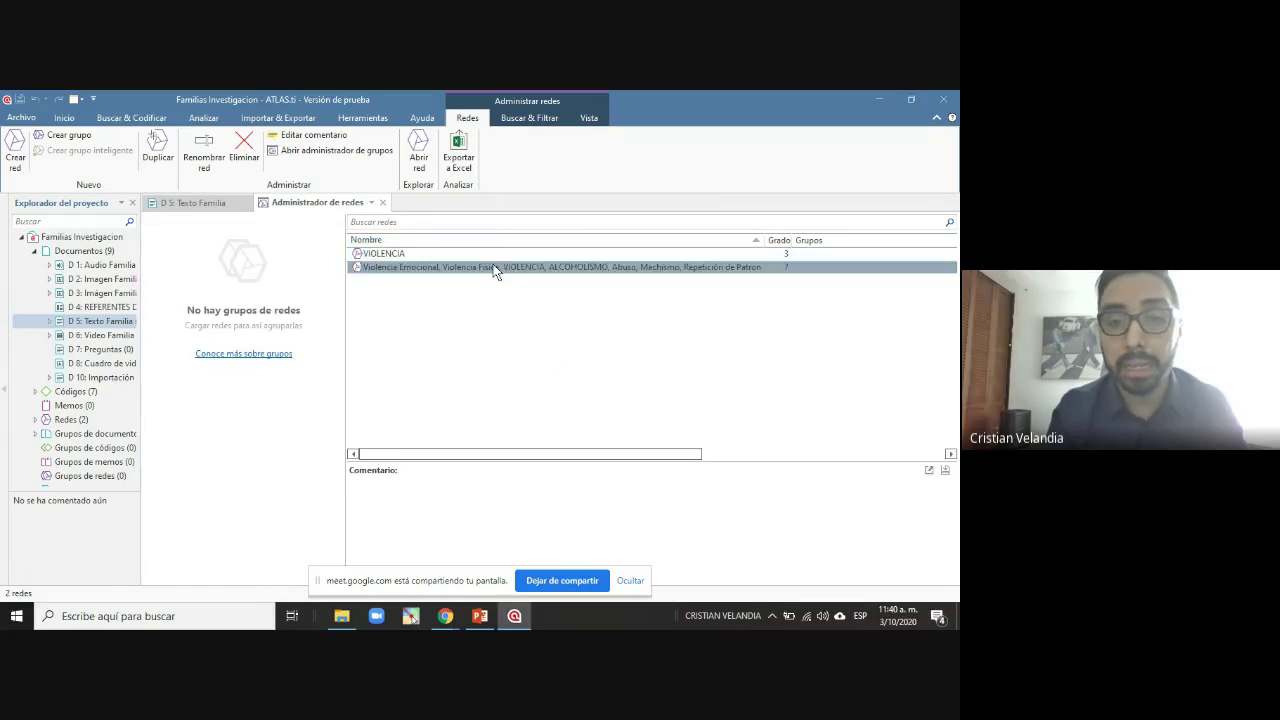
{"action": "double_click", "coordinate": [494, 268]}
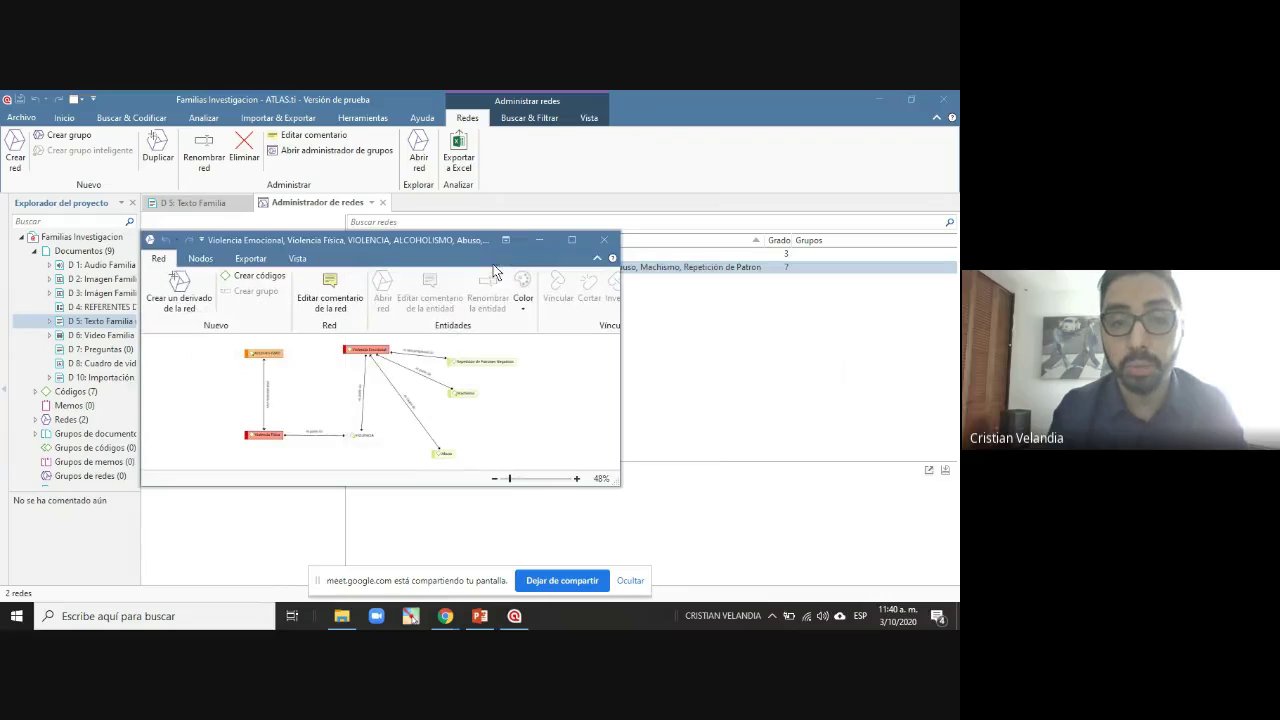
{"action": "left_click", "coordinate": [570, 246]}
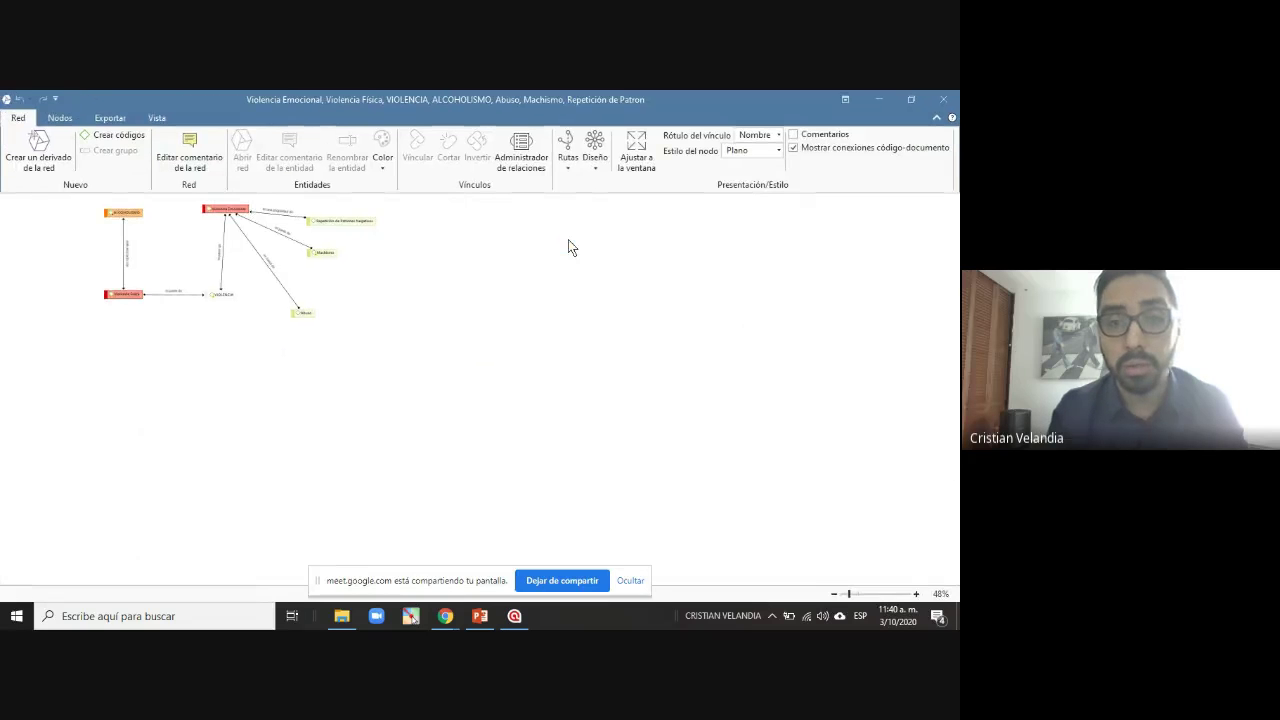
{"action": "left_click", "coordinate": [948, 99]}
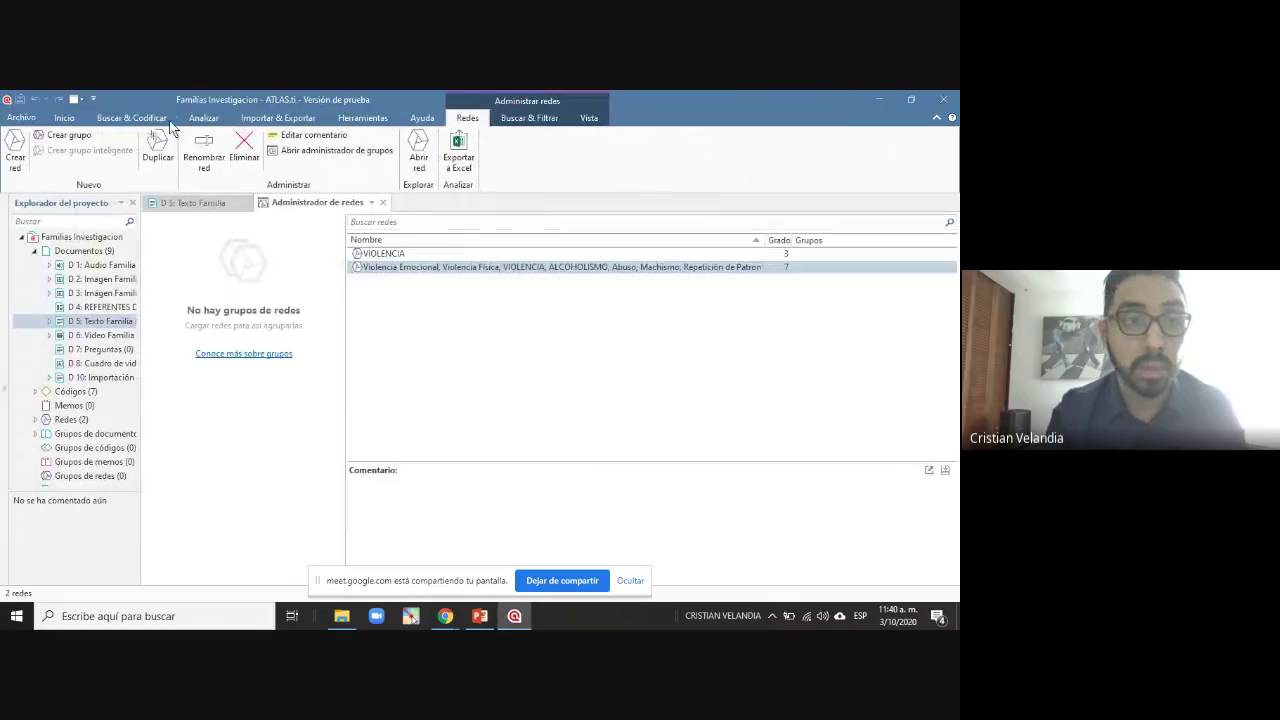
Open the network that begins with Violencia Emocional, maximize its window, and fit the diagram to the window
{"action": "left_click", "coordinate": [63, 117]}
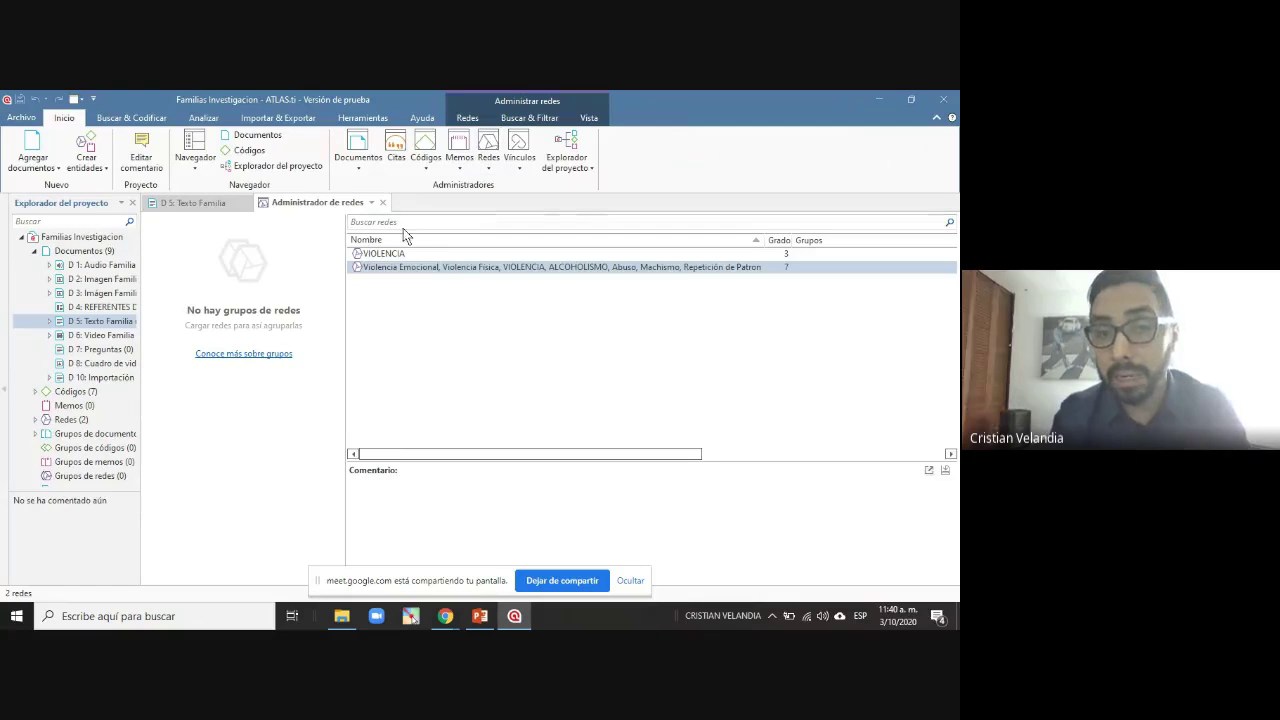
{"action": "left_click", "coordinate": [461, 268]}
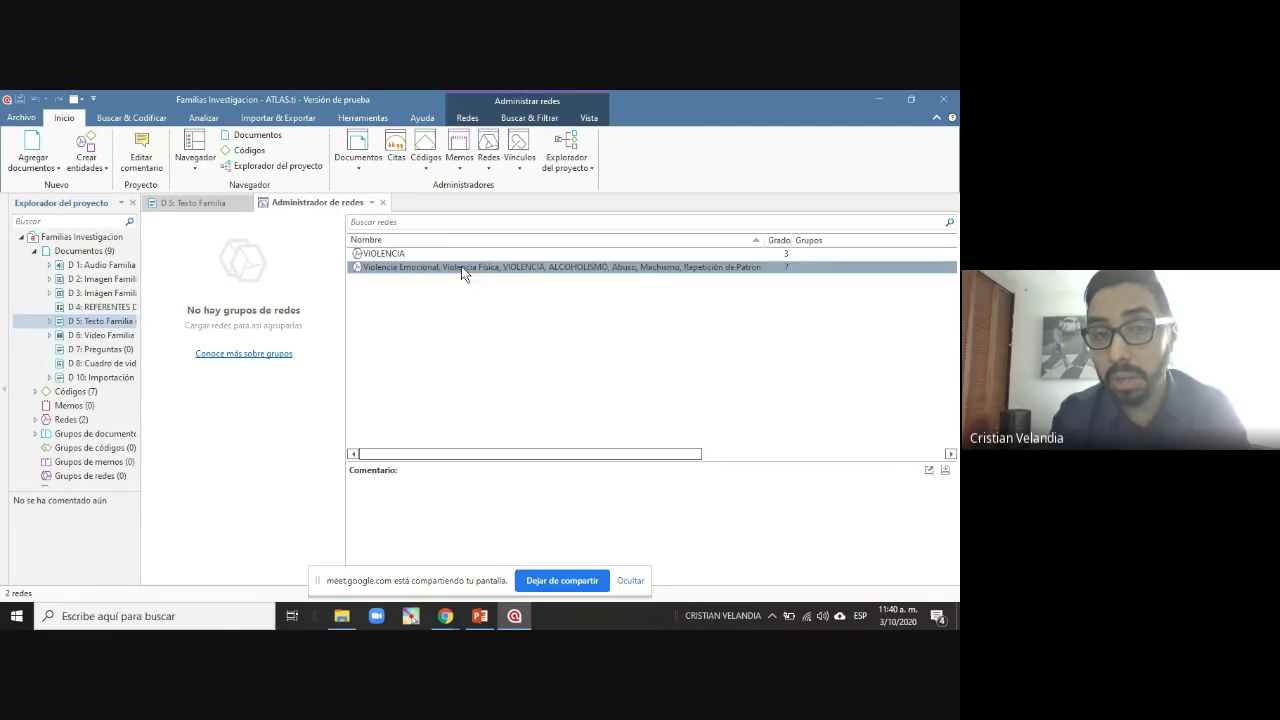
{"action": "double_click", "coordinate": [380, 269]}
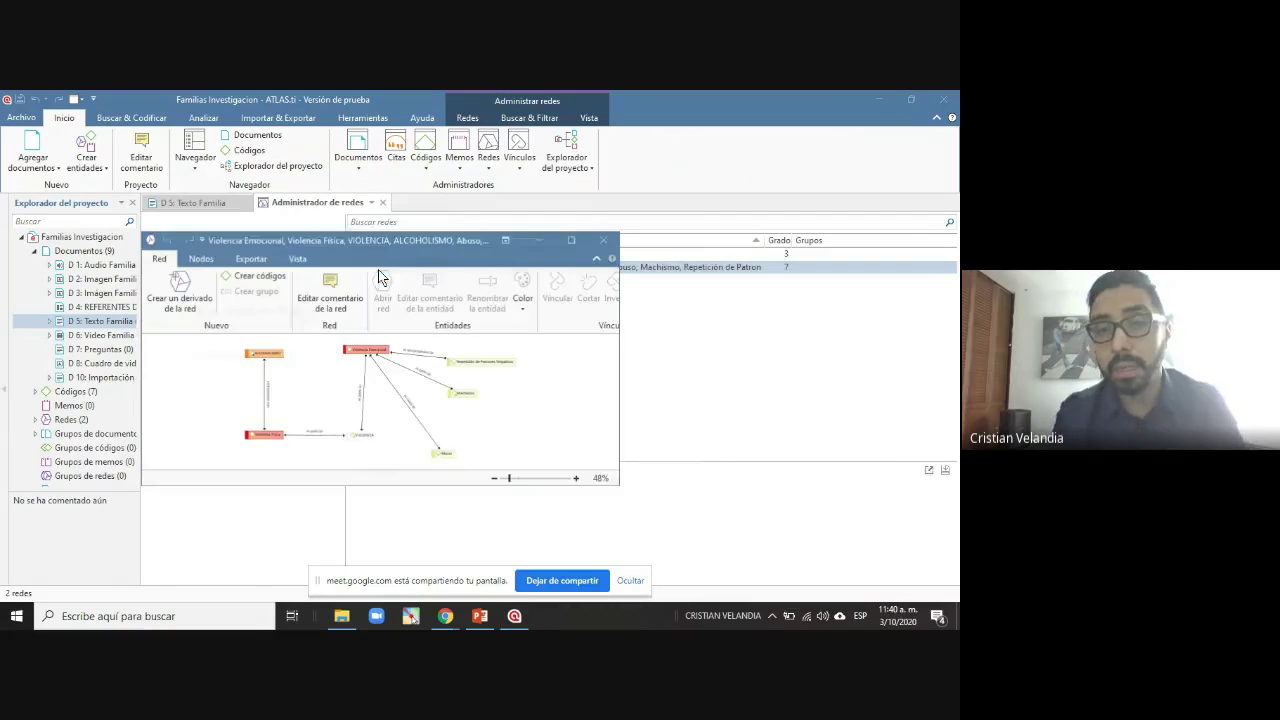
{"action": "left_click", "coordinate": [568, 240]}
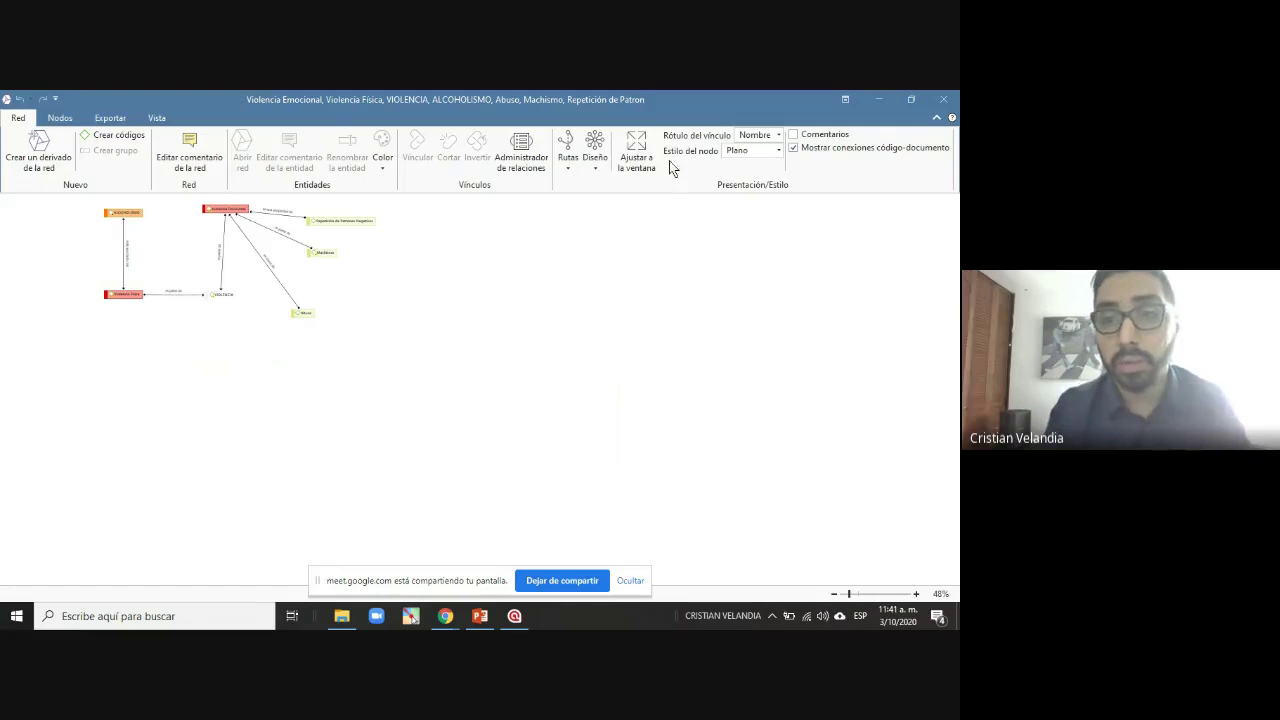
{"action": "left_click", "coordinate": [619, 148]}
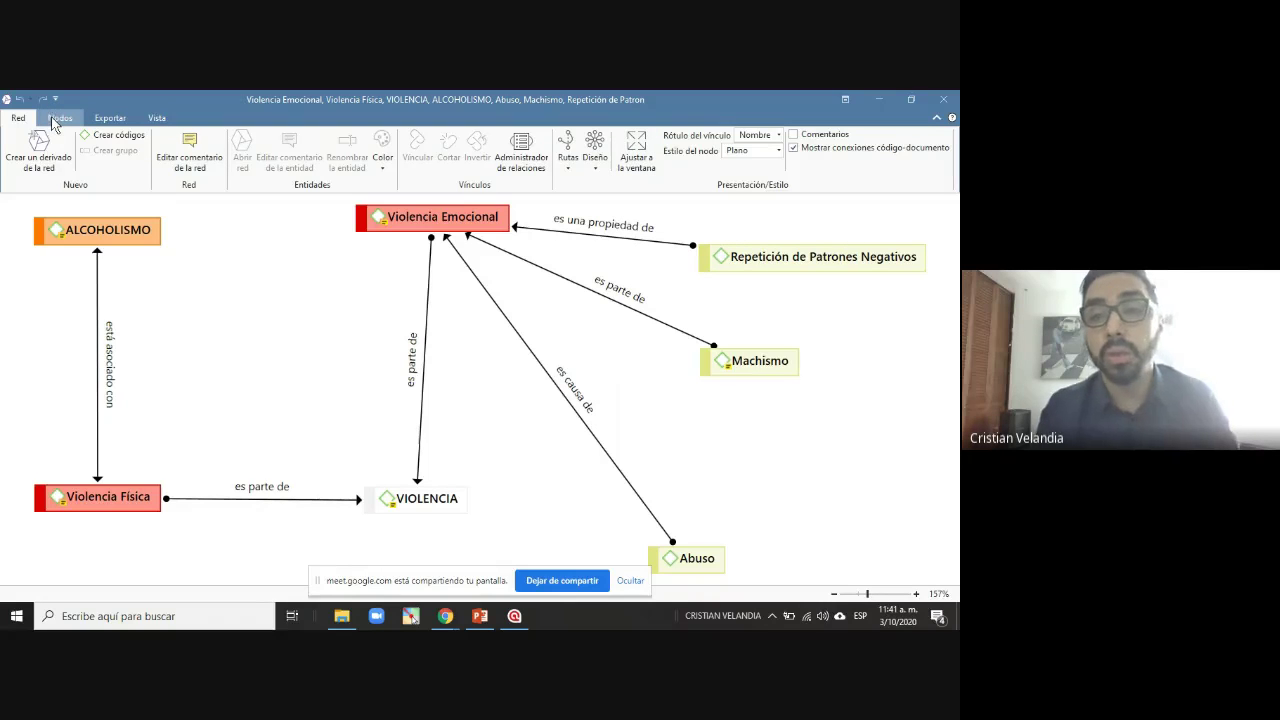
Display the code comments and frequencies on the network's nodes
{"action": "left_click", "coordinate": [158, 120]}
{"action": "left_click", "coordinate": [386, 134]}
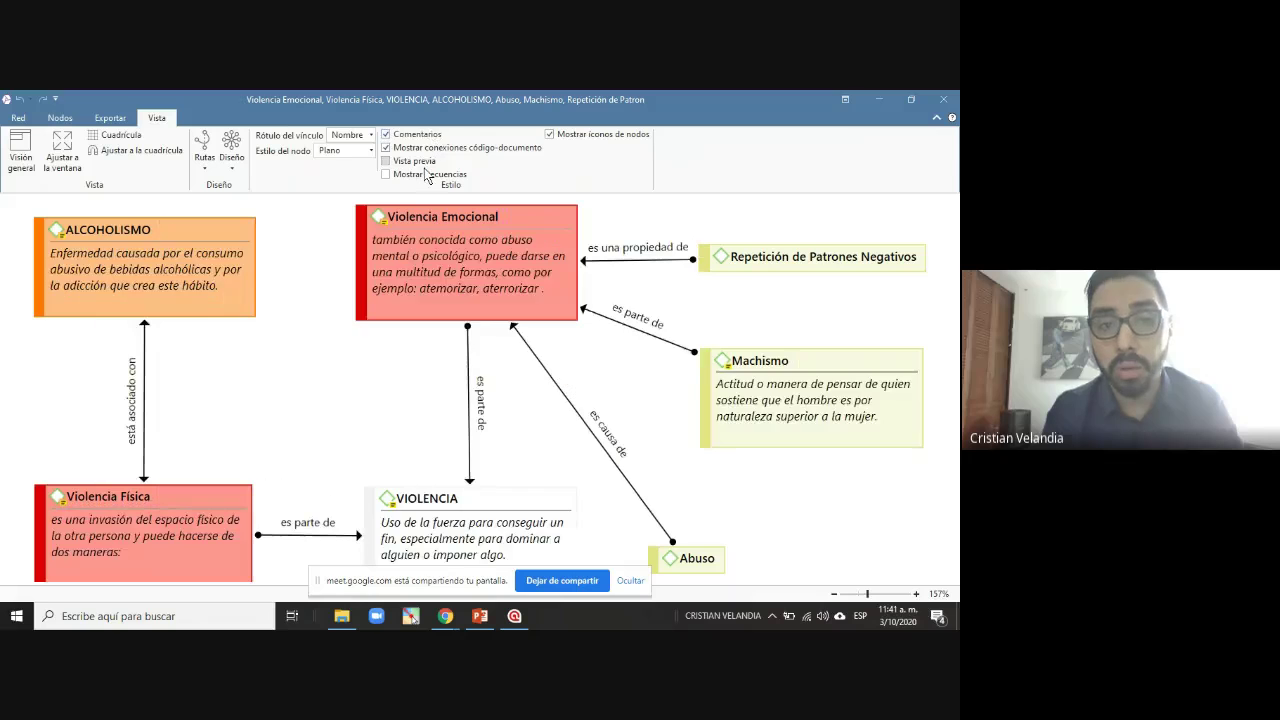
{"action": "left_click", "coordinate": [424, 177]}
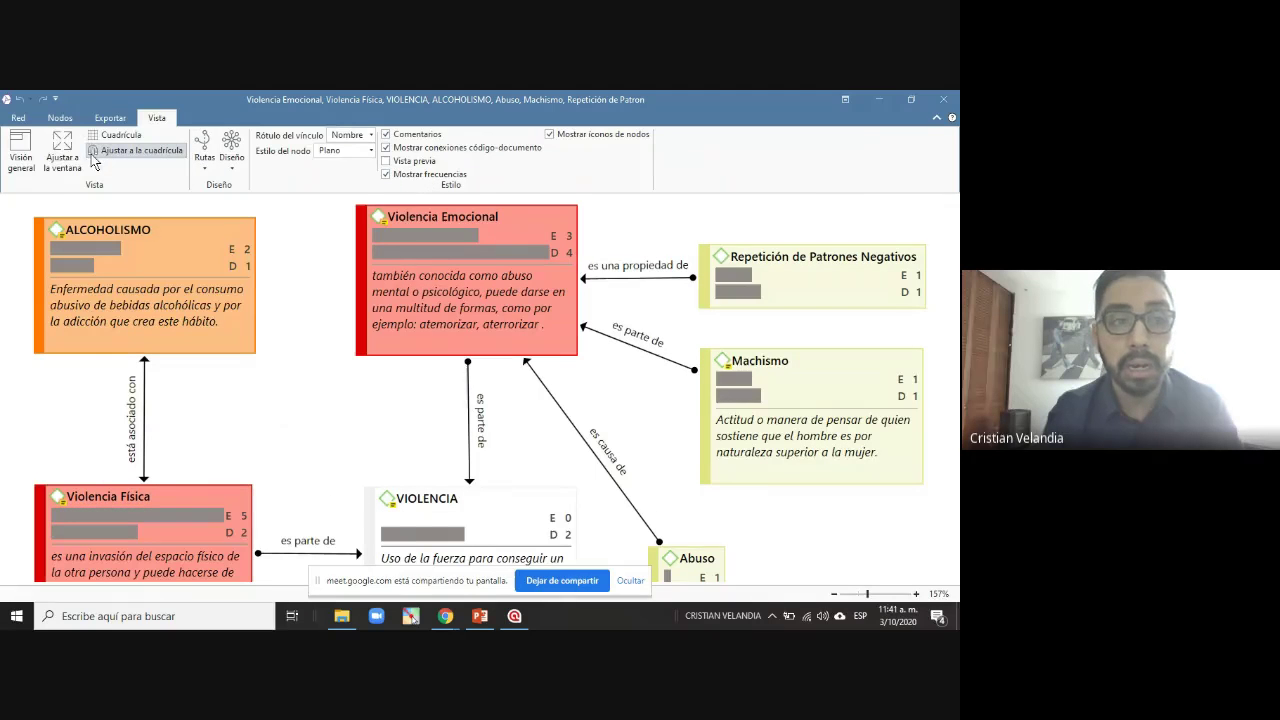
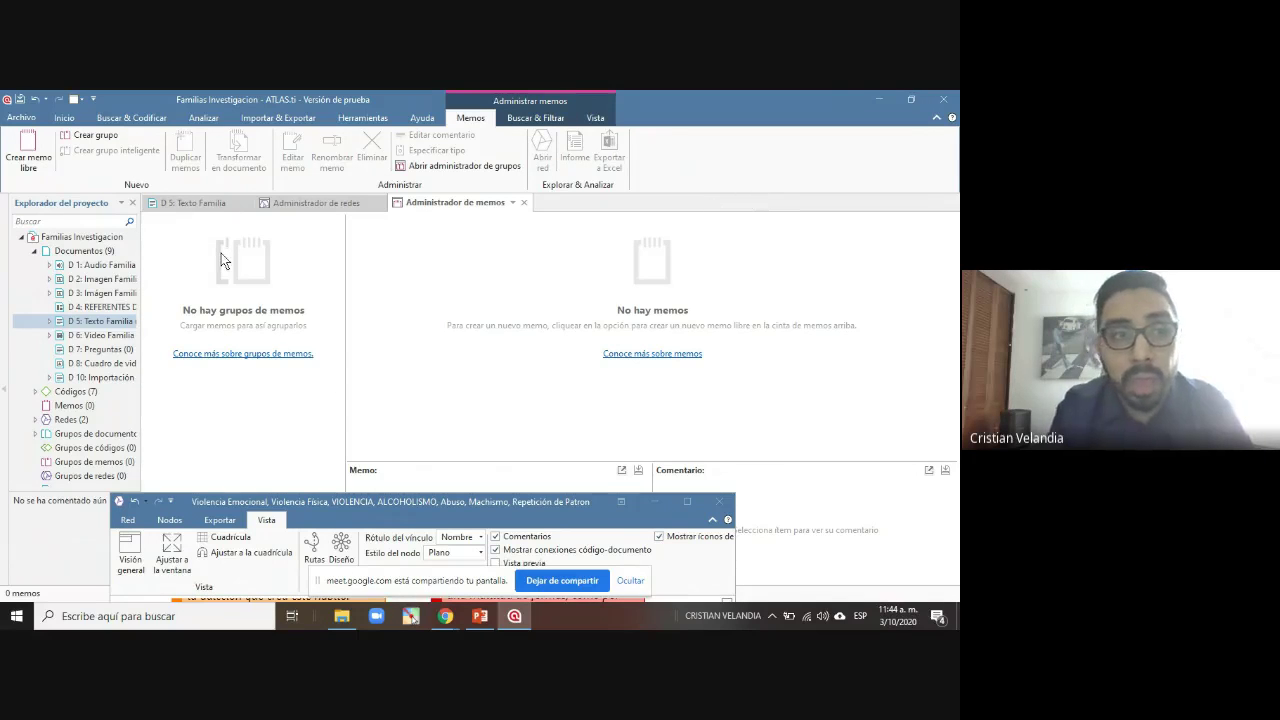
Create a free memo named TEORIA ALCOHOLISMO
{"action": "left_click", "coordinate": [29, 161]}
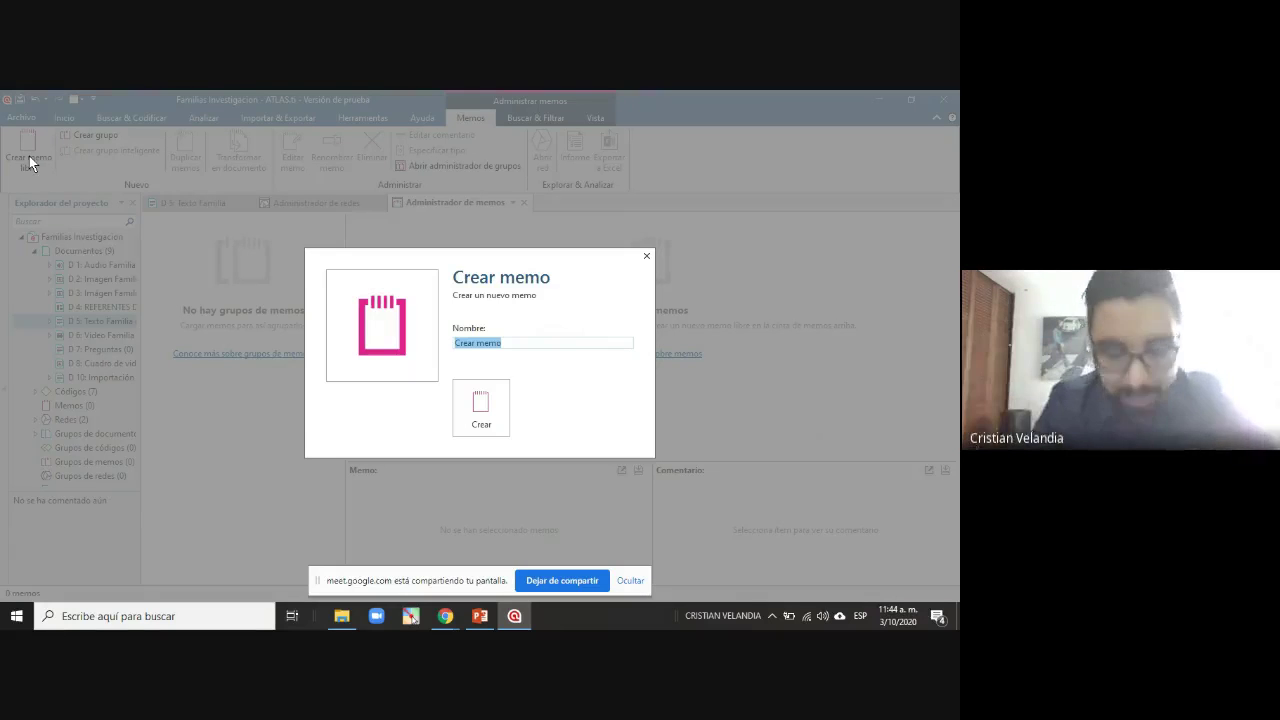
{"action": "type", "text": "TEORI"}
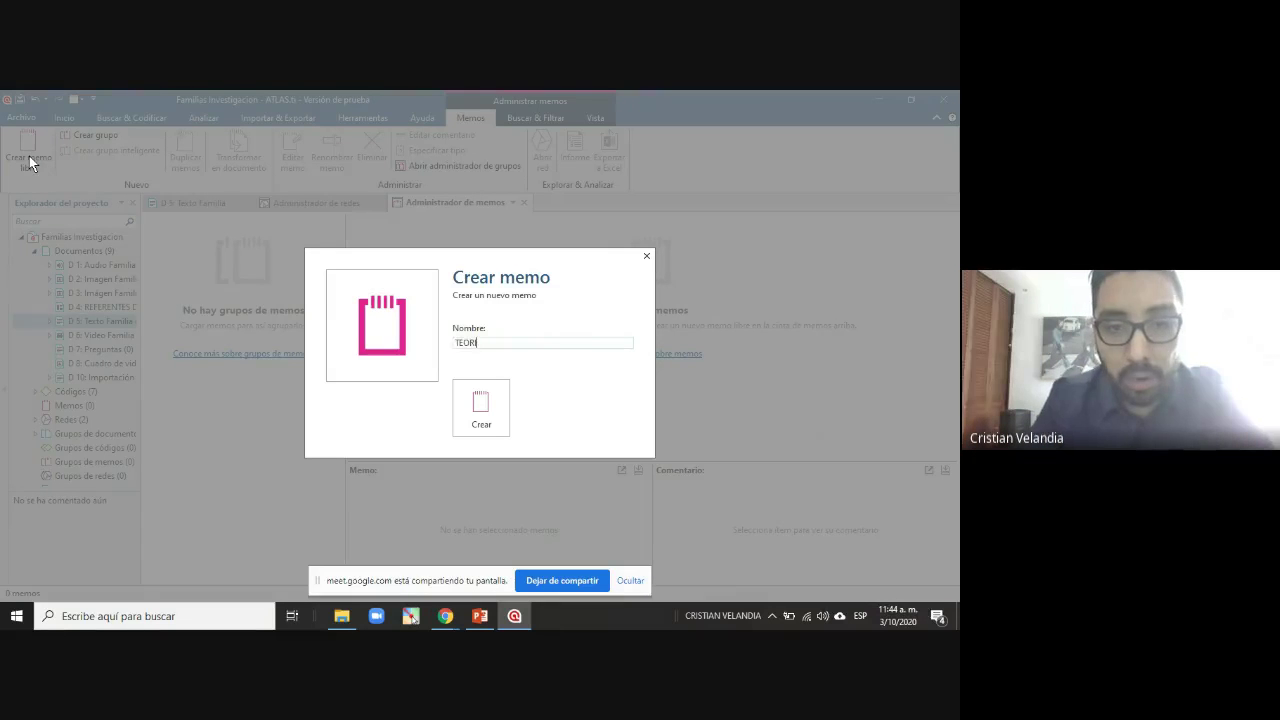
{"action": "type", "text": "A ALCOHOLISMO"}
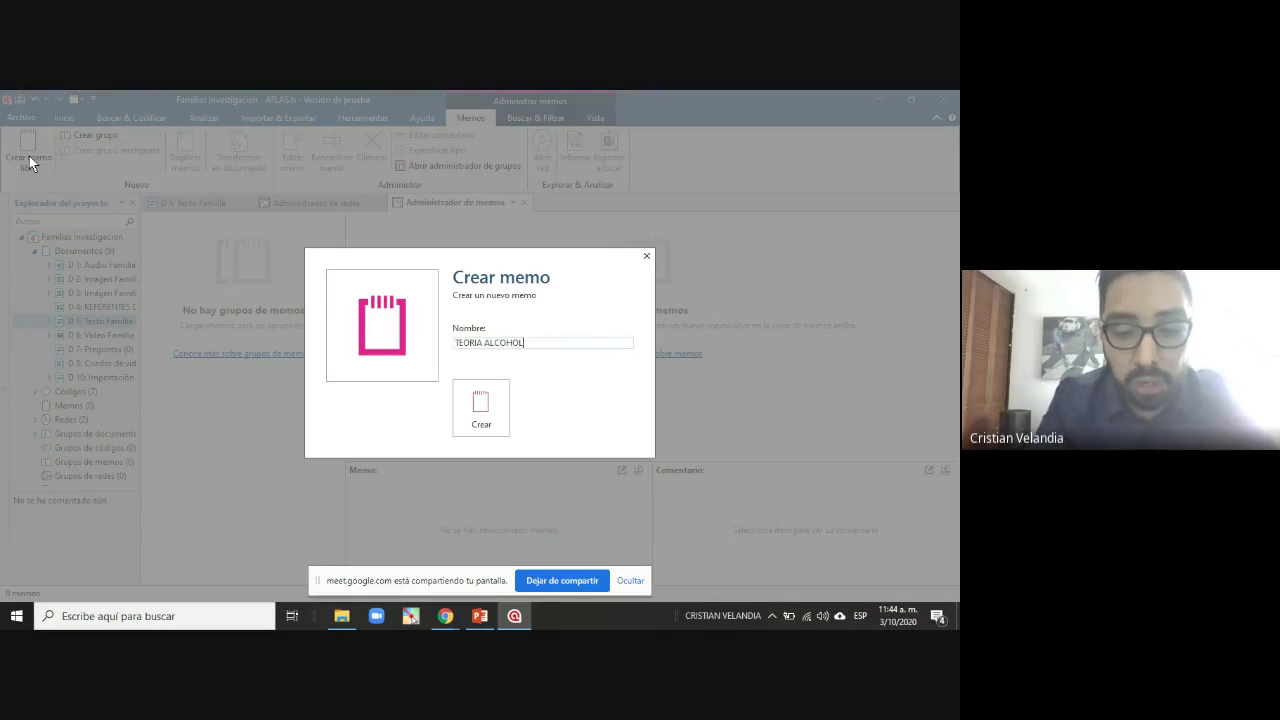
{"action": "key", "text": "Return"}
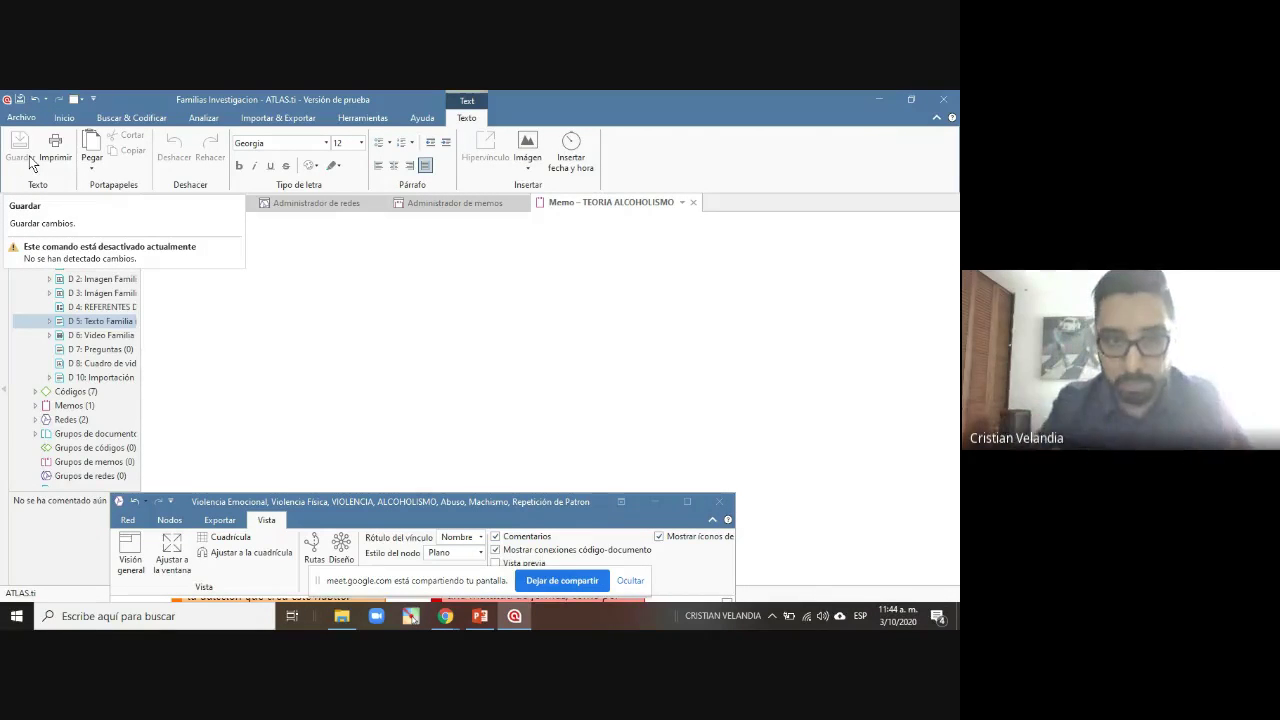
Begin the memo's text with the cited author's surname followed by the year (2018)
{"action": "left_click", "coordinate": [348, 244]}
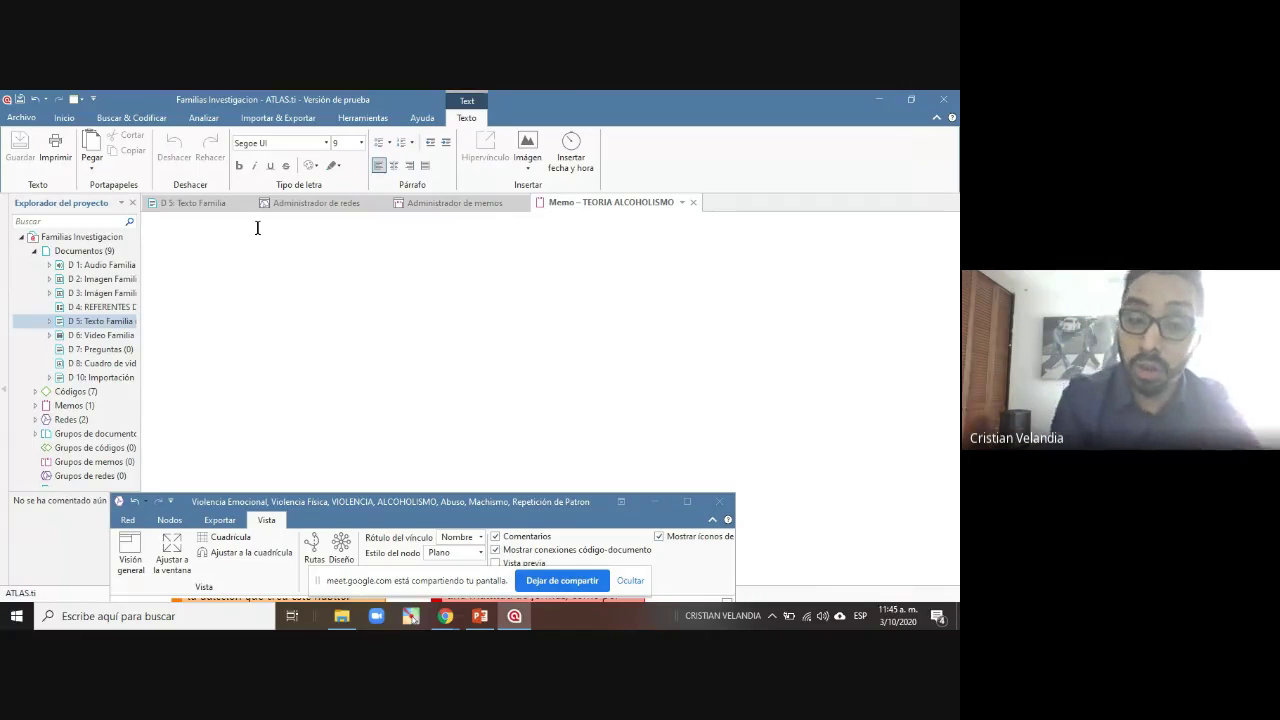
{"action": "type", "text": "vELAD"}
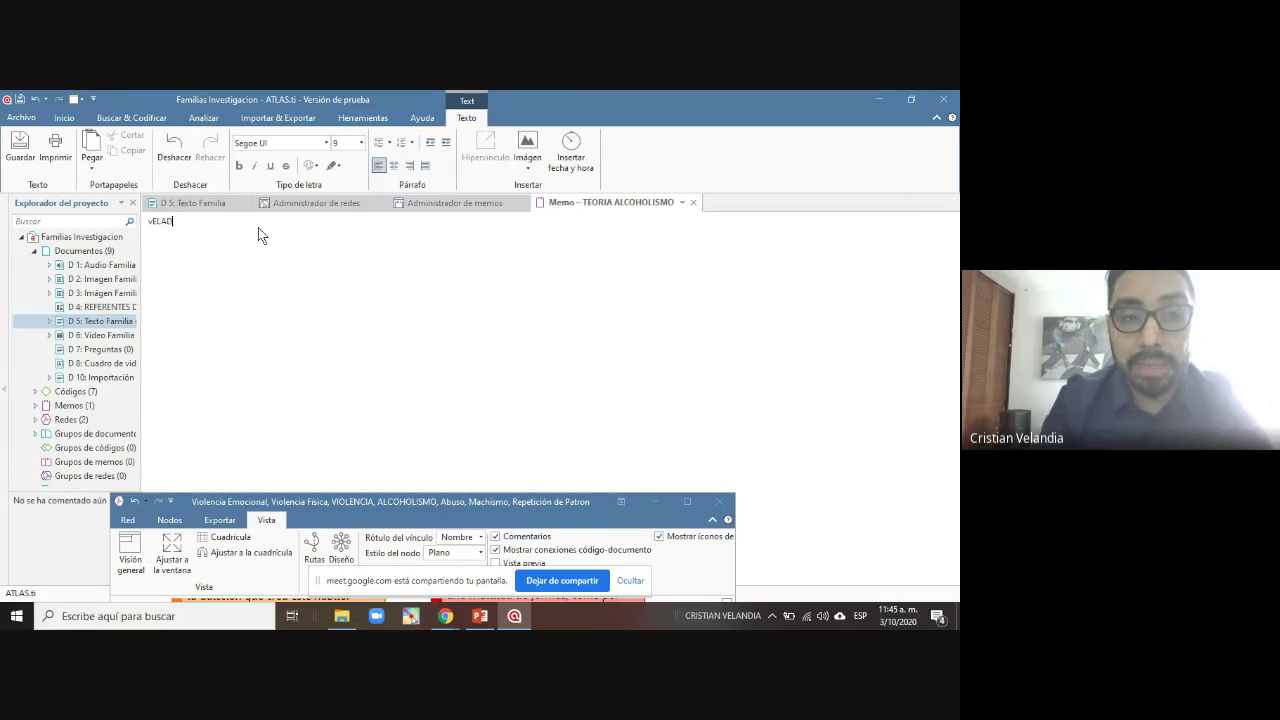
{"action": "key", "text": "BackSpace"}
{"action": "key", "text": "BackSpace"}
{"action": "key", "text": "BackSpace"}
{"action": "key", "text": "BackSpace"}
{"action": "type", "text": "Velandia"}
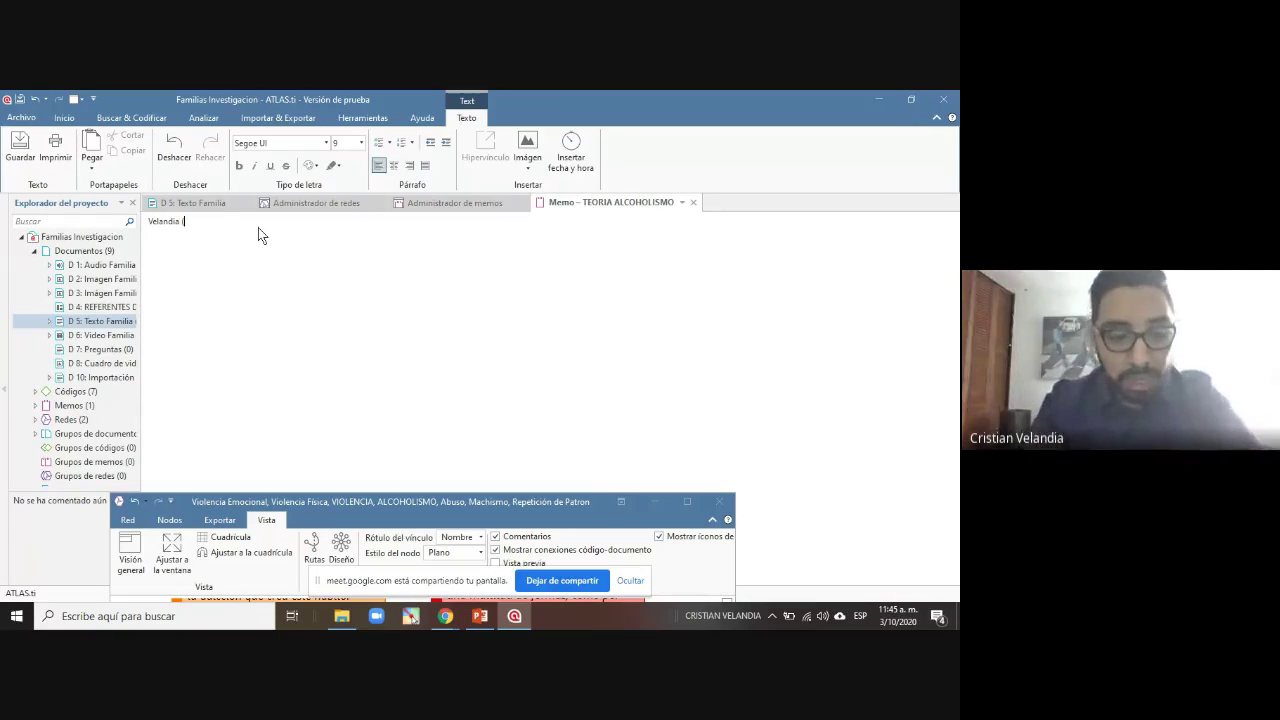
{"action": "type", "text": "(2"}
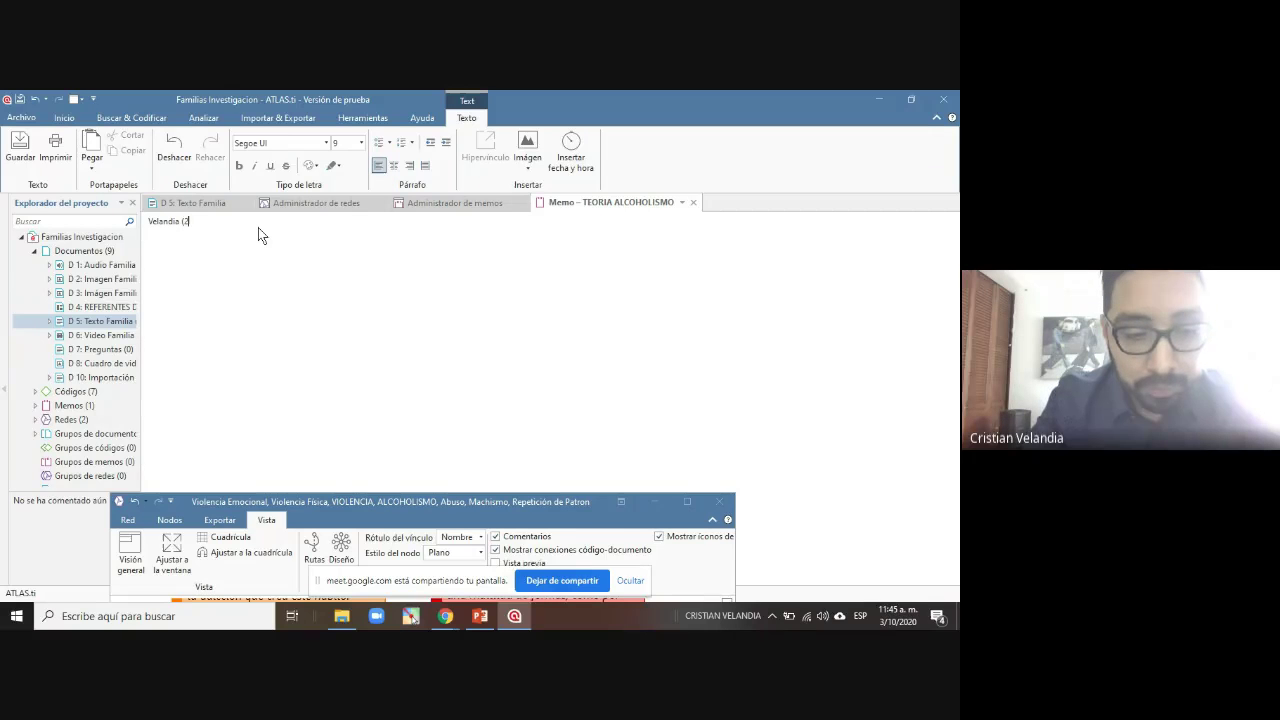
{"action": "type", "text": "018) "}
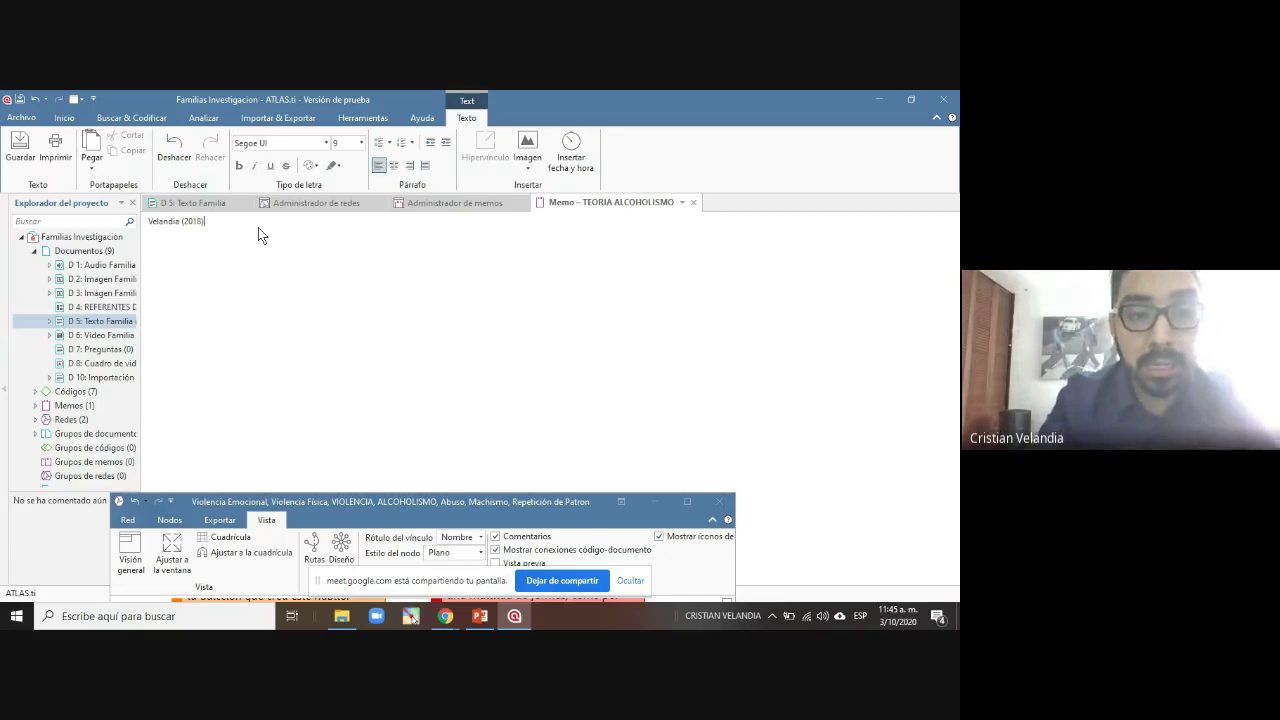
Continue the memo's sentence after the citation with "señala que el alcoholismo se genera debido a comportamientos"
{"action": "type", "text": "señal"}
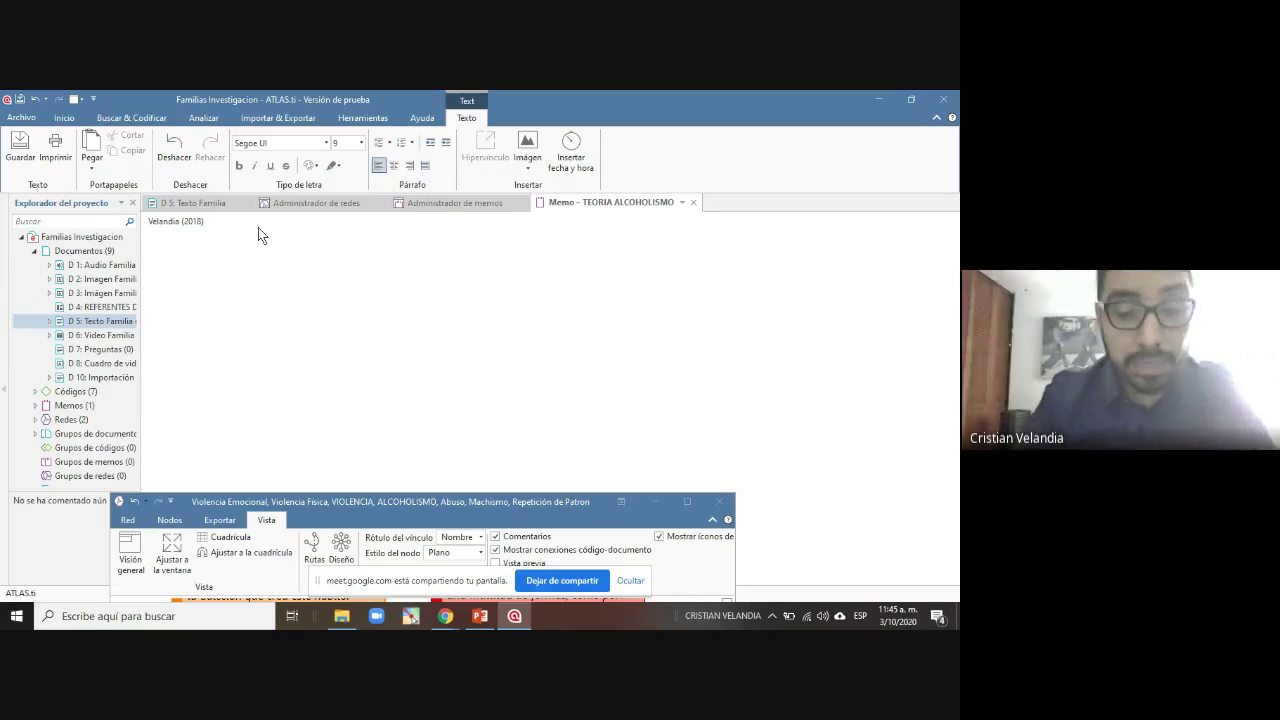
{"action": "type", "text": "a que el"}
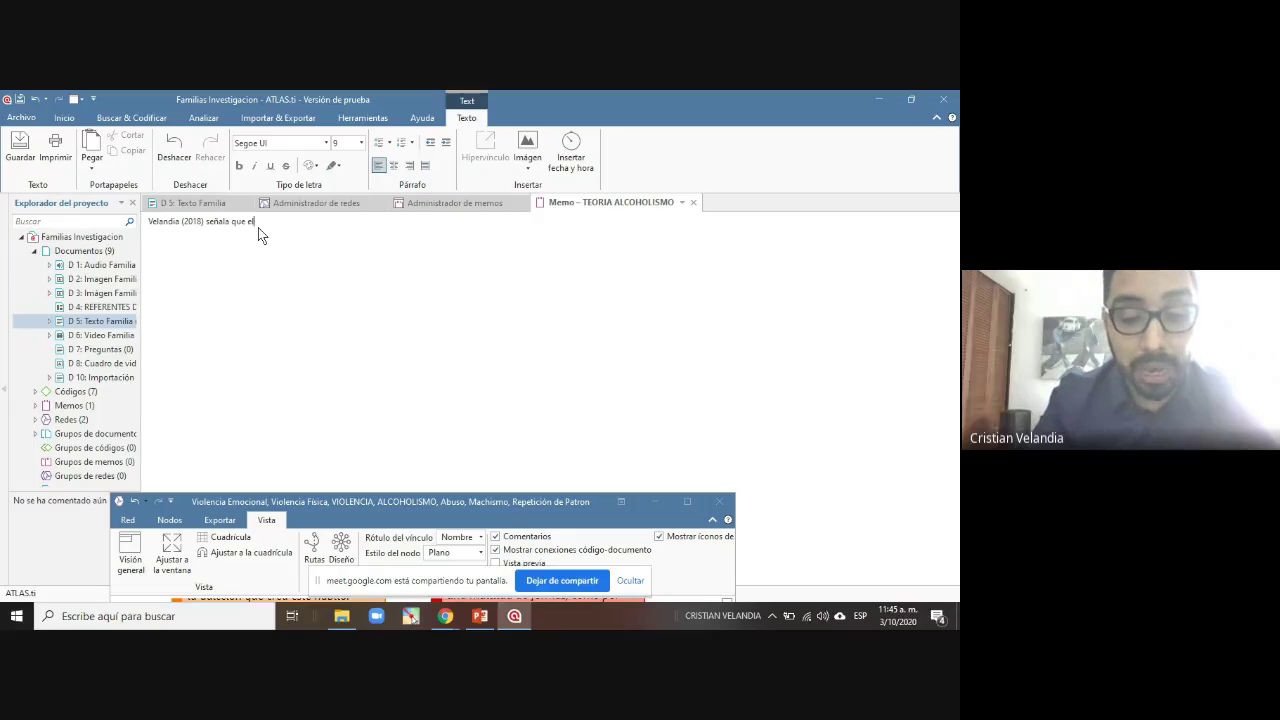
{"action": "type", "text": " alco"}
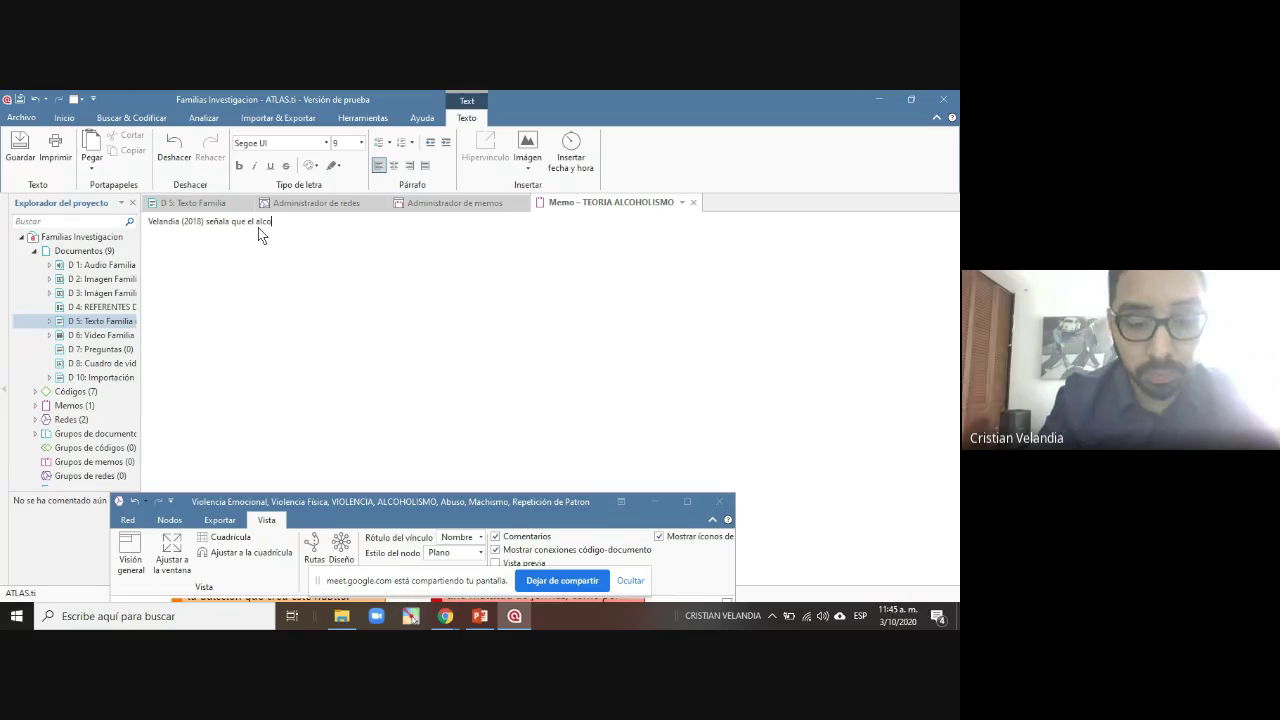
{"action": "type", "text": "holismo"}
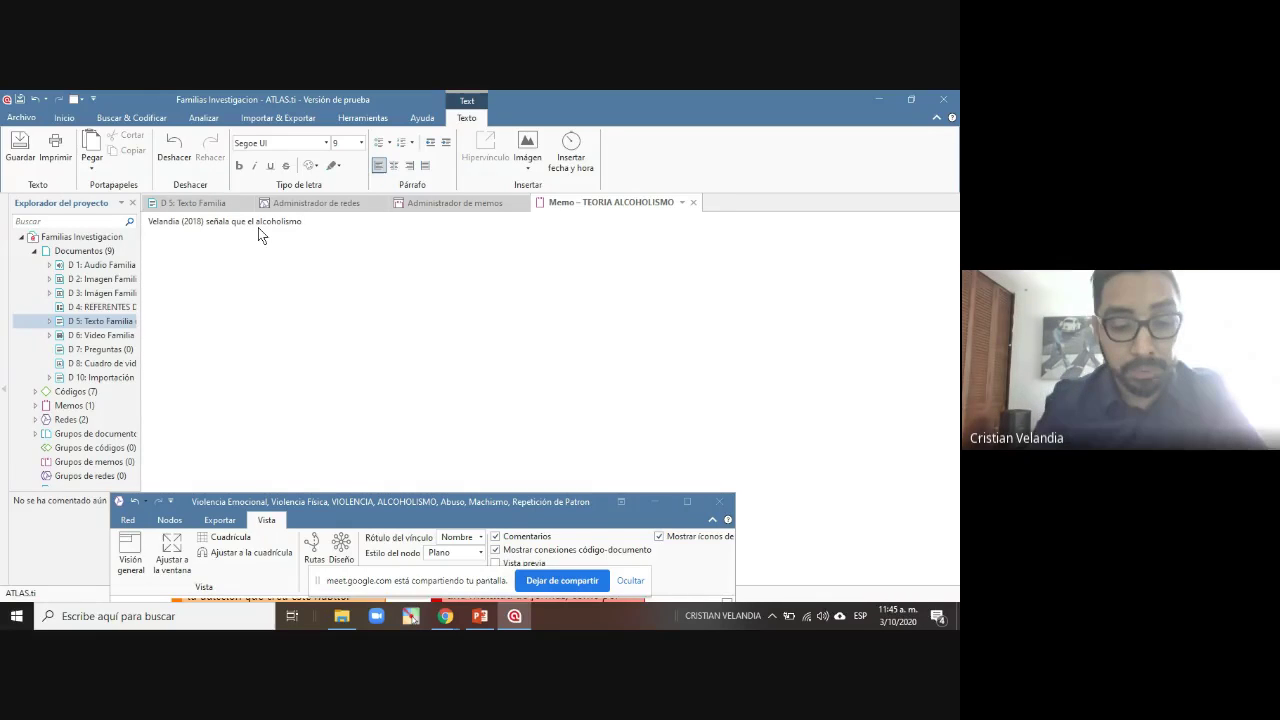
{"action": "type", "text": " se genera"}
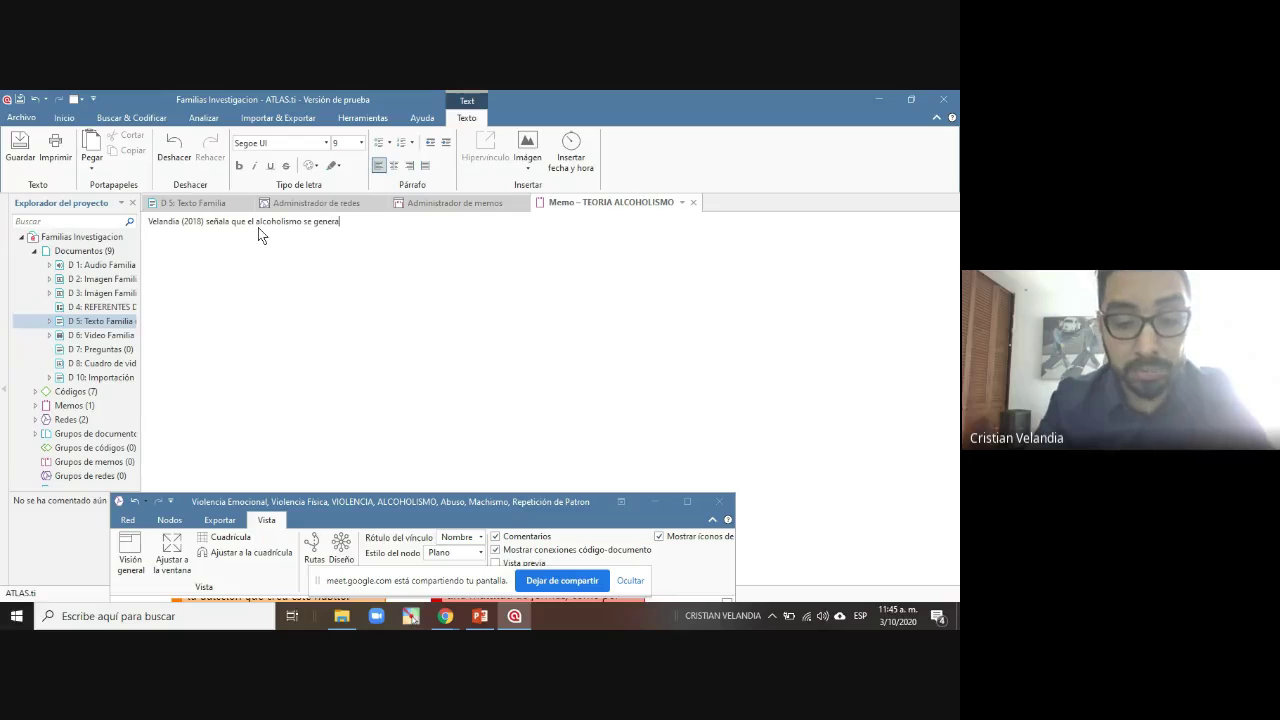
{"action": "type", "text": " debido a "}
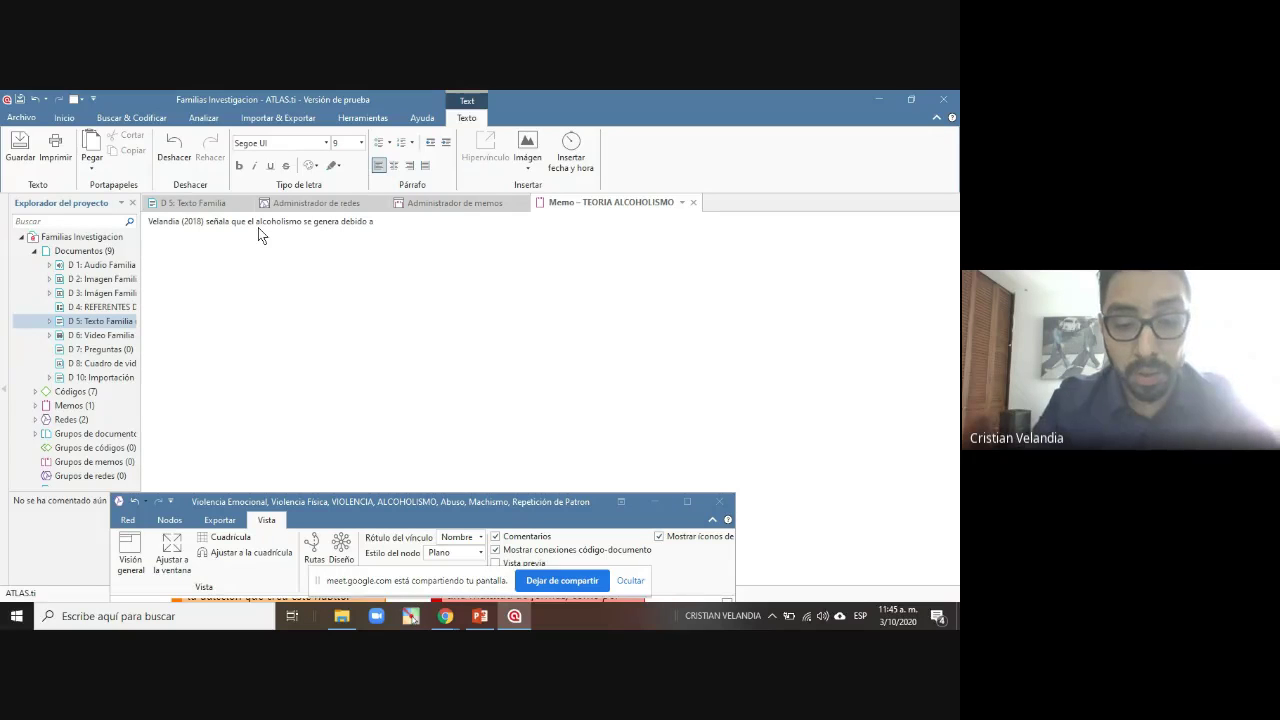
{"action": "type", "text": "comportamientos "}
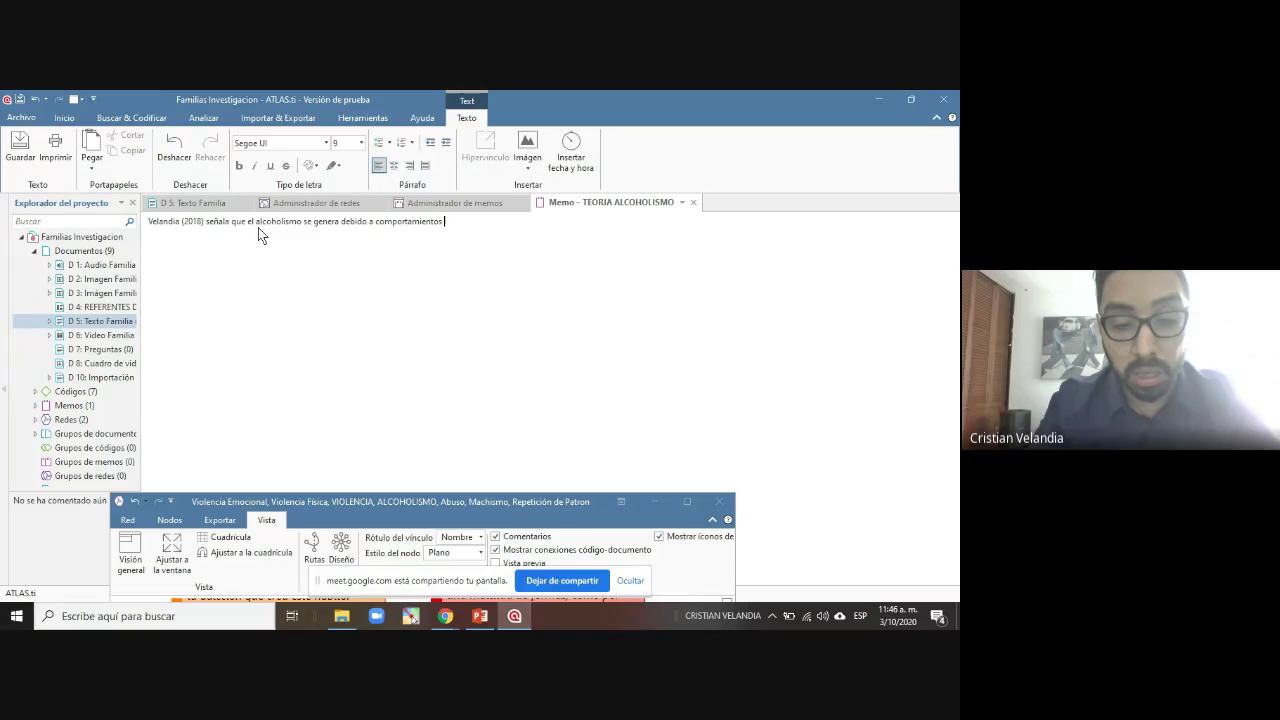
Finish the memo's sentence with "constuidos en la niñez respecto a la relación con los padres de familia."
{"action": "type", "text": "constuidos "}
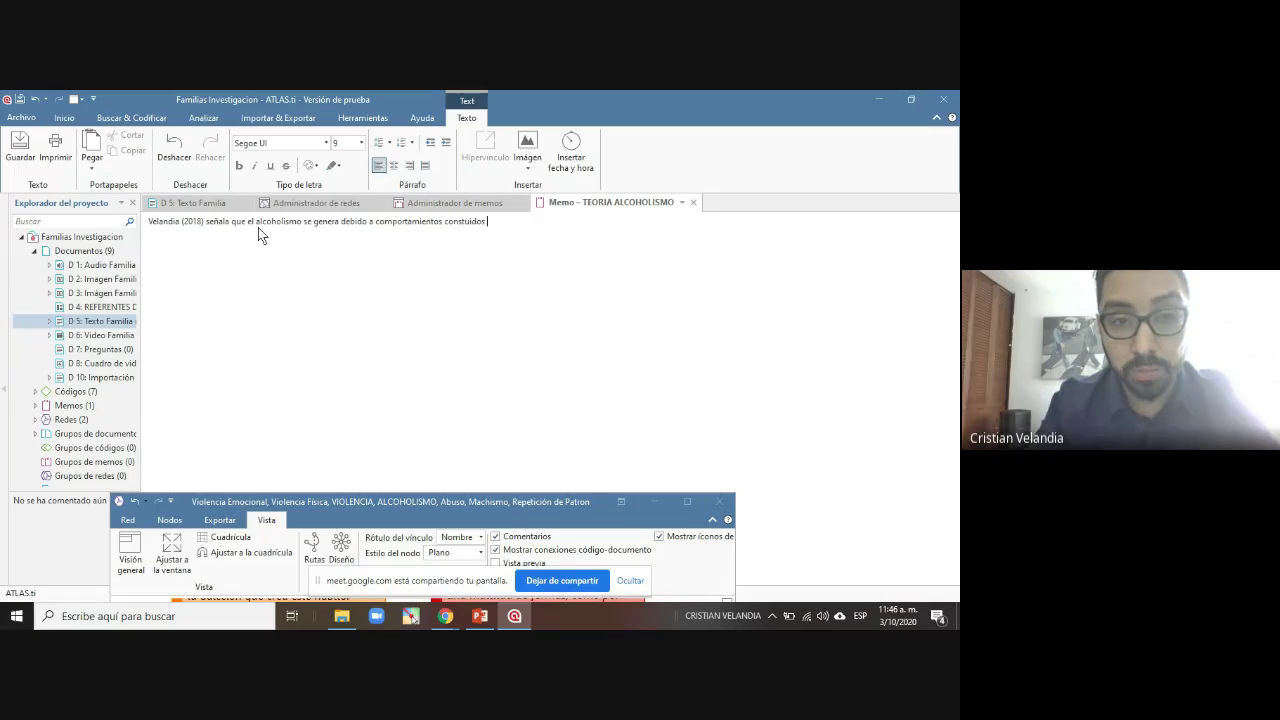
{"action": "type", "text": "en la niñe"}
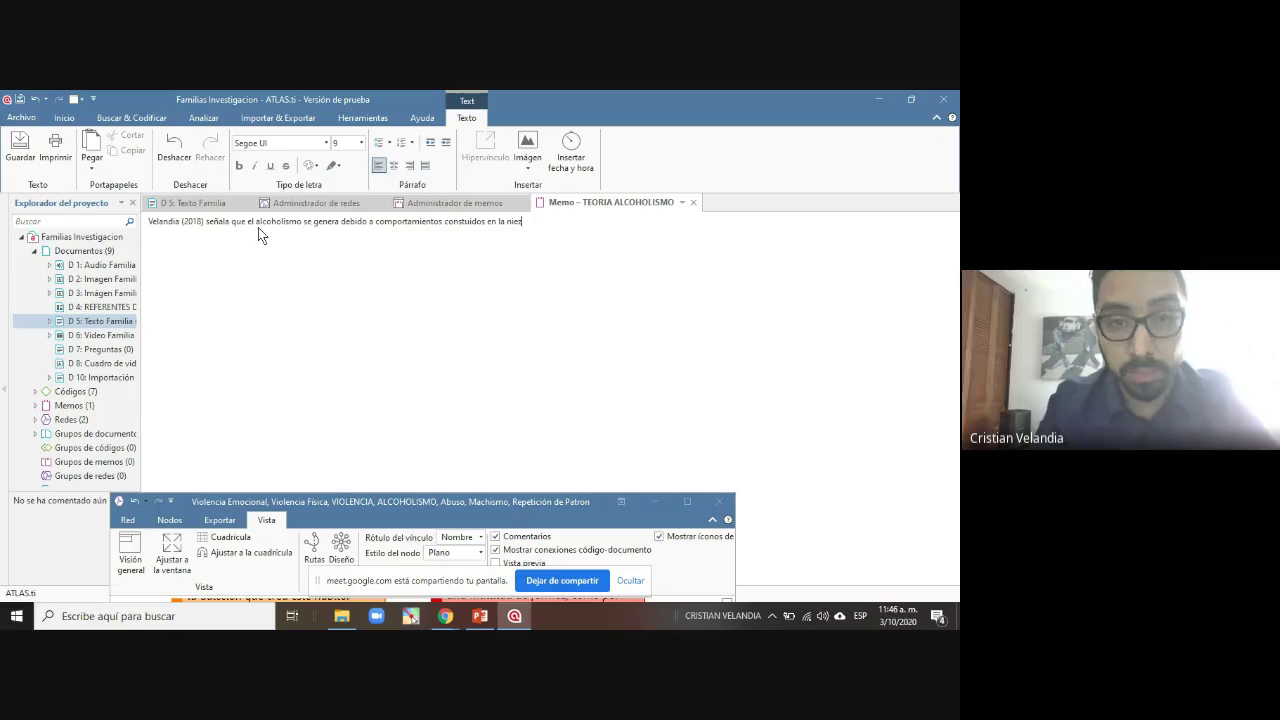
{"action": "key", "text": "BackSpace"}
{"action": "key", "text": "BackSpace"}
{"action": "type", "text": "iñe"}
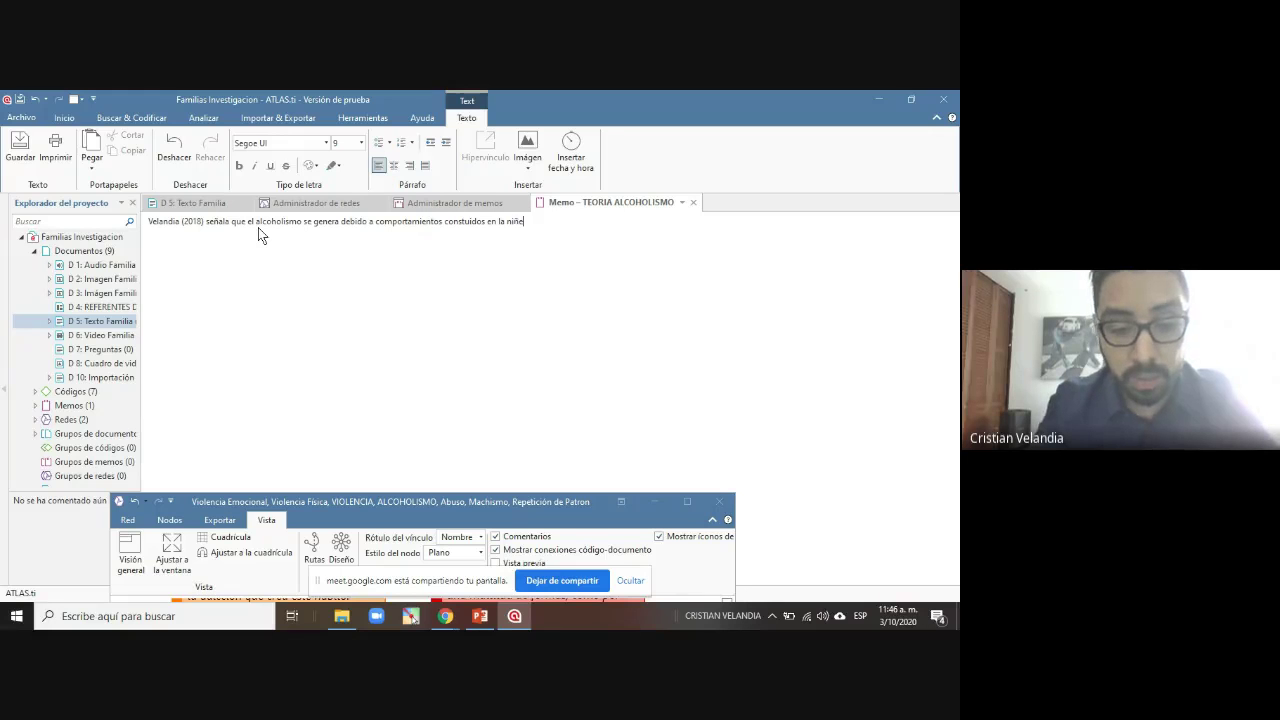
{"action": "type", "text": "z respecto"}
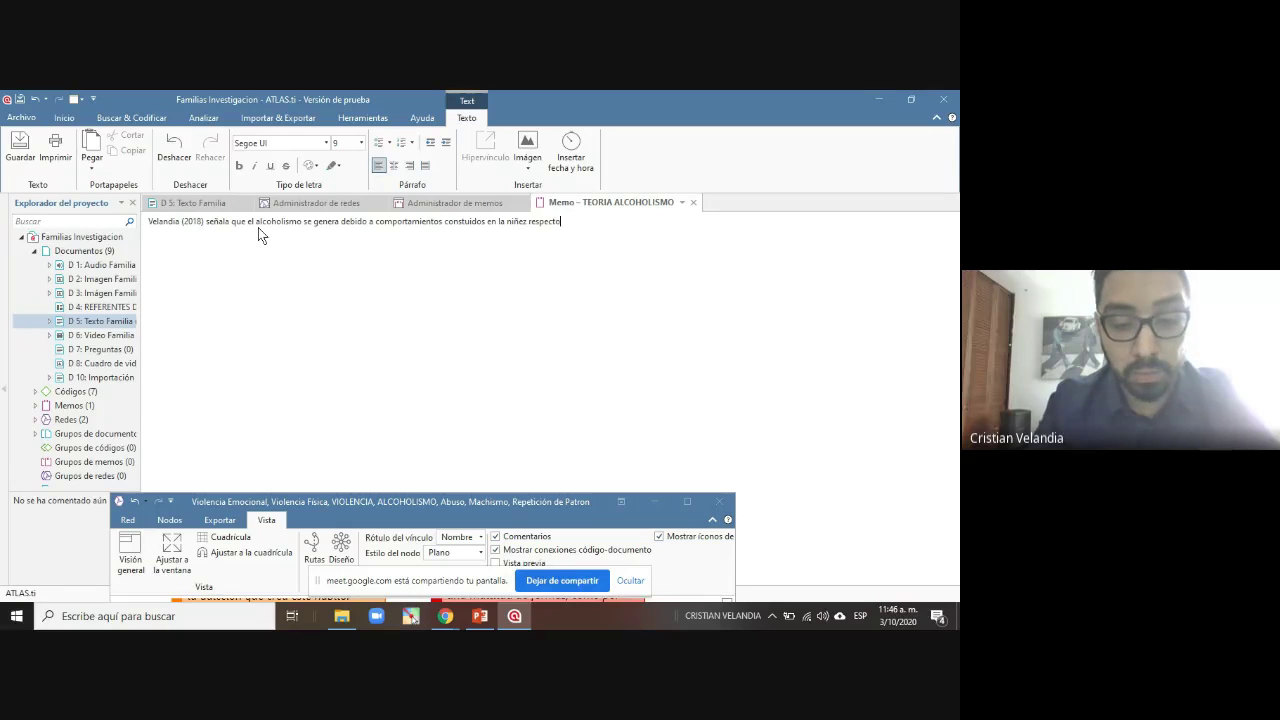
{"action": "type", "text": " a la relació"}
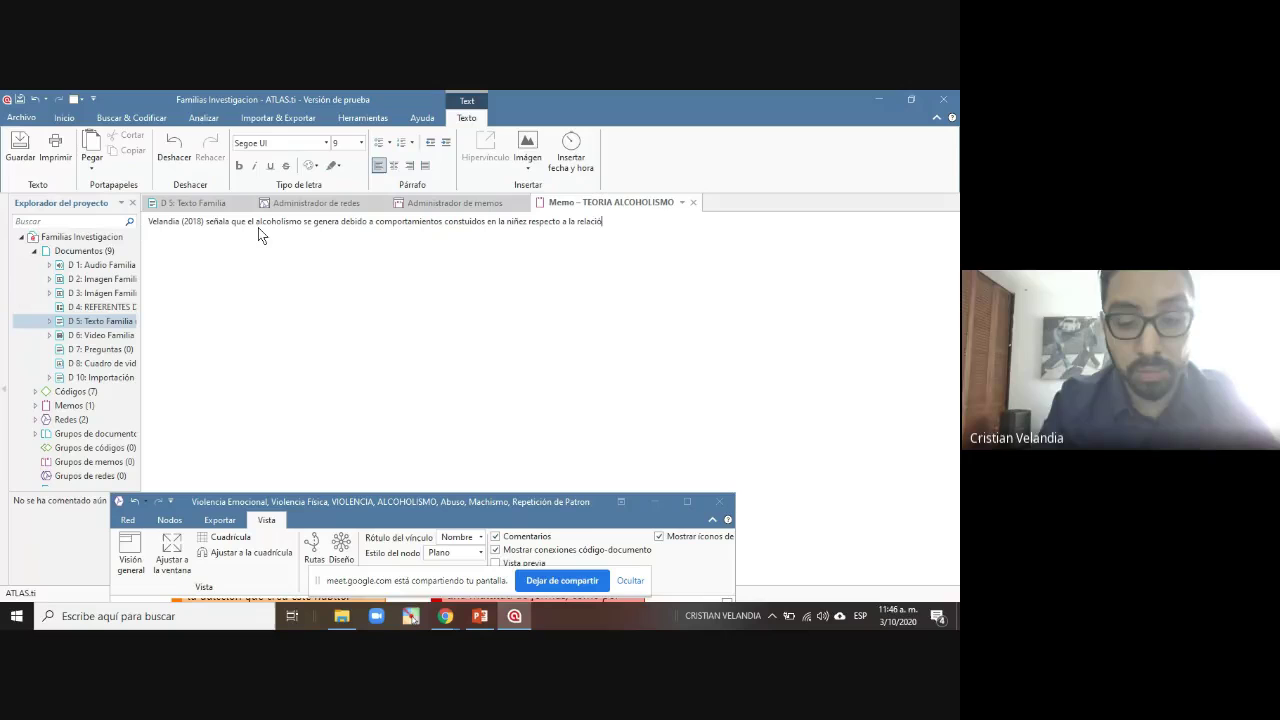
{"action": "type", "text": "n de"}
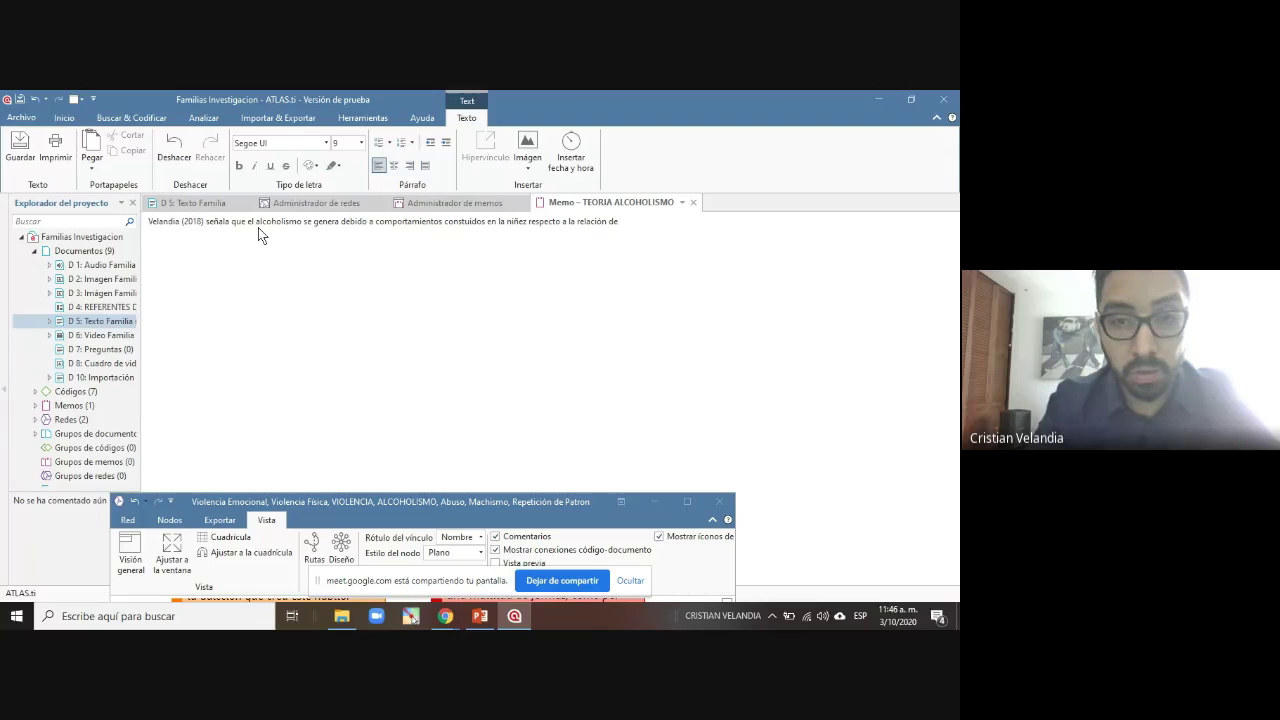
{"action": "key", "text": "BackSpace"}
{"action": "key", "text": "BackSpace"}
{"action": "type", "text": "con los pad"}
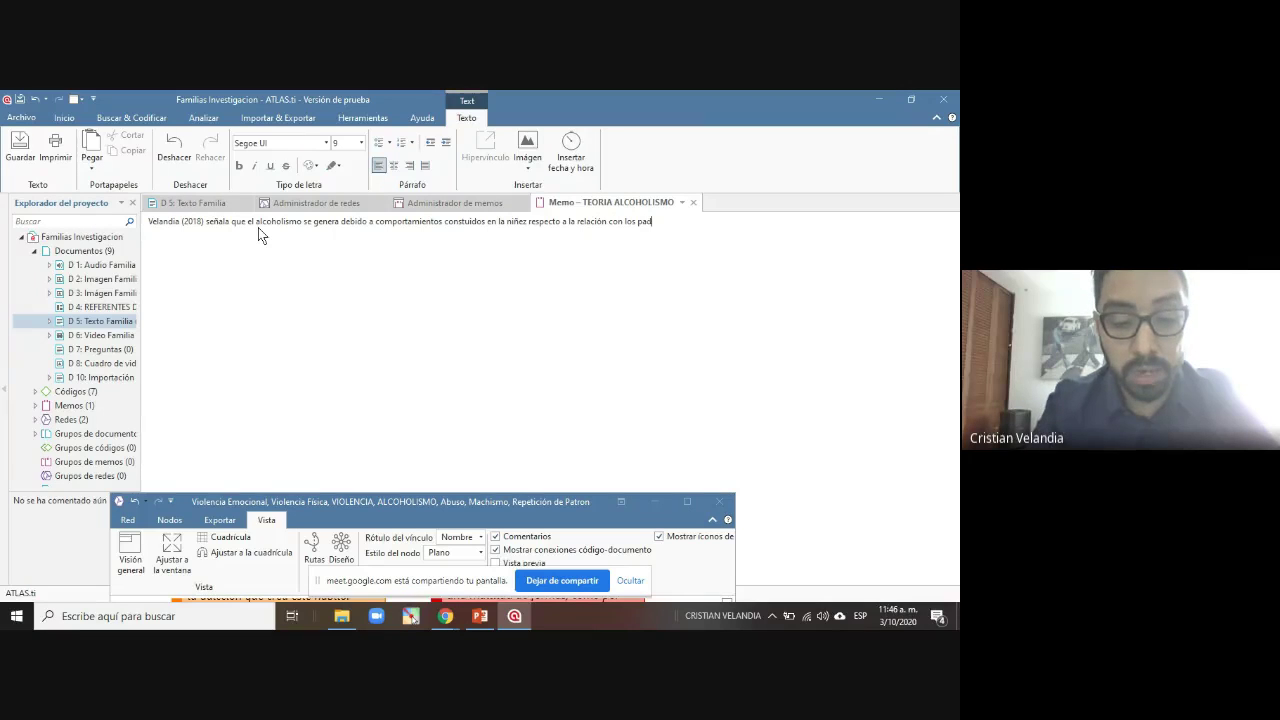
{"action": "type", "text": "res de fam"}
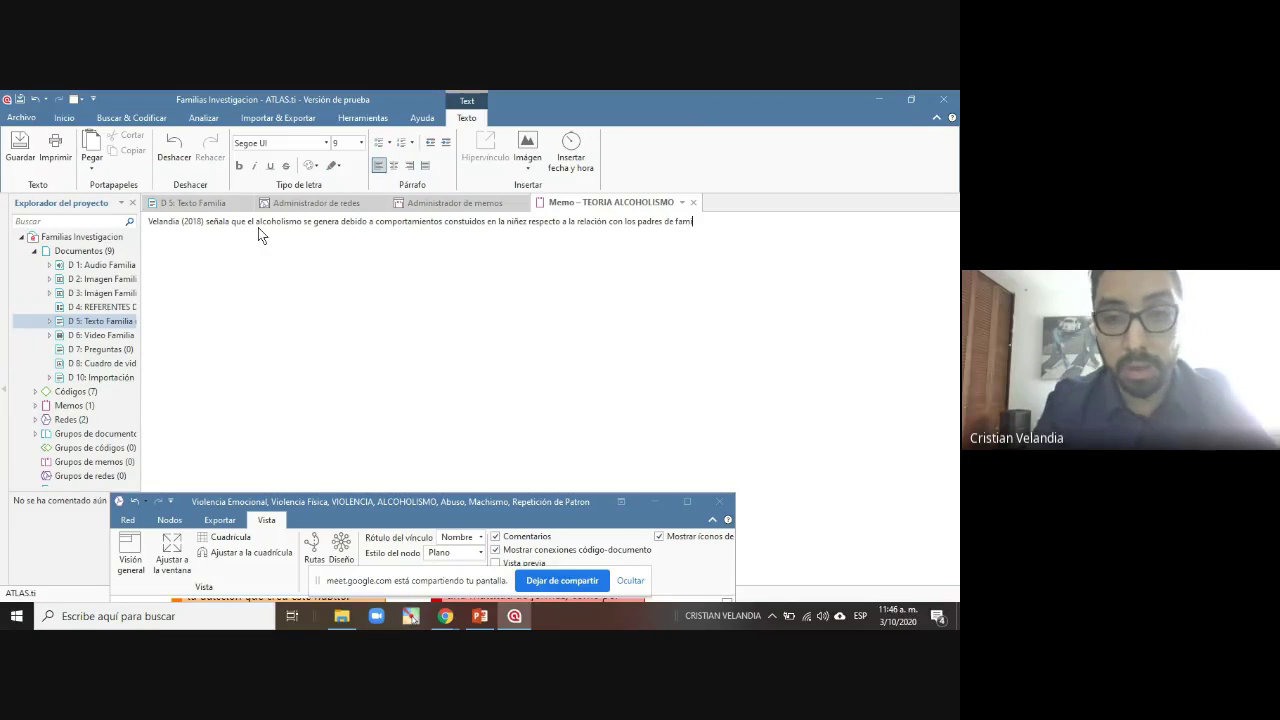
{"action": "type", "text": "ilia."}
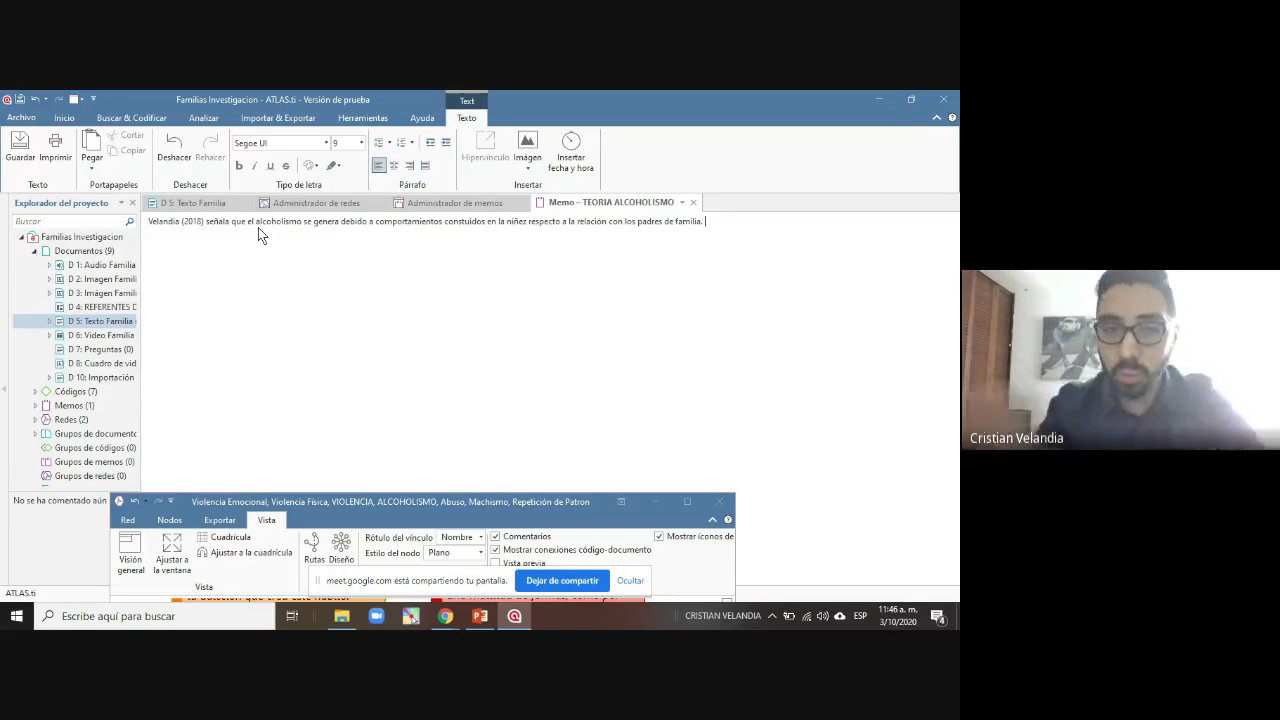
Review the citation and the complete sentence in the TEORIA ALCOHOLISMO memo, and save the memo
{"action": "left_click", "coordinate": [180, 257]}
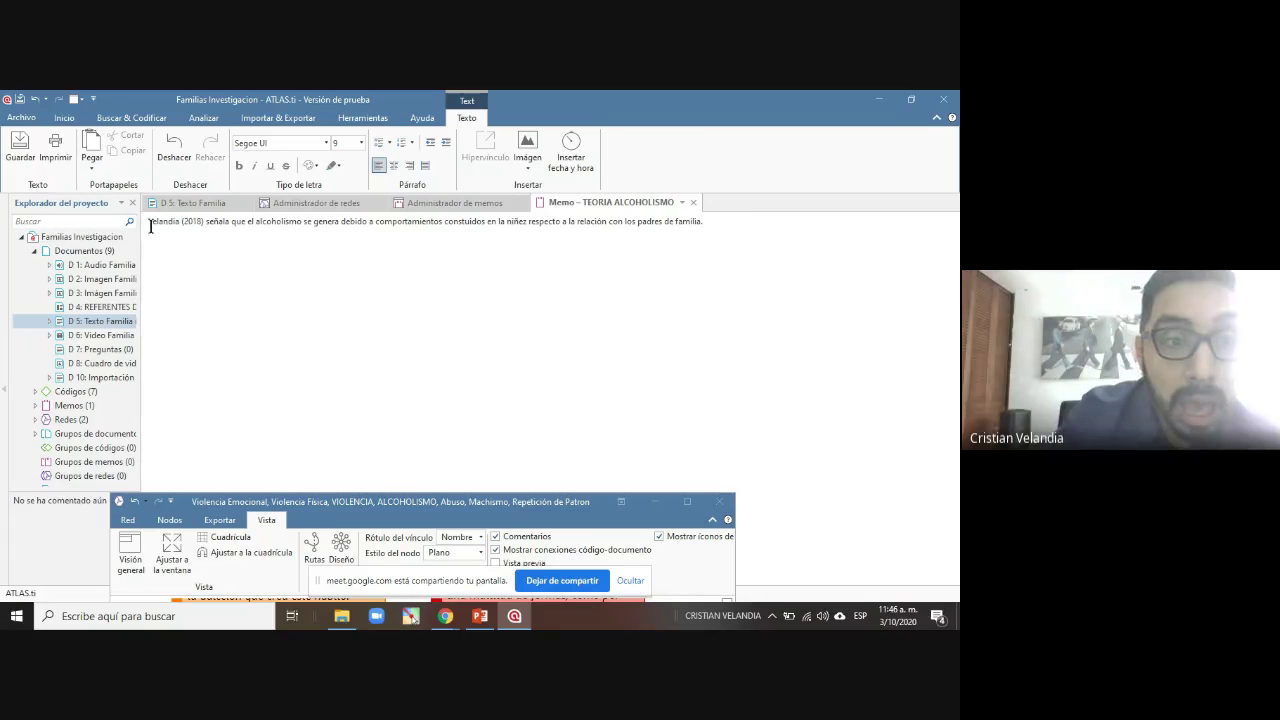
{"action": "left_click_drag", "start_coordinate": [148, 221], "coordinate": [713, 232]}
{"action": "left_click", "coordinate": [713, 232]}
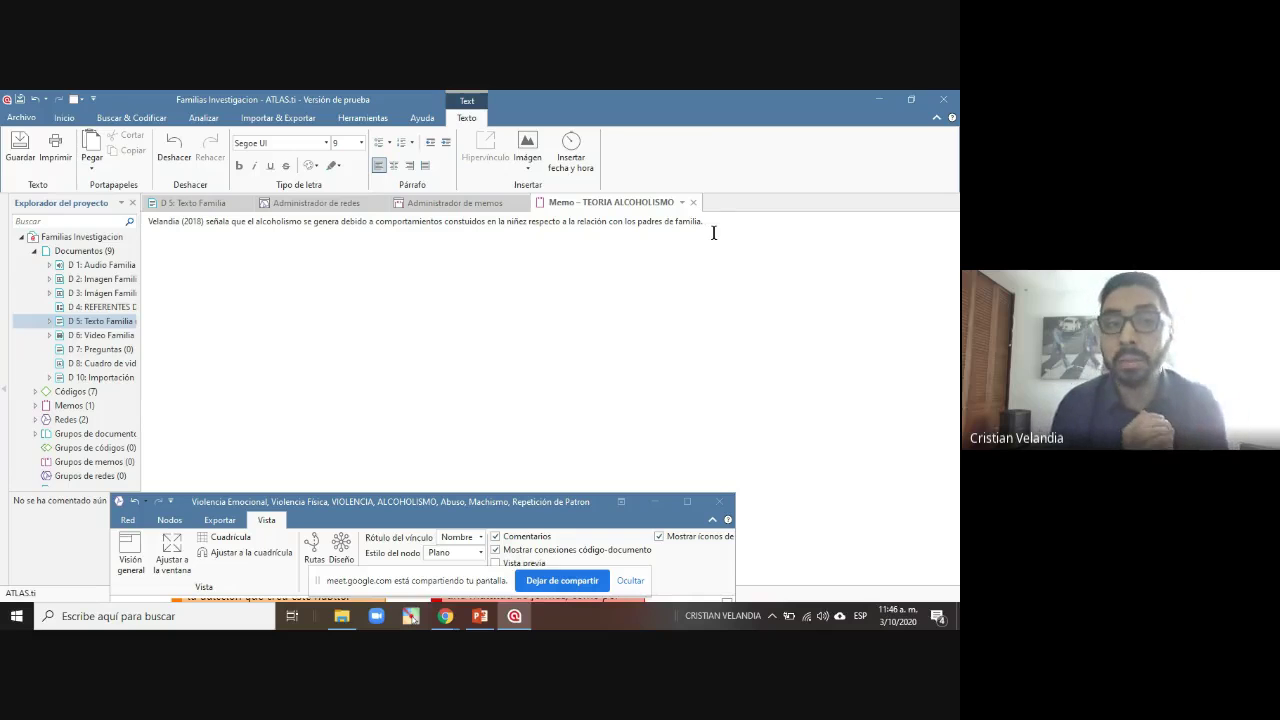
{"action": "double_click", "coordinate": [160, 222]}
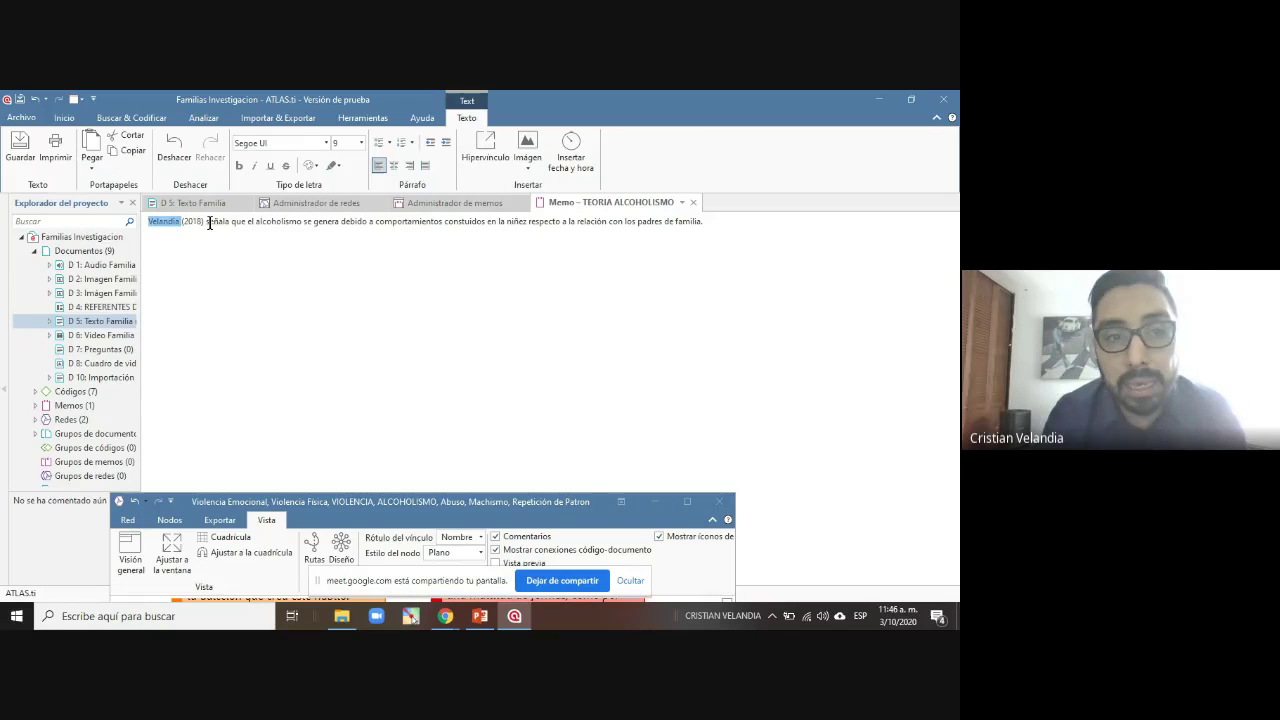
{"action": "left_click_drag", "start_coordinate": [205, 222], "coordinate": [276, 224]}
{"action": "left_click", "coordinate": [369, 226]}
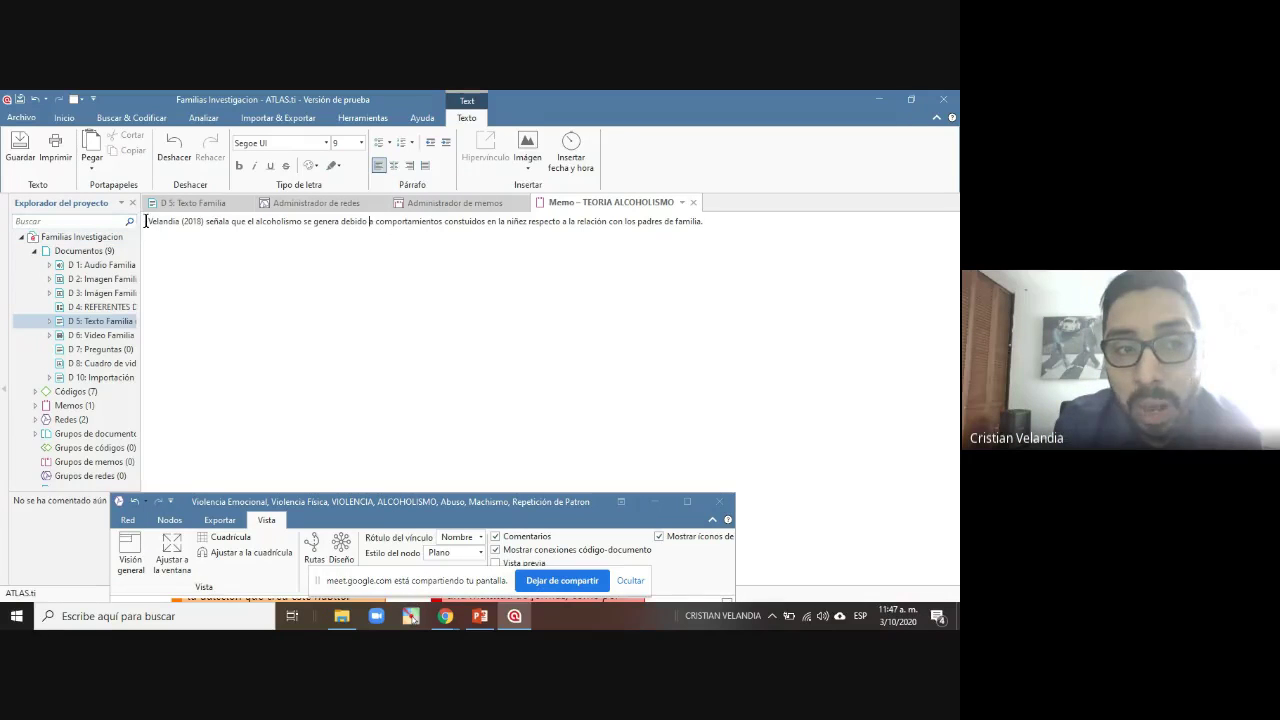
{"action": "left_click_drag", "start_coordinate": [148, 222], "coordinate": [703, 220]}
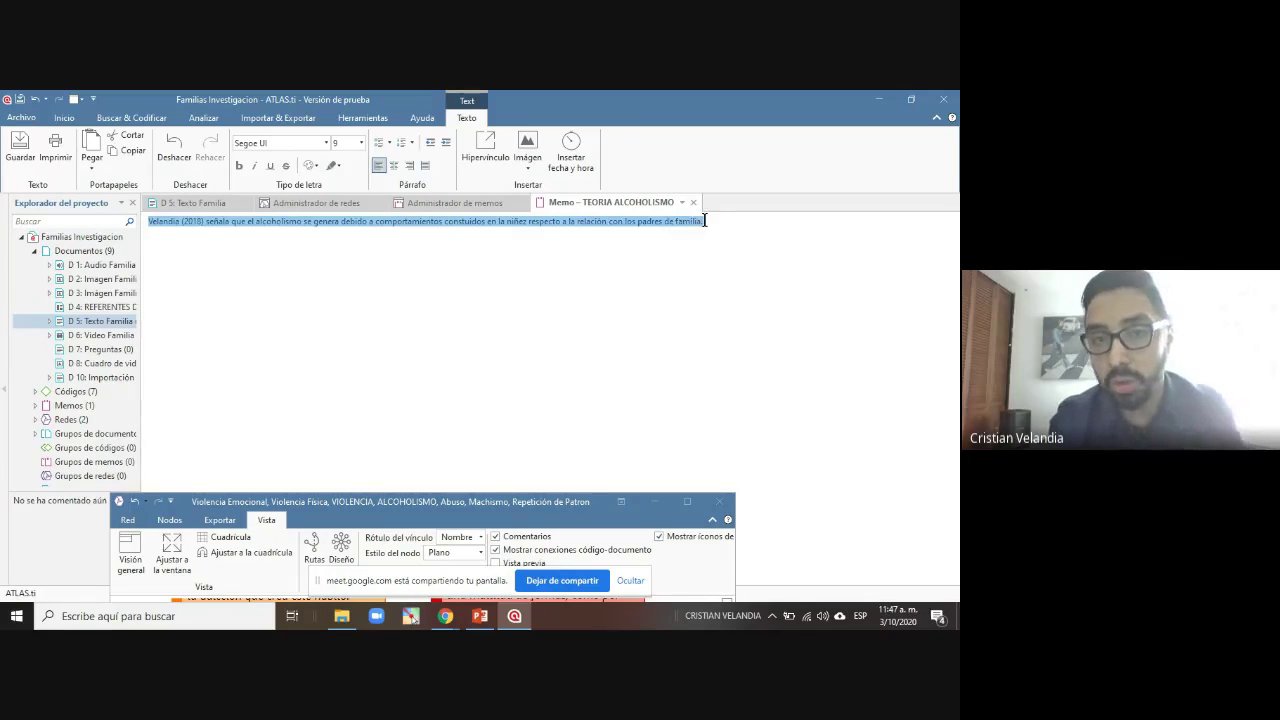
{"action": "left_click", "coordinate": [346, 256]}
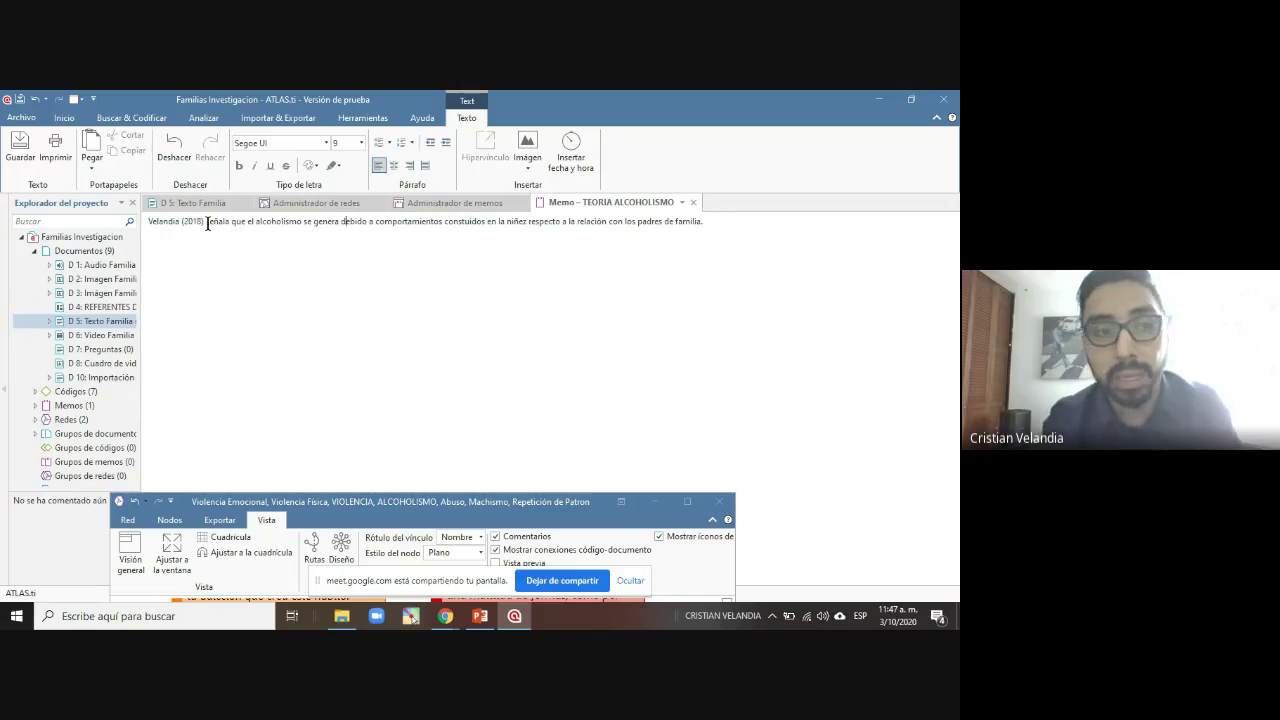
{"action": "left_click", "coordinate": [24, 152]}
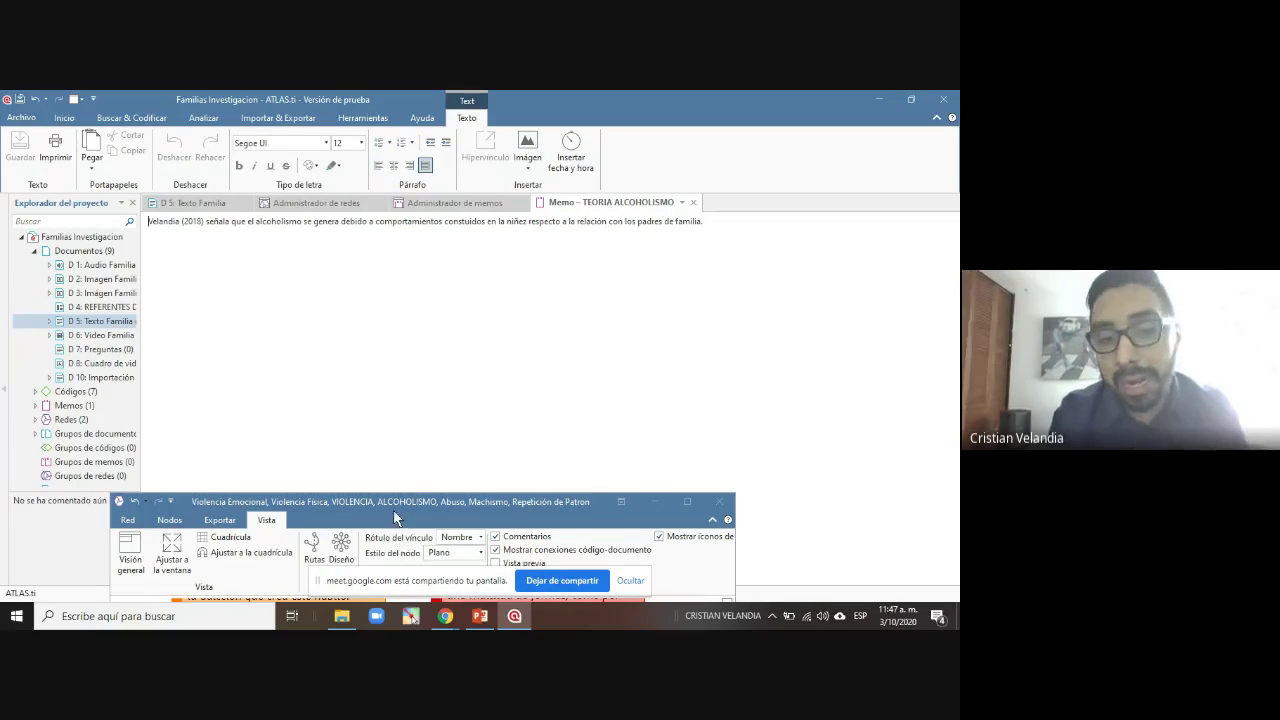
Place the network window beside the memo list and add the TEORIA ALCOHOLISMO memo to the network as a node
{"action": "left_click_drag", "start_coordinate": [400, 505], "coordinate": [582, 316]}
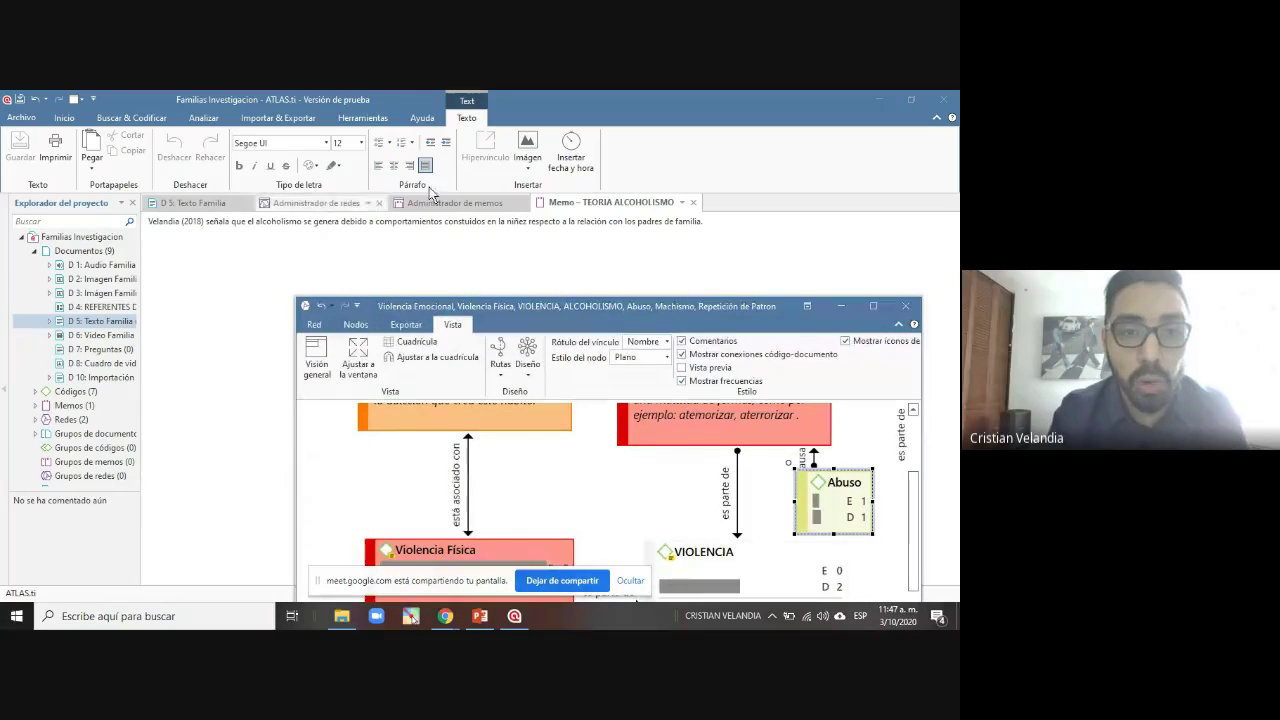
{"action": "left_click", "coordinate": [80, 124]}
{"action": "left_click", "coordinate": [474, 156]}
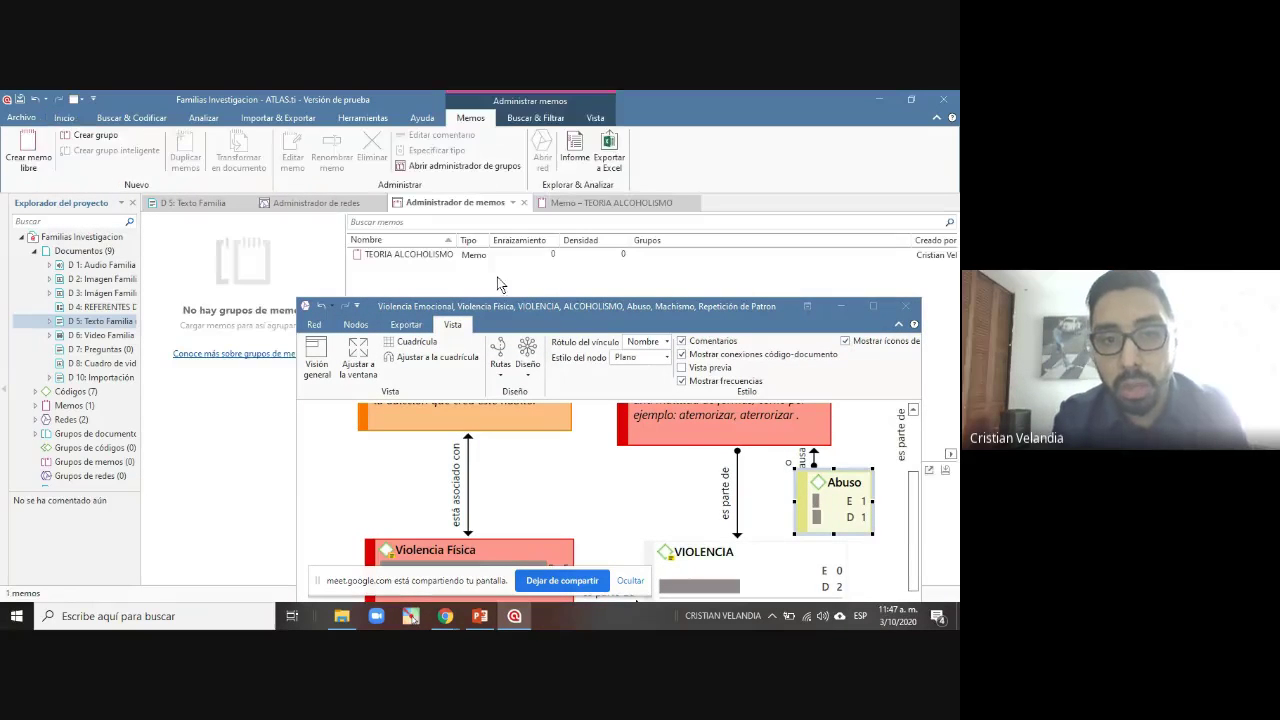
{"action": "left_click_drag", "start_coordinate": [514, 303], "coordinate": [446, 306]}
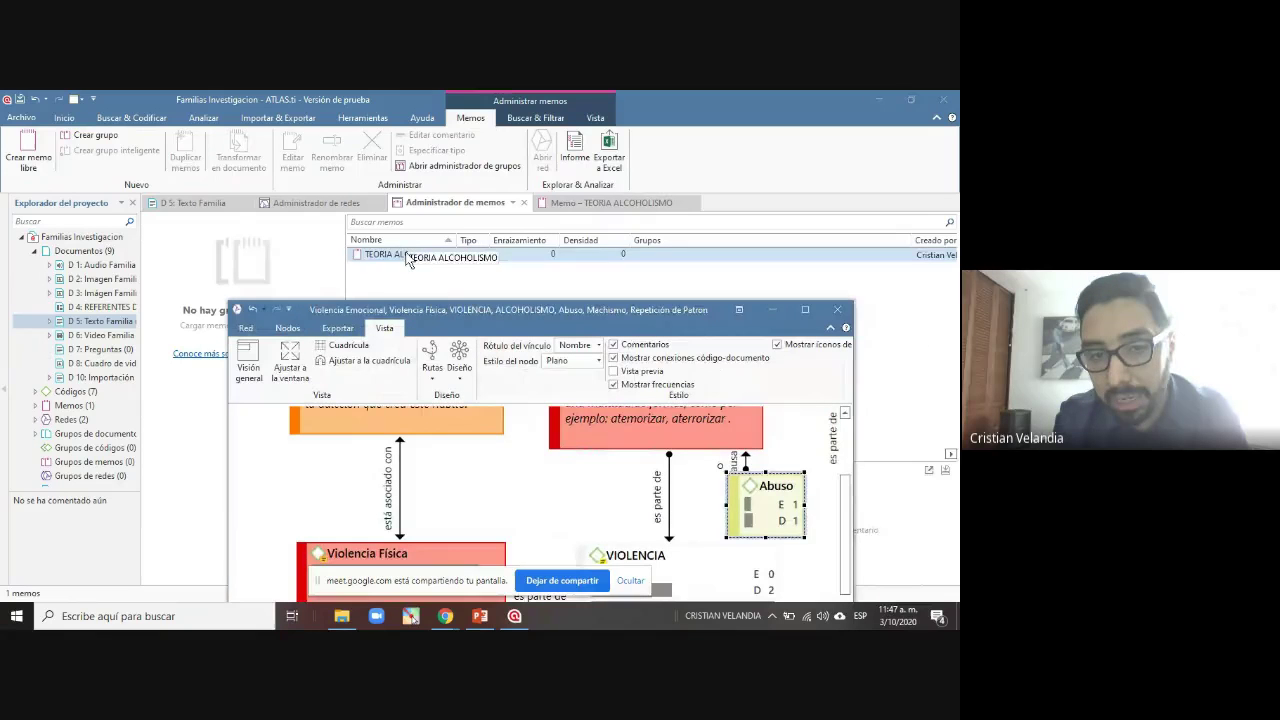
{"action": "left_click", "coordinate": [408, 256]}
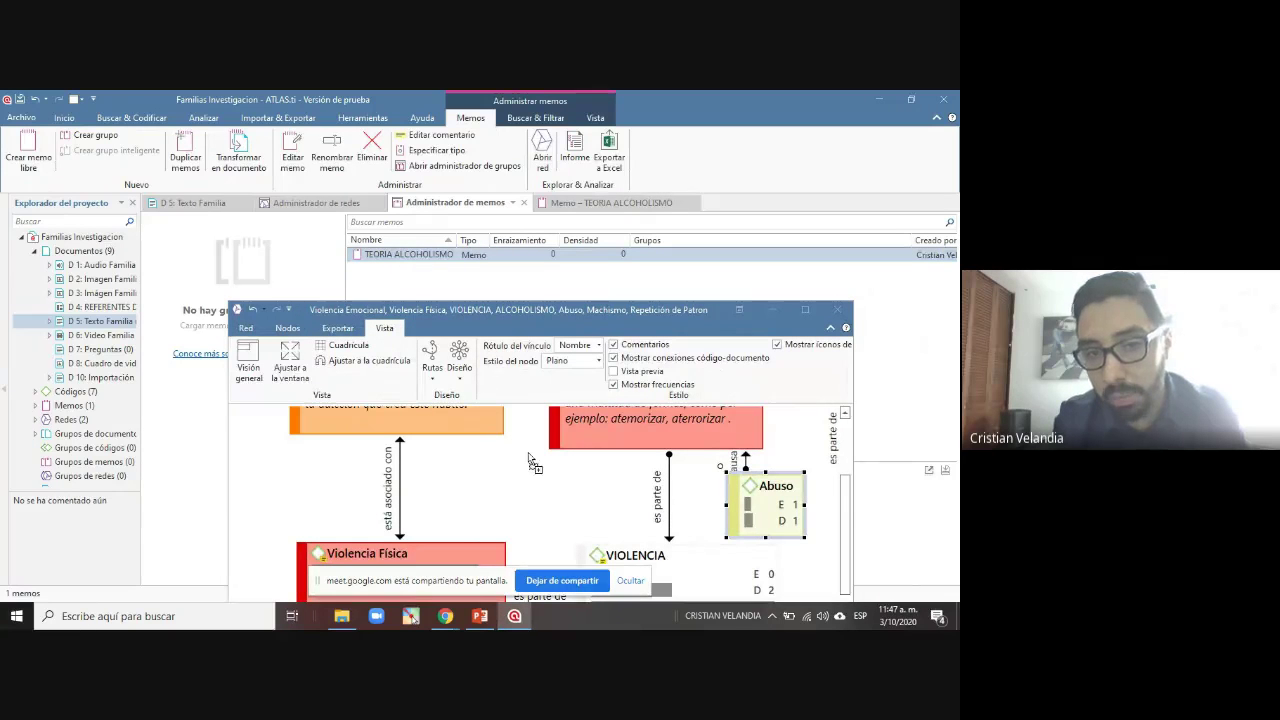
{"action": "left_click_drag", "start_coordinate": [537, 509], "coordinate": [540, 511]}
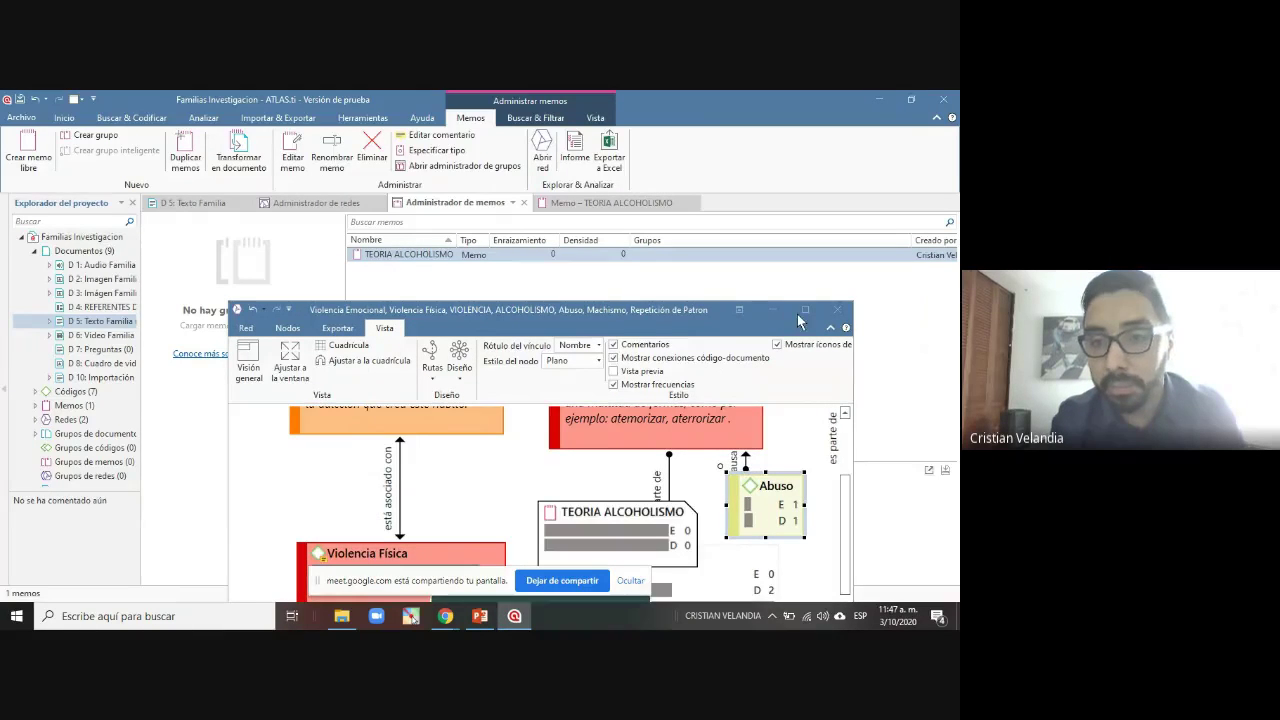
Maximize the network window, fit the diagram to it, and move the TEORIA ALCOHOLISMO memo node beside the ALCOHOLISMO code
{"action": "left_click", "coordinate": [805, 309]}
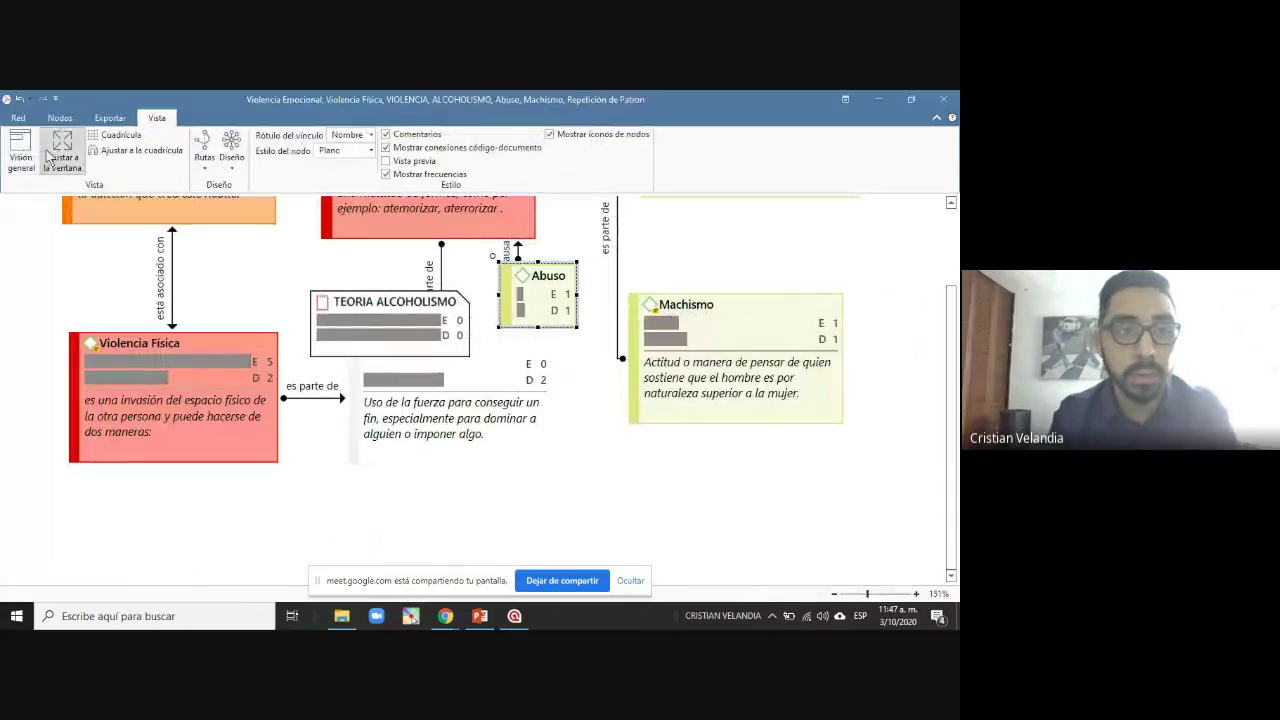
{"action": "left_click", "coordinate": [62, 150]}
{"action": "left_click_drag", "start_coordinate": [399, 417], "coordinate": [4, 290]}
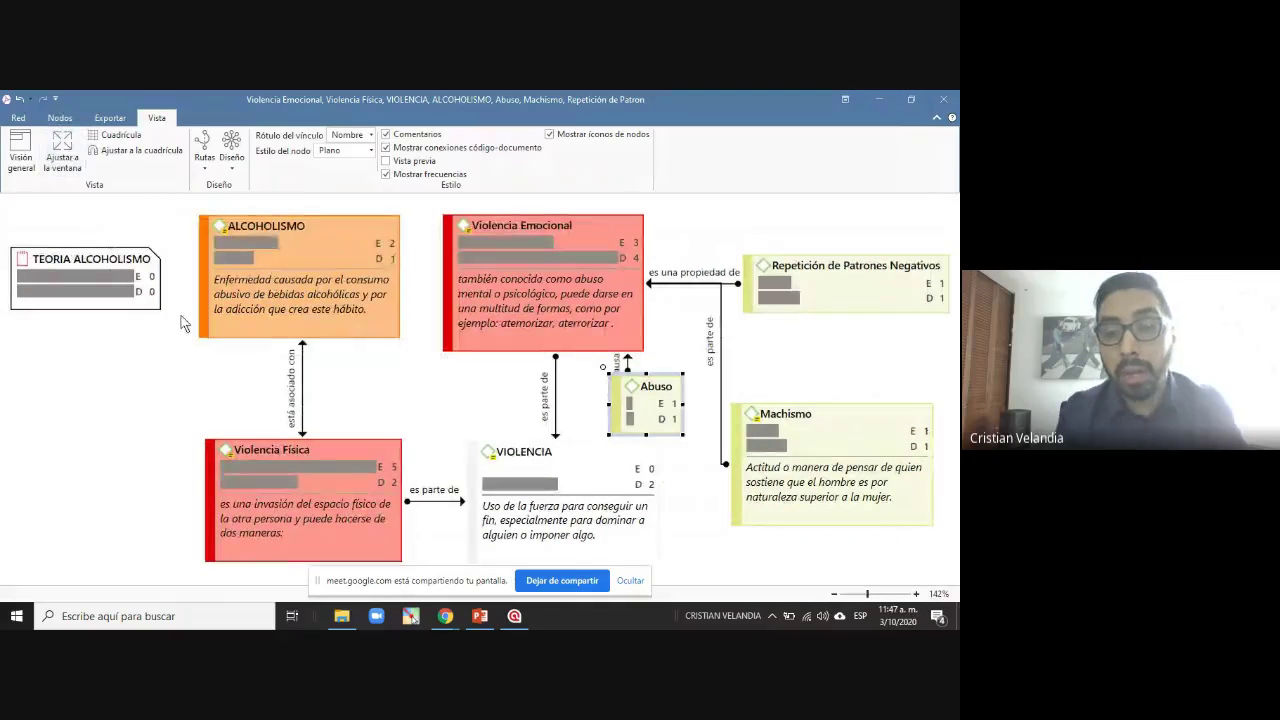
Link the ALCOHOLISMO code to the TEORIA ALCOHOLISMO memo node in the network
{"action": "left_click", "coordinate": [110, 287]}
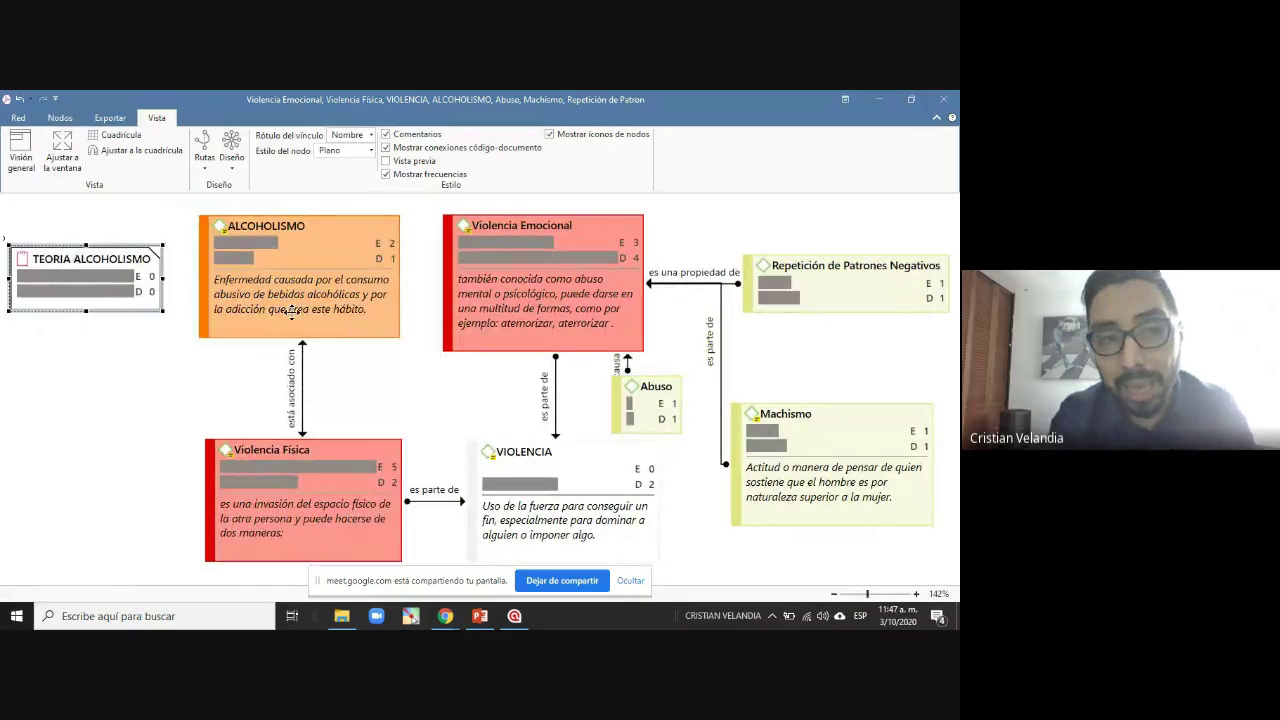
{"action": "left_click", "coordinate": [244, 258]}
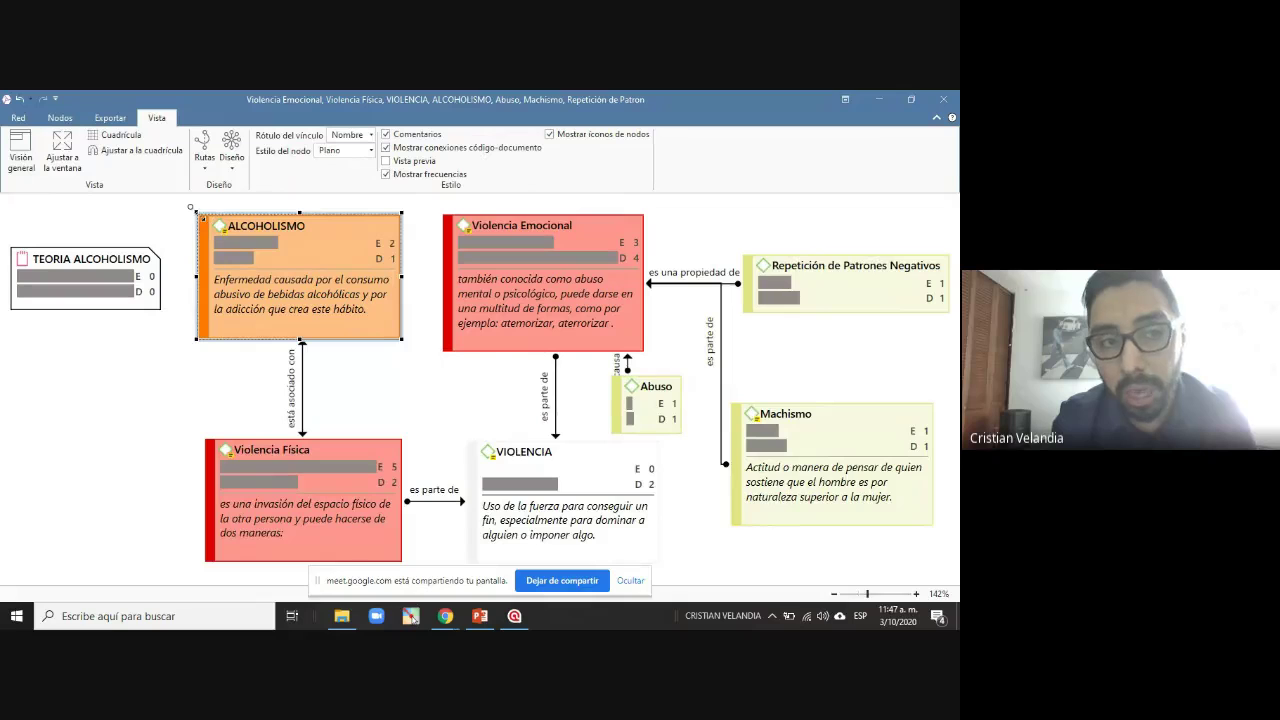
{"action": "left_click_drag", "start_coordinate": [190, 215], "coordinate": [128, 272]}
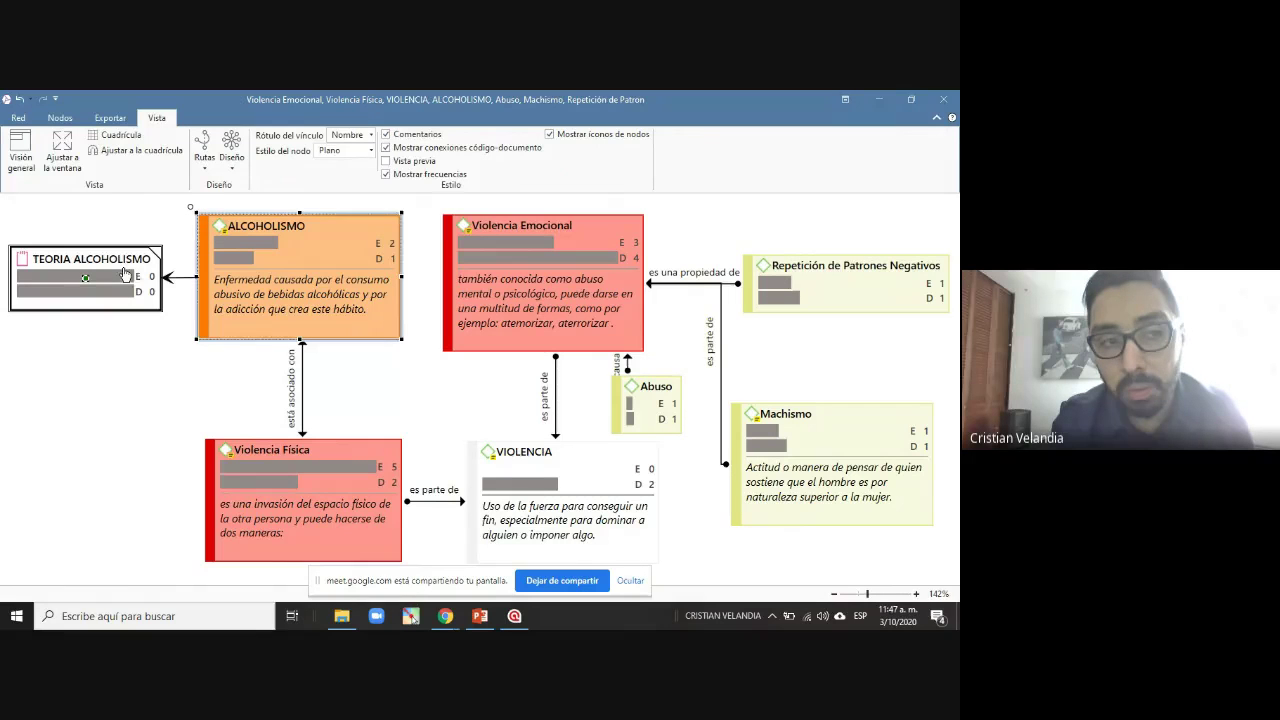
{"action": "left_click", "coordinate": [128, 366]}
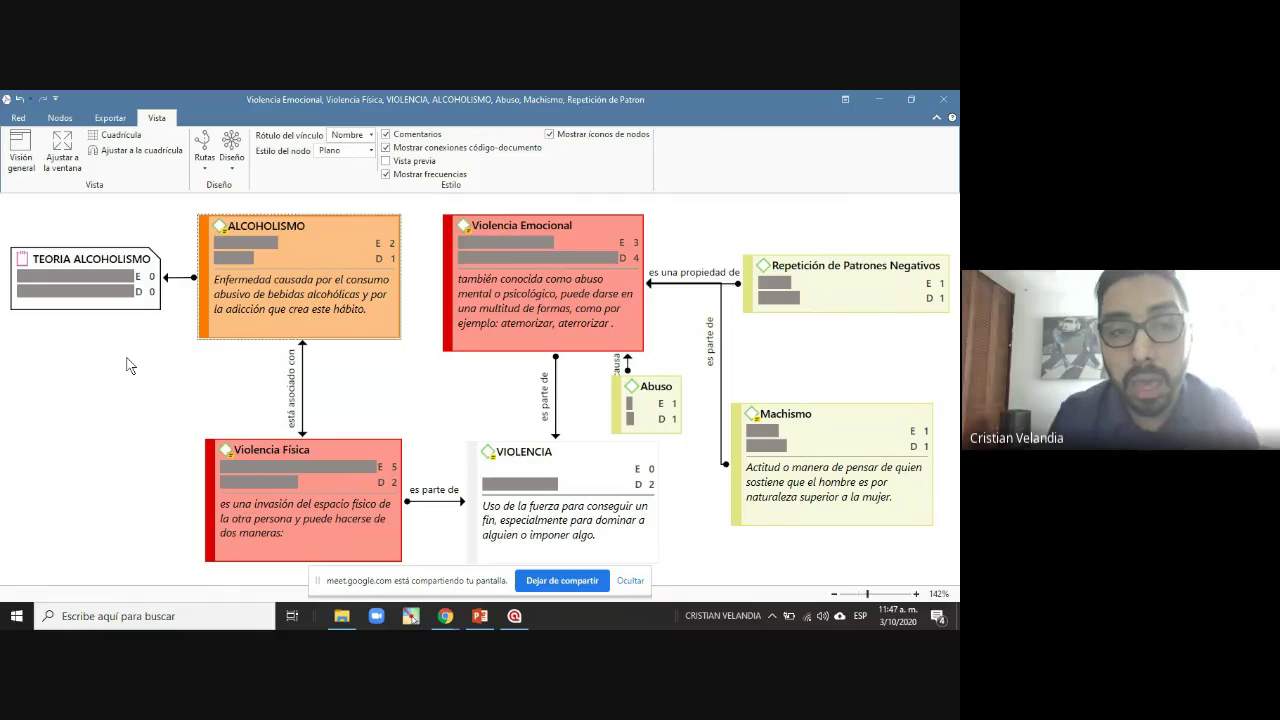
Turn on the content preview for the TEORIA ALCOHOLISMO memo node and shrink the node to fit beside the ALCOHOLISMO code
{"action": "left_click", "coordinate": [102, 291]}
{"action": "right_click", "coordinate": [102, 291]}
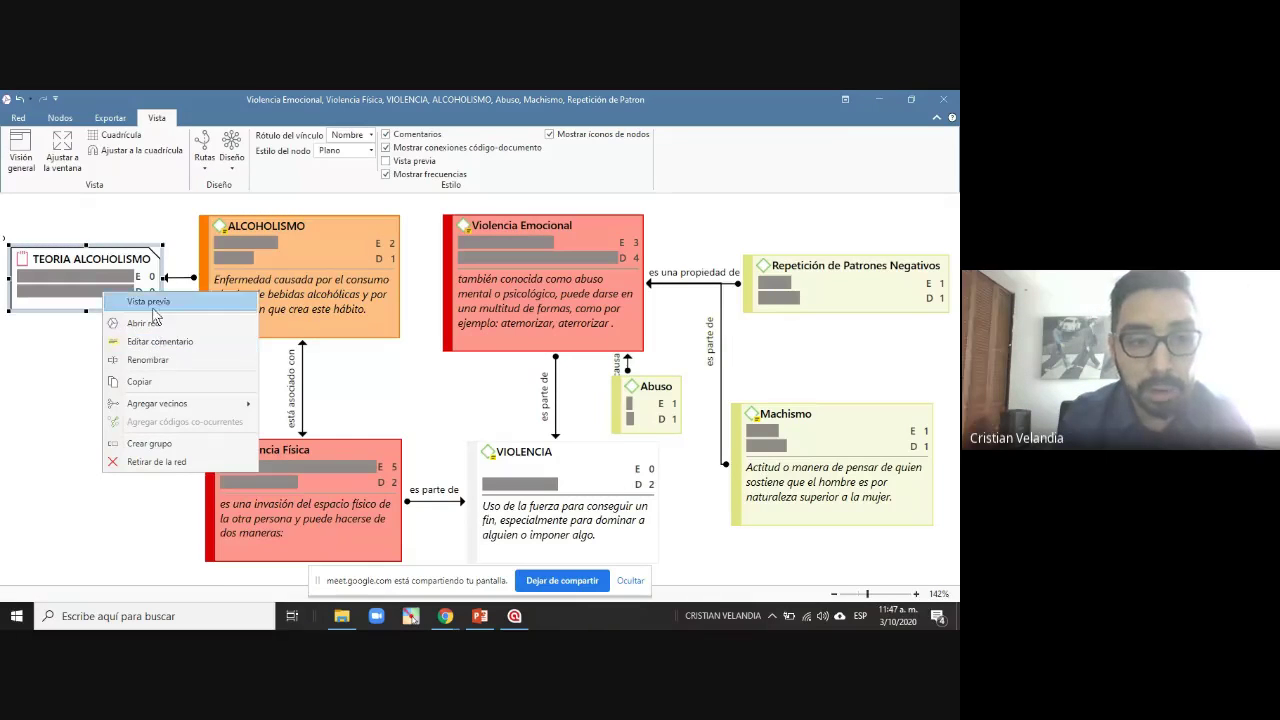
{"action": "left_click", "coordinate": [150, 301]}
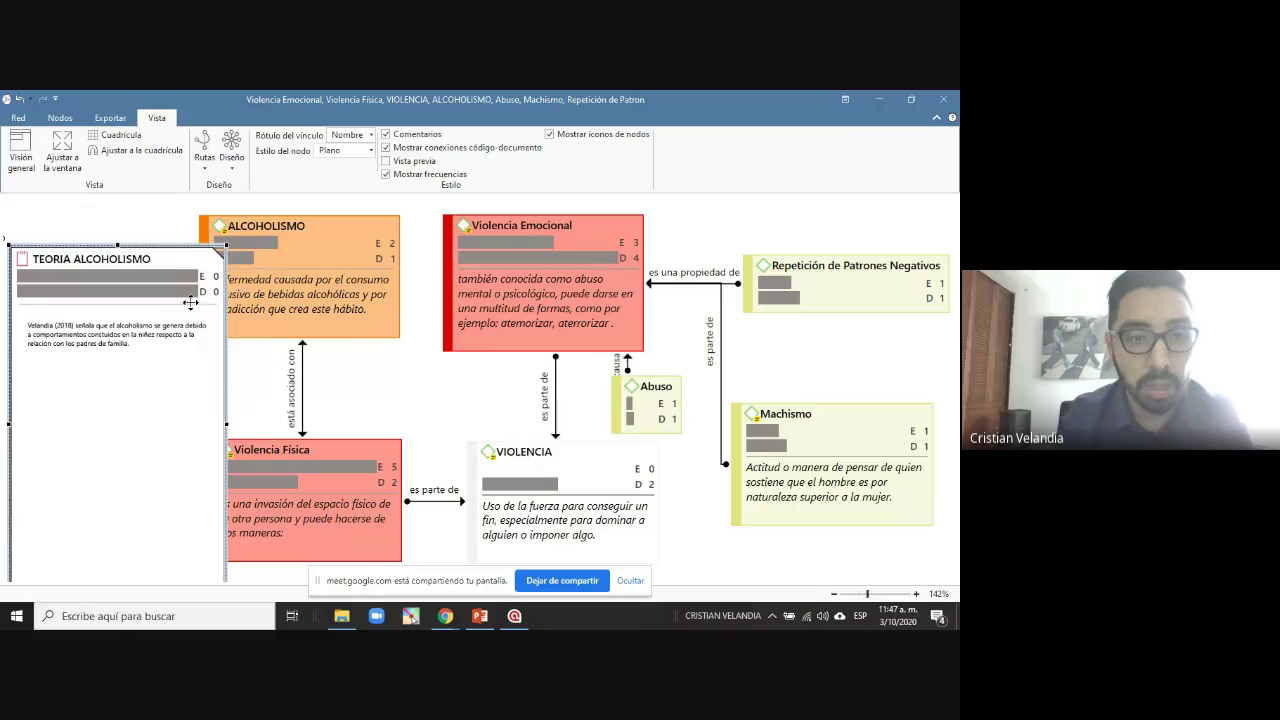
{"action": "left_click_drag", "start_coordinate": [226, 244], "coordinate": [140, 229]}
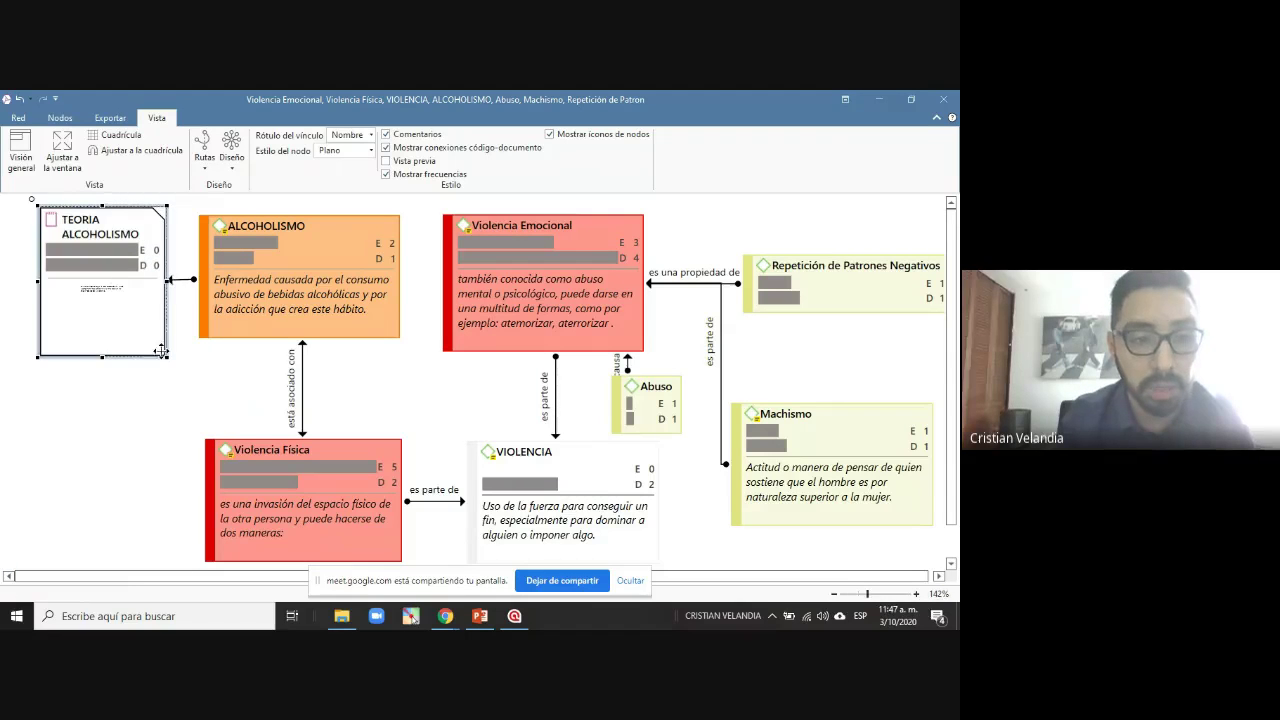
{"action": "left_click_drag", "start_coordinate": [165, 350], "coordinate": [133, 275]}
Read the TEORIA ALCOHOLISMO memo text from its network node and compare it with the ALCOHOLISMO code's definition
{"action": "mouse_move", "coordinate": [124, 278]}
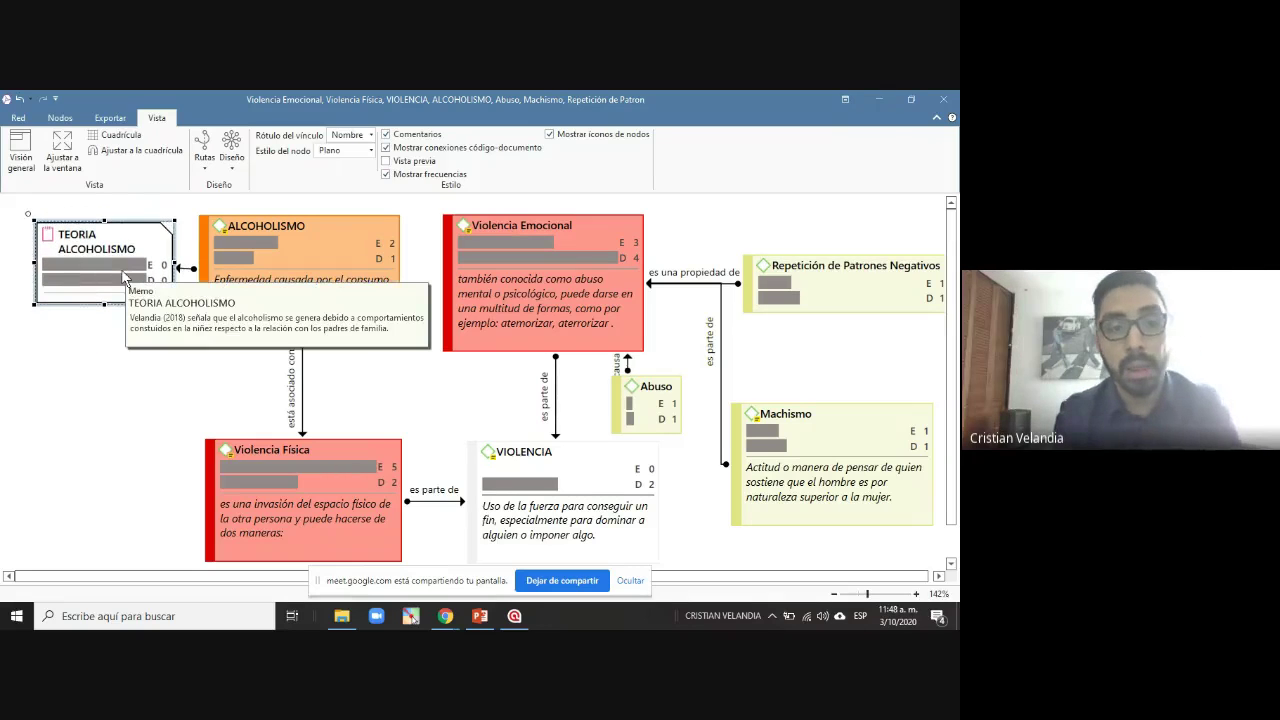
{"action": "left_click", "coordinate": [281, 278]}
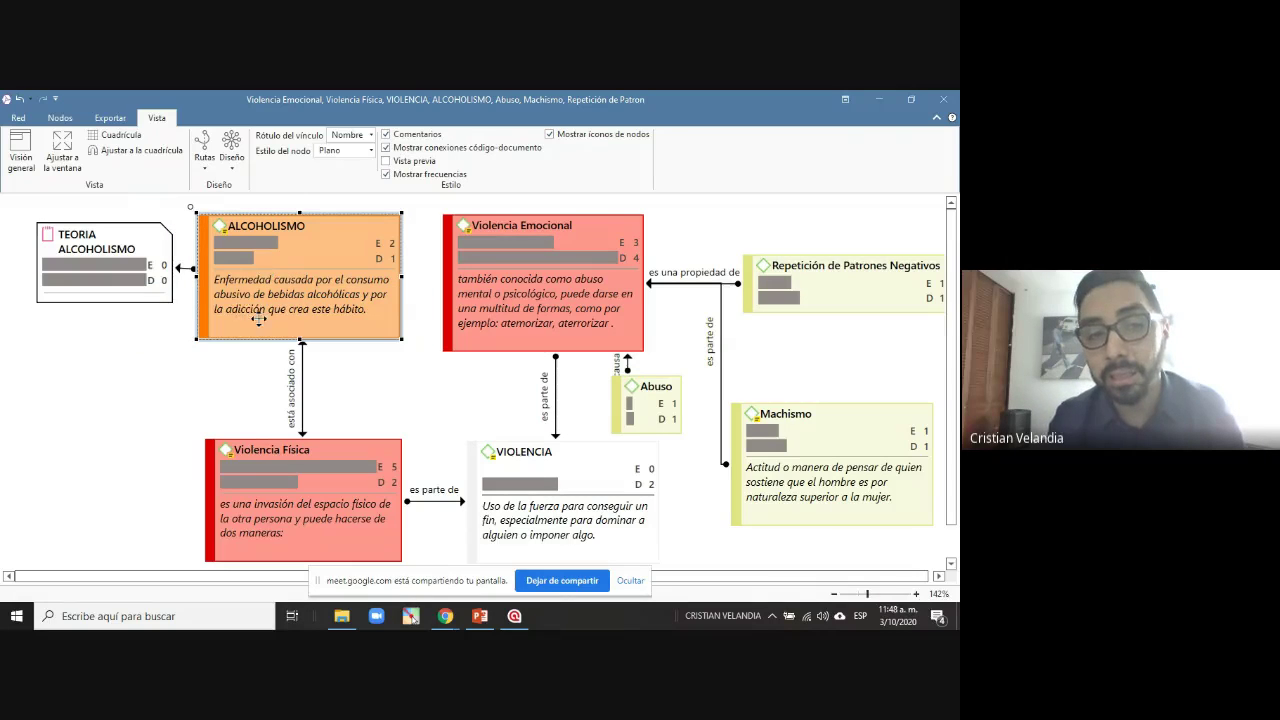
{"action": "left_click", "coordinate": [148, 288]}
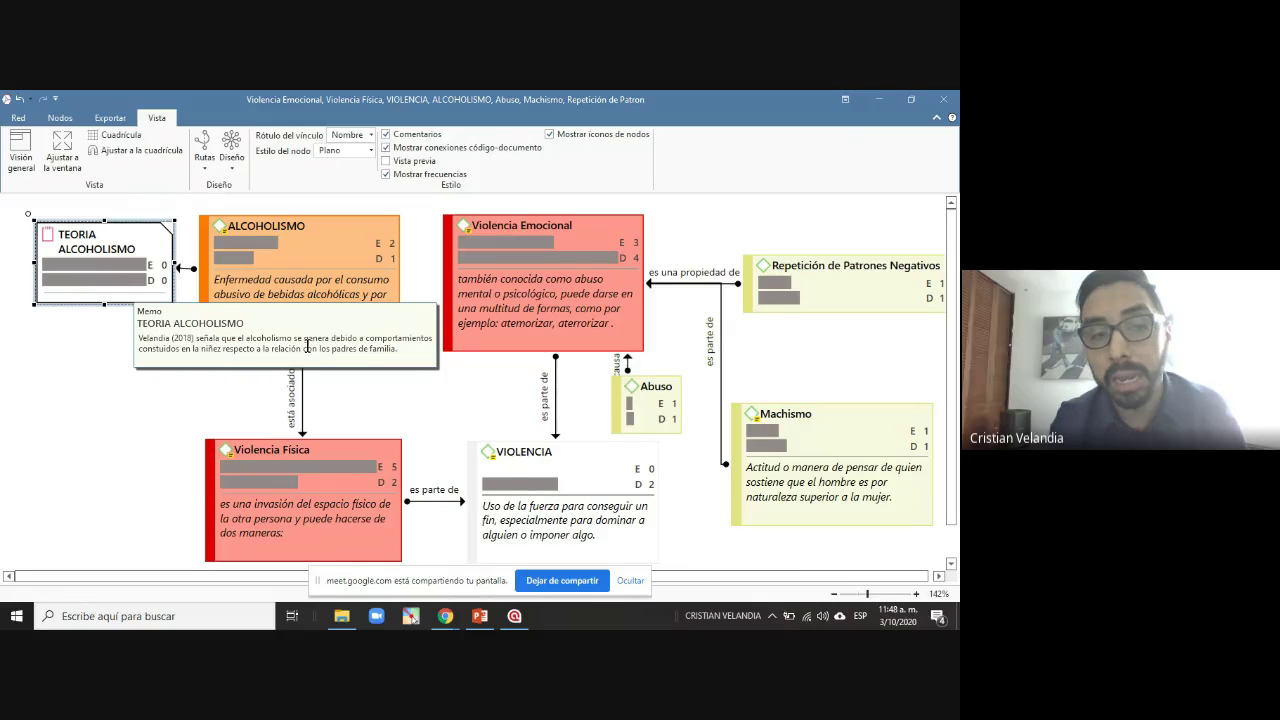
{"action": "left_click", "coordinate": [87, 421]}
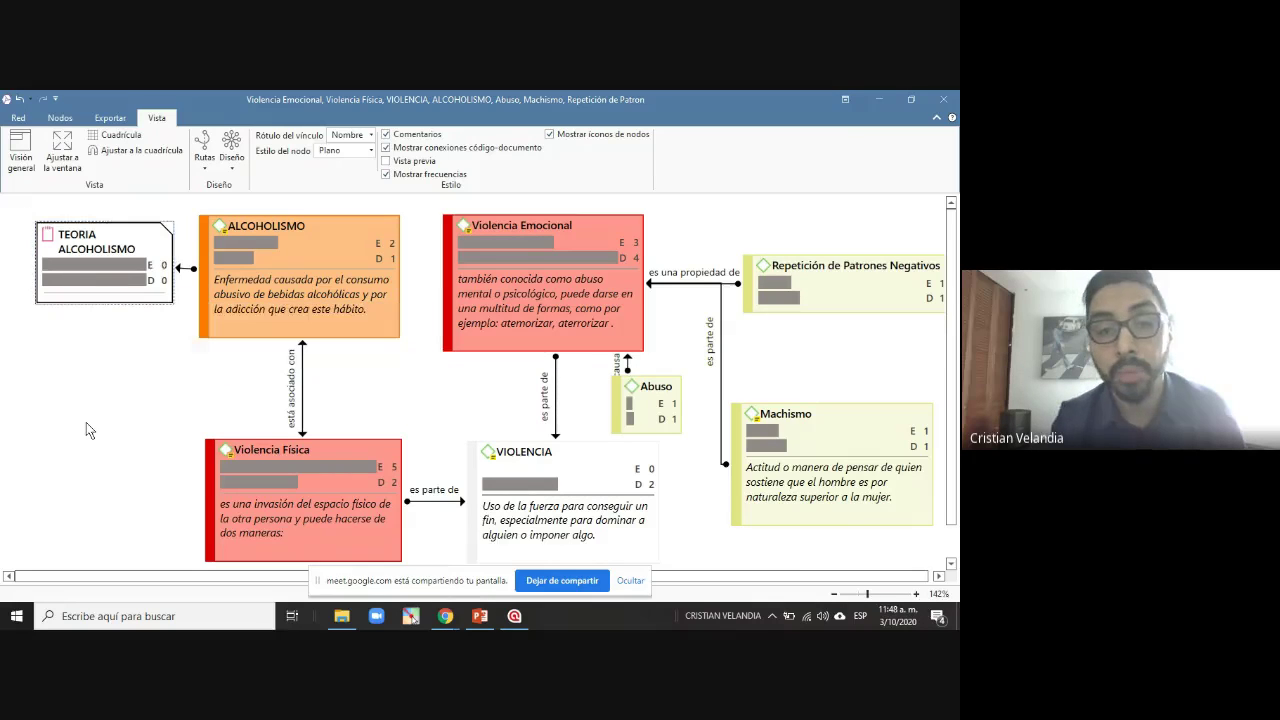
Fit the network diagram to the window and shift the TEORIA ALCOHOLISMO node slightly down, reviewing the neighbouring codes
{"action": "left_click", "coordinate": [62, 148]}
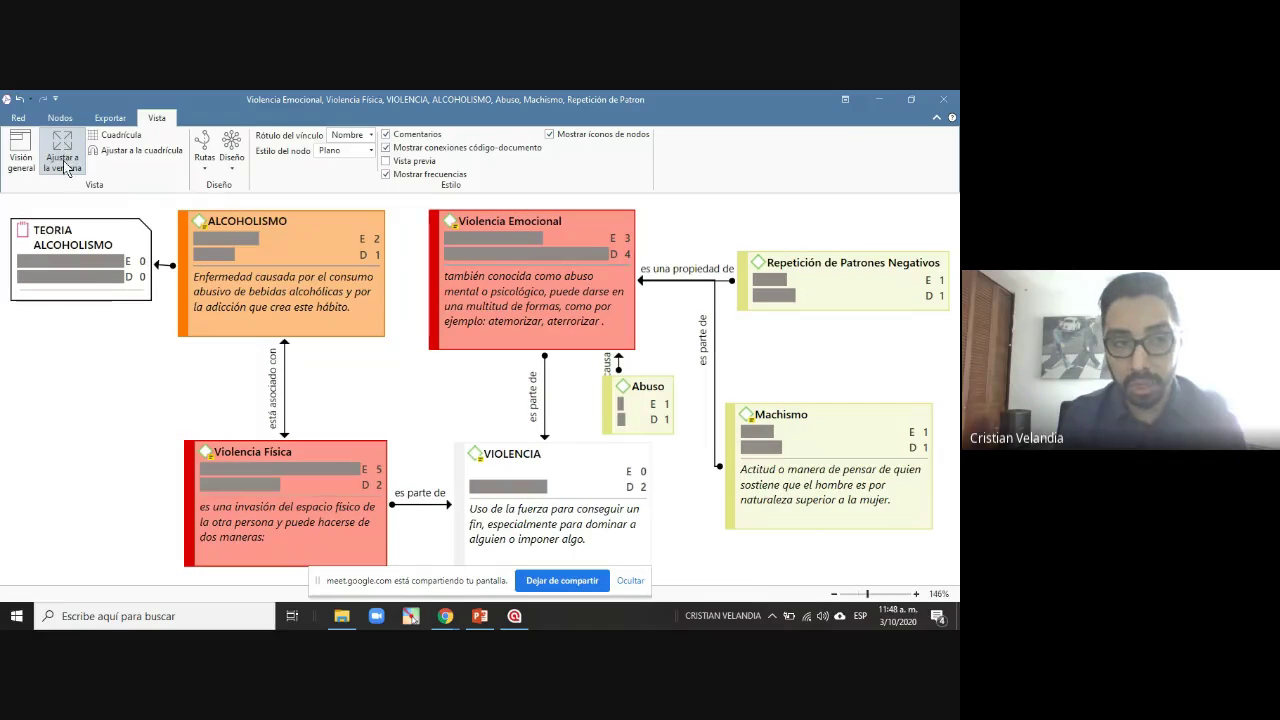
{"action": "left_click_drag", "start_coordinate": [100, 279], "coordinate": [106, 289]}
{"action": "left_click", "coordinate": [238, 262]}
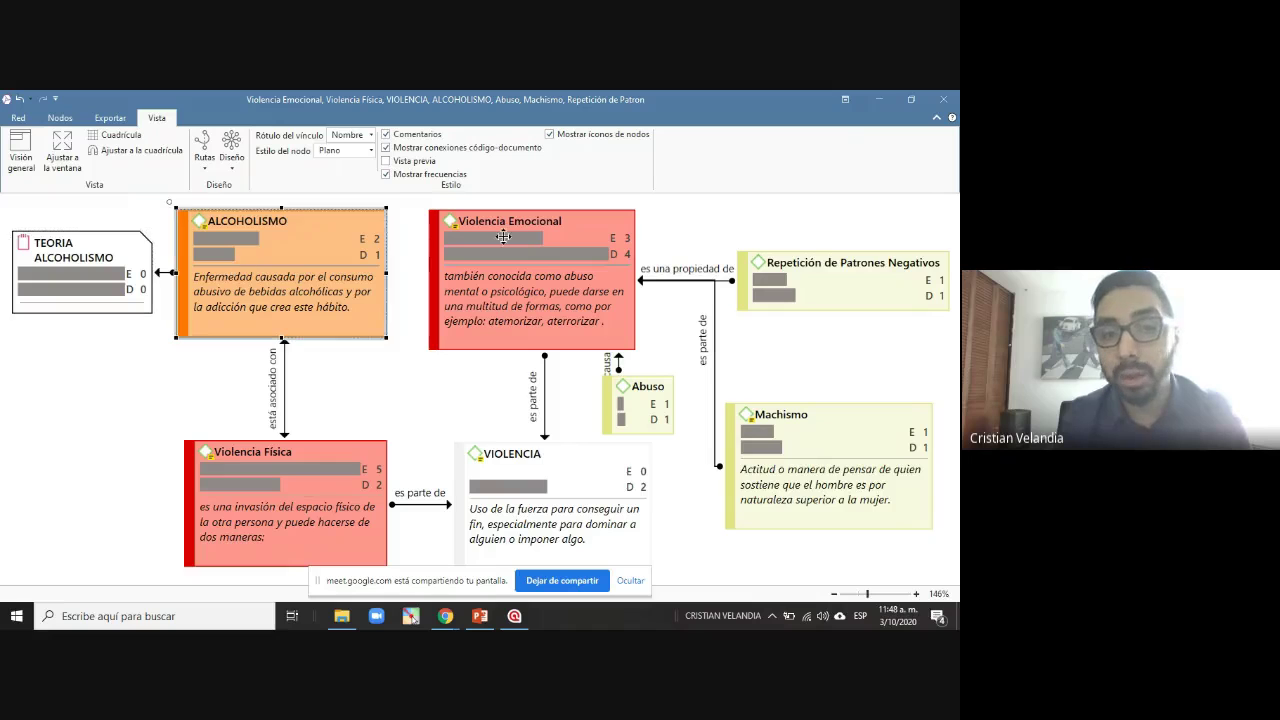
{"action": "left_click", "coordinate": [503, 237]}
{"action": "left_click", "coordinate": [343, 476]}
{"action": "left_click", "coordinate": [526, 470]}
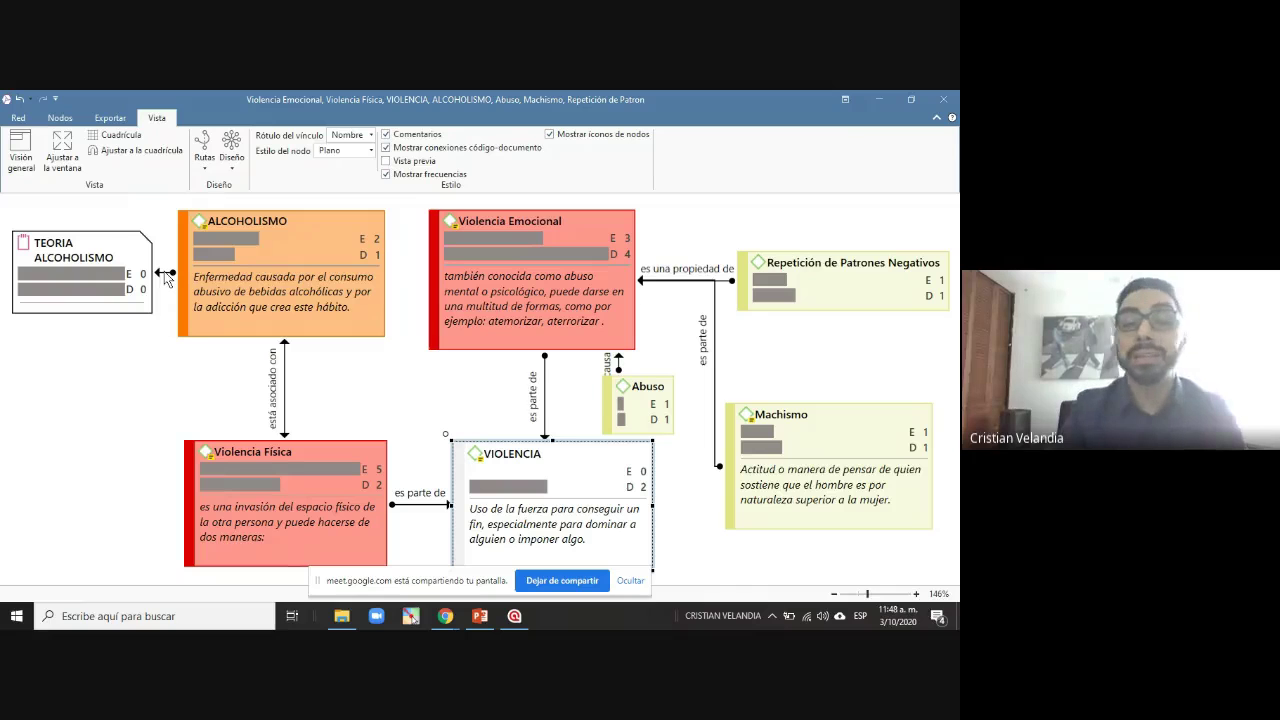
Switch to Chrome and search Google for "disfuncional familia" in the empty tab
{"action": "mouse_move", "coordinate": [453, 621]}
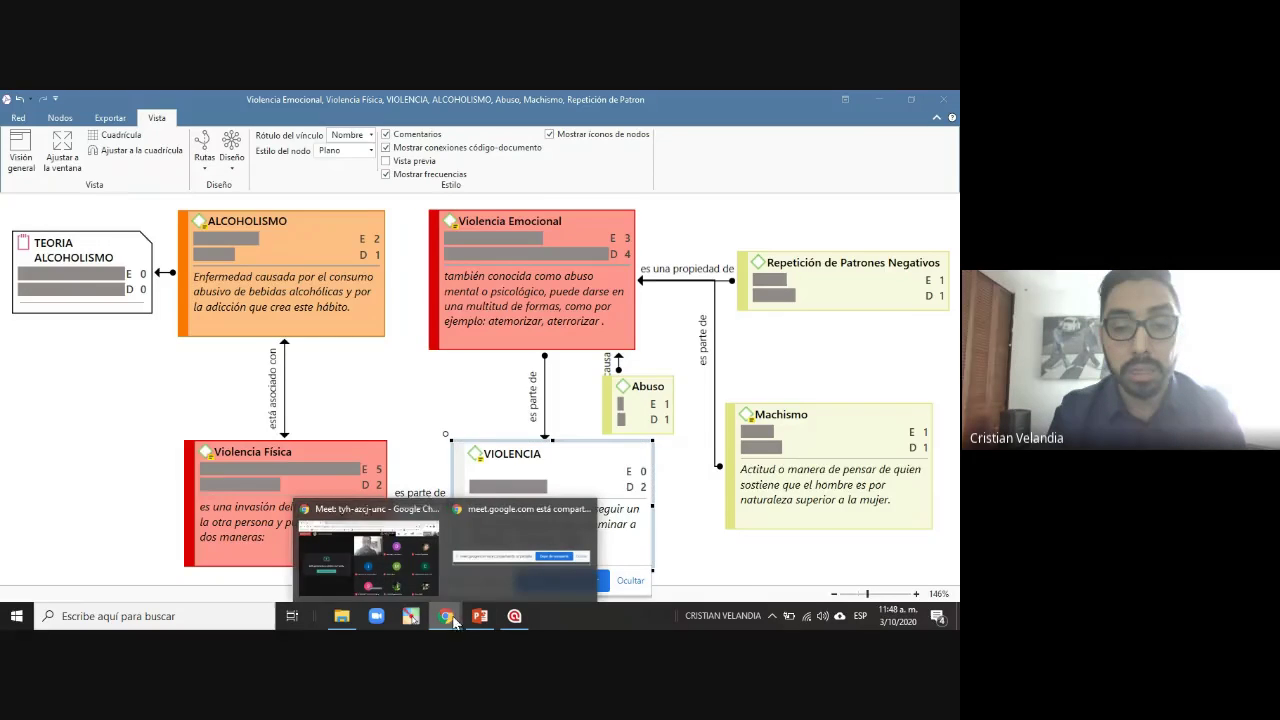
{"action": "left_click", "coordinate": [368, 550]}
{"action": "left_click", "coordinate": [358, 103]}
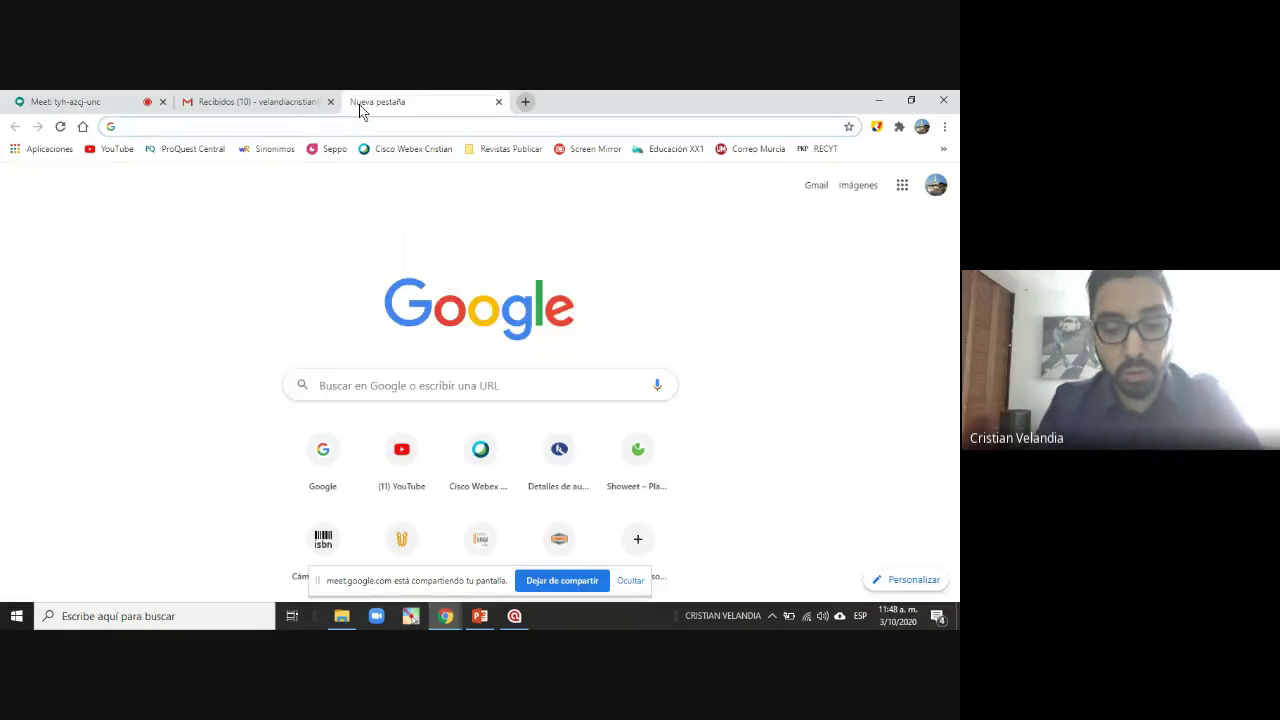
{"action": "type", "text": "disfun"}
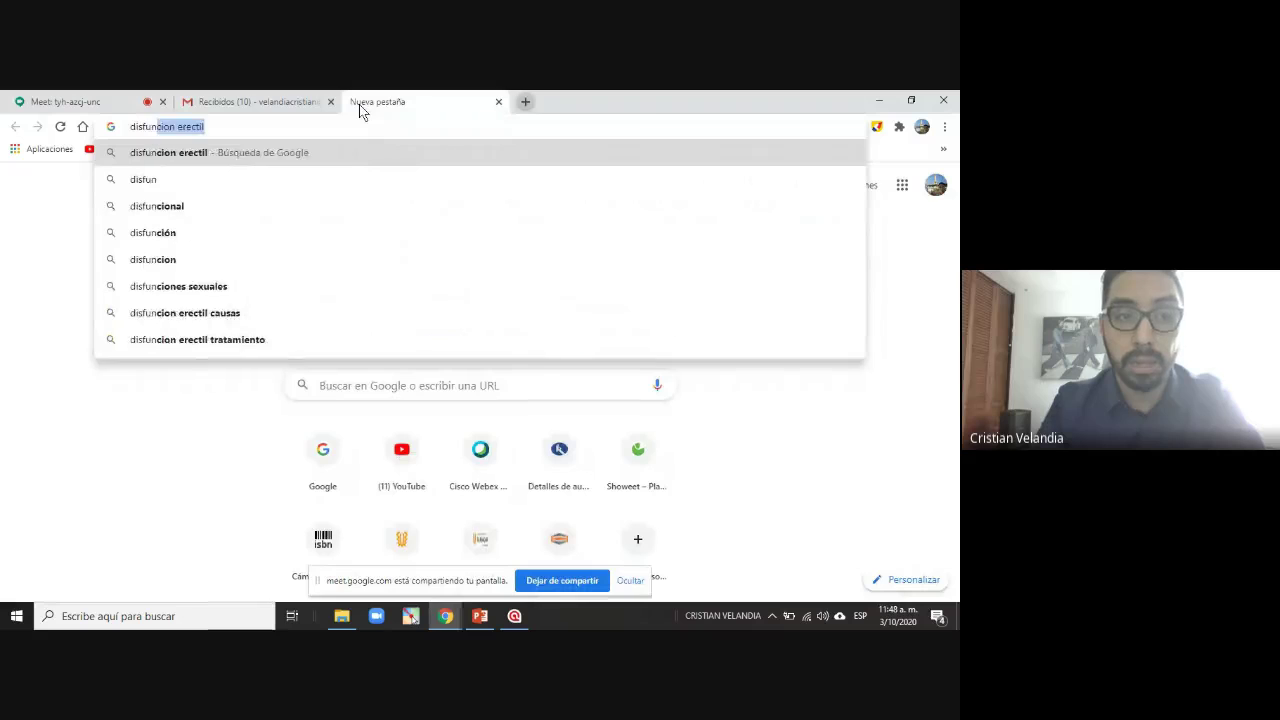
{"action": "type", "text": "cion er"}
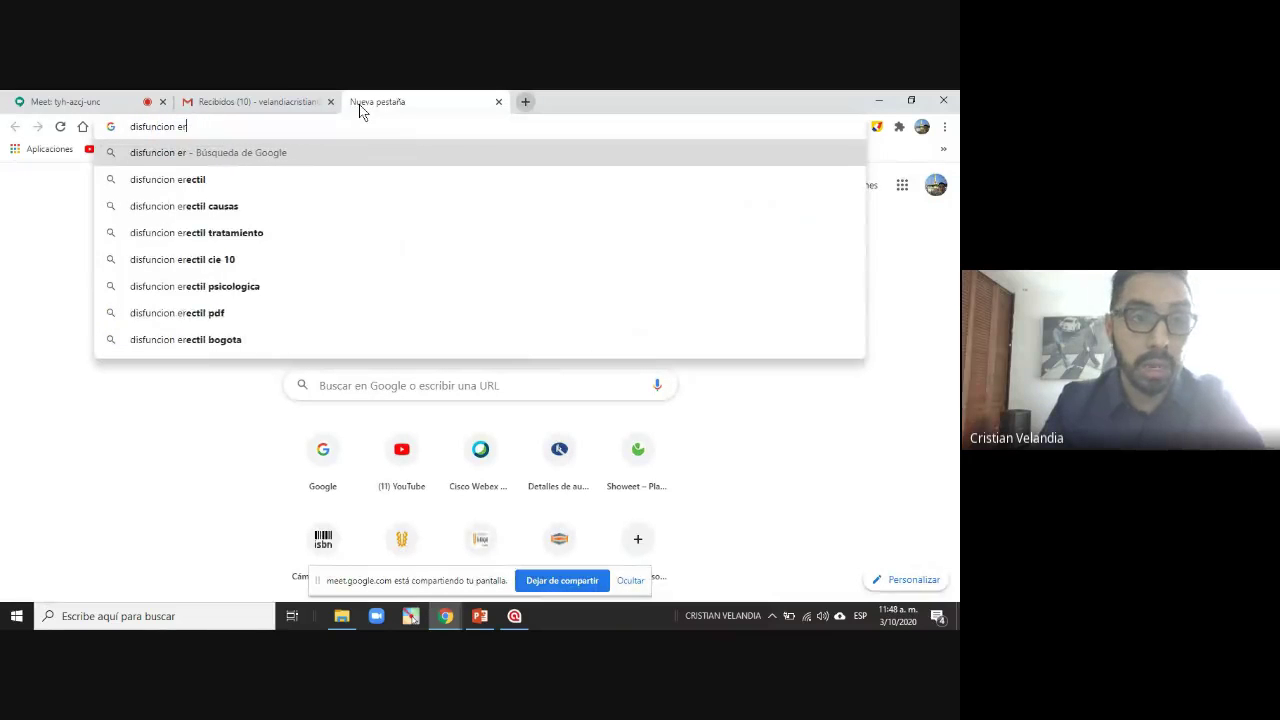
{"action": "key", "text": "BackSpace"}
{"action": "key", "text": "BackSpace"}
{"action": "key", "text": "BackSpace"}
{"action": "key", "text": "BackSpace"}
{"action": "type", "text": "nal"}
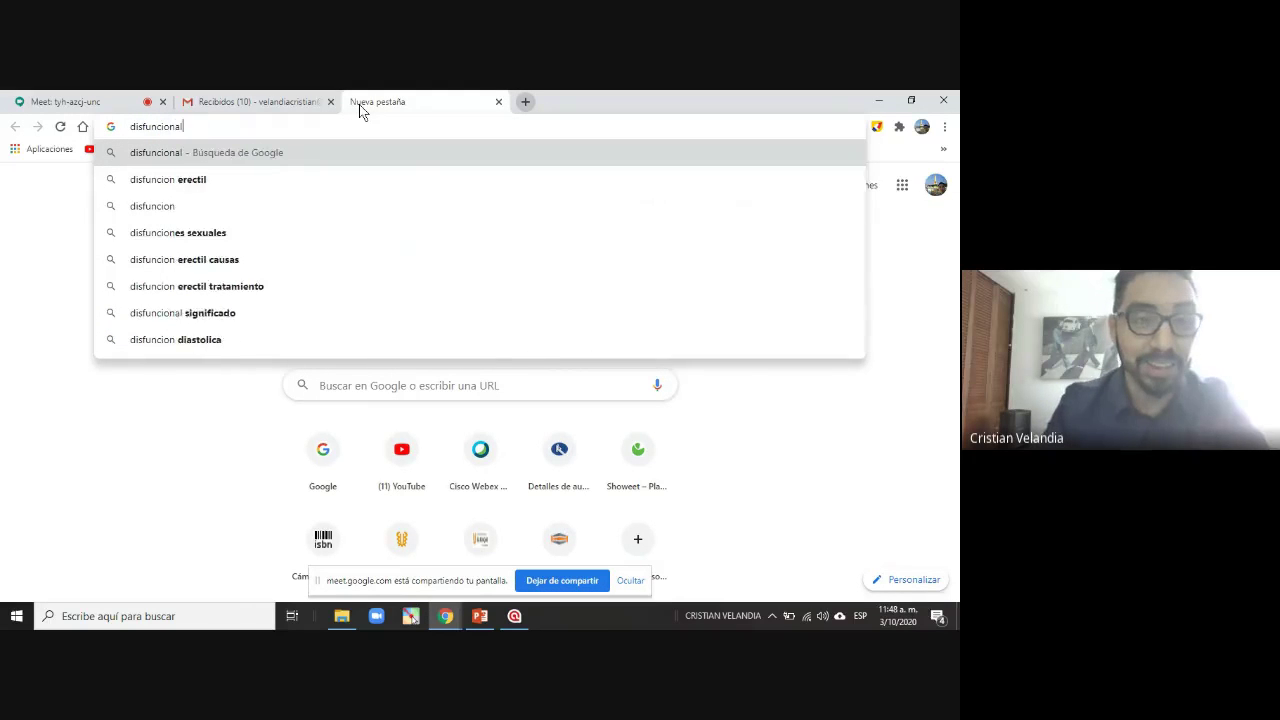
{"action": "type", "text": " familia"}
{"action": "key", "text": "Return"}
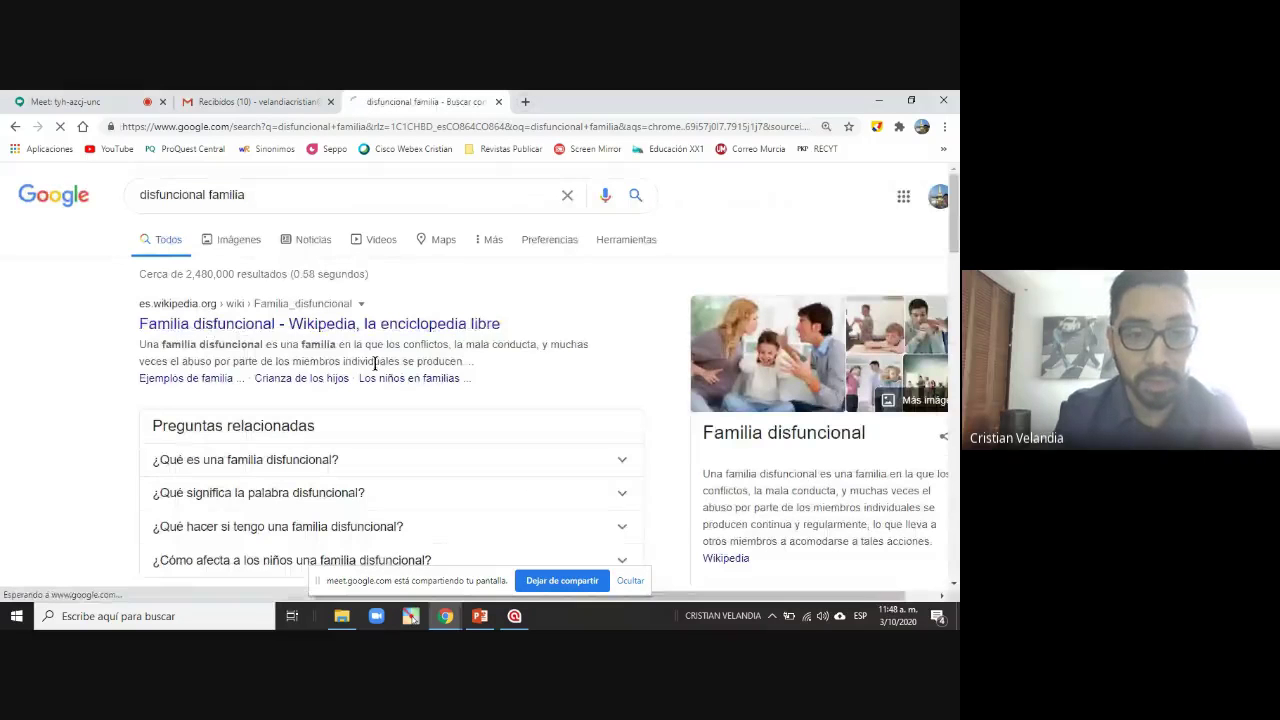
Open the Wikipedia article Familia disfuncional and copy the first two sentences of its second paragraph, from "Normalmente se produce" to "complementan entre sí."
{"action": "left_click", "coordinate": [380, 330]}
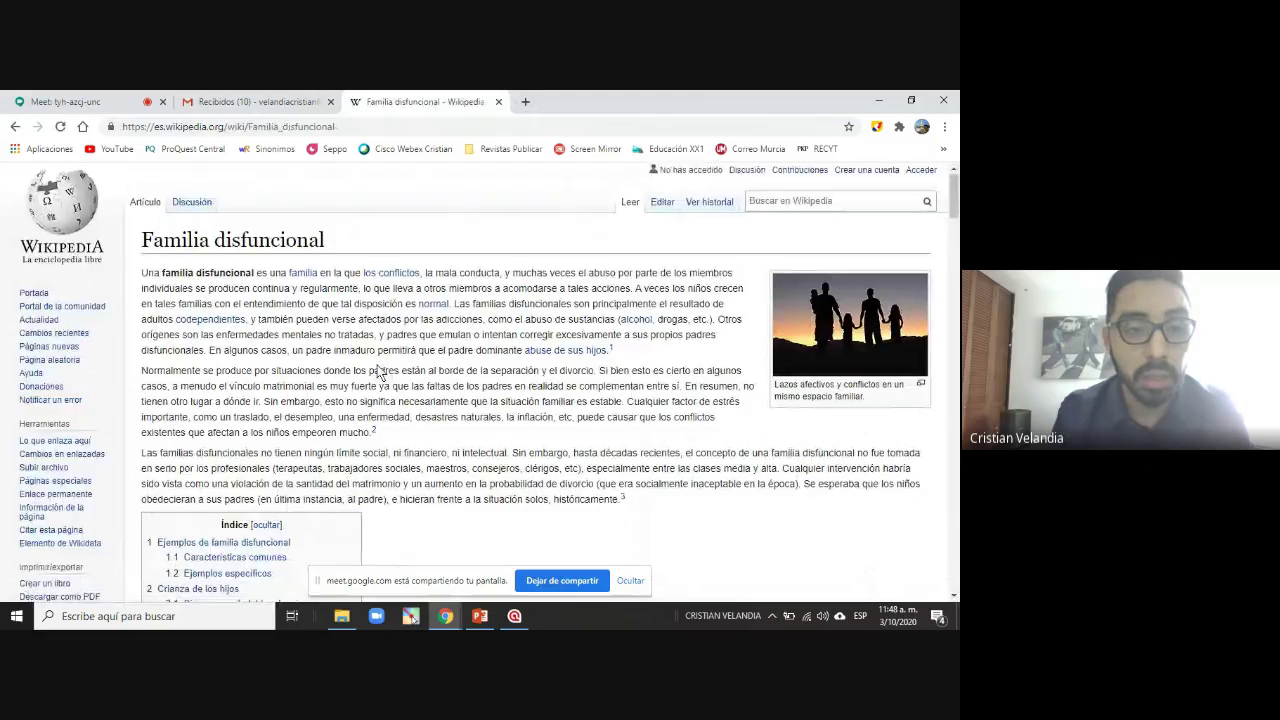
{"action": "scroll", "coordinate": [380, 372], "scroll_direction": "down", "scroll_amount": 1}
{"action": "left_click_drag", "start_coordinate": [141, 339], "coordinate": [596, 340]}
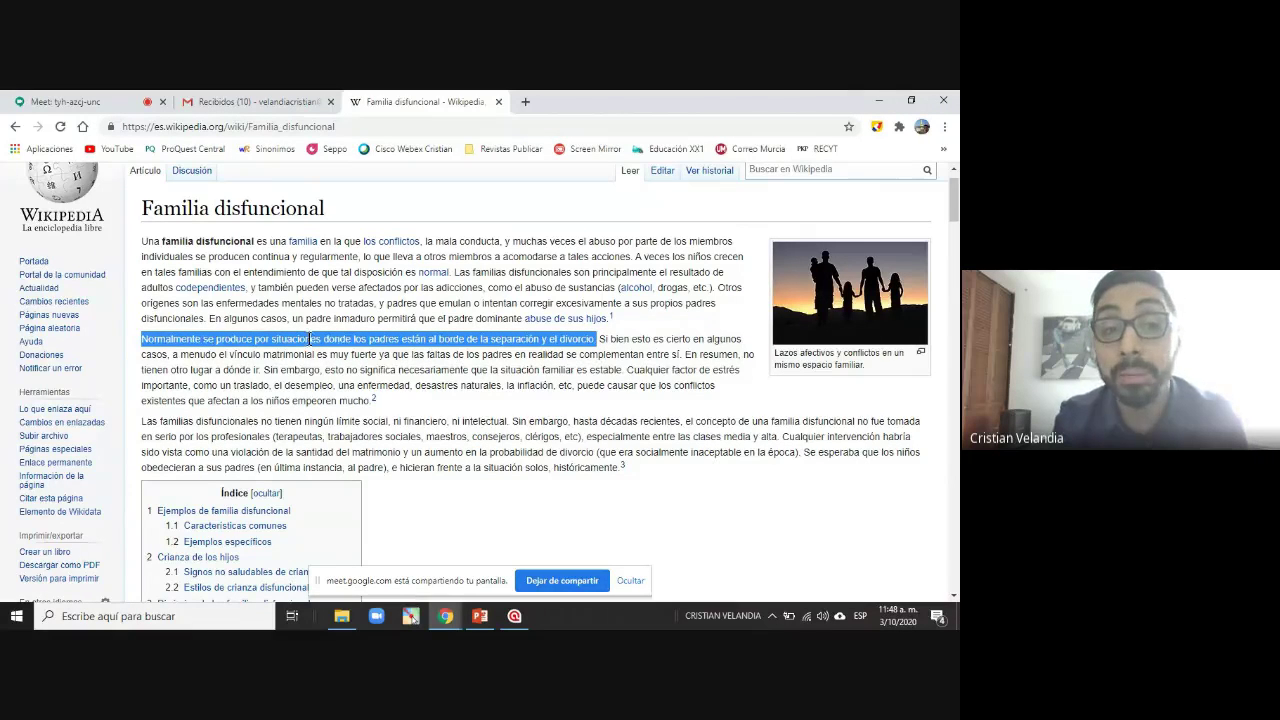
{"action": "left_click", "coordinate": [507, 354]}
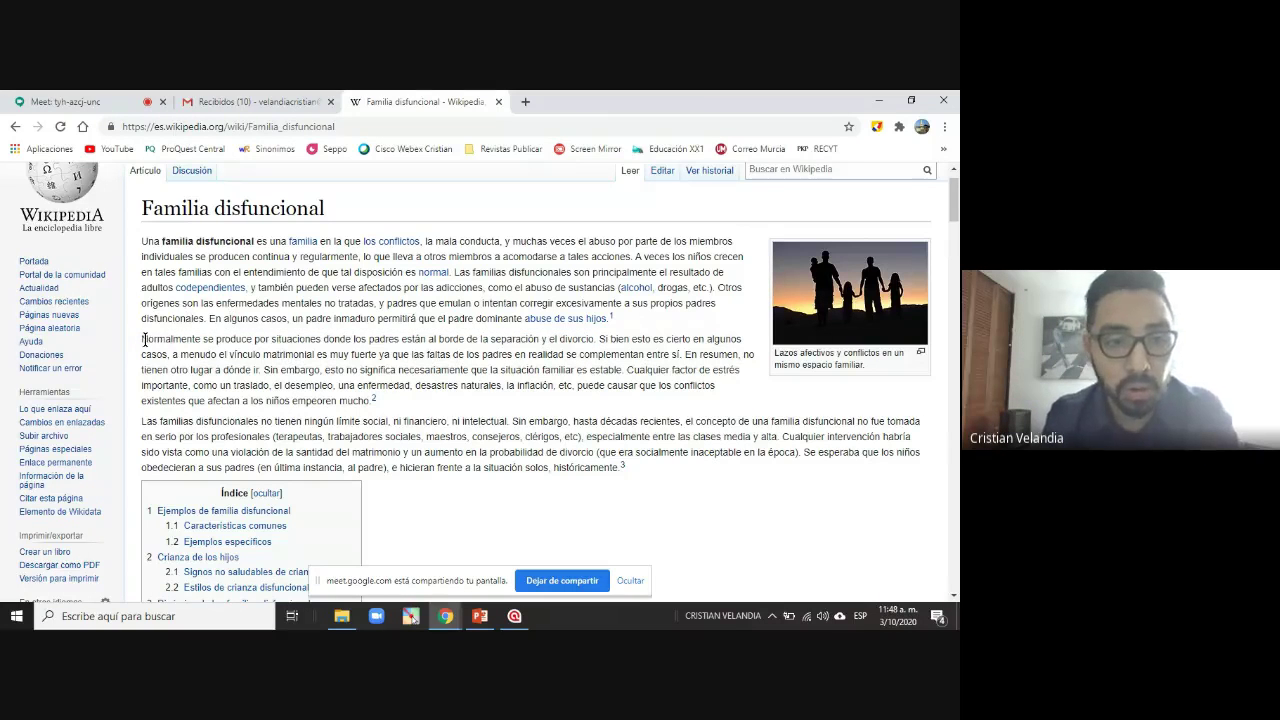
{"action": "left_click_drag", "start_coordinate": [144, 340], "coordinate": [686, 354]}
{"action": "key", "text": "ctrl+c"}
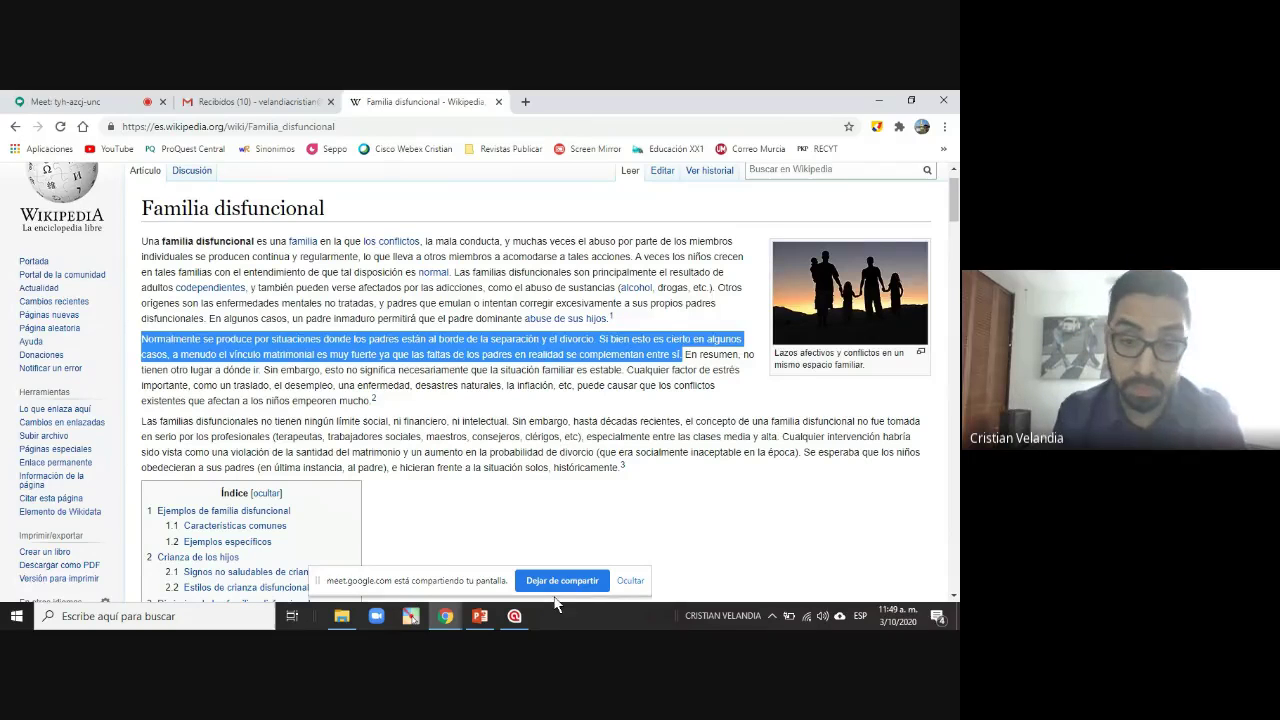
Return to ATLAS.ti, shrink the network window to reveal the memo manager, and create a free memo named TEORIA FAMILIAS
{"action": "left_click", "coordinate": [514, 616]}
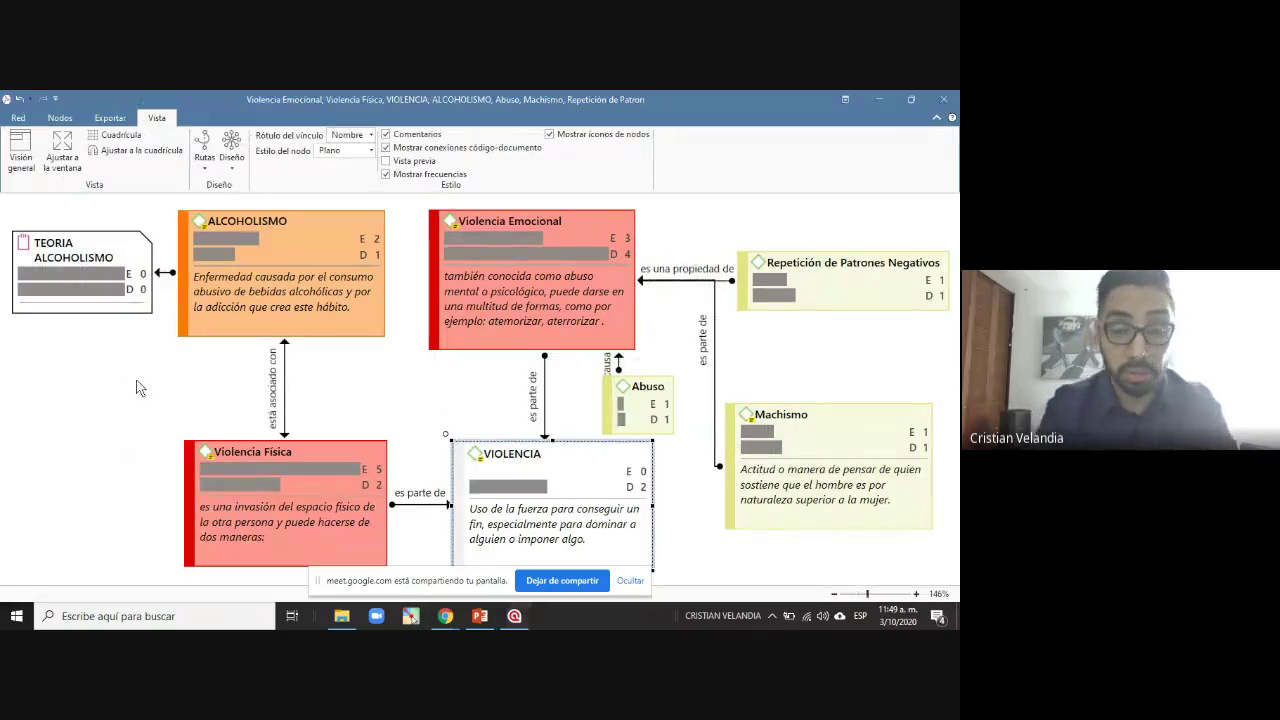
{"action": "left_click", "coordinate": [911, 101]}
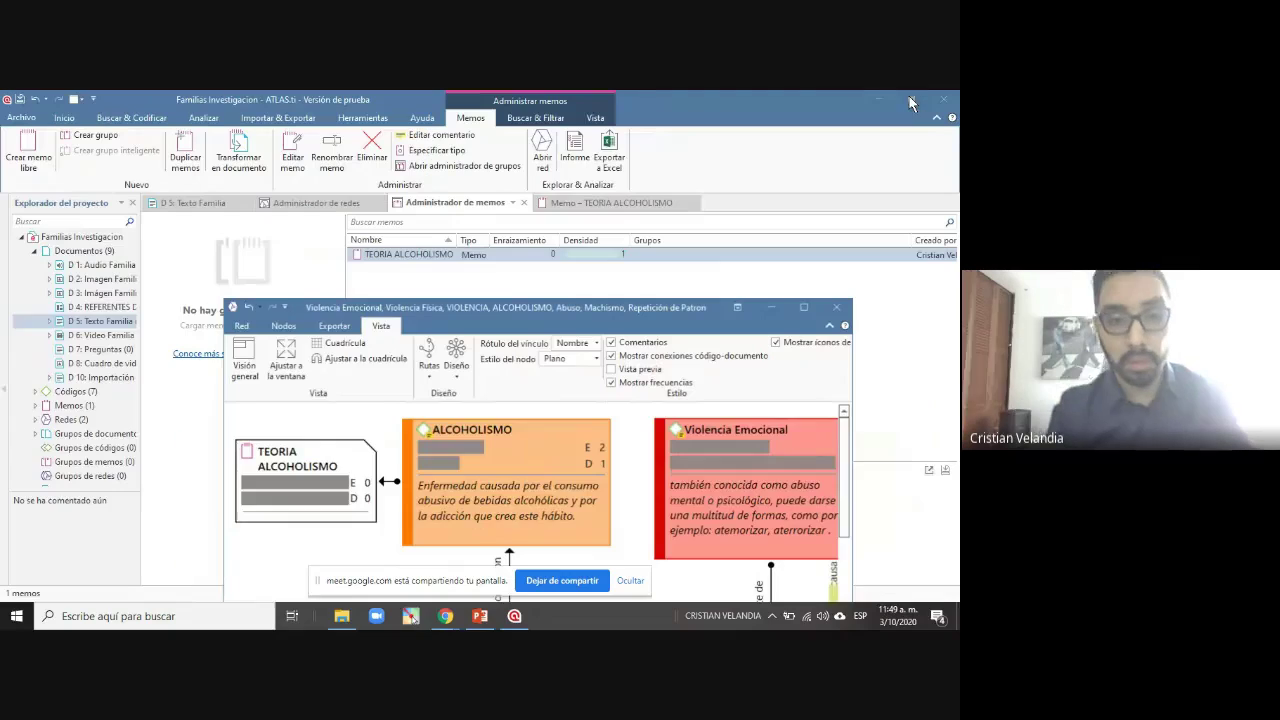
{"action": "left_click_drag", "start_coordinate": [576, 309], "coordinate": [531, 346]}
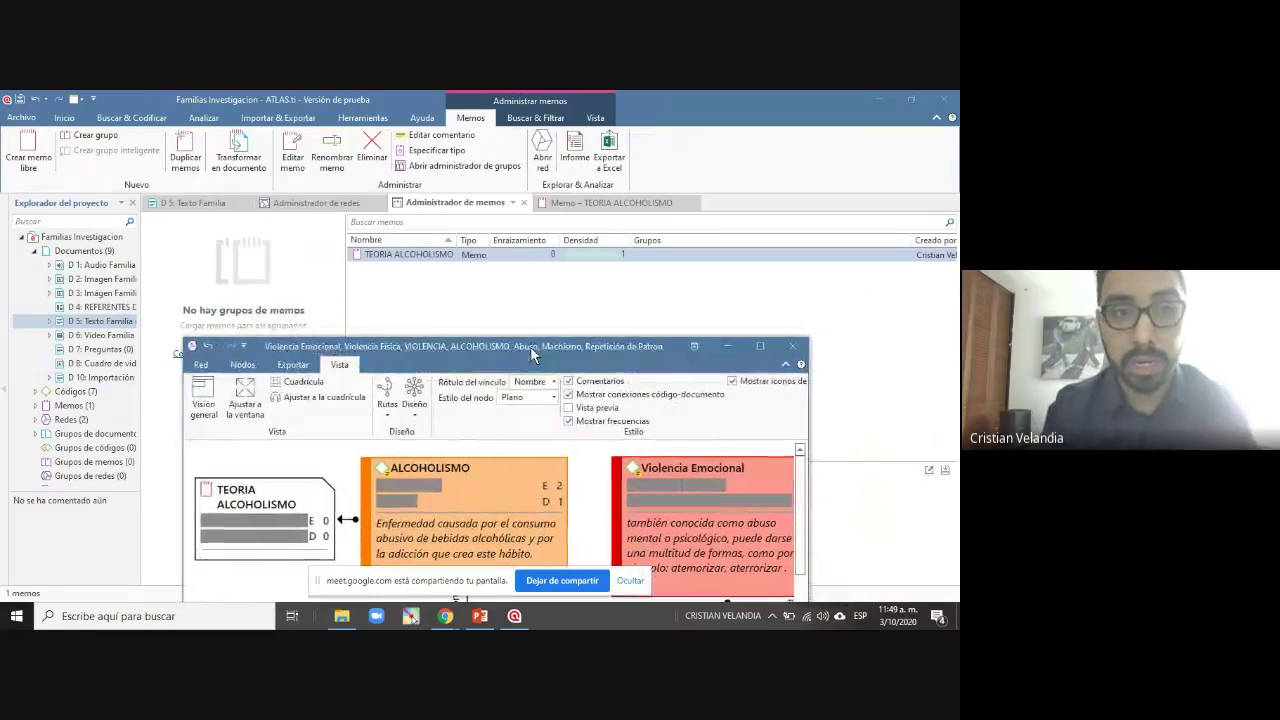
{"action": "left_click", "coordinate": [9, 143]}
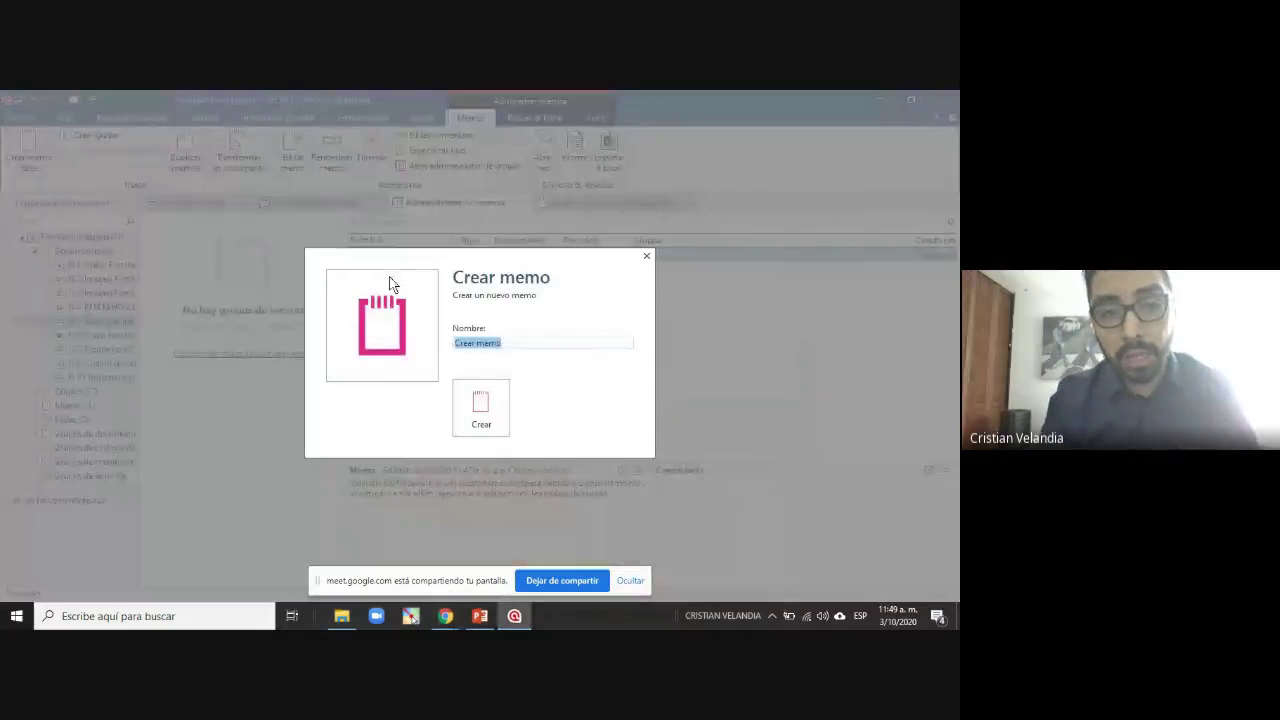
{"action": "type", "text": "TEOR"}
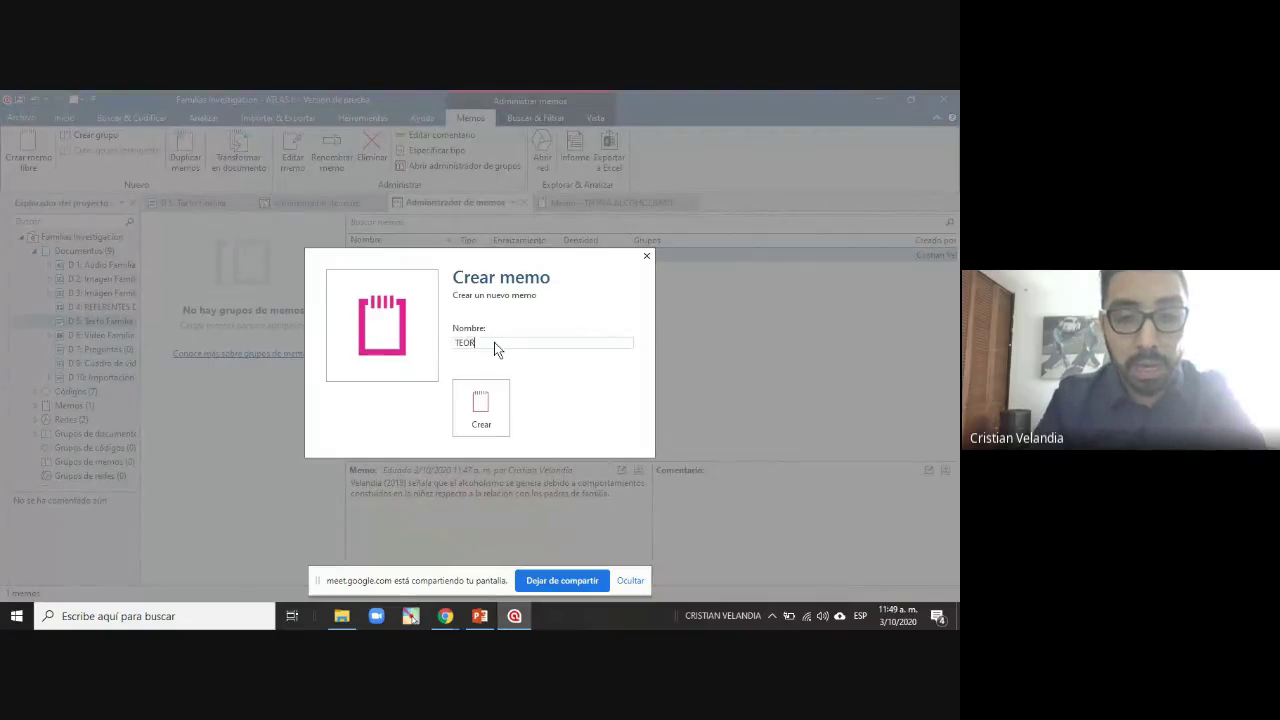
{"action": "type", "text": "IA FAMILIAS"}
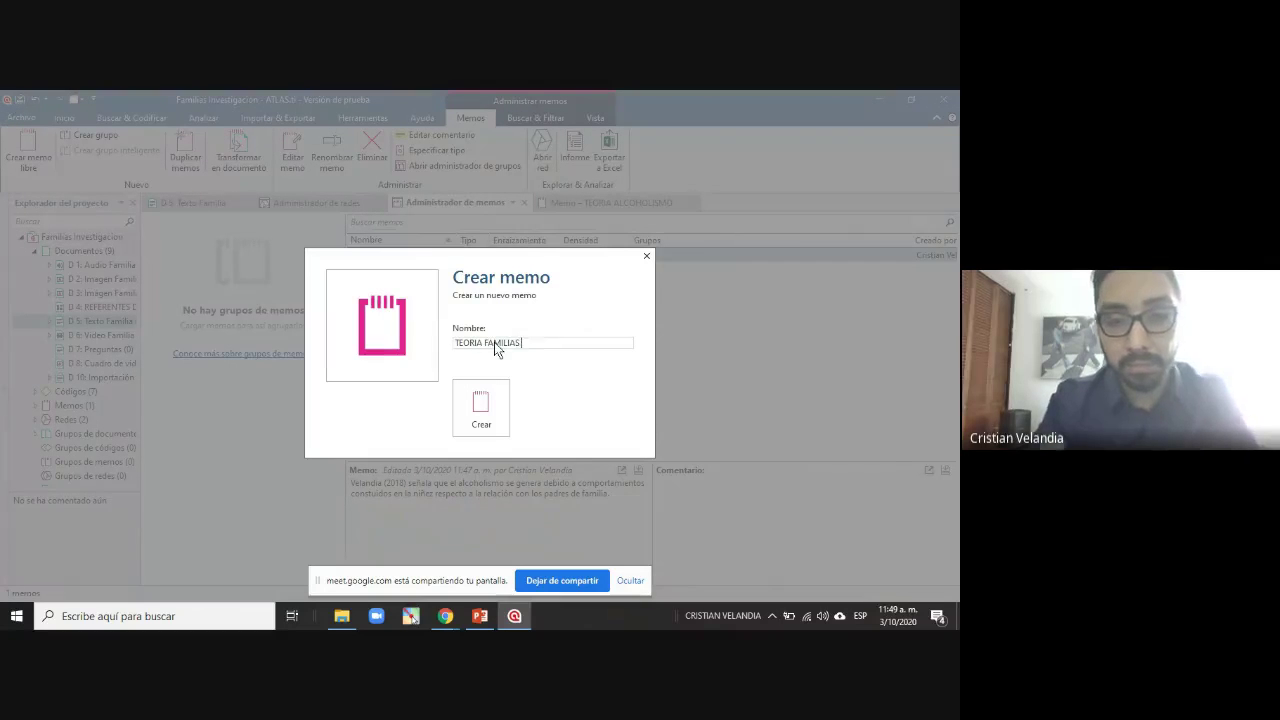
{"action": "key", "text": "Return"}
Move the network window clear of the TEORIA FAMILIAS memo editor and paste the copied Wikipedia passage into the memo
{"action": "left_click_drag", "start_coordinate": [402, 346], "coordinate": [400, 420]}
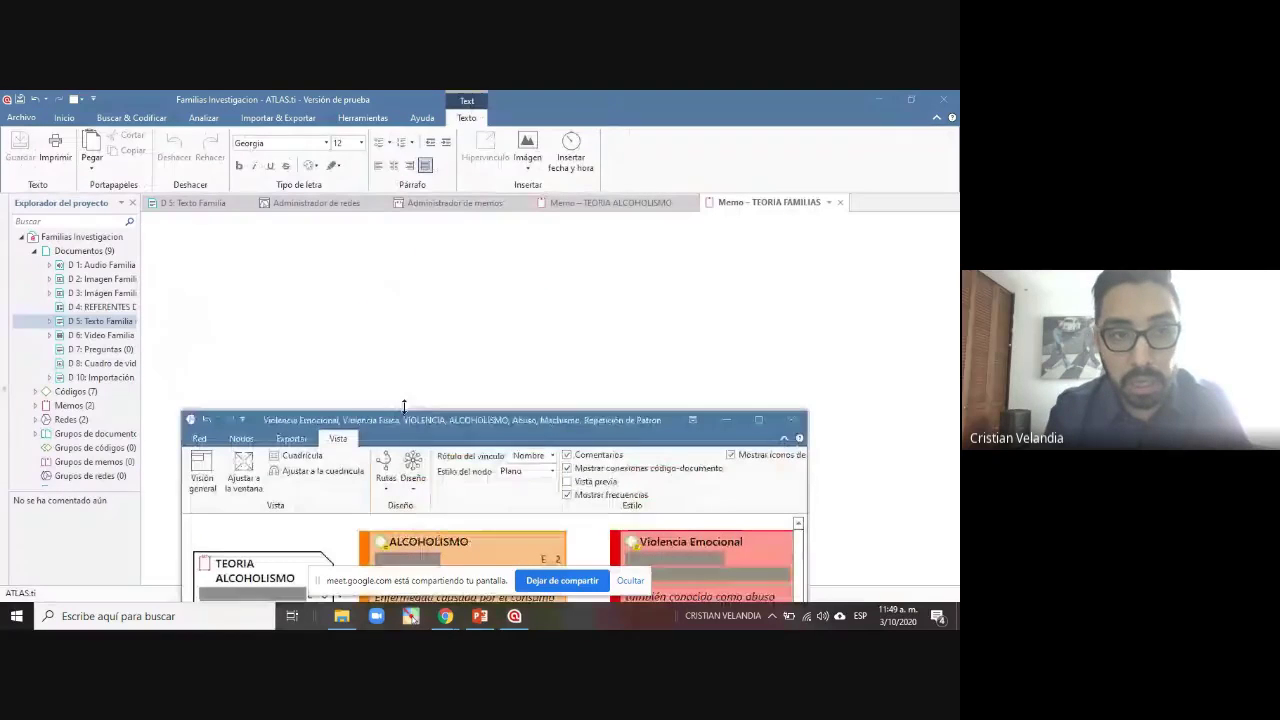
{"action": "left_click", "coordinate": [309, 269]}
{"action": "key", "text": "ctrl+v"}
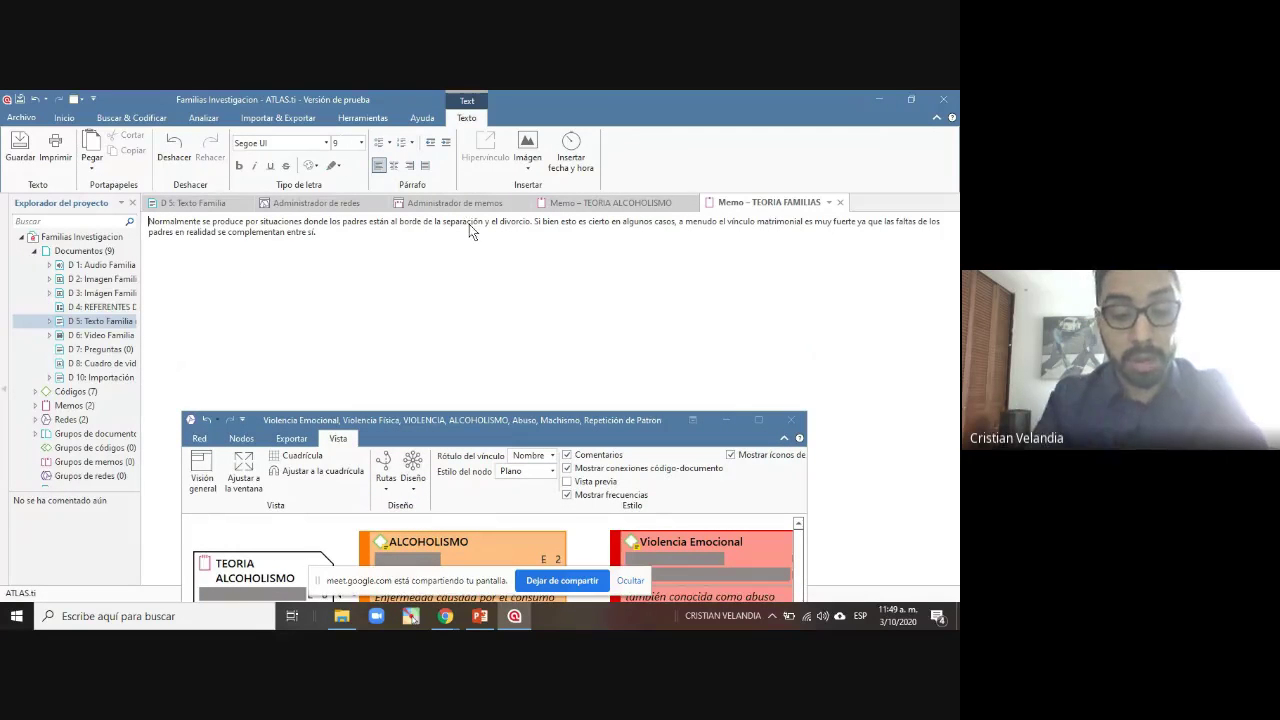
Introduce the pasted passage with the cited author's surname followed by "(2020) resalta que" and lowercase the initial of "normalmente"
{"action": "type", "text": "Vargas (20"}
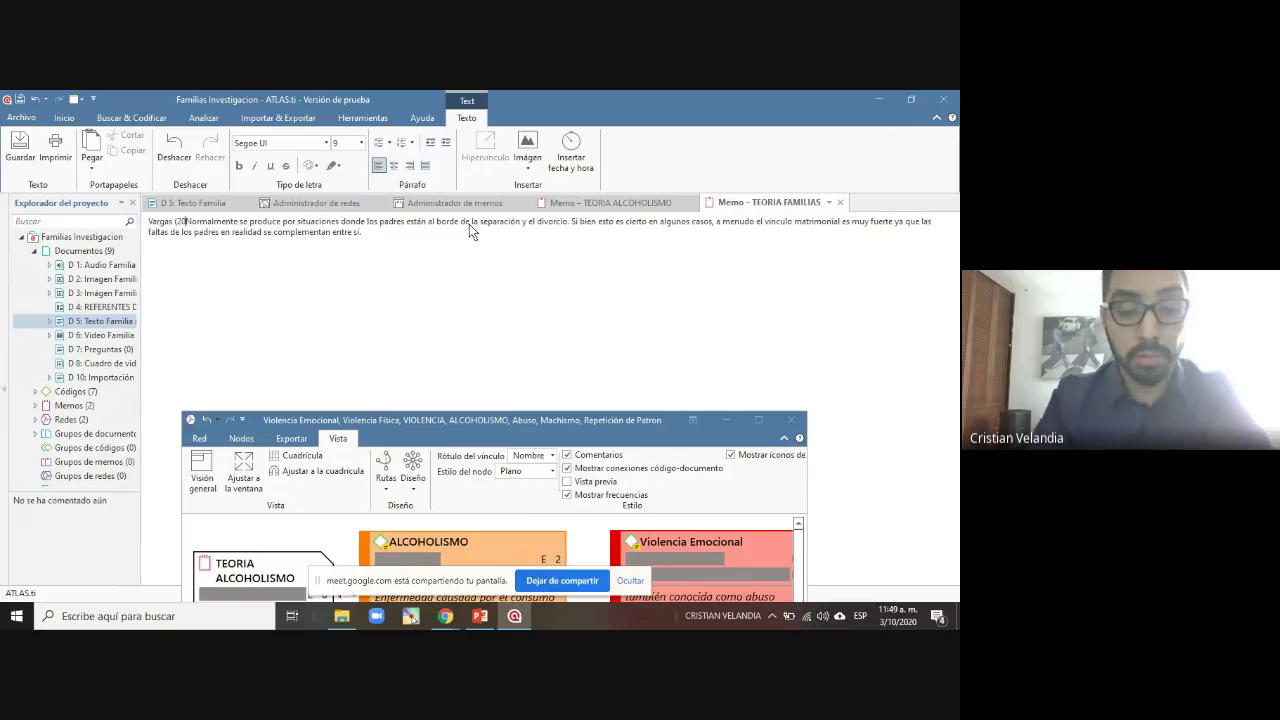
{"action": "type", "text": "20) "}
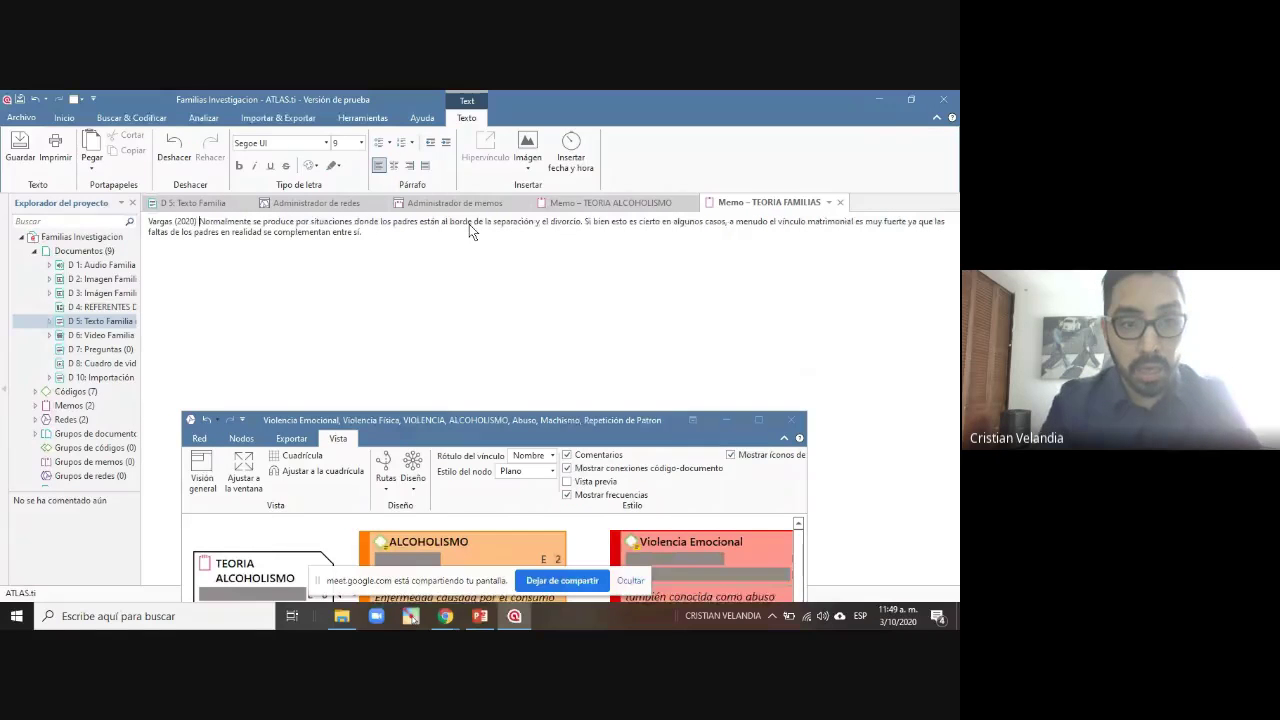
{"action": "type", "text": "resal"}
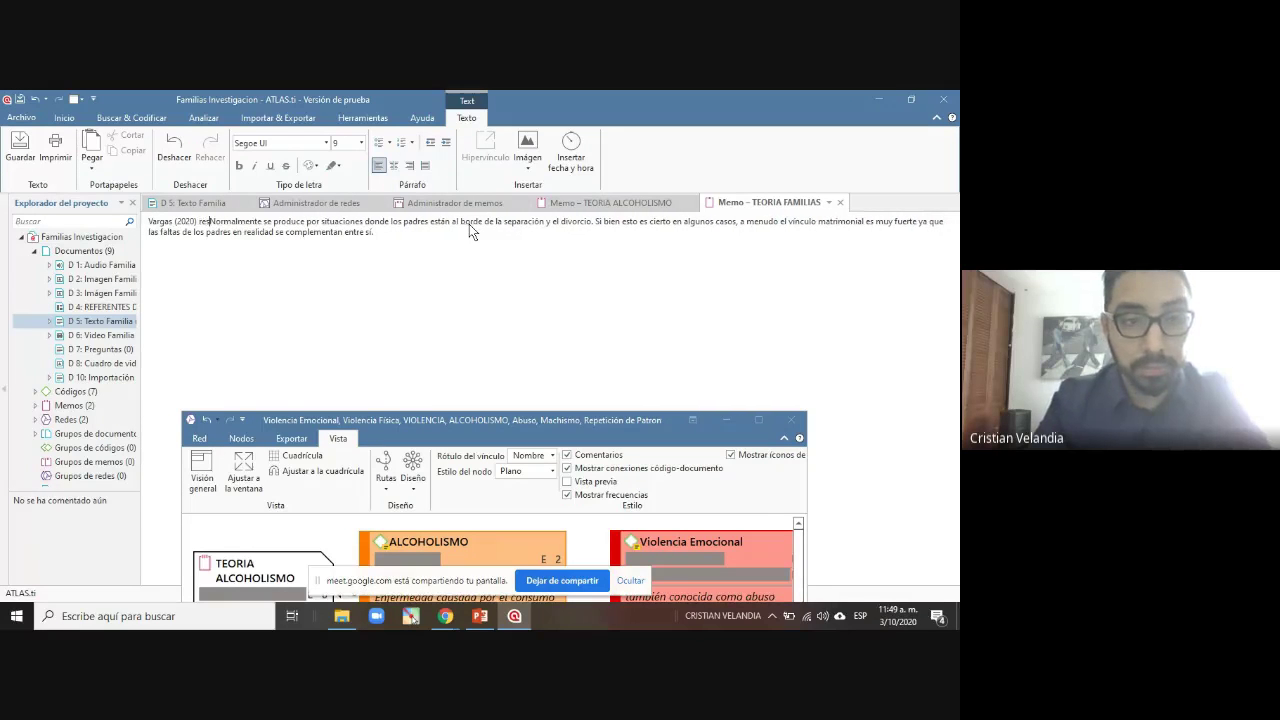
{"action": "type", "text": "ta que n"}
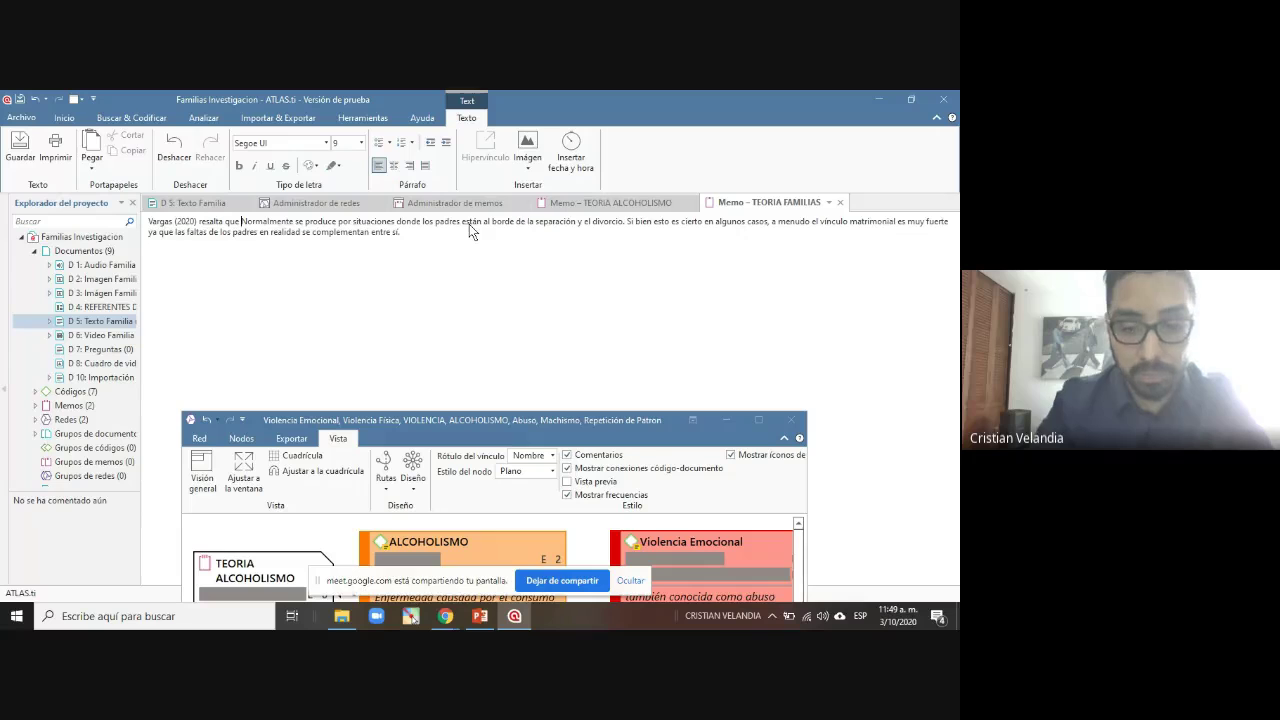
{"action": "key", "text": "Delete"}
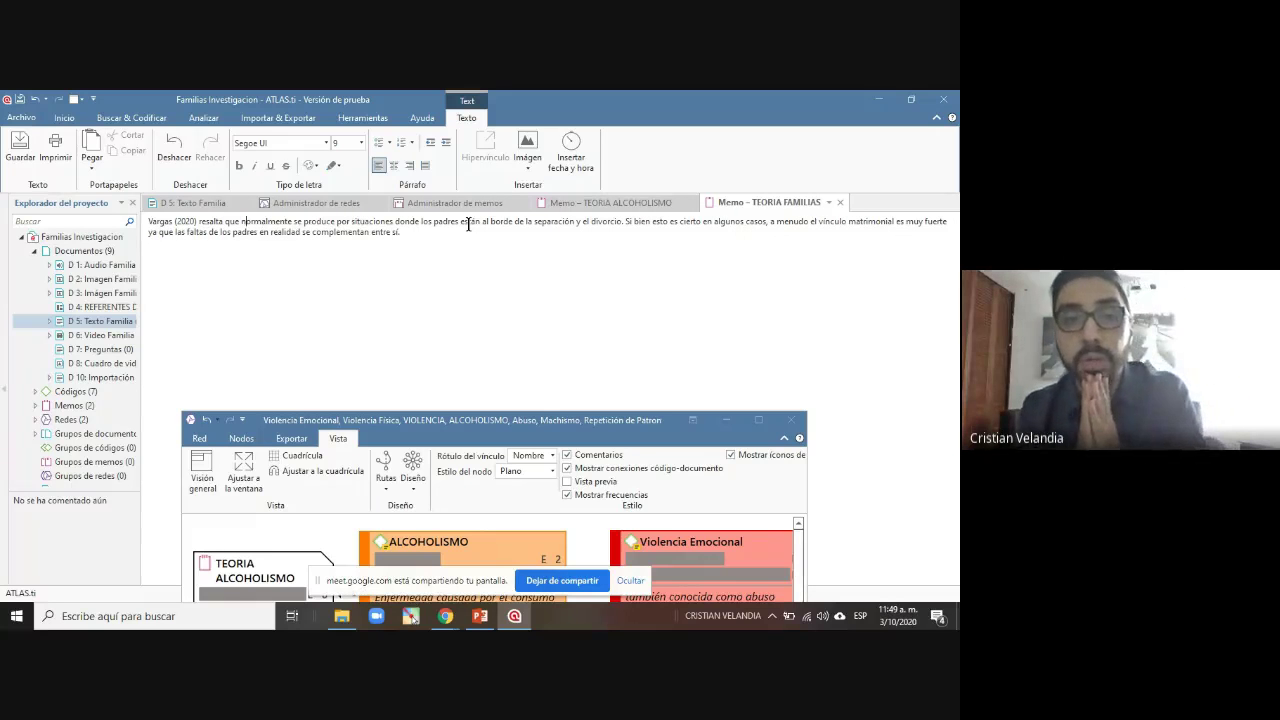
Edit the opening clause to read "las familias disfuncionales normalmente se producen por situaciones" and save the memo
{"action": "type", "text": "las"}
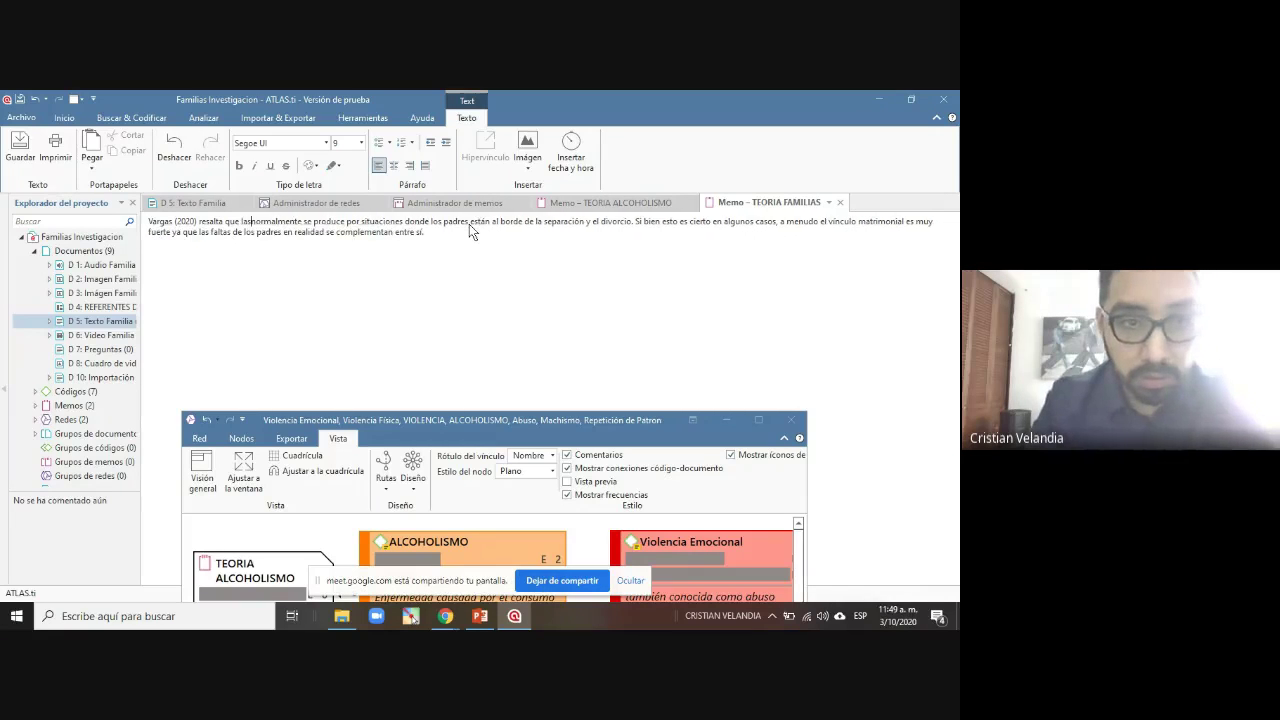
{"action": "type", "text": " familias "}
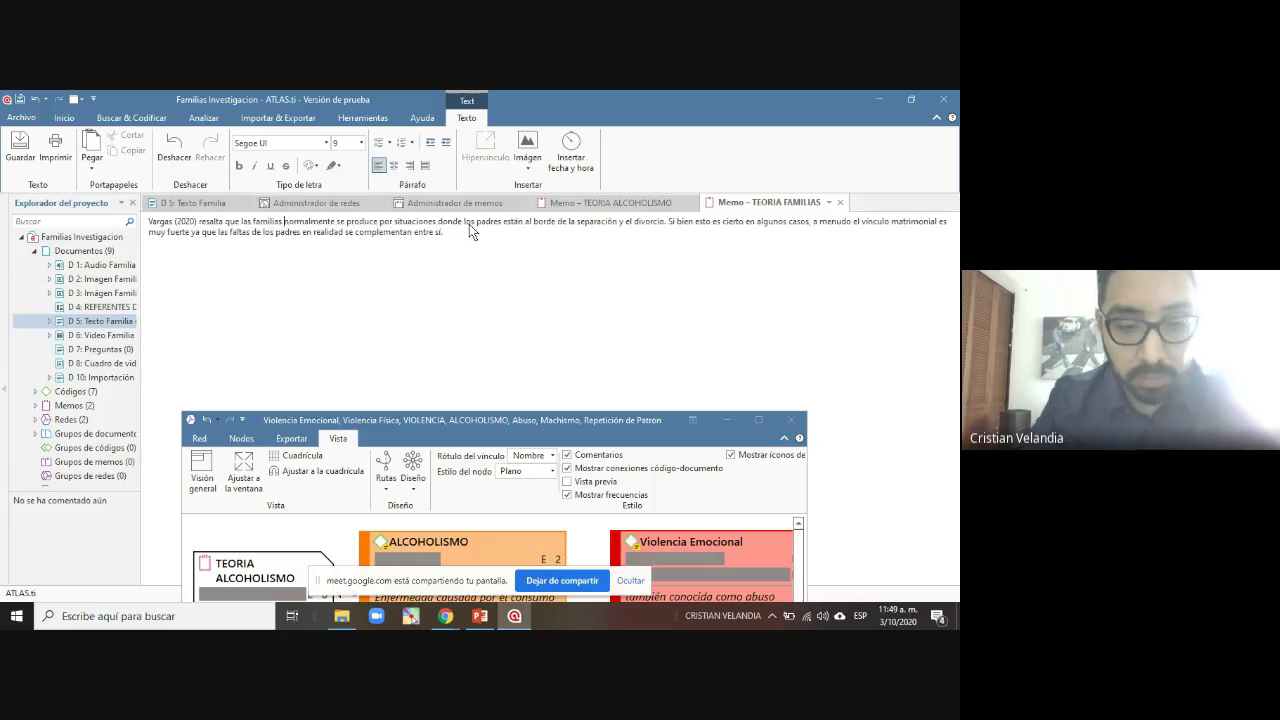
{"action": "type", "text": "disfuncionales "}
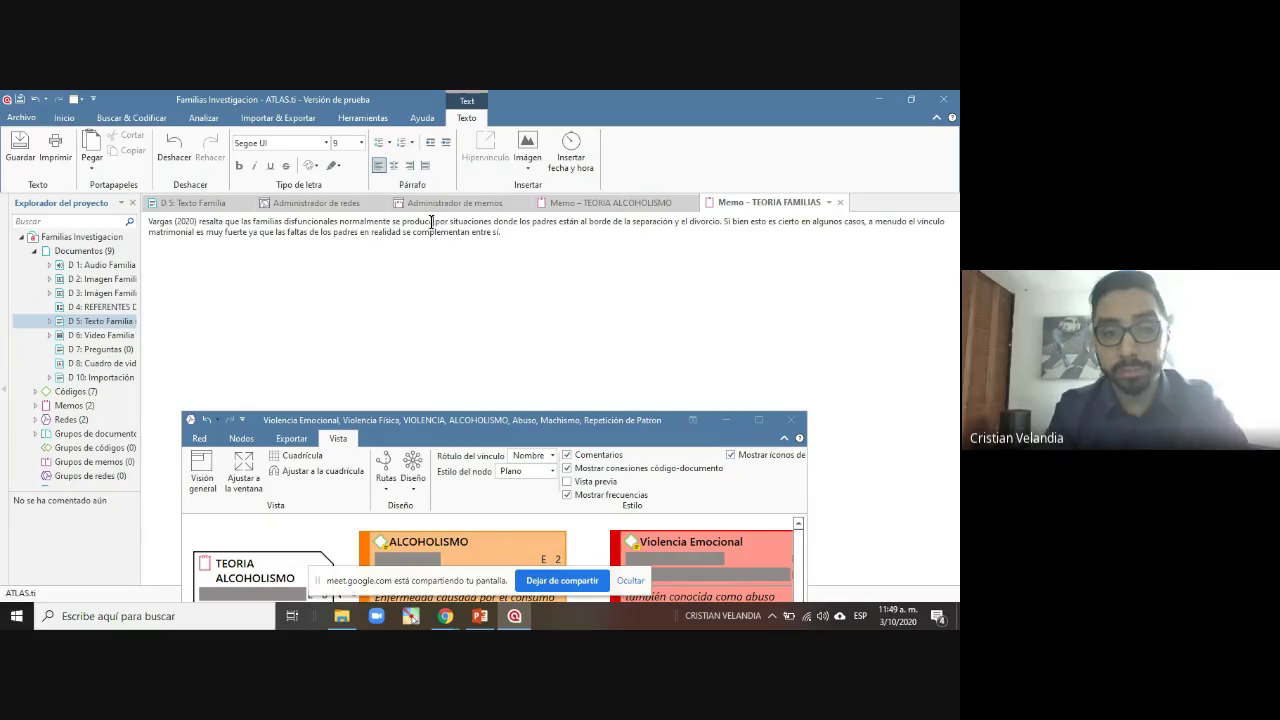
{"action": "type", "text": "n"}
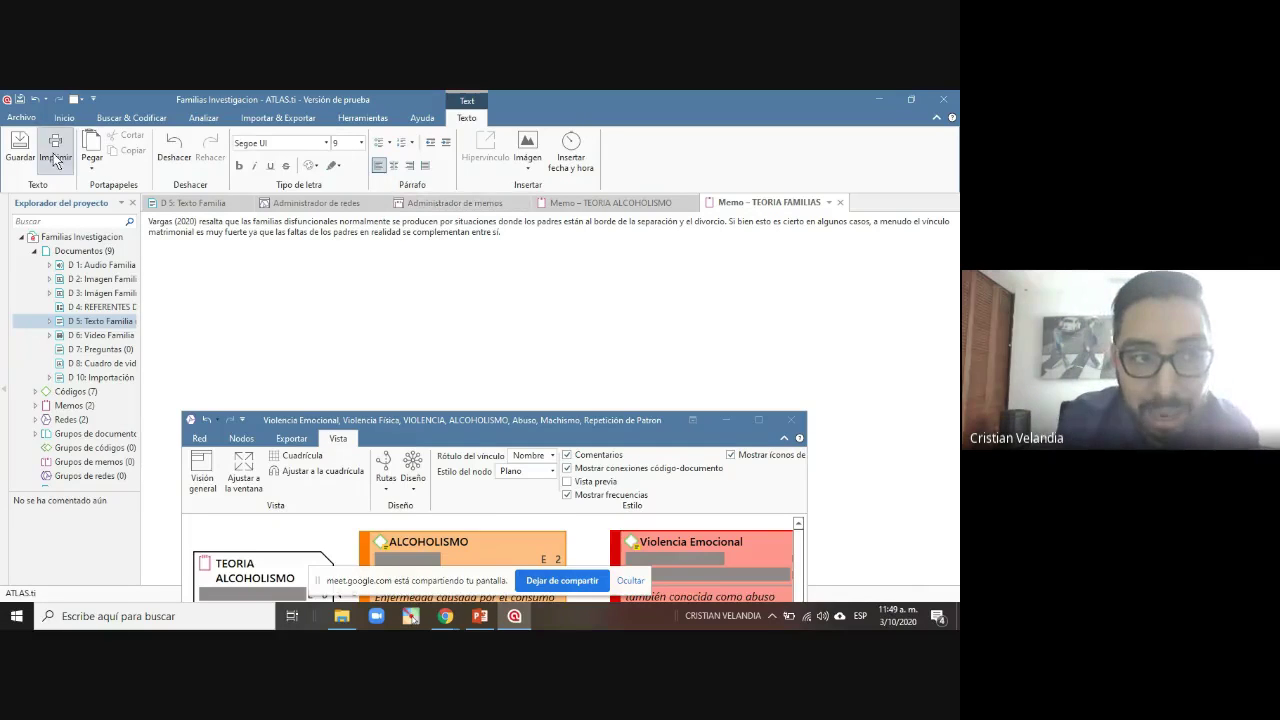
Bring up the memo manager beside the network window and add the TEORIA FAMILIAS memo to the network
{"action": "left_click", "coordinate": [562, 425]}
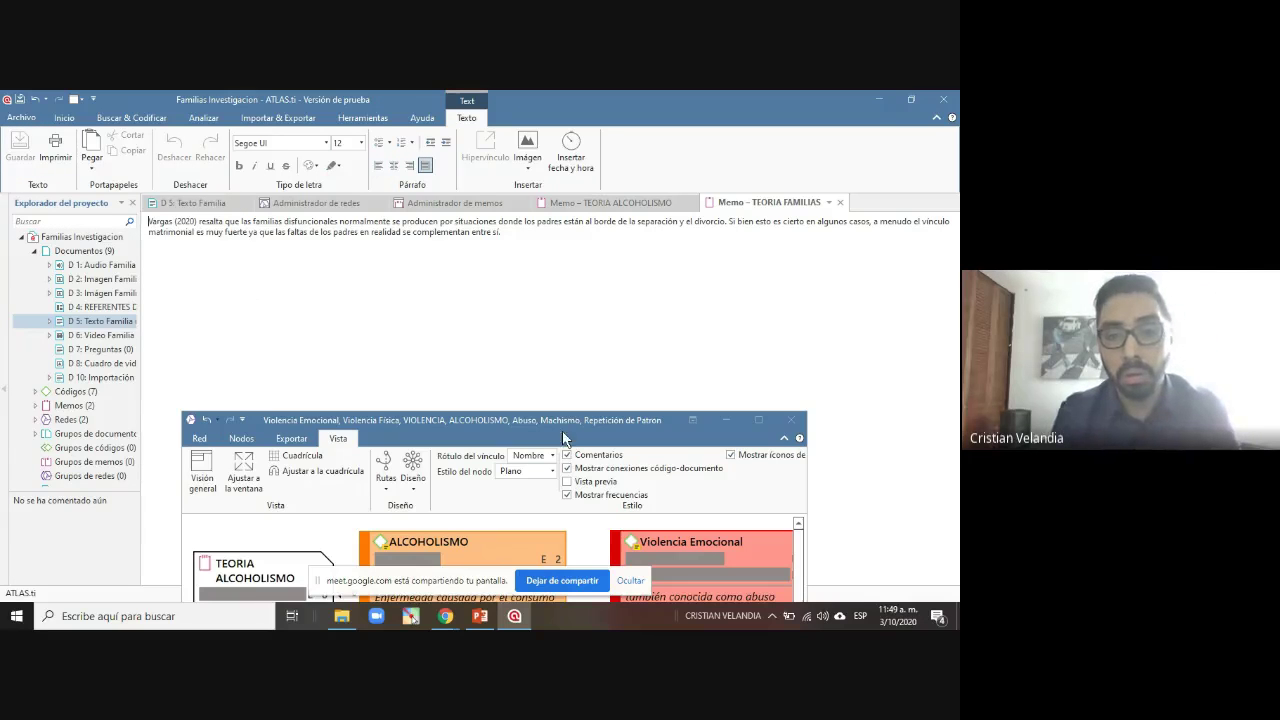
{"action": "left_click_drag", "start_coordinate": [560, 423], "coordinate": [598, 363]}
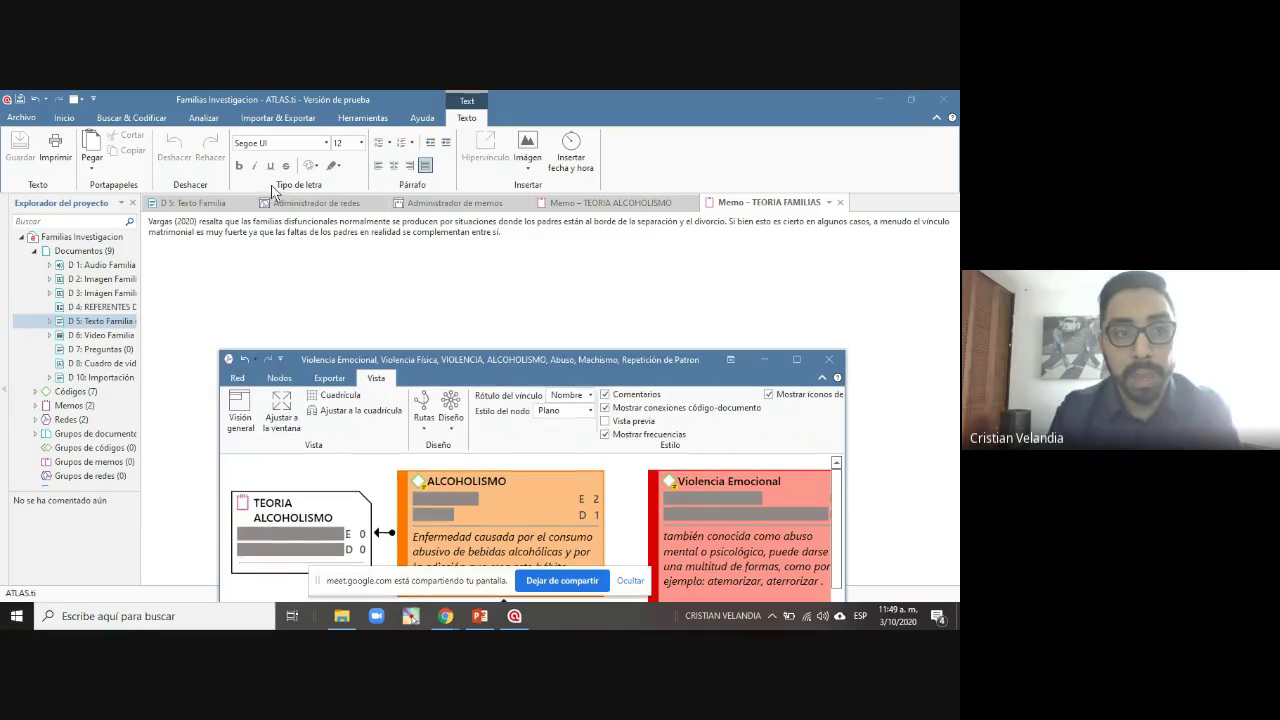
{"action": "left_click", "coordinate": [64, 118]}
{"action": "left_click", "coordinate": [452, 152]}
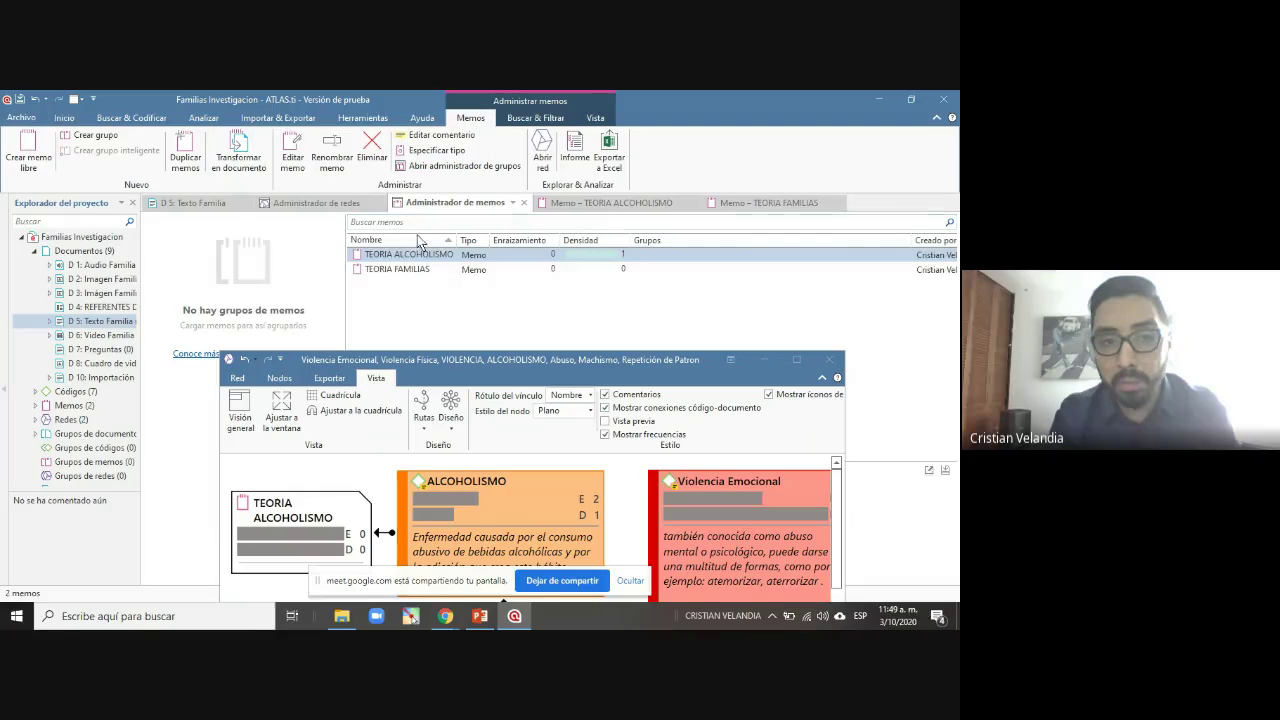
{"action": "left_click", "coordinate": [403, 272]}
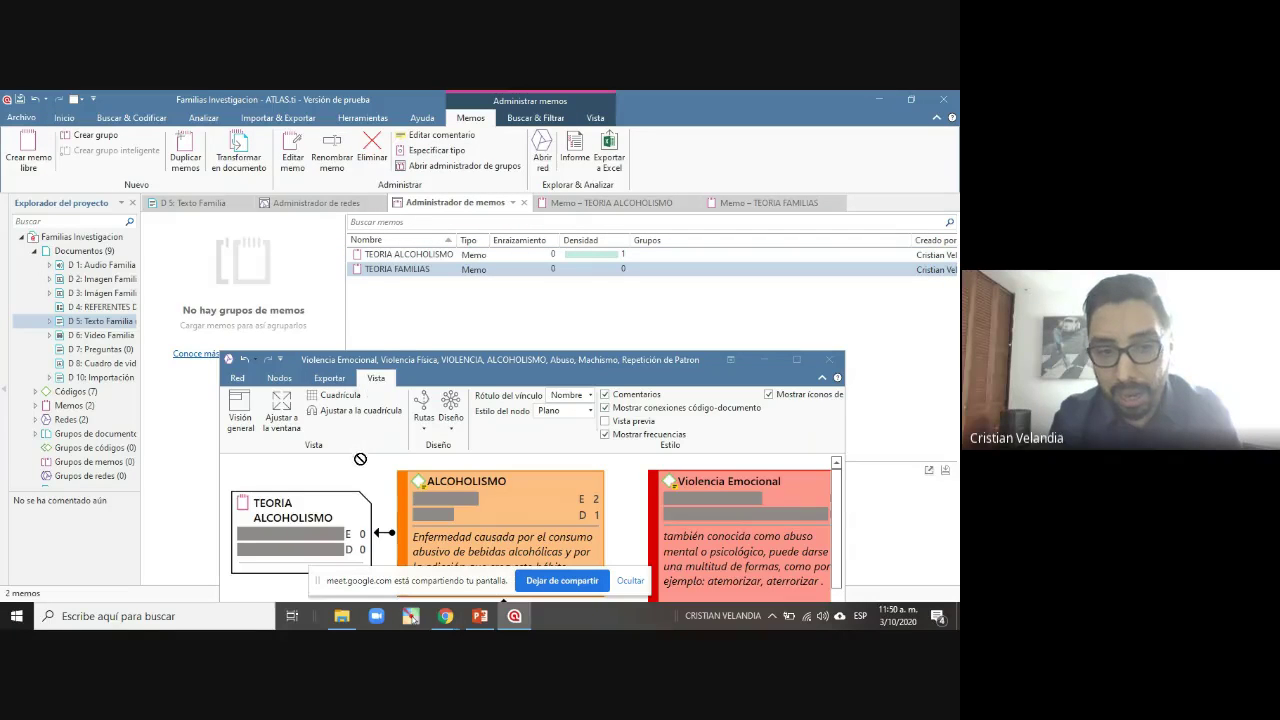
{"action": "left_click_drag", "start_coordinate": [358, 483], "coordinate": [360, 484]}
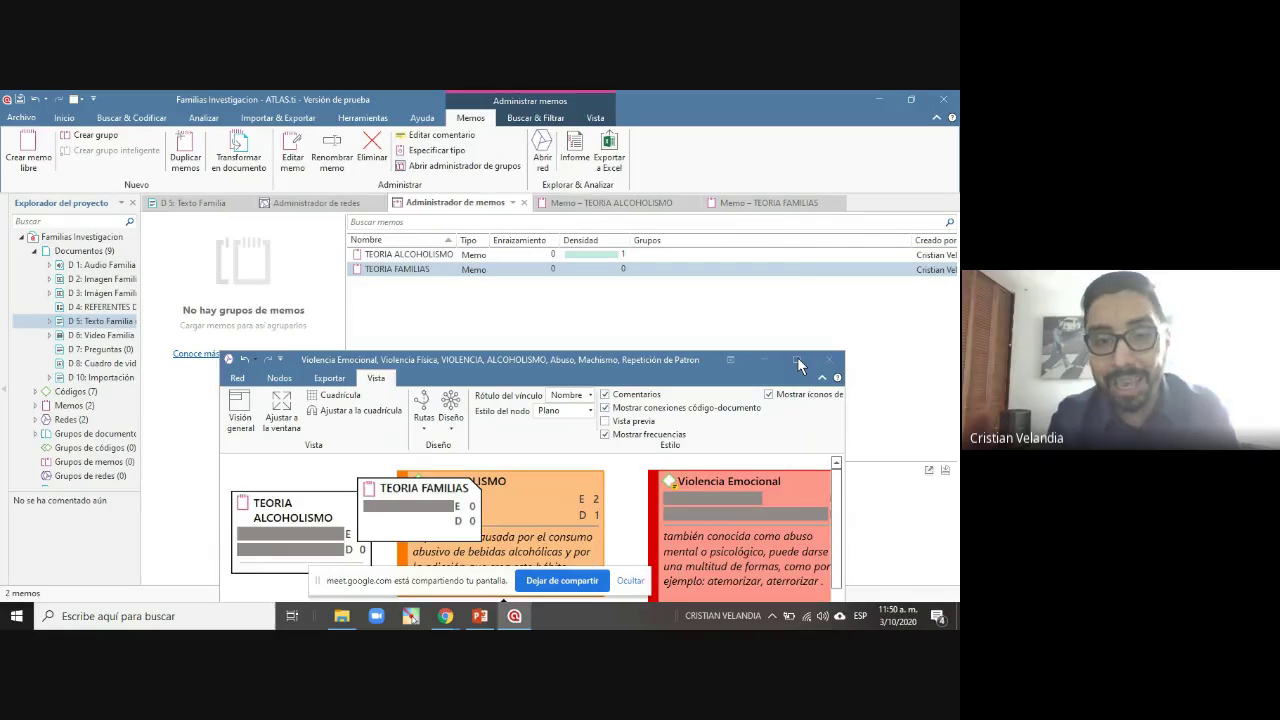
Maximize the network window, place the TEORIA FAMILIAS node below TEORIA ALCOHOLISMO, and preview its memo text
{"action": "left_click", "coordinate": [797, 362]}
{"action": "left_click_drag", "start_coordinate": [187, 258], "coordinate": [69, 403]}
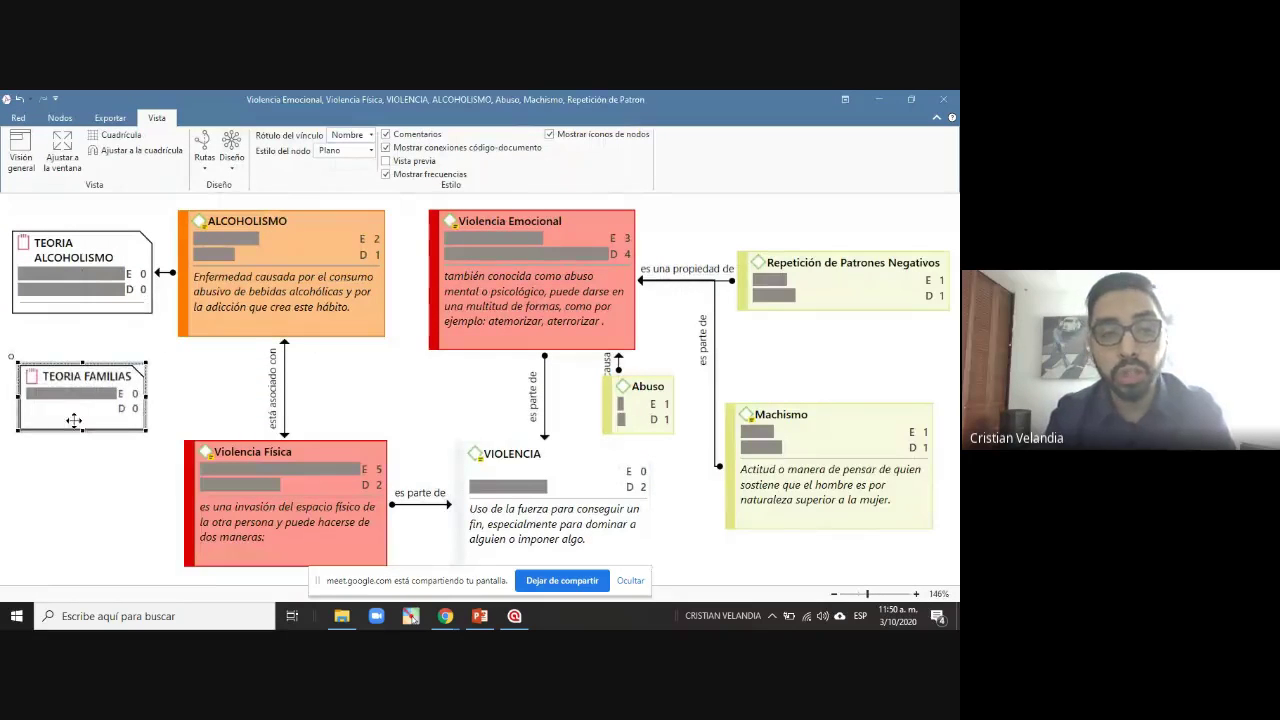
{"action": "mouse_move", "coordinate": [96, 396]}
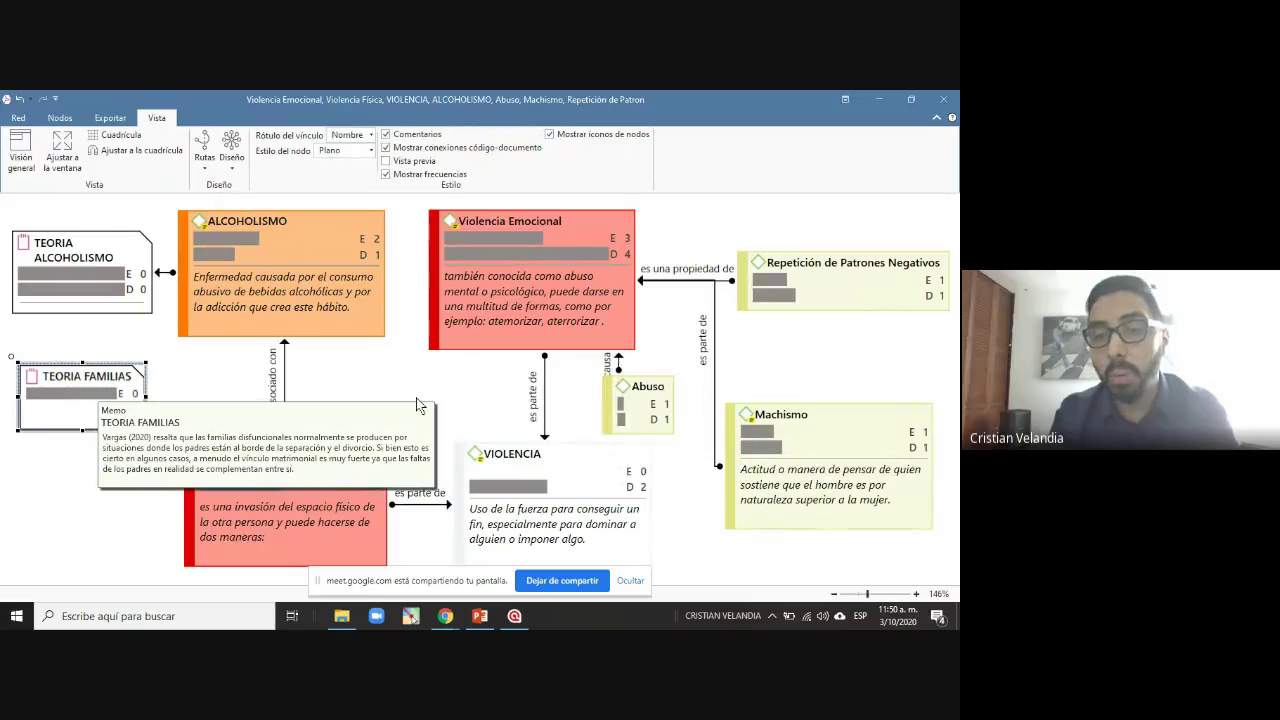
{"action": "left_click", "coordinate": [769, 228]}
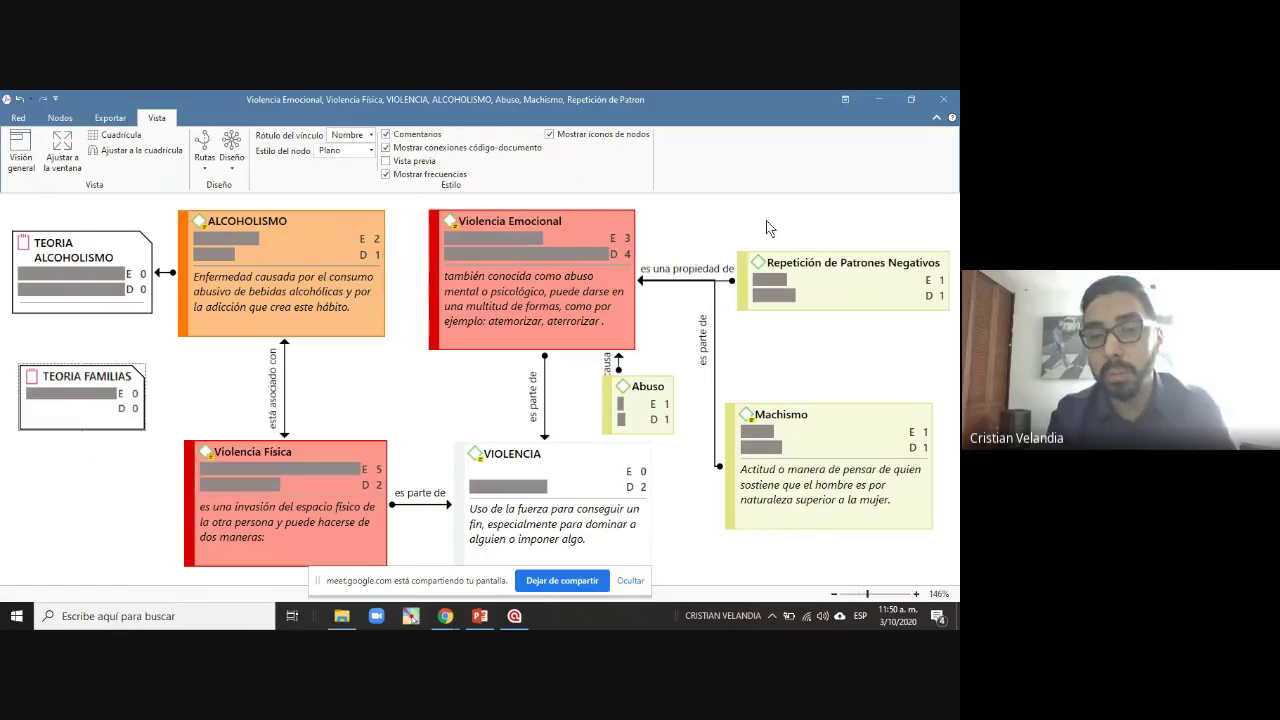
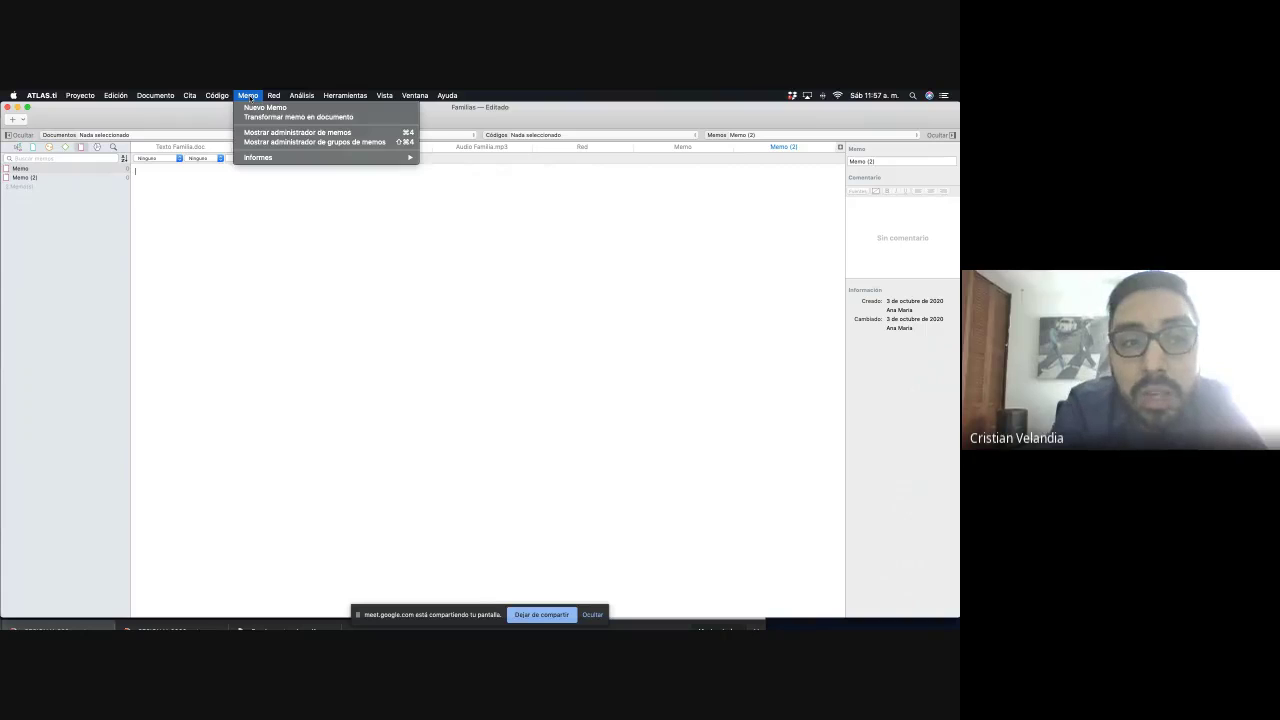
In ATLAS.ti for Mac, create a new memo in the Familias project and place the cursor in its text area
{"action": "left_click", "coordinate": [257, 106]}
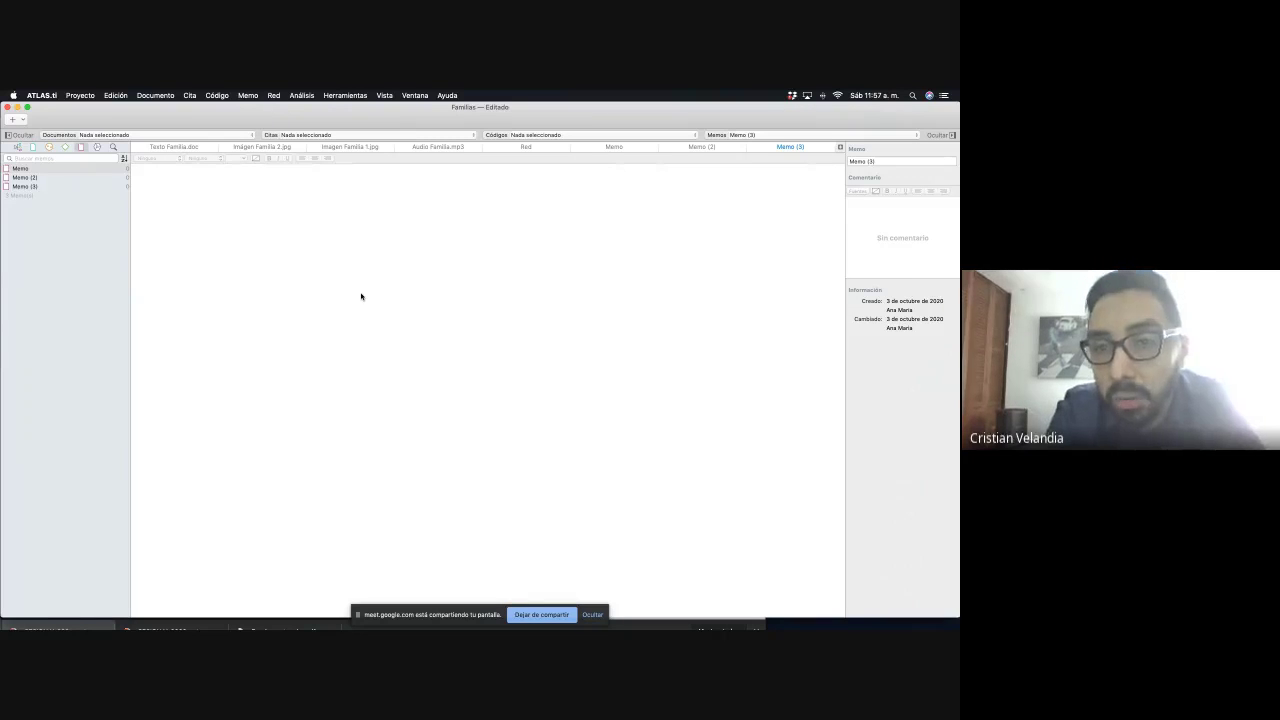
{"action": "left_click", "coordinate": [226, 188]}
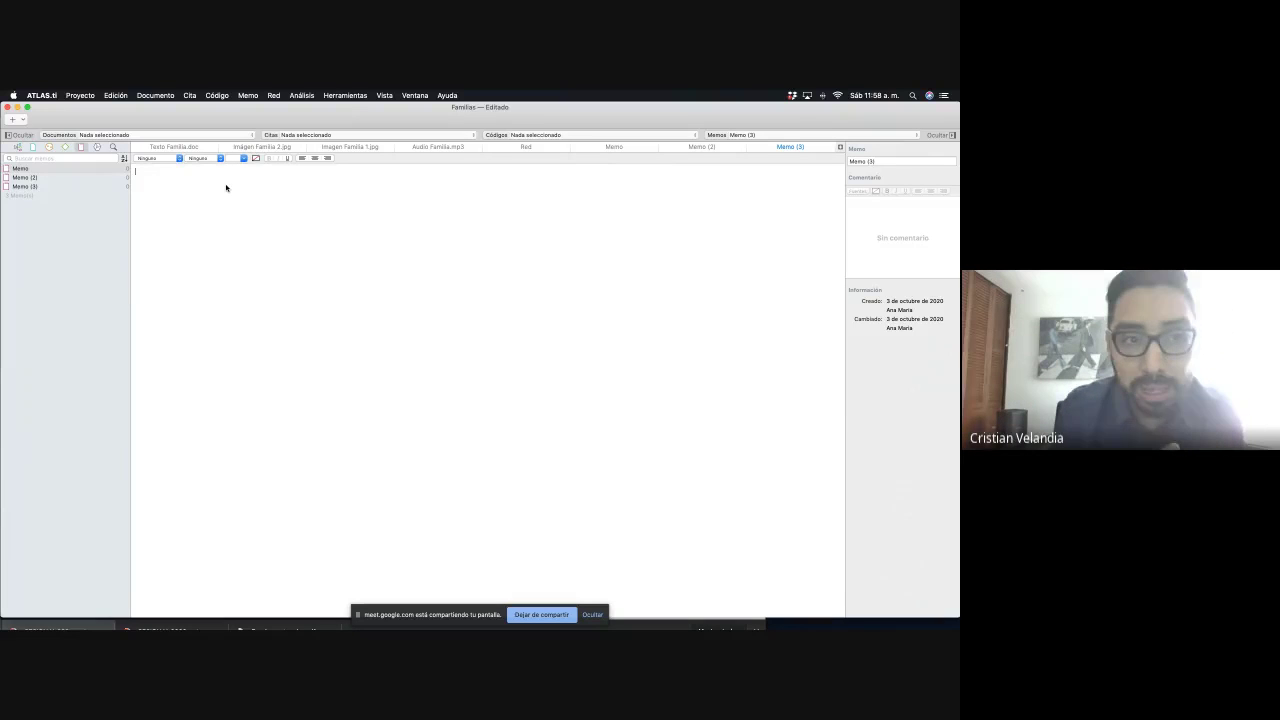
Open the network named Red and select its ALCOHOLISMO code to view the comment and linked codes
{"action": "left_click", "coordinate": [97, 147]}
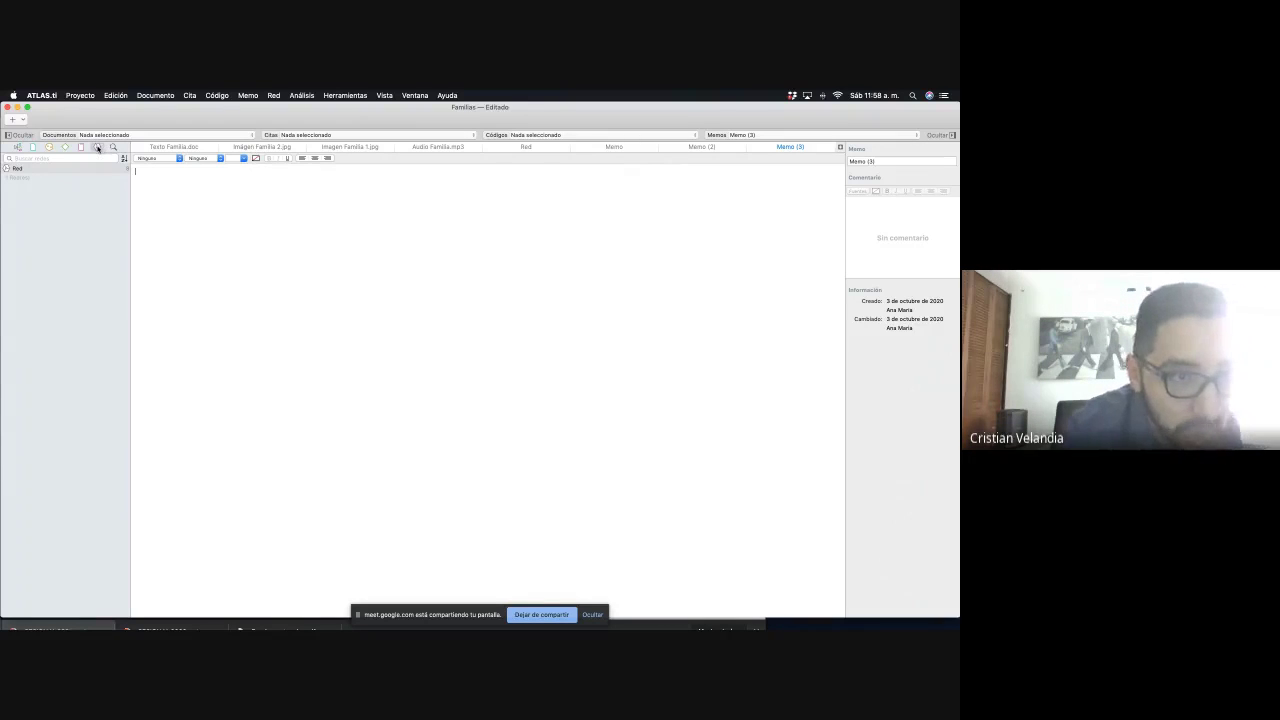
{"action": "double_click", "coordinate": [43, 169]}
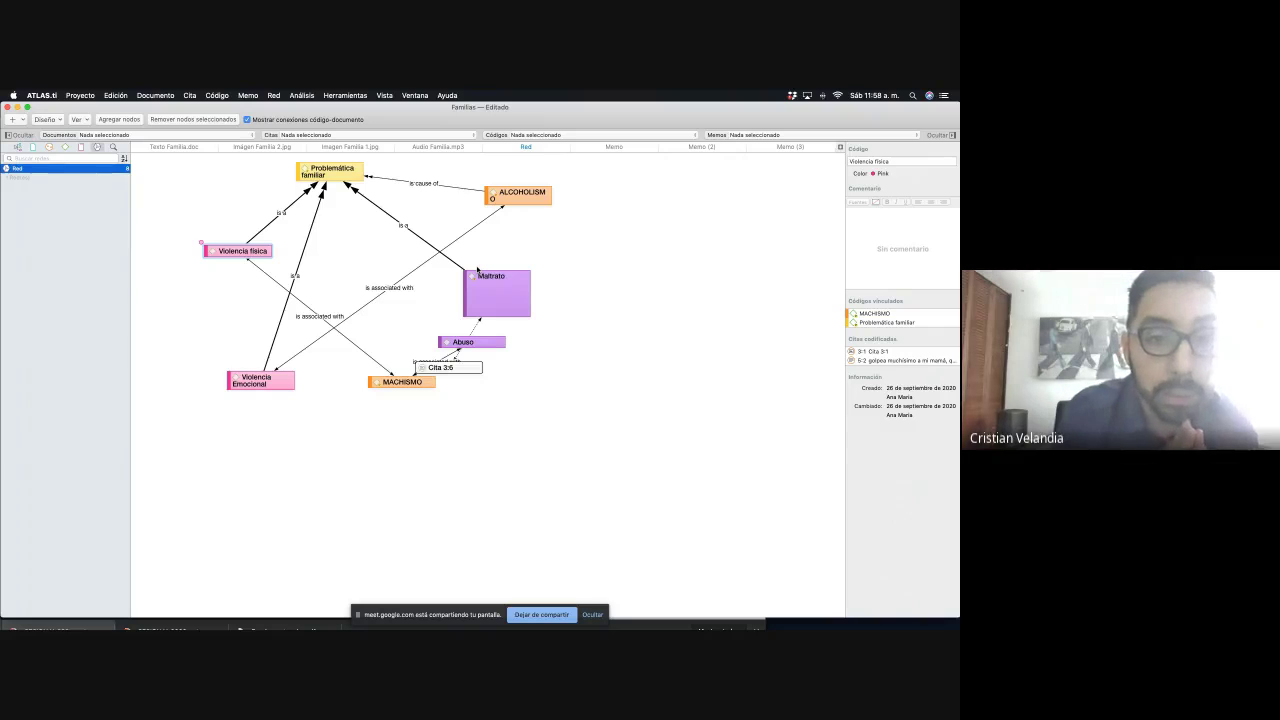
{"action": "left_click", "coordinate": [508, 200]}
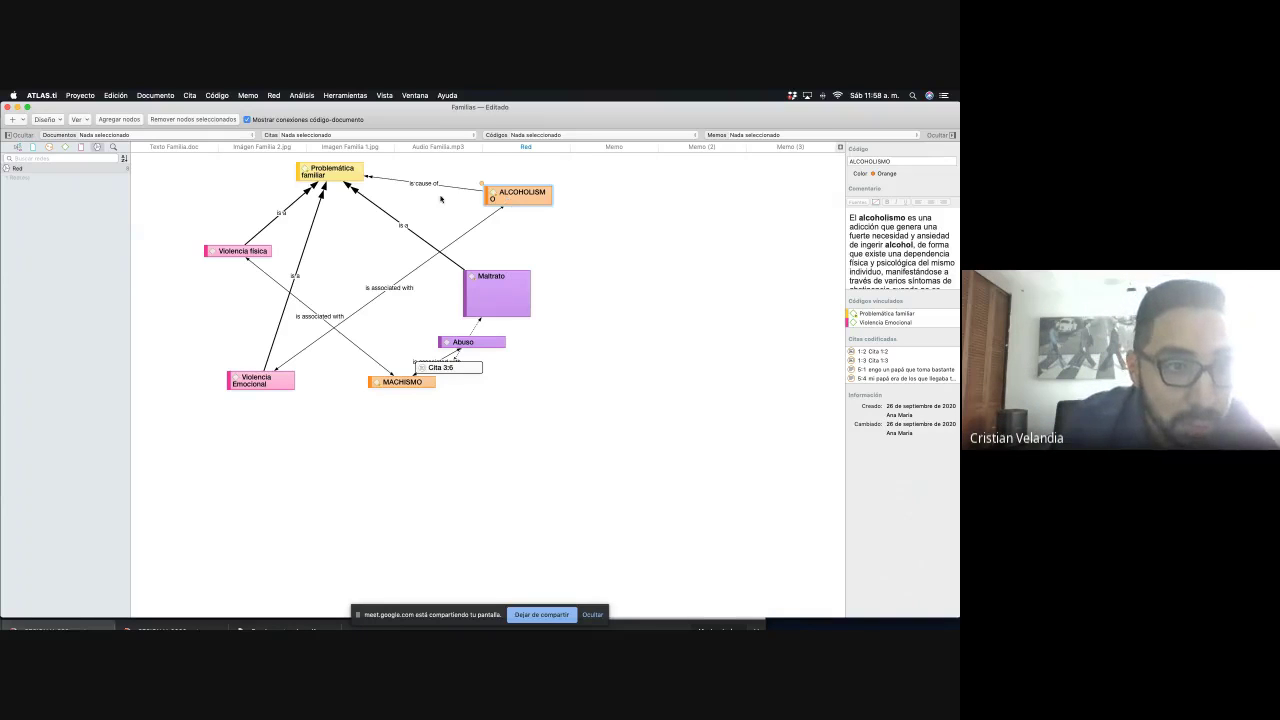
Rename the first memo in the project's memo list as "Teoría Alcoholismo"
{"action": "left_click", "coordinate": [80, 147]}
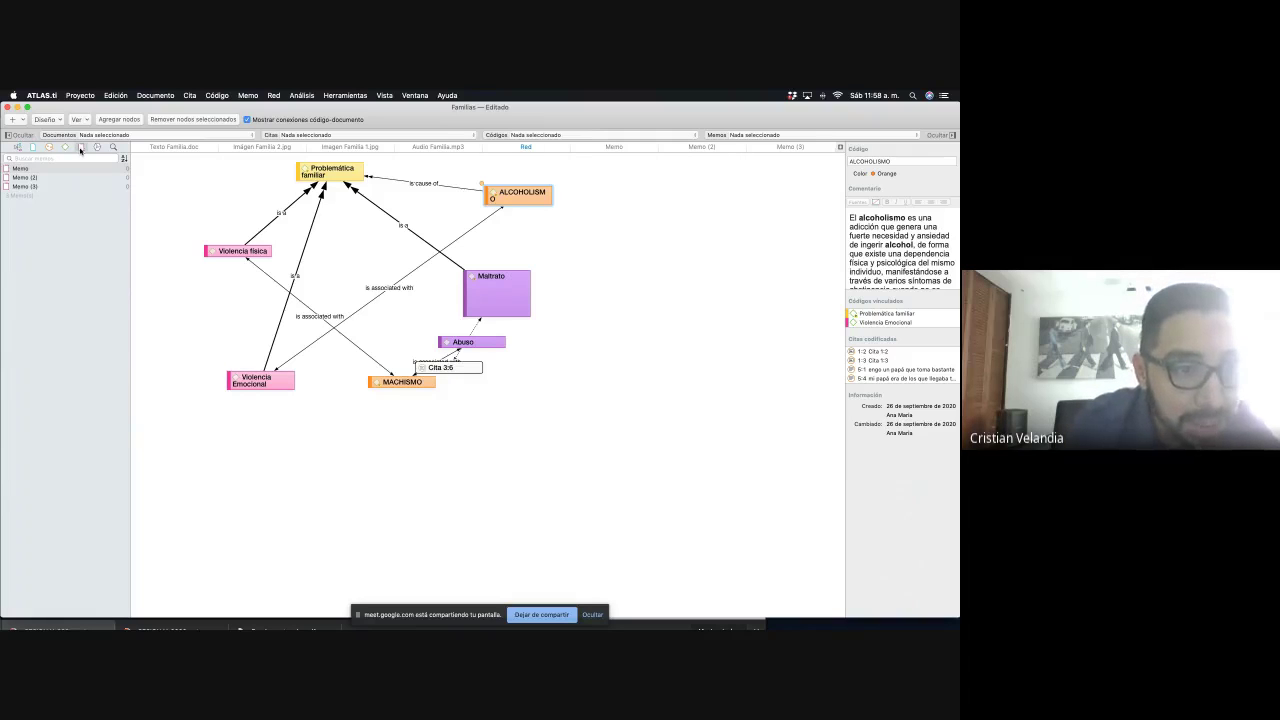
{"action": "left_click", "coordinate": [24, 170]}
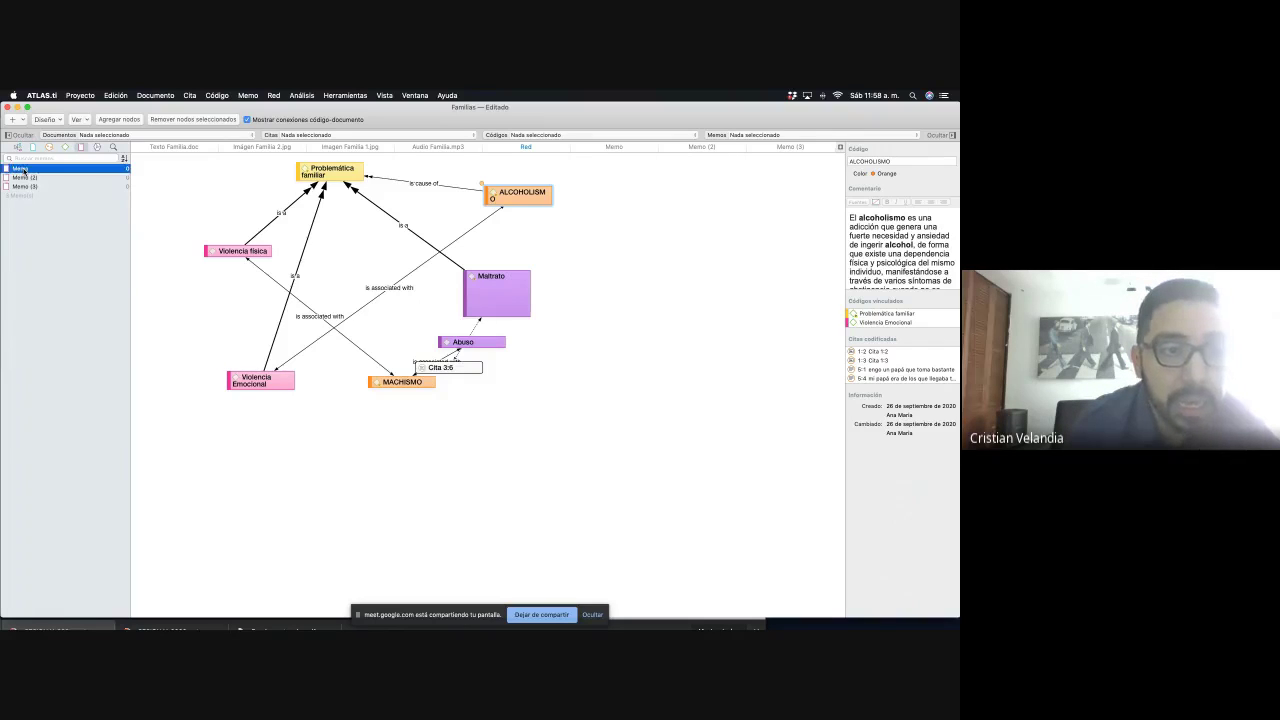
{"action": "left_click", "coordinate": [30, 169]}
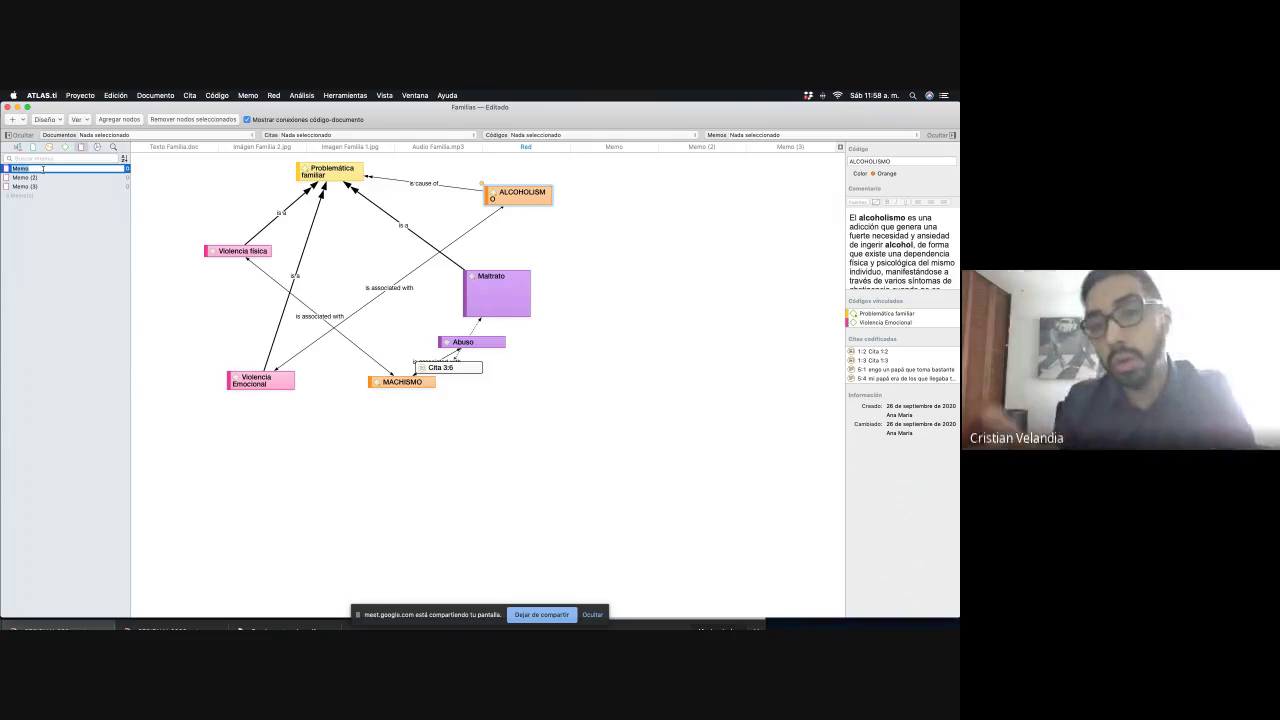
{"action": "type", "text": "E"}
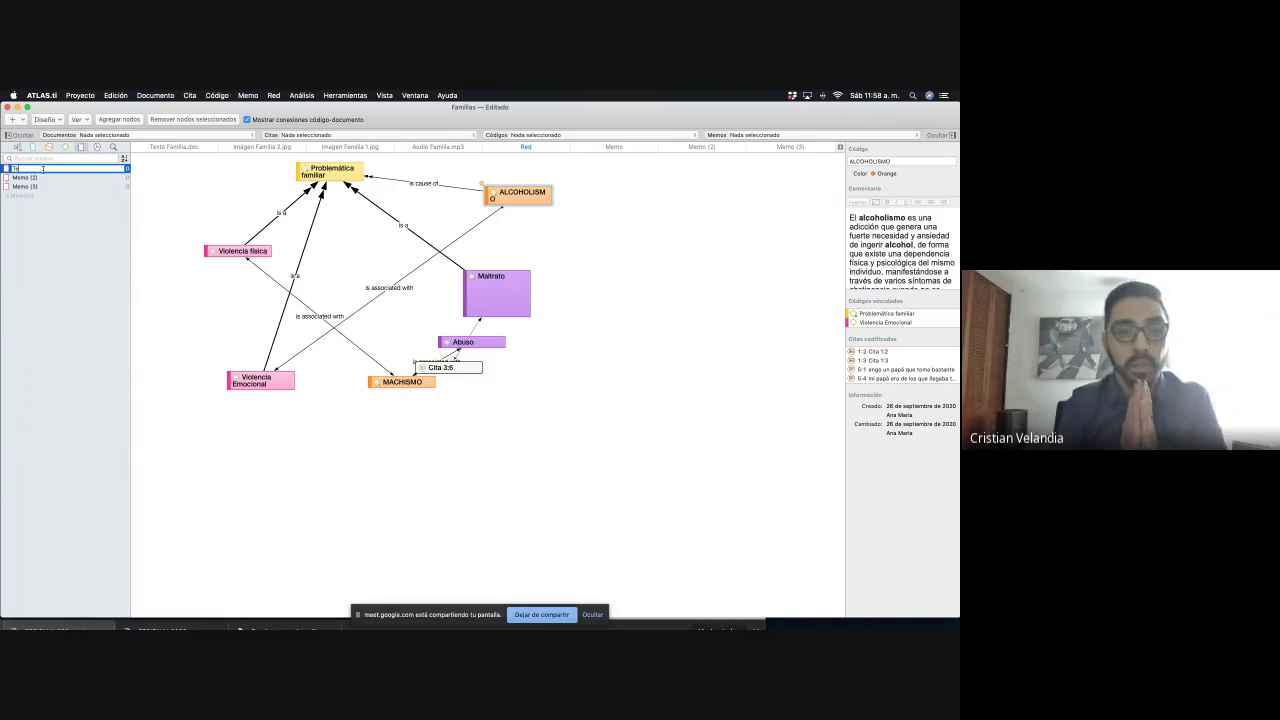
{"action": "type", "text": "eoría d"}
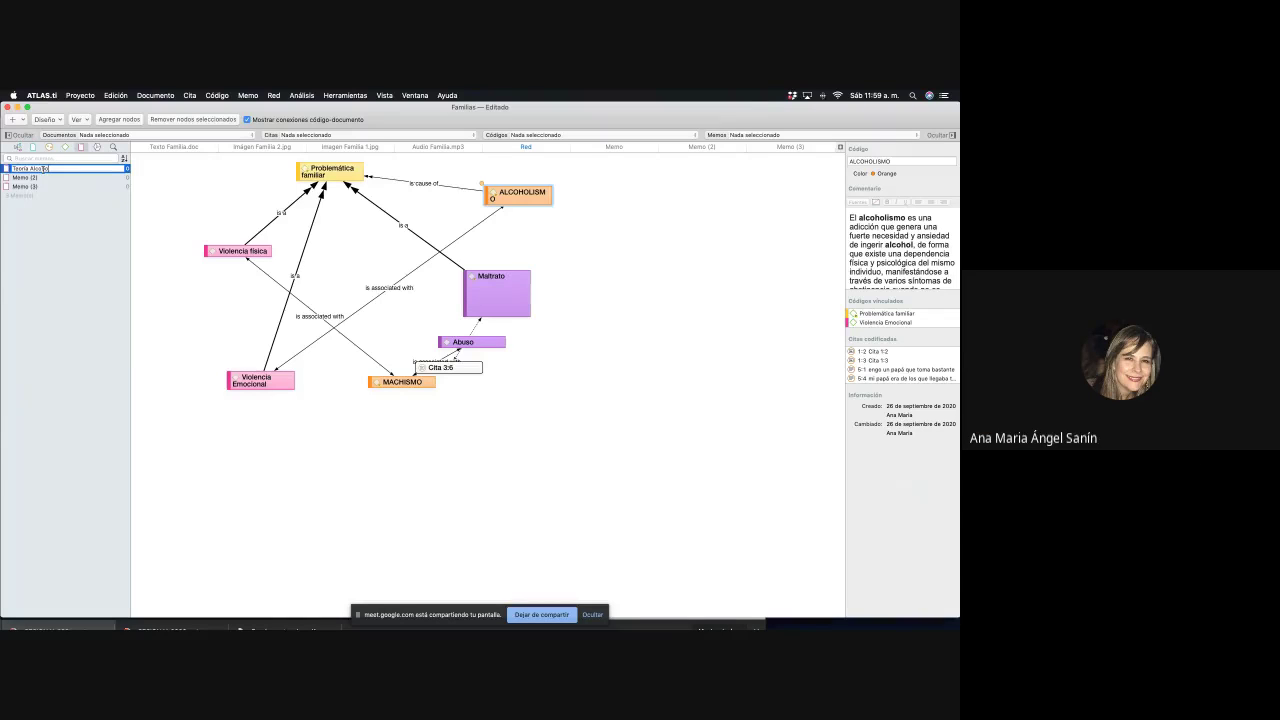
{"action": "key", "text": "Return"}
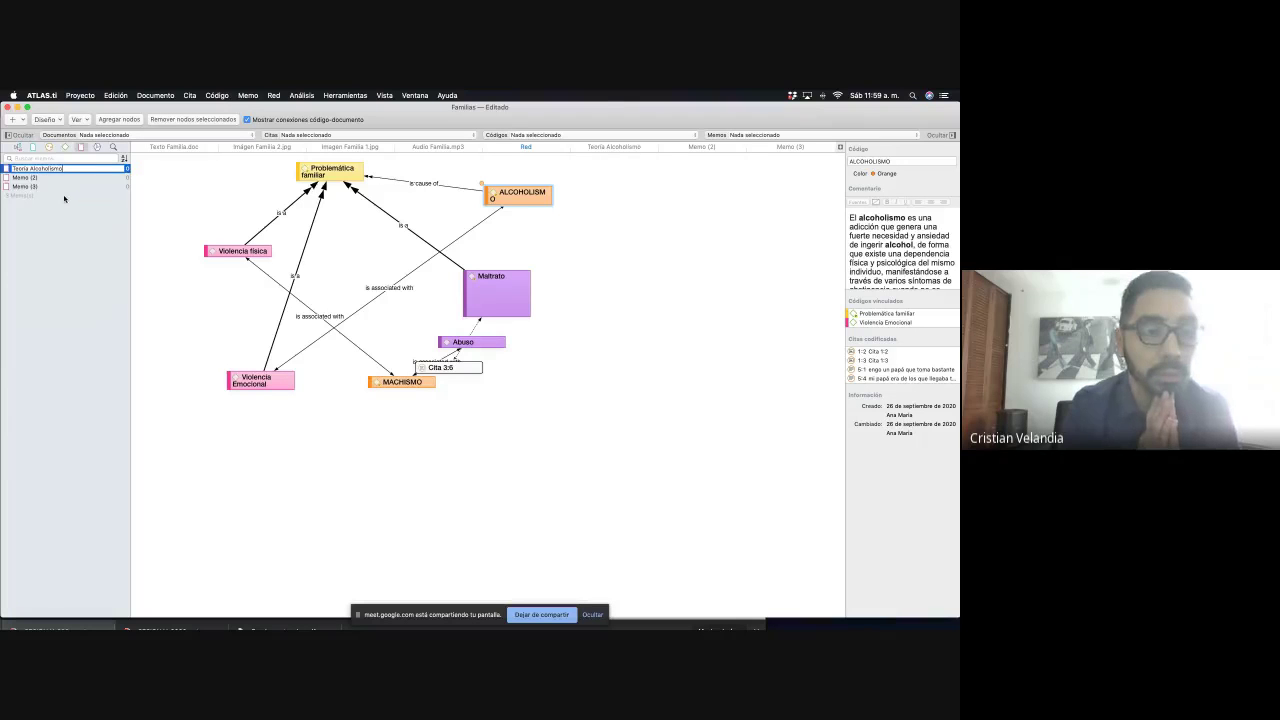
{"action": "left_click", "coordinate": [72, 191]}
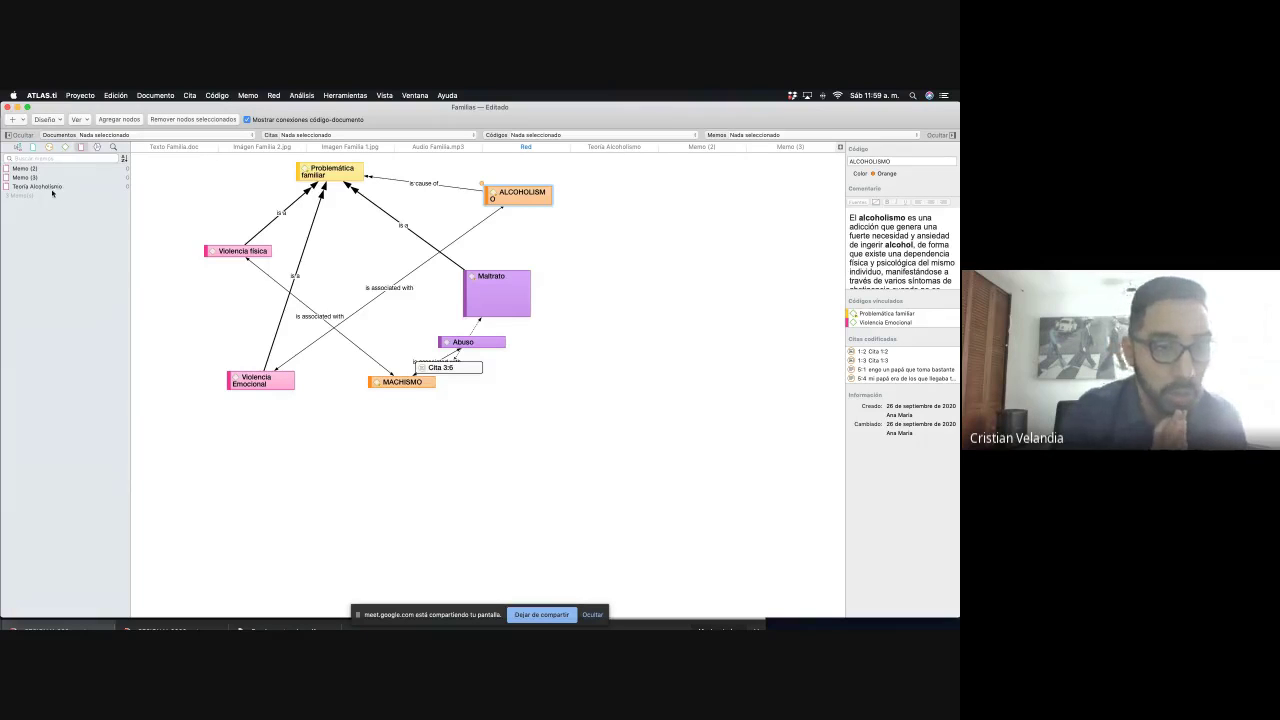
Open the Teoría Alcoholismo memo and enter the author's surname followed by a period on its first line
{"action": "left_click", "coordinate": [52, 188]}
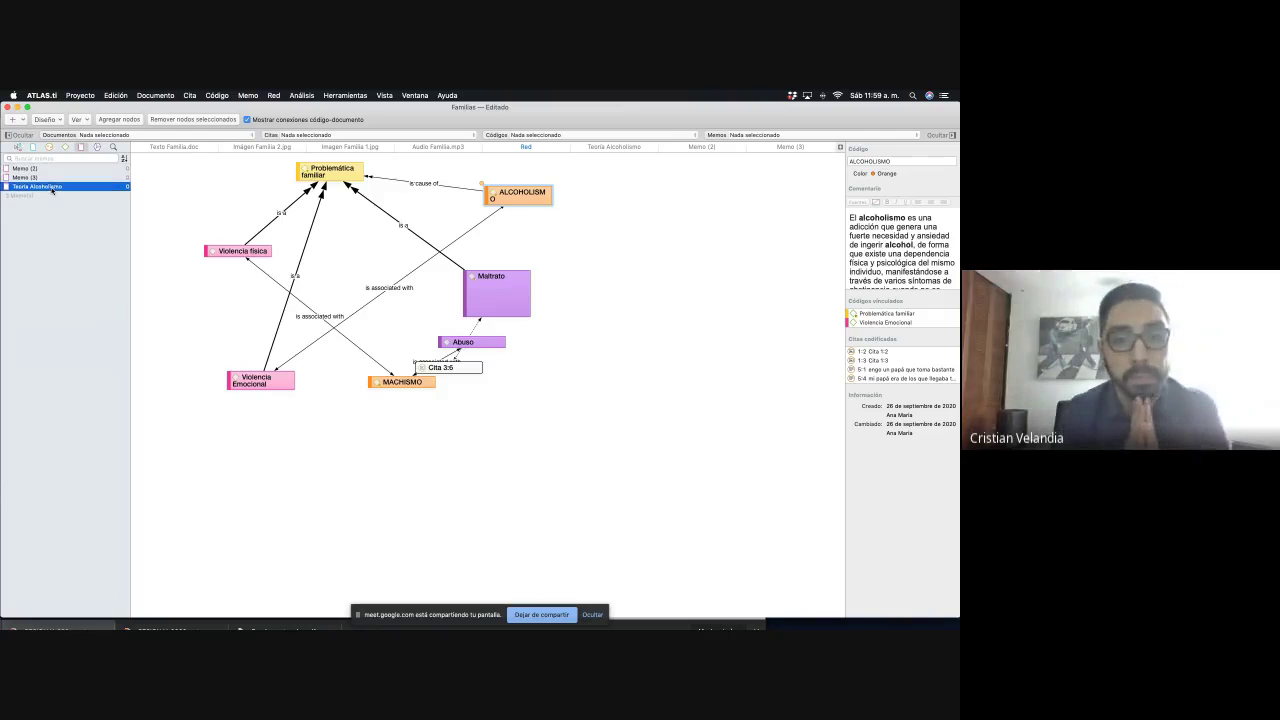
{"action": "left_click", "coordinate": [51, 188]}
{"action": "double_click", "coordinate": [8, 188]}
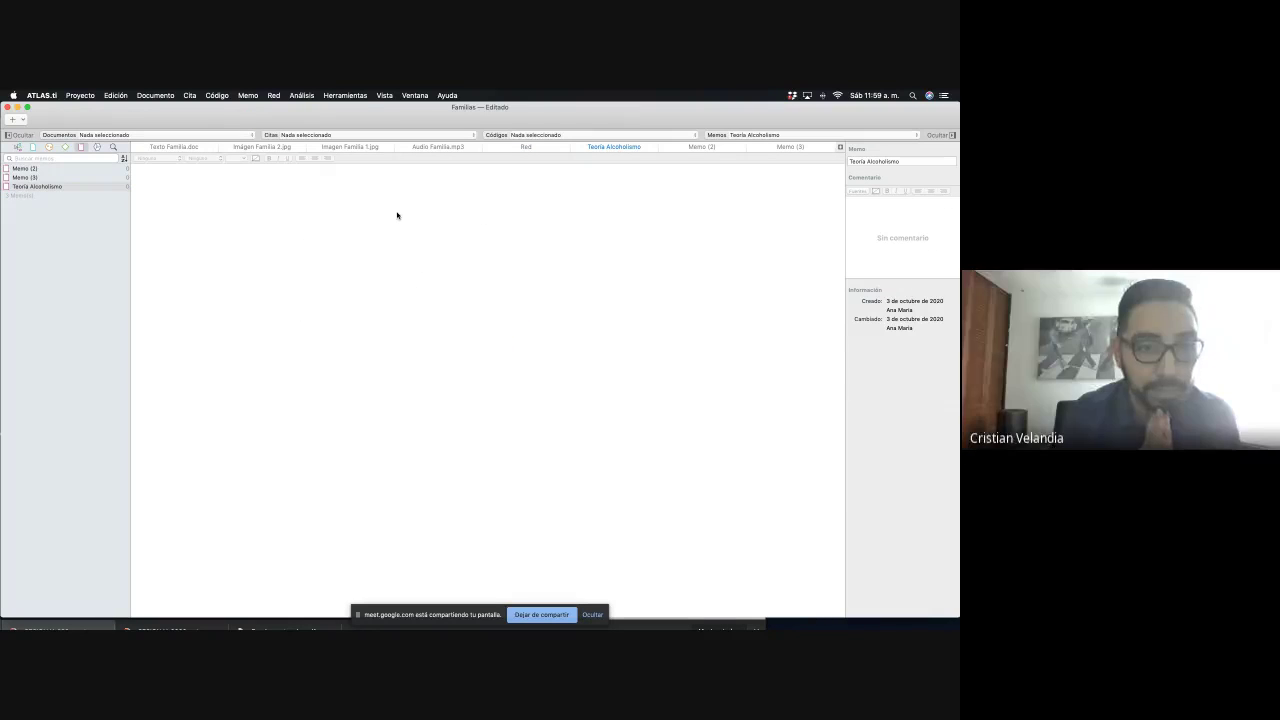
{"action": "left_click", "coordinate": [264, 201]}
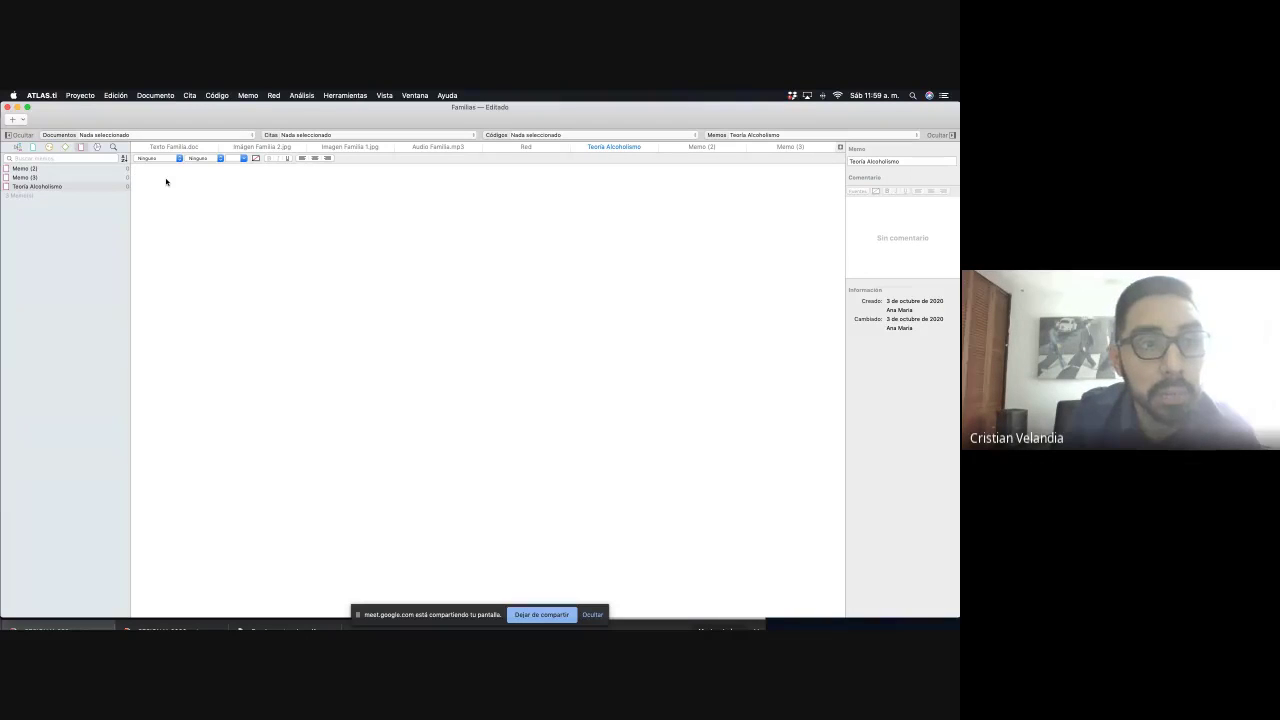
{"action": "type", "text": "Y"}
{"action": "type", "text": "elan"}
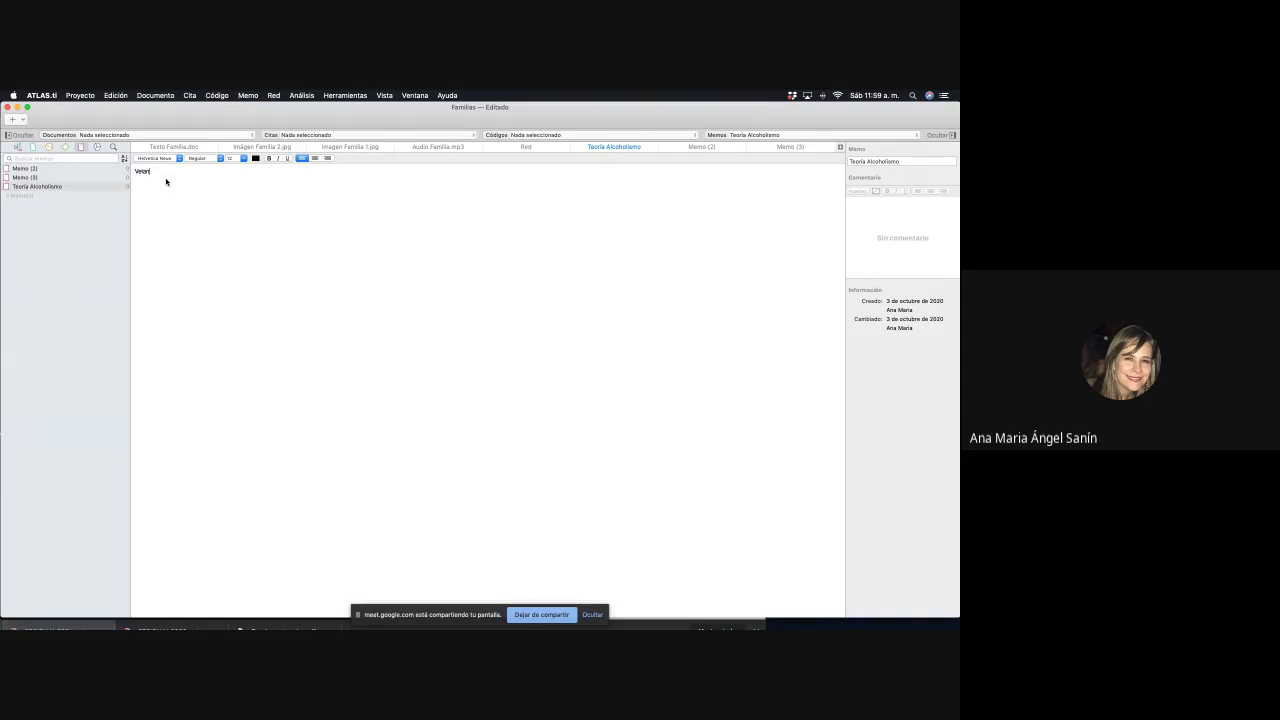
{"action": "type", "text": "dia."}
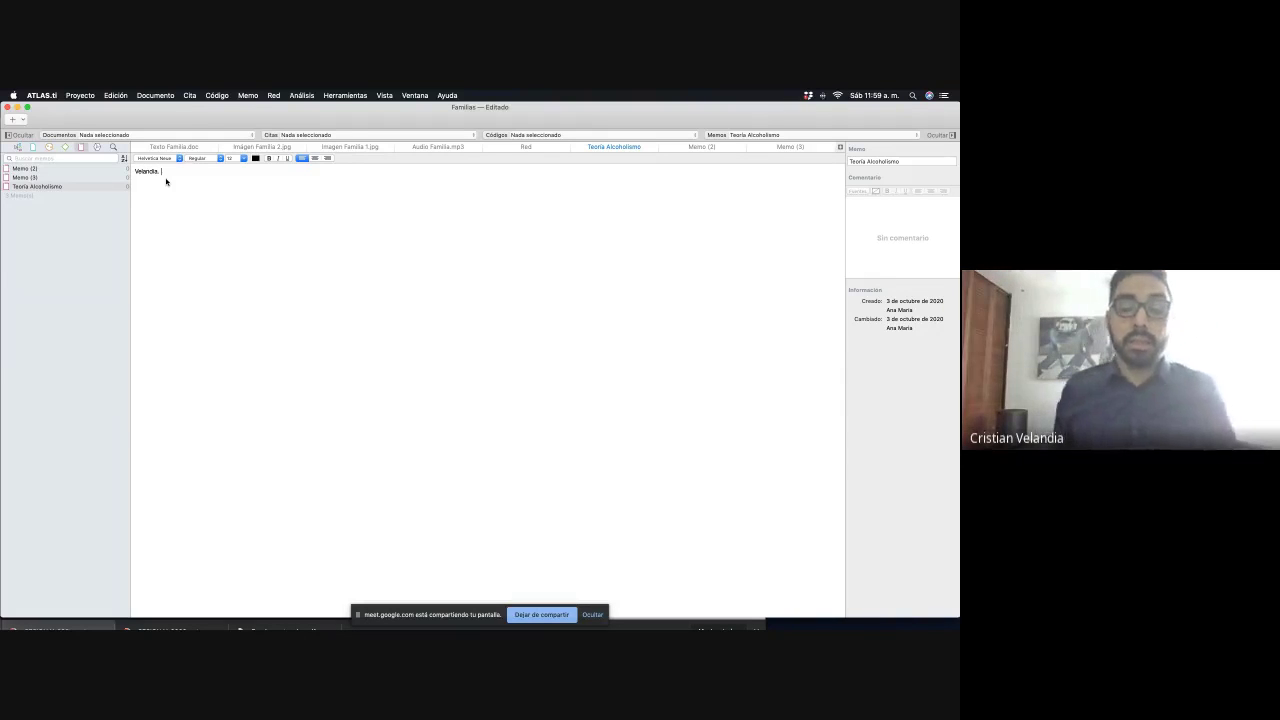
{"action": "key", "text": "Return"}
Write "El alcoholismo se genera debido a comportamientos construidos en la niñez debido..." on the memo's second line
{"action": "type", "text": "El"}
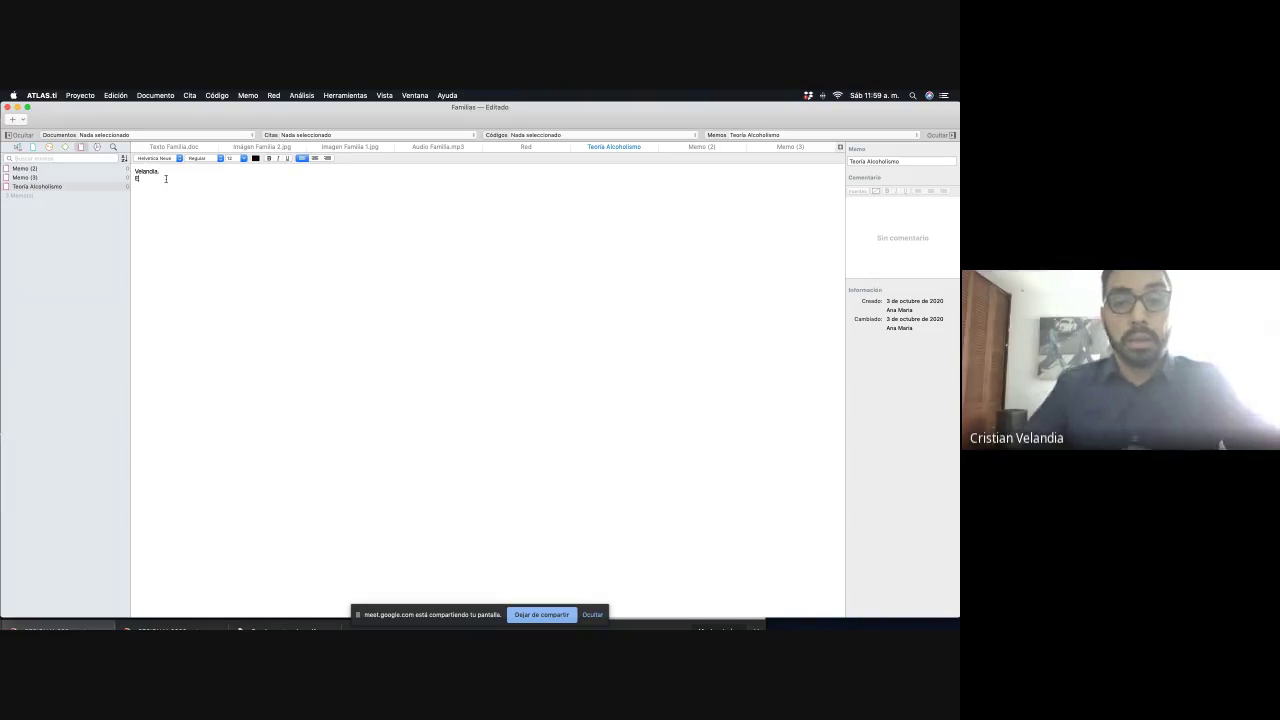
{"action": "type", "text": " alco"}
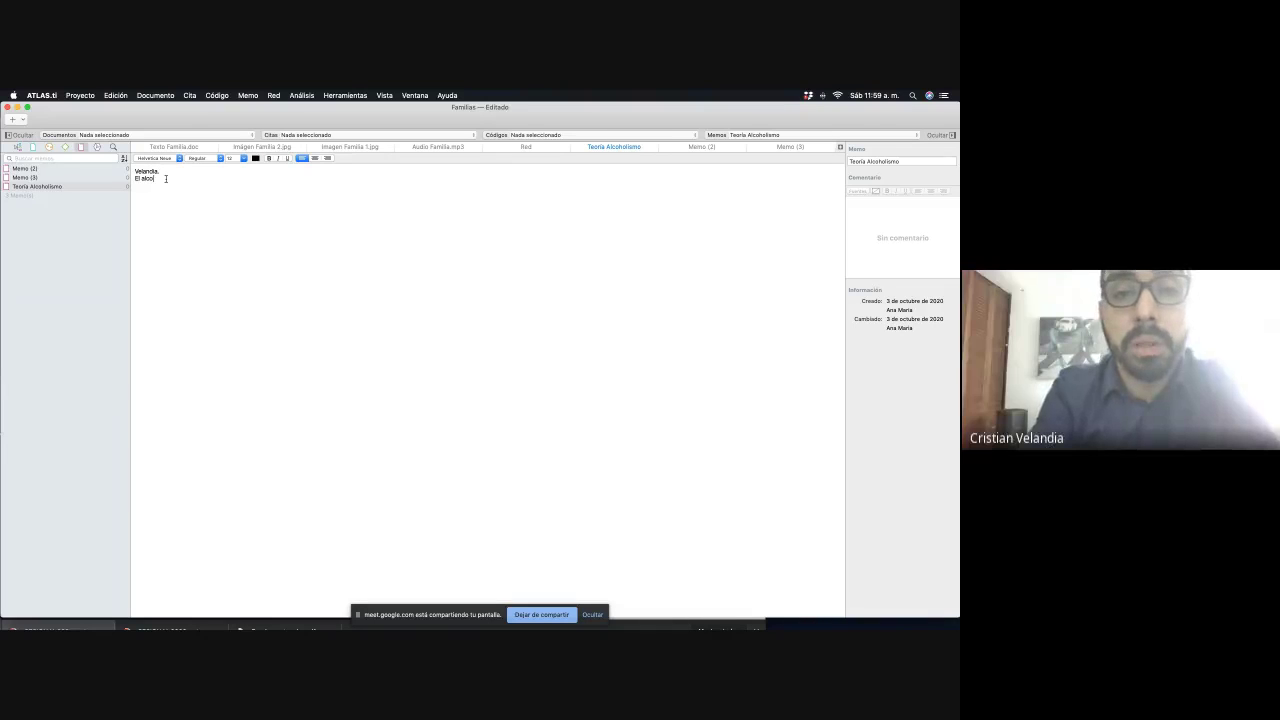
{"action": "type", "text": "holismo se"}
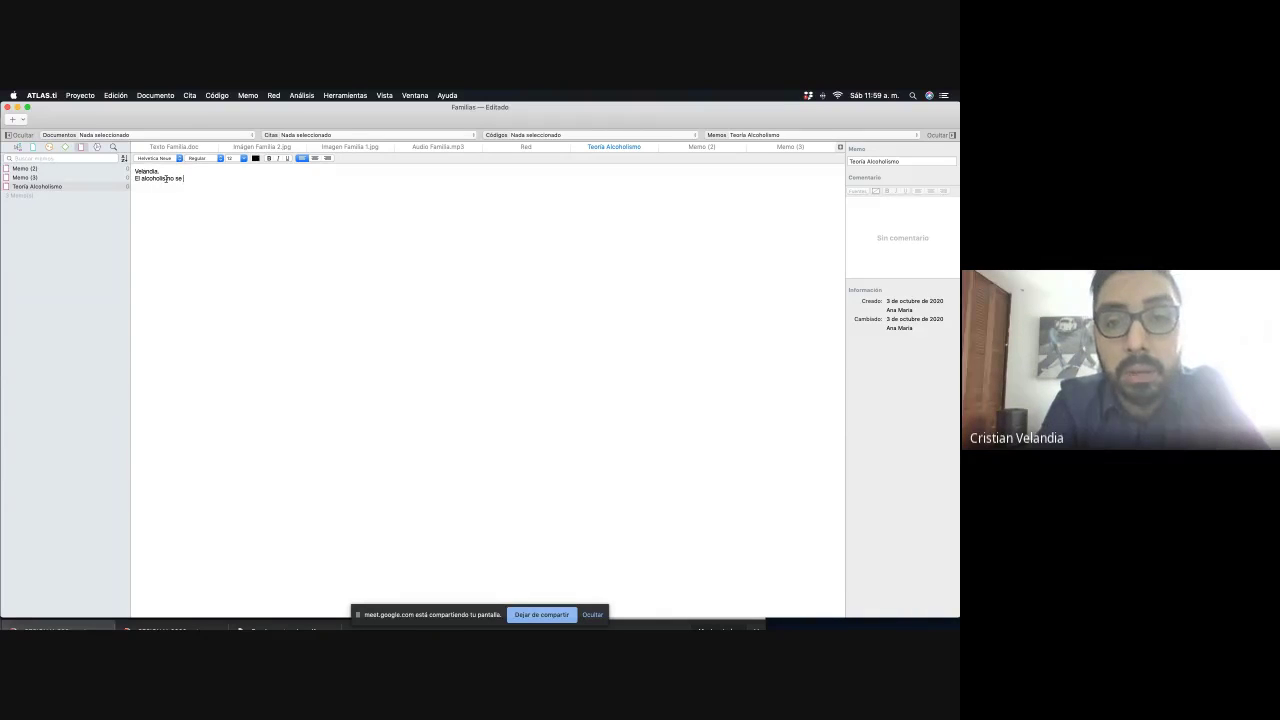
{"action": "type", "text": " genera debido a"}
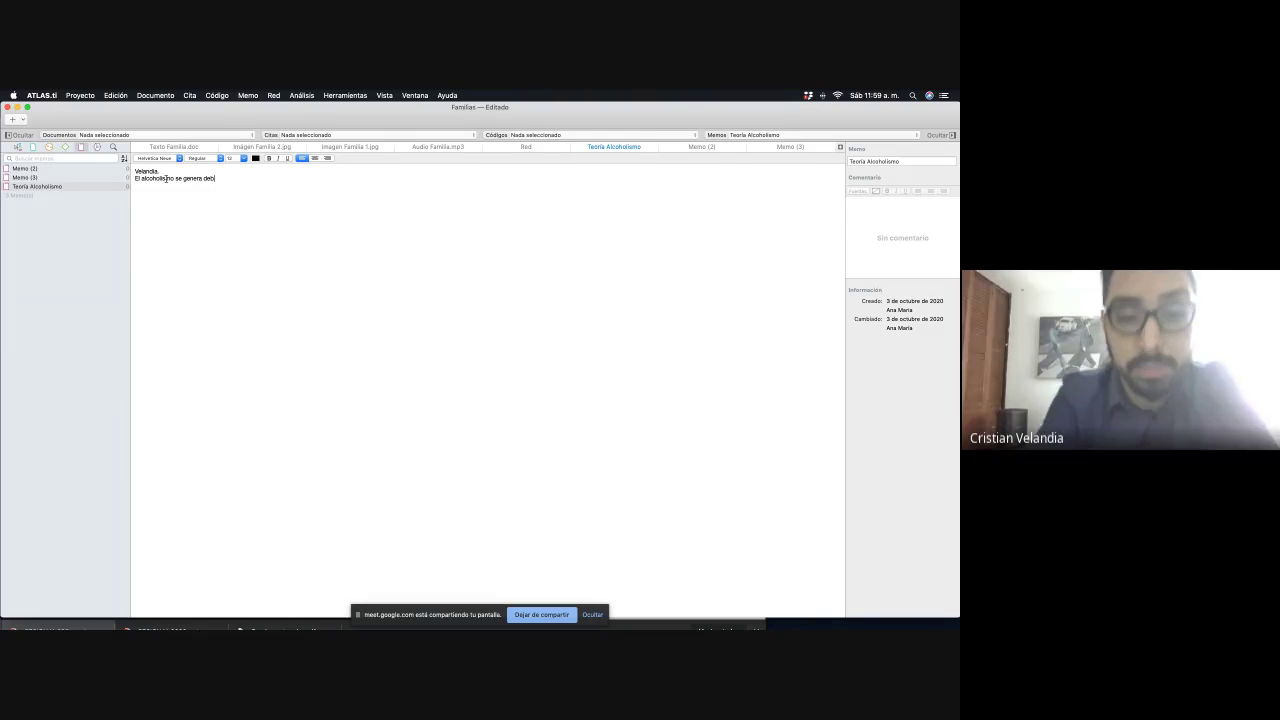
{"action": "type", "text": " com"}
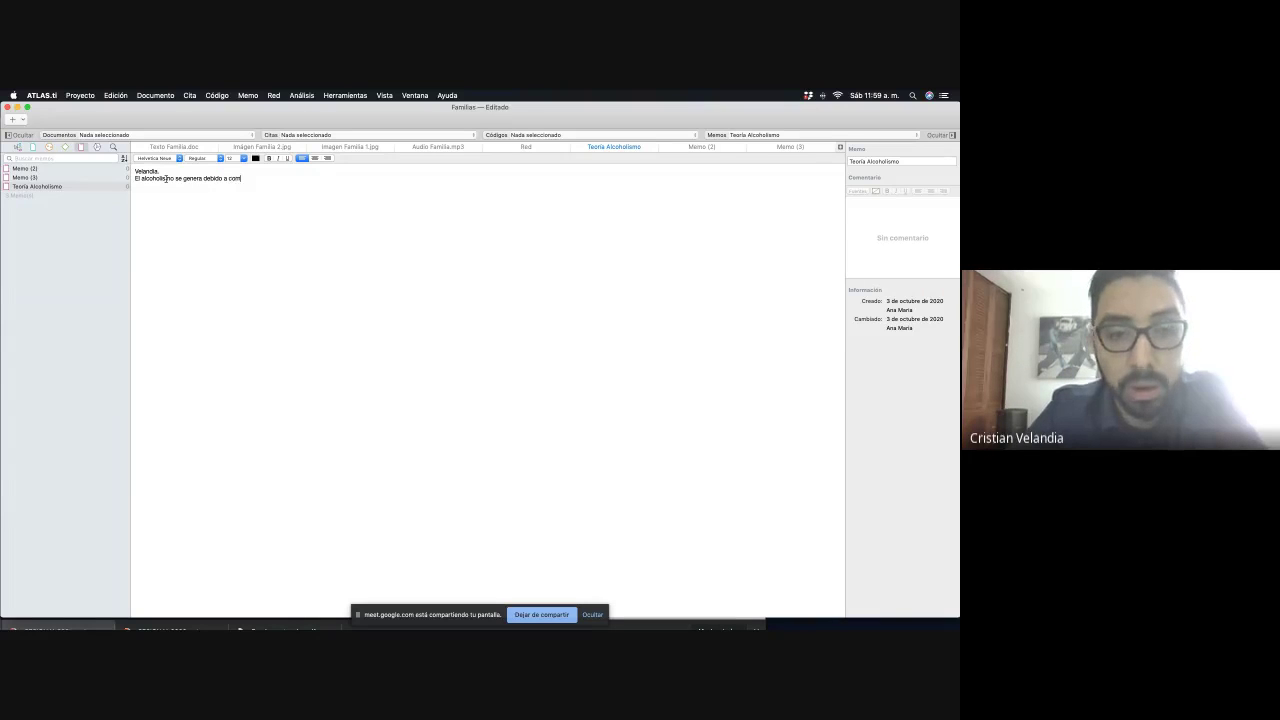
{"action": "type", "text": "portamientos"}
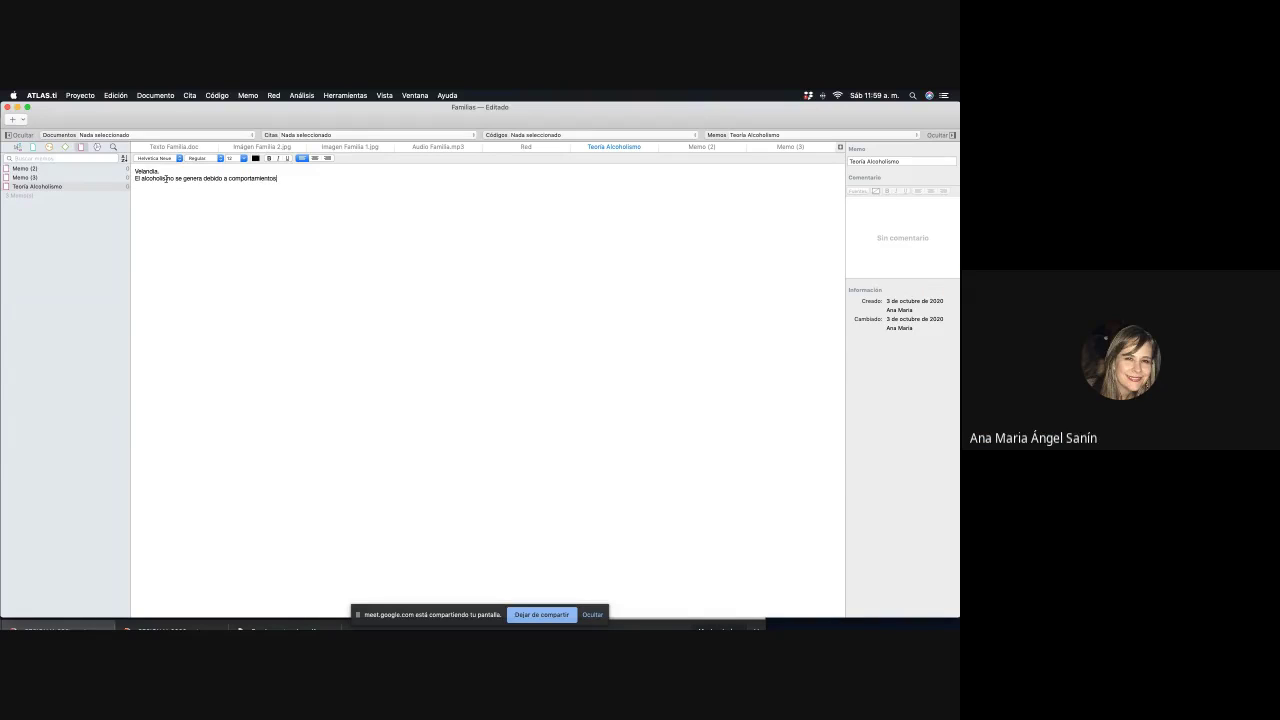
{"action": "type", "text": " construidos en la m"}
{"action": "type", "text": "iñez debido a"}
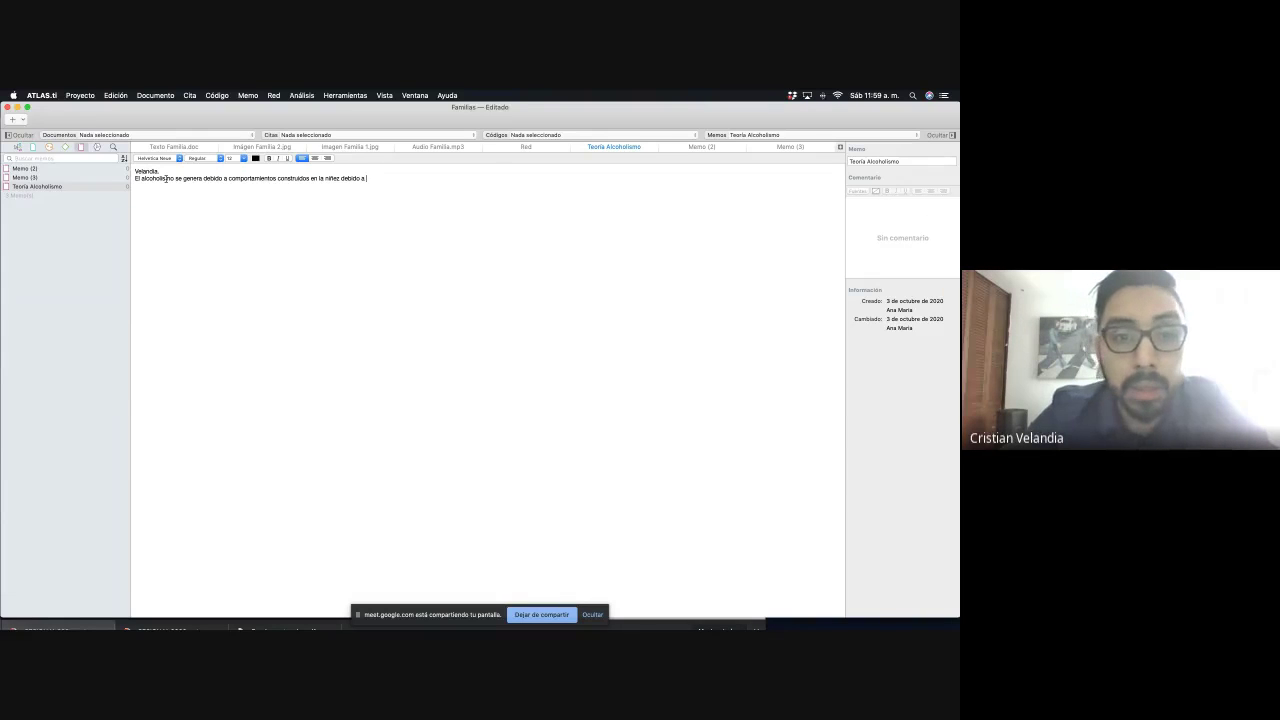
{"action": "type", "text": "los com"}
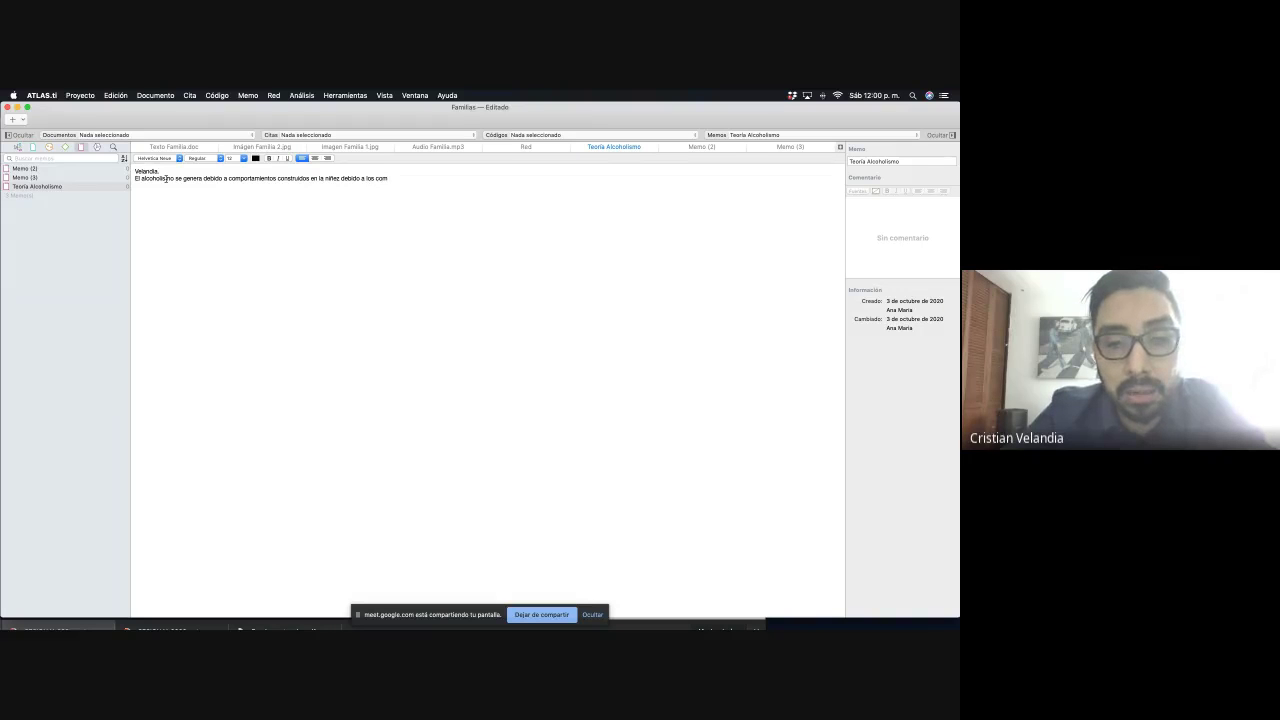
{"action": "key", "text": "BackSpace"}
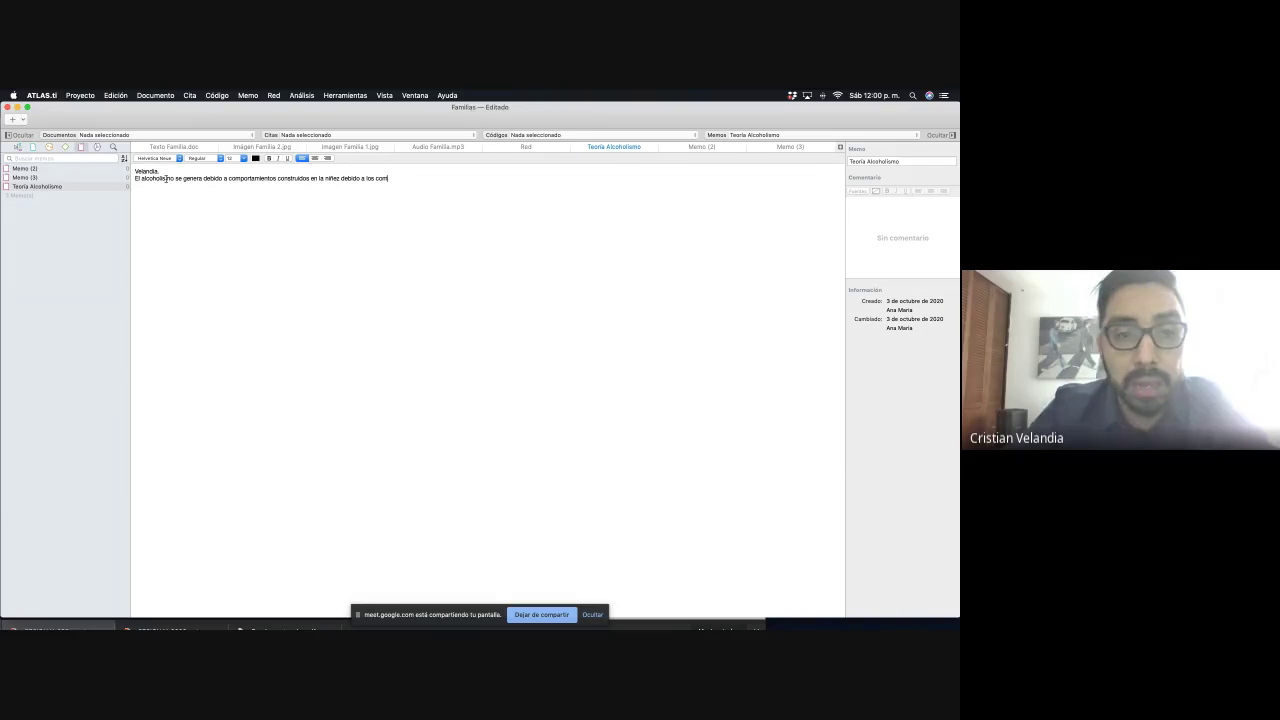
{"action": "key", "text": "BackSpace"}
{"action": "key", "text": "BackSpace"}
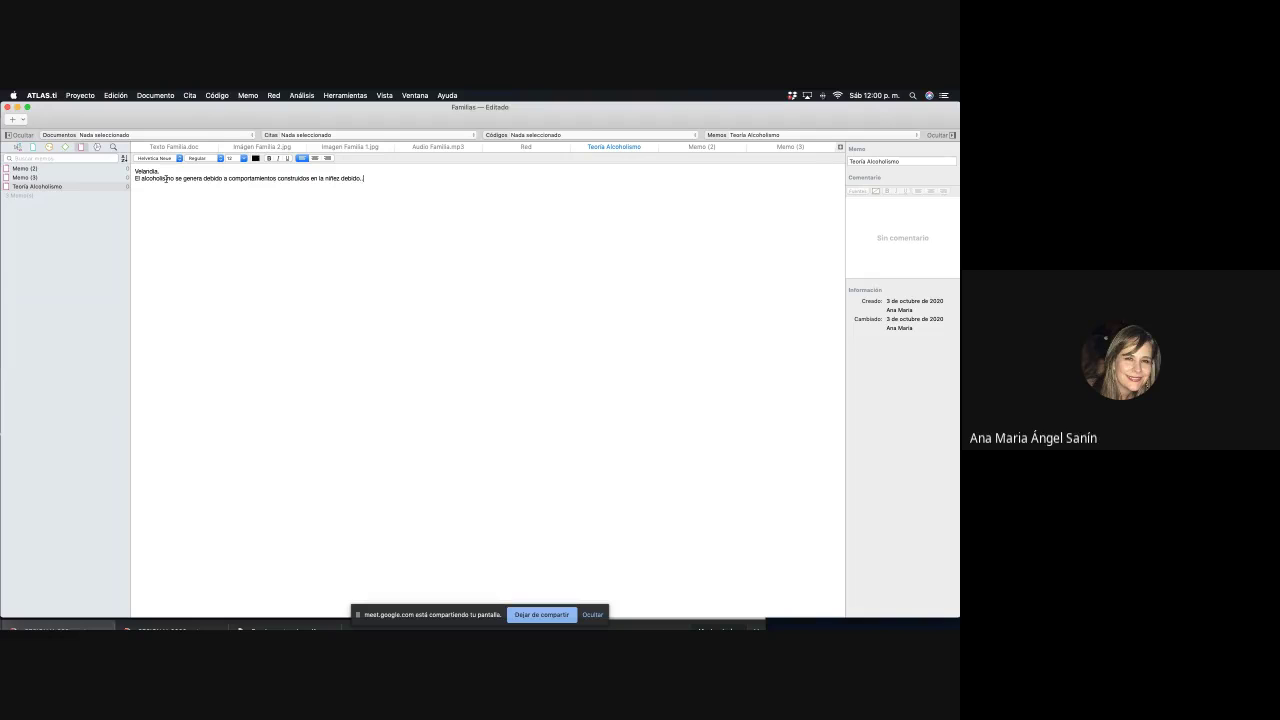
Add the year (2018) after the author's surname and join the theory sentence onto that same line
{"action": "left_click", "coordinate": [166, 171]}
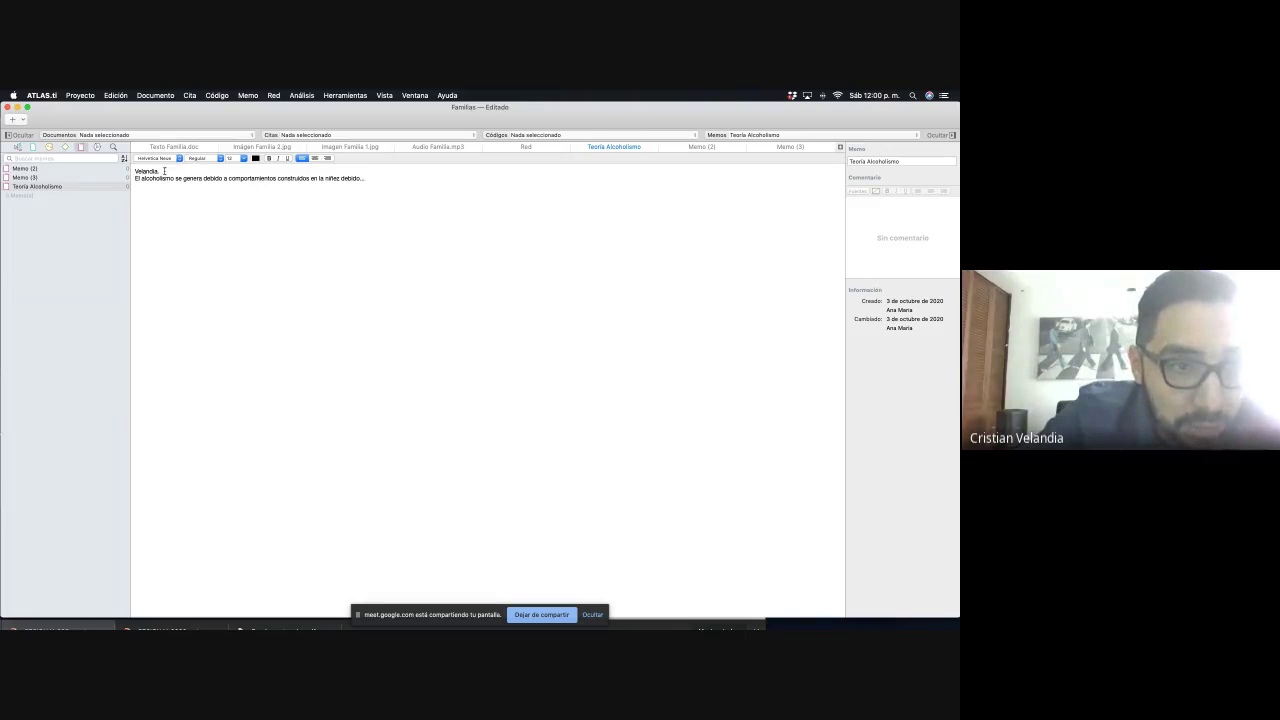
{"action": "type", "text": "("}
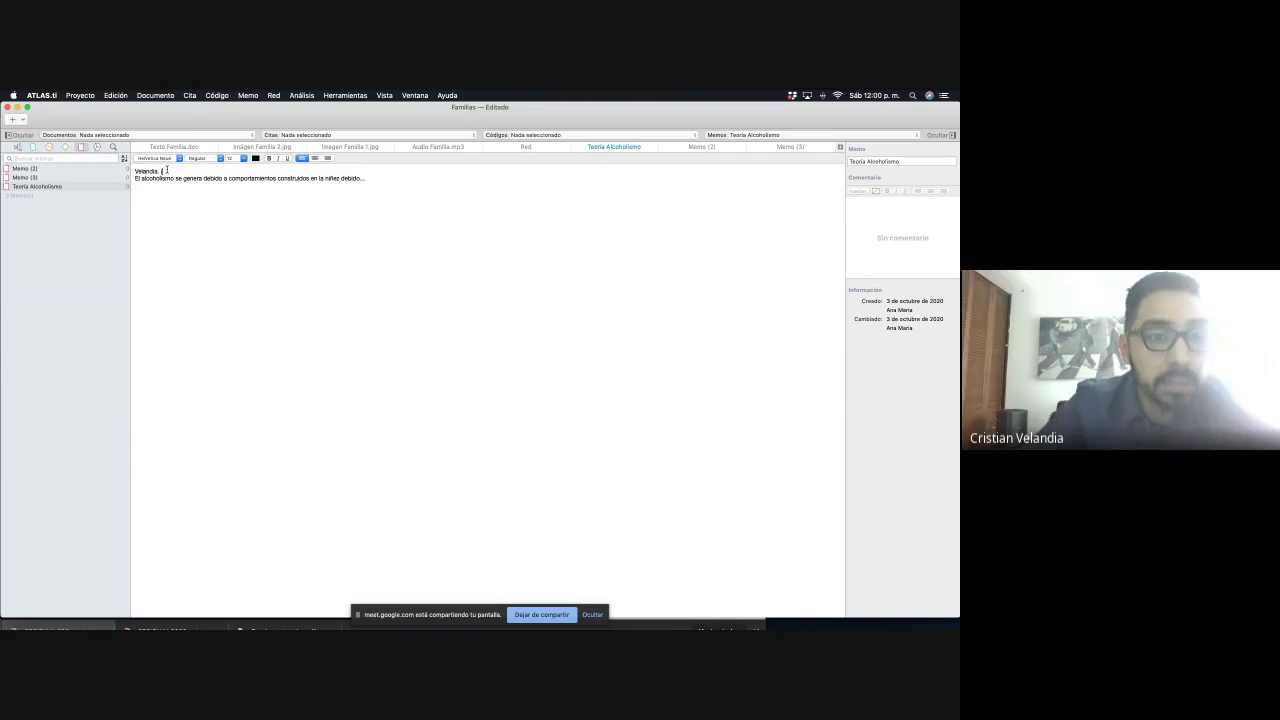
{"action": "type", "text": "2018"}
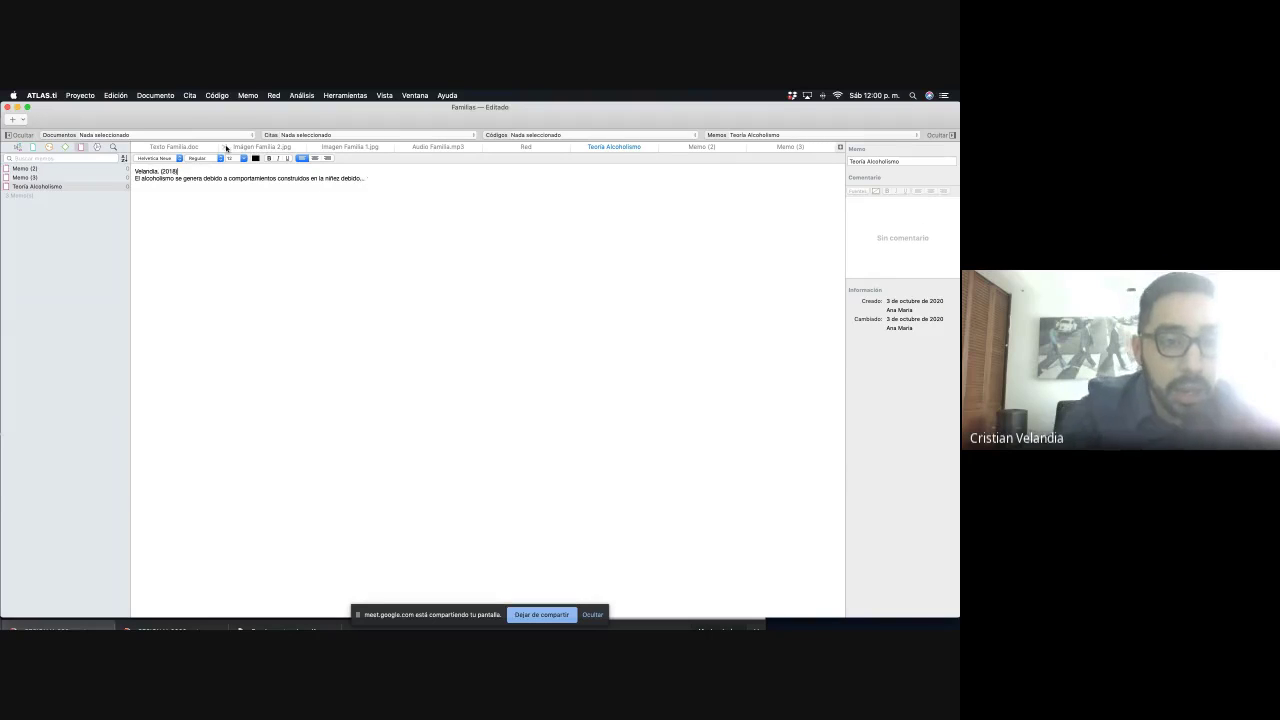
{"action": "left_click_drag", "start_coordinate": [366, 178], "coordinate": [114, 176]}
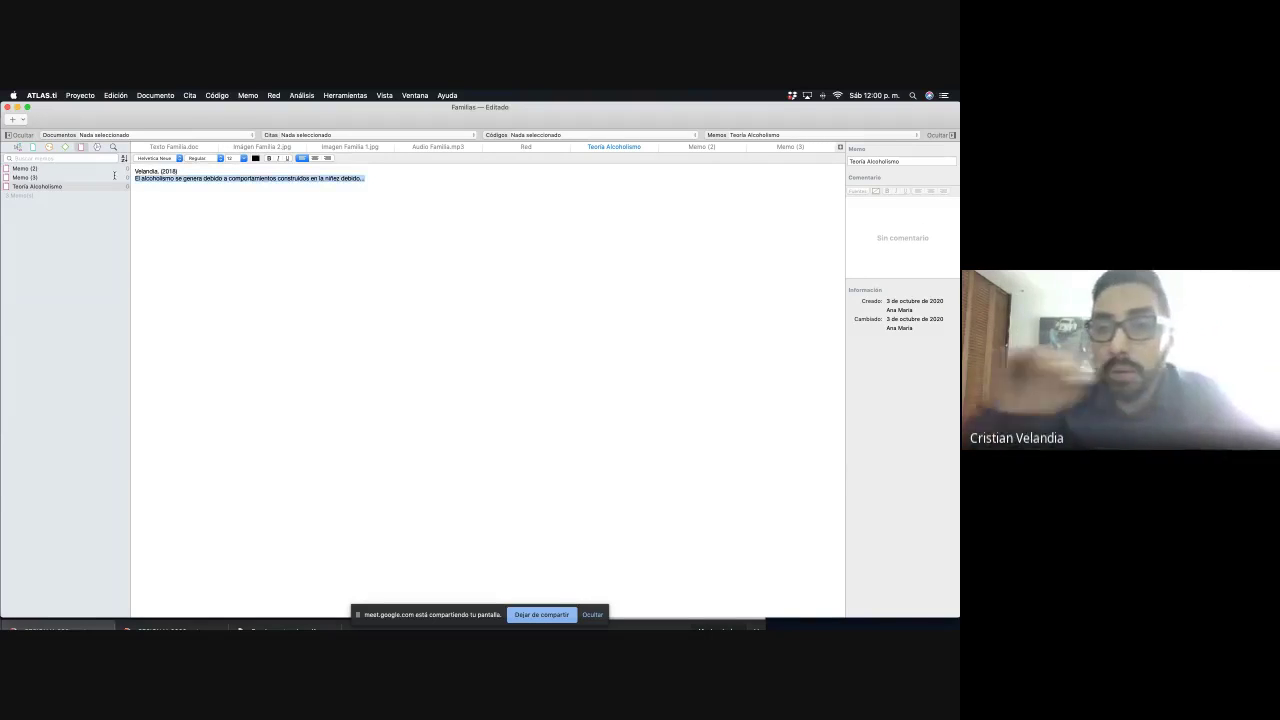
{"action": "left_click", "coordinate": [137, 178]}
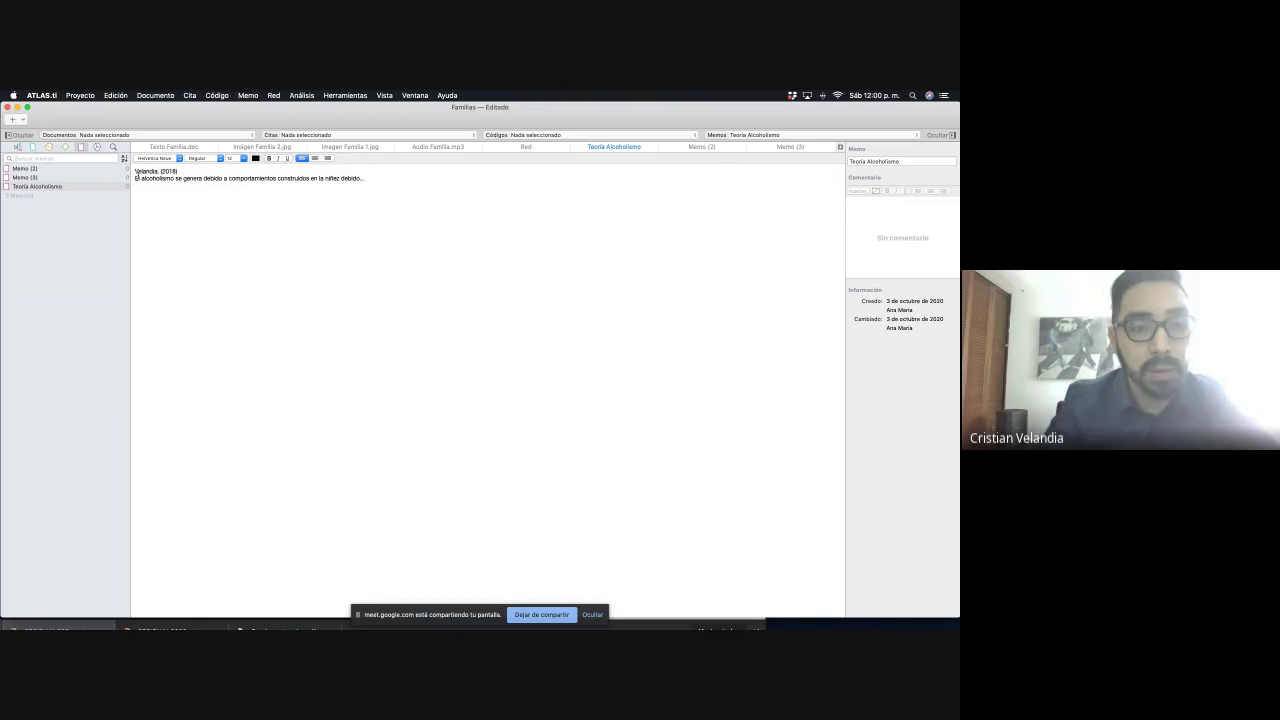
{"action": "key", "text": "BackSpace"}
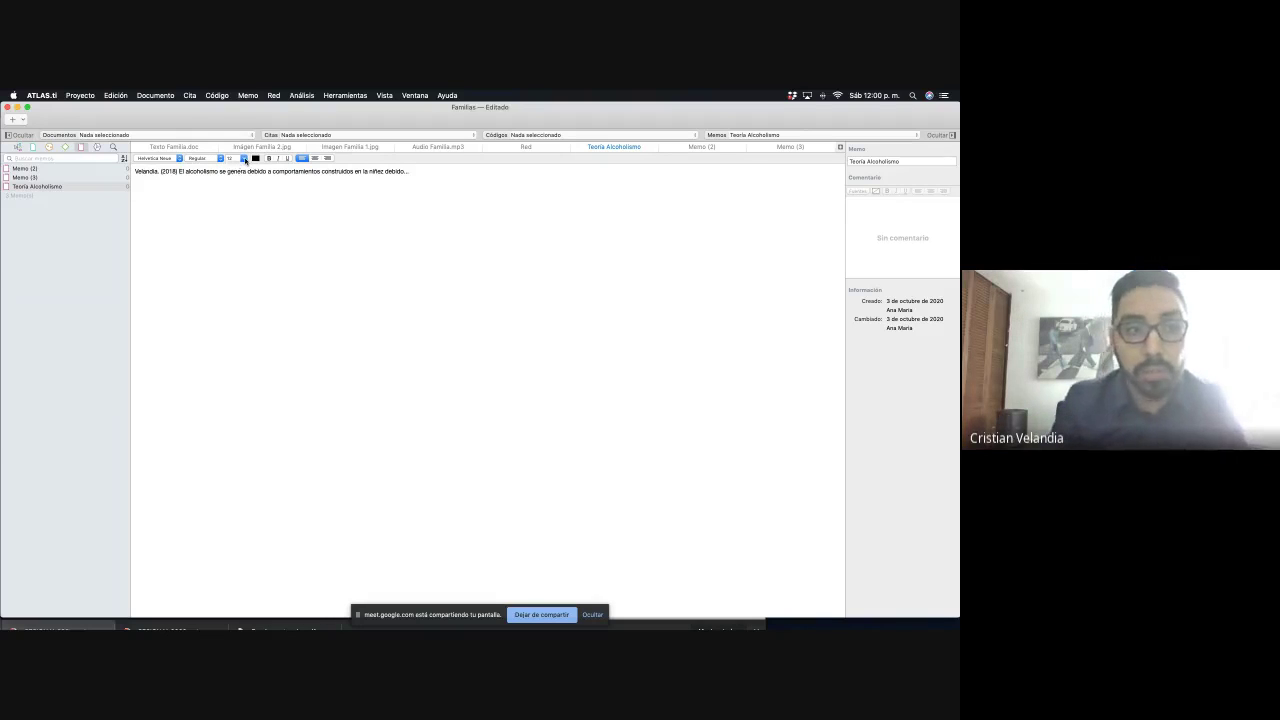
Try to enlarge the font size of the memo text
{"action": "left_click", "coordinate": [244, 160]}
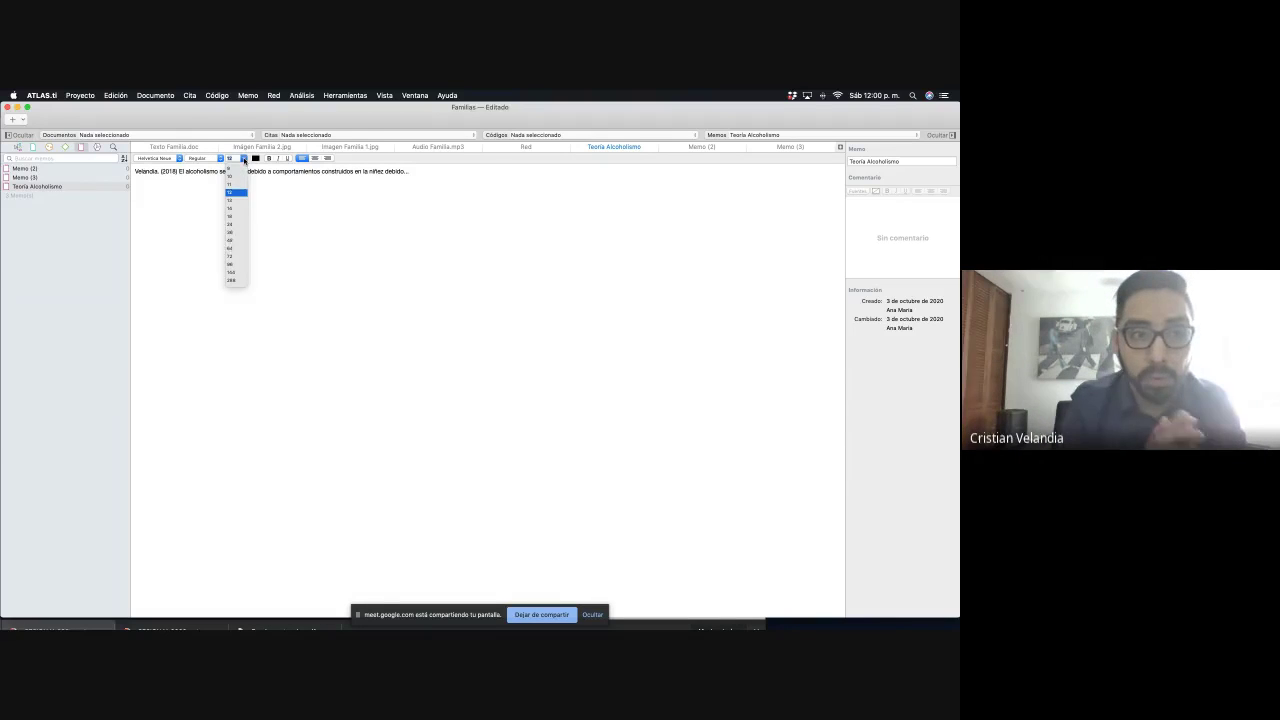
{"action": "left_click", "coordinate": [231, 222]}
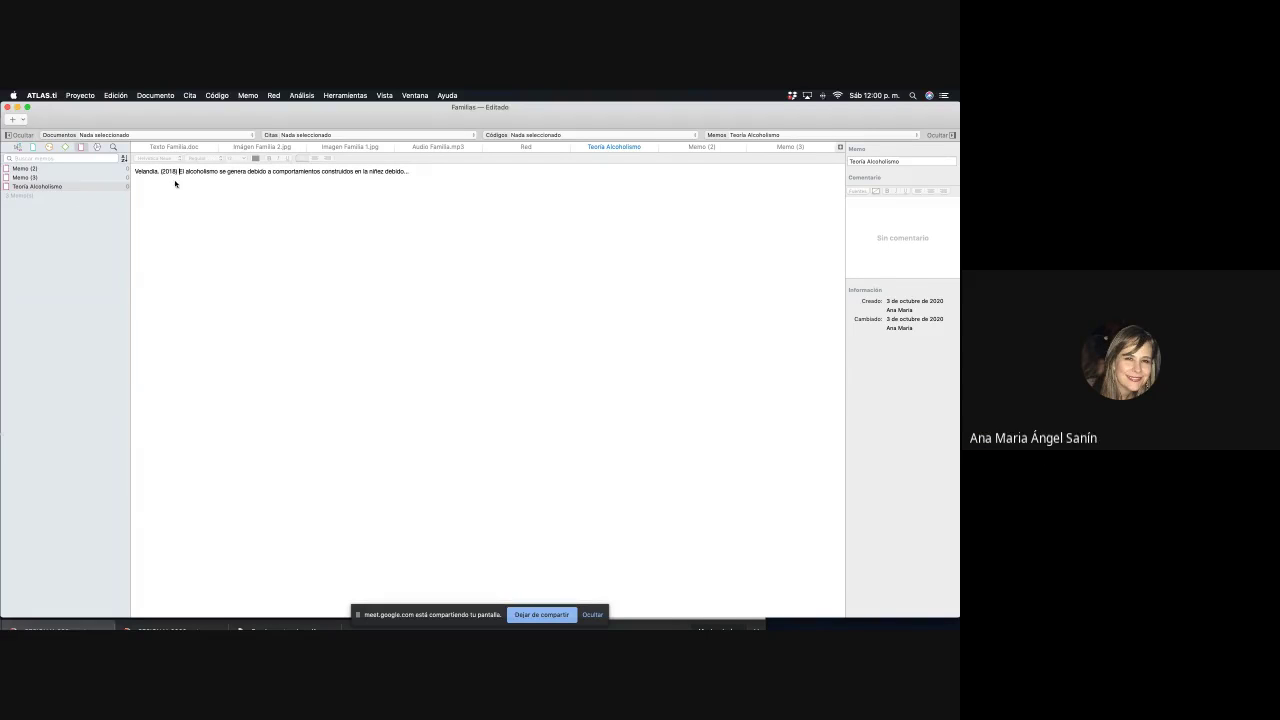
{"action": "left_click_drag", "start_coordinate": [135, 172], "coordinate": [320, 177]}
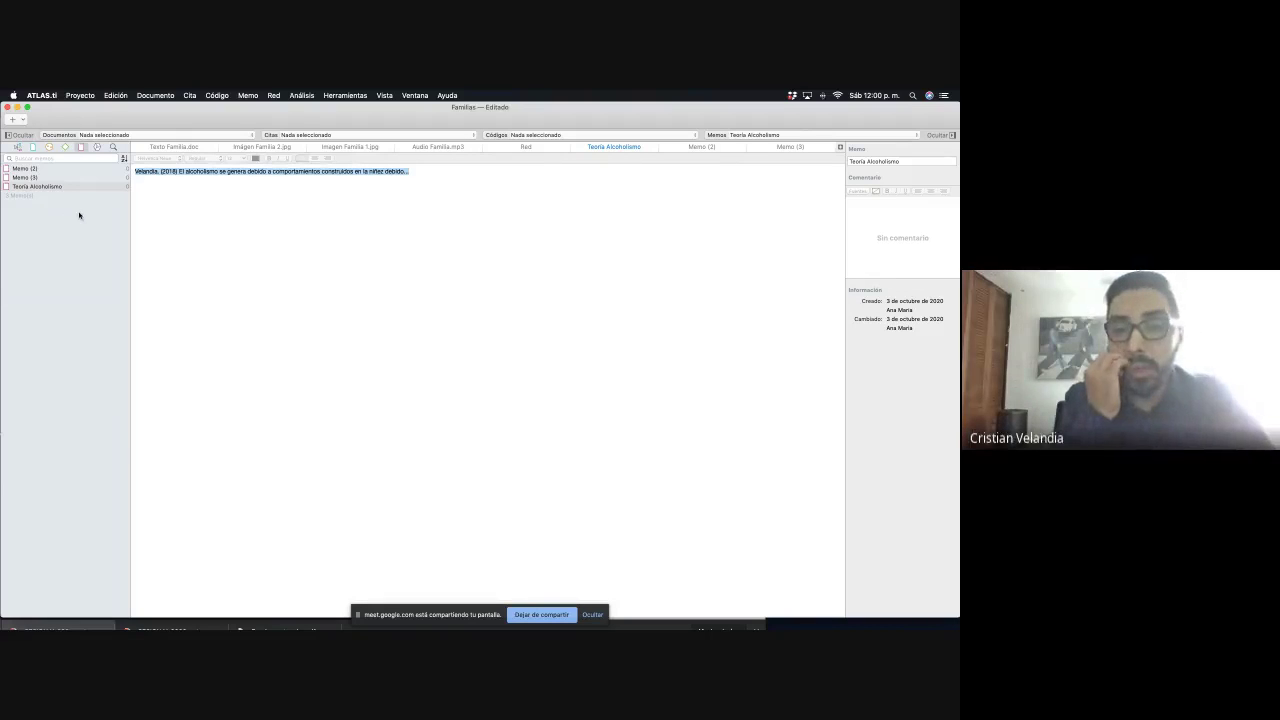
Open the network named Red and add the Teoría Alcoholismo memo as a node beside the ALCOHOLISMO code
{"action": "left_click", "coordinate": [97, 147]}
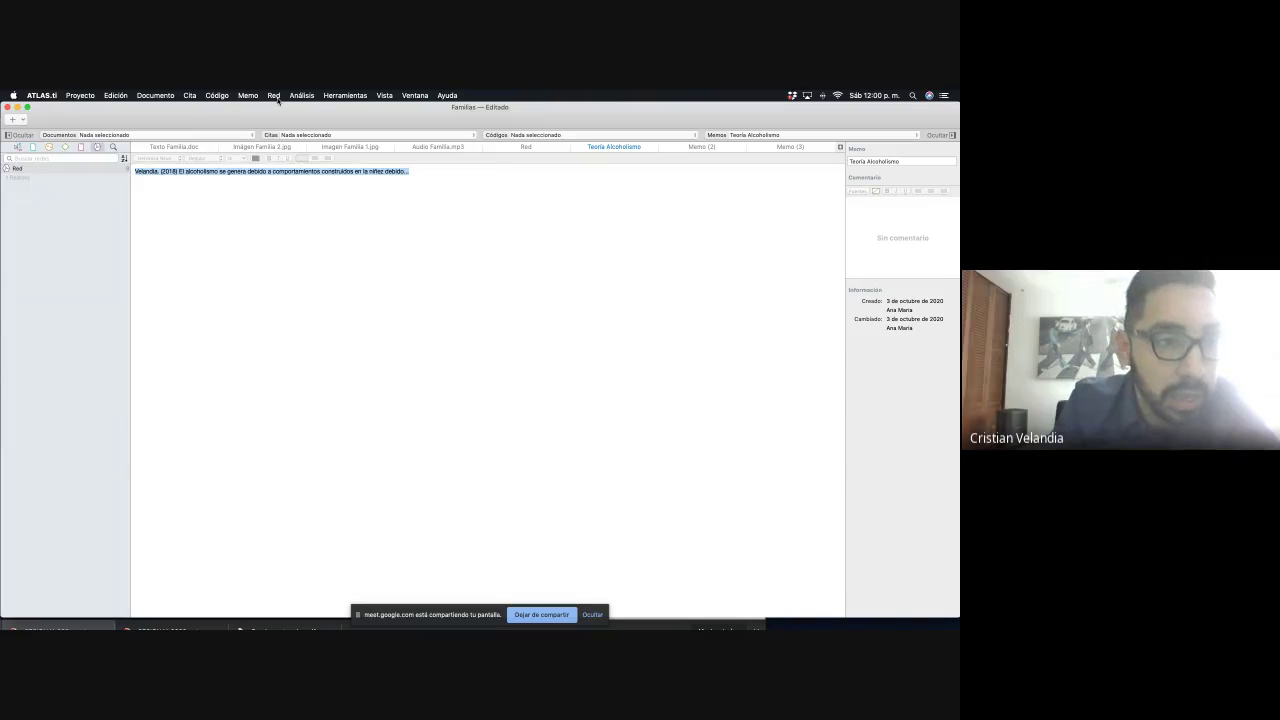
{"action": "left_click", "coordinate": [27, 169]}
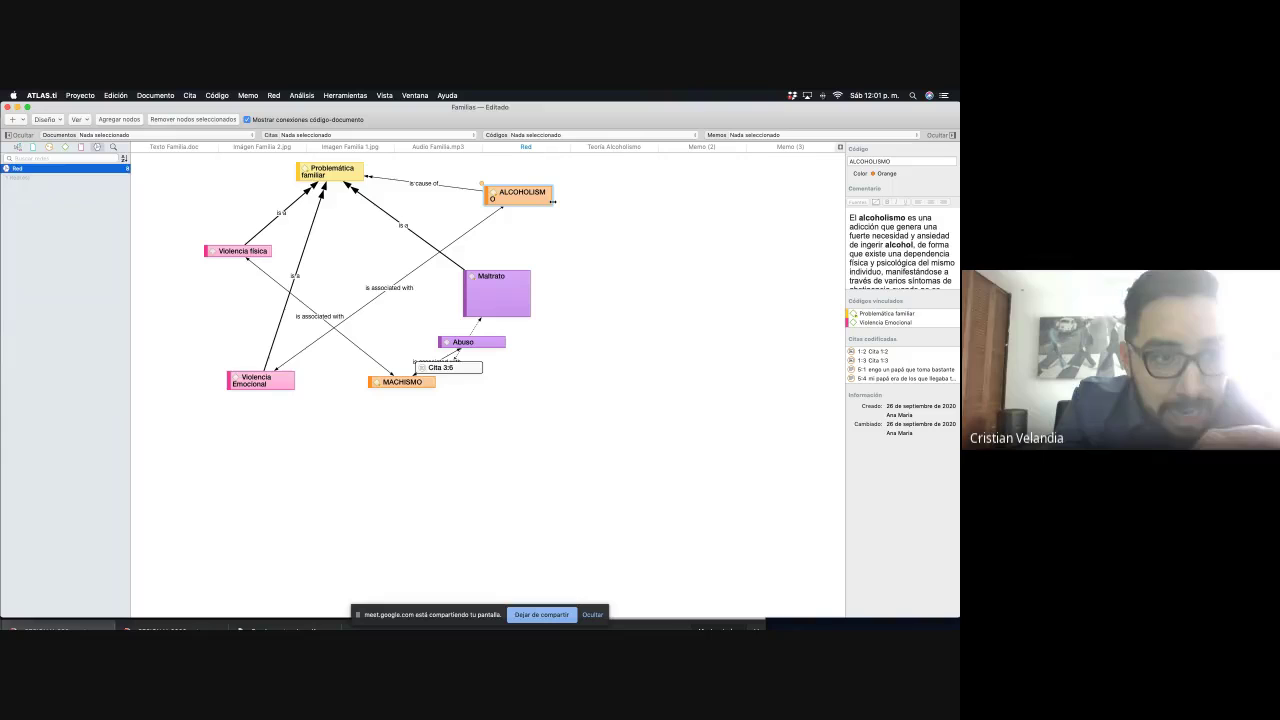
{"action": "left_click", "coordinate": [549, 200]}
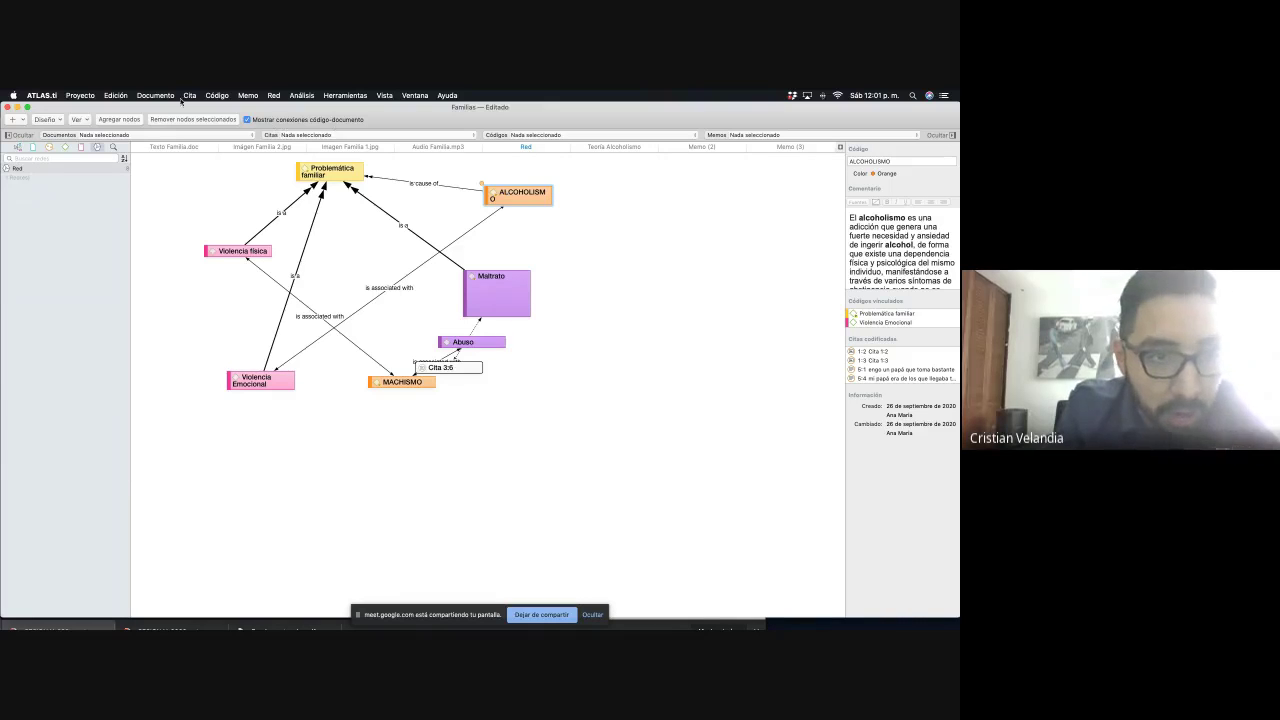
{"action": "left_click", "coordinate": [82, 149]}
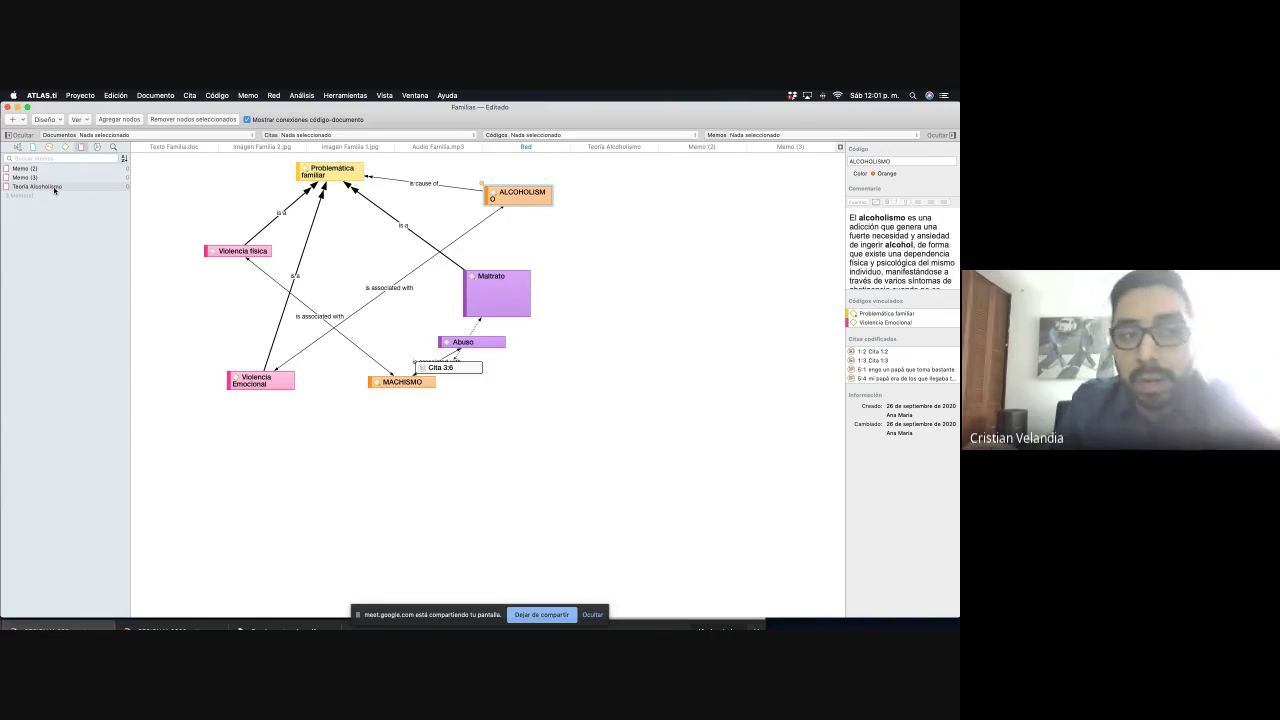
{"action": "left_click", "coordinate": [55, 188]}
{"action": "left_click", "coordinate": [87, 223]}
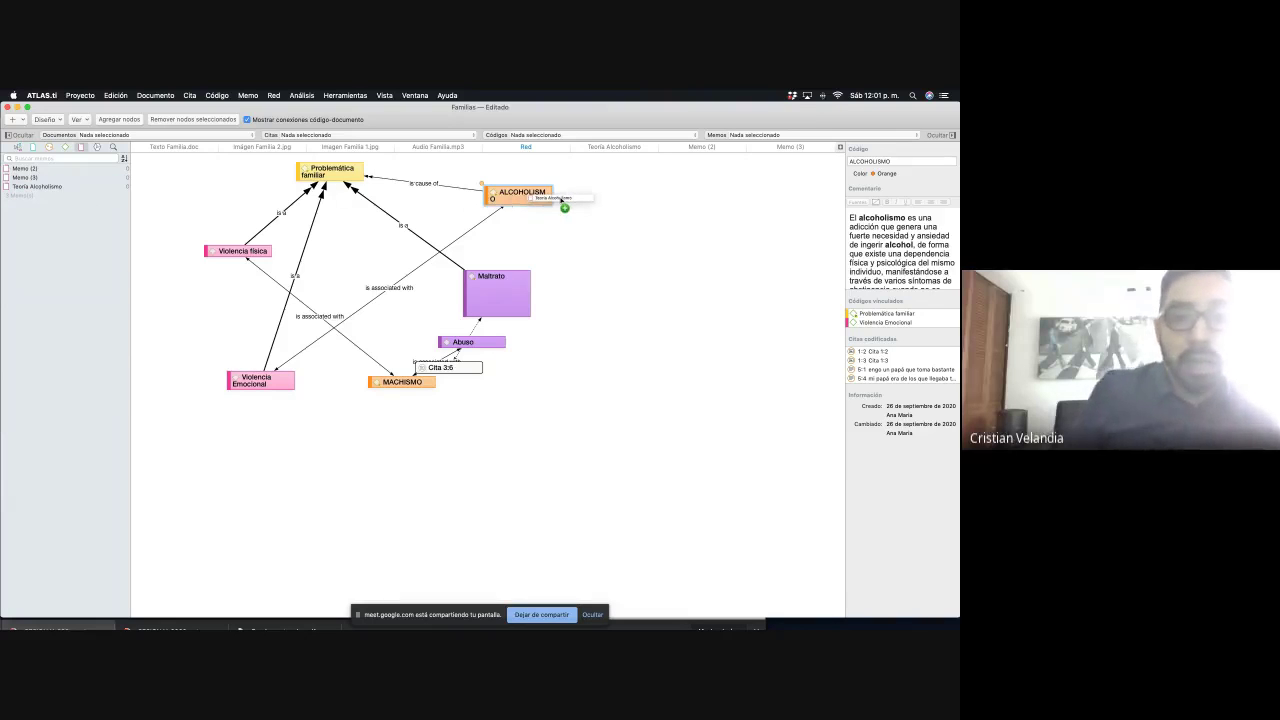
{"action": "left_click_drag", "start_coordinate": [559, 203], "coordinate": [562, 206]}
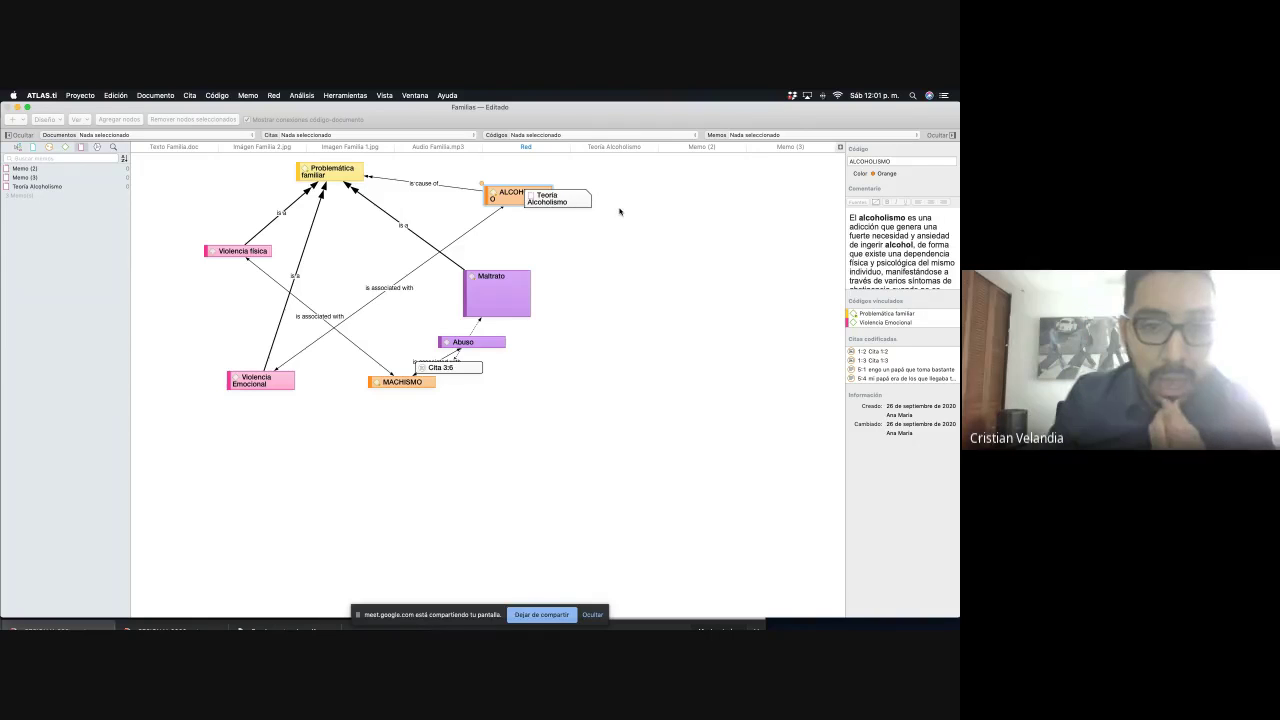
Place the Teoría Alcoholismo node to the right of ALCOHOLISMO, link the two, and align them horizontally
{"action": "left_click_drag", "start_coordinate": [548, 200], "coordinate": [585, 203]}
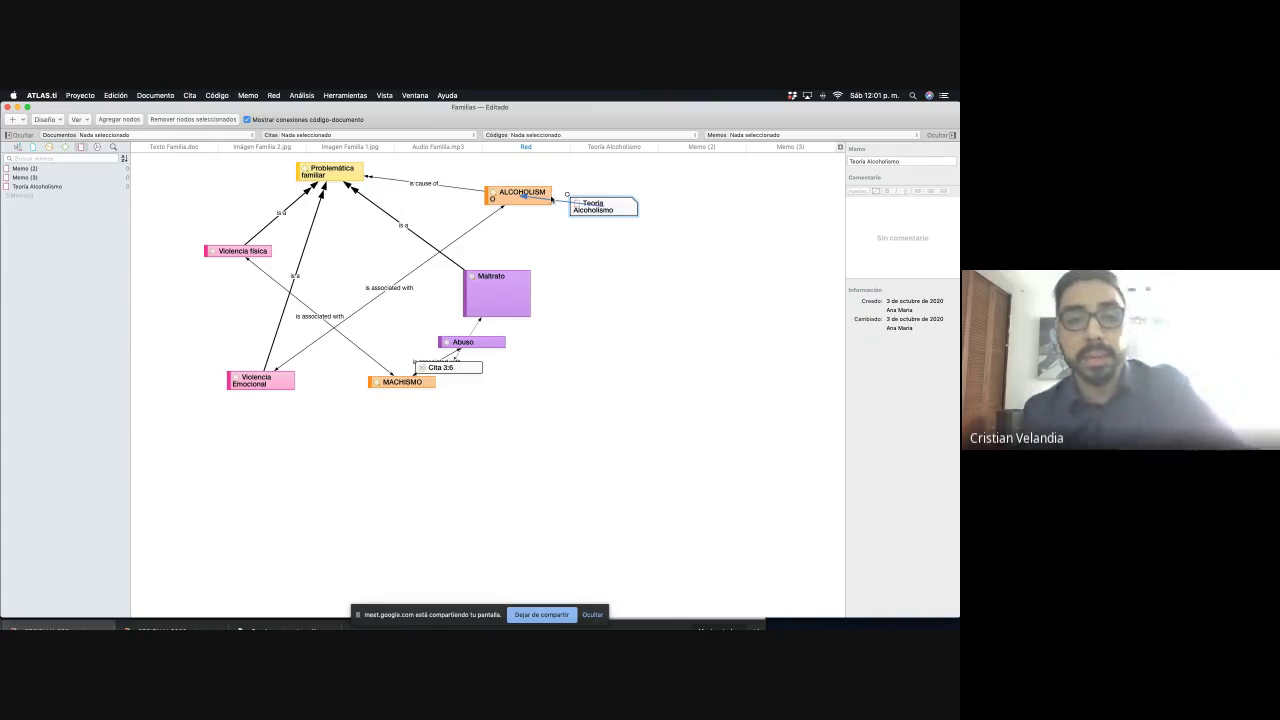
{"action": "left_click_drag", "start_coordinate": [549, 199], "coordinate": [549, 200]}
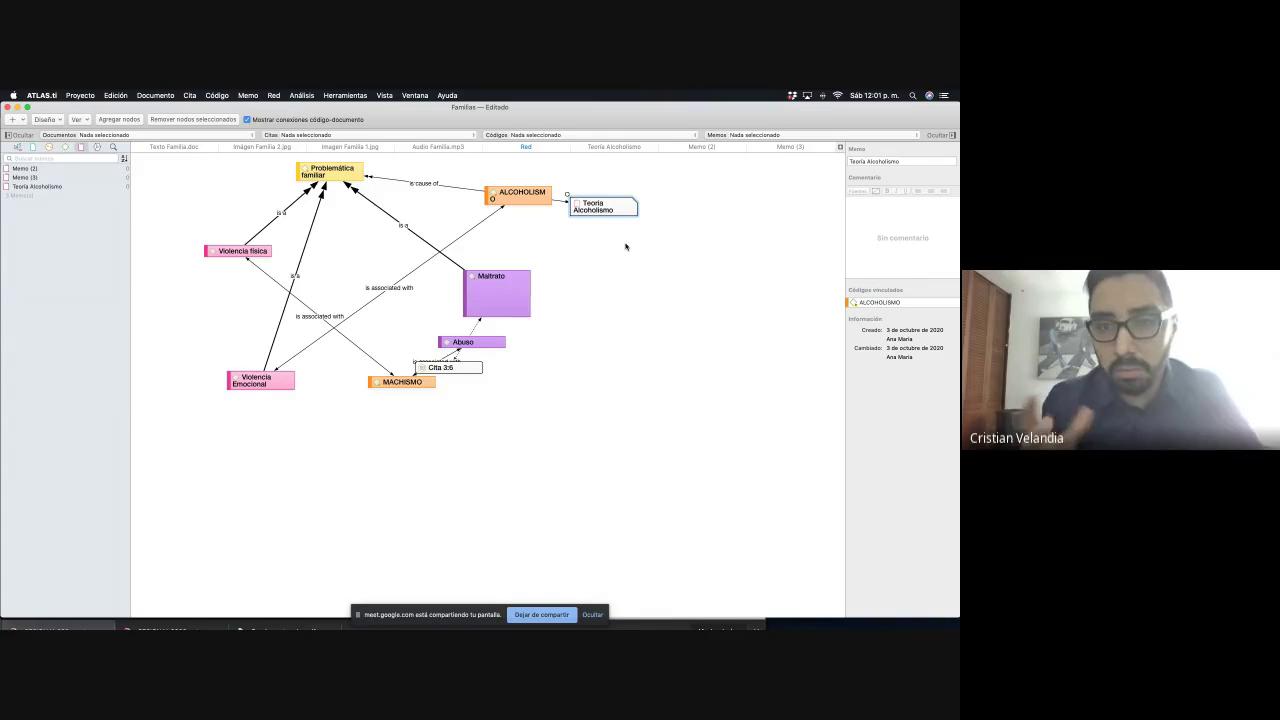
{"action": "left_click_drag", "start_coordinate": [597, 203], "coordinate": [599, 191]}
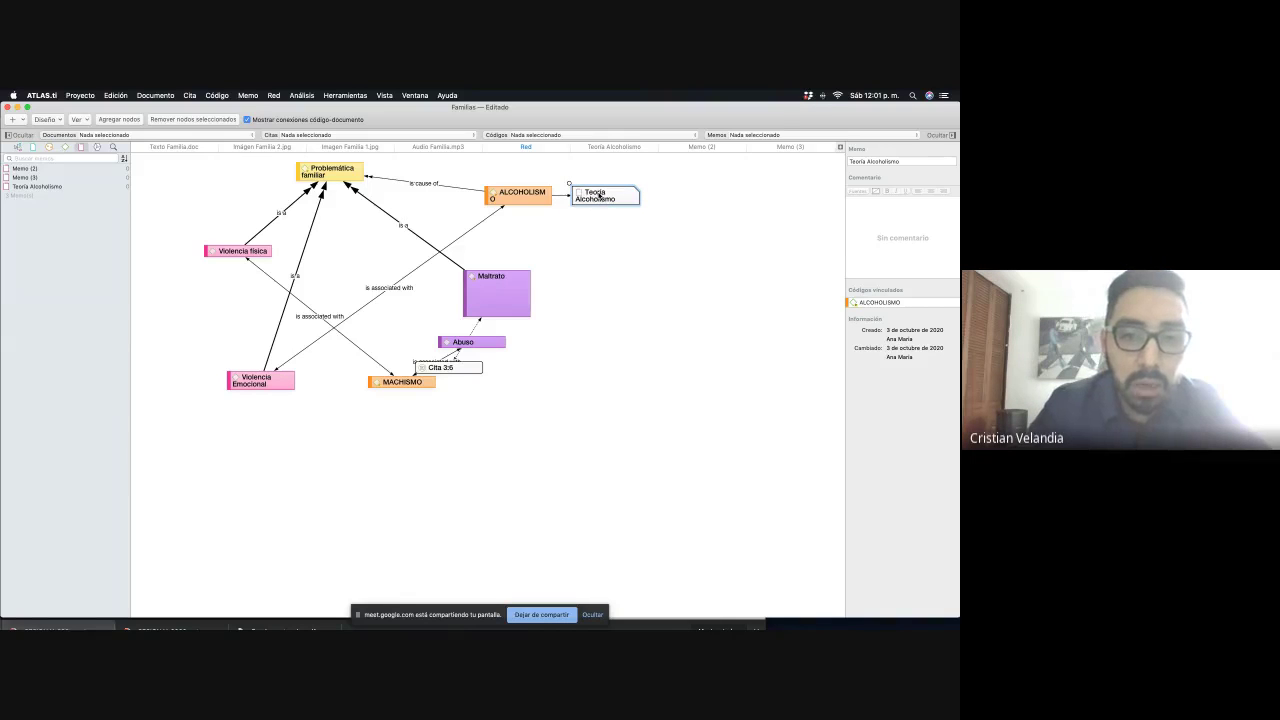
Open the comment pop-up of the Teoría Alcoholismo node to check its content, and close it
{"action": "double_click", "coordinate": [598, 196]}
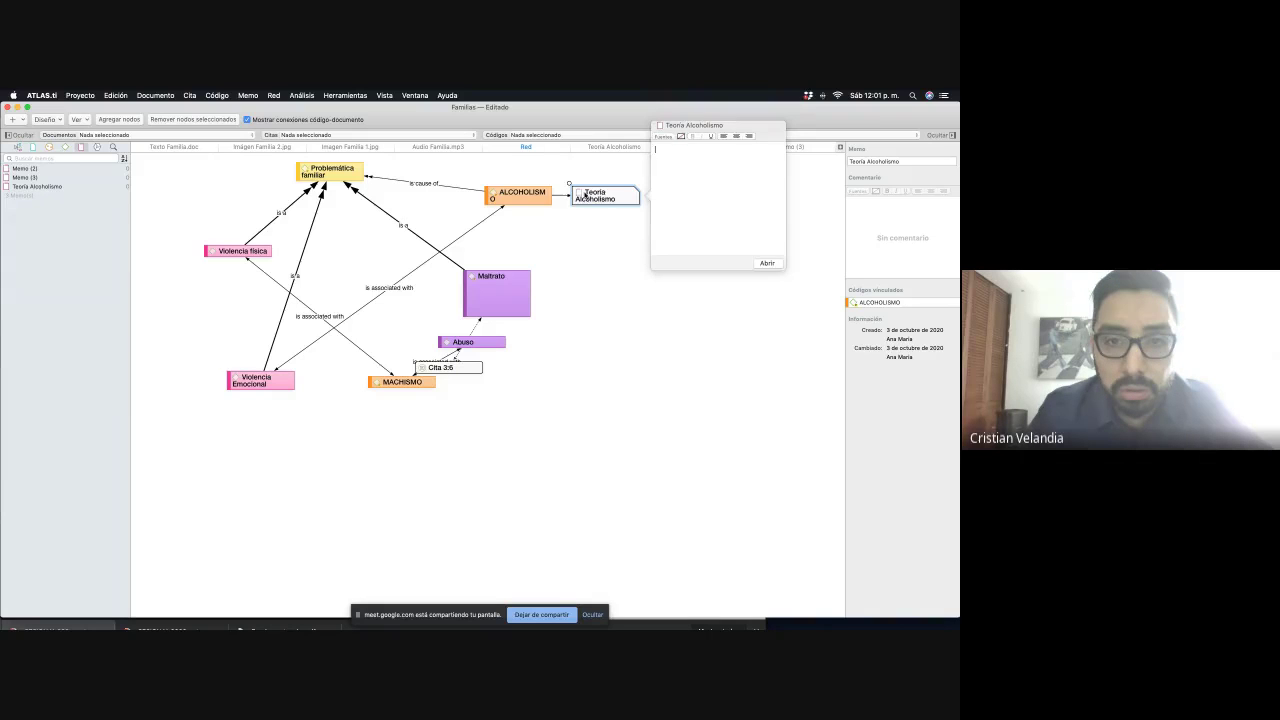
{"action": "left_click", "coordinate": [579, 196]}
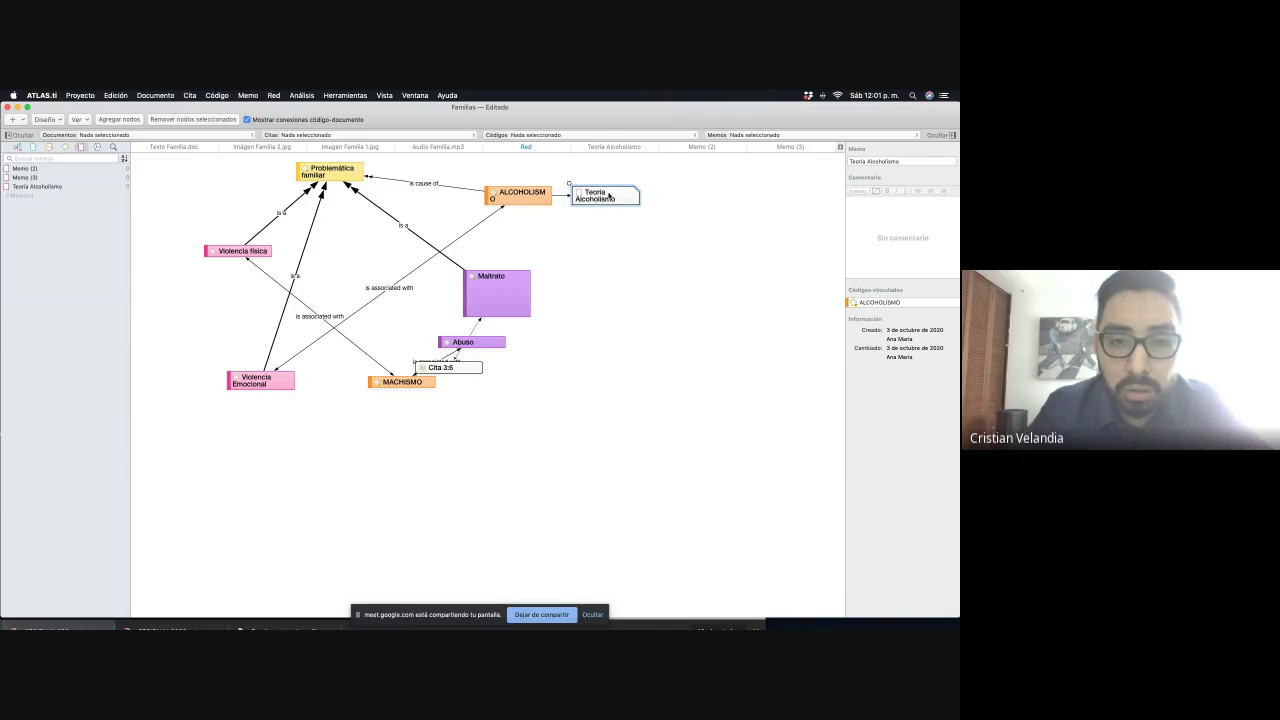
Turn on the comment display of the Teoría Alcoholismo node and enlarge the node to make room for the text
{"action": "right_click", "coordinate": [598, 198]}
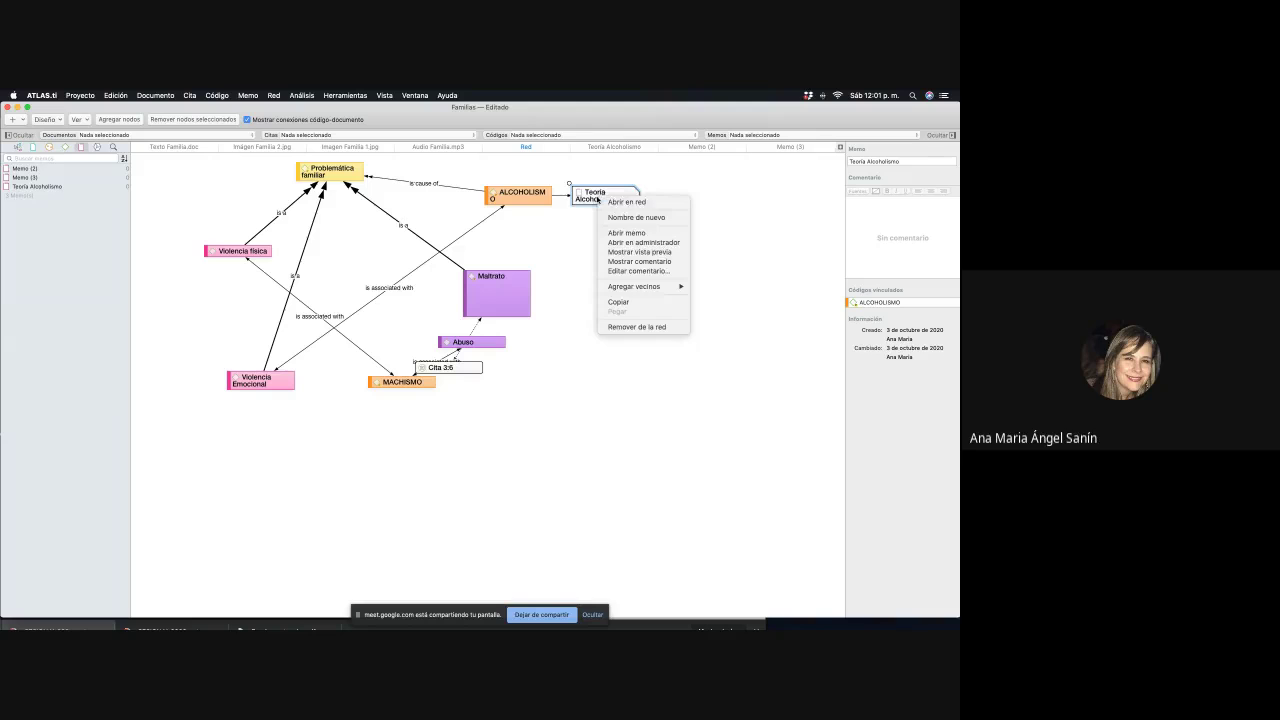
{"action": "left_click", "coordinate": [629, 262]}
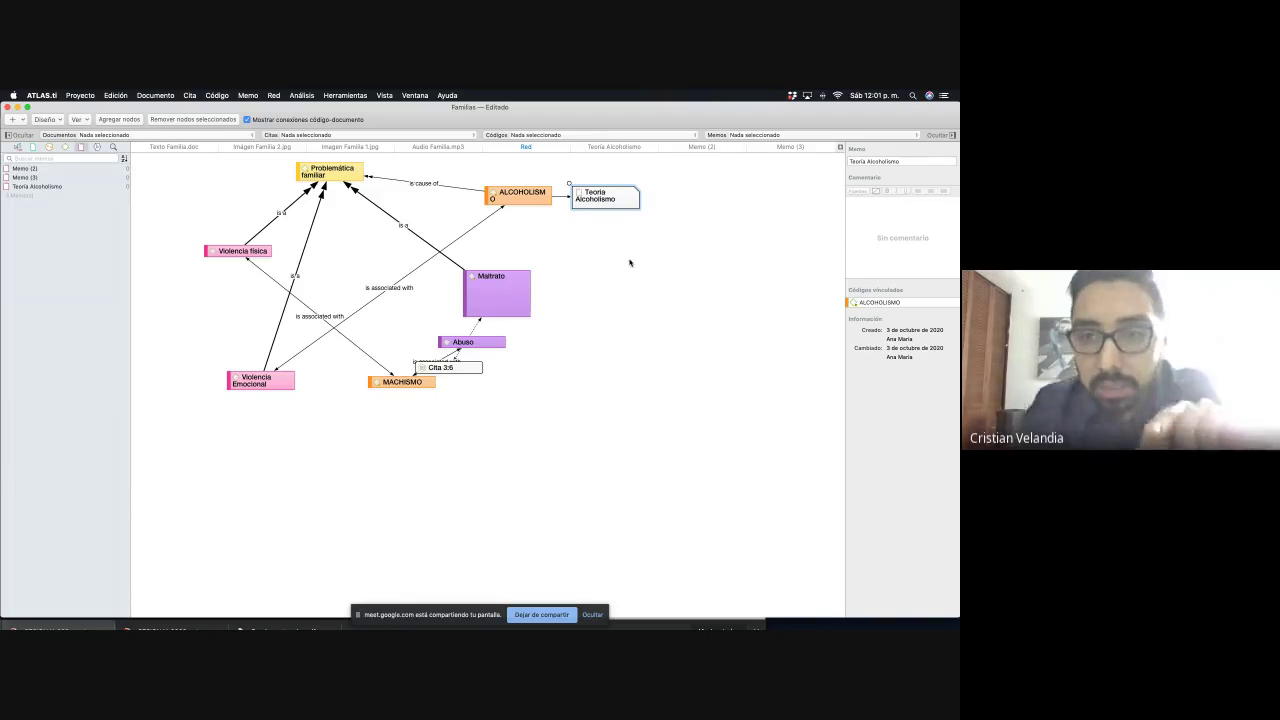
{"action": "left_click_drag", "start_coordinate": [638, 212], "coordinate": [663, 261]}
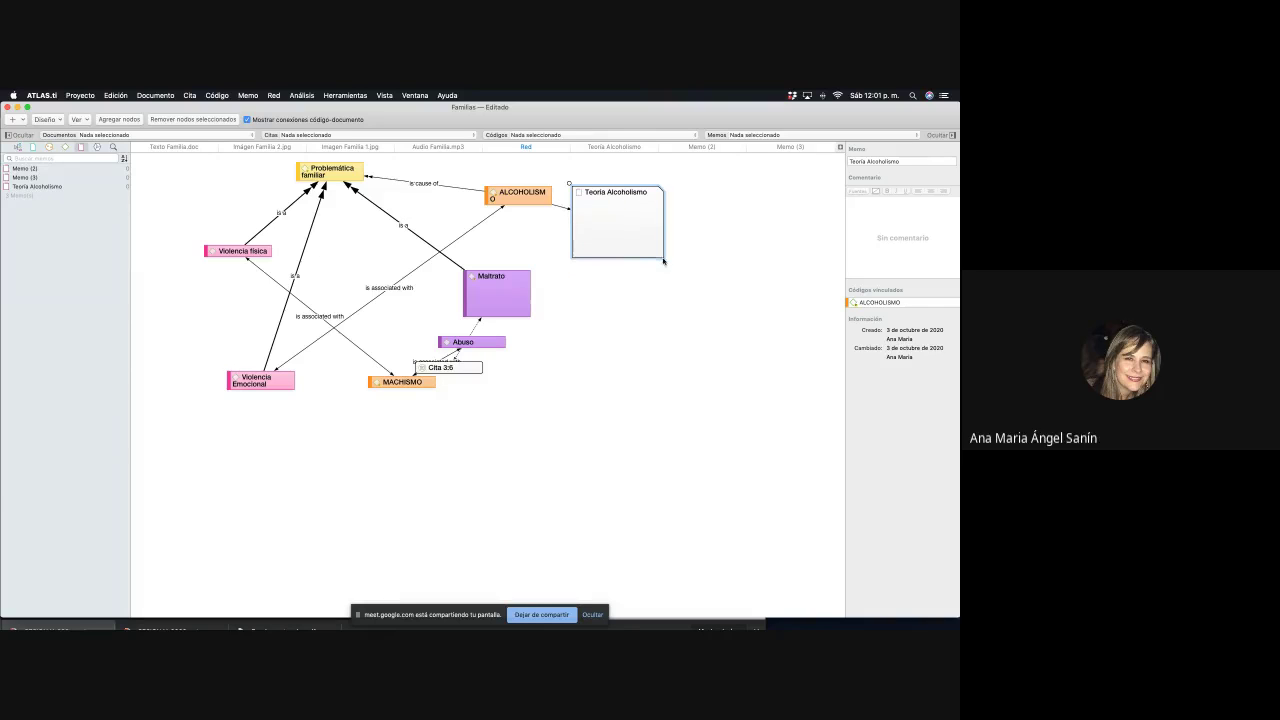
{"action": "double_click", "coordinate": [597, 194]}
{"action": "key", "text": "Return"}
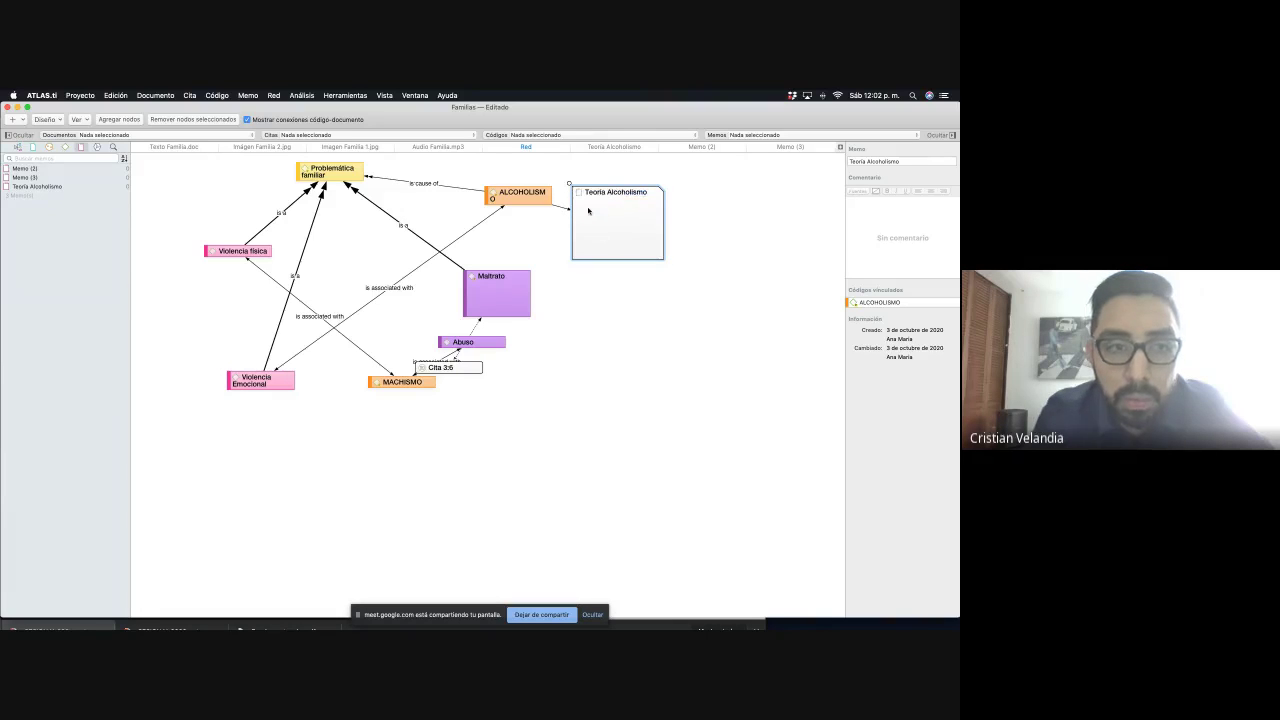
{"action": "triple_click", "coordinate": [582, 195]}
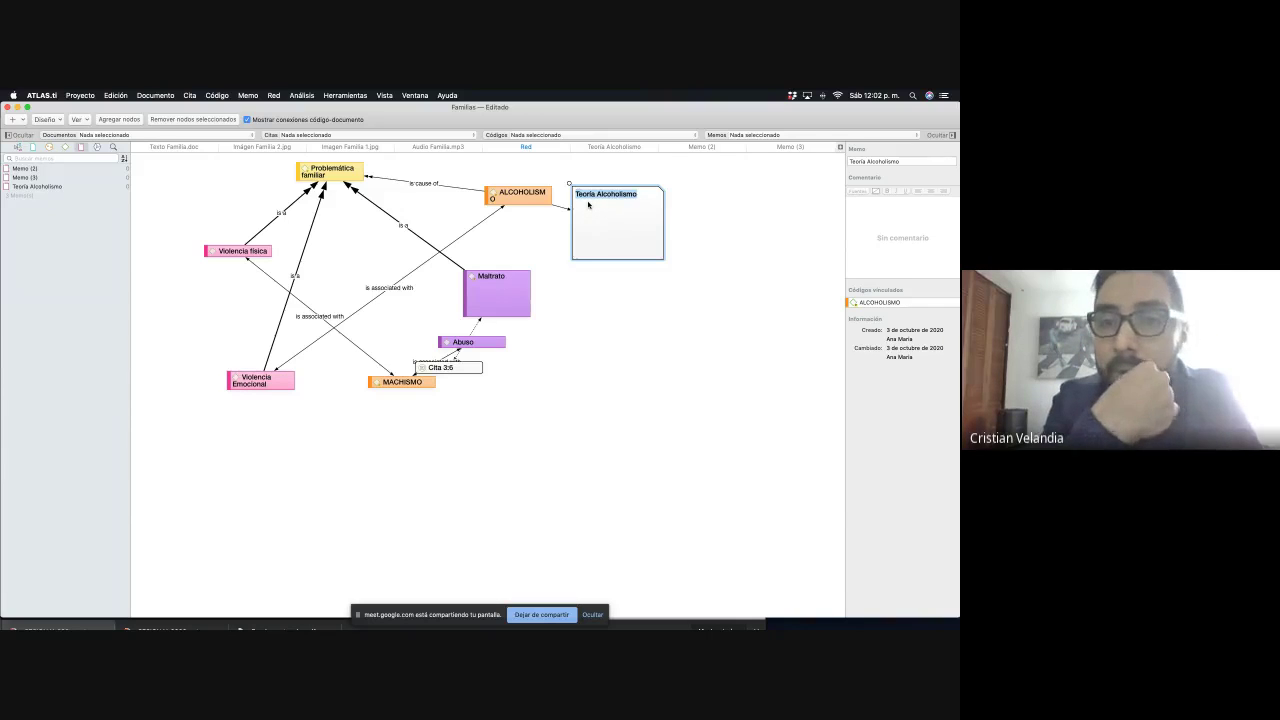
Open the Teoría Alcoholismo memo and copy its whole text into the memo's comment
{"action": "left_click", "coordinate": [37, 187]}
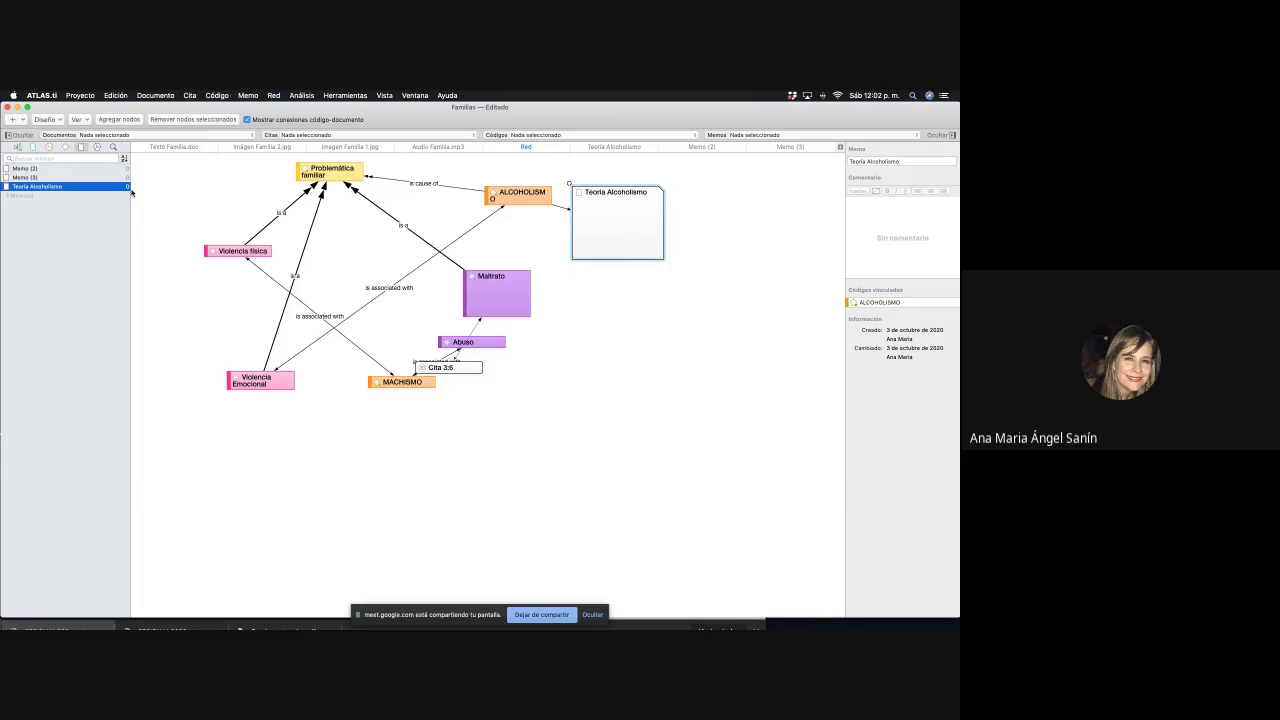
{"action": "double_click", "coordinate": [29, 189]}
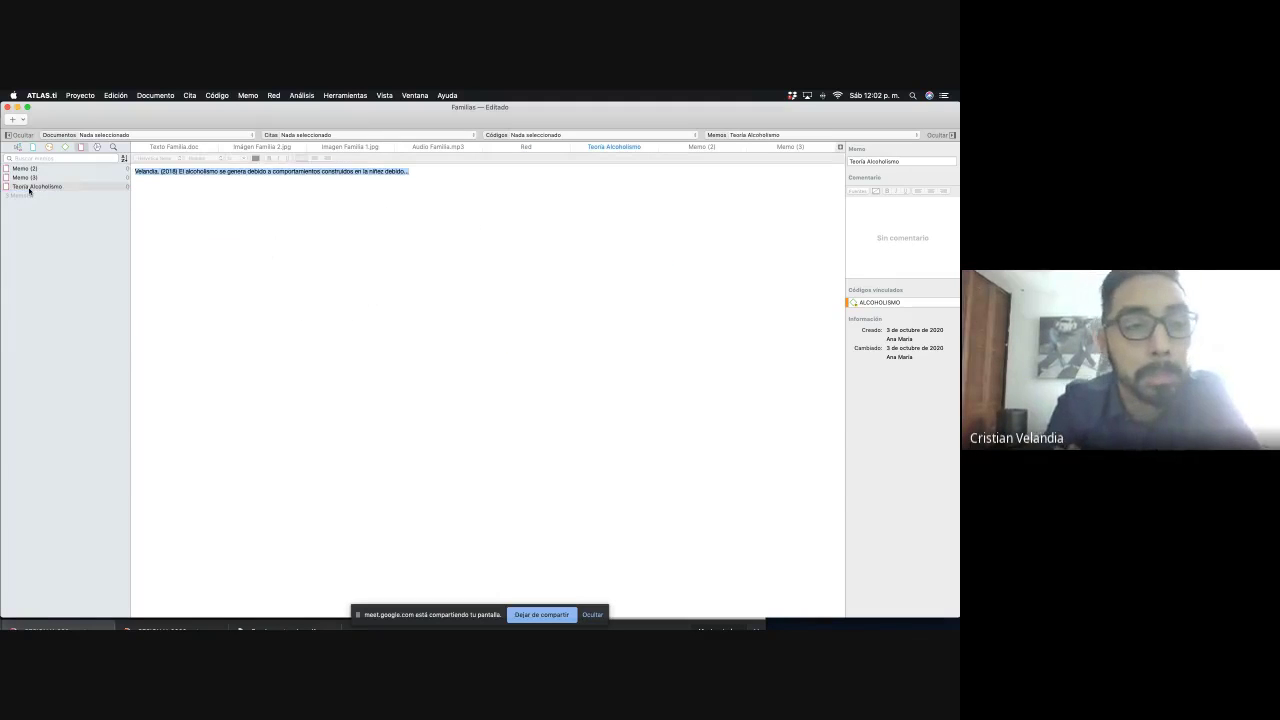
{"action": "left_click", "coordinate": [347, 186]}
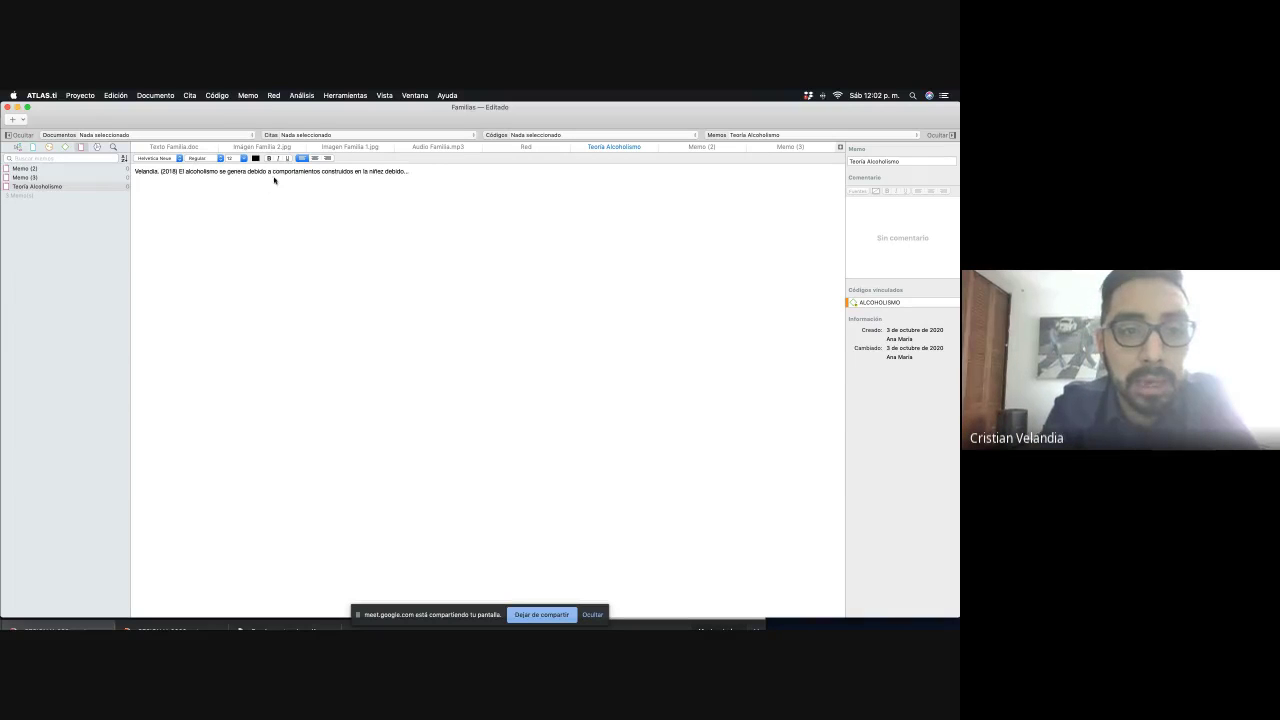
{"action": "left_click_drag", "start_coordinate": [425, 172], "coordinate": [132, 172]}
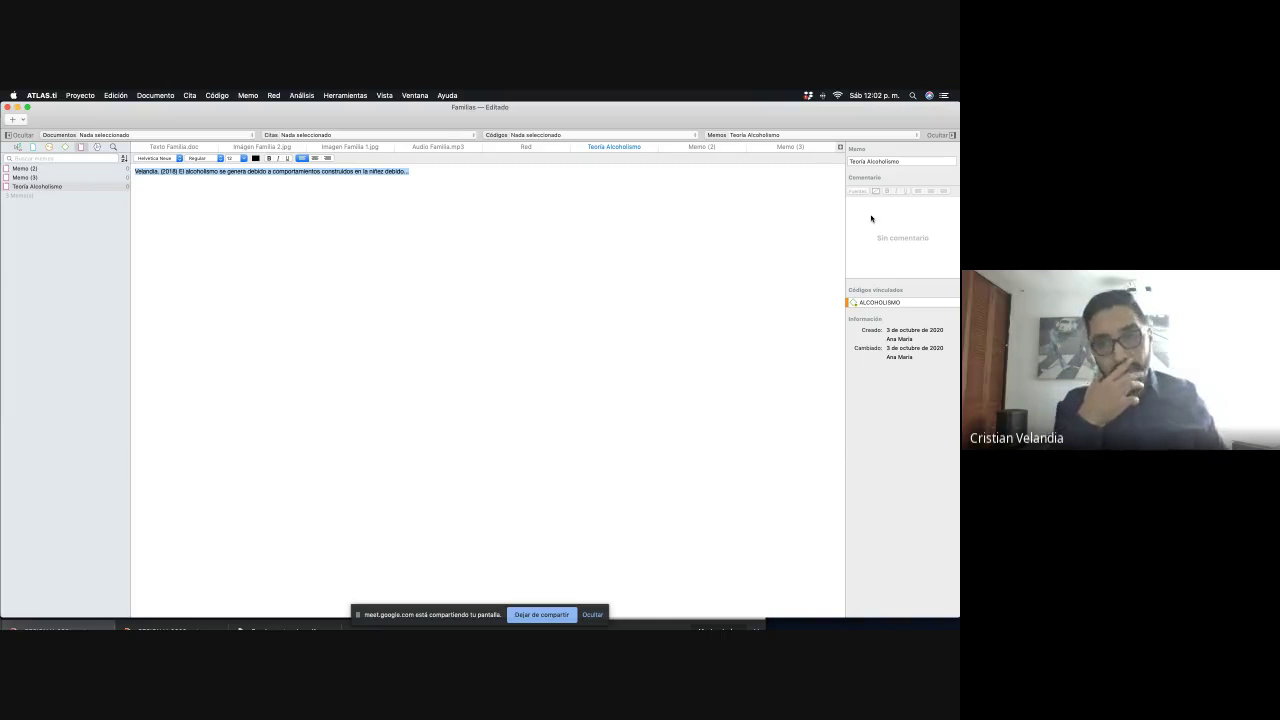
{"action": "key", "text": "super+c"}
{"action": "left_click", "coordinate": [871, 216]}
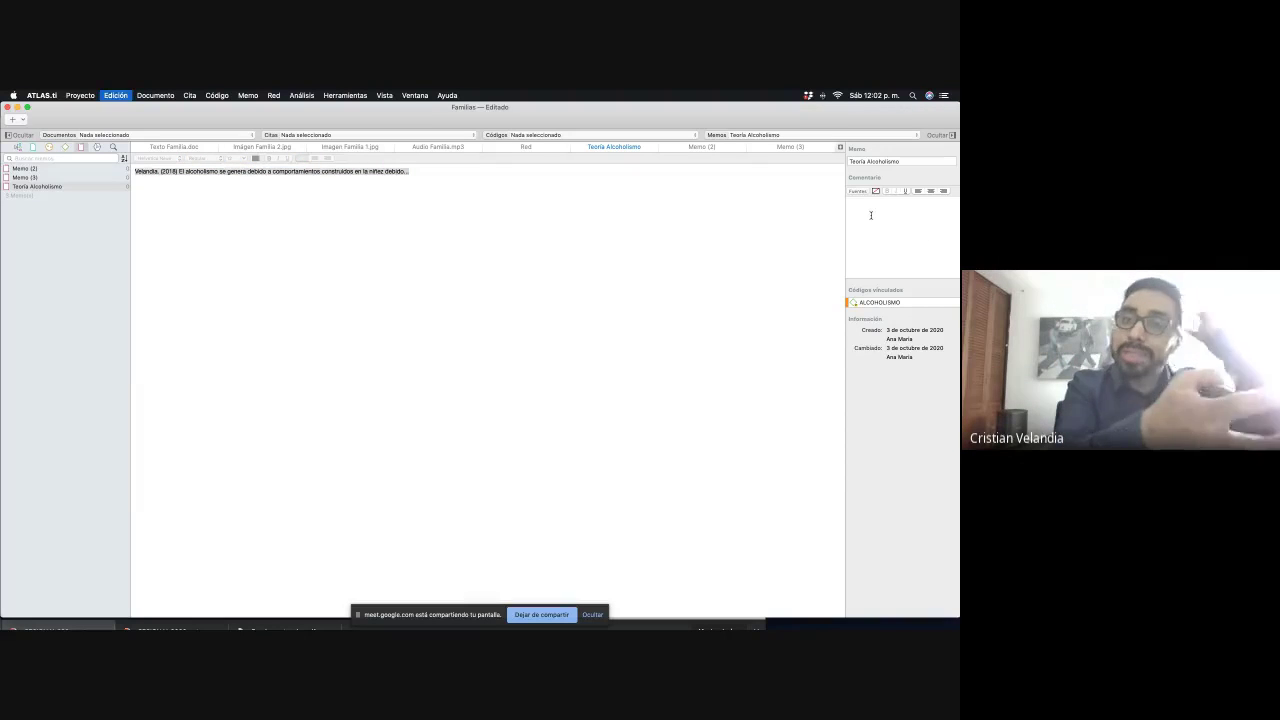
{"action": "key", "text": "super+v"}
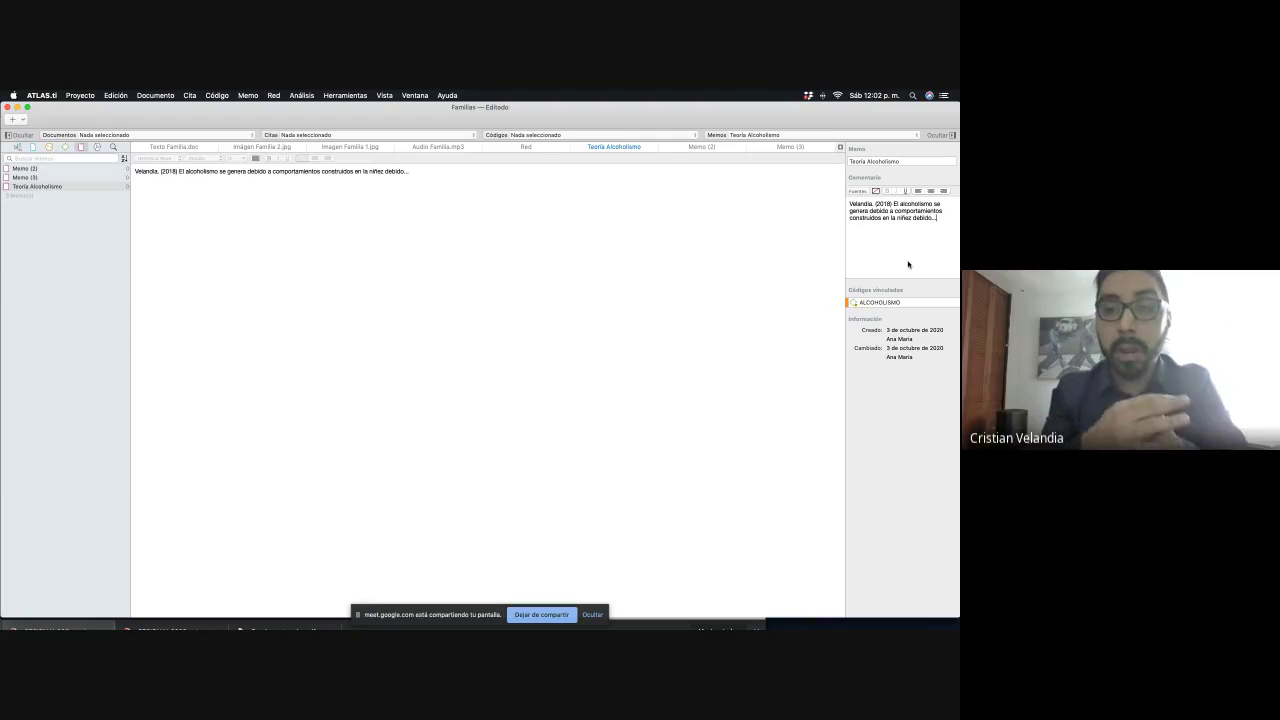
Reopen the network Red, shorten the Teoría Alcoholismo node to fit its comment, and move it level with ALCOHOLISMO
{"action": "mouse_move", "coordinate": [780, 620]}
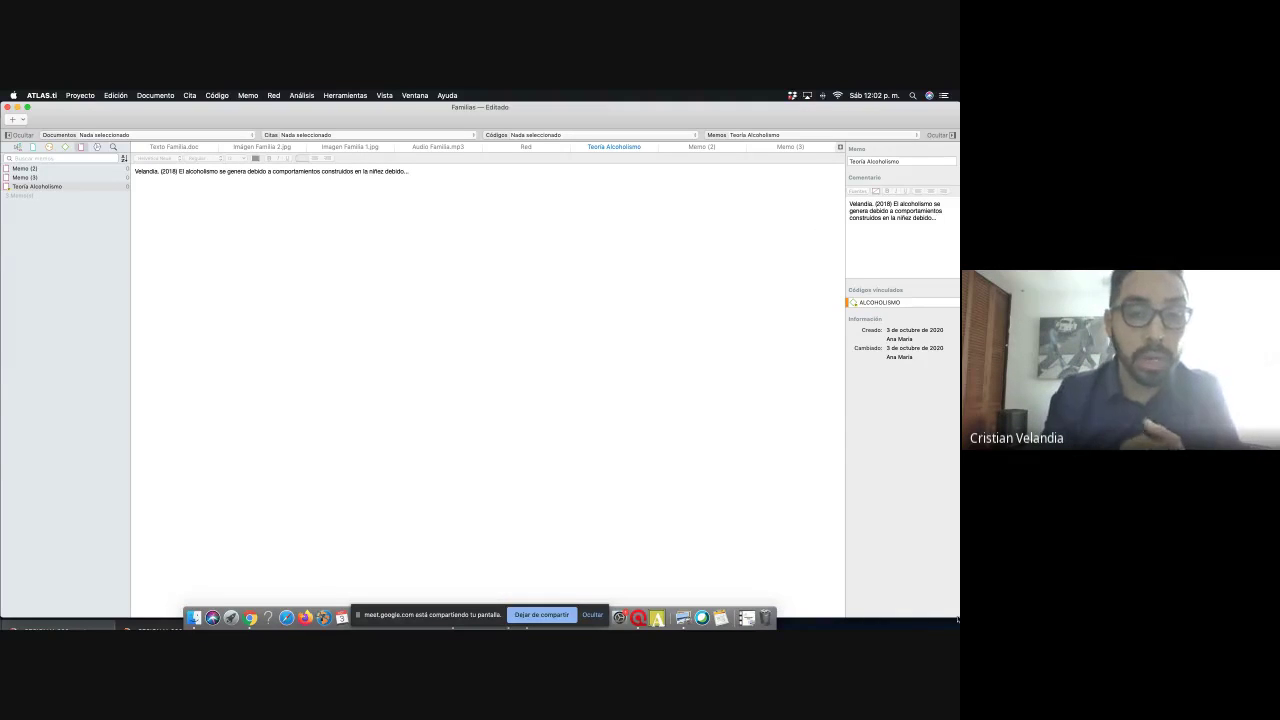
{"action": "mouse_move", "coordinate": [957, 620]}
{"action": "left_mouse_down"}
{"action": "mouse_move", "coordinate": [948, 574]}
{"action": "mouse_move", "coordinate": [944, 598]}
{"action": "left_mouse_up"}
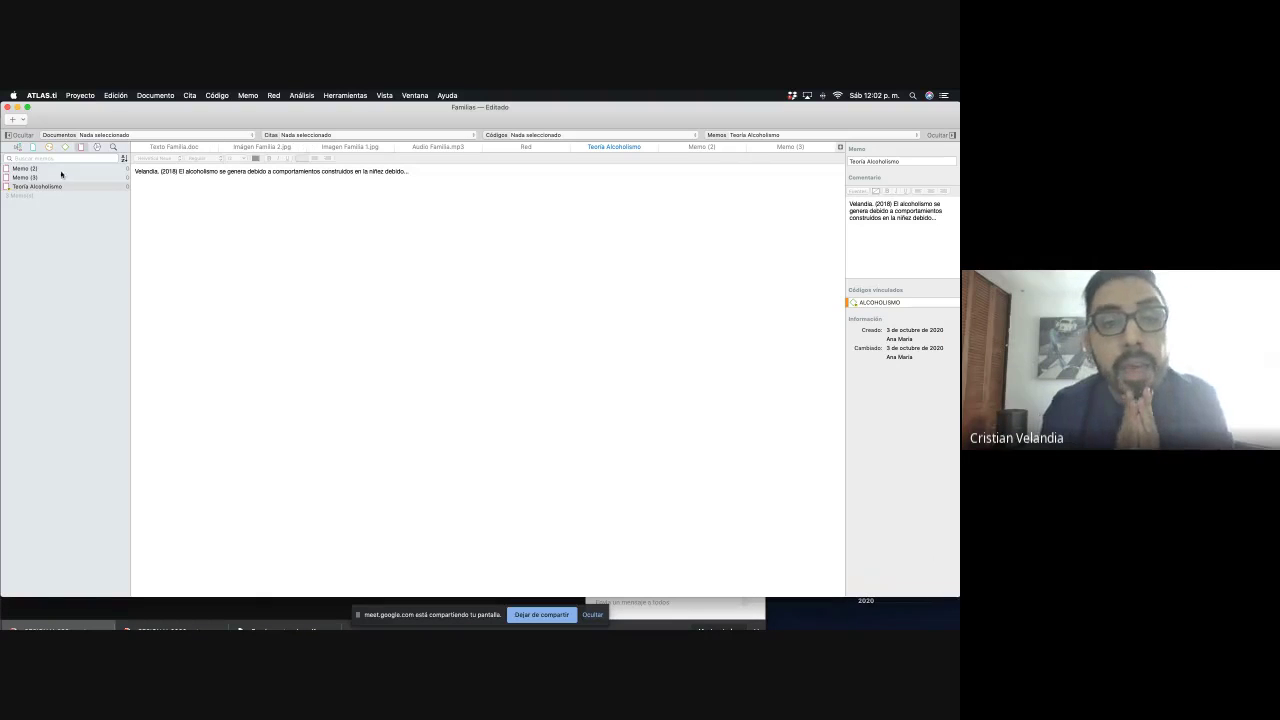
{"action": "left_click", "coordinate": [98, 148]}
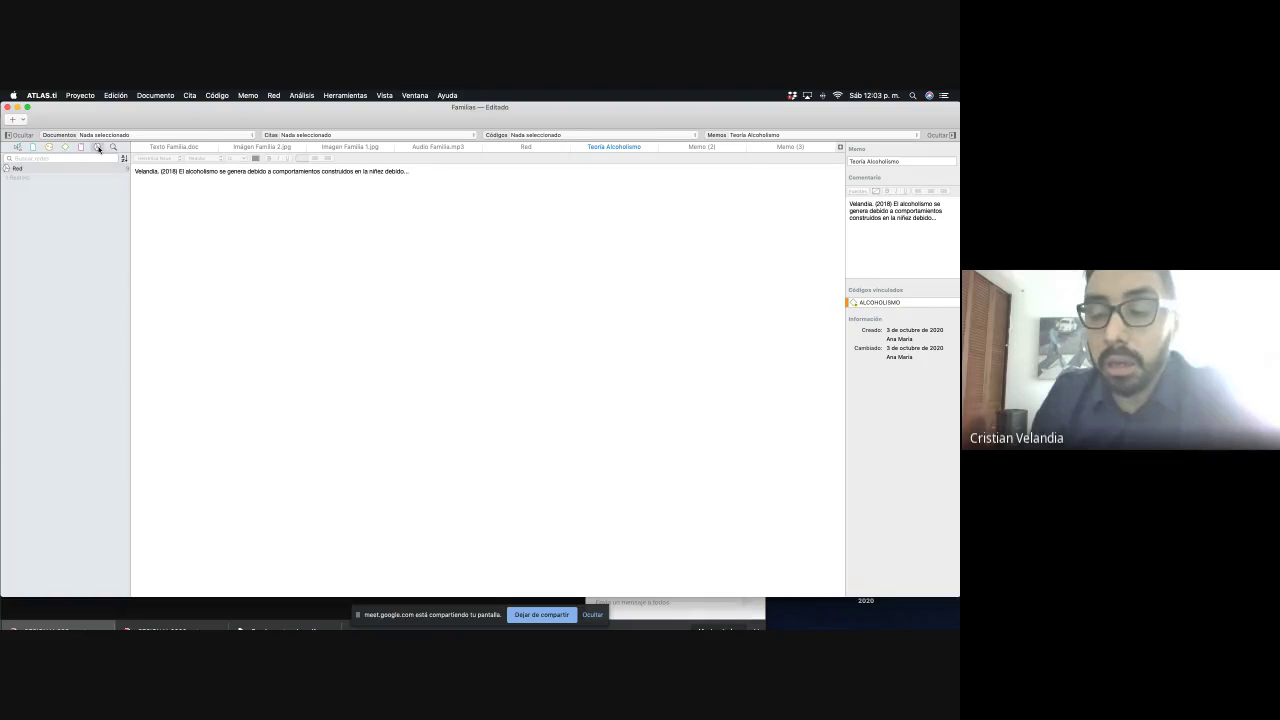
{"action": "double_click", "coordinate": [45, 170]}
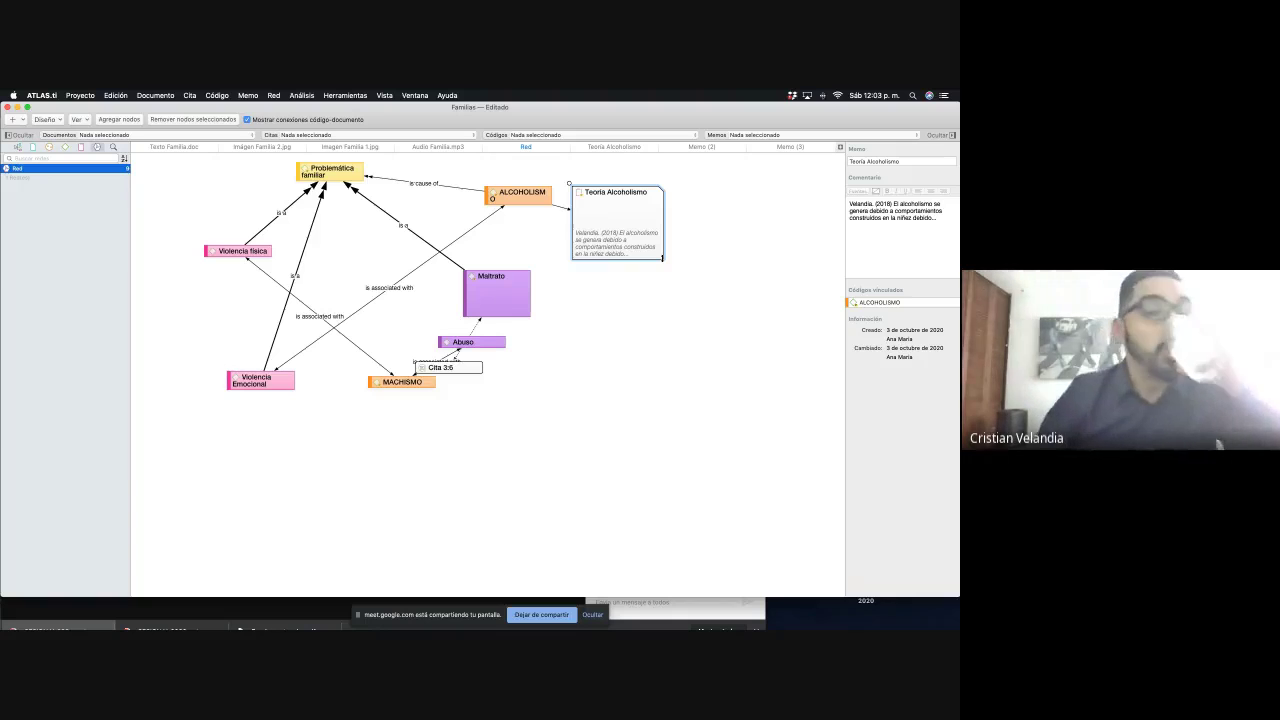
{"action": "left_click_drag", "start_coordinate": [661, 258], "coordinate": [661, 232]}
{"action": "left_click", "coordinate": [655, 263]}
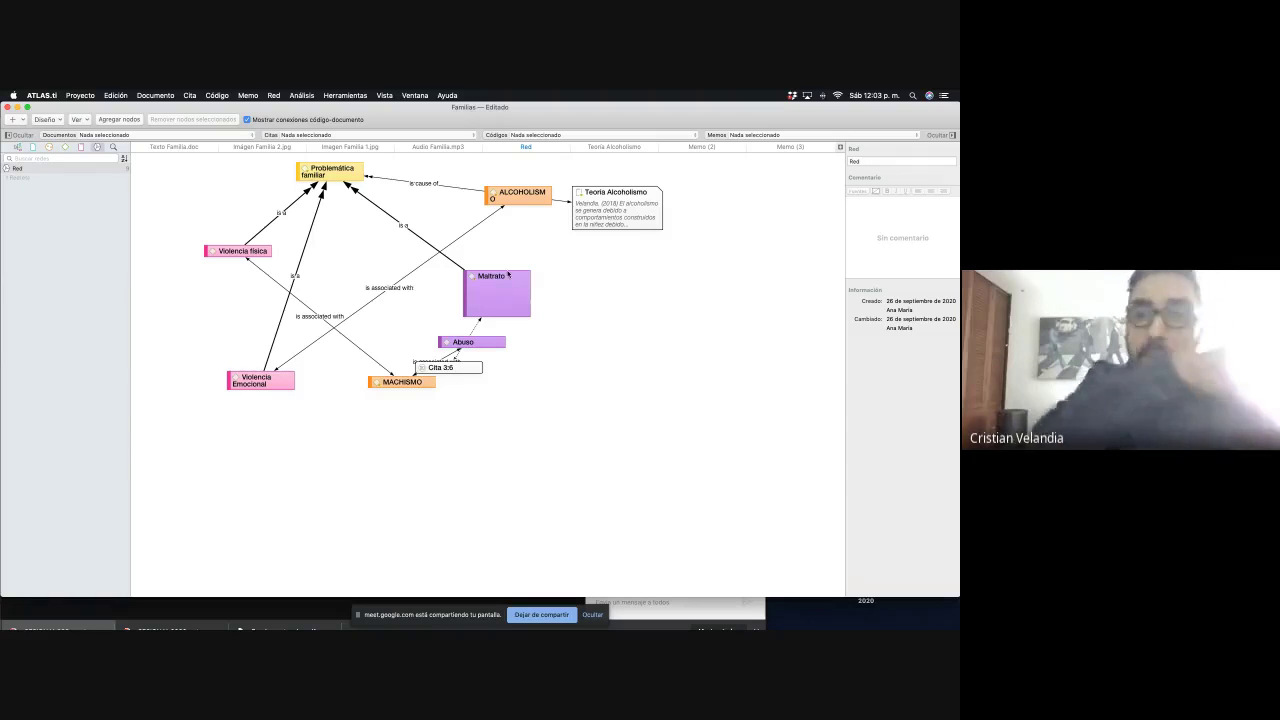
{"action": "left_click_drag", "start_coordinate": [601, 204], "coordinate": [601, 191]}
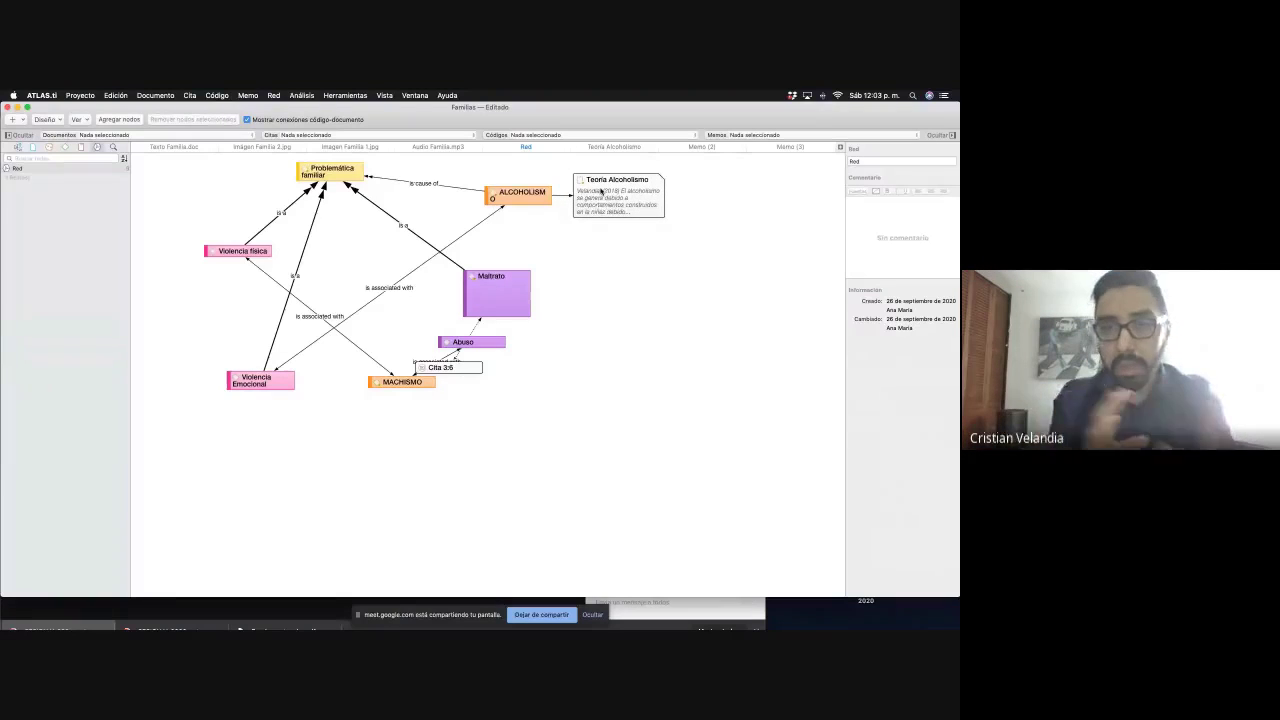
Stop sharing the Mac screen and switch to the Familias Investigacion project in ATLAS.ti on Windows
{"action": "left_click", "coordinate": [547, 620]}
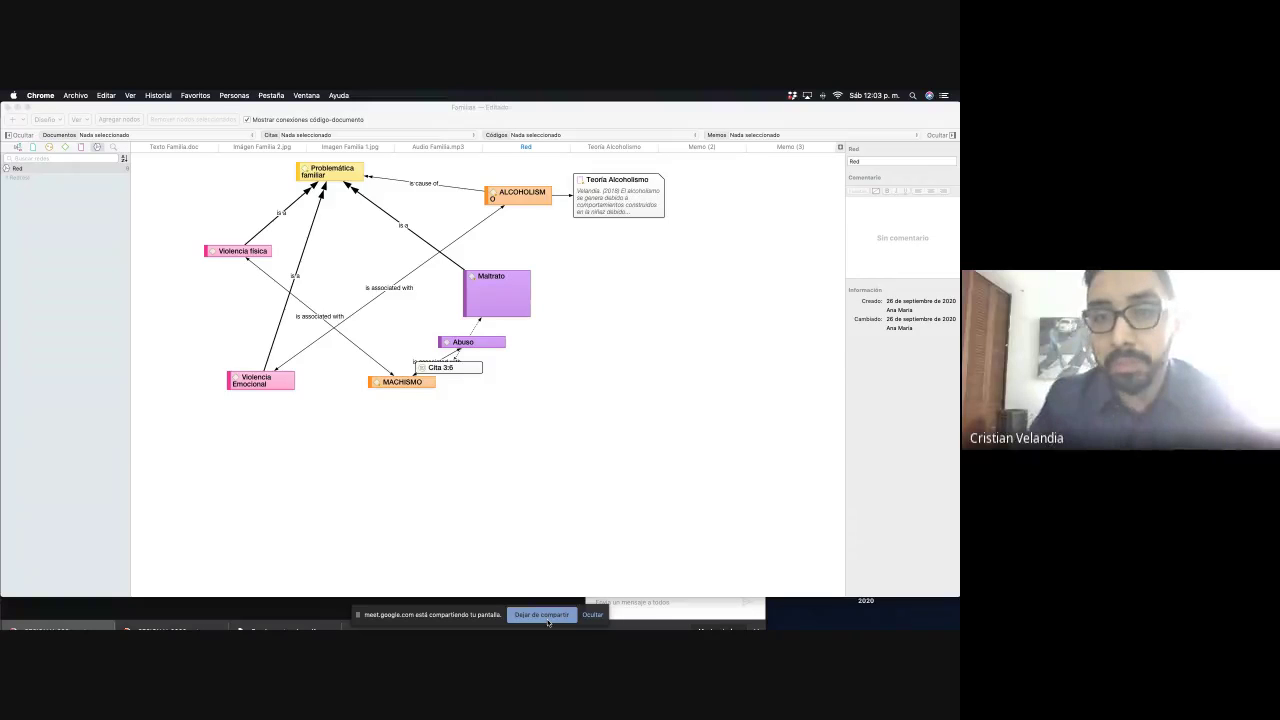
{"action": "left_click", "coordinate": [547, 620]}
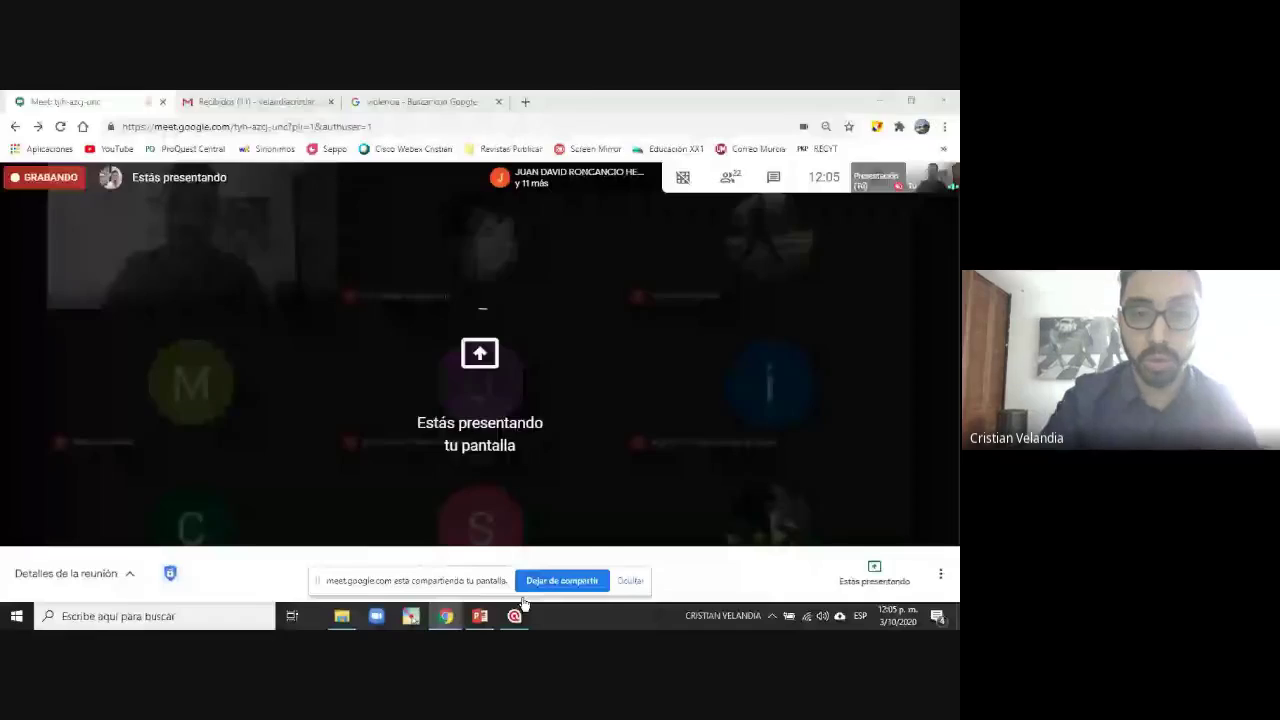
{"action": "left_click", "coordinate": [515, 614]}
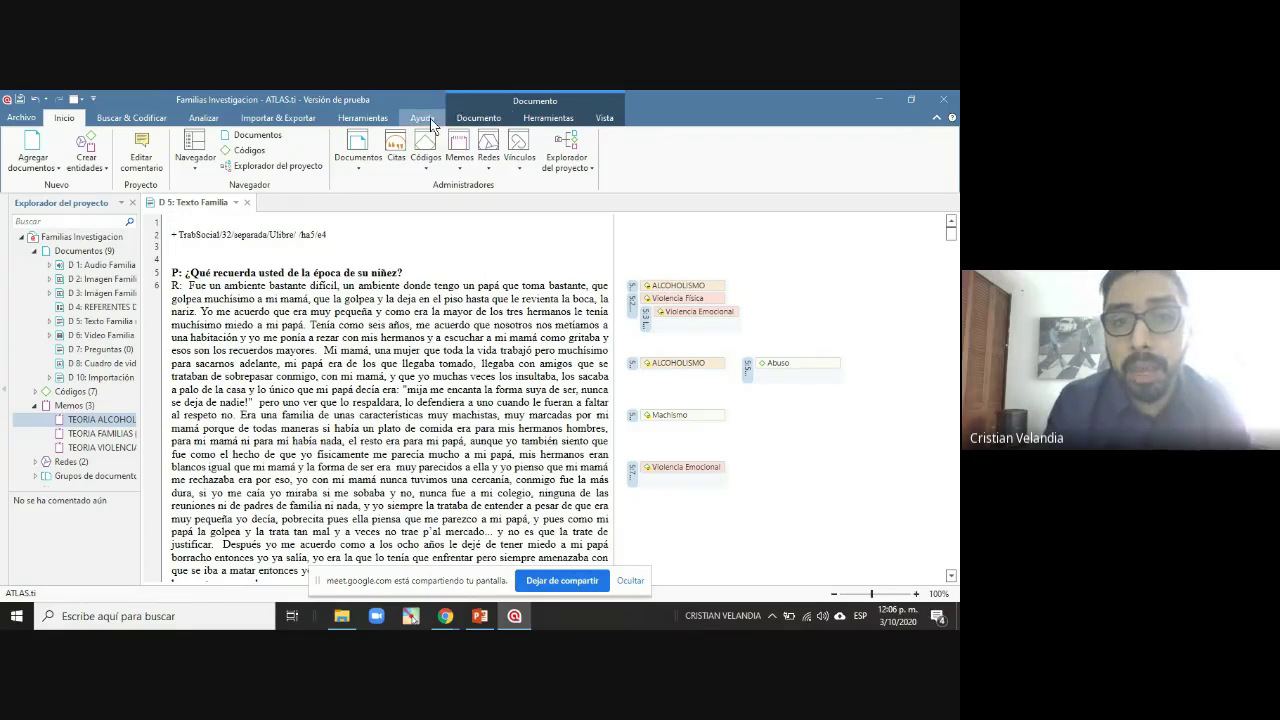
{"action": "left_click", "coordinate": [206, 118]}
{"action": "left_click", "coordinate": [246, 118]}
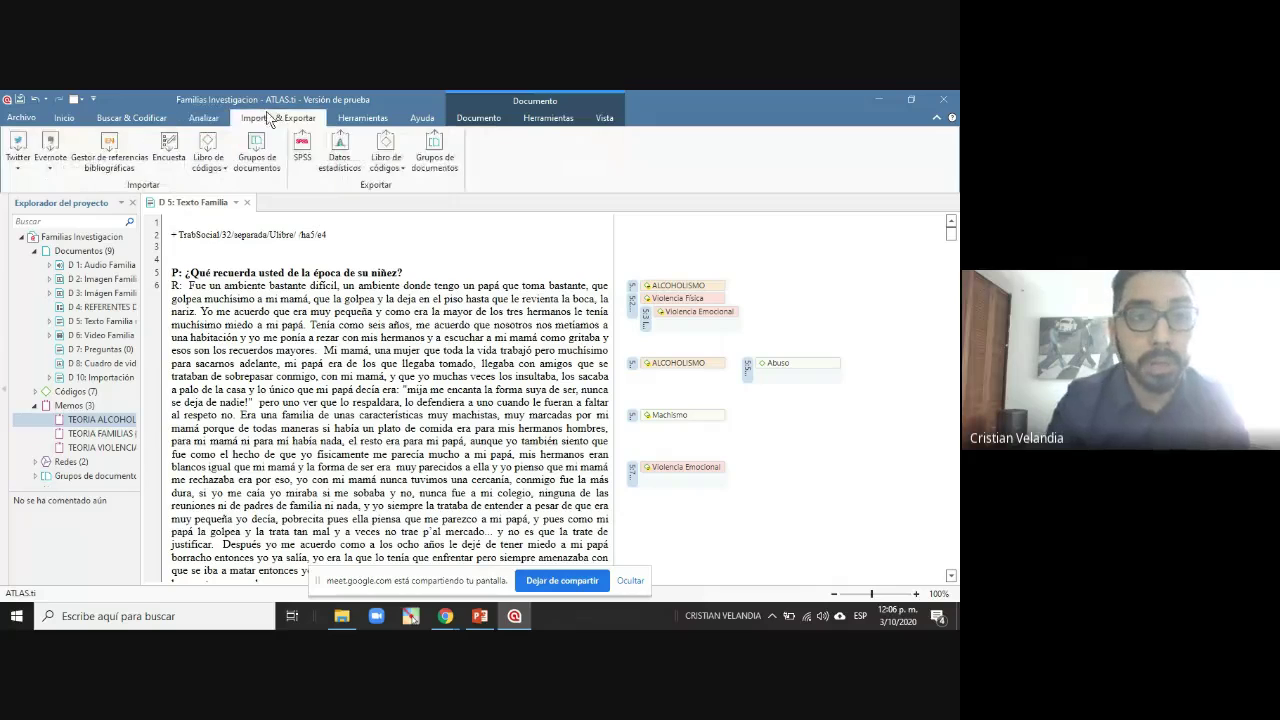
{"action": "left_click", "coordinate": [62, 119]}
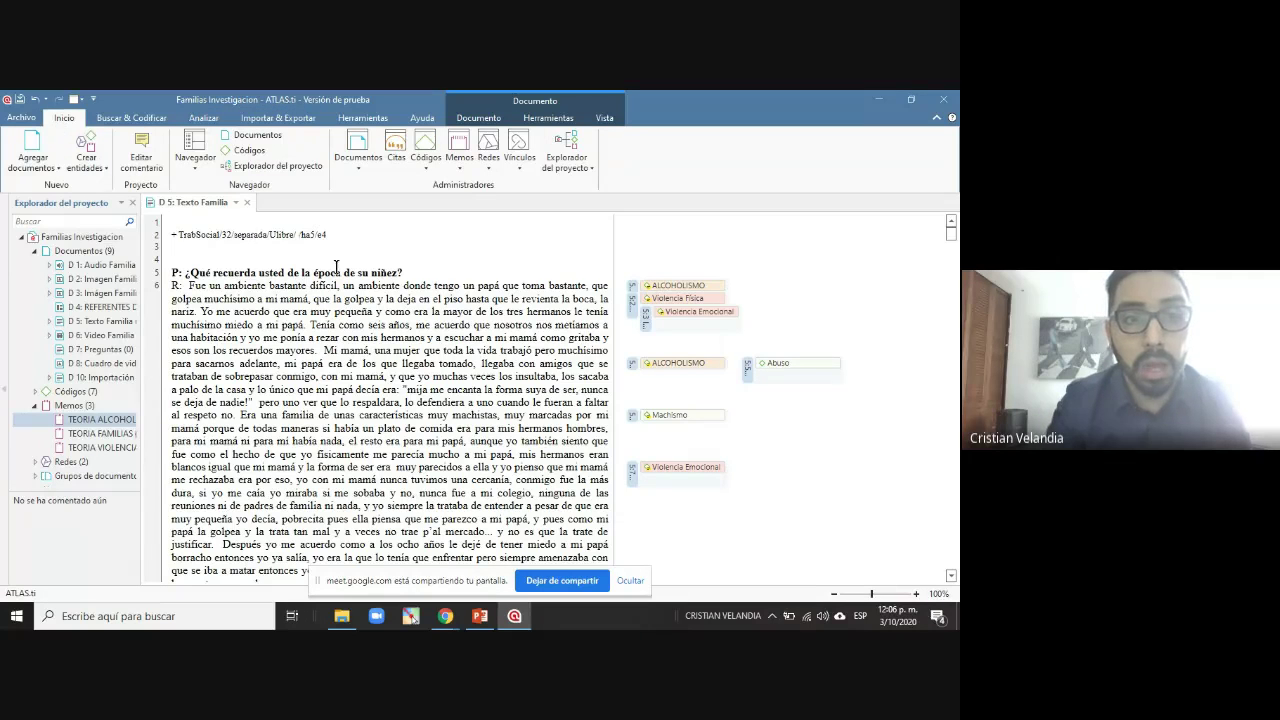
{"action": "left_click", "coordinate": [529, 116]}
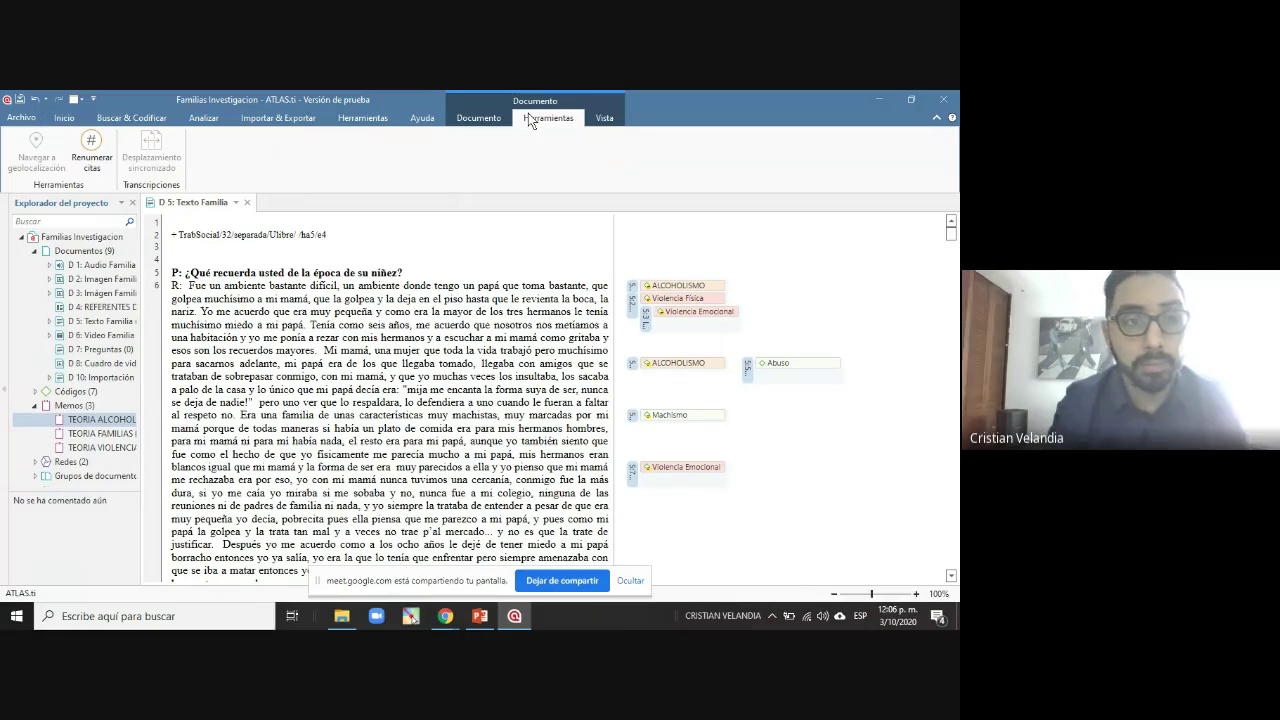
{"action": "left_click", "coordinate": [604, 118]}
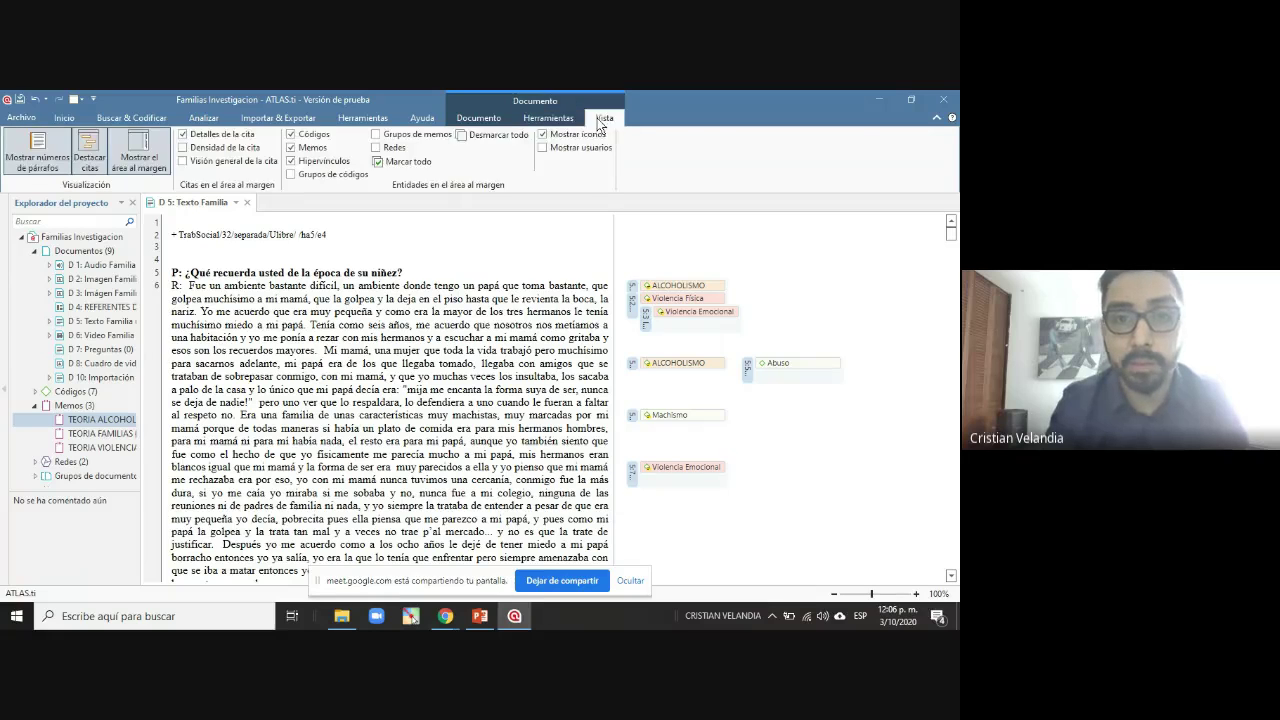
Create a word cloud from the document D 5: Texto Familia
{"action": "left_click", "coordinate": [496, 115]}
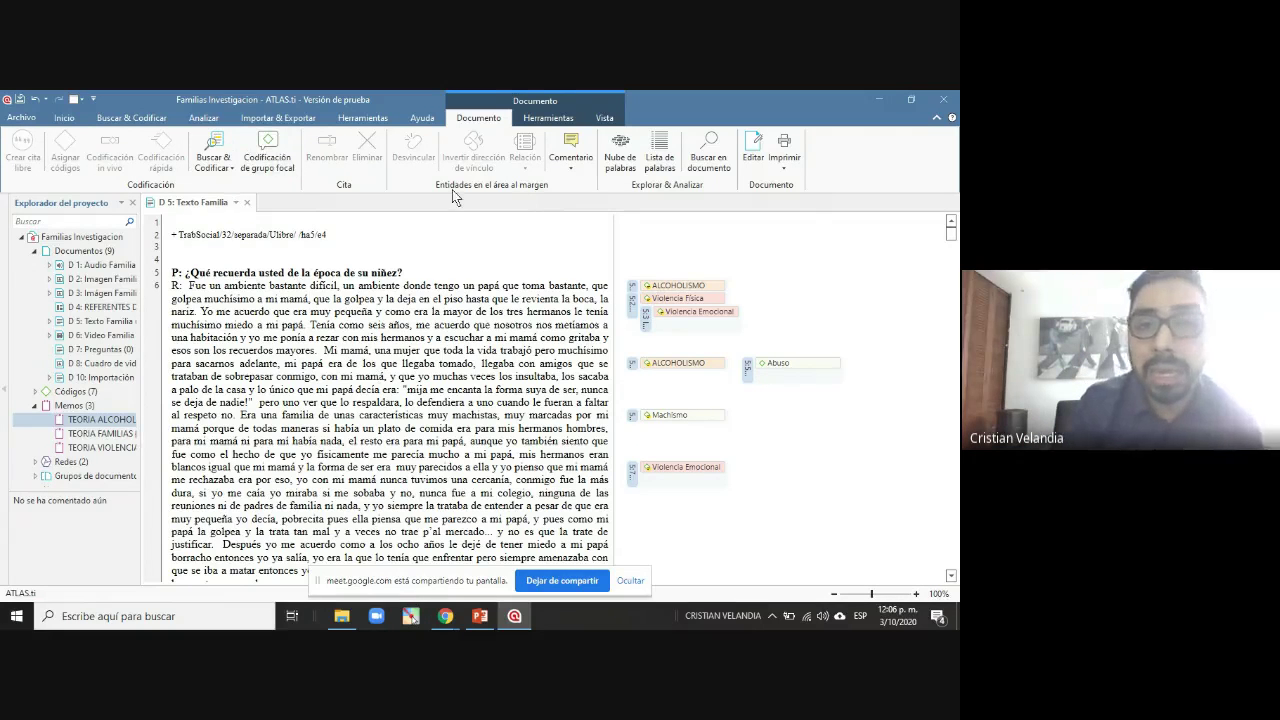
{"action": "left_click", "coordinate": [620, 147]}
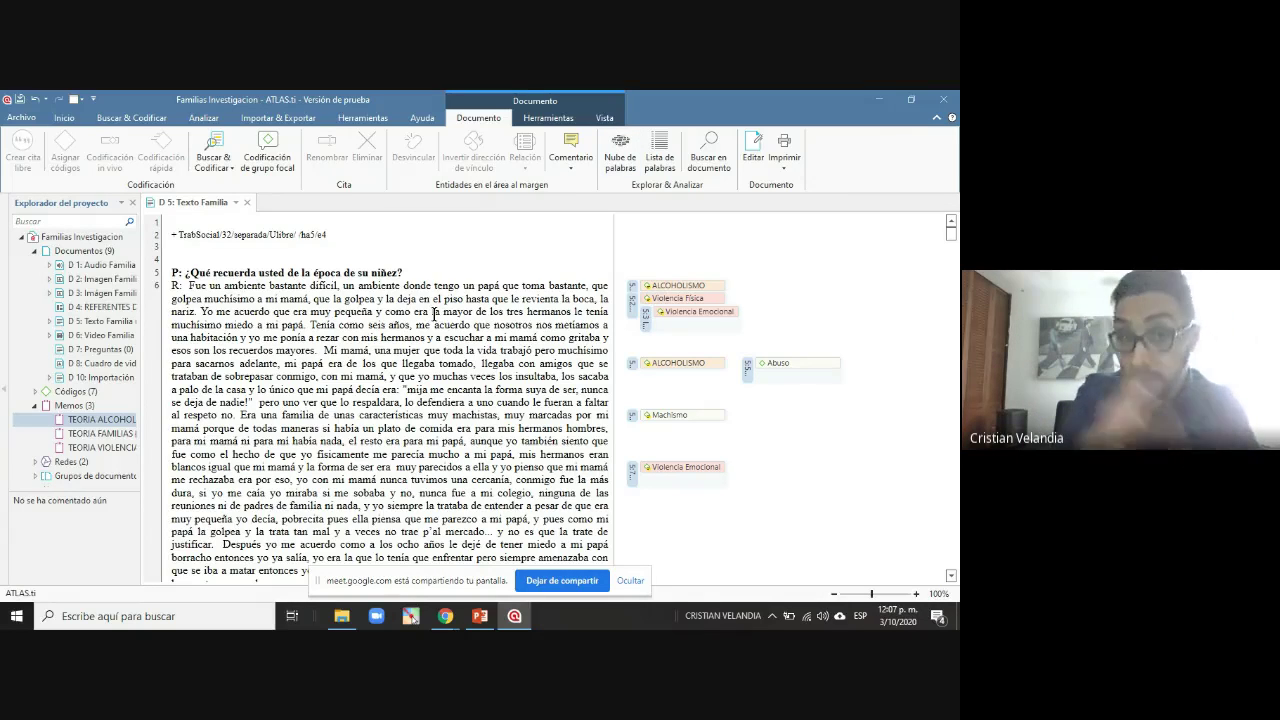
{"action": "left_click", "coordinate": [616, 148]}
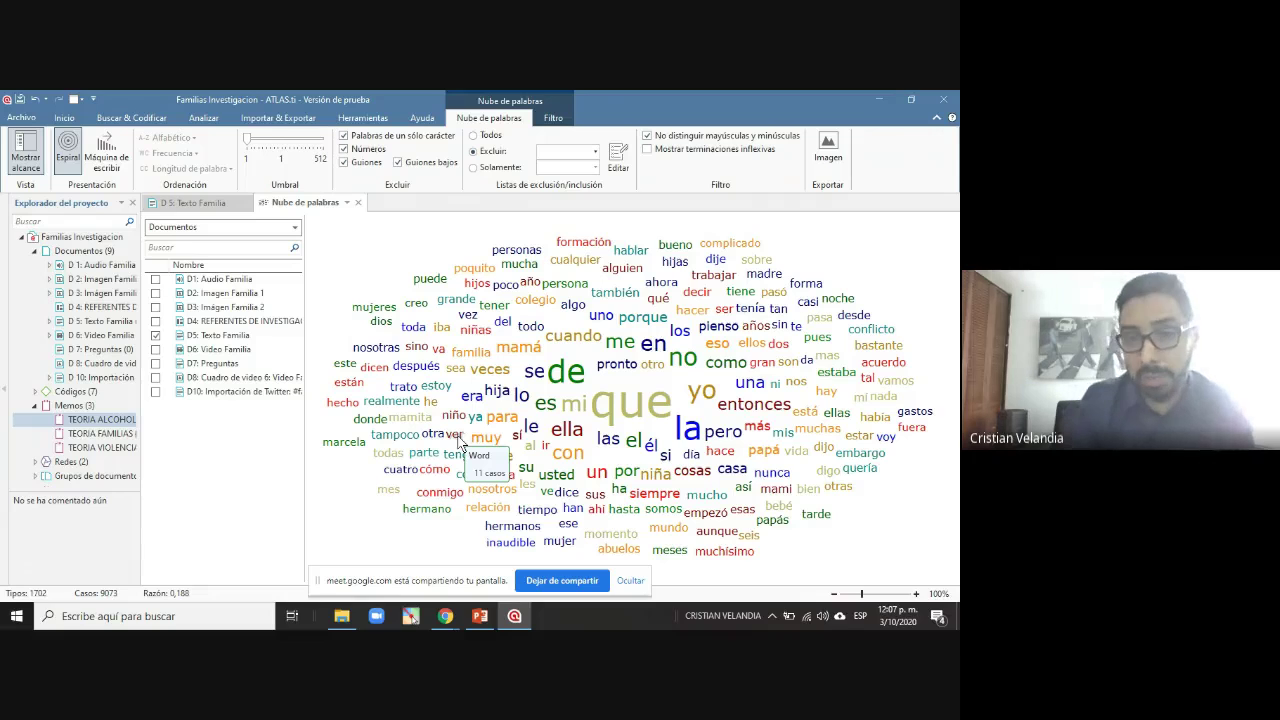
Remove the words "que", "la", "de" and "entonces" from the word cloud
{"action": "mouse_move", "coordinate": [613, 400]}
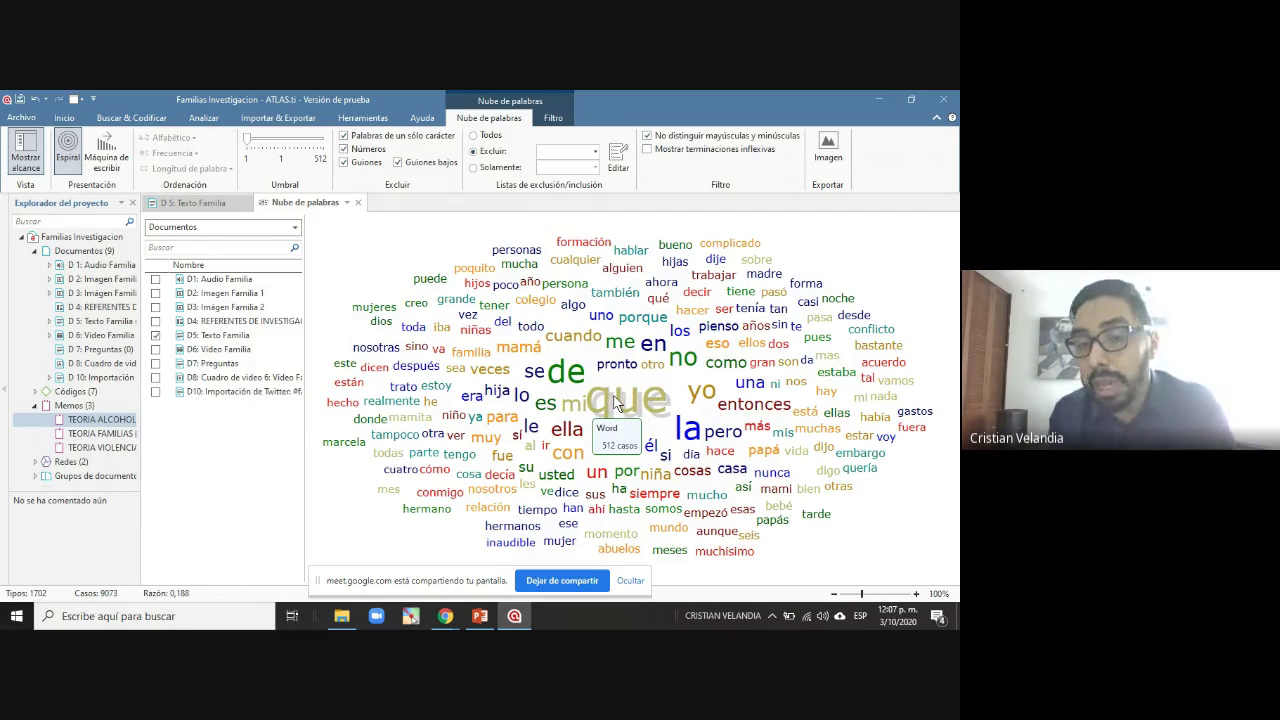
{"action": "right_click", "coordinate": [628, 398]}
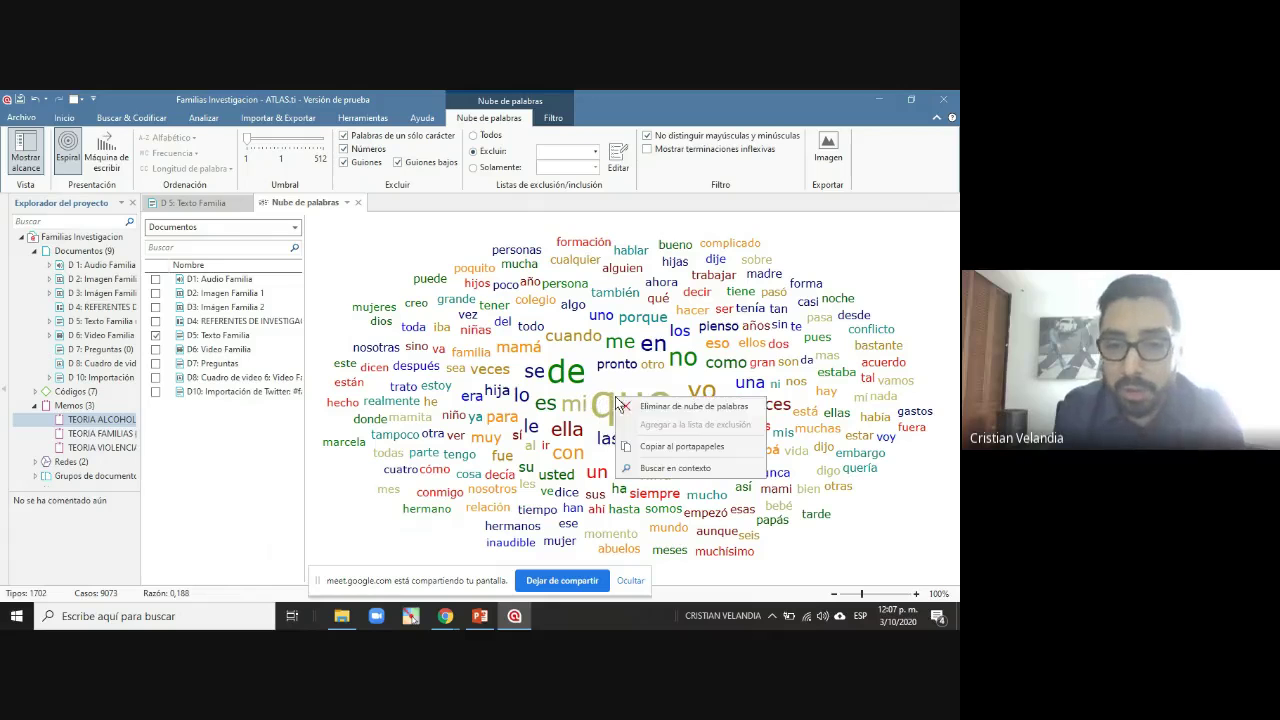
{"action": "left_click", "coordinate": [642, 406]}
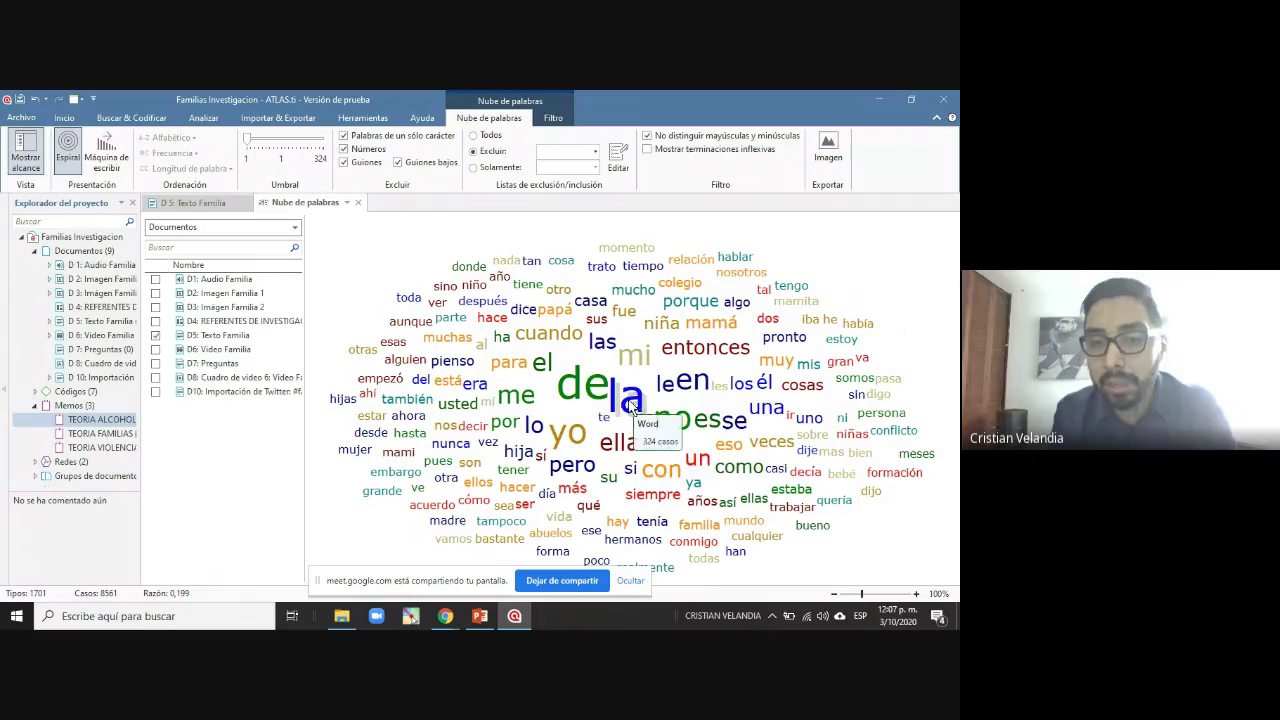
{"action": "right_click", "coordinate": [633, 403]}
{"action": "left_click", "coordinate": [655, 416]}
{"action": "right_click", "coordinate": [648, 411]}
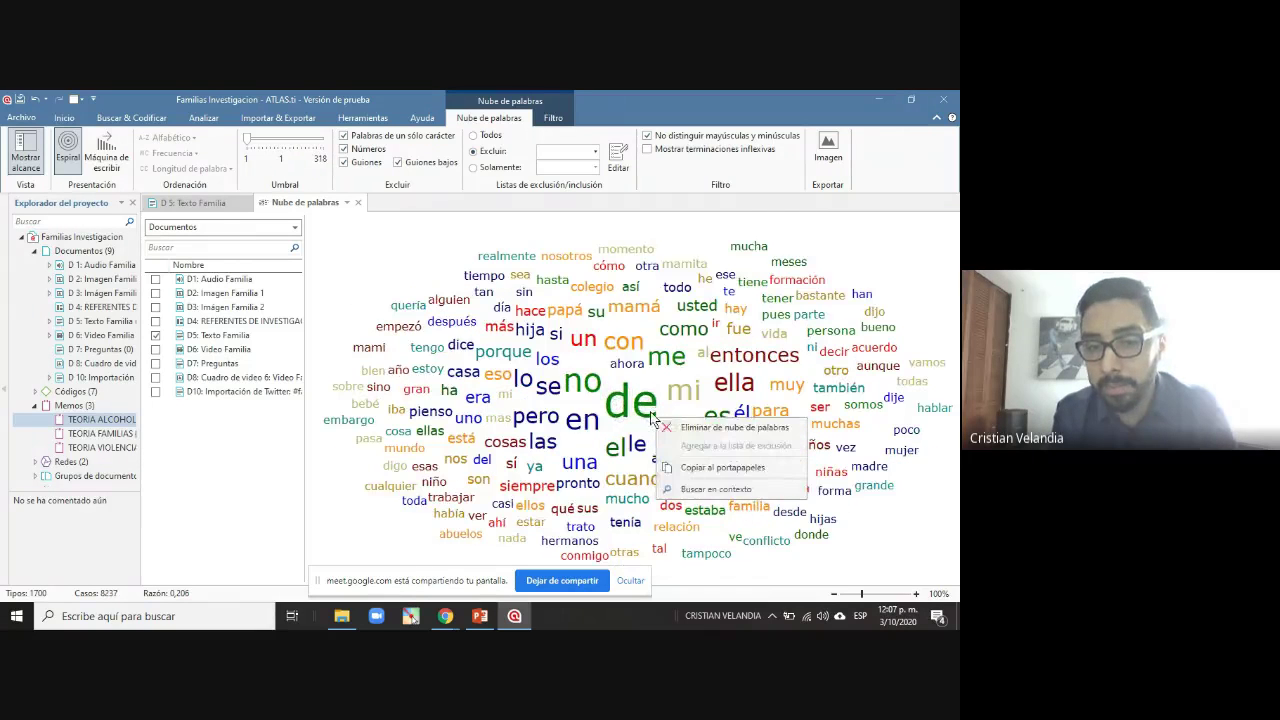
{"action": "left_click", "coordinate": [673, 424]}
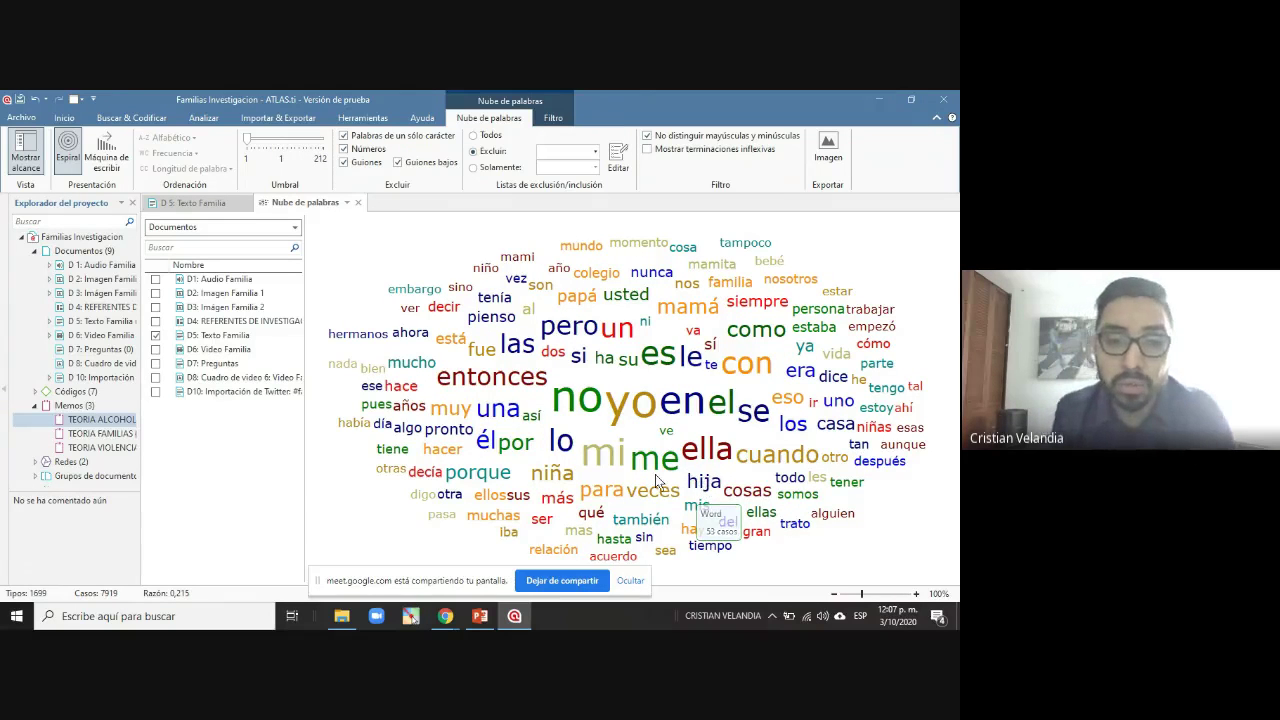
{"action": "right_click", "coordinate": [466, 381]}
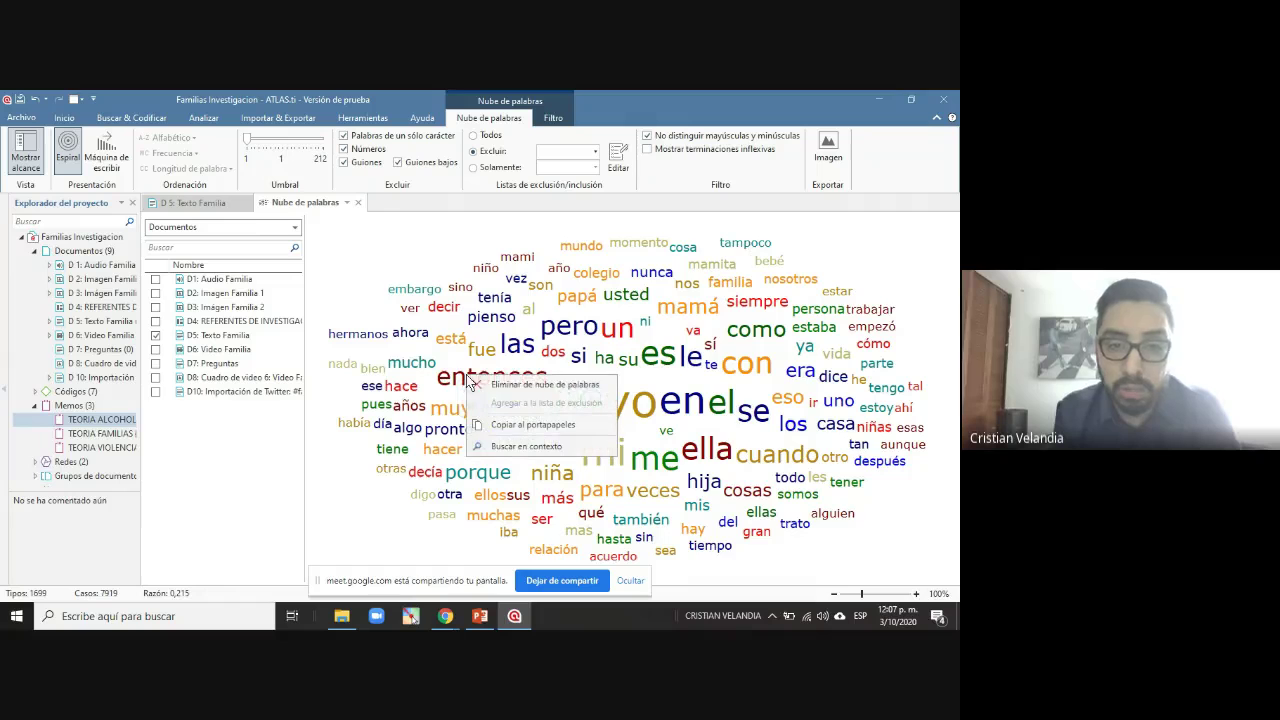
{"action": "left_click", "coordinate": [495, 392]}
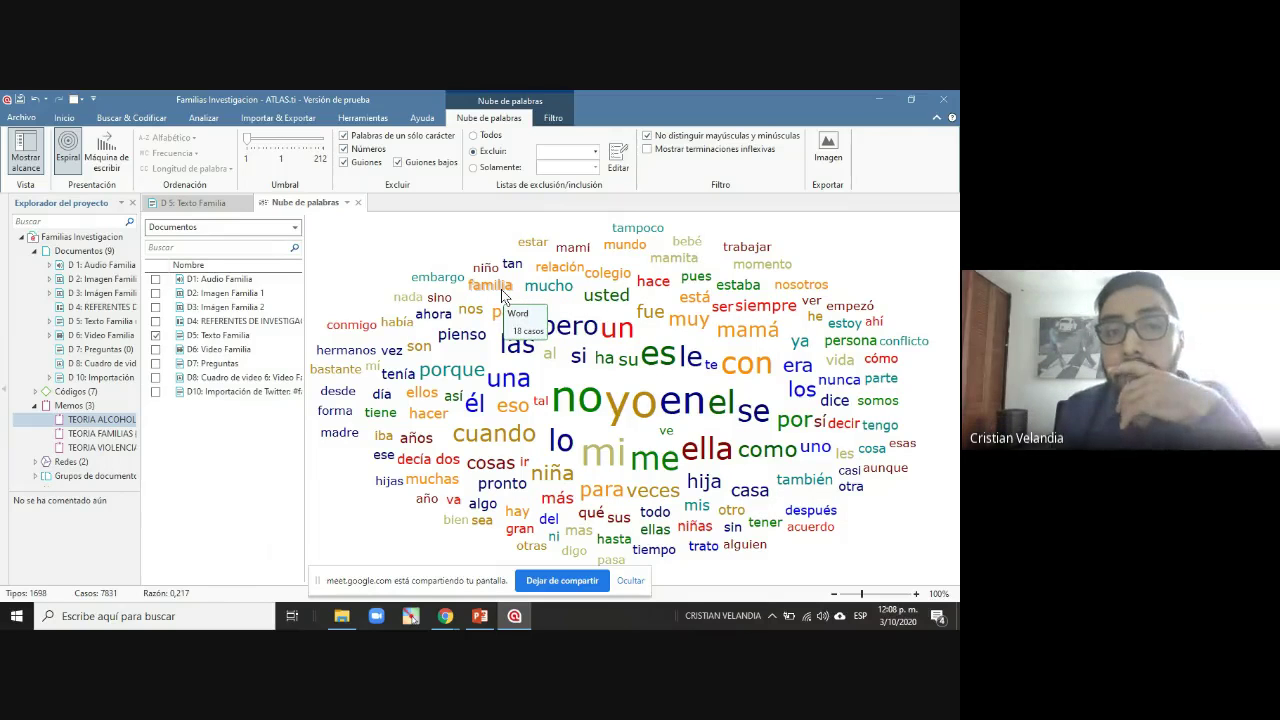
{"action": "left_click", "coordinate": [594, 152]}
{"action": "left_click", "coordinate": [594, 152]}
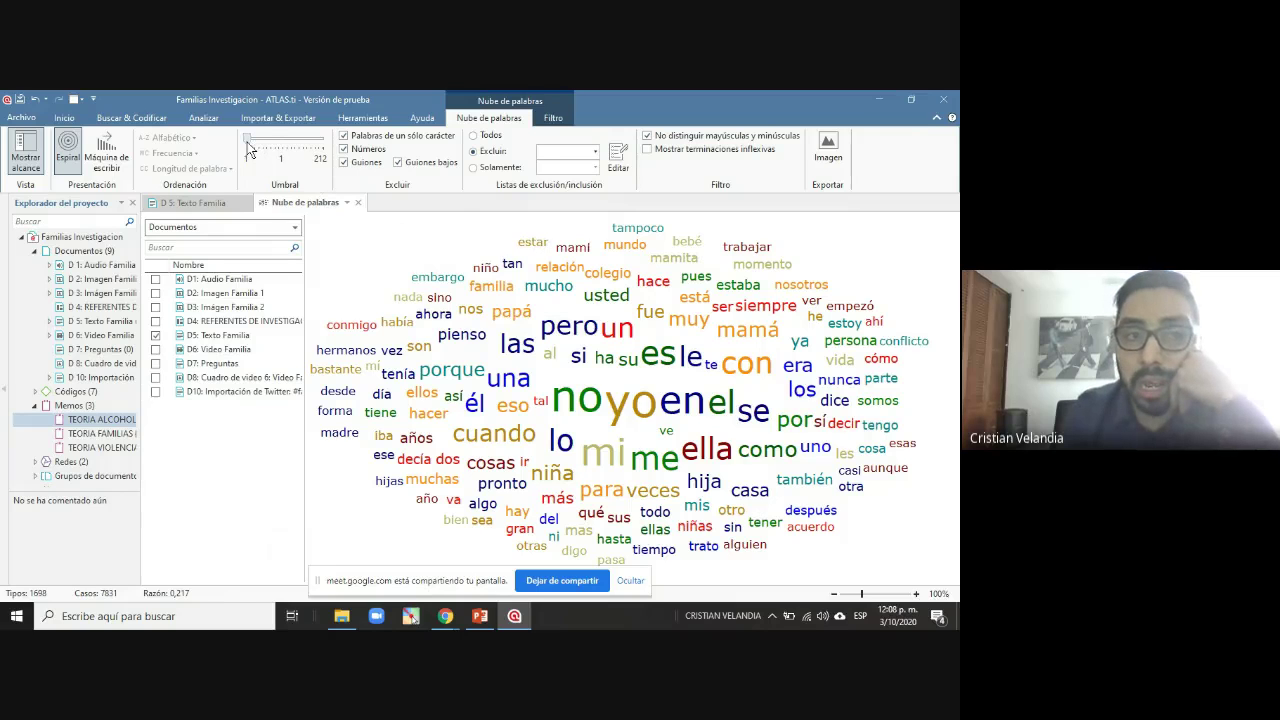
Try a frequency threshold of 89 on the word cloud and return it to 1
{"action": "left_click_drag", "start_coordinate": [254, 147], "coordinate": [281, 147]}
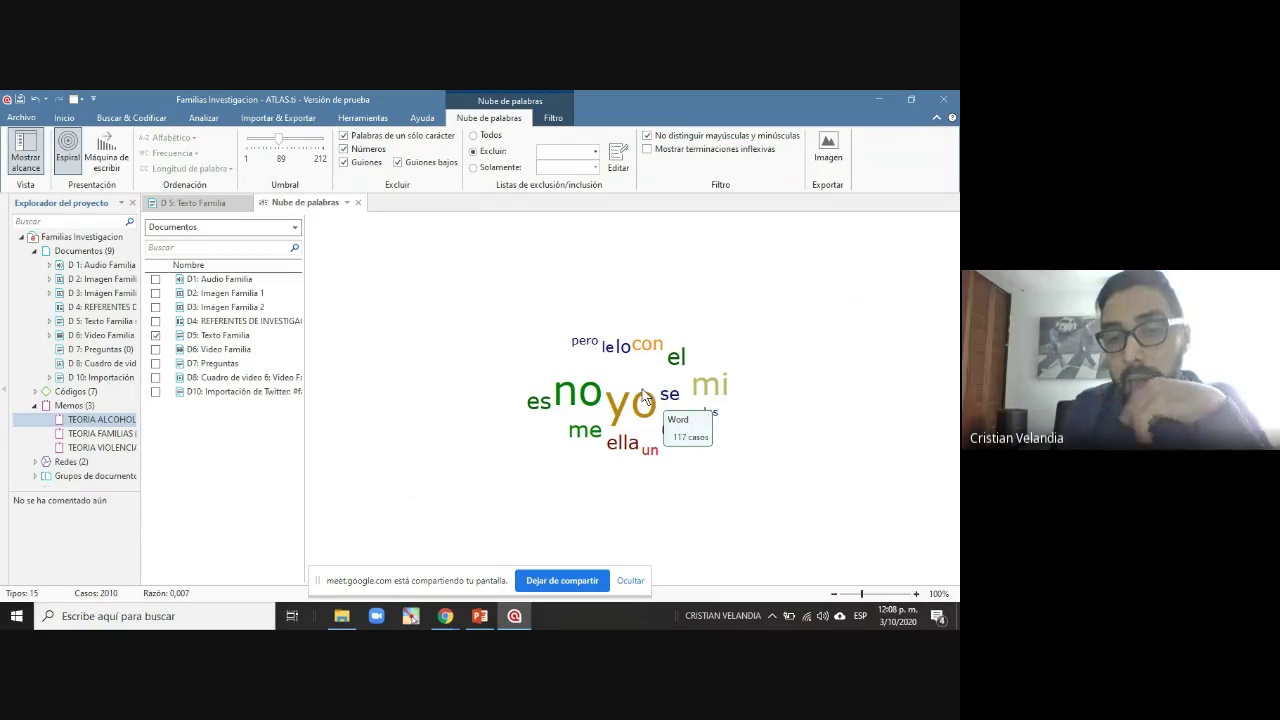
{"action": "mouse_move", "coordinate": [630, 410]}
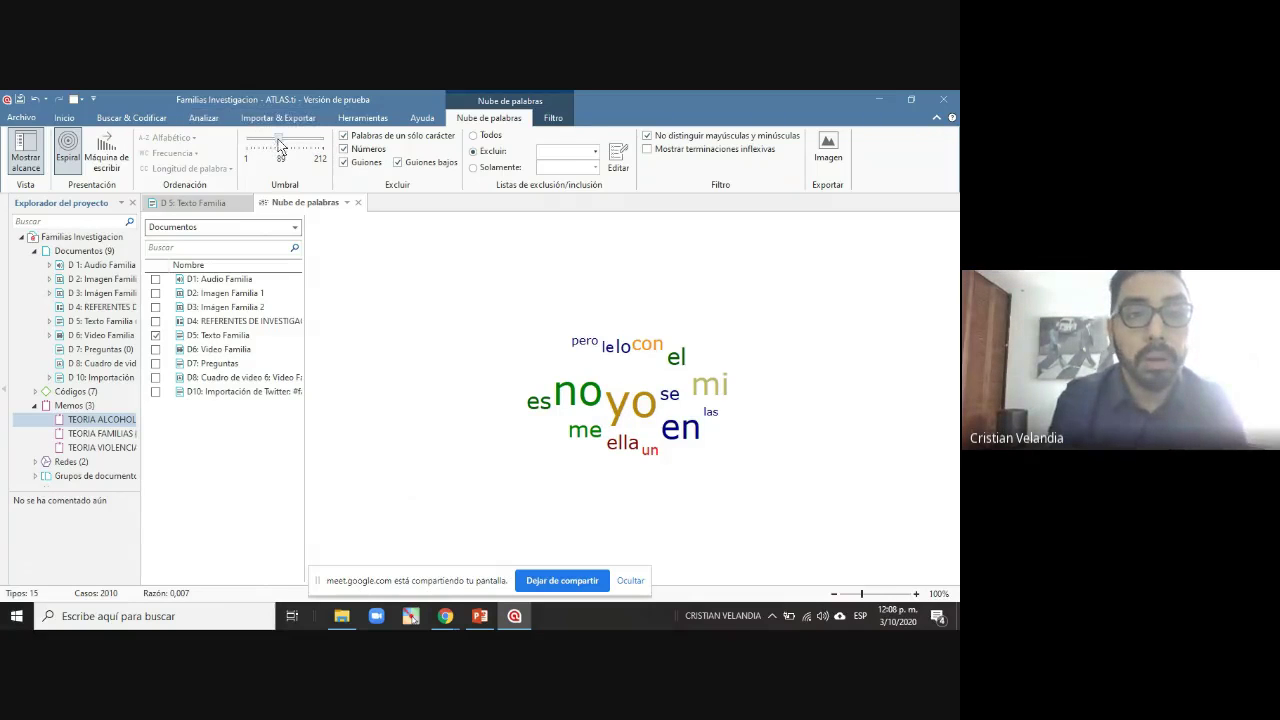
{"action": "left_click_drag", "start_coordinate": [280, 142], "coordinate": [246, 140]}
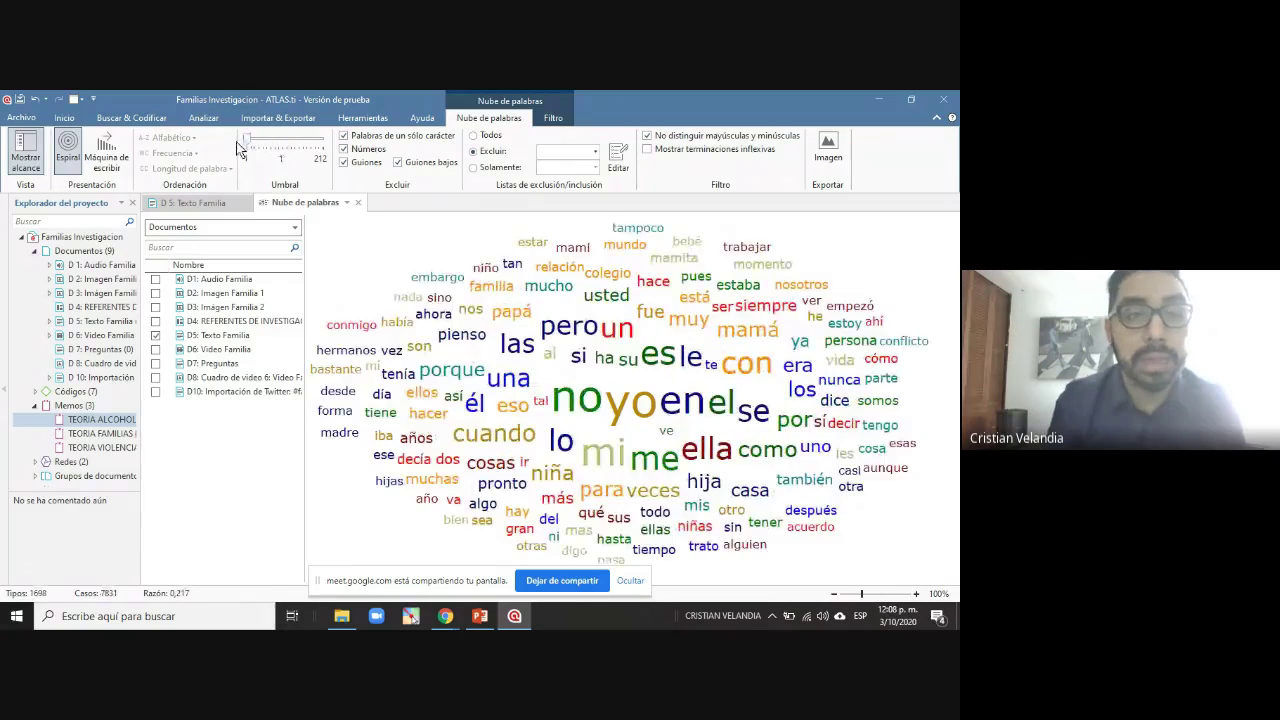
Switch the word cloud to the typewriter layout and back to spiral, and open its image export without saving
{"action": "left_click", "coordinate": [116, 156]}
{"action": "left_click", "coordinate": [78, 156]}
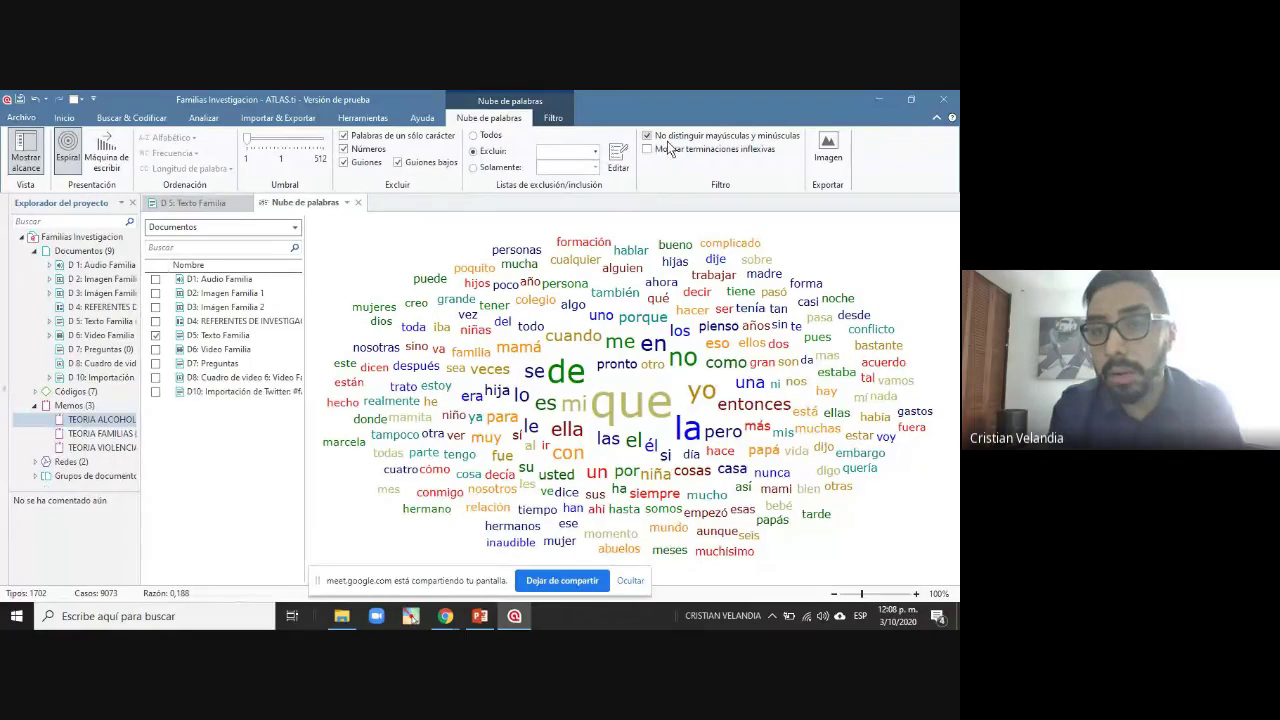
{"action": "left_click", "coordinate": [830, 152]}
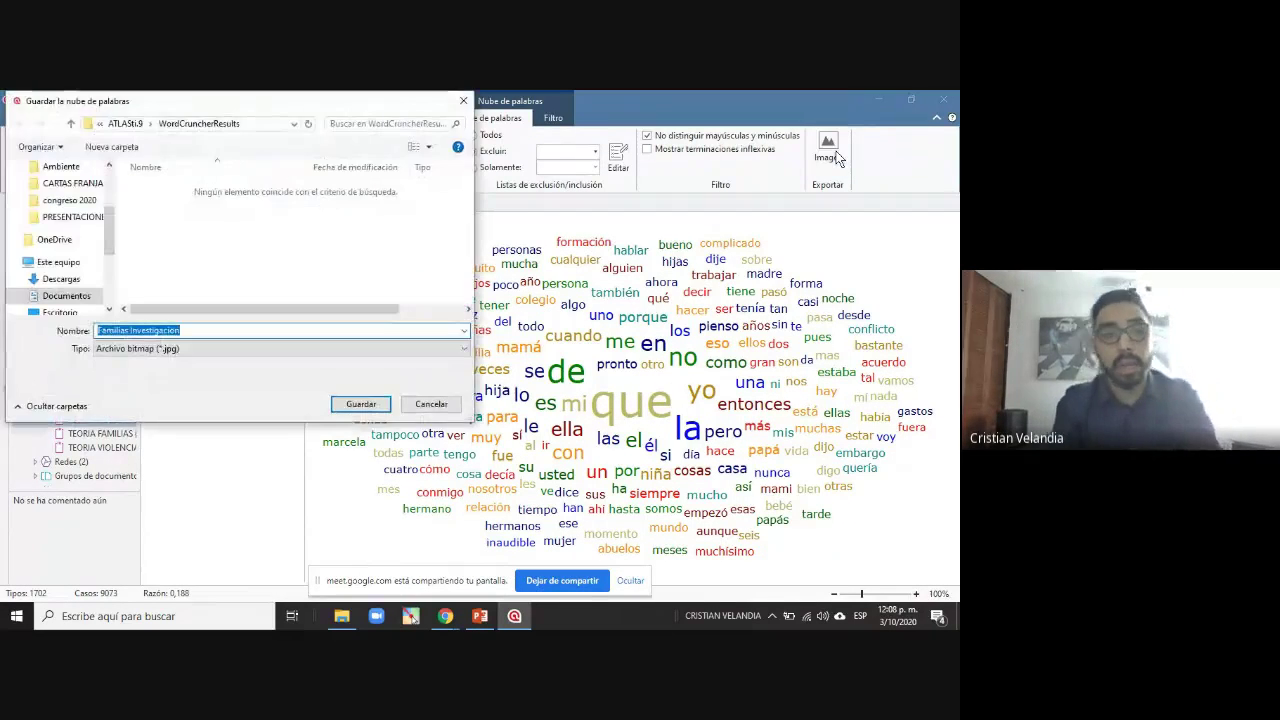
{"action": "left_click", "coordinate": [462, 104]}
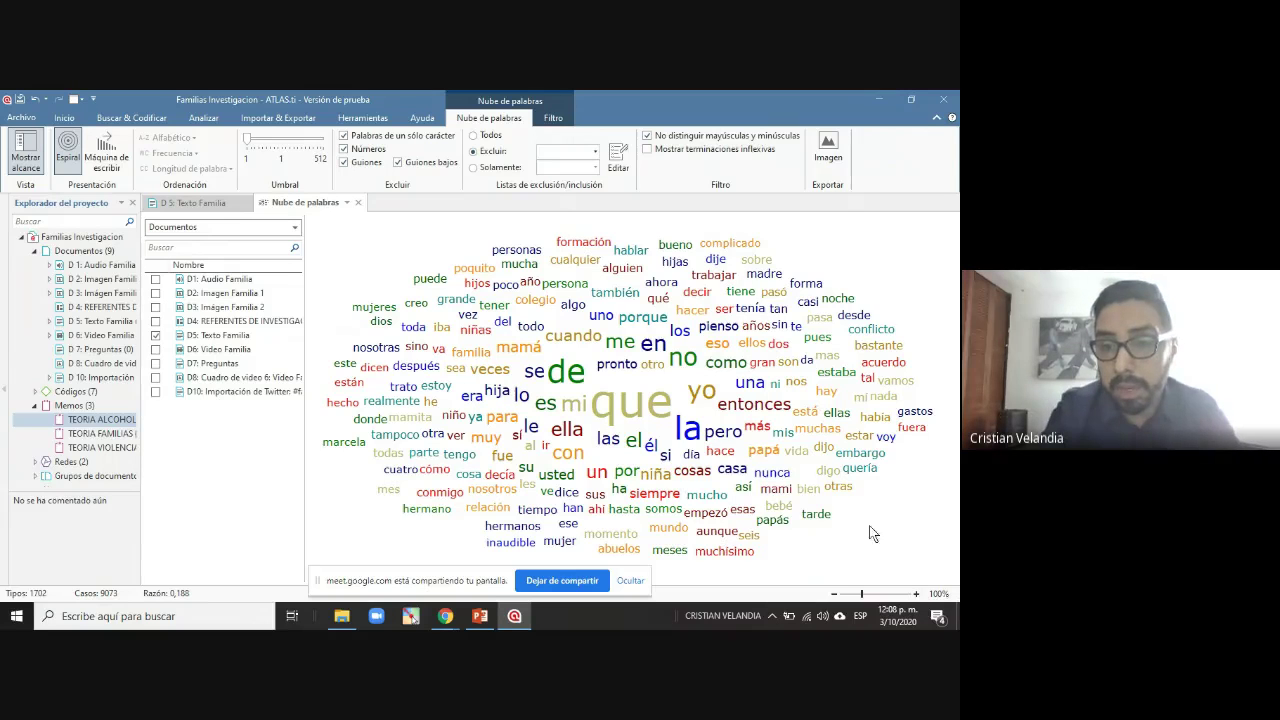
Switch to the Google Meet window in Chrome to check the meeting
{"action": "mouse_move", "coordinate": [759, 455]}
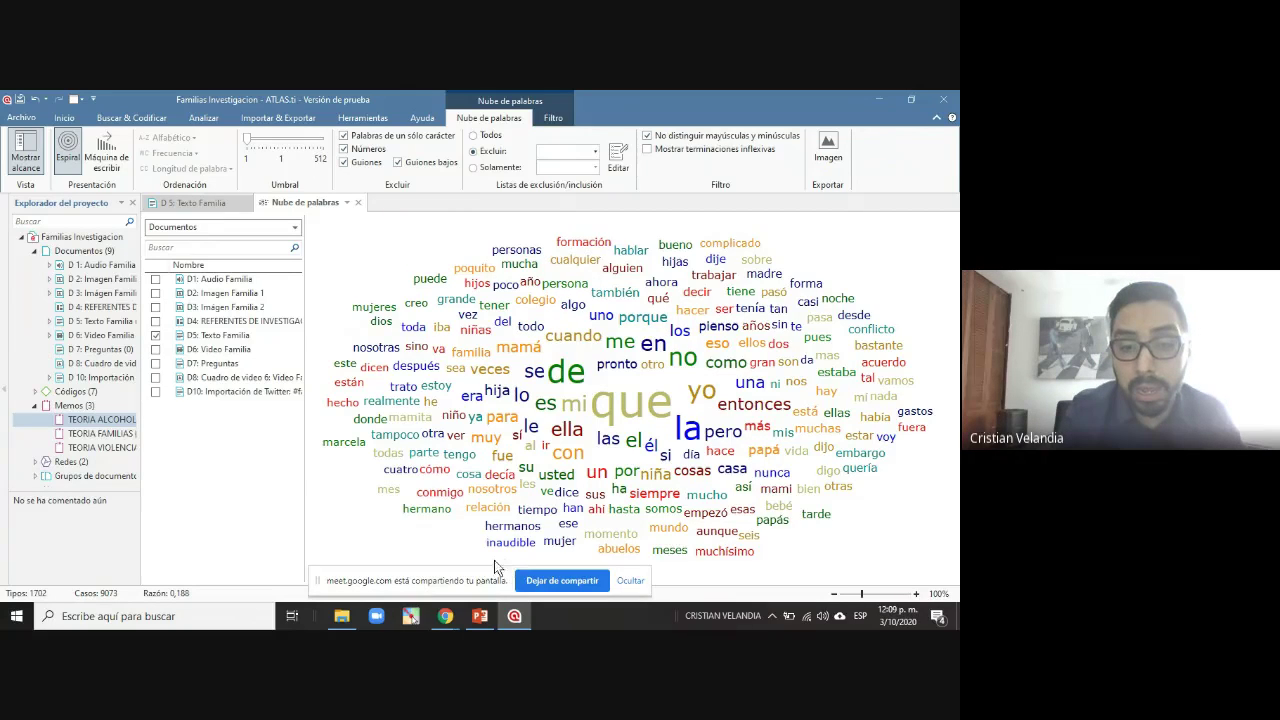
{"action": "mouse_move", "coordinate": [445, 615]}
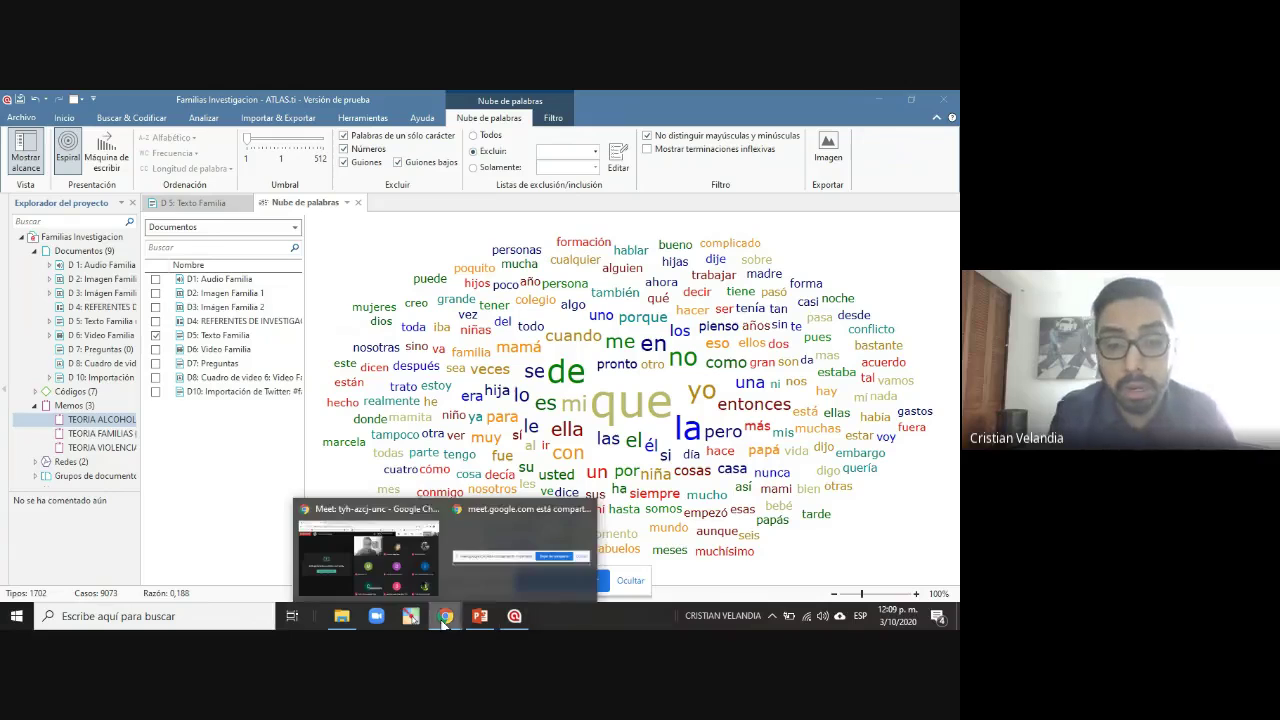
{"action": "left_click", "coordinate": [373, 556]}
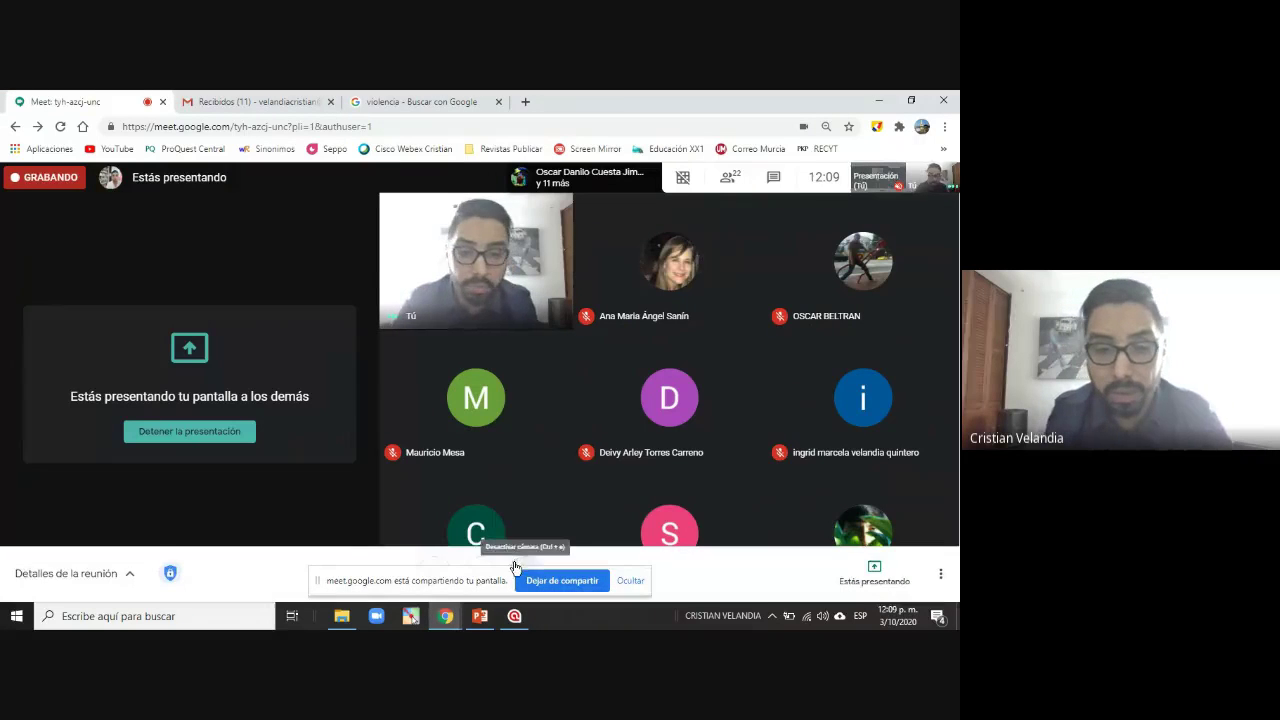
Return to ATLAS.ti, enable Mostrar terminaciones inflexivas for the word cloud, and inspect the inflected forms of "ser", "empezar" and "hermano"
{"action": "left_click", "coordinate": [511, 620]}
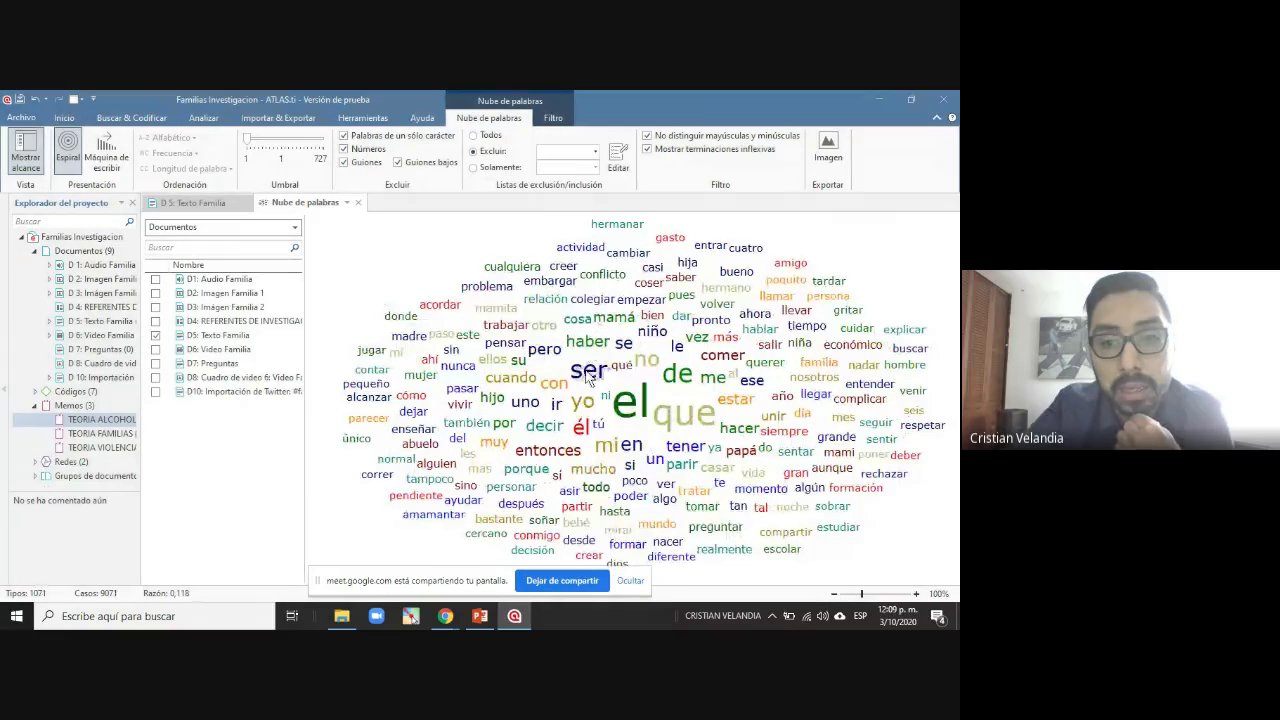
{"action": "mouse_move", "coordinate": [590, 380]}
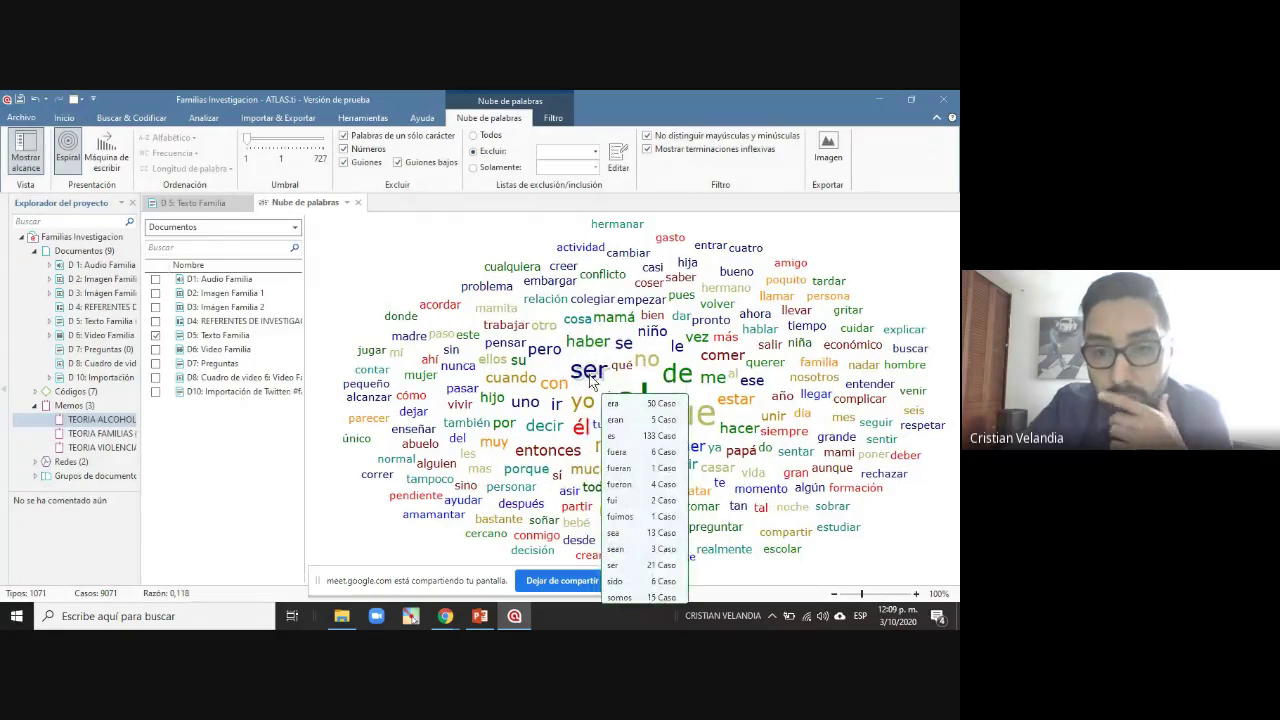
{"action": "mouse_move", "coordinate": [645, 312]}
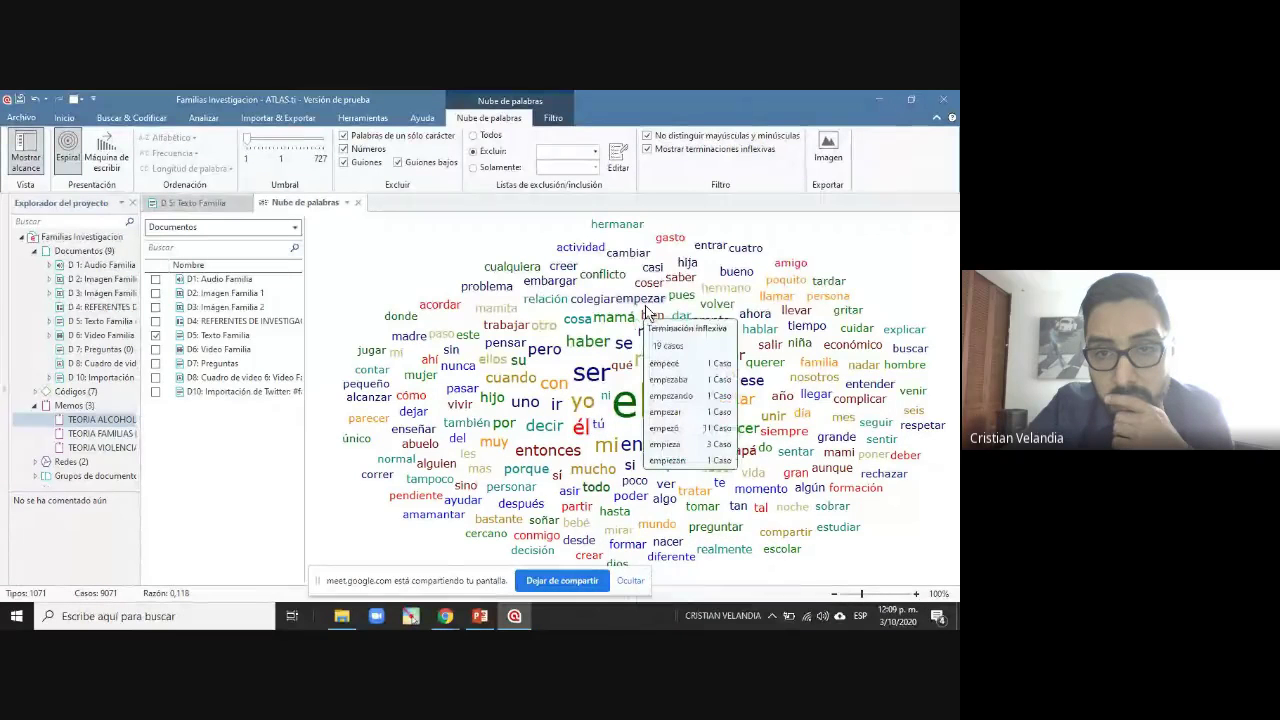
{"action": "mouse_move", "coordinate": [685, 302]}
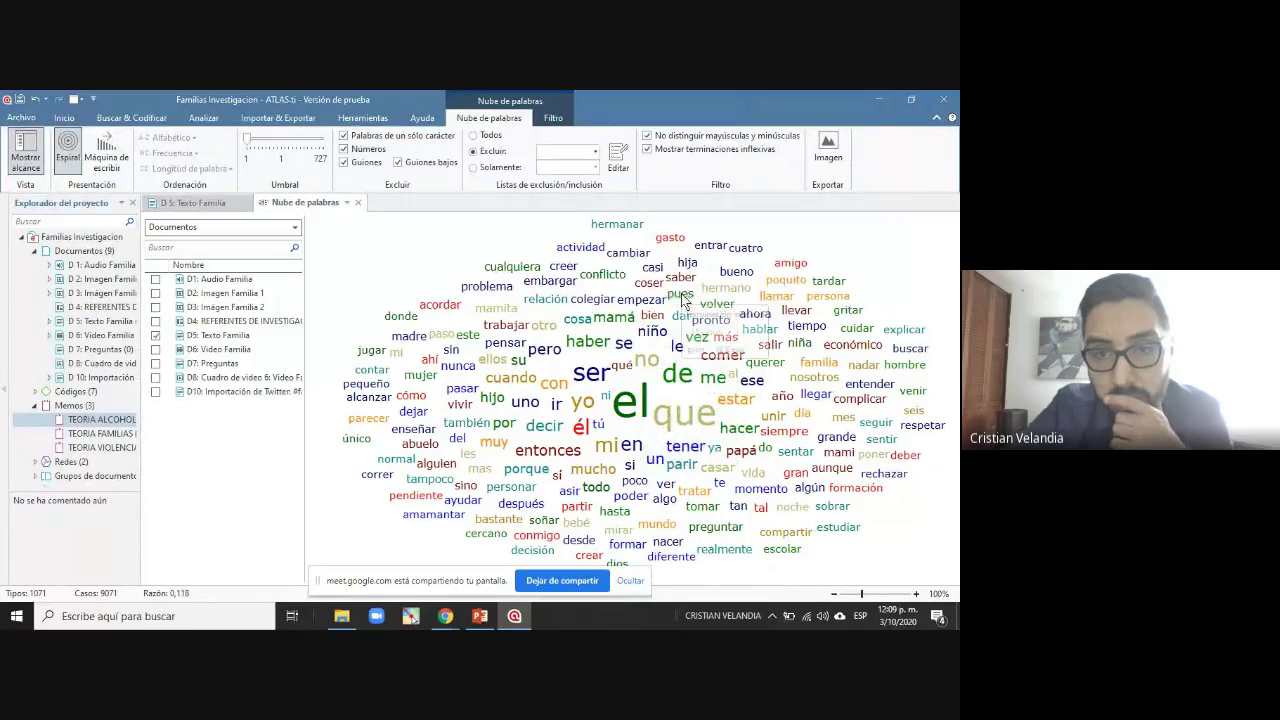
{"action": "mouse_move", "coordinate": [727, 290]}
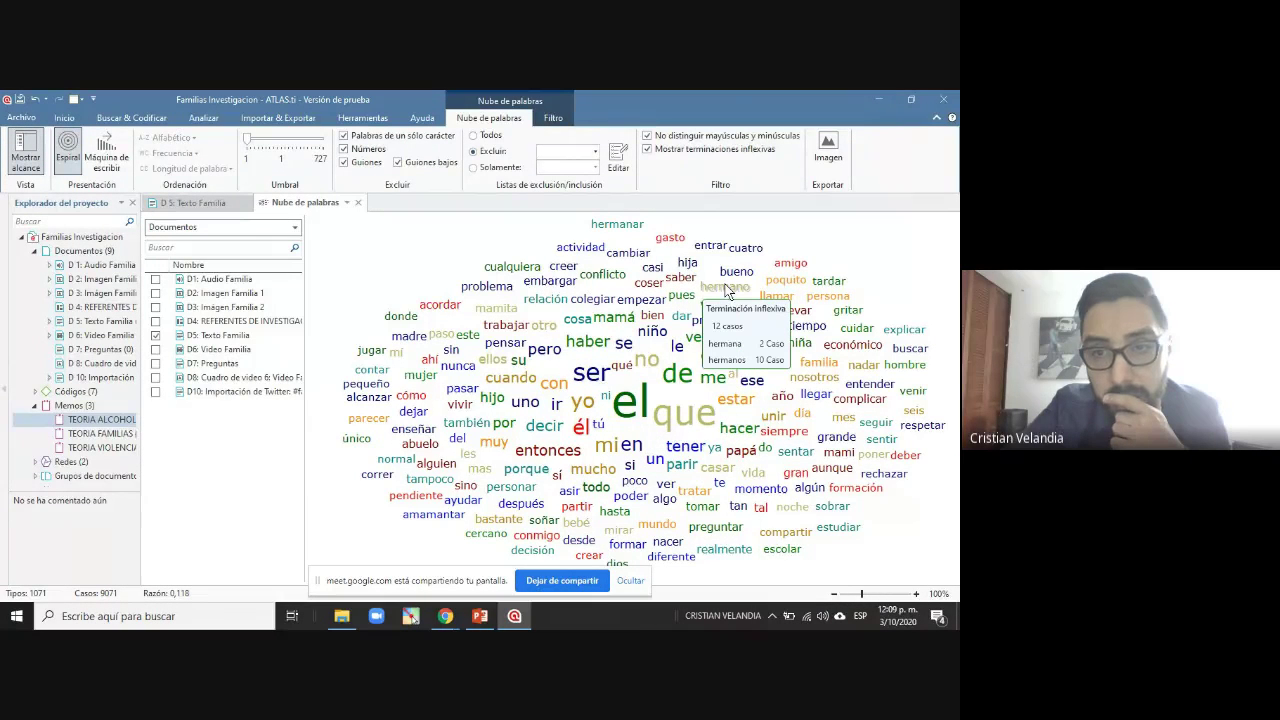
{"action": "left_click", "coordinate": [551, 118]}
{"action": "left_click", "coordinate": [430, 119]}
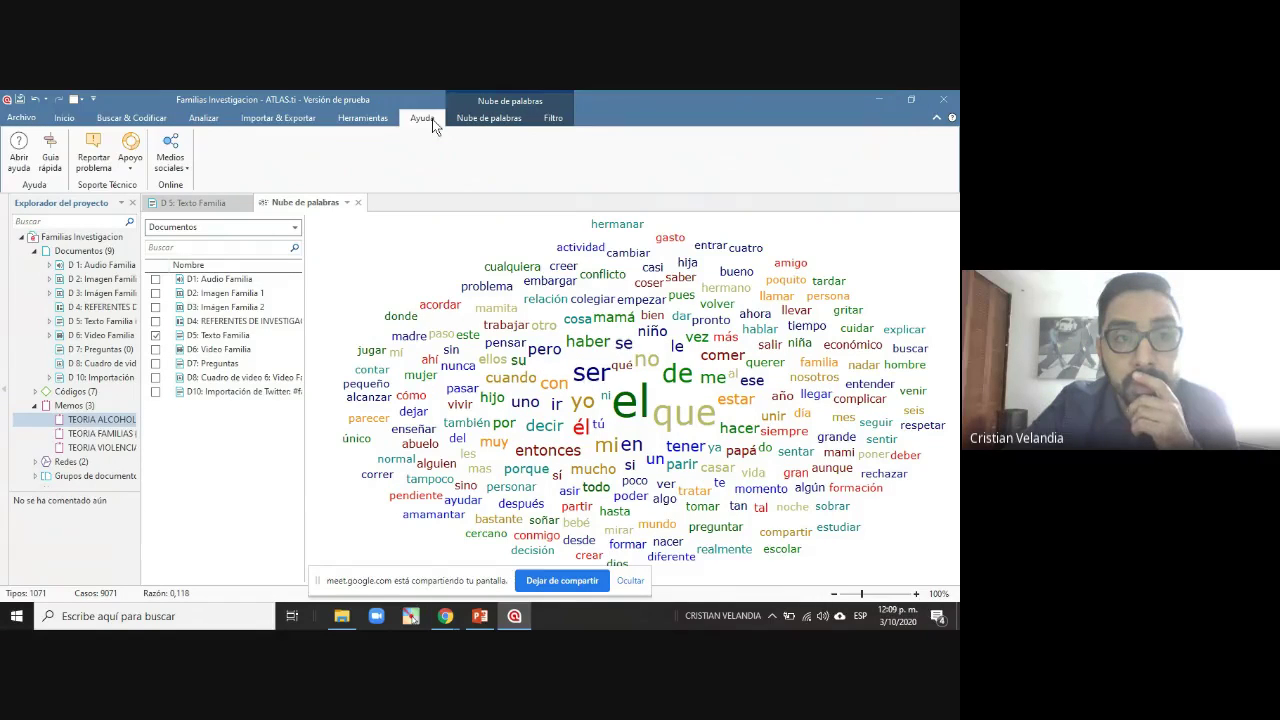
{"action": "left_click", "coordinate": [64, 118]}
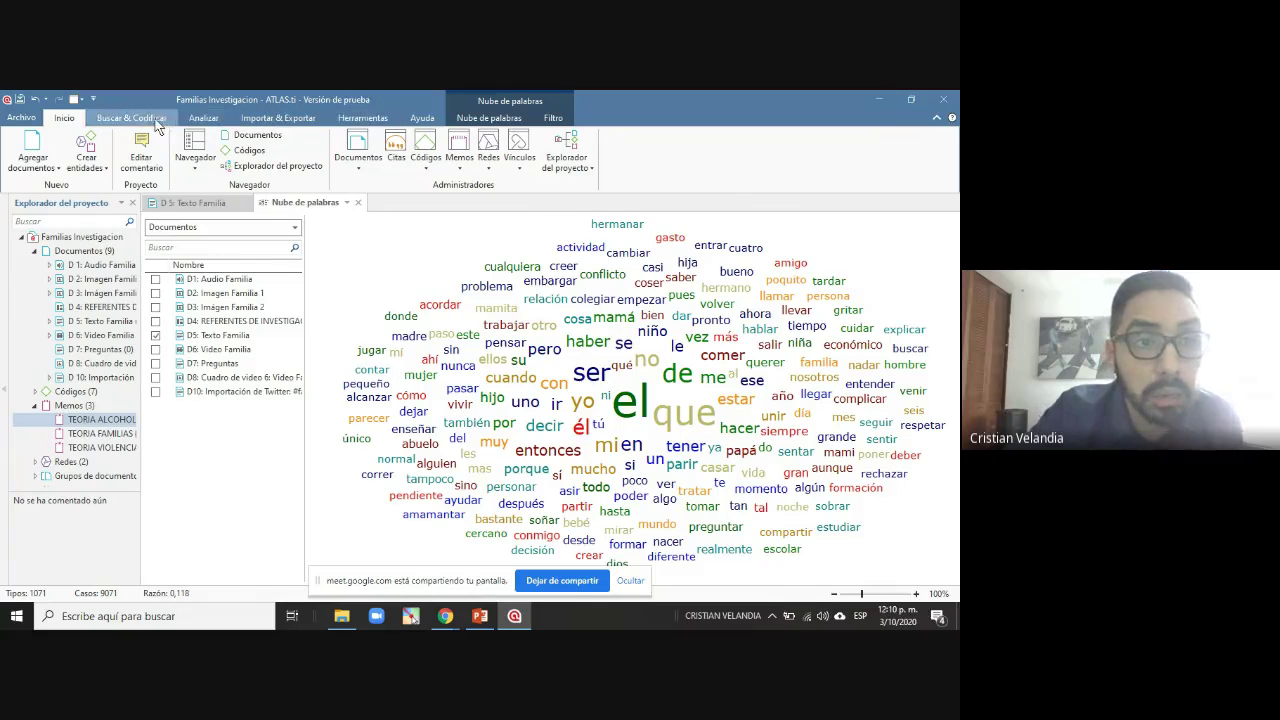
{"action": "left_click", "coordinate": [195, 117]}
{"action": "left_click", "coordinate": [266, 119]}
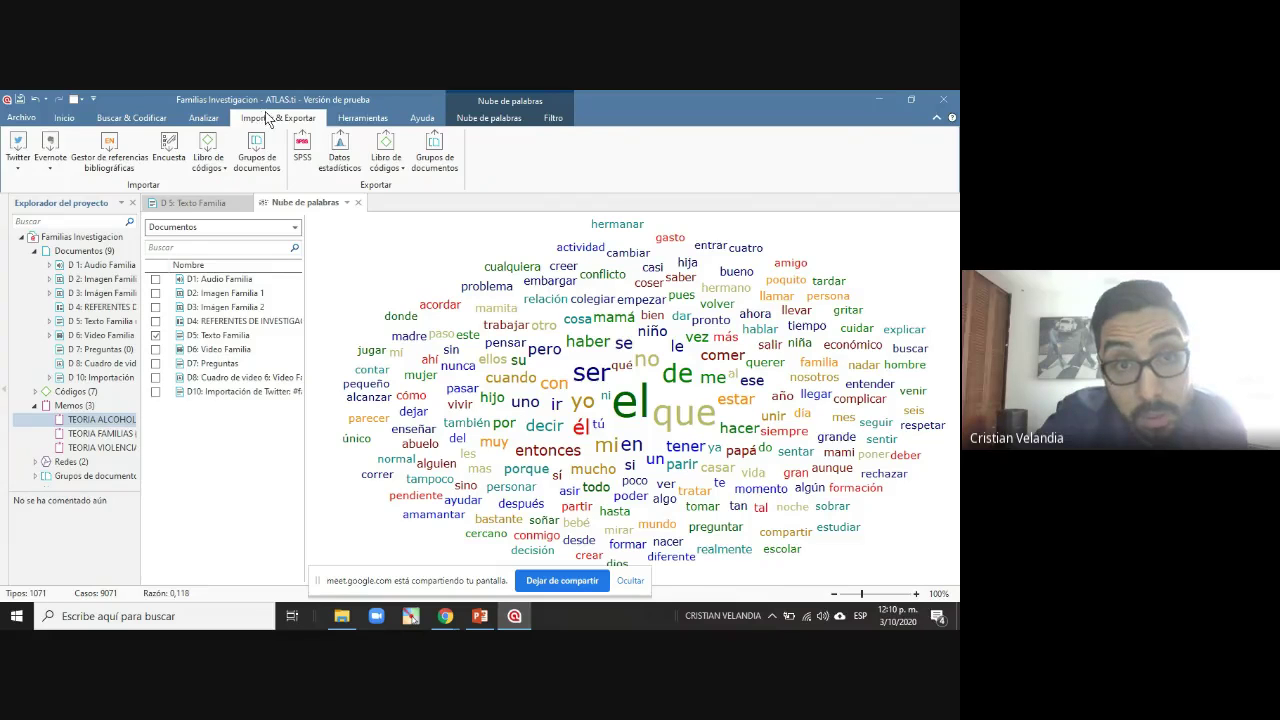
{"action": "left_click", "coordinate": [64, 120]}
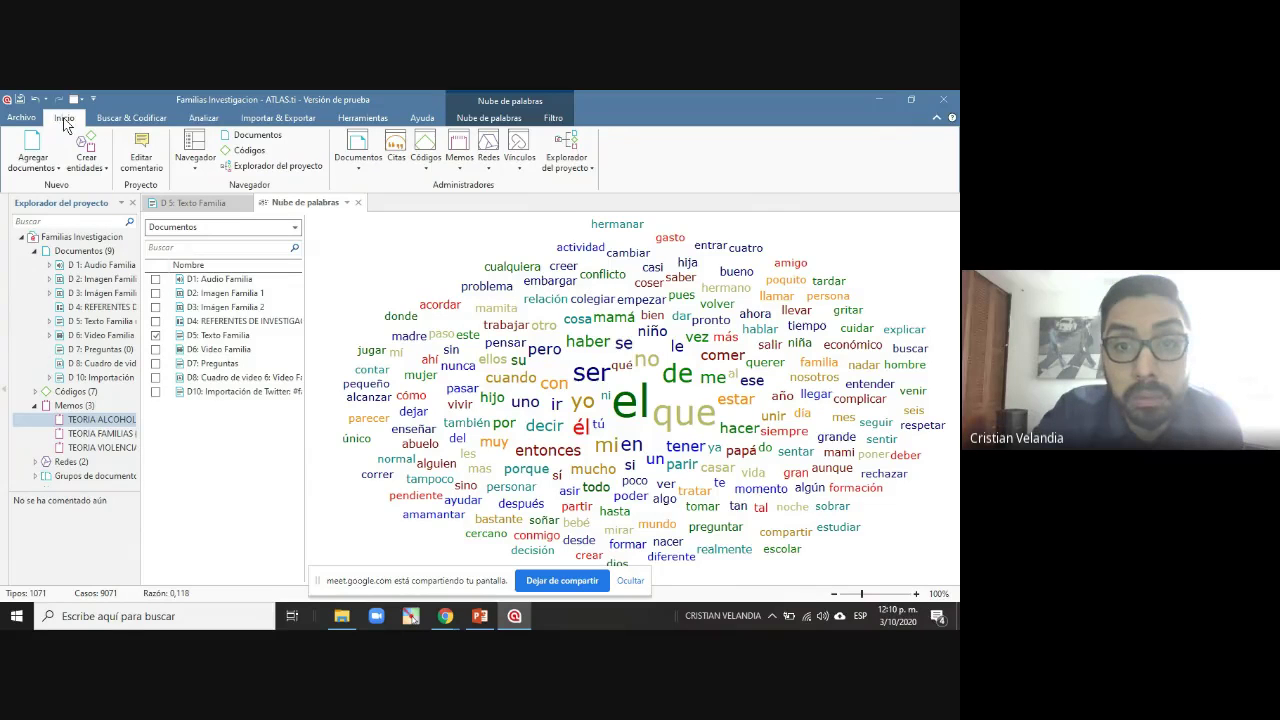
{"action": "left_click", "coordinate": [566, 160]}
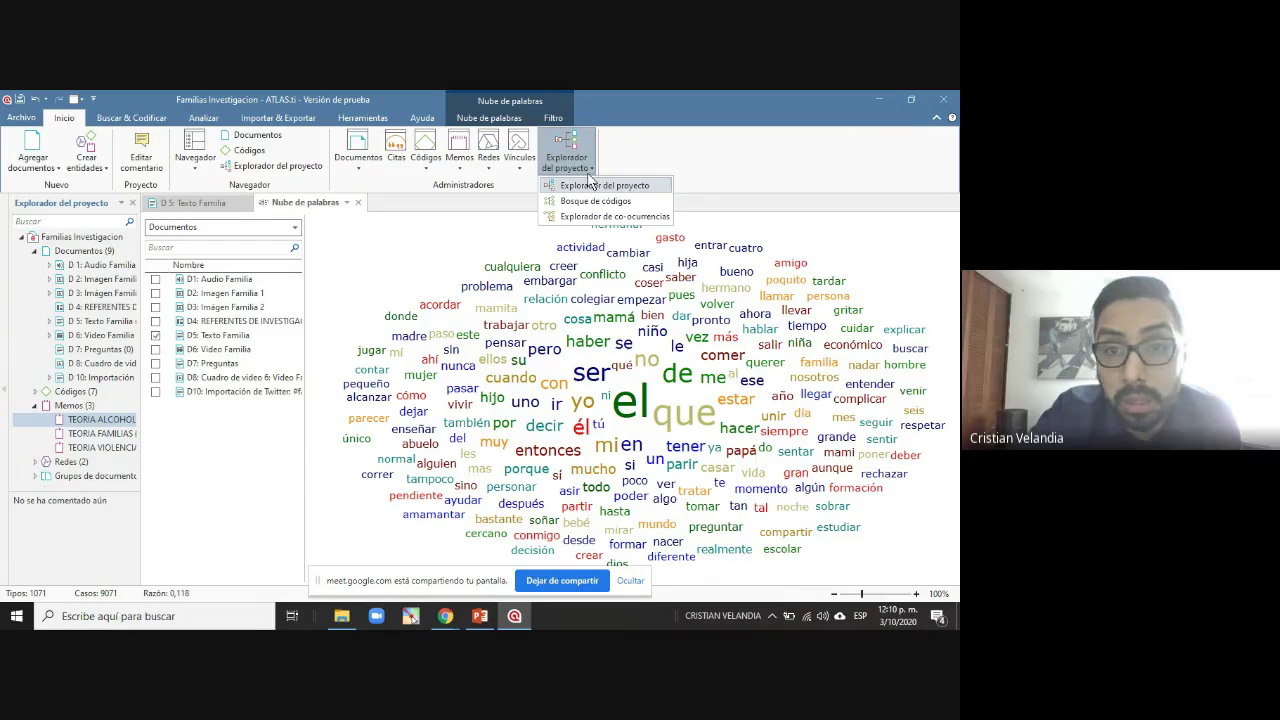
{"action": "left_click", "coordinate": [686, 153]}
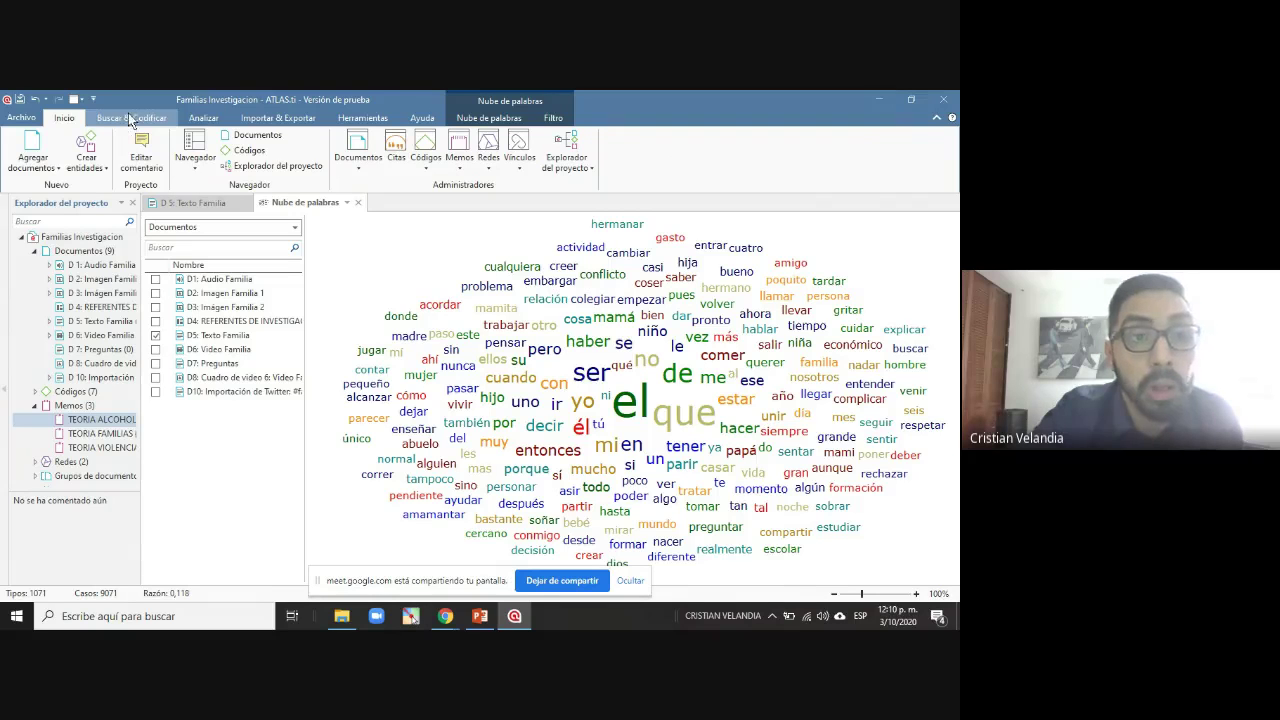
{"action": "left_click", "coordinate": [361, 119]}
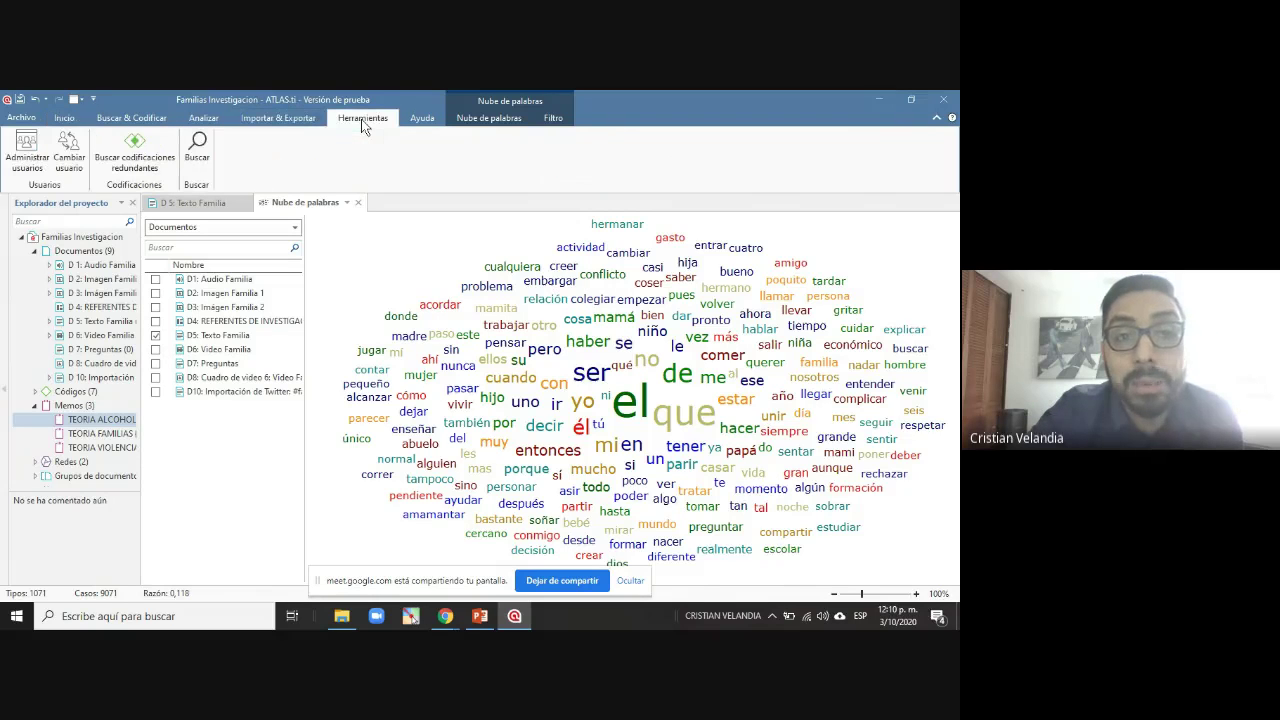
{"action": "left_click", "coordinate": [424, 120]}
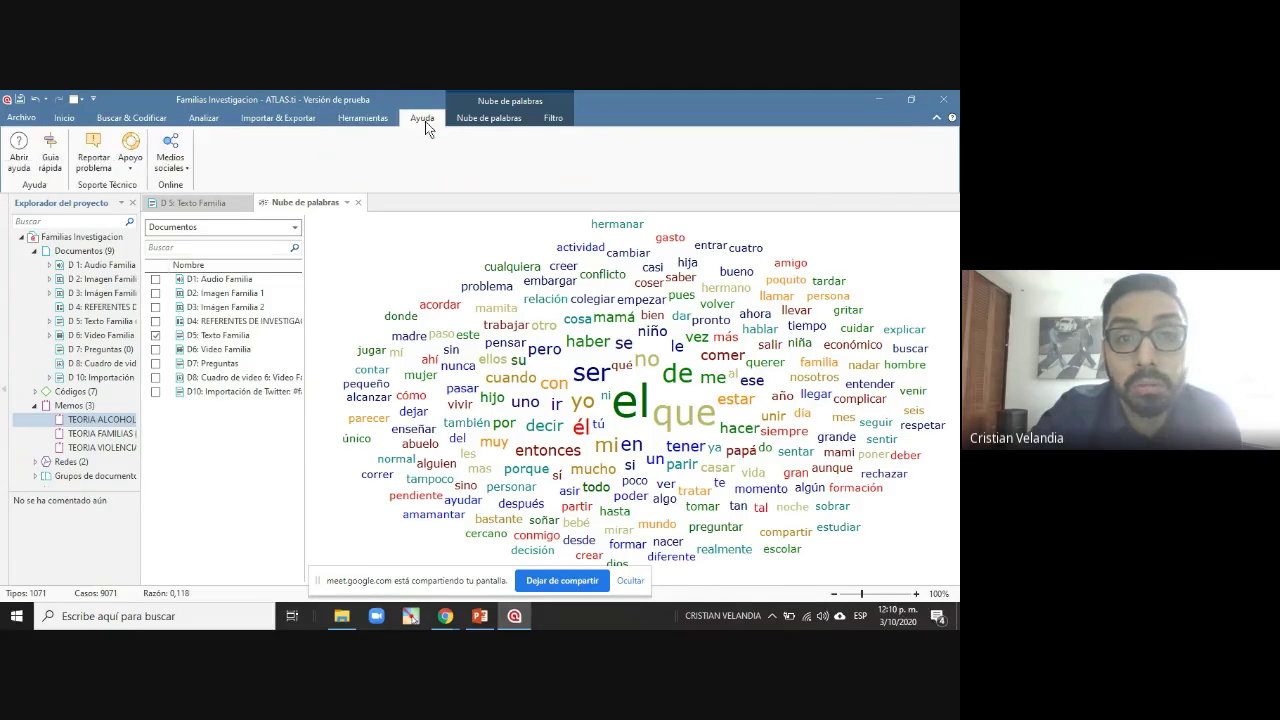
{"action": "left_click", "coordinate": [104, 119]}
{"action": "left_click", "coordinate": [68, 119]}
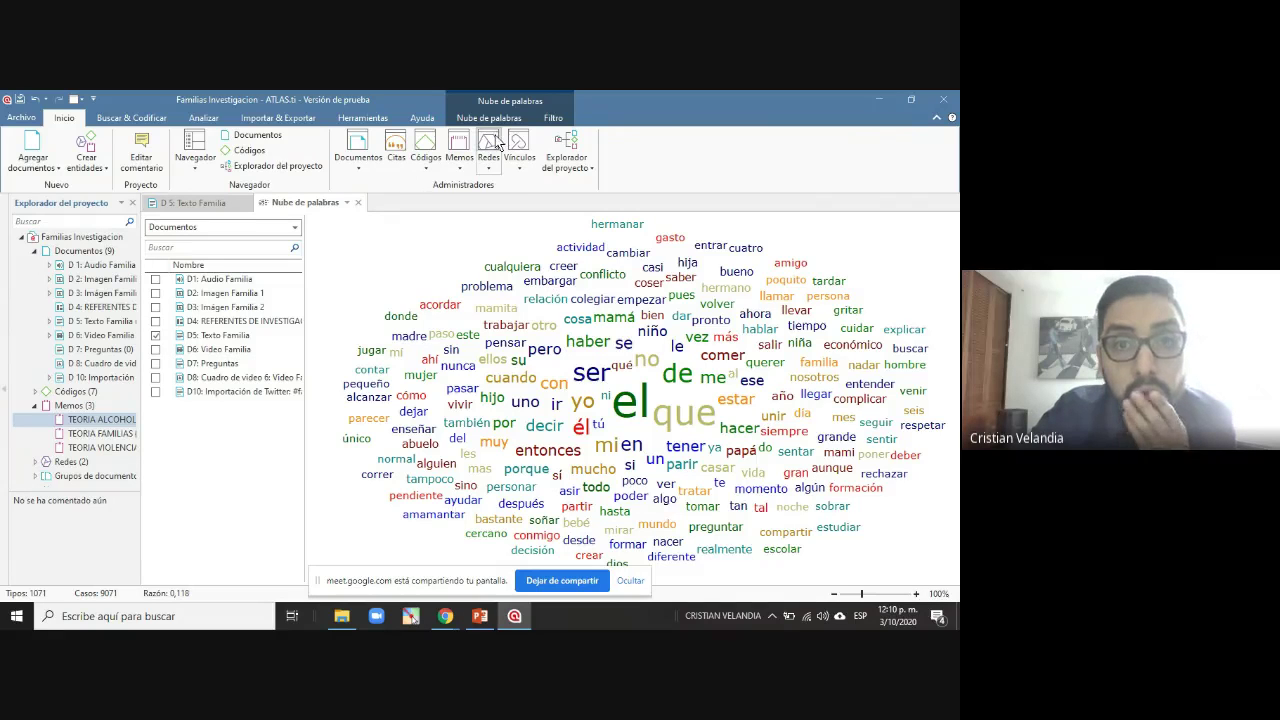
{"action": "left_click", "coordinate": [125, 122]}
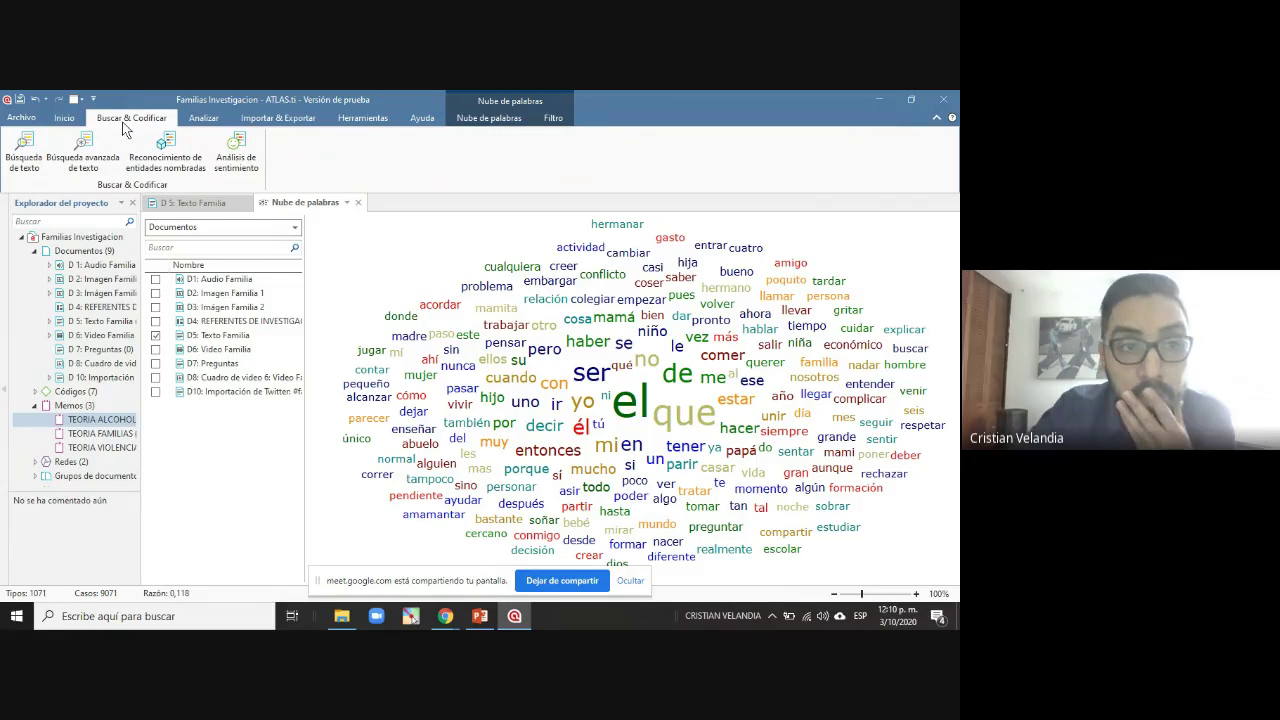
{"action": "left_click", "coordinate": [210, 119]}
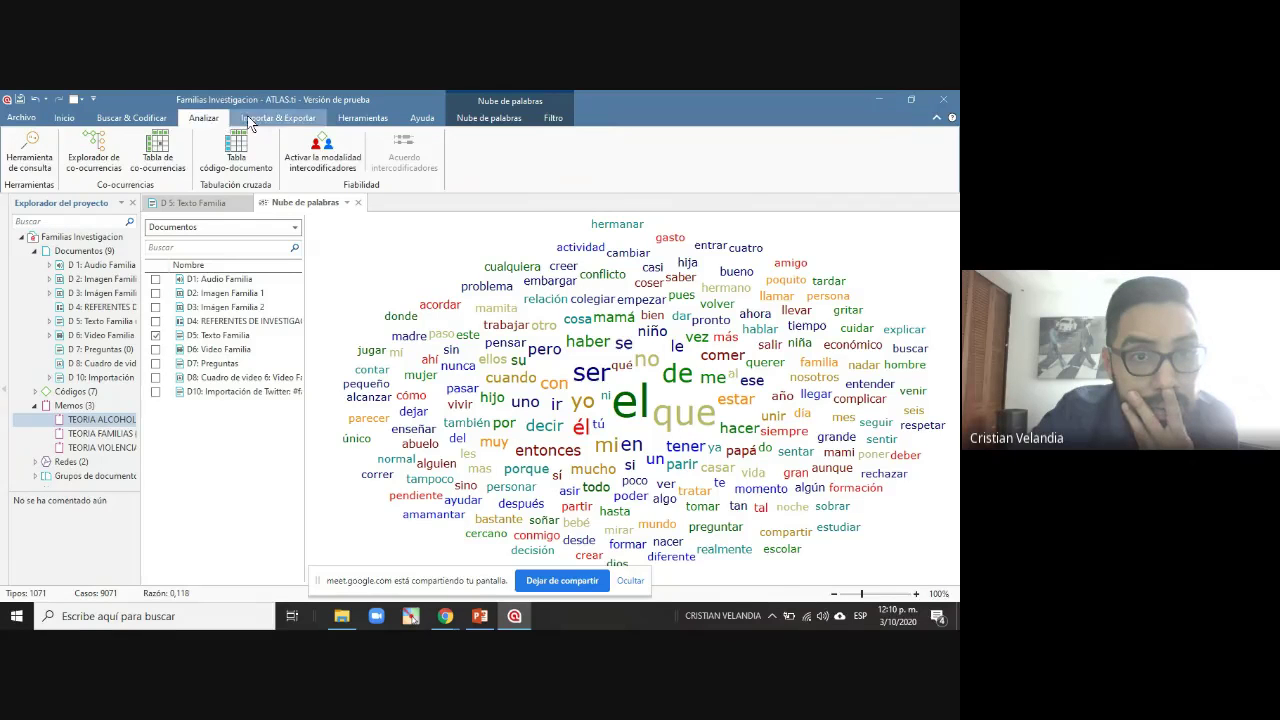
{"action": "left_click", "coordinate": [253, 120]}
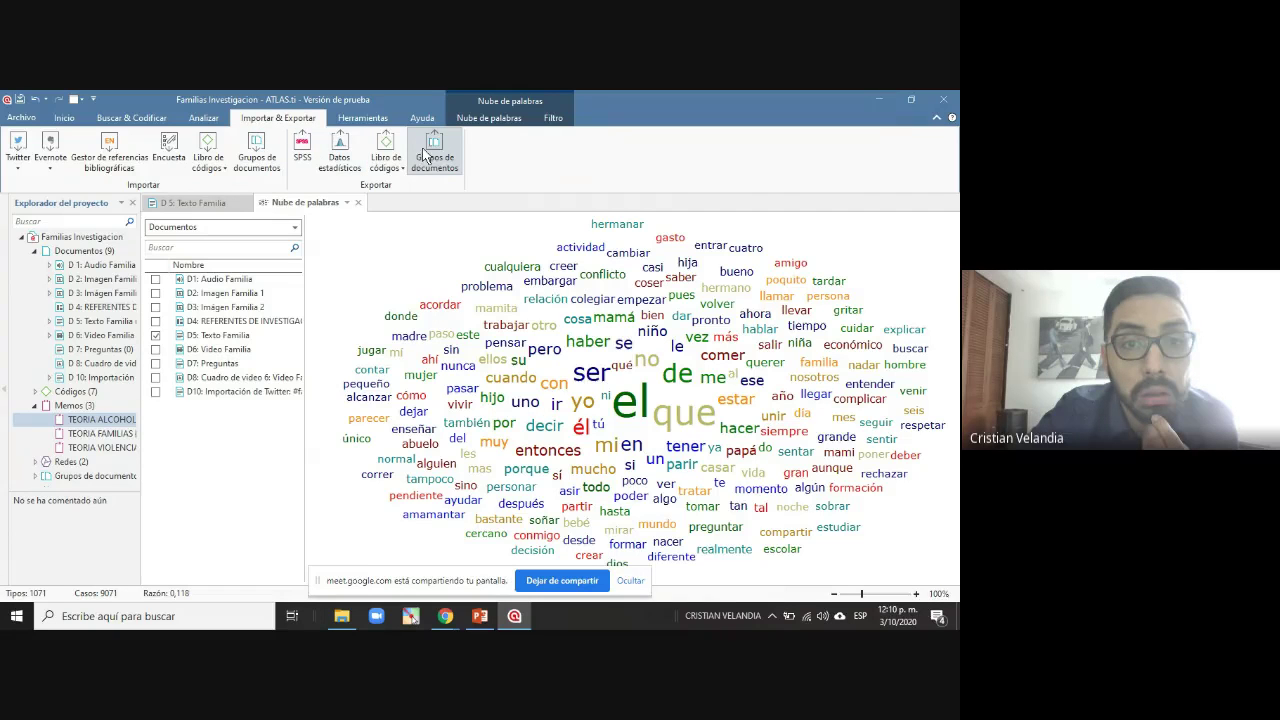
{"action": "left_click", "coordinate": [360, 121]}
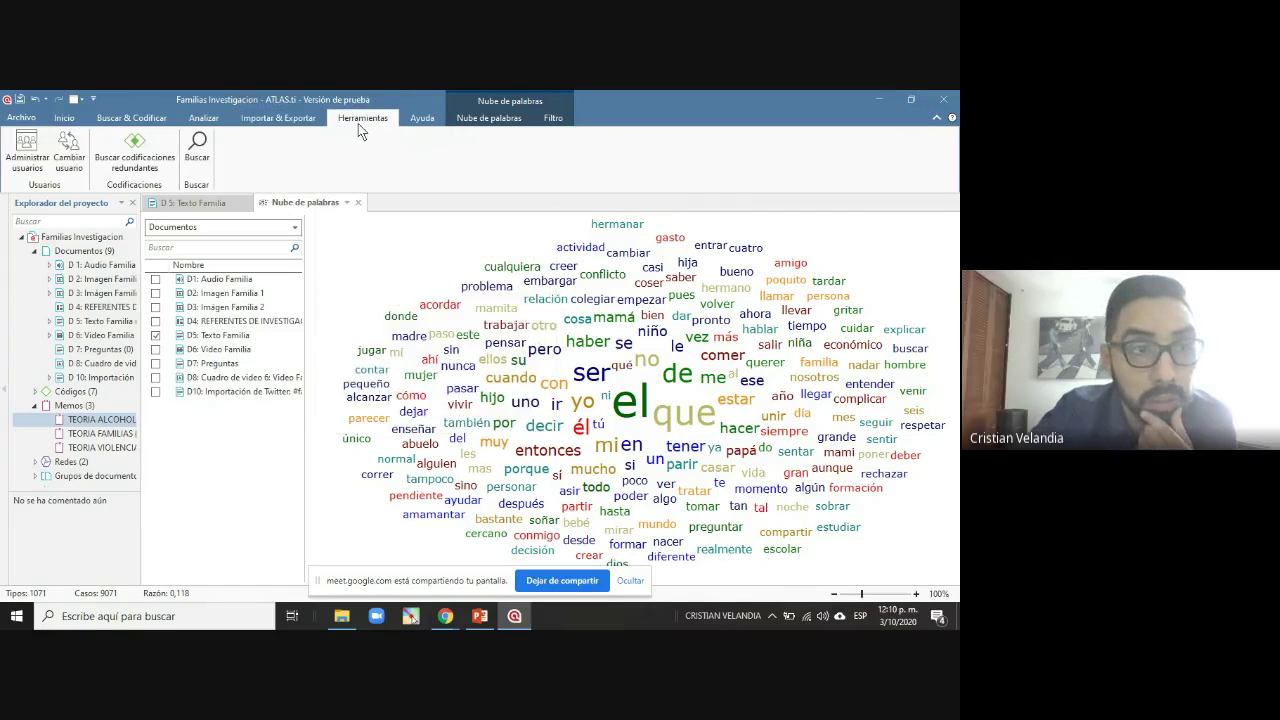
{"action": "left_click", "coordinate": [421, 118]}
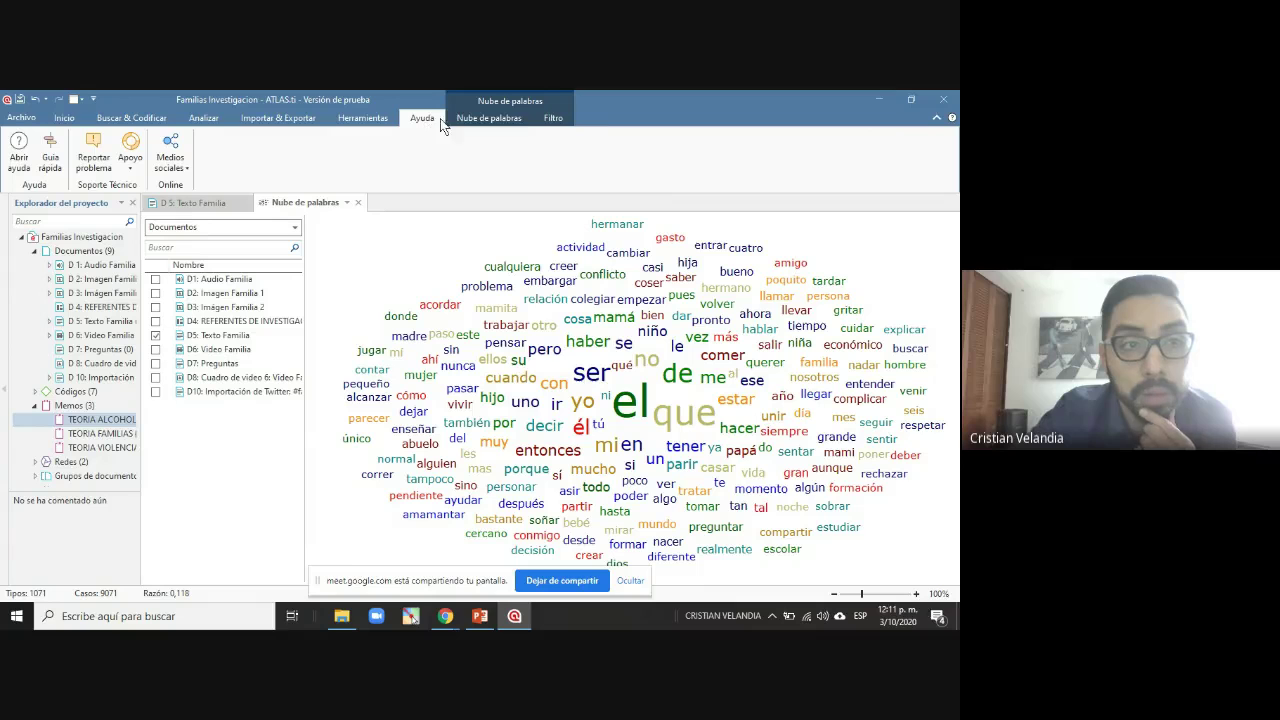
Check the word cloud options and close the word cloud of the Texto Familia document
{"action": "left_click", "coordinate": [467, 120]}
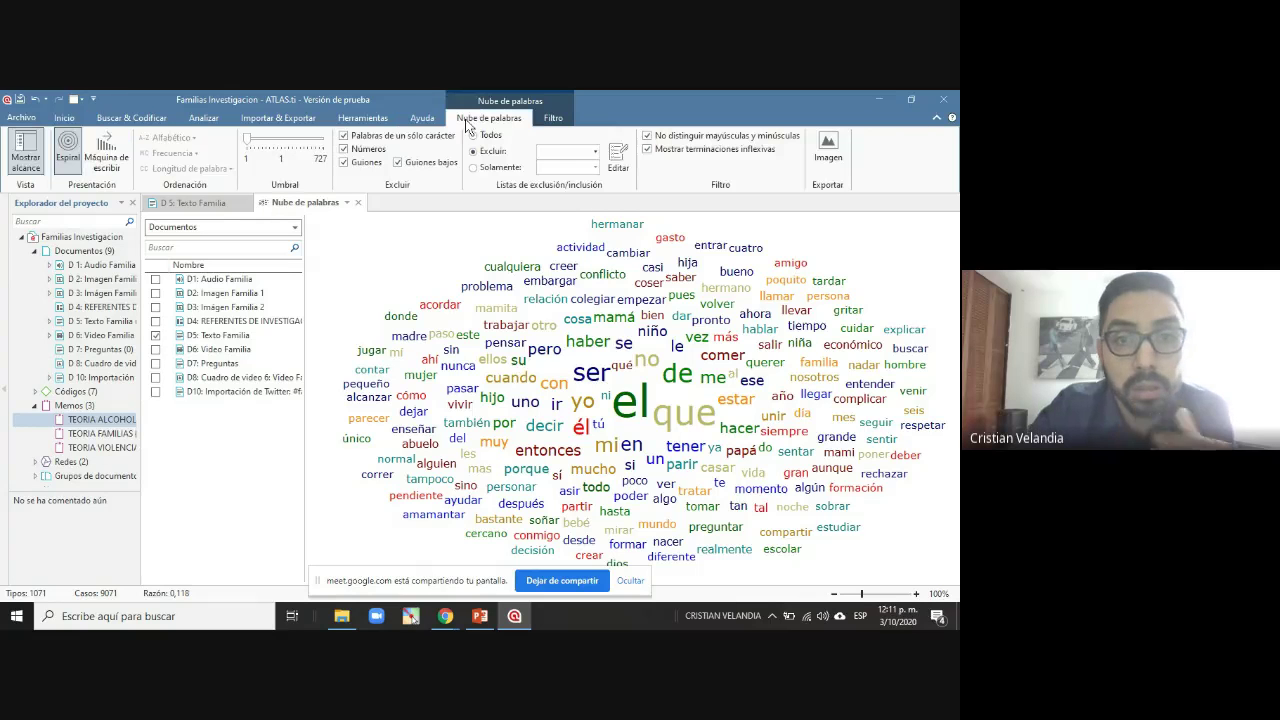
{"action": "left_click", "coordinate": [359, 202]}
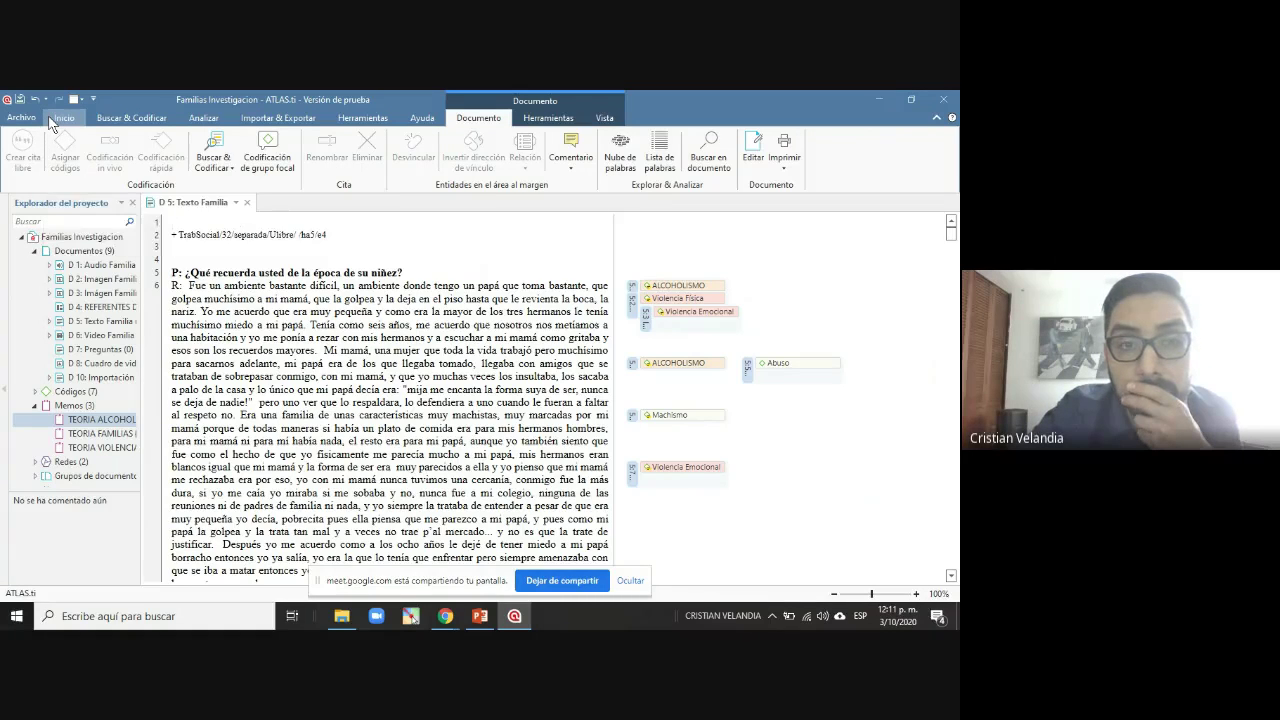
{"action": "left_click", "coordinate": [51, 122]}
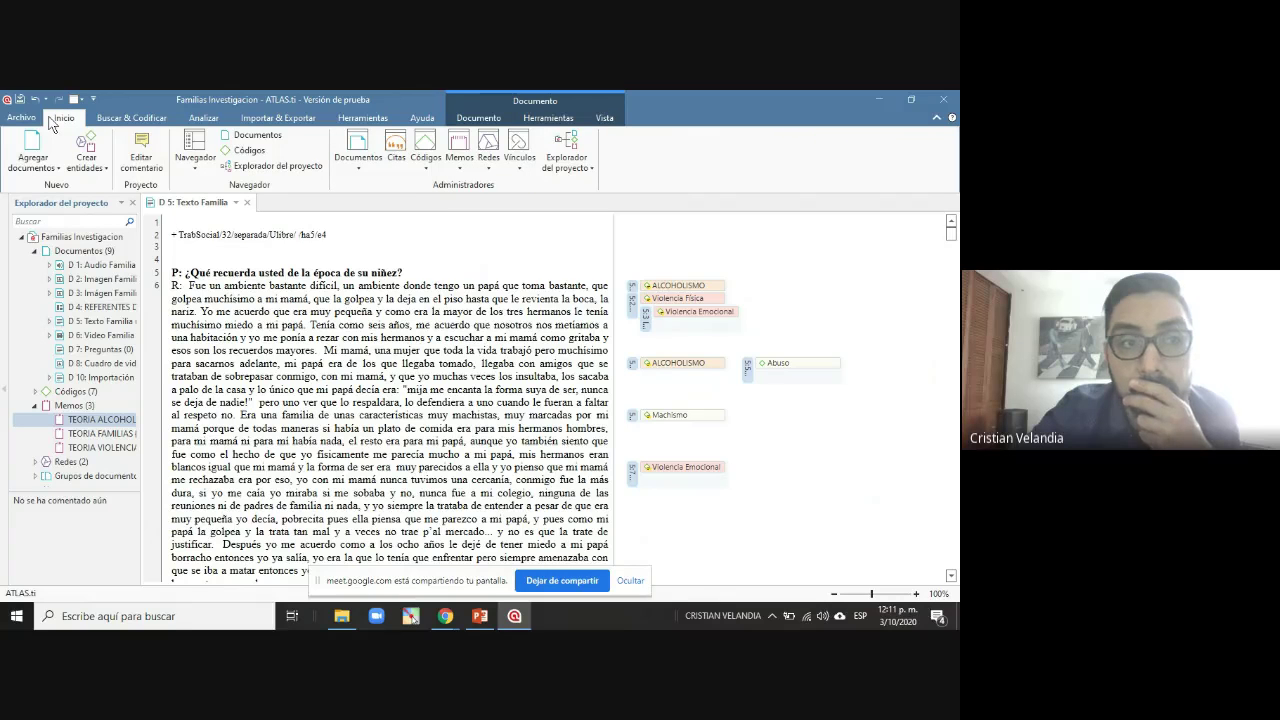
{"action": "left_click", "coordinate": [51, 122]}
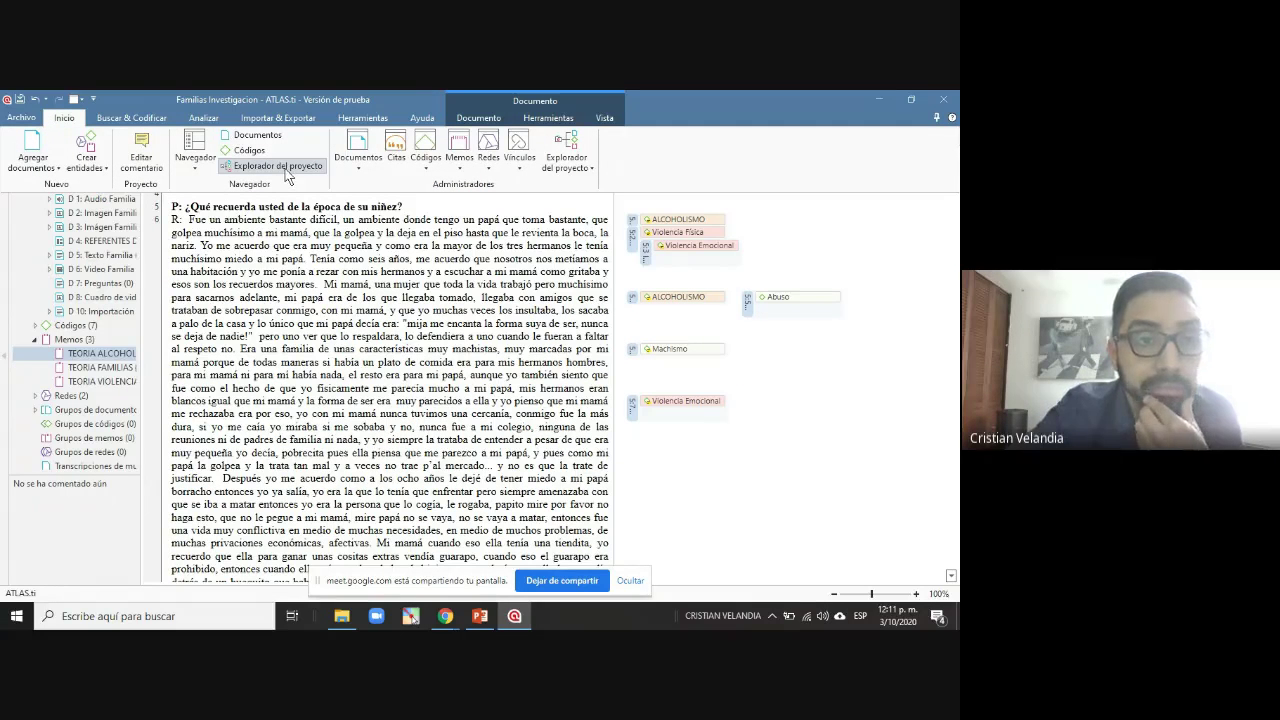
{"action": "left_click", "coordinate": [195, 165]}
{"action": "left_click", "coordinate": [193, 176]}
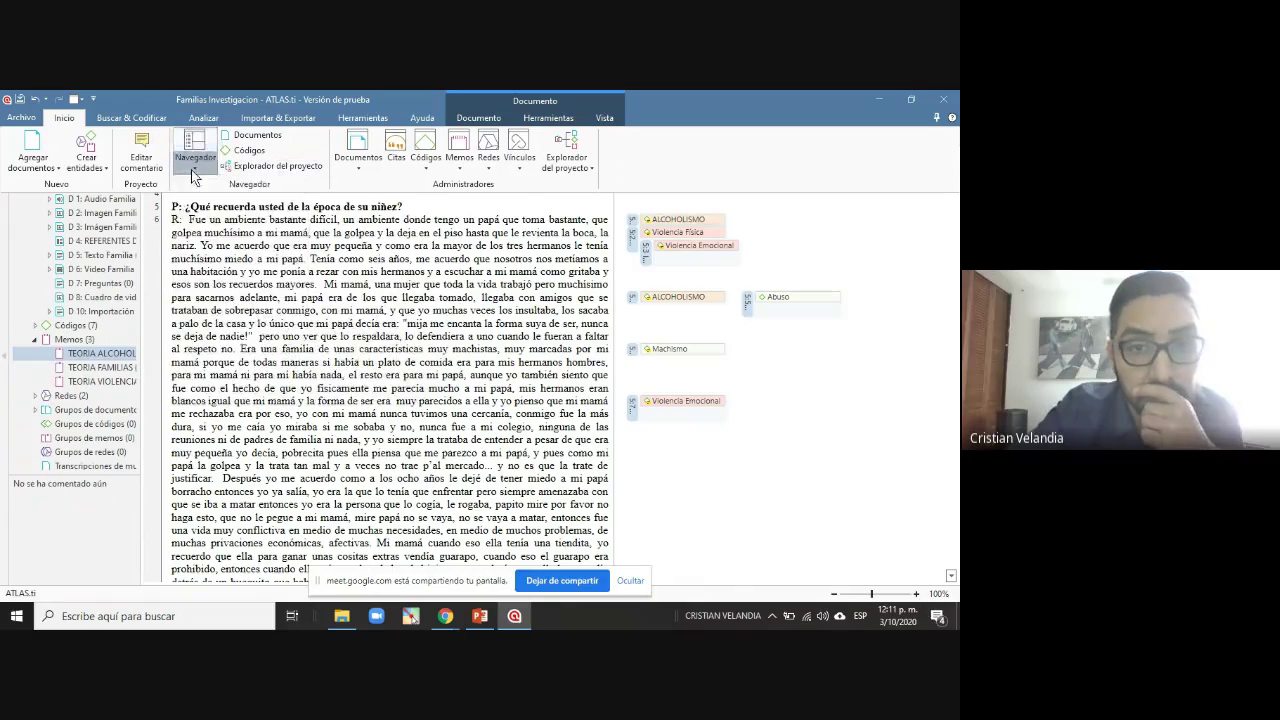
{"action": "left_click", "coordinate": [563, 166]}
{"action": "left_click", "coordinate": [559, 172]}
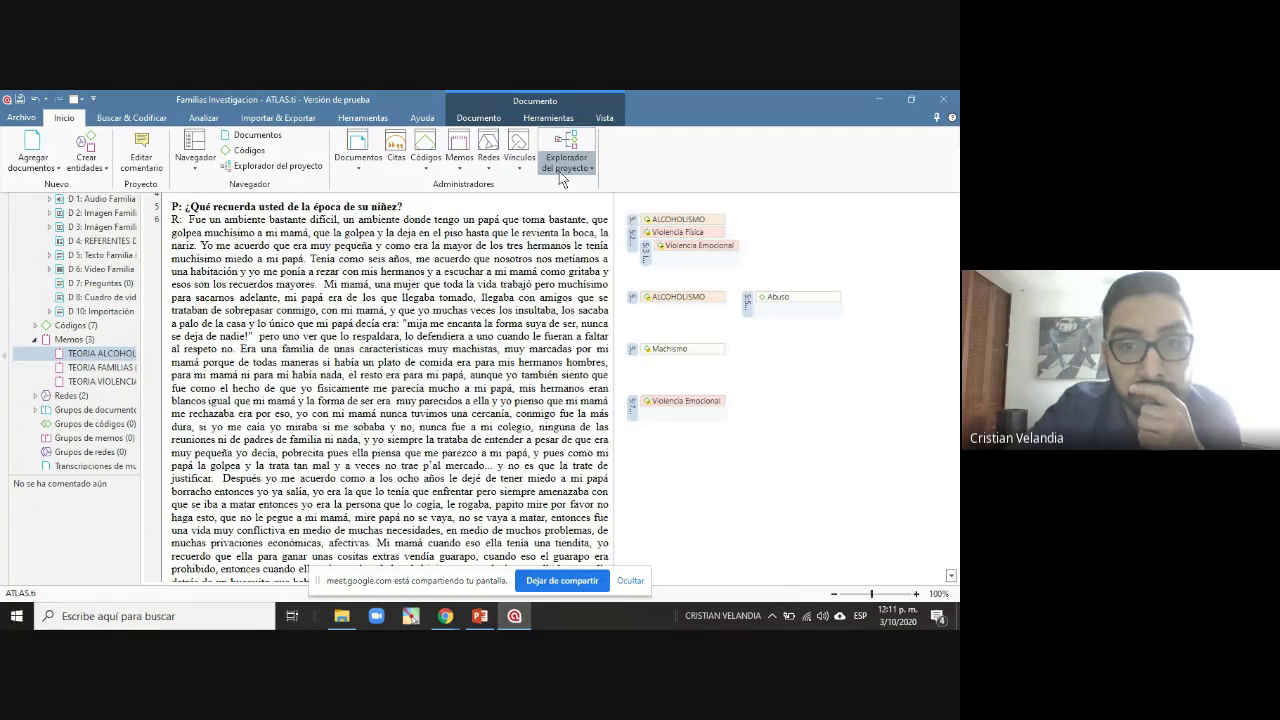
{"action": "left_click", "coordinate": [381, 120]}
{"action": "left_click", "coordinate": [420, 122]}
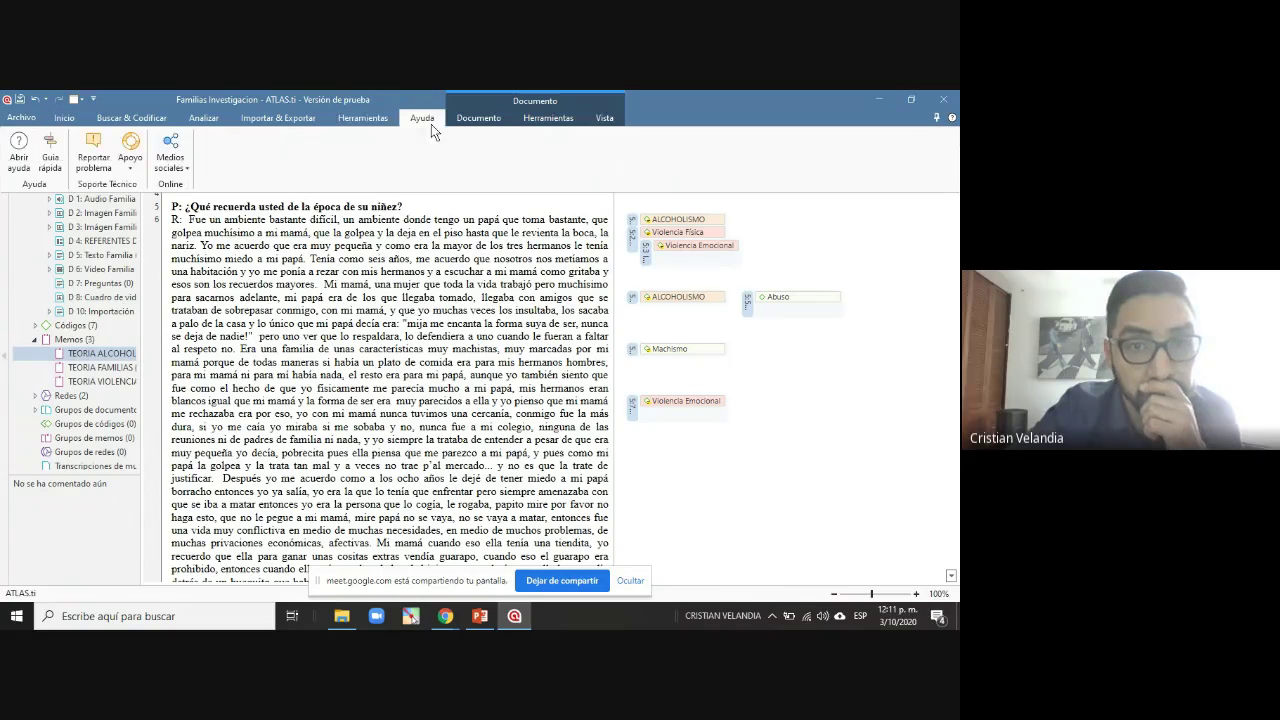
Generate a word list for document D 5: Texto Familia and review its word frequencies before closing it
{"action": "left_click", "coordinate": [466, 122]}
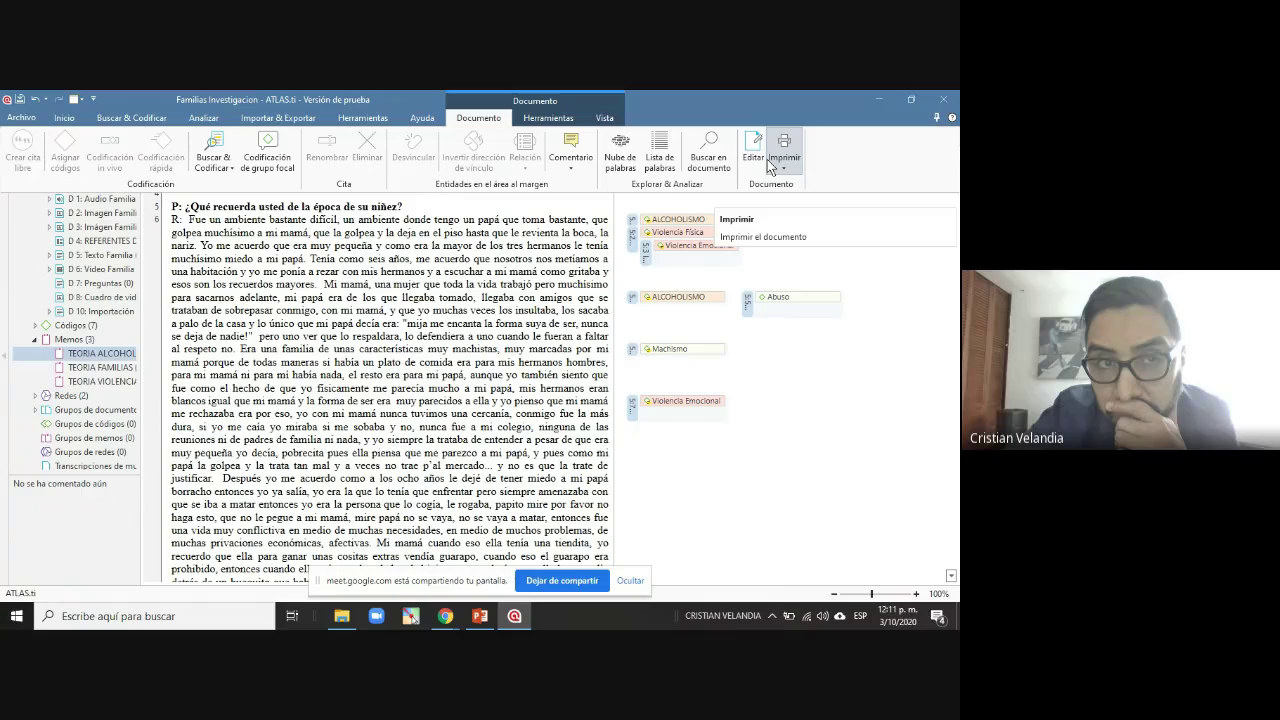
{"action": "left_click", "coordinate": [660, 155]}
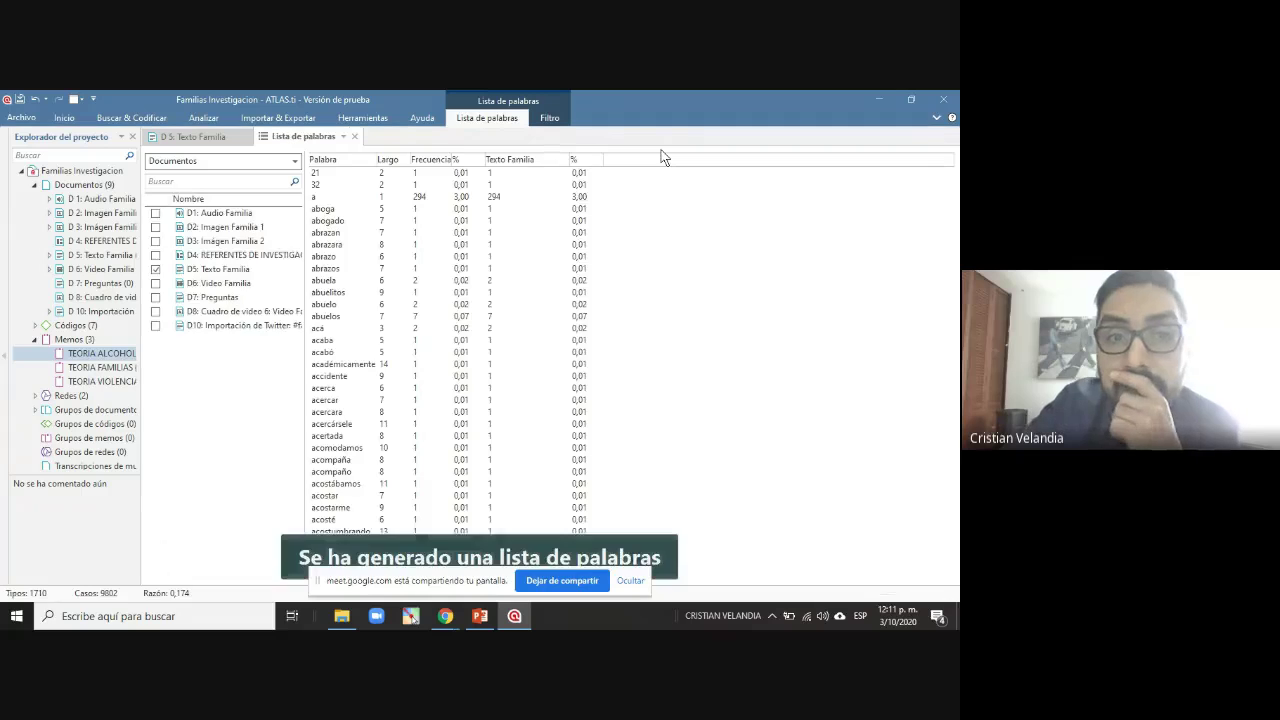
{"action": "left_click", "coordinate": [423, 305]}
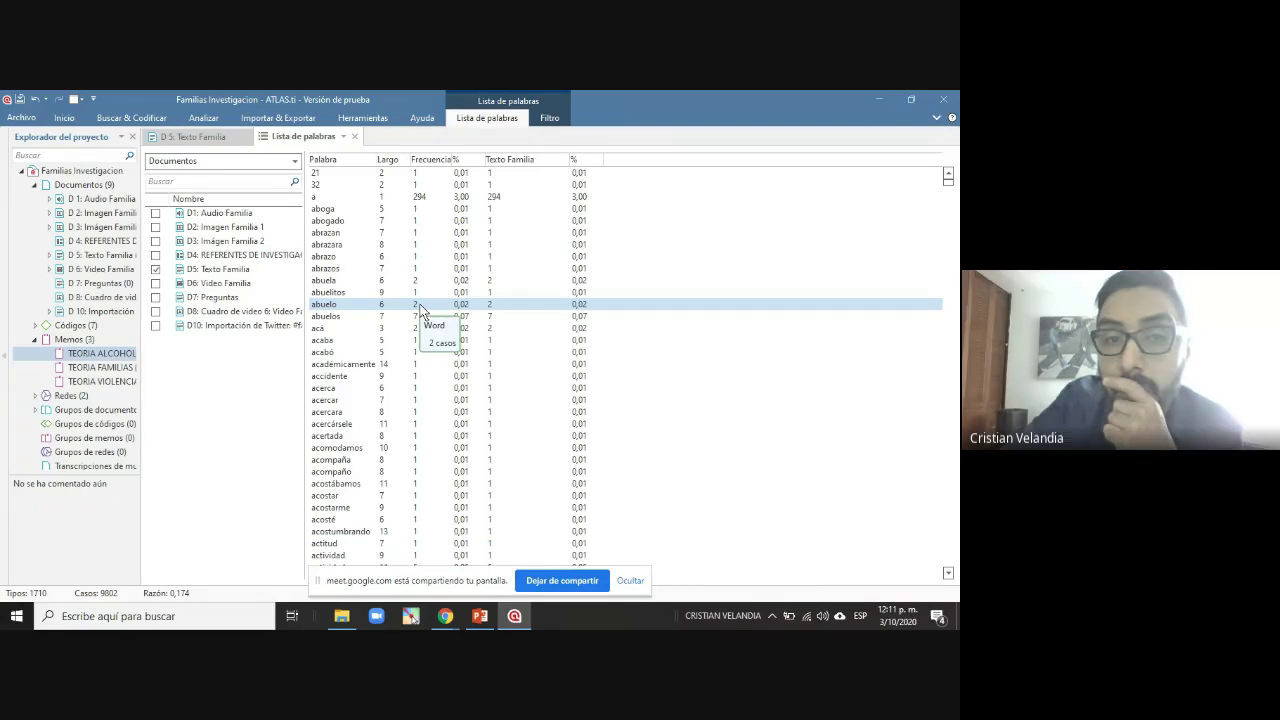
{"action": "left_click", "coordinate": [426, 352]}
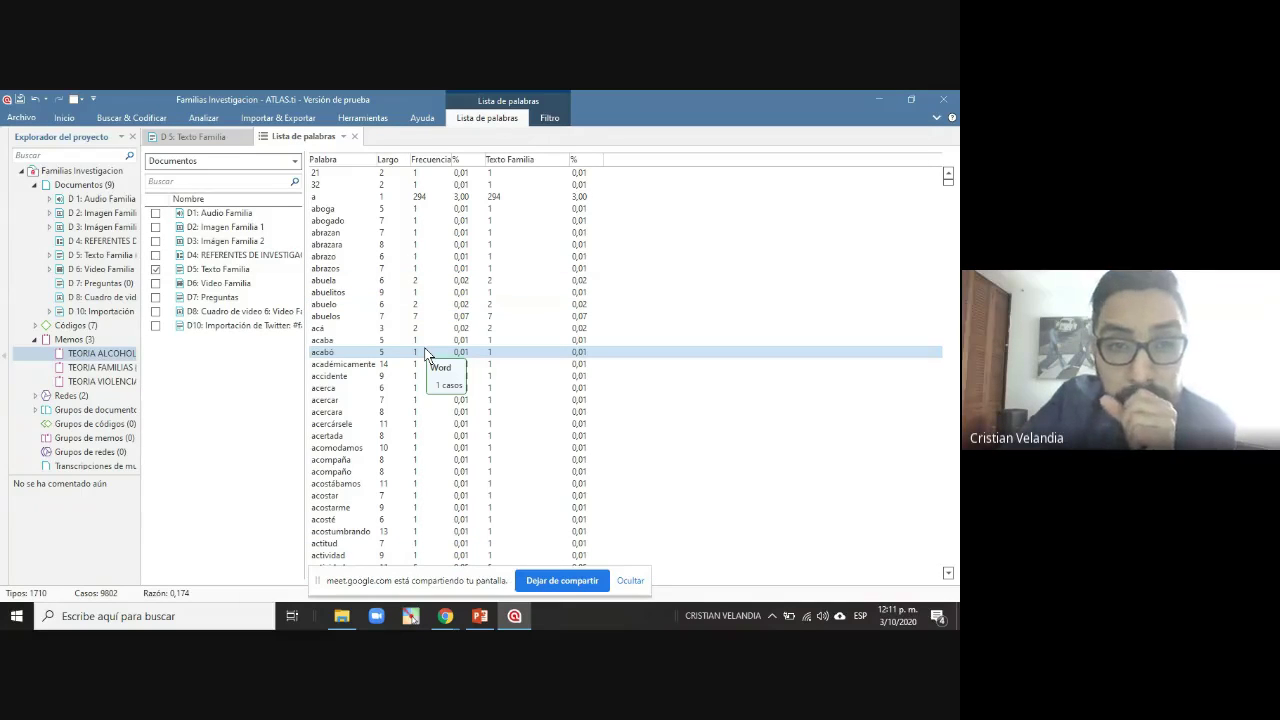
{"action": "left_click_drag", "start_coordinate": [426, 352], "coordinate": [340, 222]}
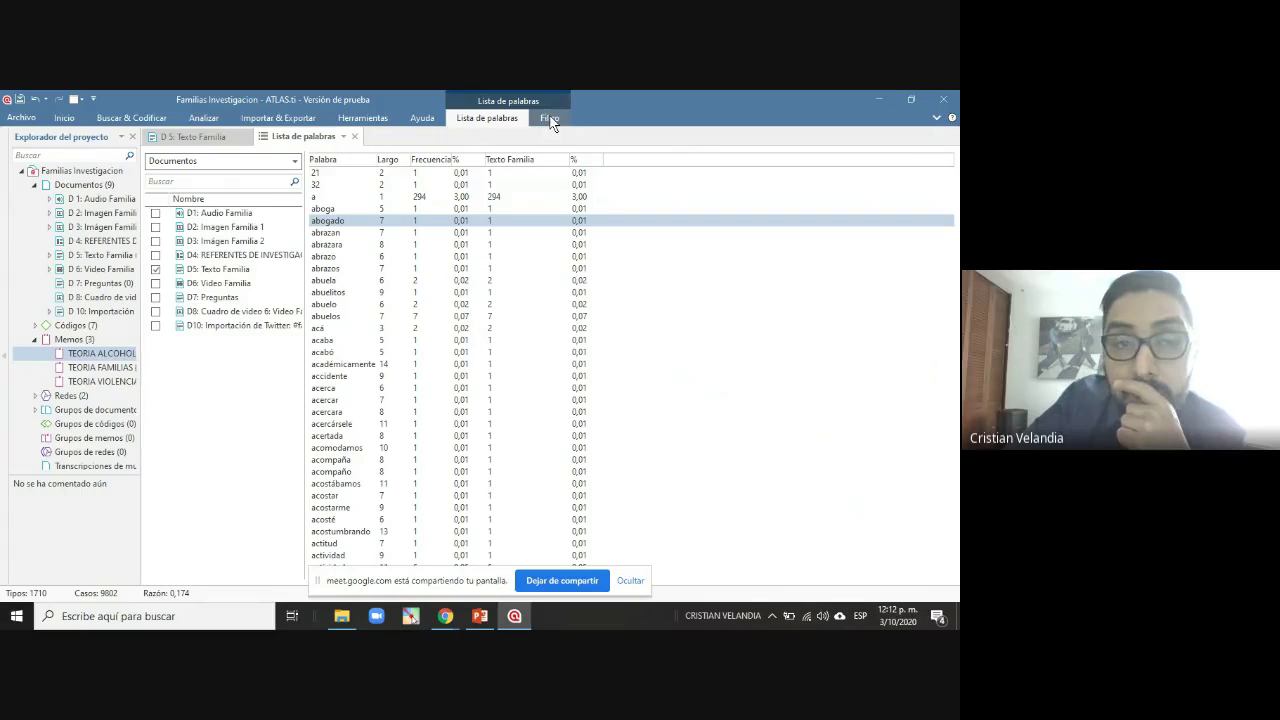
{"action": "left_click", "coordinate": [353, 137]}
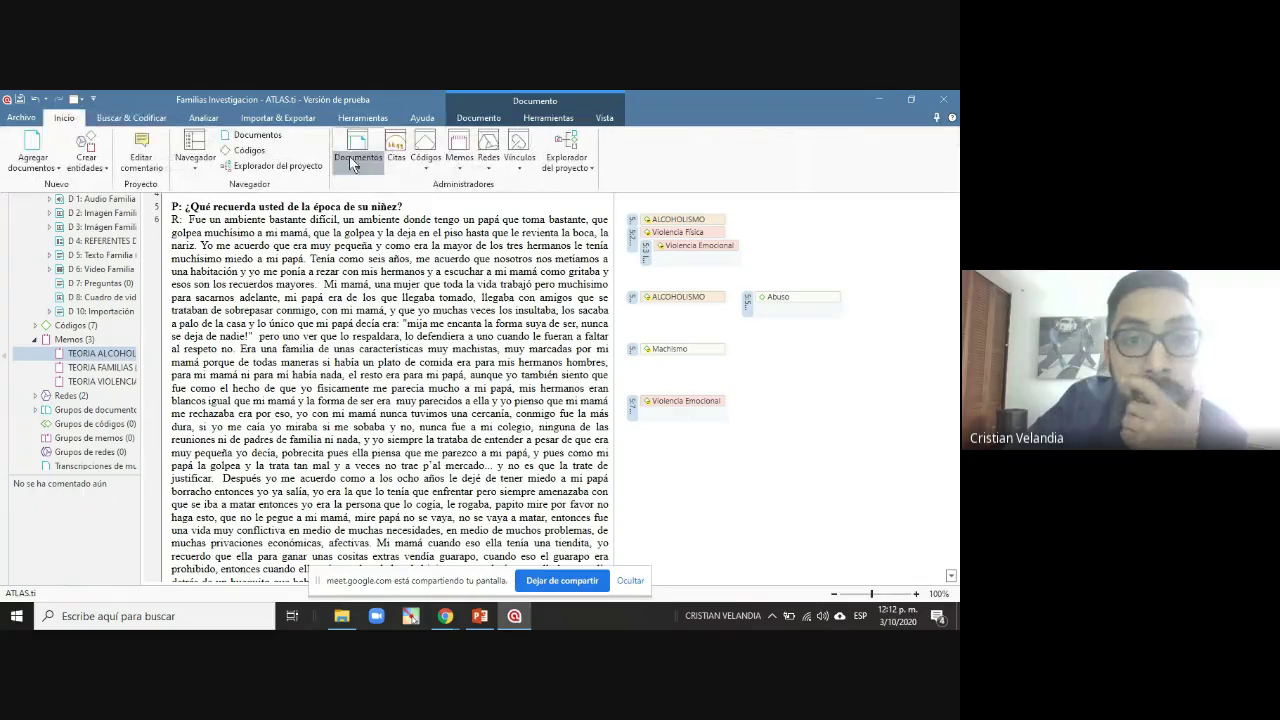
Open the quotation manager, examine quotation 2:2 of Imagen Familia 1 with its comment, and close the manager
{"action": "left_click", "coordinate": [401, 143]}
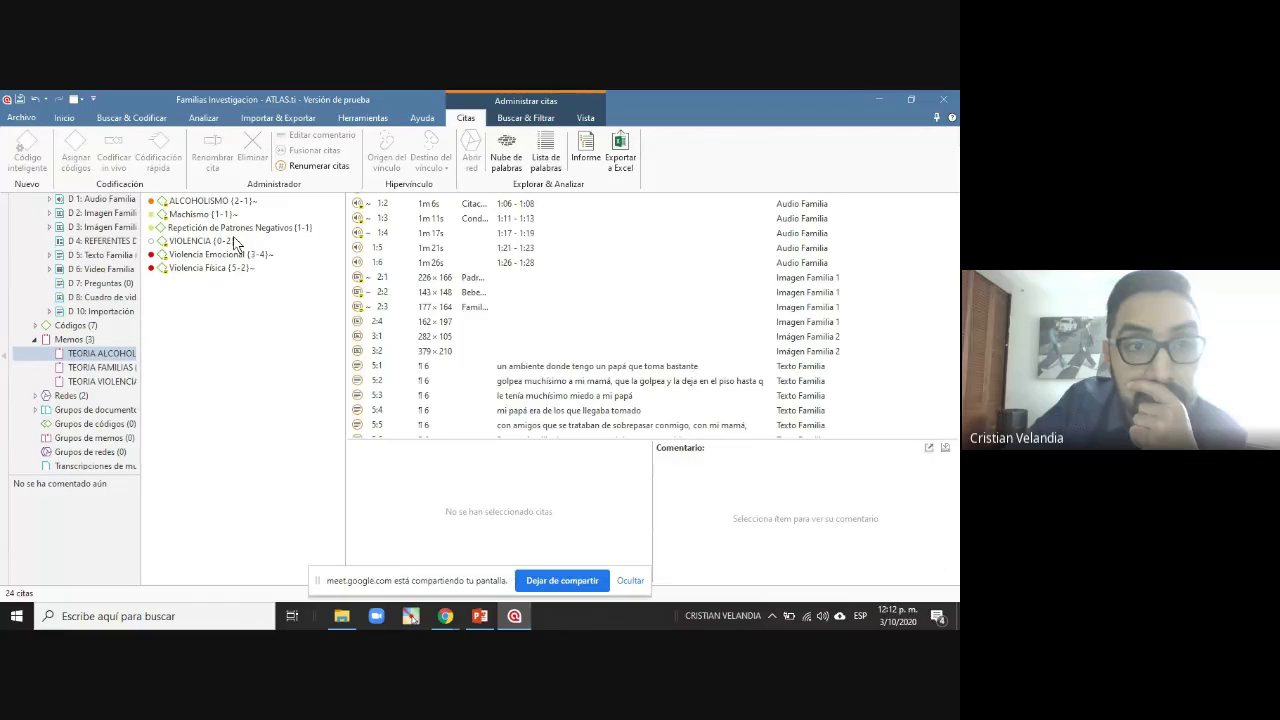
{"action": "left_click", "coordinate": [449, 287]}
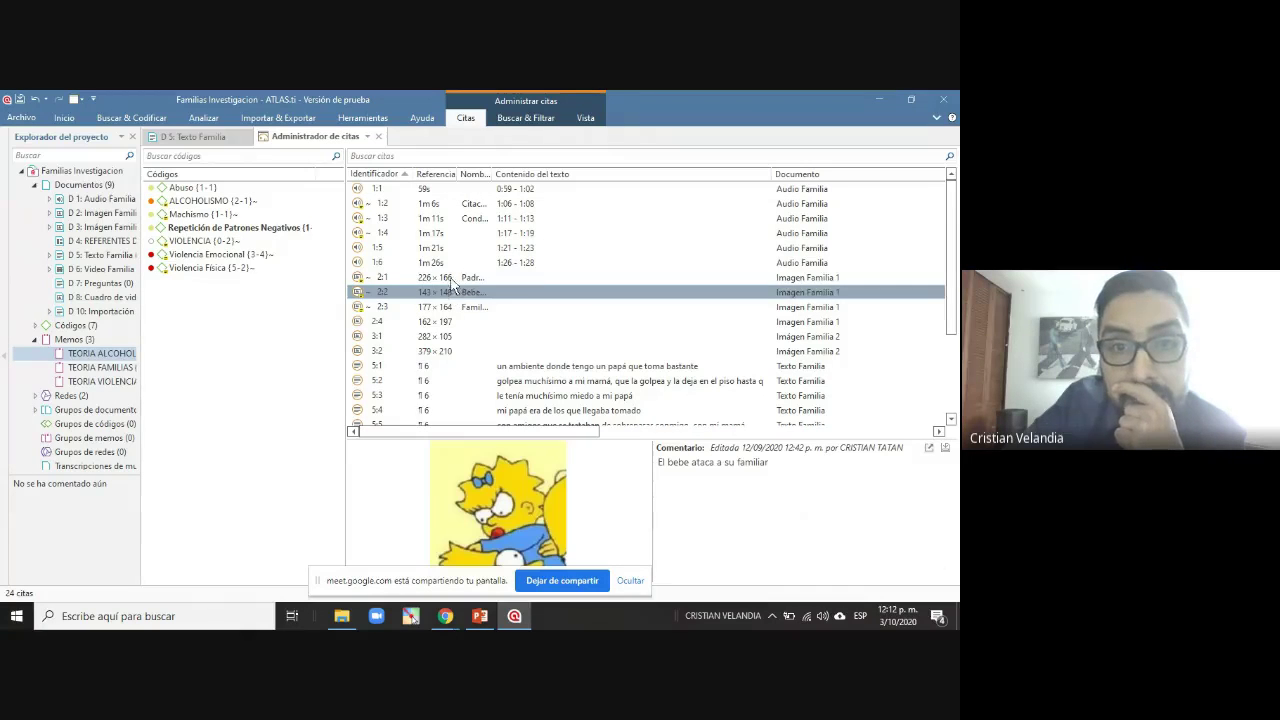
{"action": "left_click", "coordinate": [463, 119]}
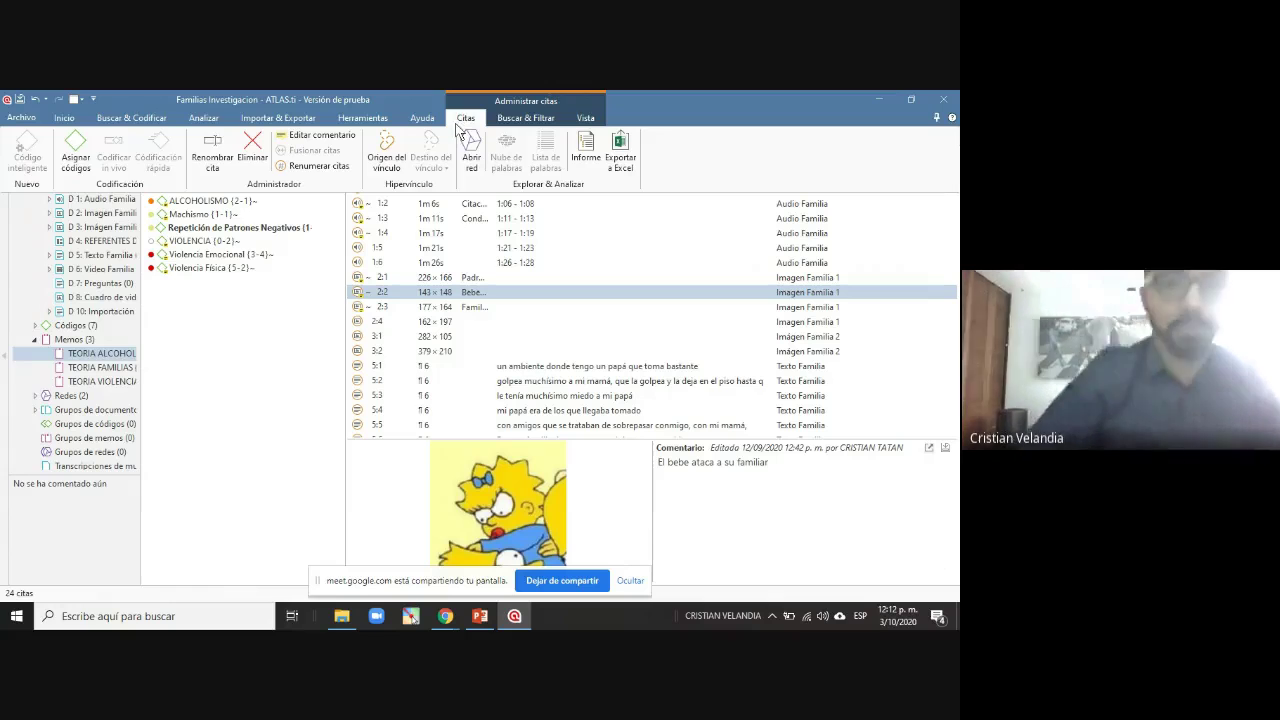
{"action": "left_click", "coordinate": [459, 124]}
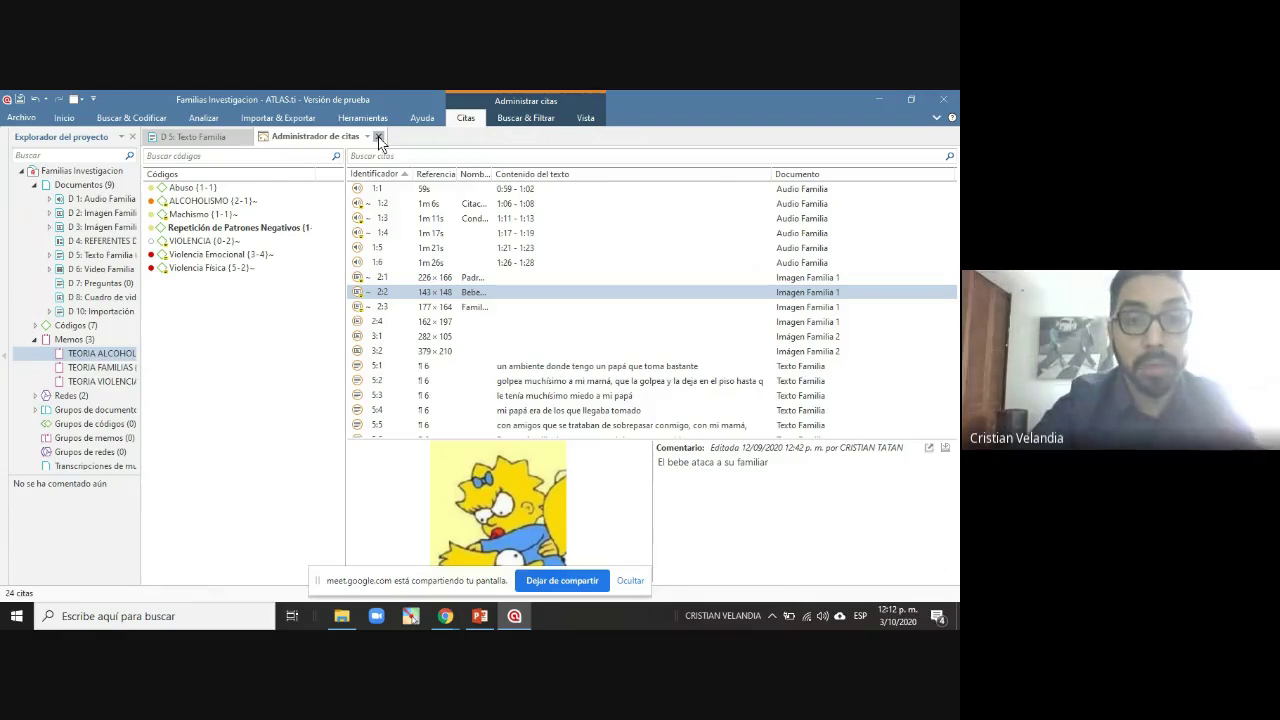
{"action": "left_click", "coordinate": [379, 137]}
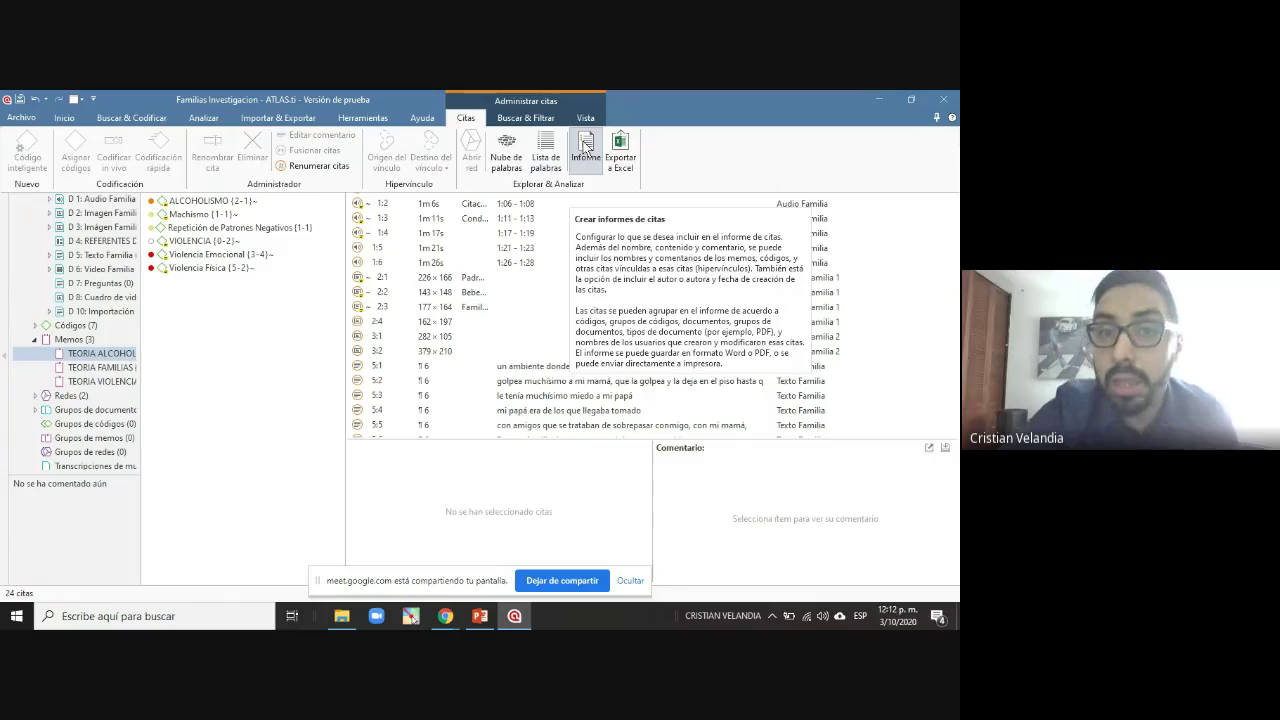
Start a quotation report covering all quotations and group it by Códigos
{"action": "left_click", "coordinate": [585, 147]}
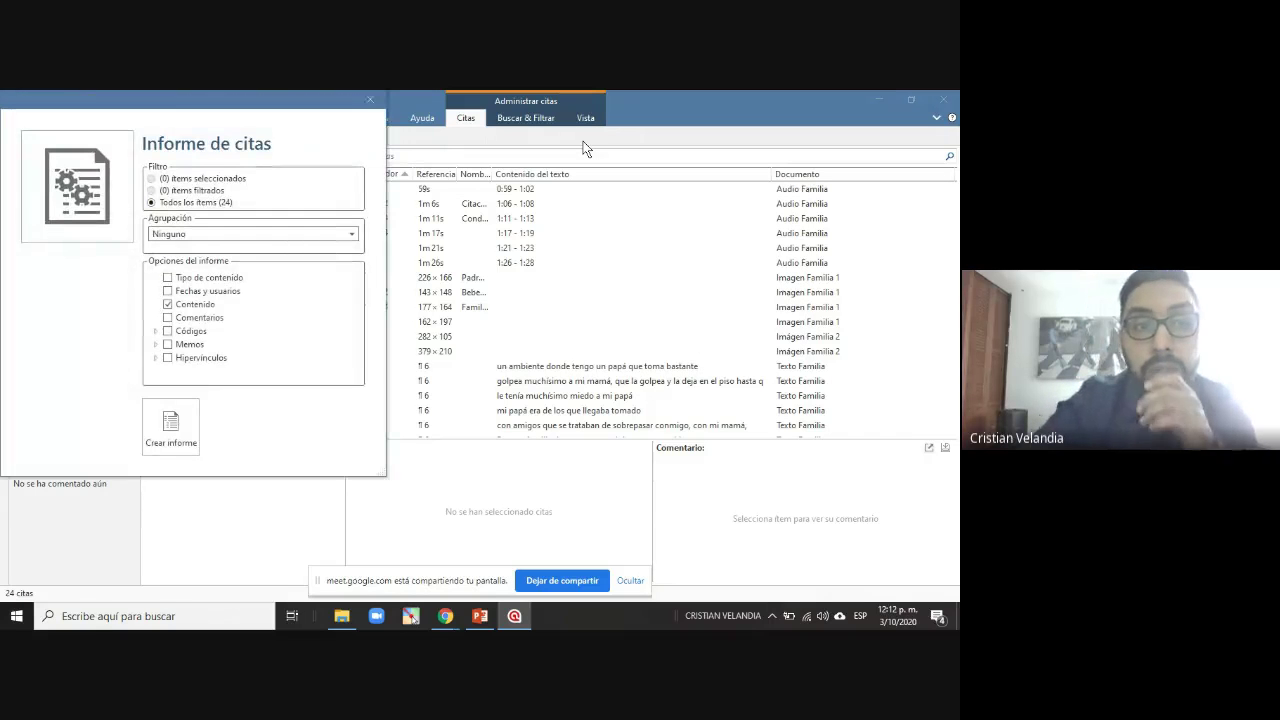
{"action": "left_click_drag", "start_coordinate": [283, 118], "coordinate": [446, 152]}
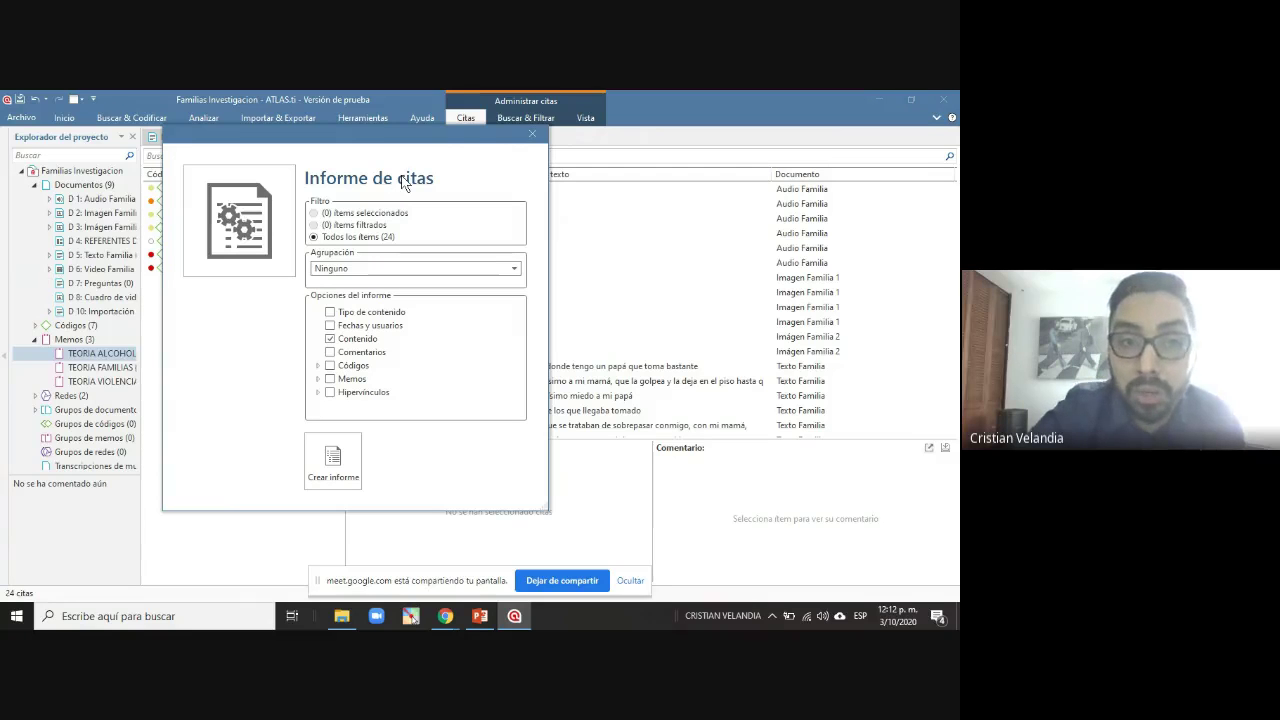
{"action": "left_click", "coordinate": [343, 269]}
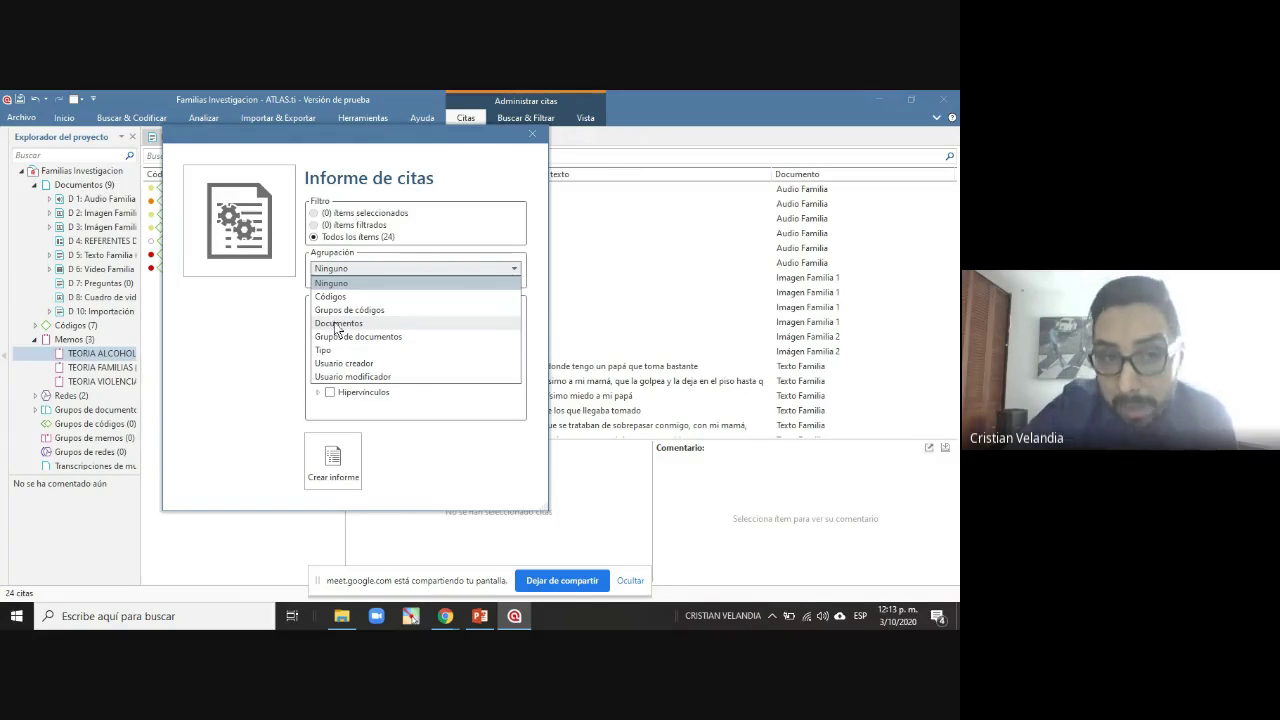
{"action": "left_click", "coordinate": [331, 297]}
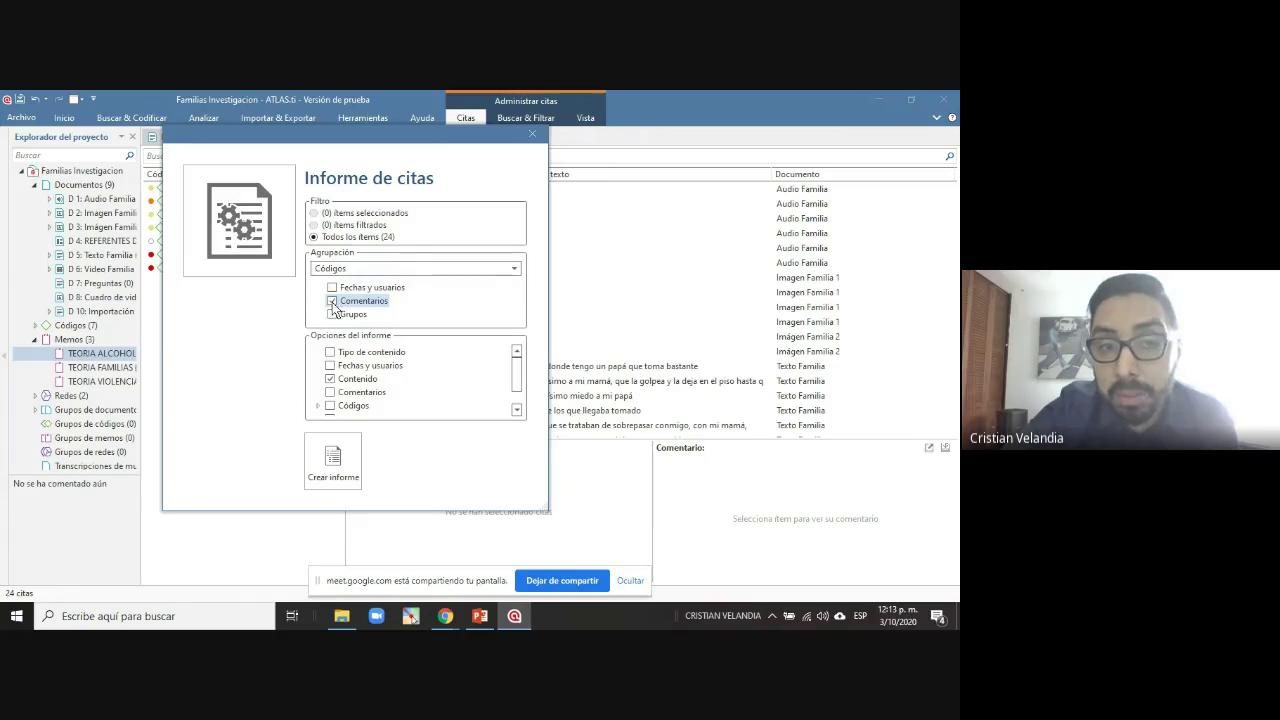
Include comments for both the code groups and the quotations, and create the quotation report in a maximized window
{"action": "left_click", "coordinate": [332, 301]}
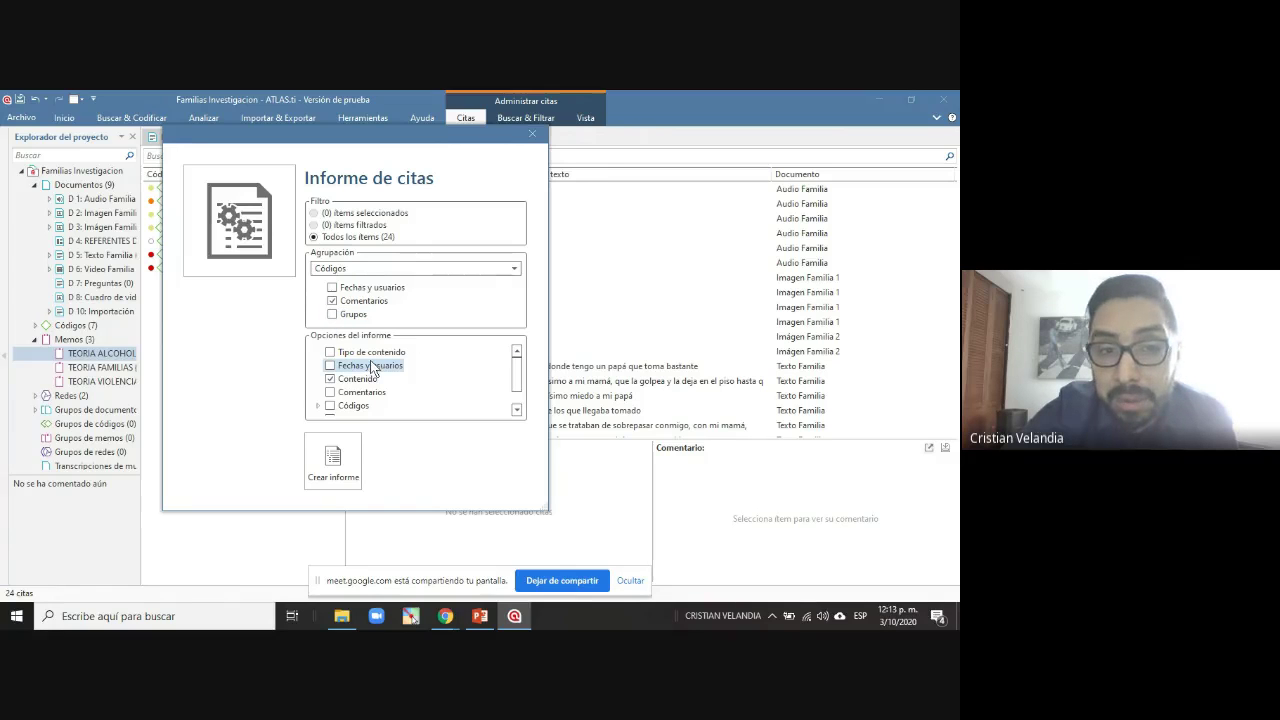
{"action": "left_click", "coordinate": [331, 393]}
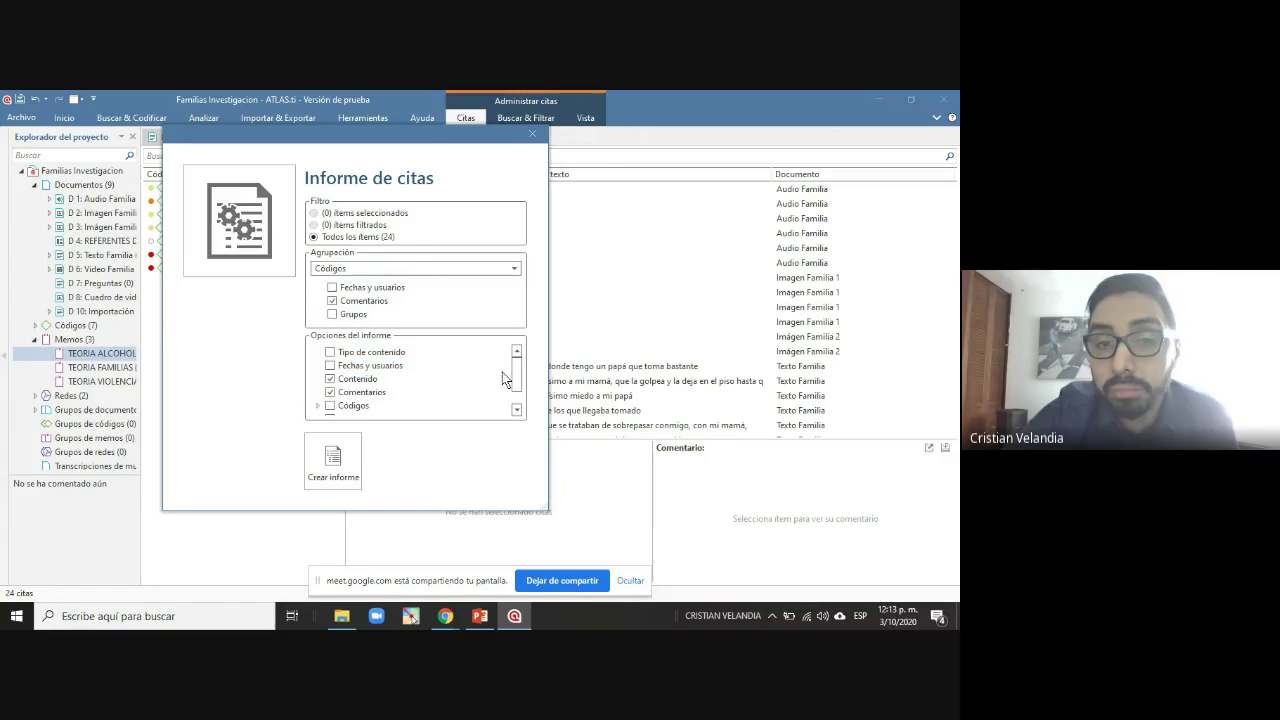
{"action": "scroll", "coordinate": [516, 386], "scroll_direction": "down", "scroll_amount": 1}
{"action": "scroll", "coordinate": [518, 398], "scroll_direction": "up", "scroll_amount": 1}
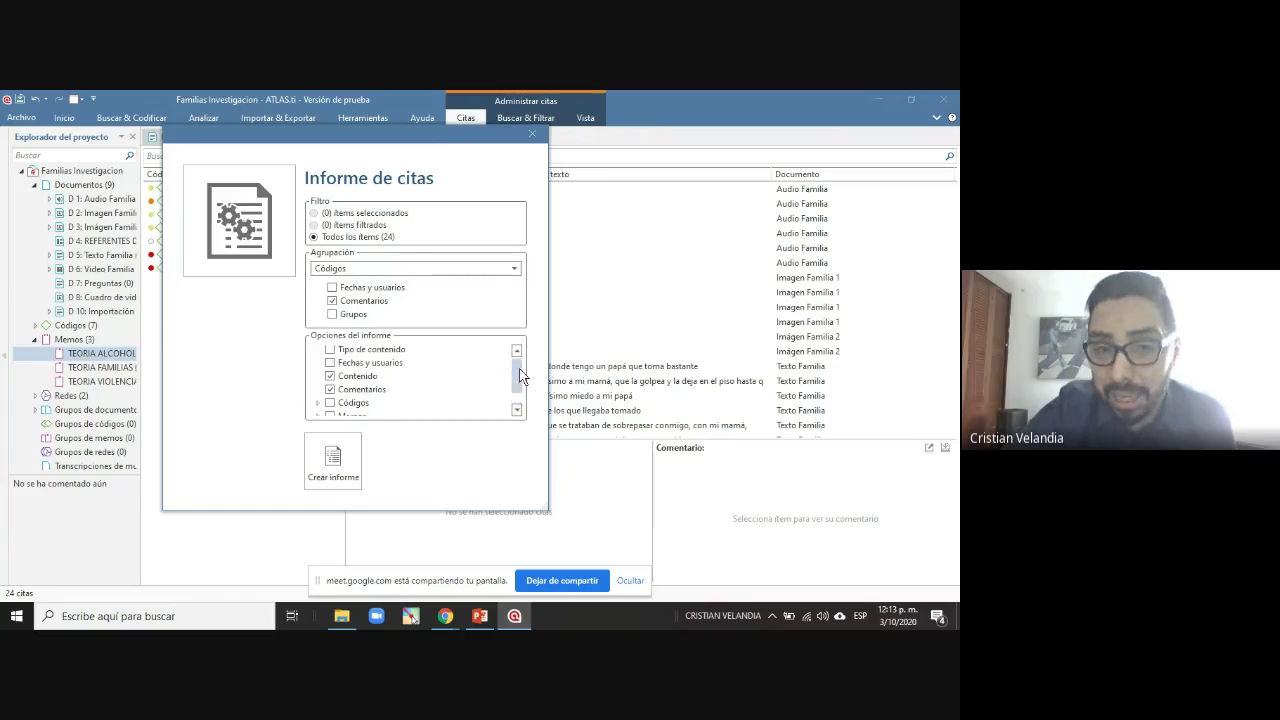
{"action": "left_click", "coordinate": [333, 458]}
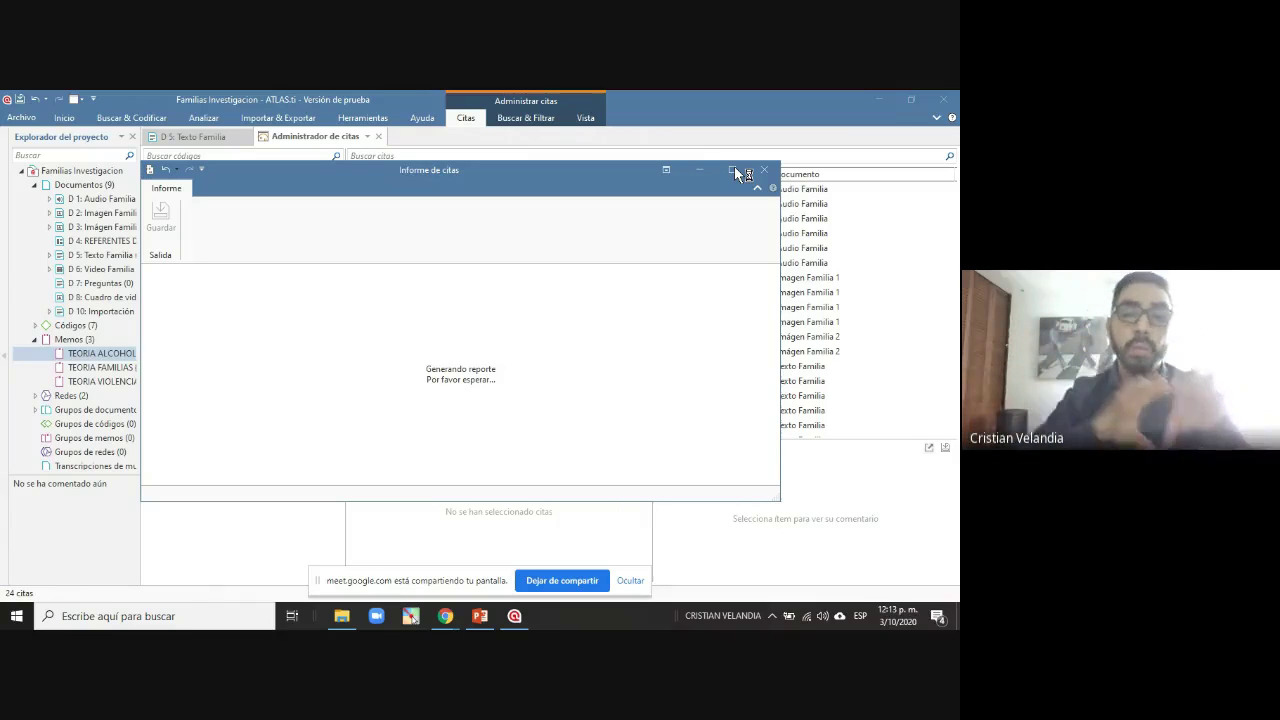
{"action": "left_click", "coordinate": [733, 170]}
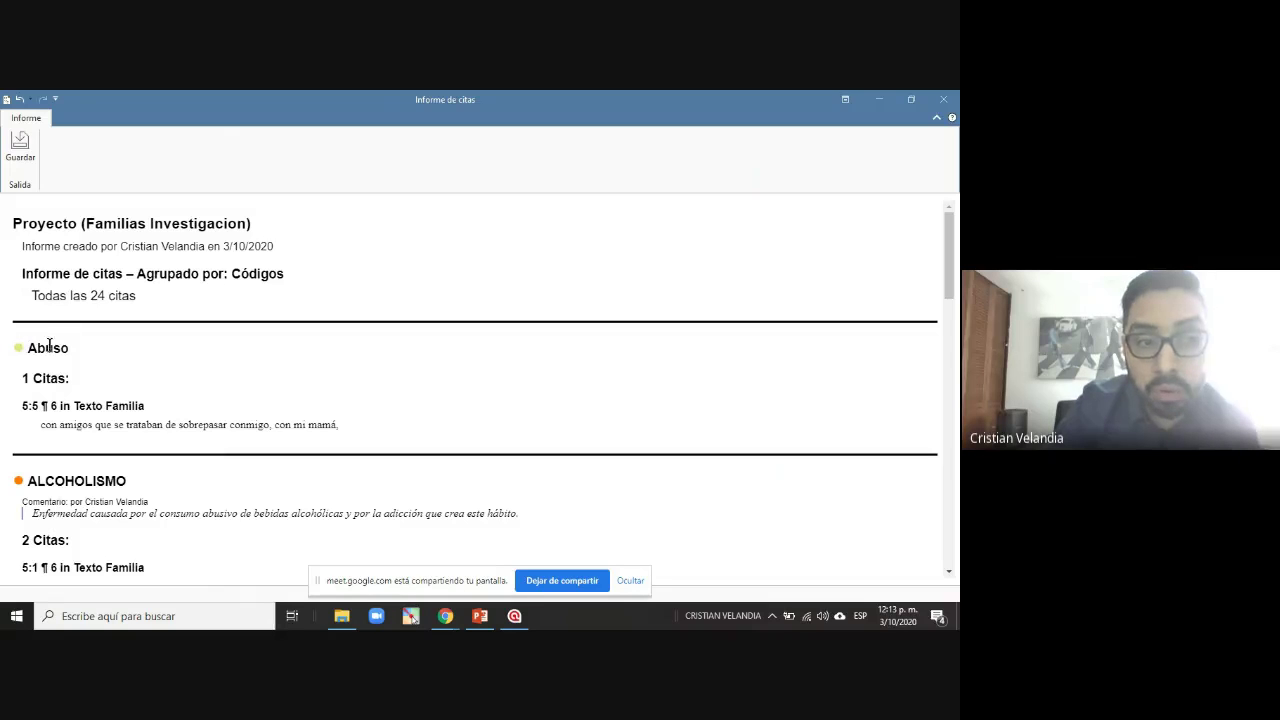
Examine the Abuso code in the report, including its color marker and its quotation from Texto Familia
{"action": "left_click_drag", "start_coordinate": [68, 347], "coordinate": [22, 346]}
{"action": "left_click", "coordinate": [137, 352]}
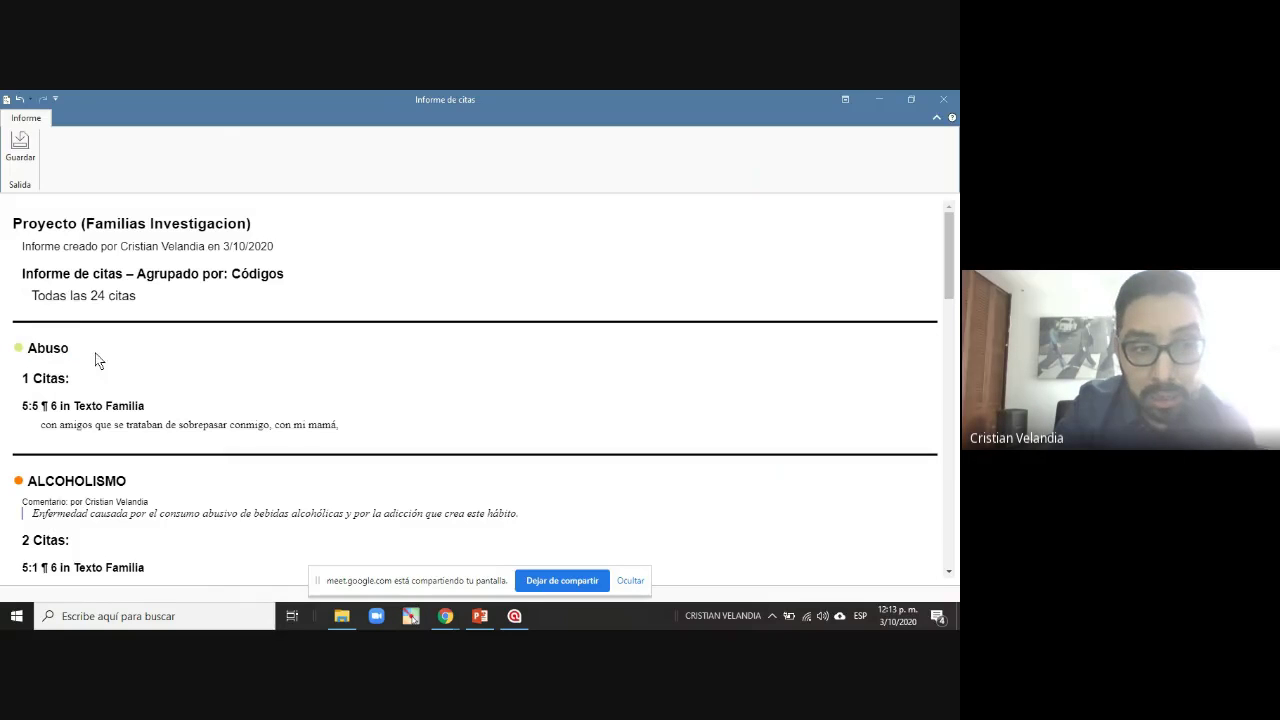
{"action": "left_click_drag", "start_coordinate": [15, 348], "coordinate": [30, 348]}
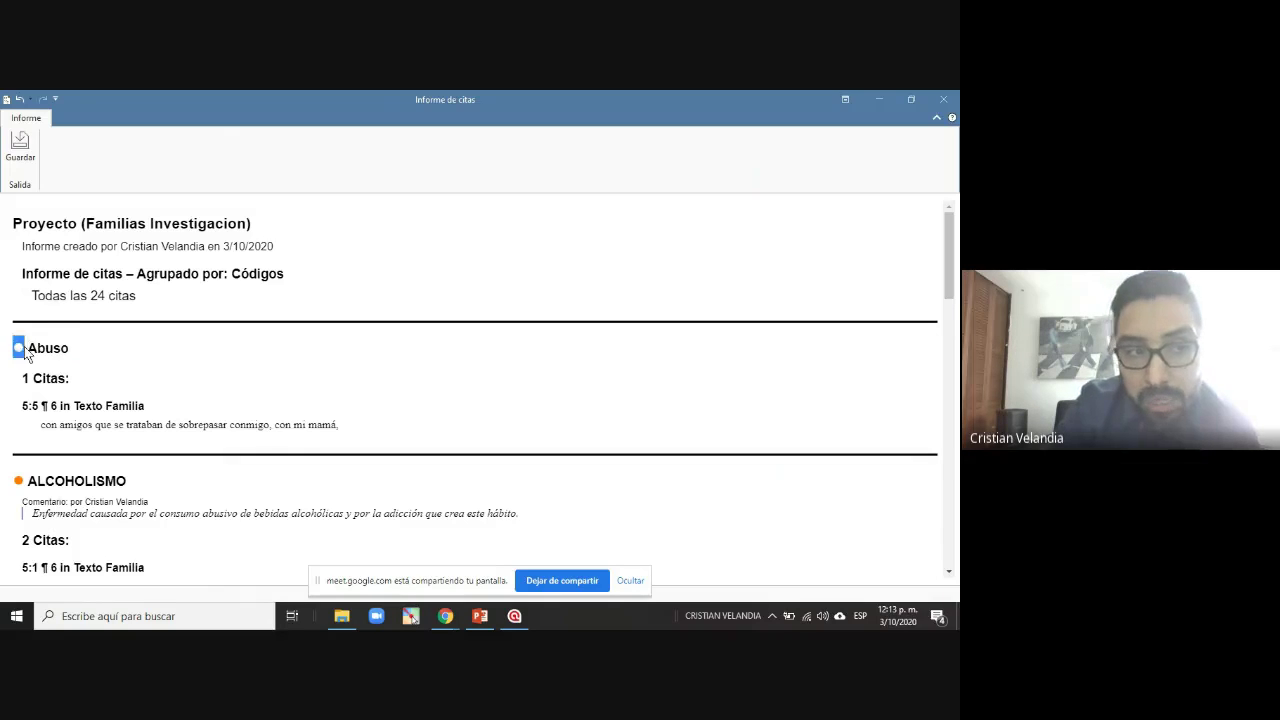
{"action": "left_click", "coordinate": [142, 344]}
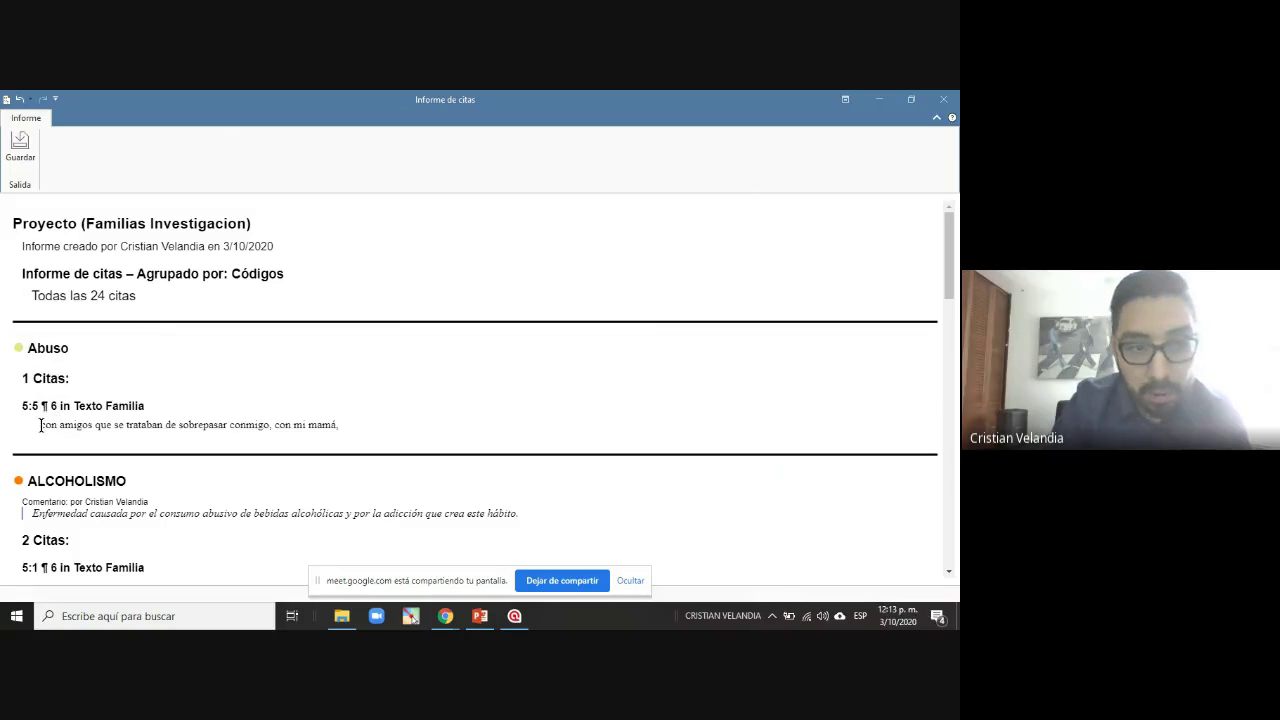
{"action": "left_click_drag", "start_coordinate": [41, 425], "coordinate": [347, 430]}
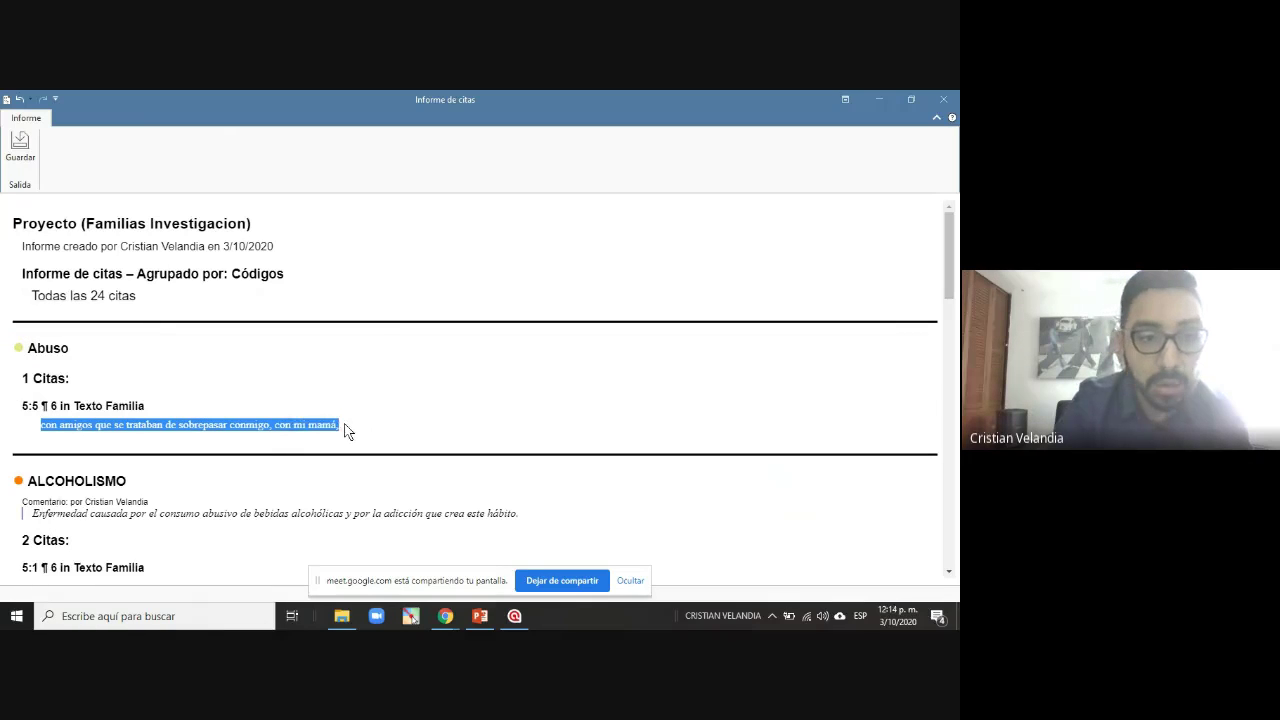
{"action": "left_click", "coordinate": [378, 410]}
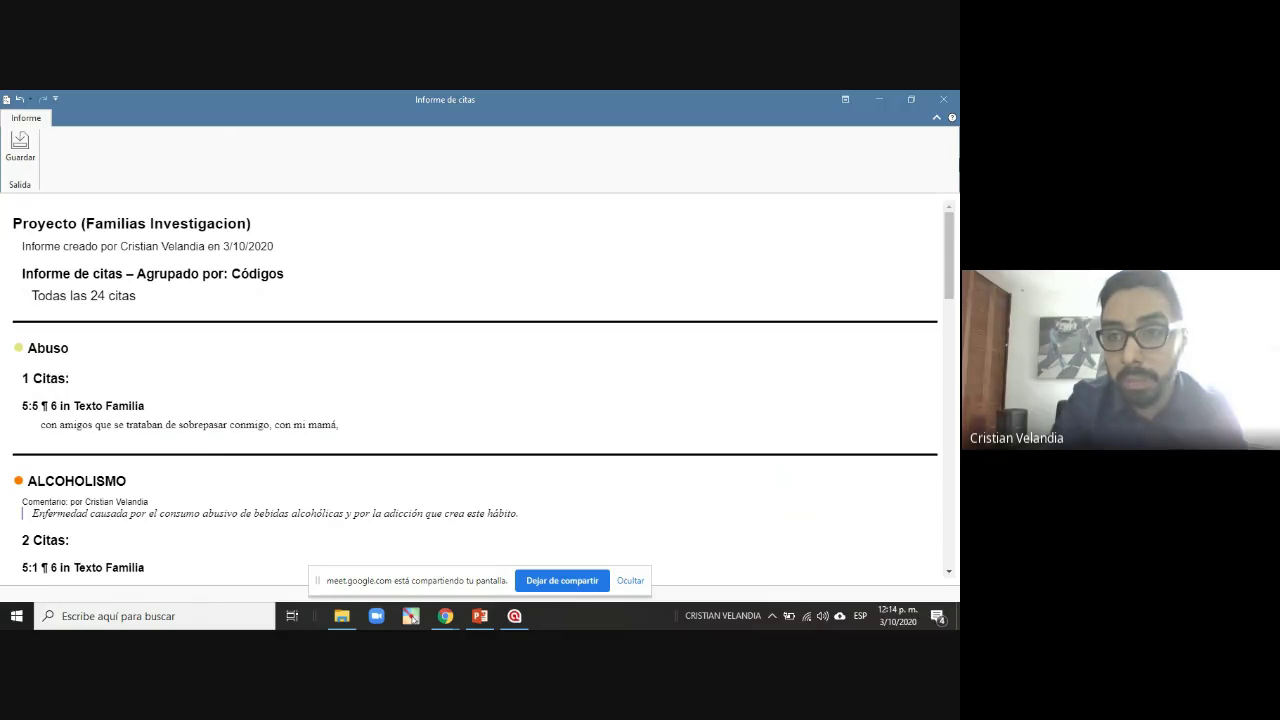
Review the rest of the quotation report, examining the Violencia Emocional code with its comment and quotations
{"action": "left_click_drag", "start_coordinate": [944, 245], "coordinate": [955, 500]}
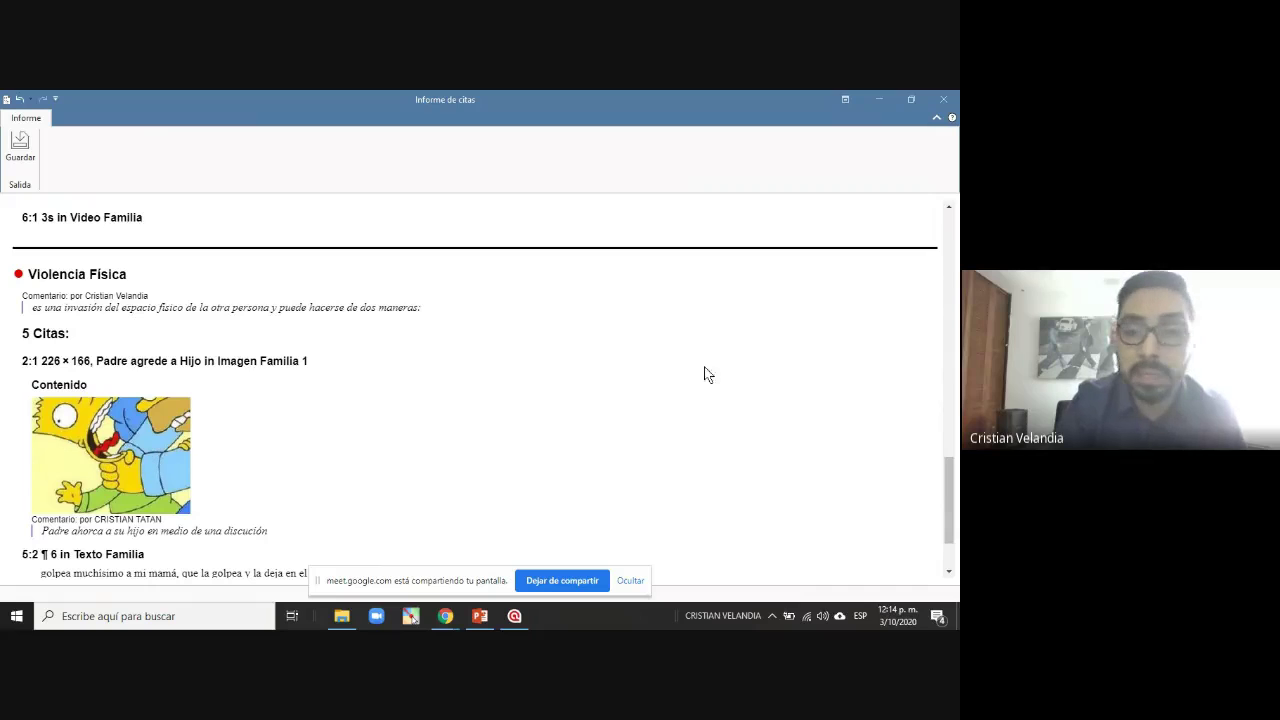
{"action": "left_click_drag", "start_coordinate": [950, 509], "coordinate": [937, 414]}
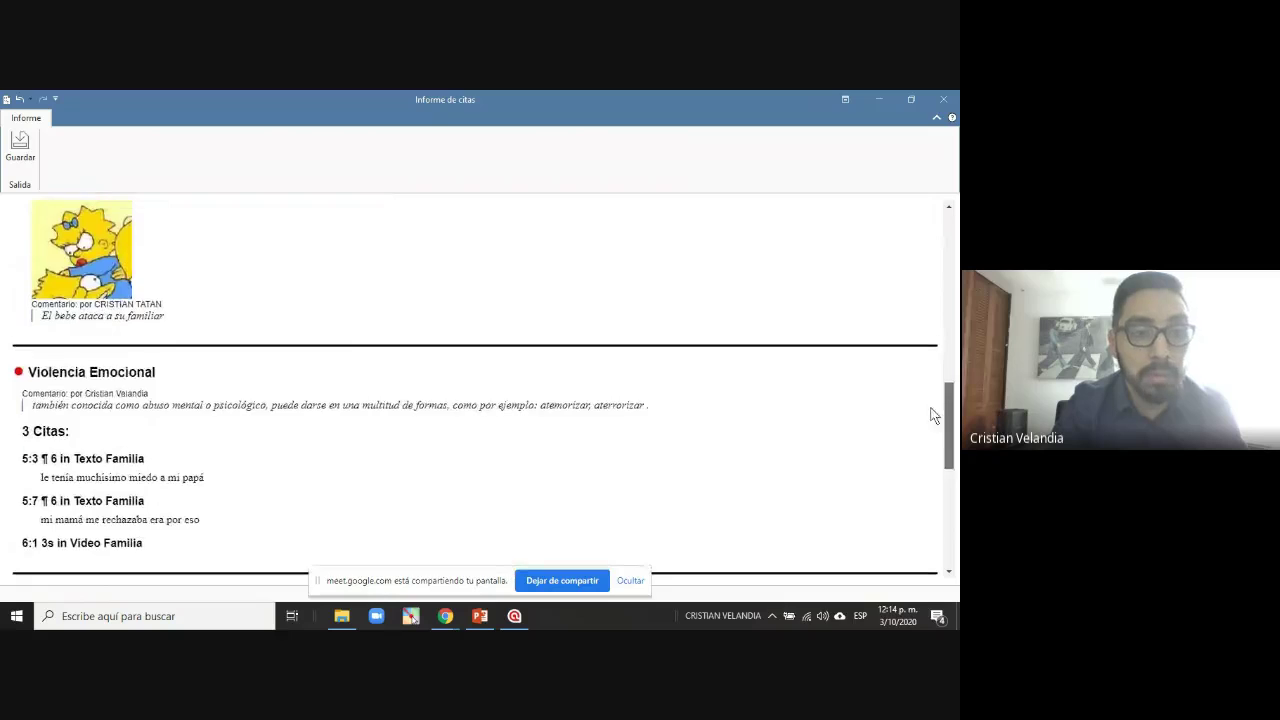
{"action": "scroll", "coordinate": [520, 371], "scroll_direction": "down", "scroll_amount": 1}
{"action": "left_click_drag", "start_coordinate": [17, 317], "coordinate": [23, 319]}
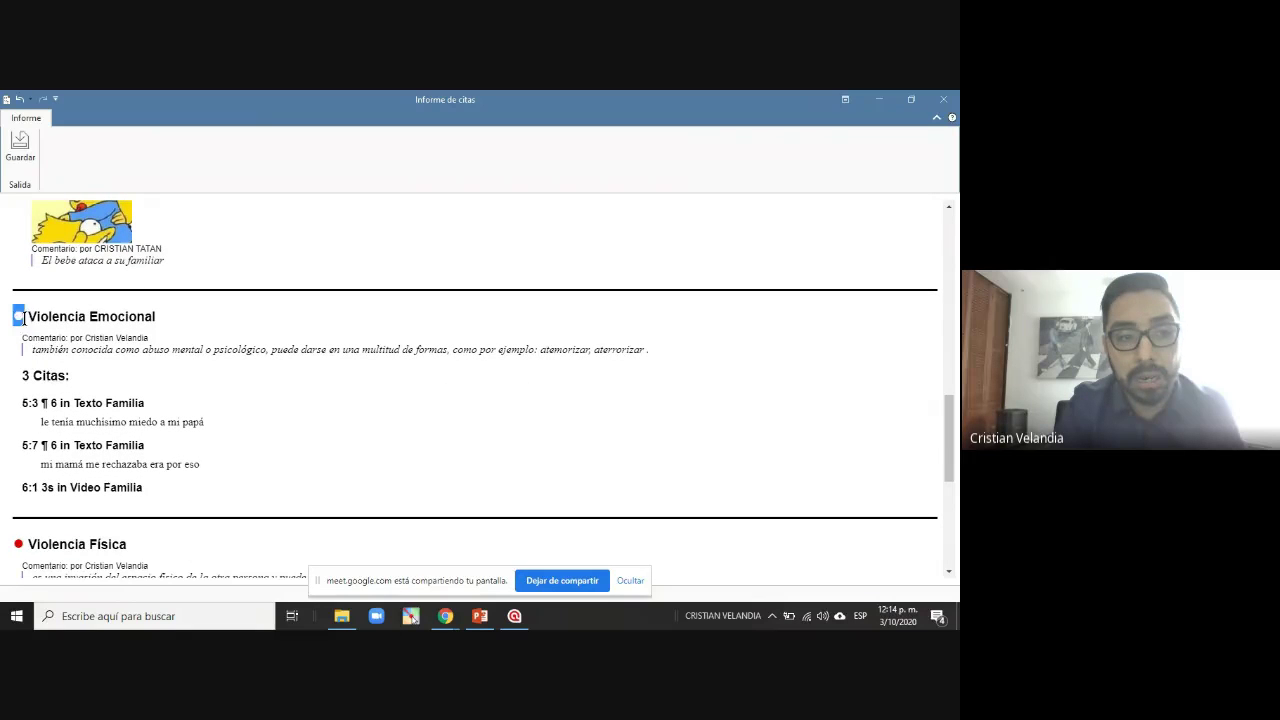
{"action": "left_click", "coordinate": [31, 337]}
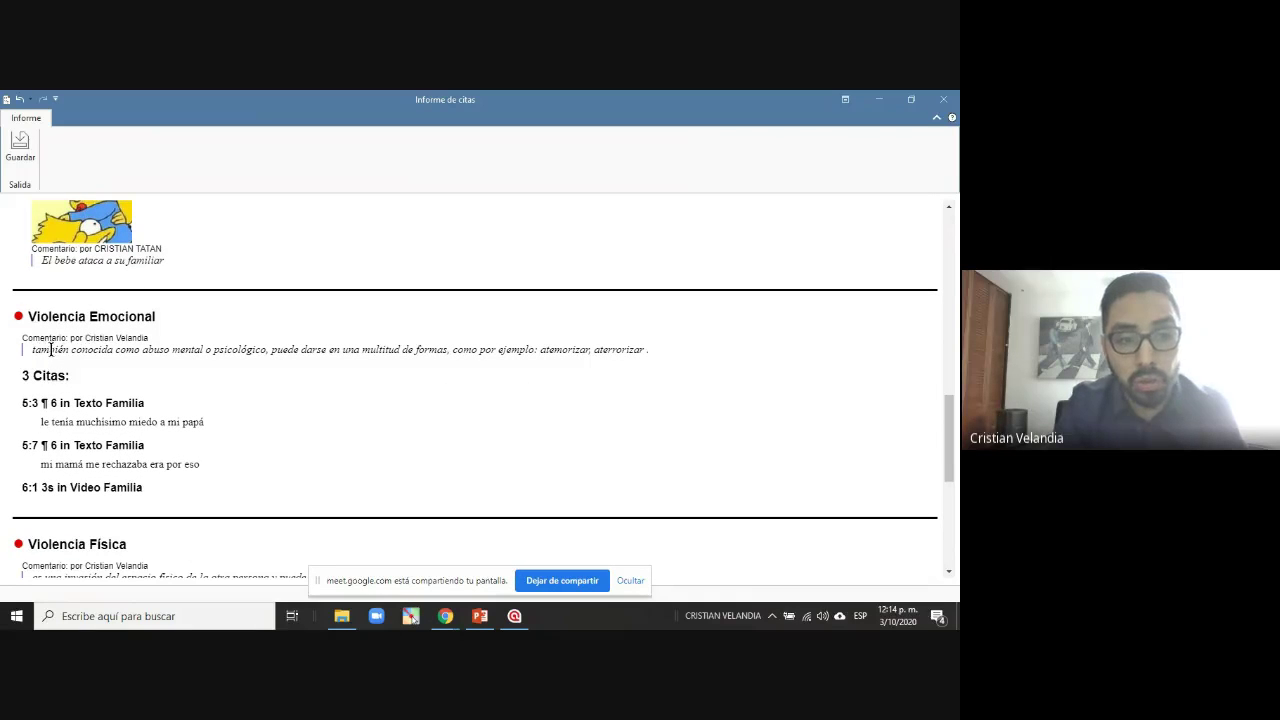
{"action": "left_click_drag", "start_coordinate": [30, 349], "coordinate": [252, 356]}
{"action": "left_click", "coordinate": [251, 355]}
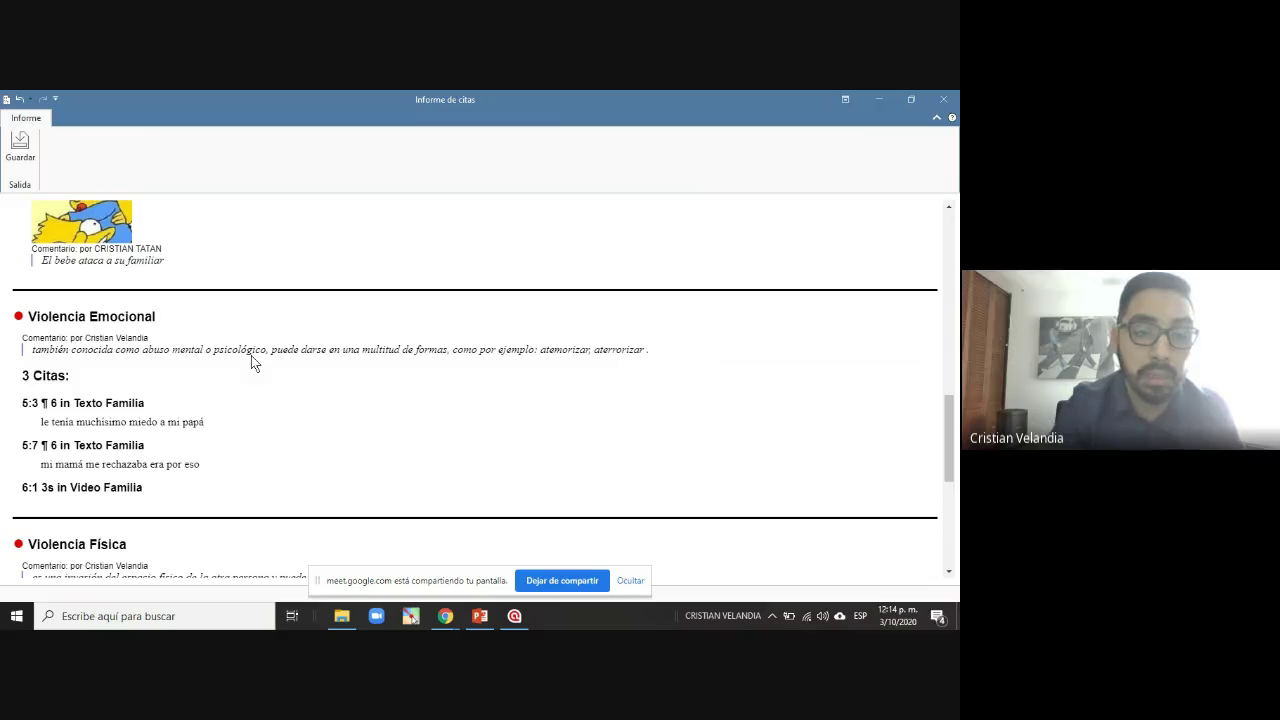
{"action": "left_click_drag", "start_coordinate": [452, 343], "coordinate": [644, 352]}
{"action": "left_click", "coordinate": [644, 352]}
{"action": "left_click_drag", "start_coordinate": [950, 440], "coordinate": [956, 260]}
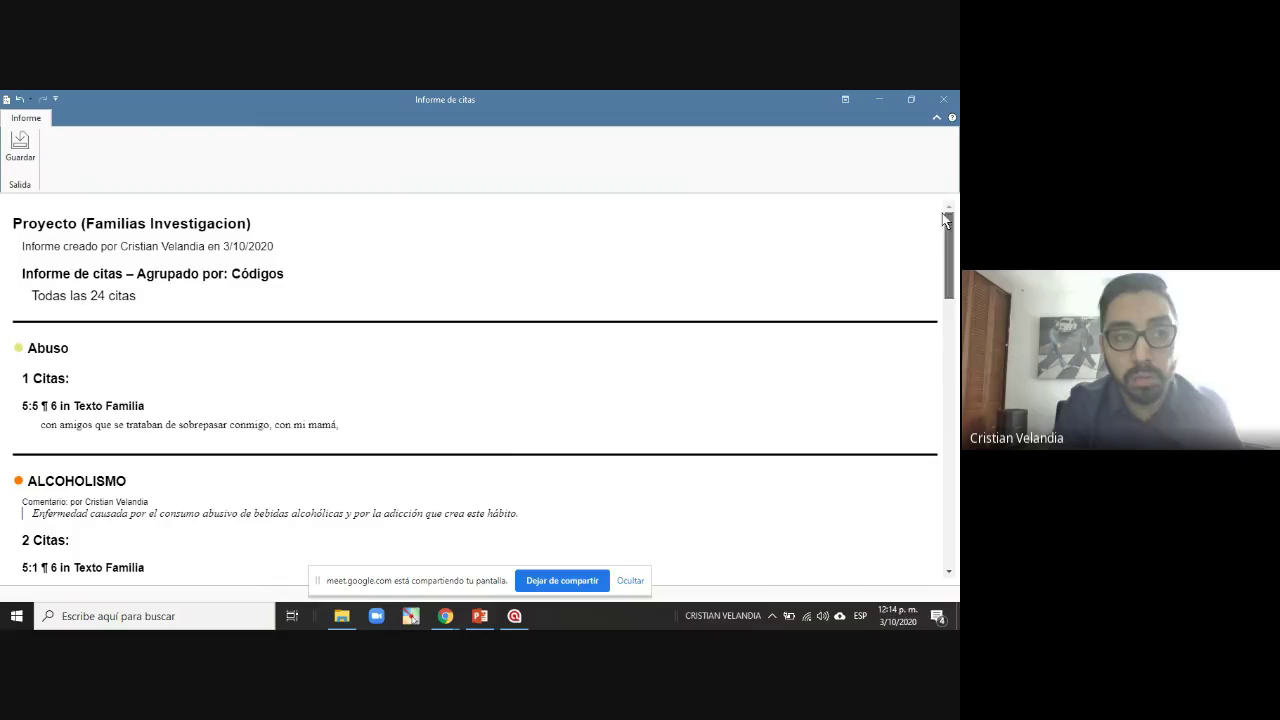
Save the quotation report as a Word document (*.doc) named "Informe familias" in the Escritorio folder
{"action": "left_click", "coordinate": [20, 148]}
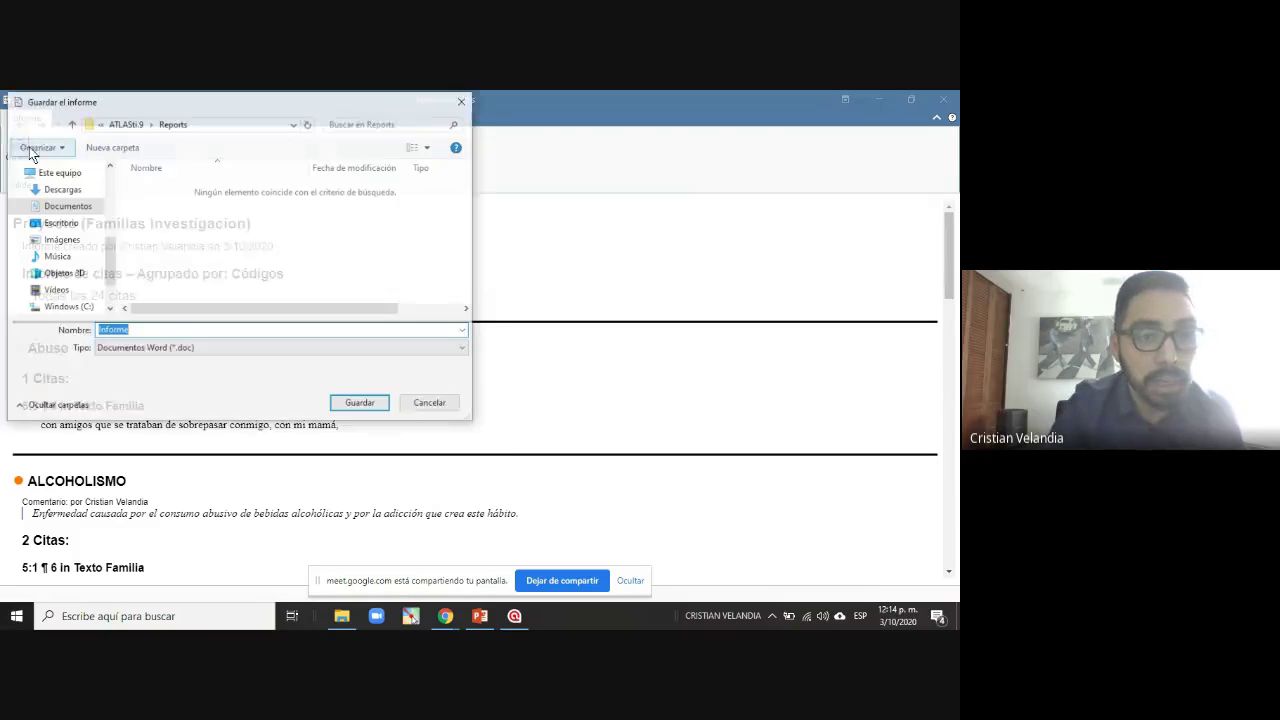
{"action": "left_click", "coordinate": [74, 210]}
{"action": "double_click", "coordinate": [128, 331]}
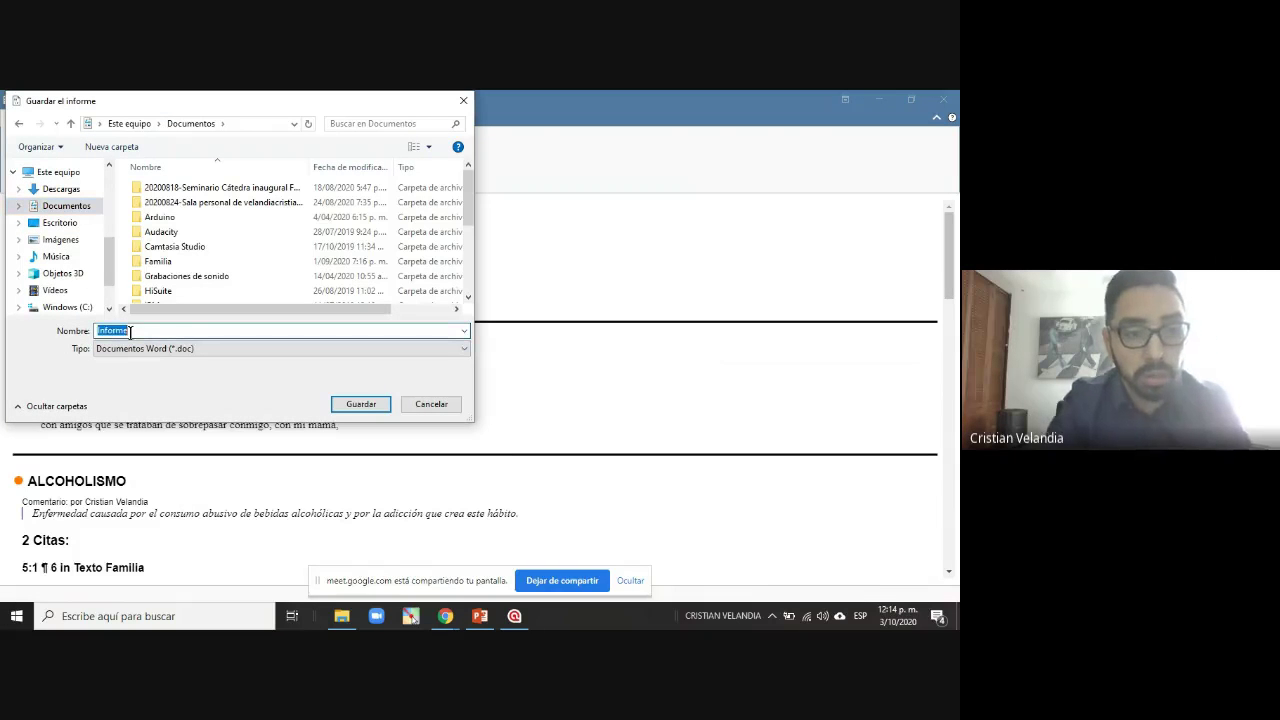
{"action": "left_click", "coordinate": [130, 331]}
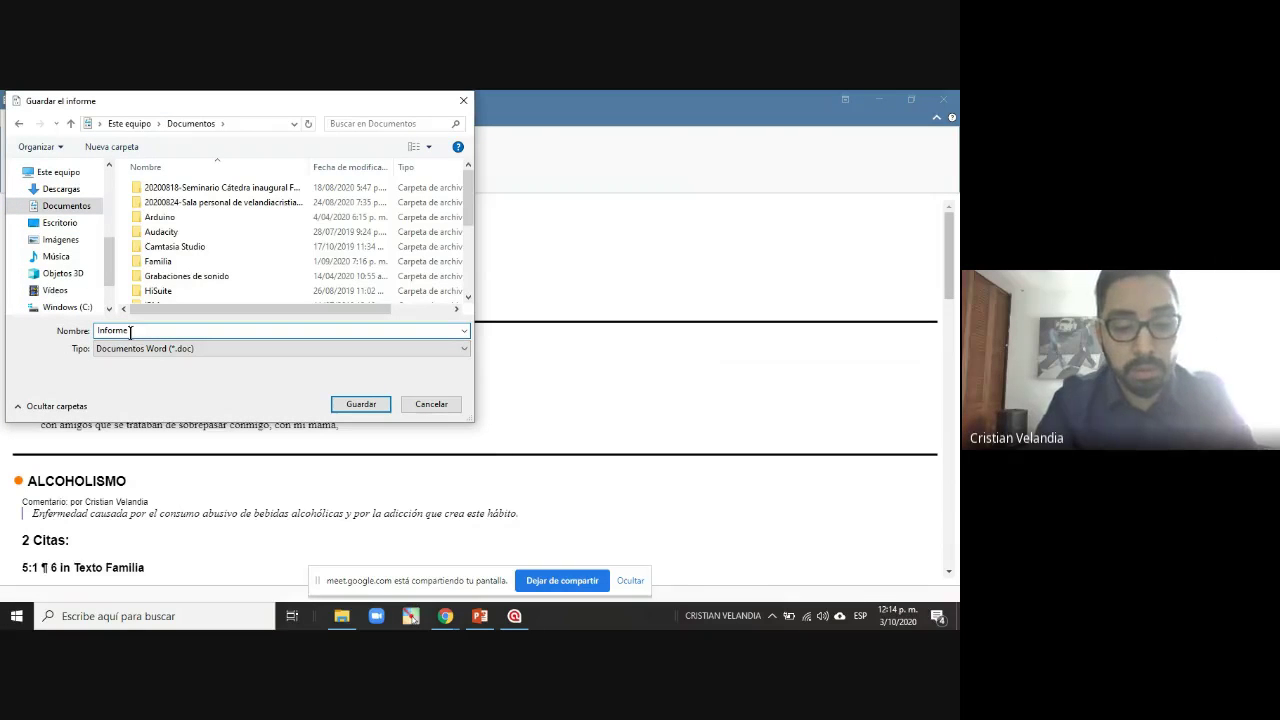
{"action": "type", "text": "familias"}
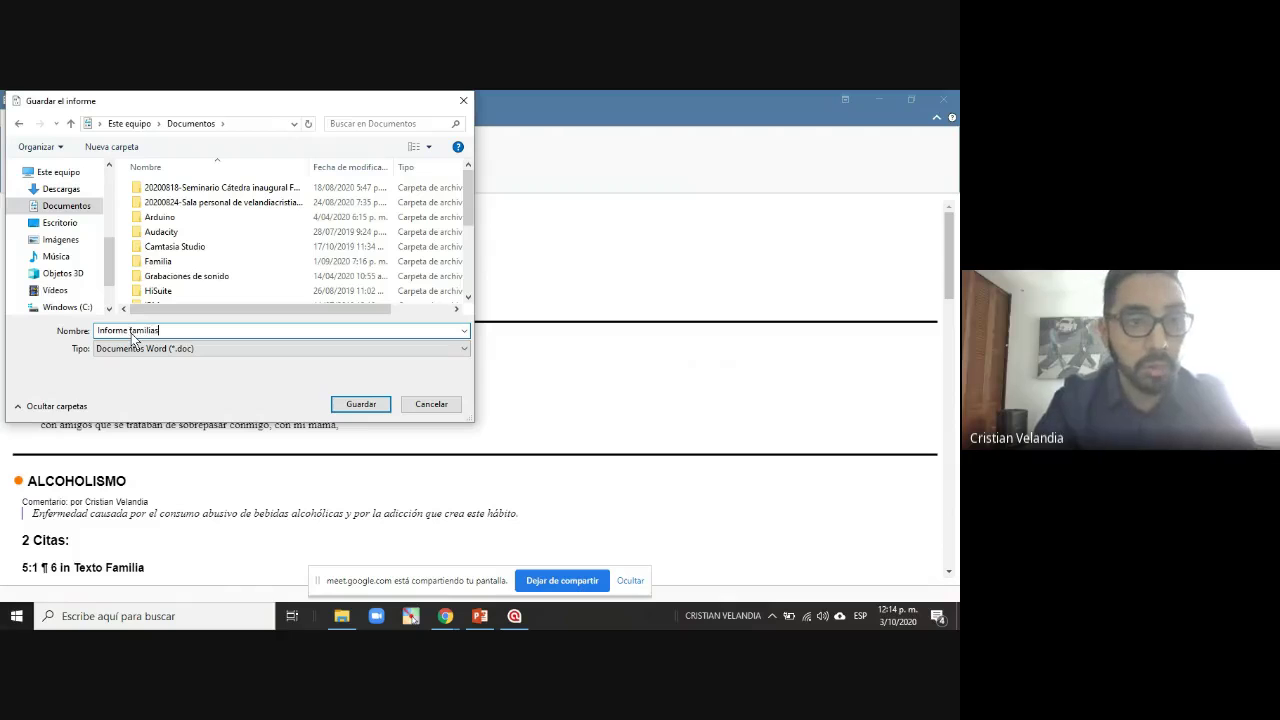
{"action": "left_click", "coordinate": [40, 224]}
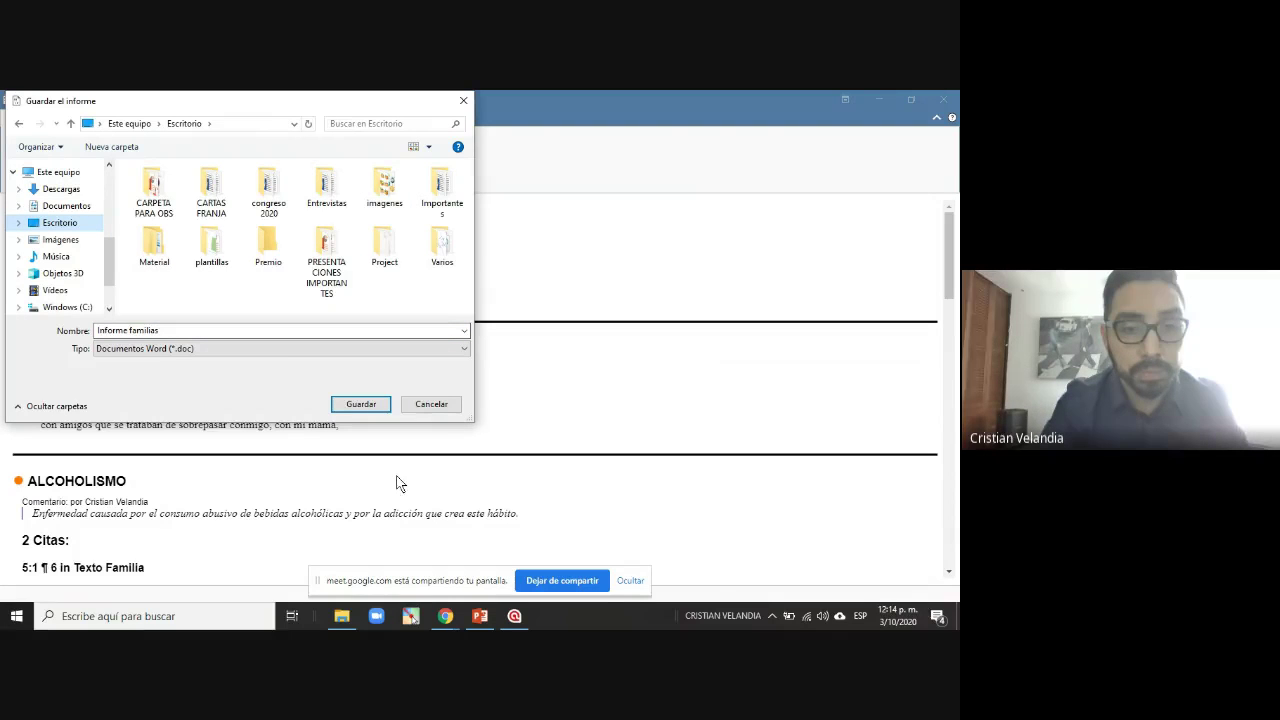
{"action": "left_click", "coordinate": [345, 404]}
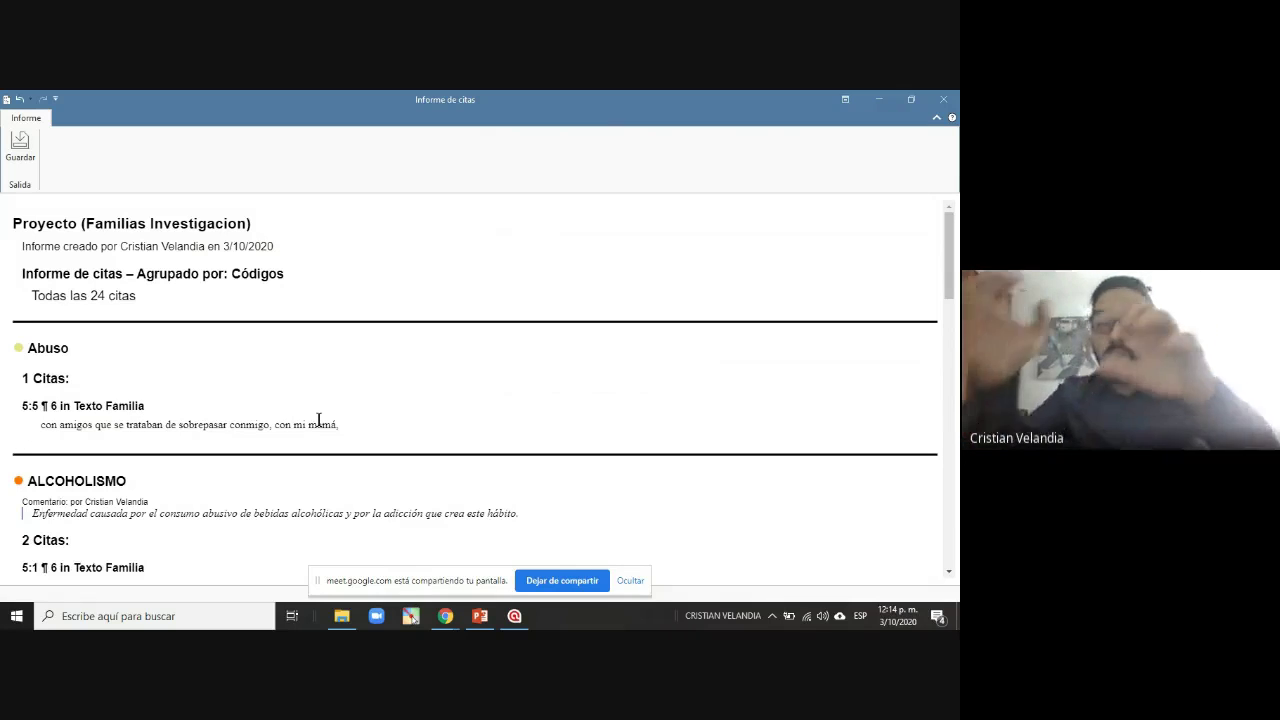
Minimize the quotation report and close the quotation manager
{"action": "left_click", "coordinate": [880, 99]}
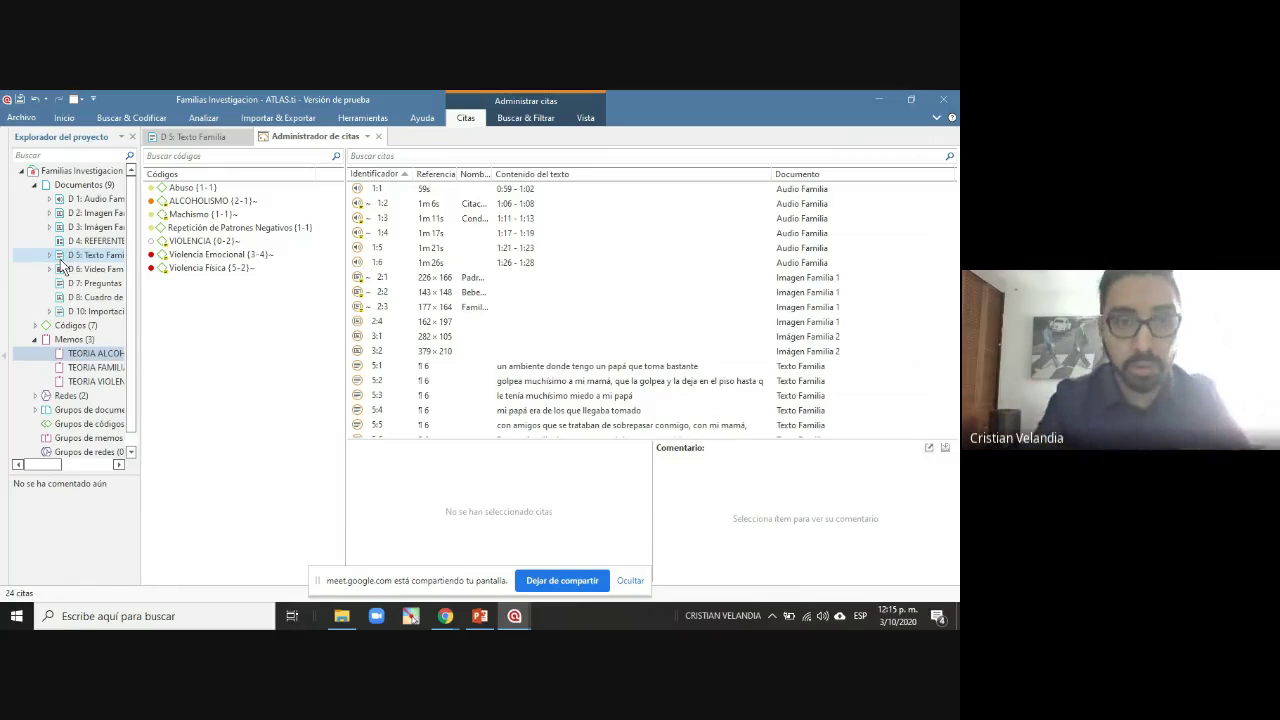
{"action": "left_click", "coordinate": [379, 139]}
Launch Word 2016 and create a blank document
{"action": "left_click", "coordinate": [20, 617]}
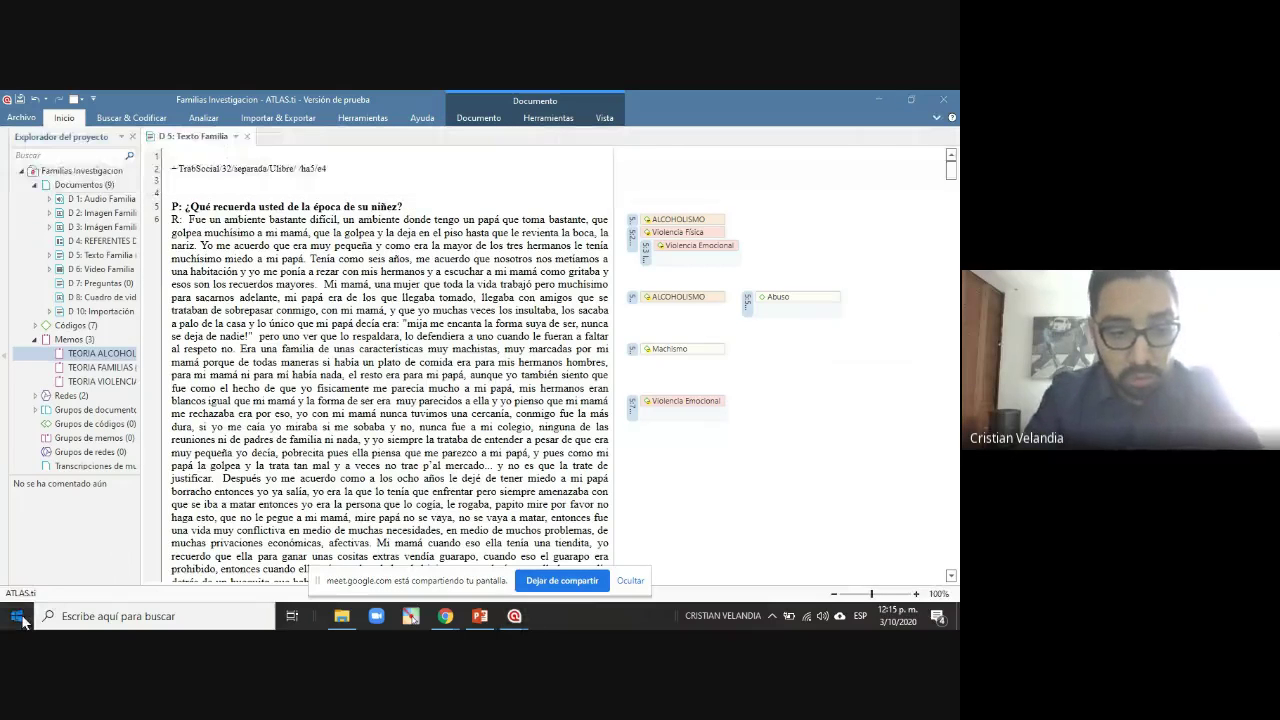
{"action": "type", "text": "Word"}
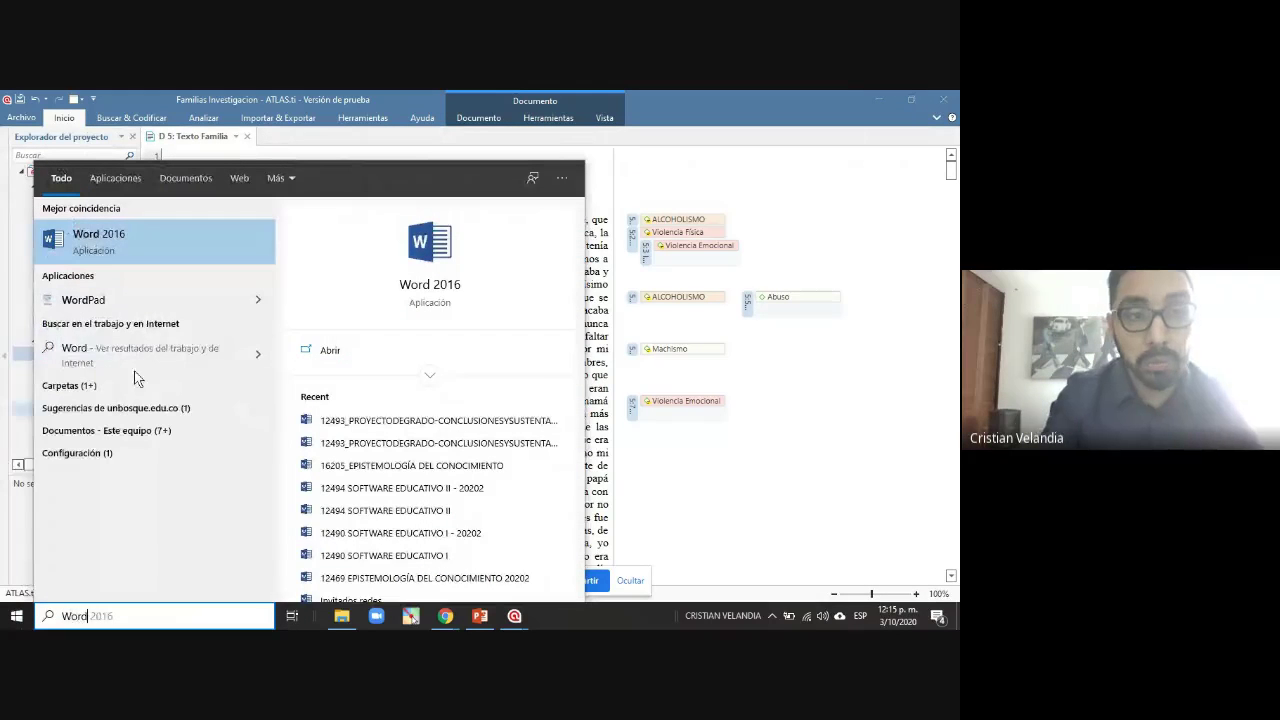
{"action": "left_click", "coordinate": [90, 248]}
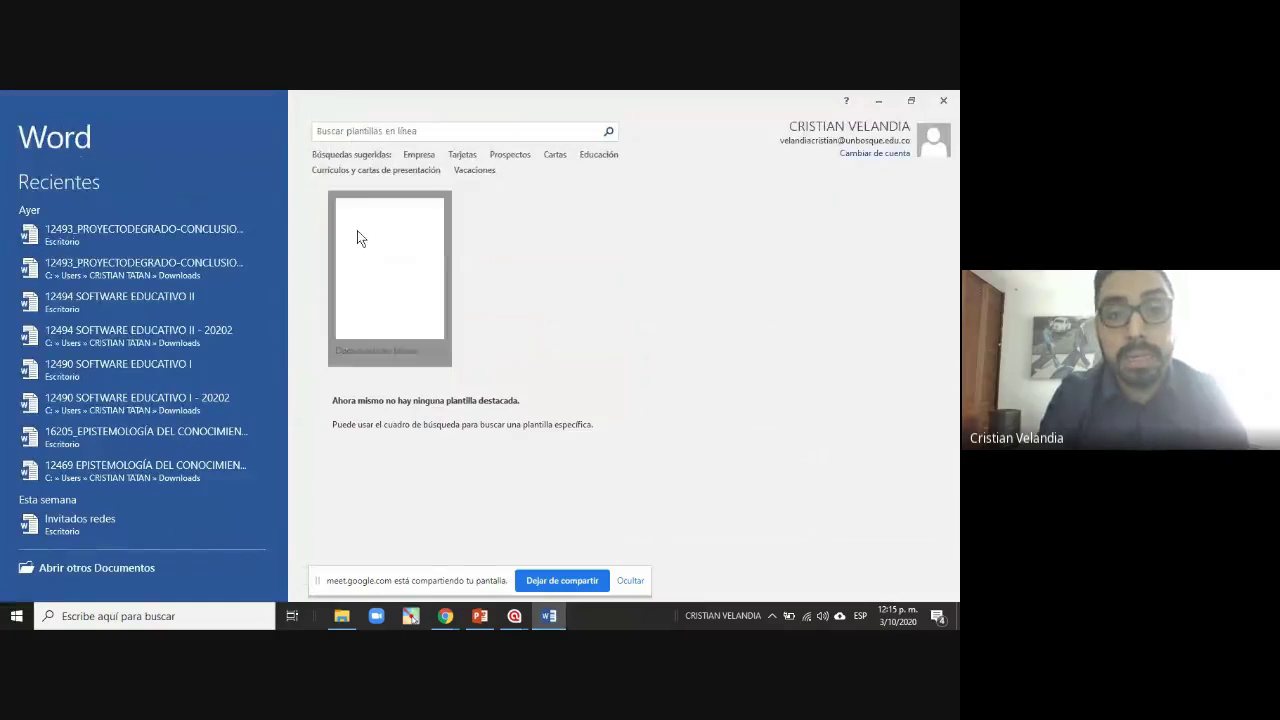
{"action": "left_click", "coordinate": [357, 236]}
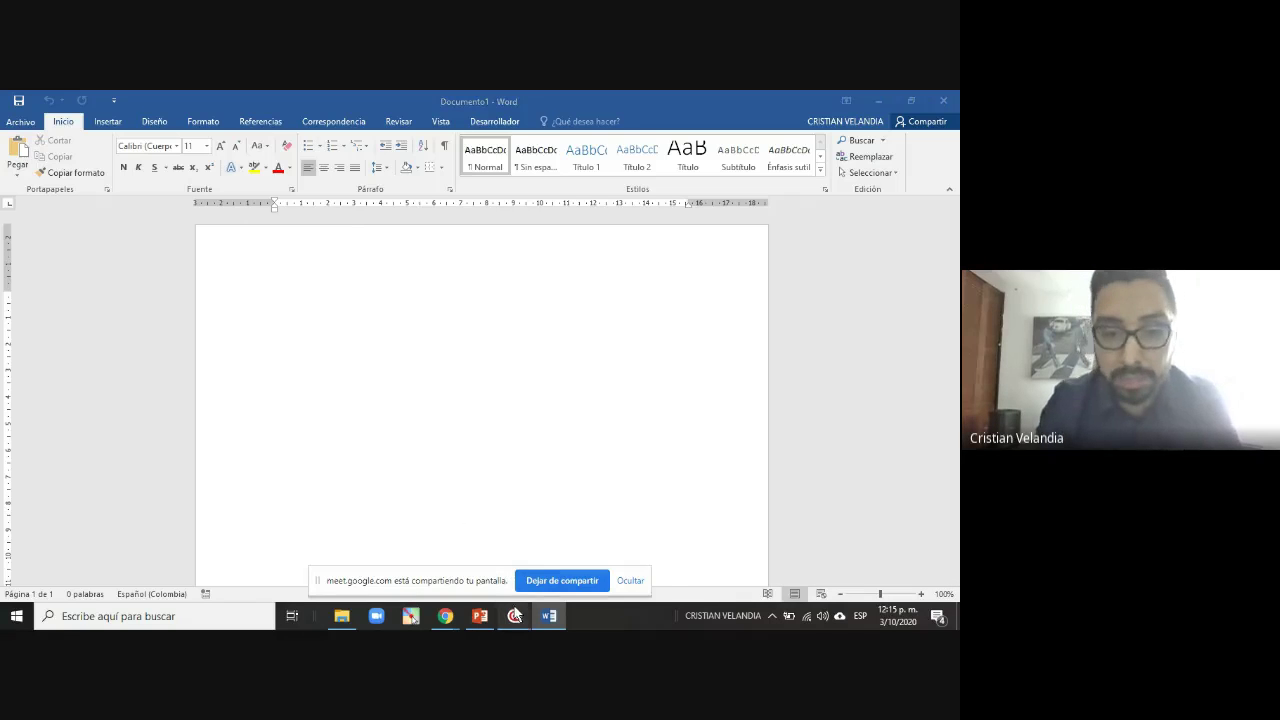
Copy the question "¿Qué tipos de violencias se presentan en el contexto de estudio?" from D 7: Preguntas in ATLAS.ti into the blank Word document
{"action": "mouse_move", "coordinate": [514, 614]}
{"action": "left_click", "coordinate": [486, 560]}
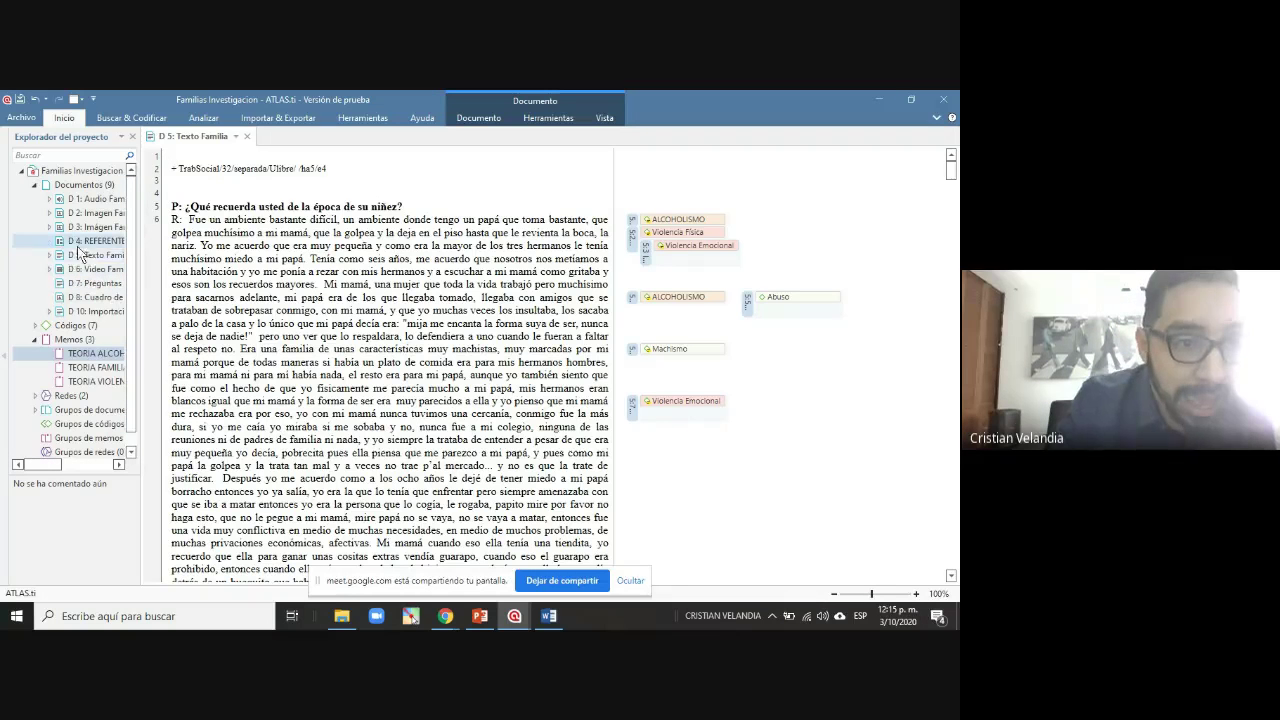
{"action": "double_click", "coordinate": [90, 283]}
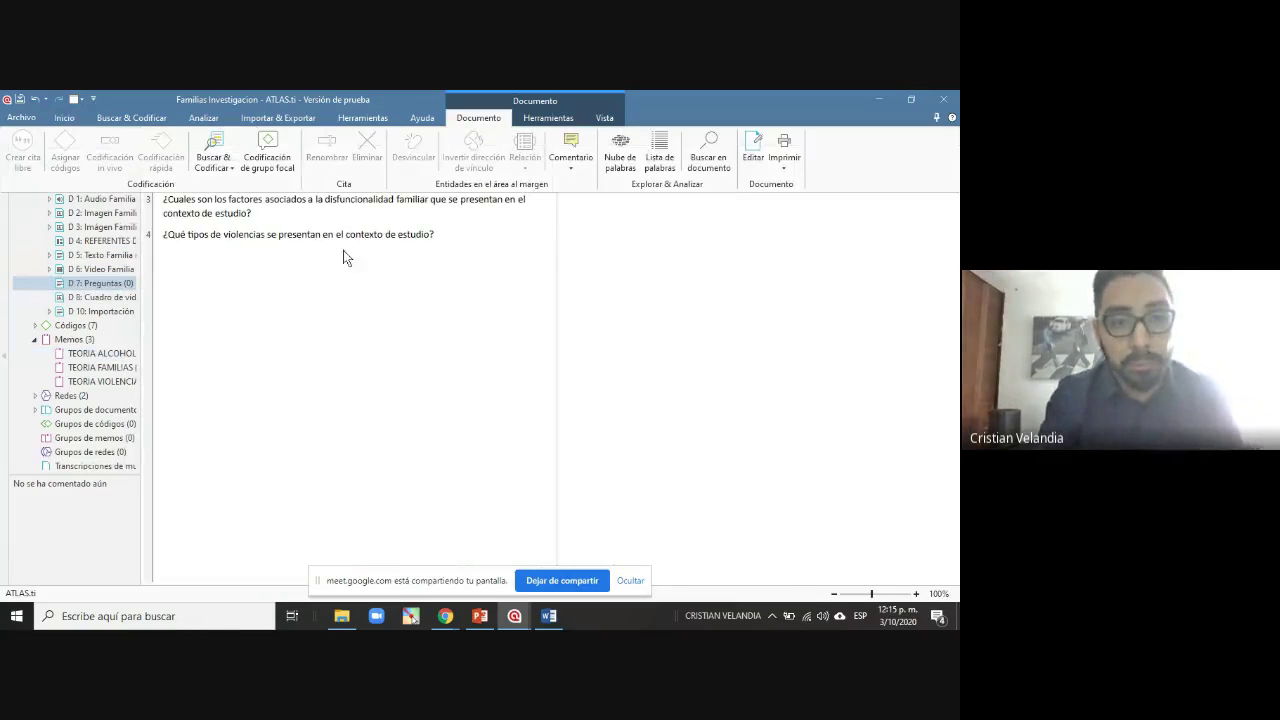
{"action": "left_click", "coordinate": [275, 216]}
{"action": "left_click_drag", "start_coordinate": [257, 214], "coordinate": [163, 199]}
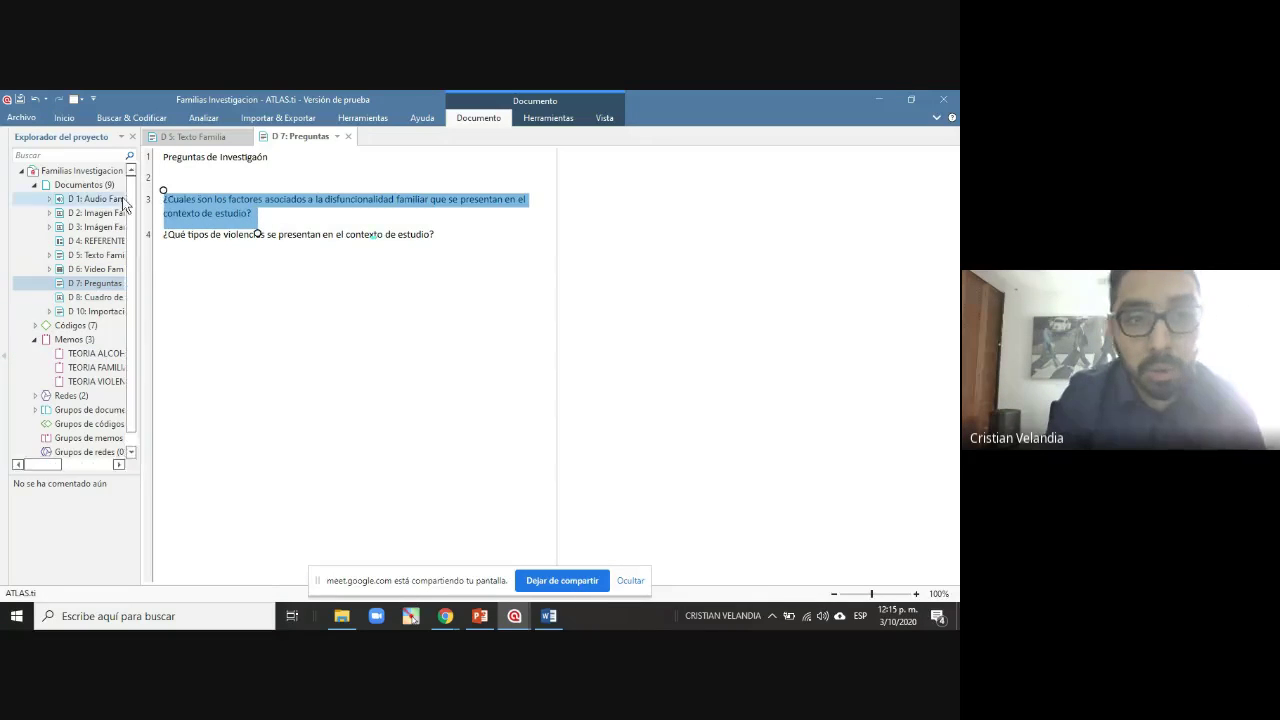
{"action": "left_click_drag", "start_coordinate": [451, 240], "coordinate": [164, 247]}
{"action": "key", "text": "ctrl+c"}
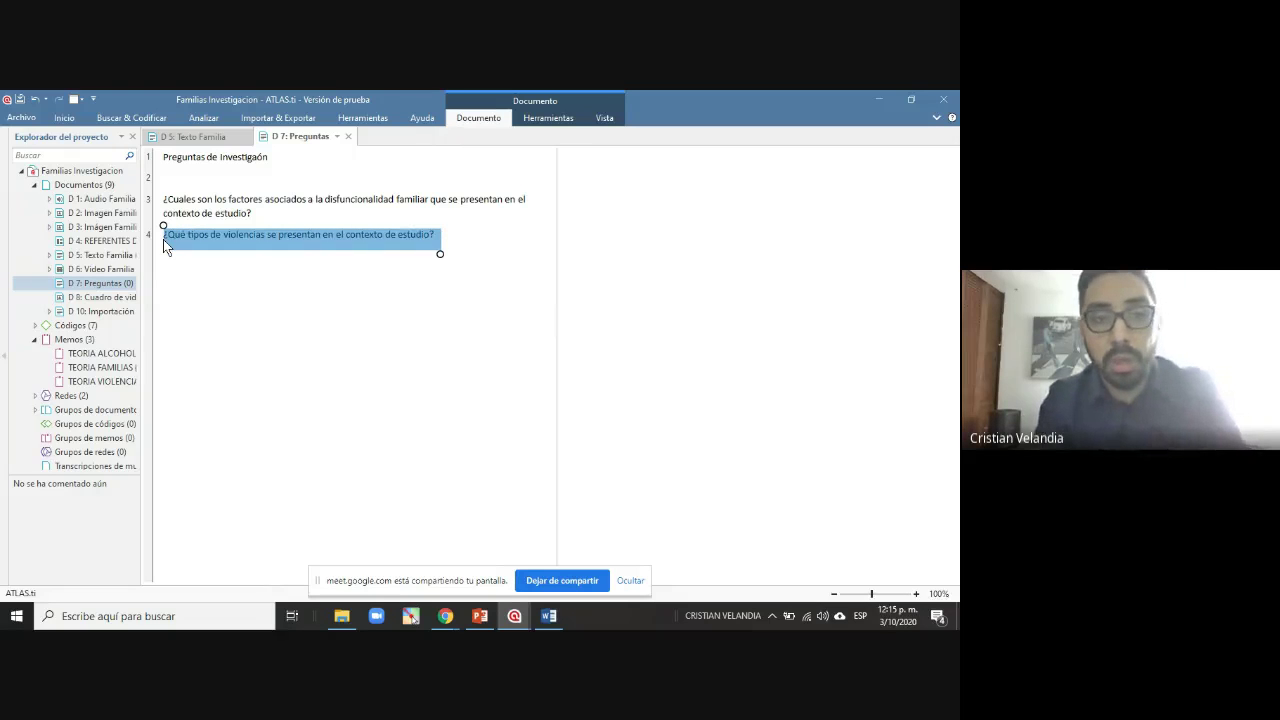
{"action": "left_click", "coordinate": [548, 616]}
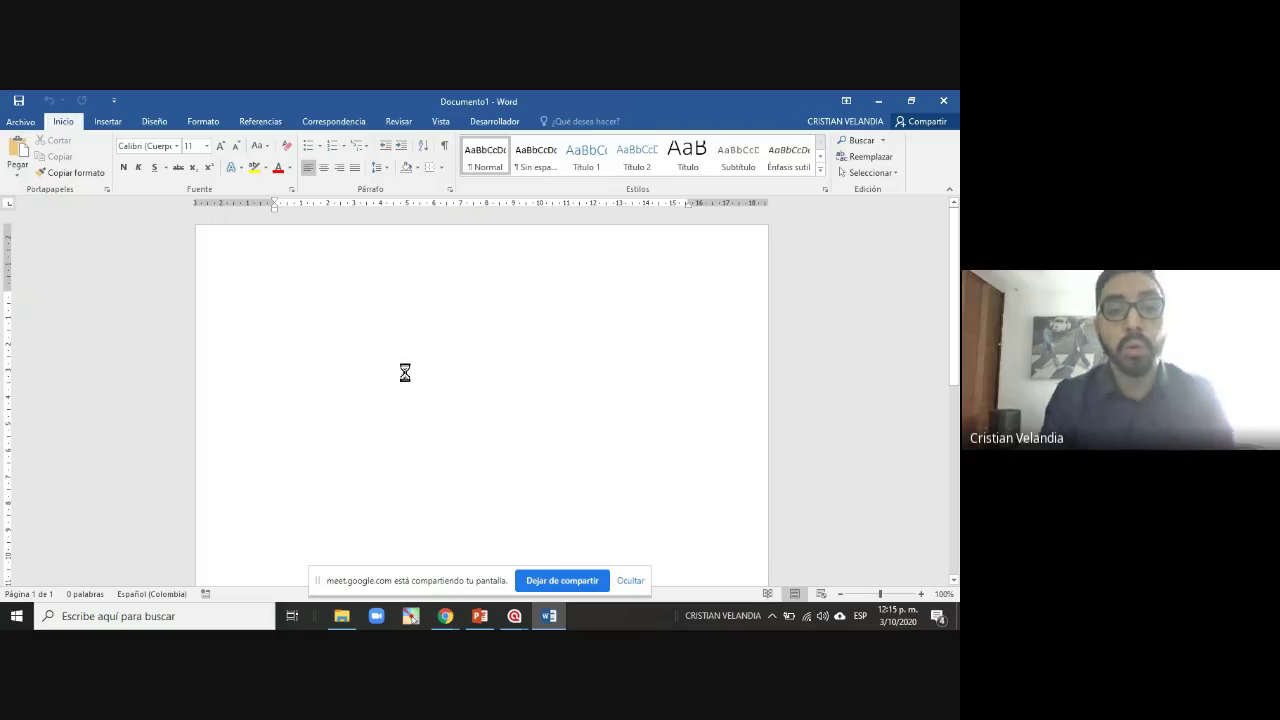
{"action": "key", "text": "ctrl+v"}
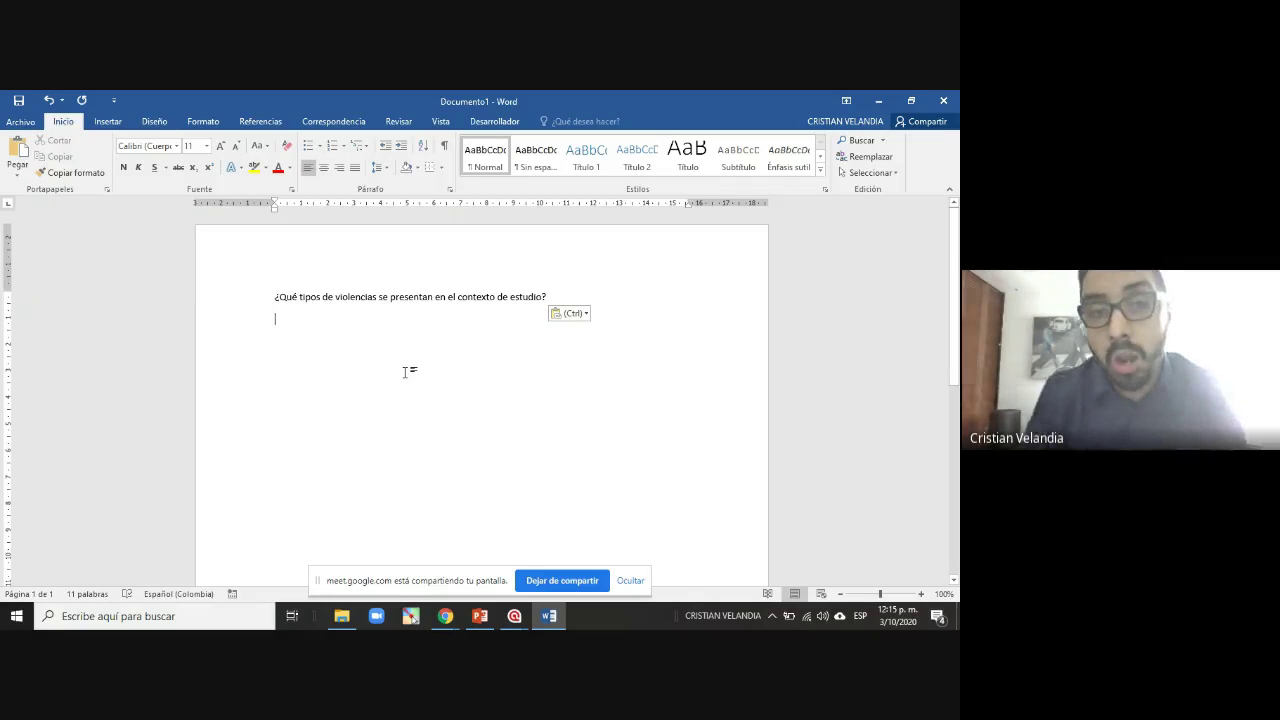
Switch to the Familias Investigacion project in ATLAS.ti and open the VIOLENCIA network from the project's networks
{"action": "left_click", "coordinate": [513, 617]}
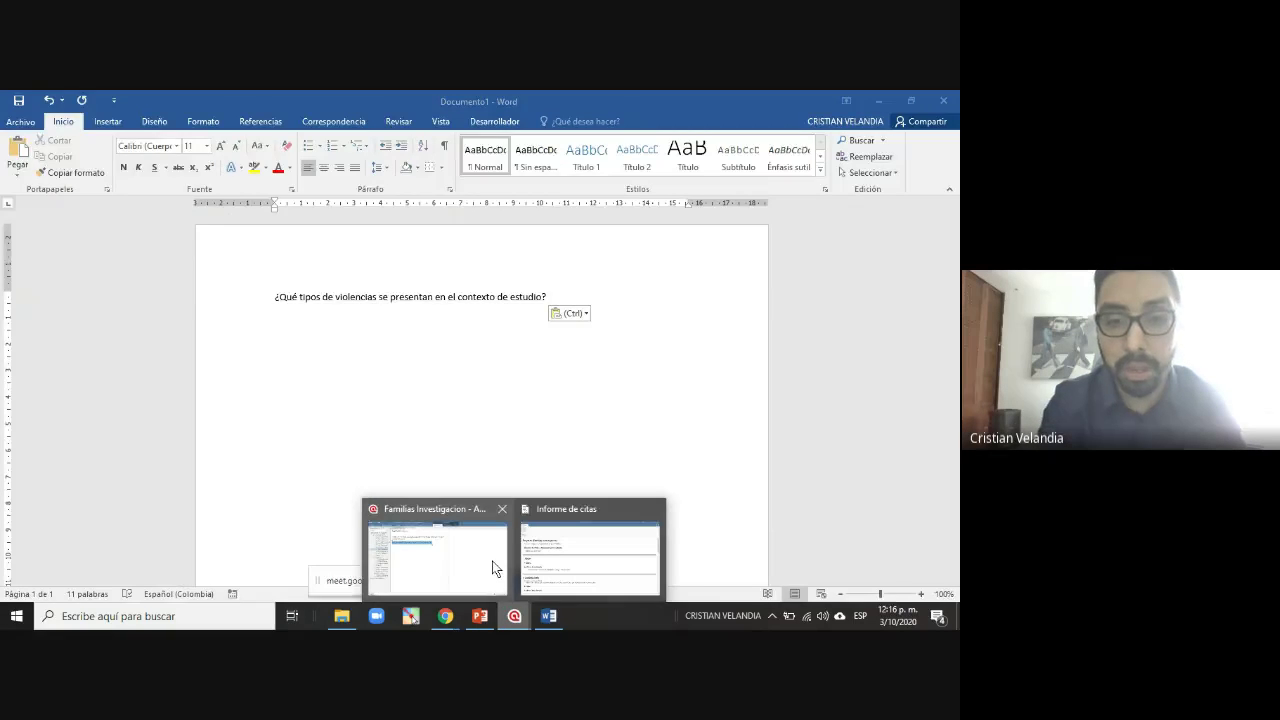
{"action": "left_click", "coordinate": [463, 557]}
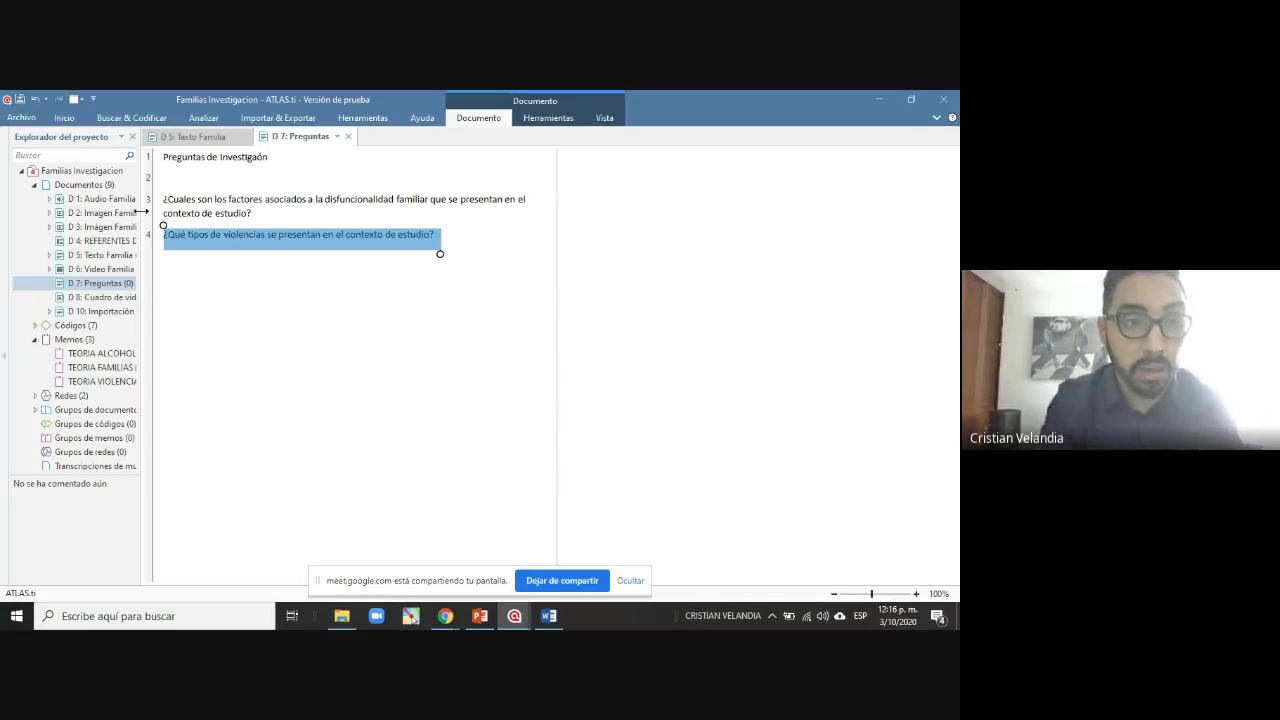
{"action": "double_click", "coordinate": [62, 185]}
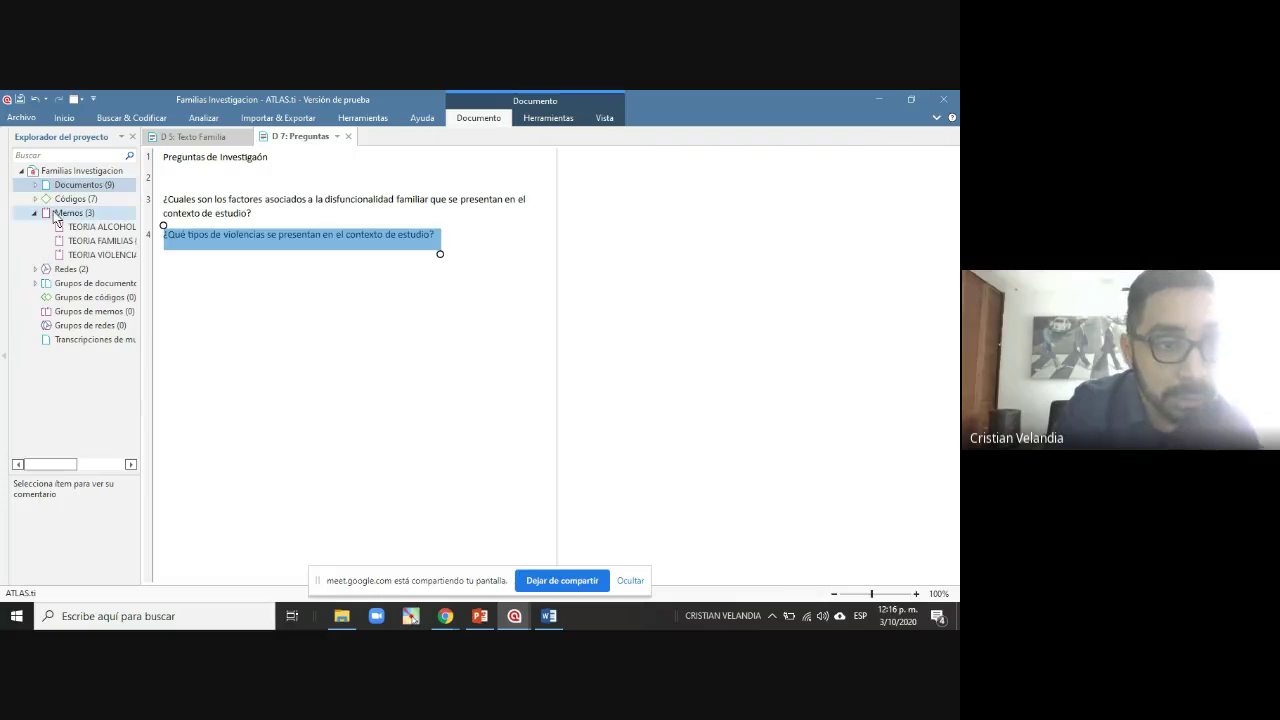
{"action": "double_click", "coordinate": [68, 269]}
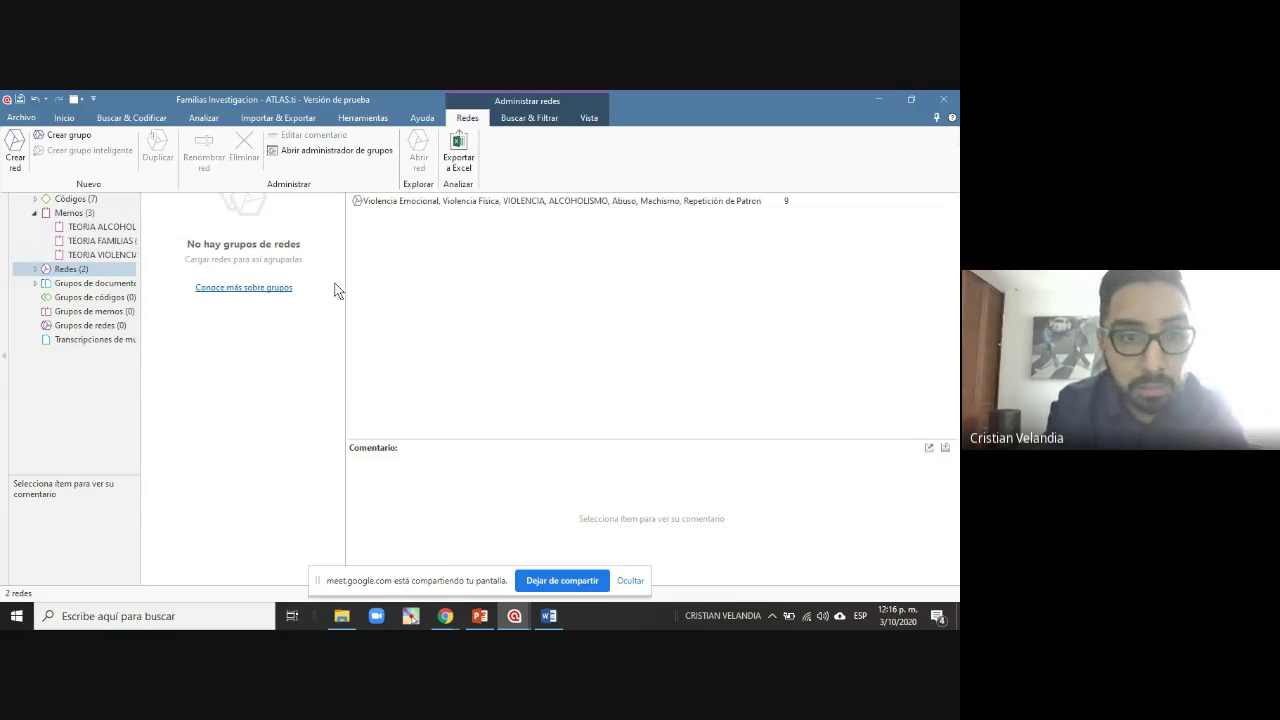
{"action": "left_click", "coordinate": [35, 270]}
{"action": "double_click", "coordinate": [90, 283]}
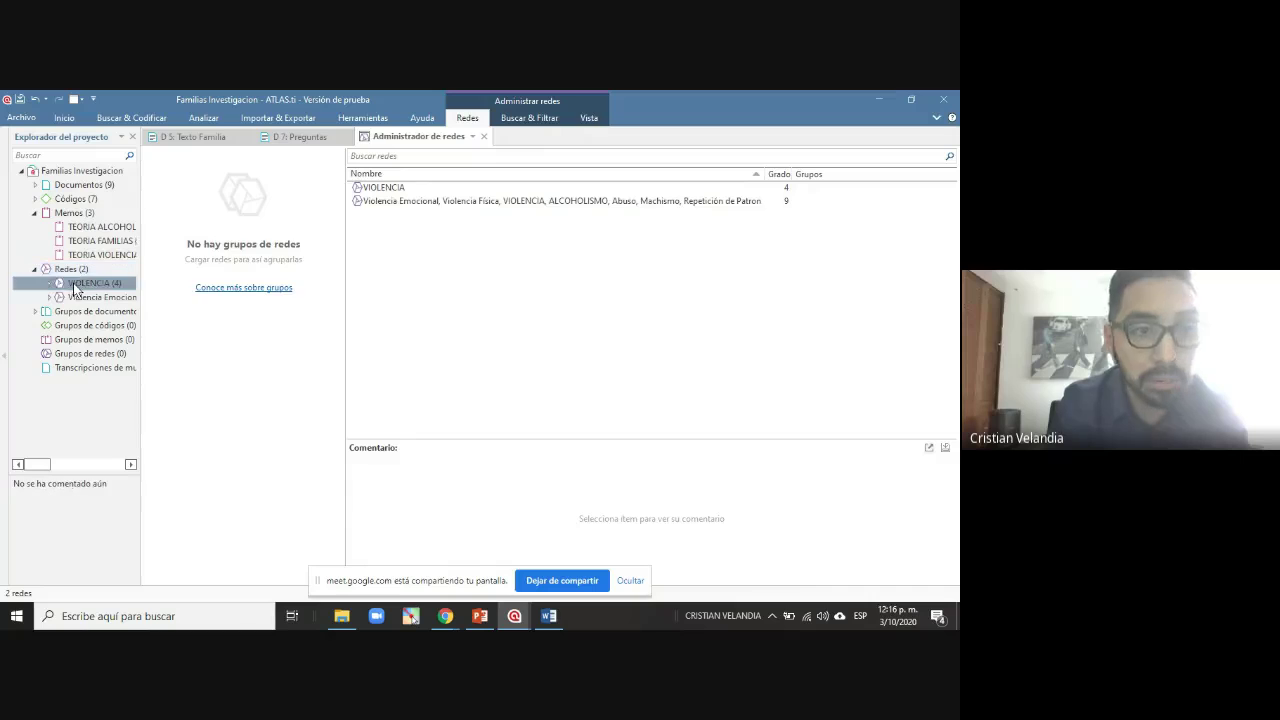
{"action": "left_click", "coordinate": [636, 150]}
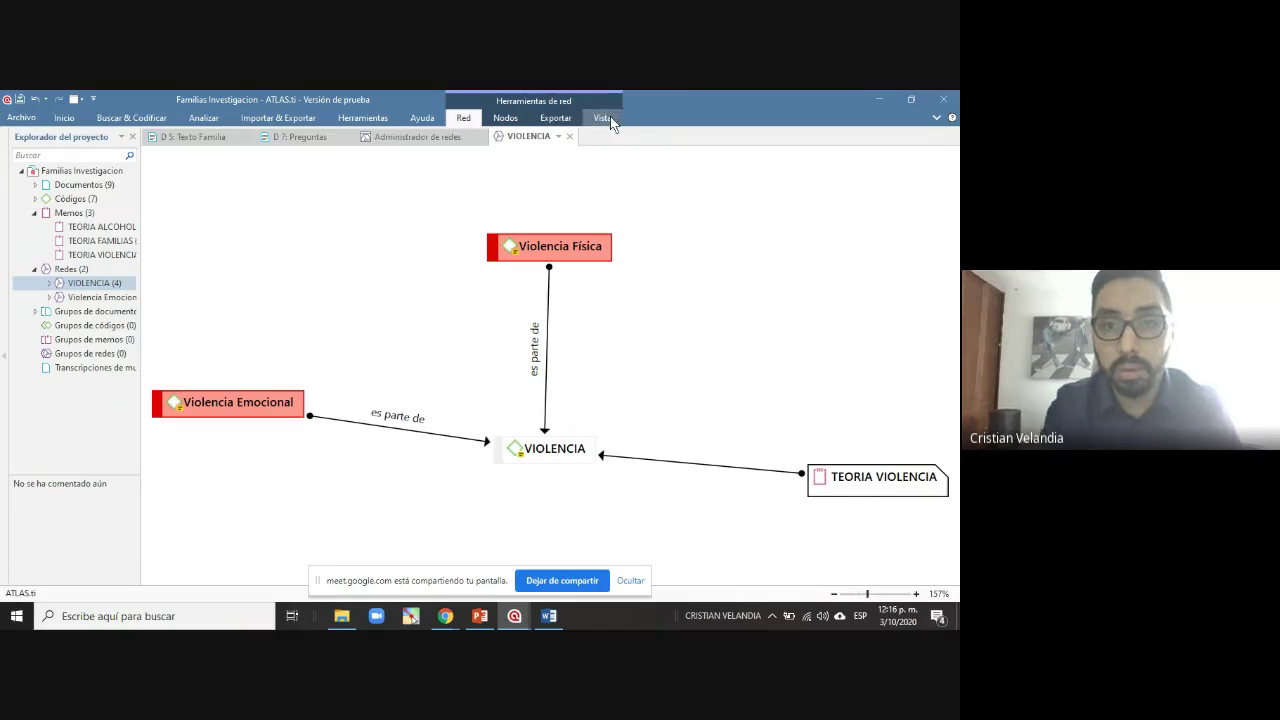
Show frequencies and comments on the nodes of the VIOLENCIA network
{"action": "left_click", "coordinate": [602, 118]}
{"action": "left_click", "coordinate": [386, 174]}
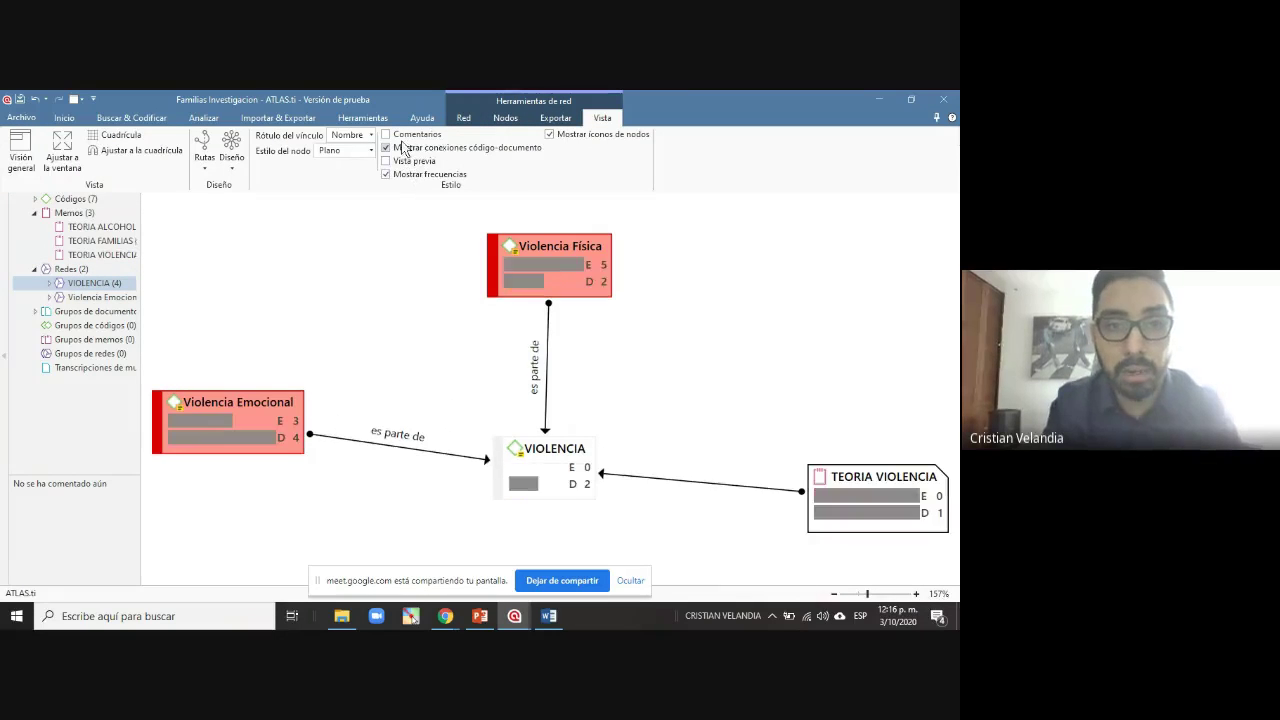
{"action": "left_click", "coordinate": [404, 138]}
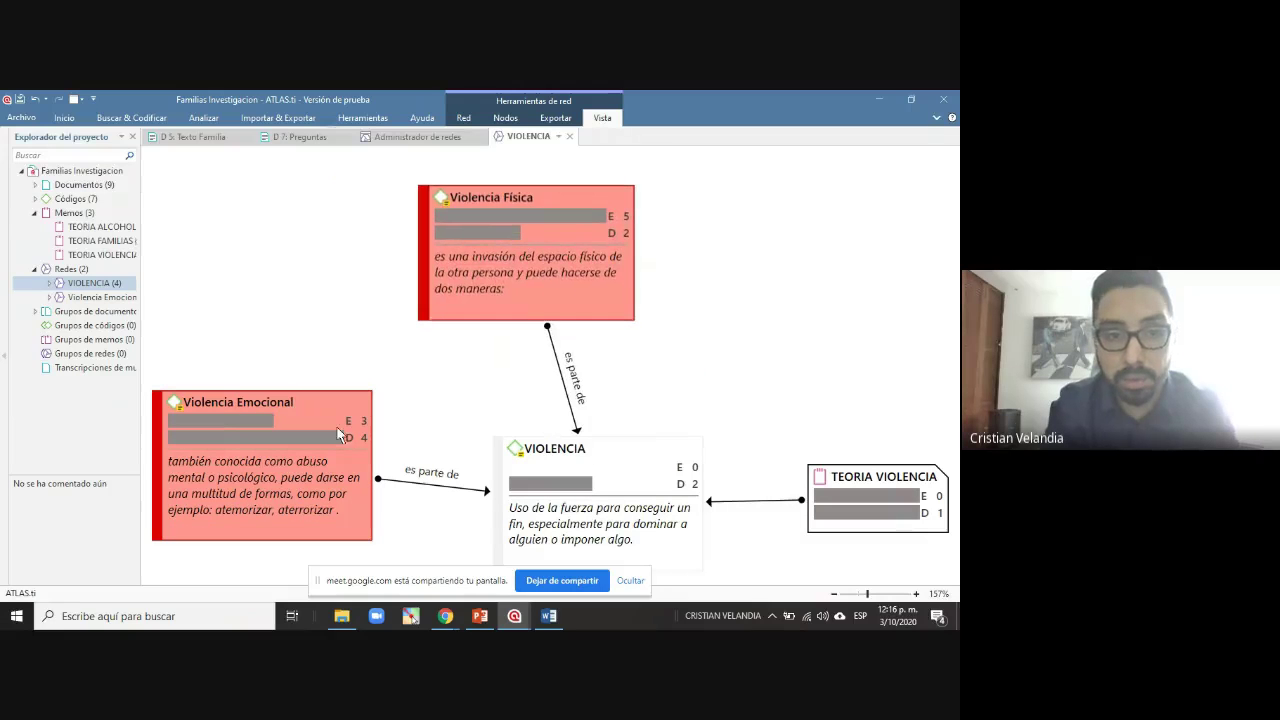
Rearrange the VIOLENCIA, TEORIA VIOLENCIA, Violencia Emocional and Violencia Física nodes so the network is compact and its links run straight
{"action": "left_click_drag", "start_coordinate": [535, 464], "coordinate": [485, 405]}
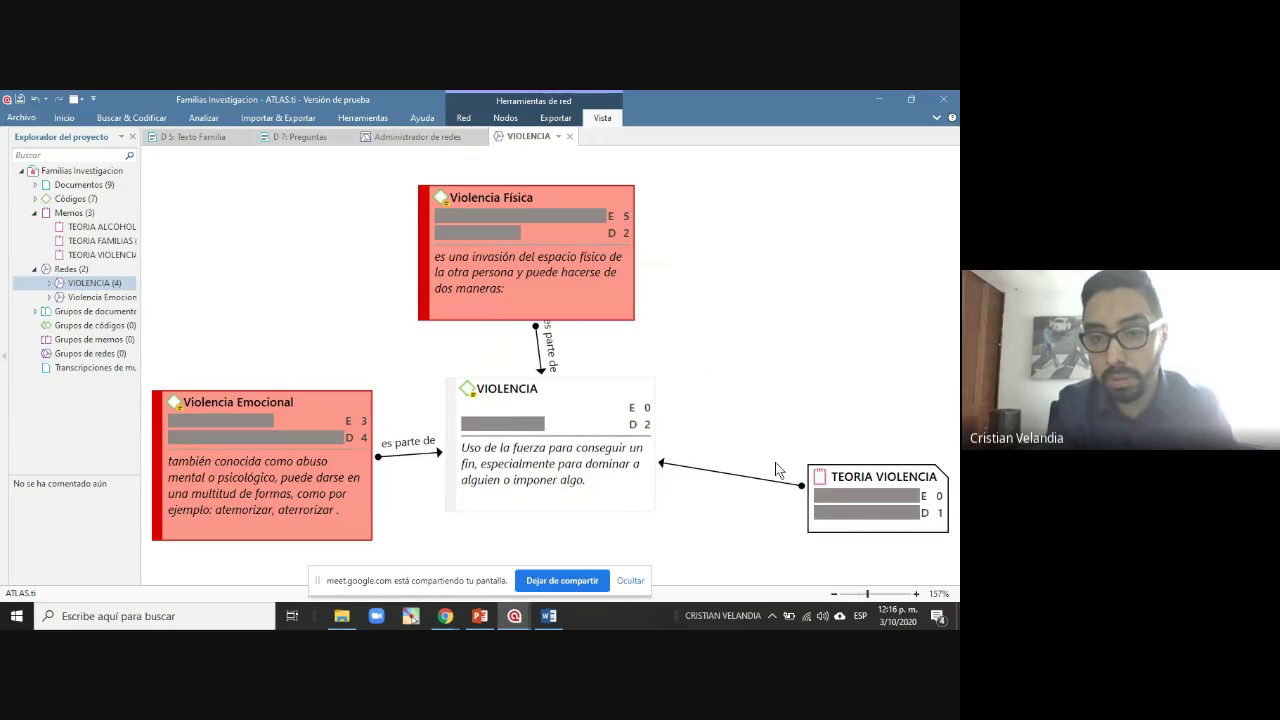
{"action": "left_click_drag", "start_coordinate": [819, 488], "coordinate": [735, 442]}
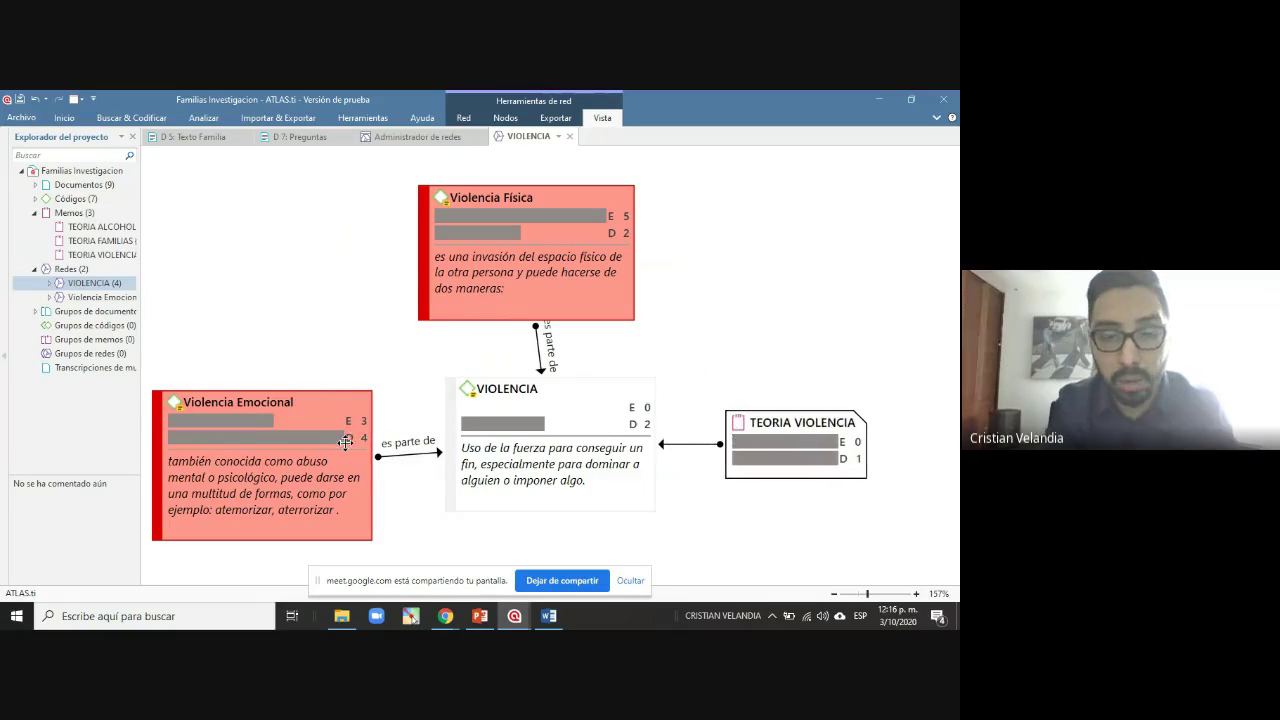
{"action": "left_click_drag", "start_coordinate": [345, 441], "coordinate": [347, 417]}
{"action": "left_click_drag", "start_coordinate": [540, 269], "coordinate": [565, 254]}
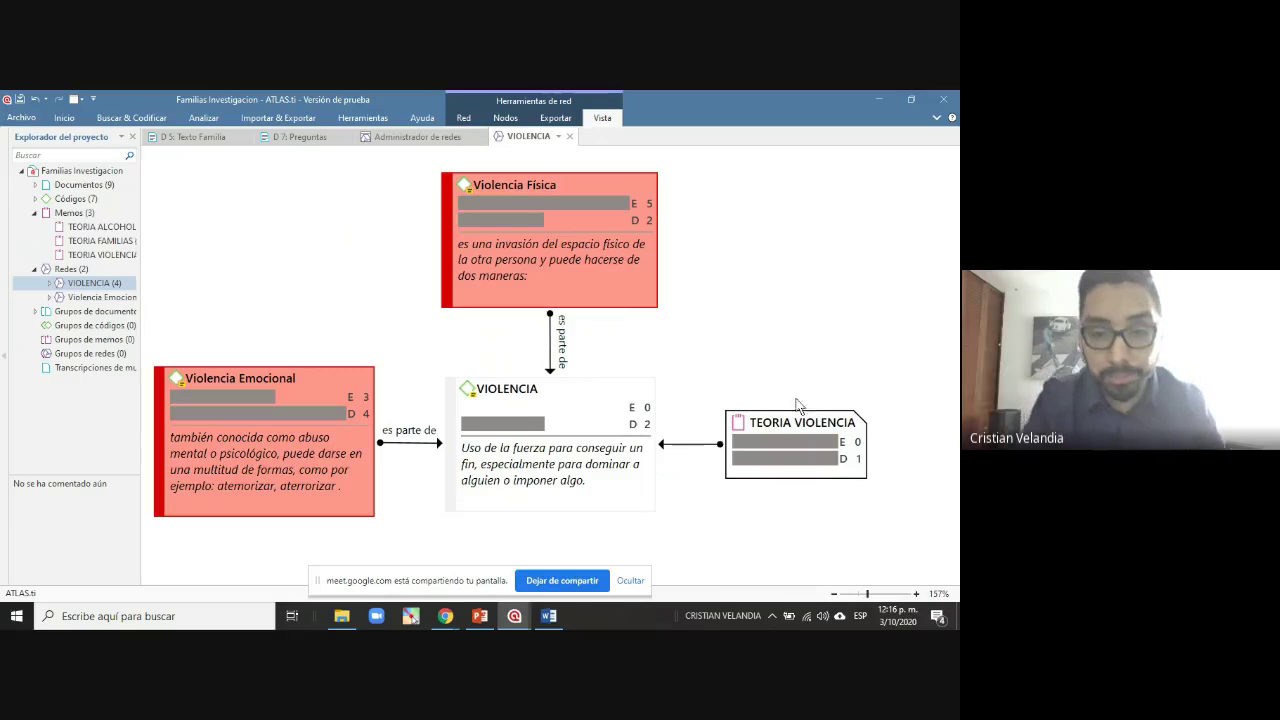
Paste a screenshot of the VIOLENCIA network below the question in the Word document and crop it to just the diagram
{"action": "left_click", "coordinate": [551, 617]}
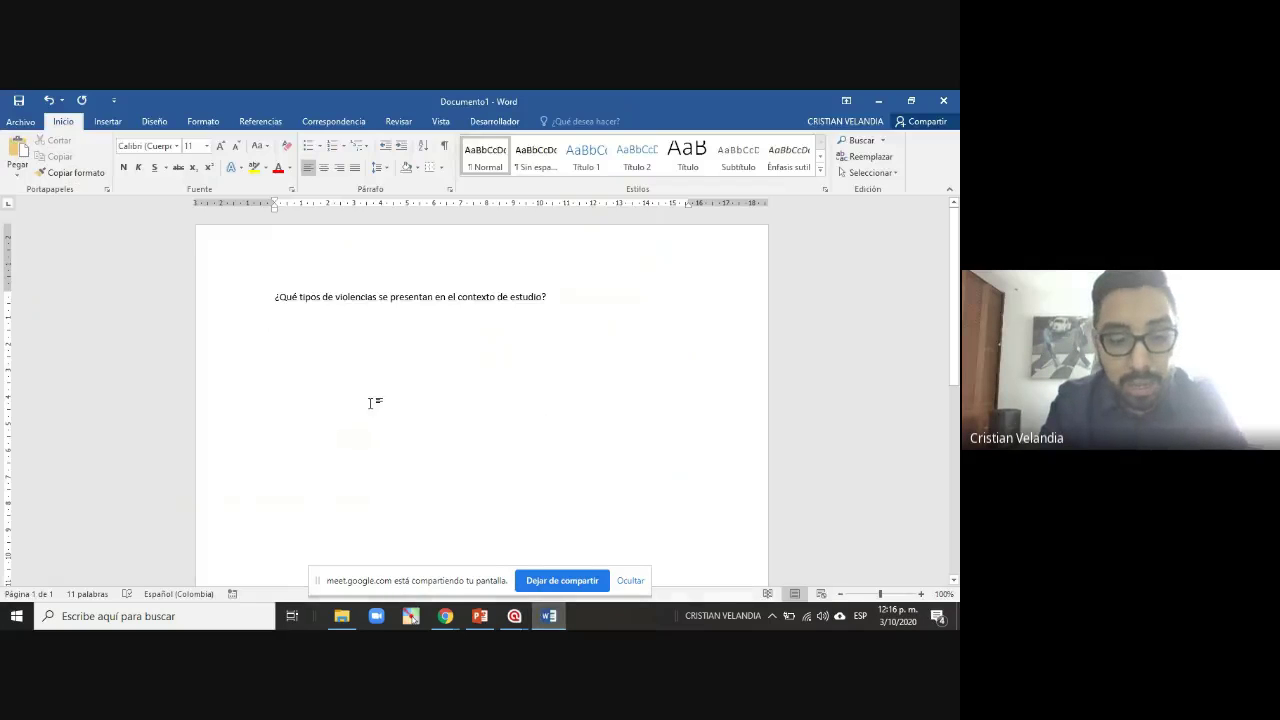
{"action": "key", "text": "ctrl+v"}
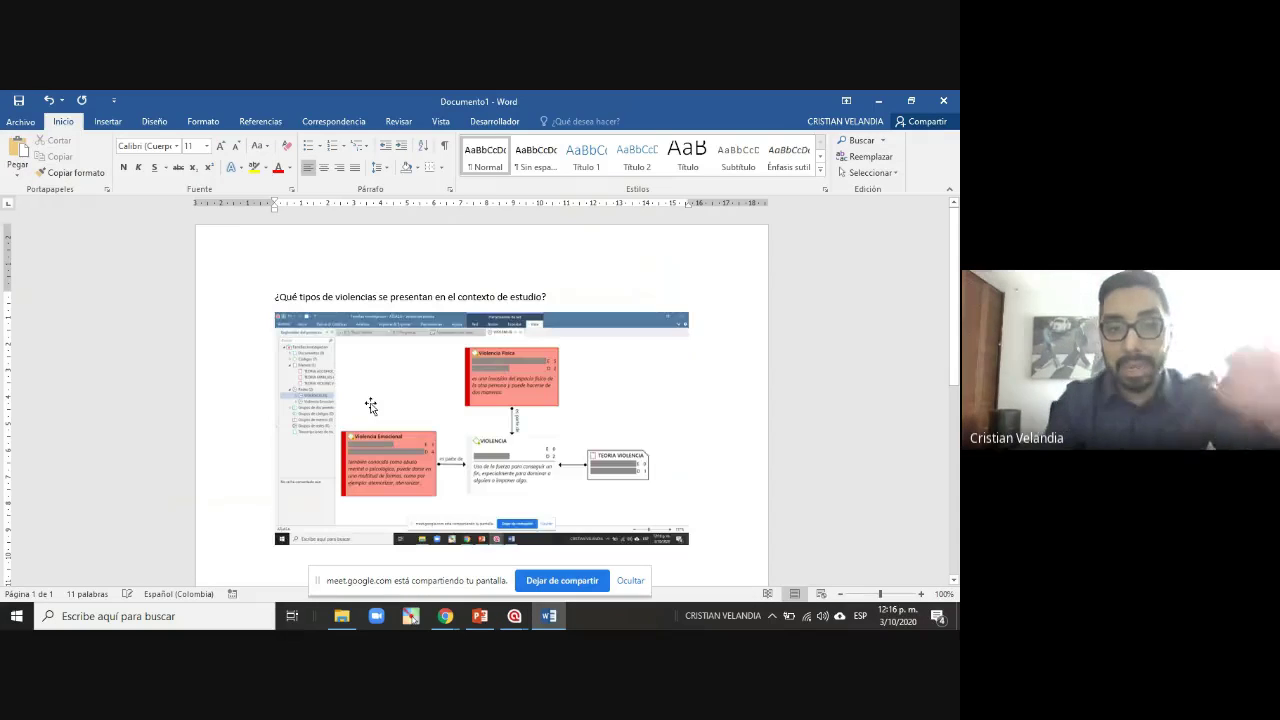
{"action": "left_click", "coordinate": [536, 336]}
{"action": "left_click", "coordinate": [832, 152]}
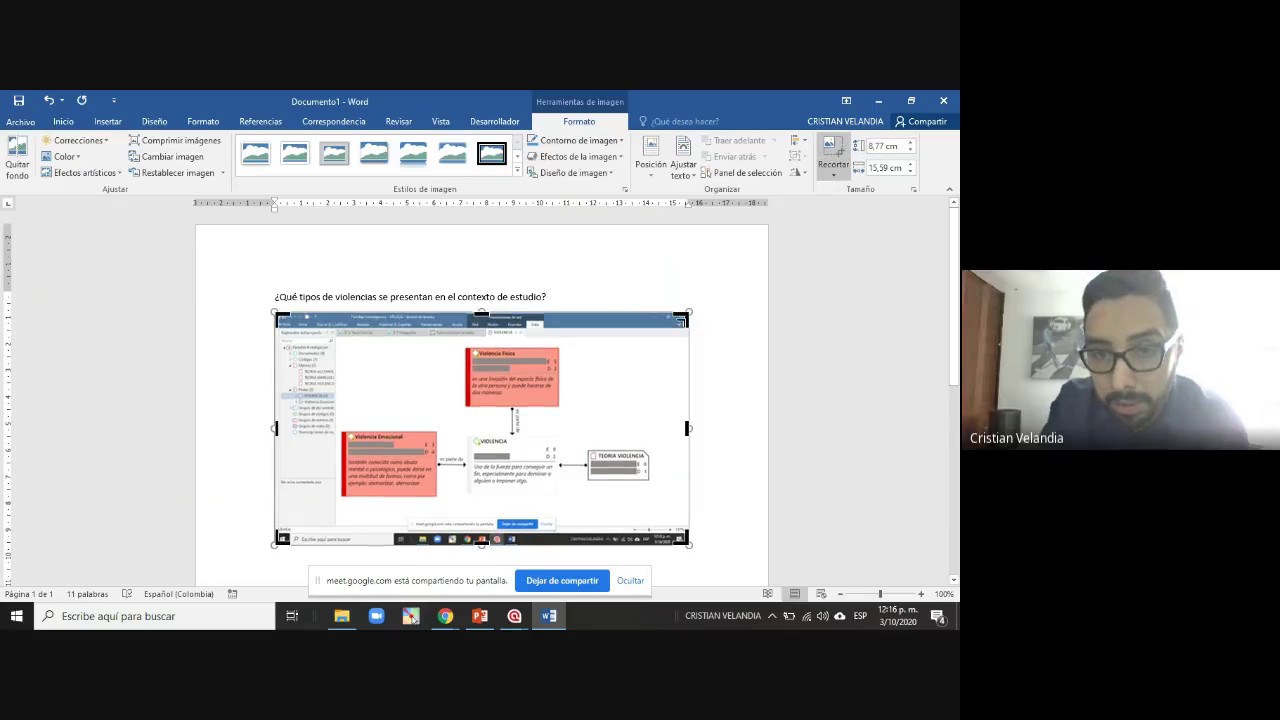
{"action": "left_click_drag", "start_coordinate": [683, 318], "coordinate": [651, 345]}
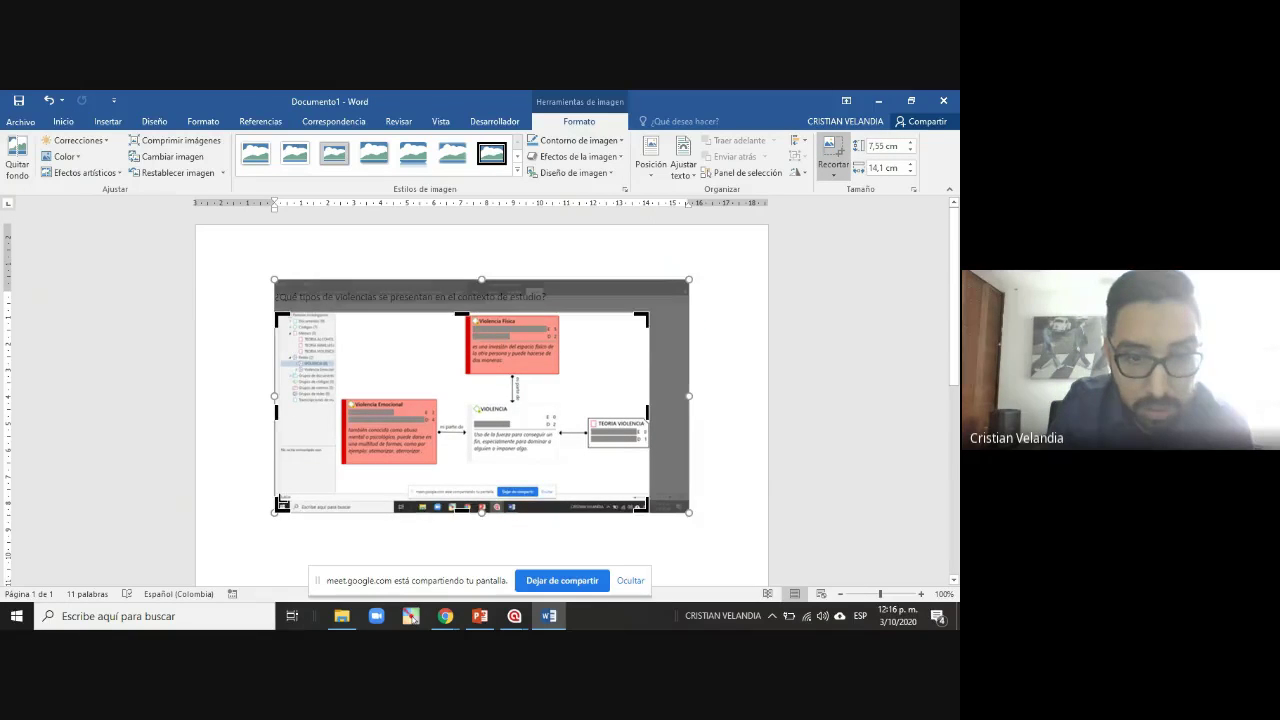
{"action": "left_click_drag", "start_coordinate": [279, 509], "coordinate": [339, 466]}
{"action": "left_click", "coordinate": [706, 386]}
{"action": "left_click", "coordinate": [583, 452]}
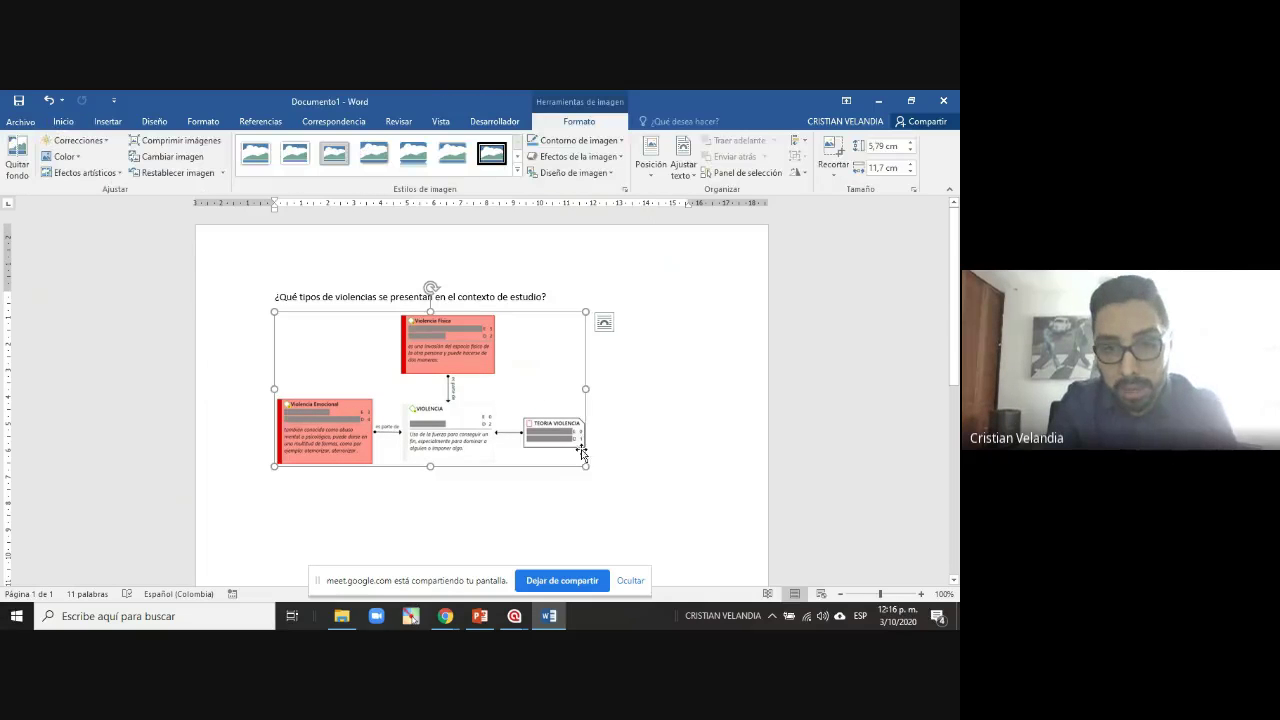
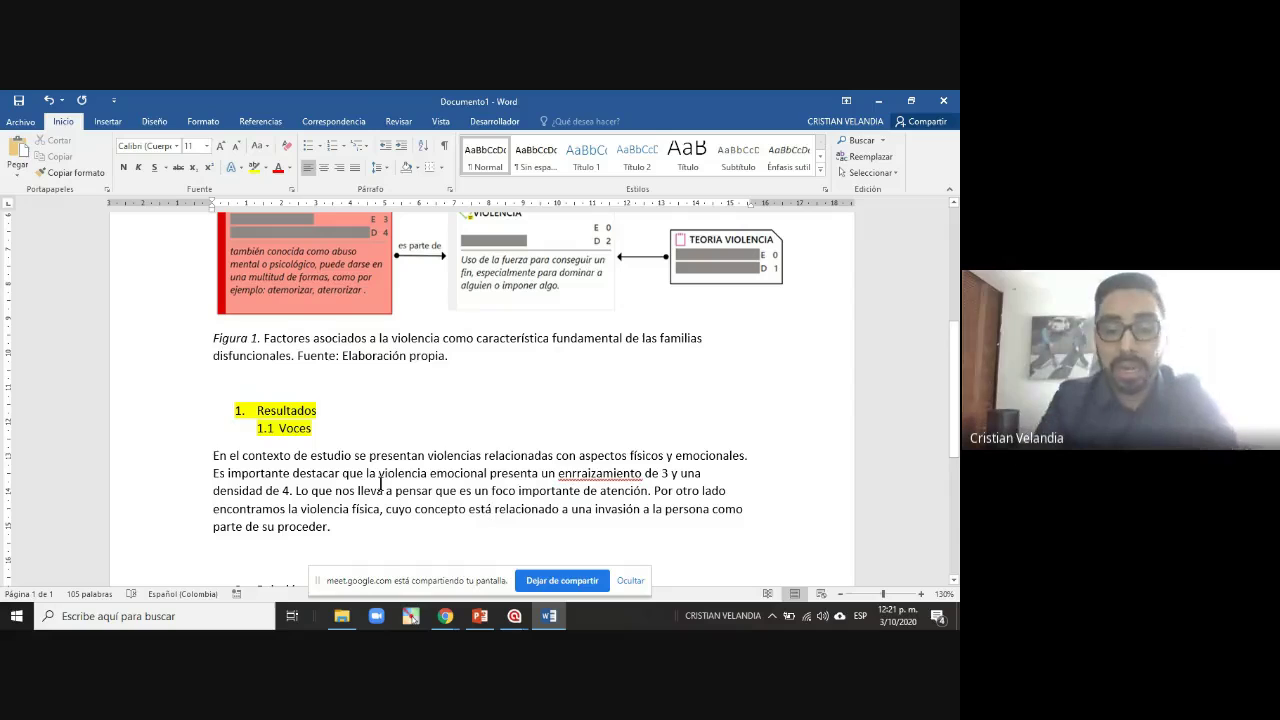
Zoom out the Word document to 90% and review the research question and the network figure below it
{"action": "scroll", "coordinate": [436, 450], "scroll_direction": "down", "scroll_amount": 1, "text": "ctrl"}
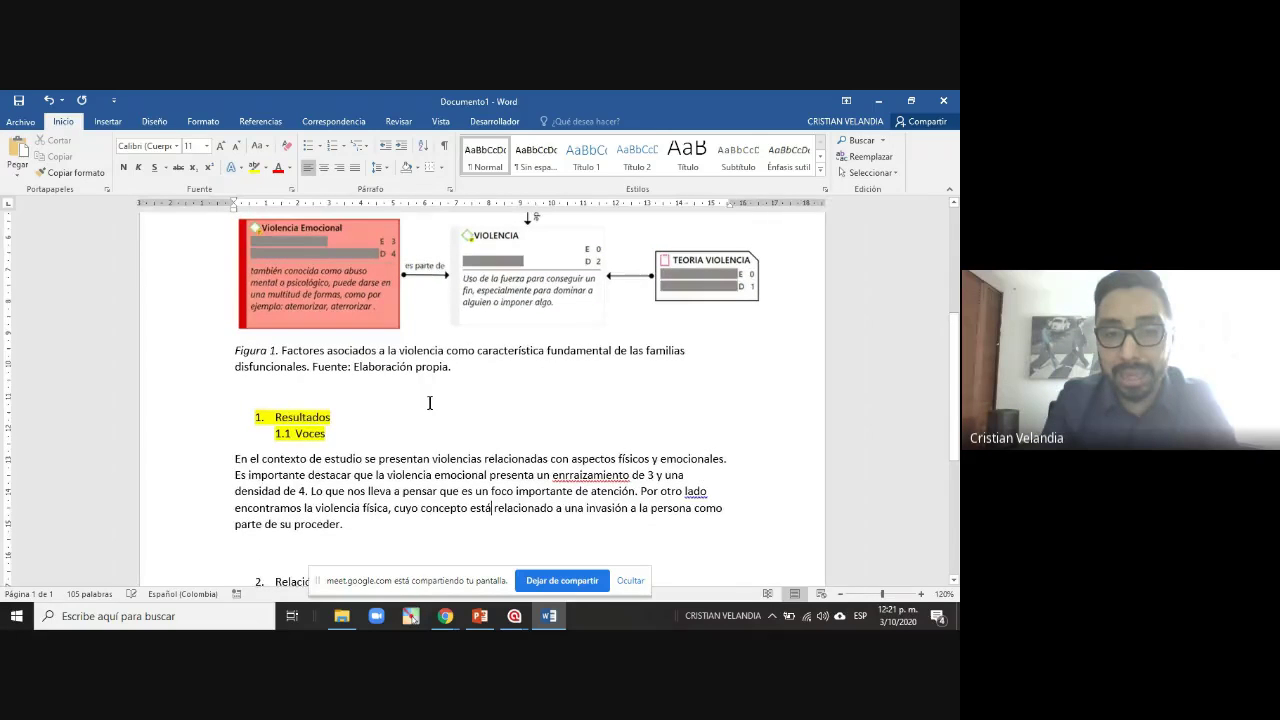
{"action": "scroll", "coordinate": [430, 403], "scroll_direction": "down", "scroll_amount": 3, "text": "ctrl"}
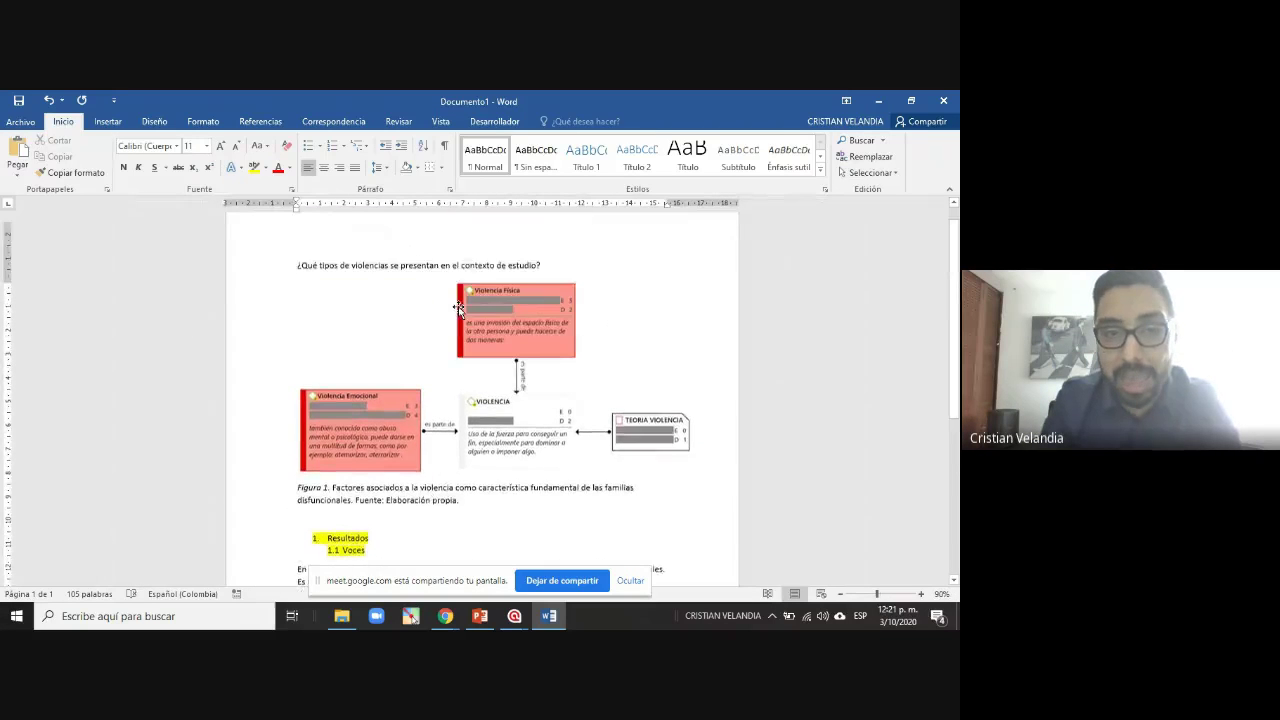
{"action": "left_click", "coordinate": [216, 289]}
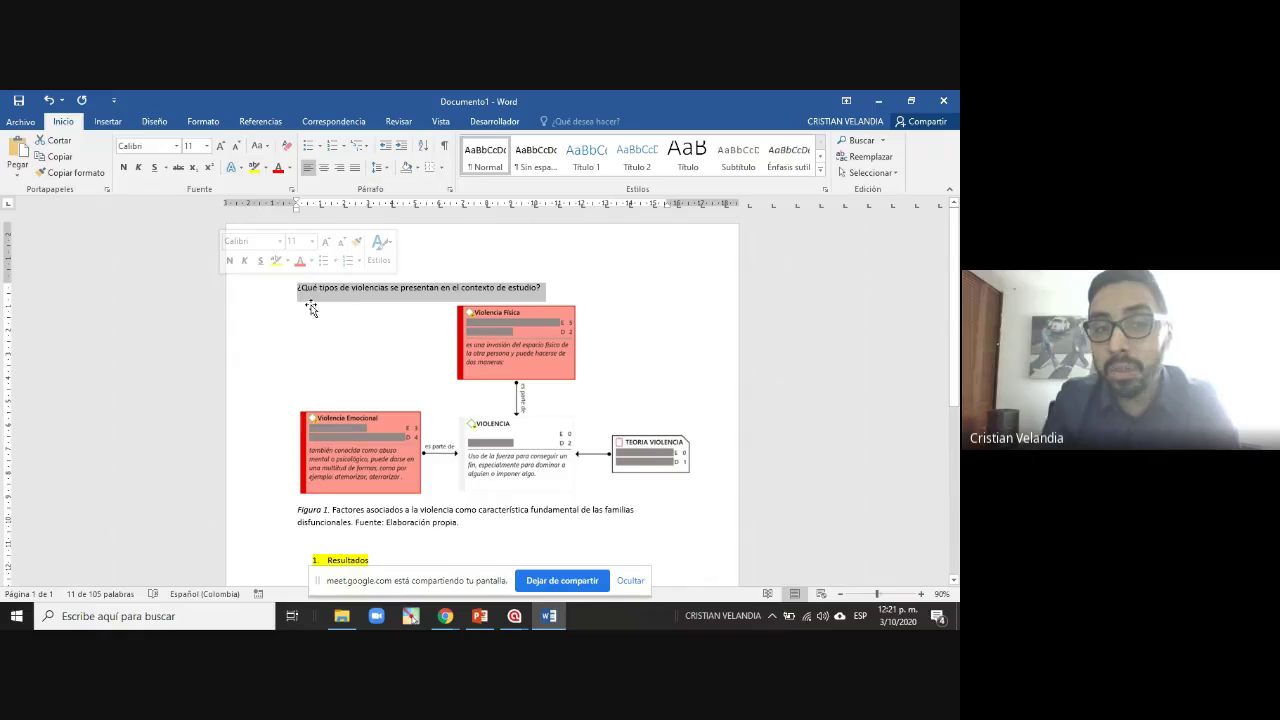
{"action": "left_click", "coordinate": [360, 289]}
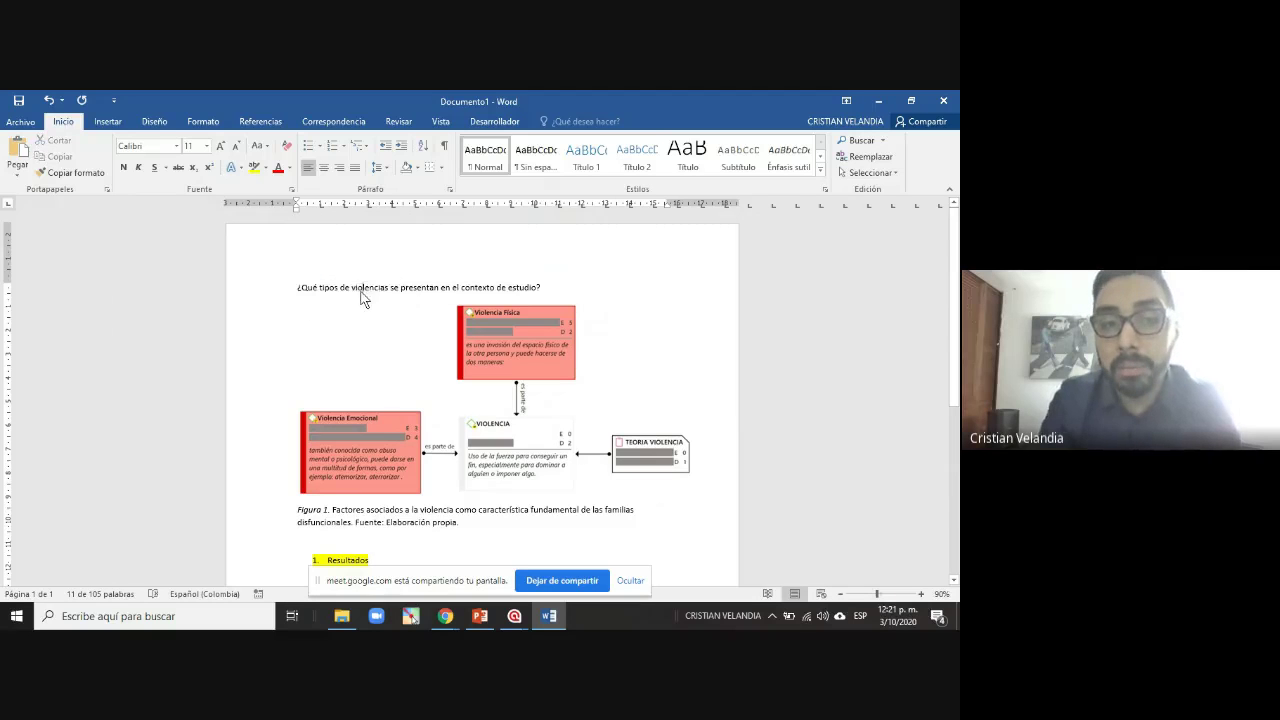
{"action": "left_click", "coordinate": [266, 300]}
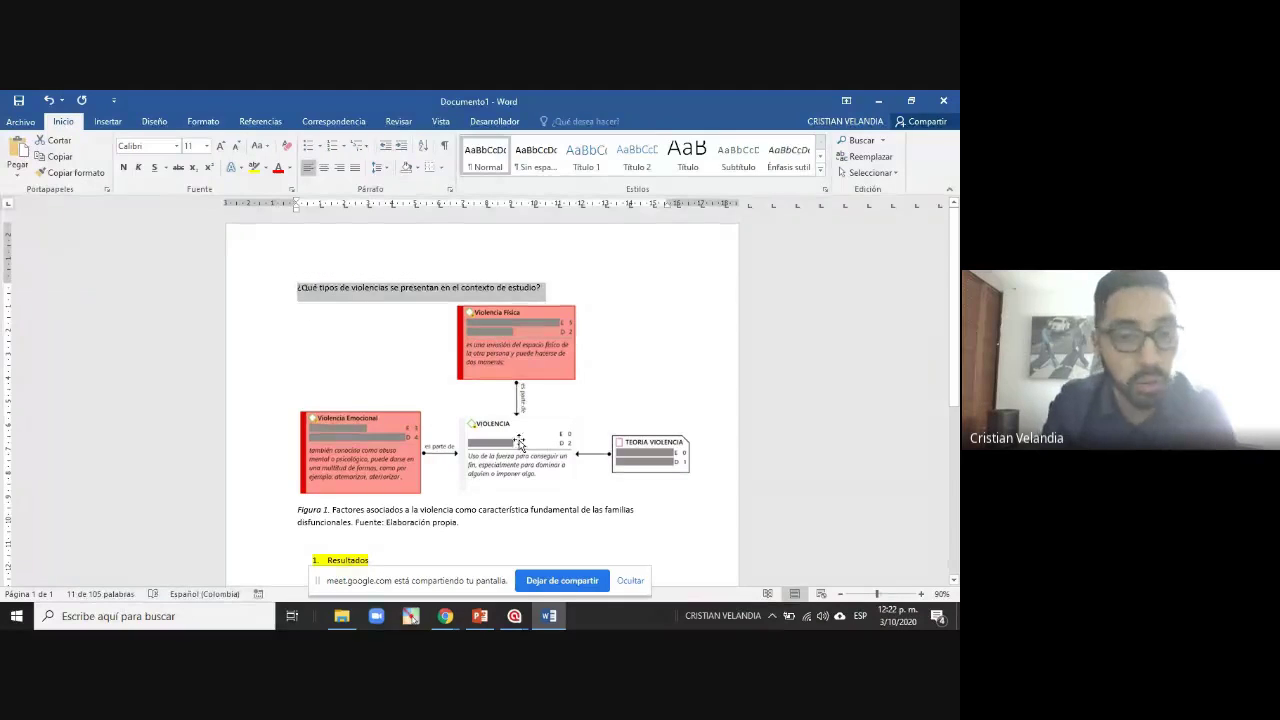
{"action": "scroll", "coordinate": [520, 443], "scroll_direction": "down", "scroll_amount": 1}
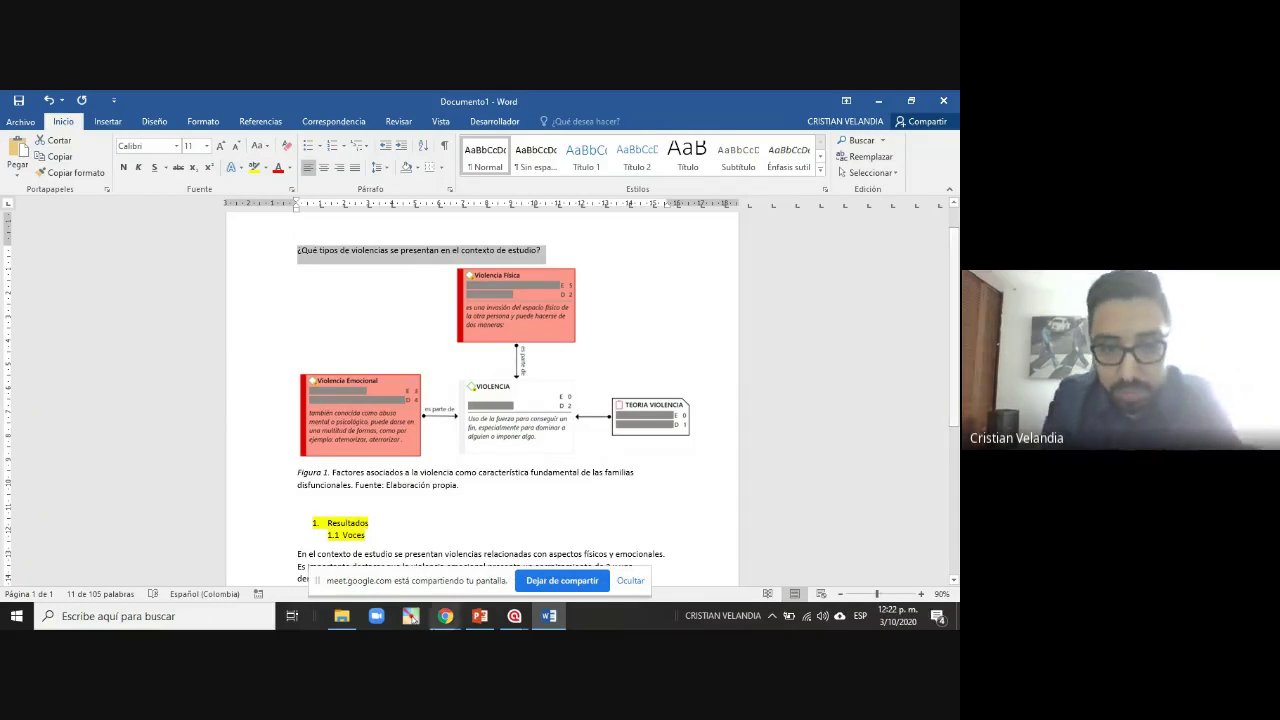
Check the meeting chat in Google Meet and return to the VIOLENCIA network in ATLAS.ti
{"action": "left_click", "coordinate": [445, 616]}
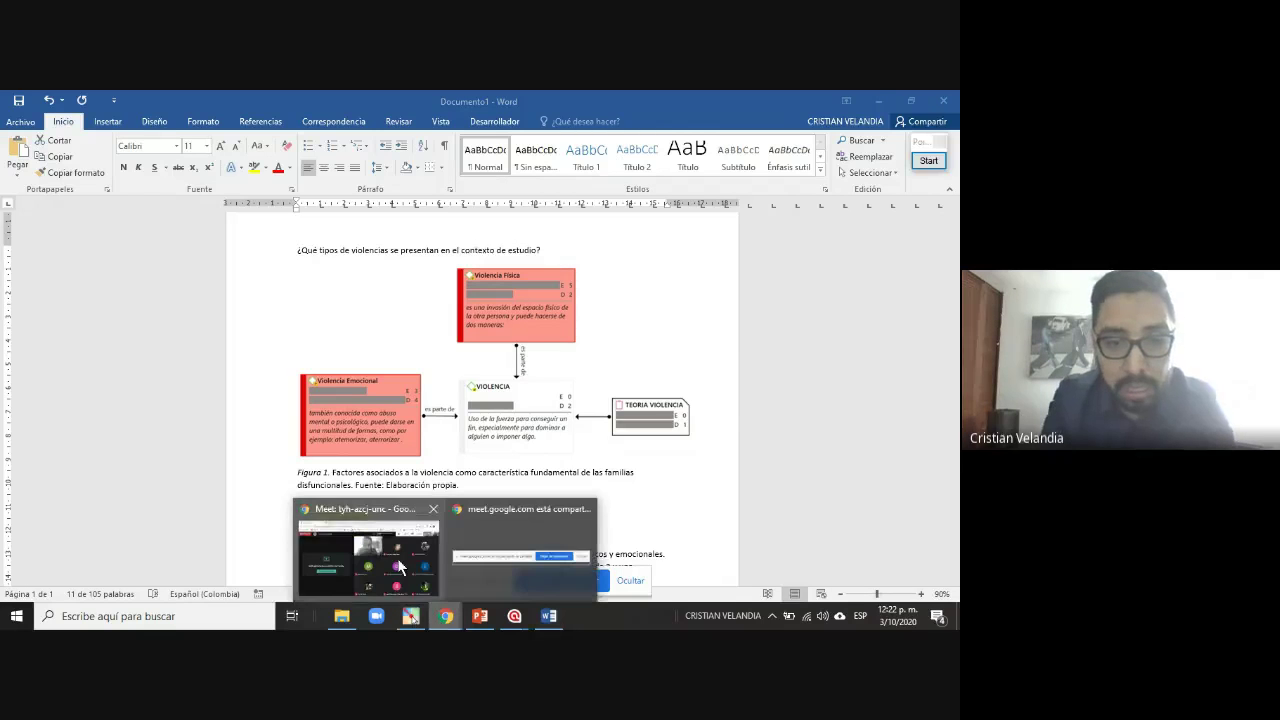
{"action": "left_click", "coordinate": [365, 560]}
{"action": "left_click", "coordinate": [781, 181]}
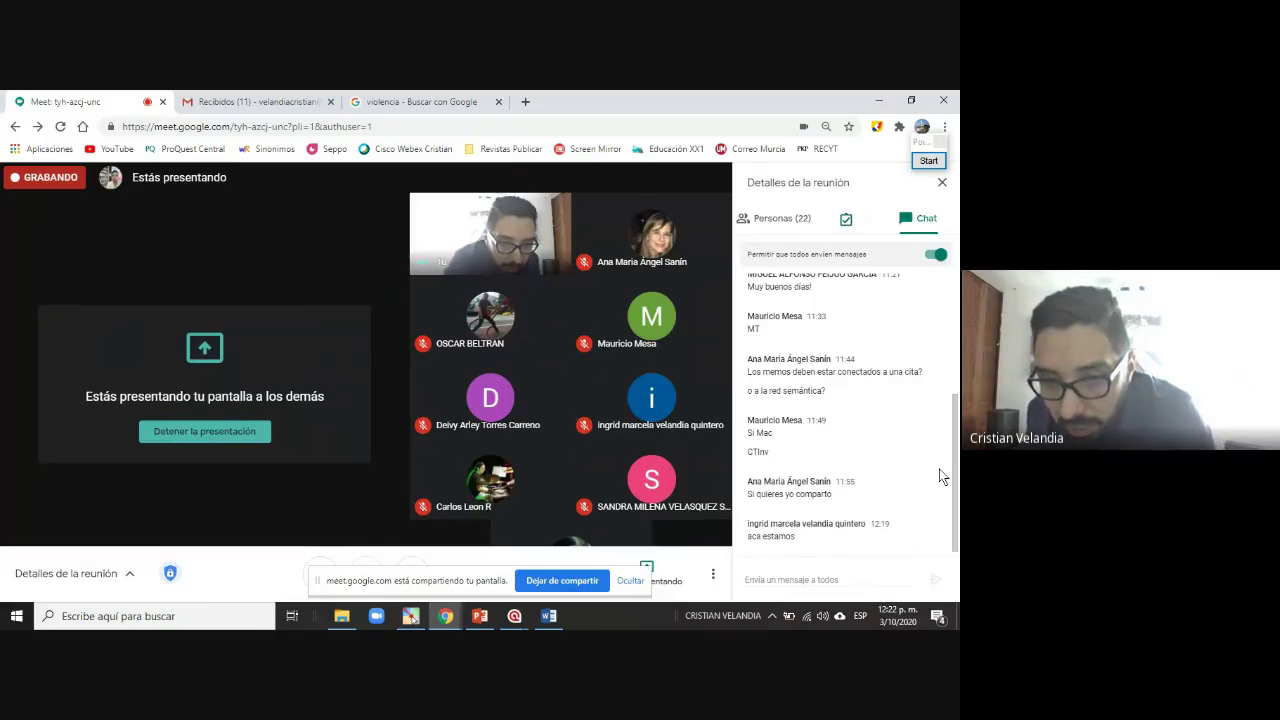
{"action": "left_click", "coordinate": [514, 616]}
{"action": "left_click", "coordinate": [474, 560]}
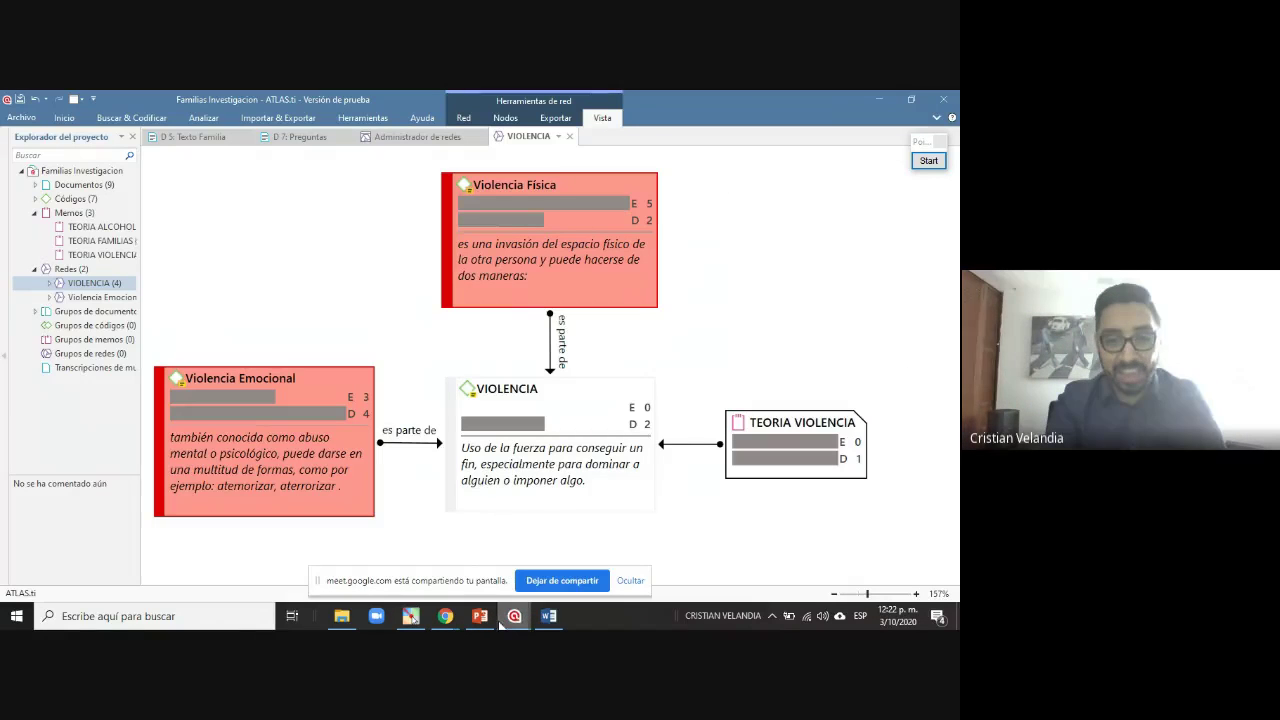
Switch to Word and review the question, figure and analysis paragraph, along with the Resultados and Voces headings
{"action": "left_click", "coordinate": [548, 616]}
{"action": "left_click", "coordinate": [507, 478]}
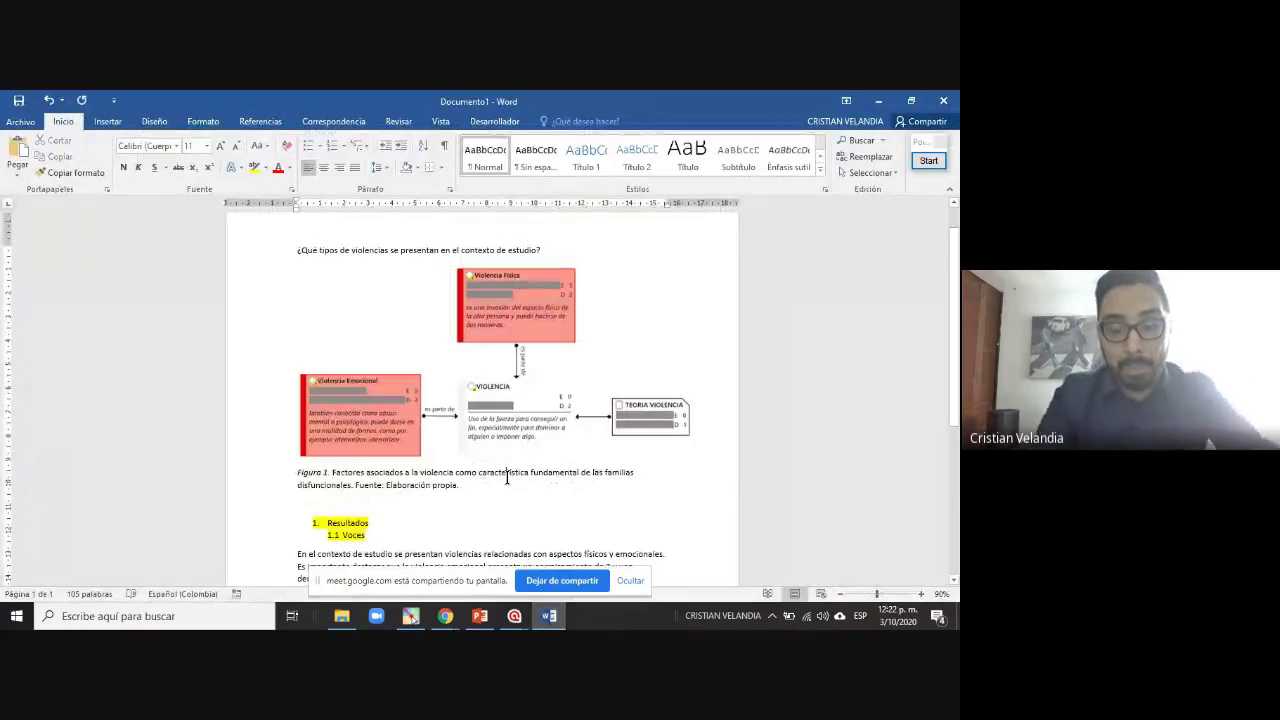
{"action": "left_click", "coordinate": [251, 258]}
{"action": "left_click", "coordinate": [274, 449]}
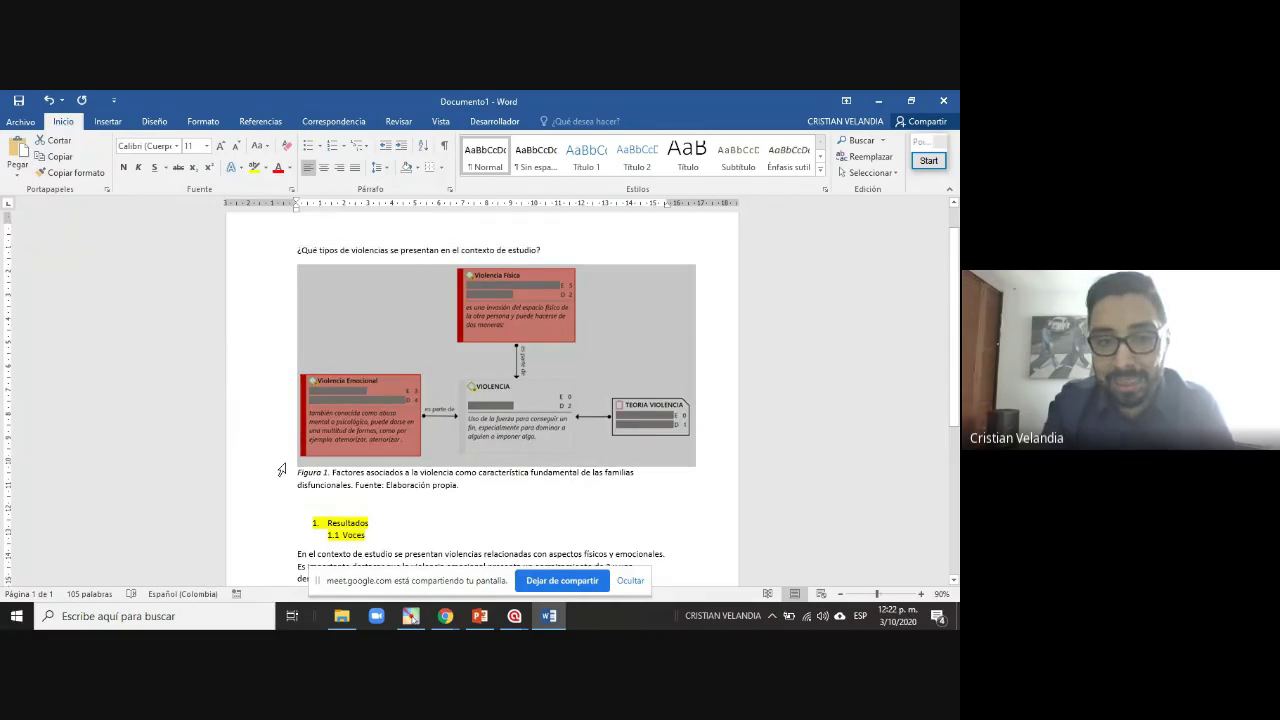
{"action": "scroll", "coordinate": [282, 470], "scroll_direction": "down", "scroll_amount": 1}
{"action": "left_click_drag", "start_coordinate": [276, 512], "coordinate": [266, 543]}
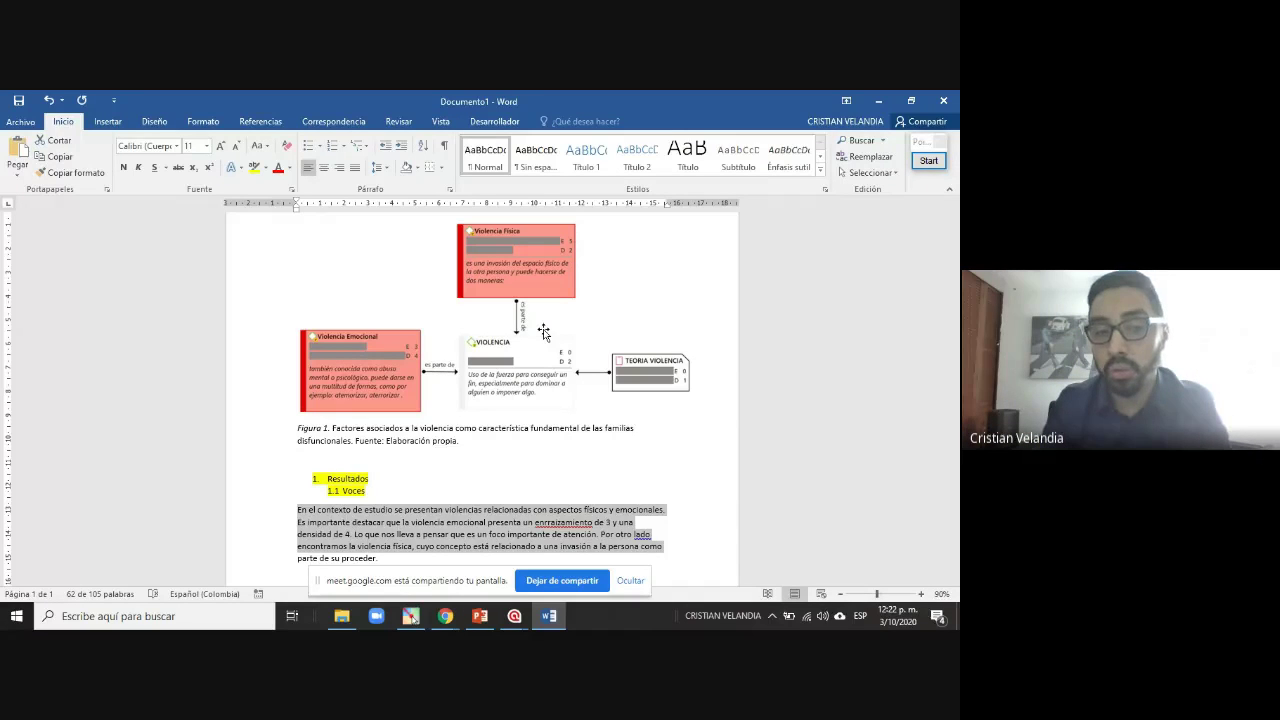
{"action": "scroll", "coordinate": [450, 380], "scroll_direction": "down", "scroll_amount": 1}
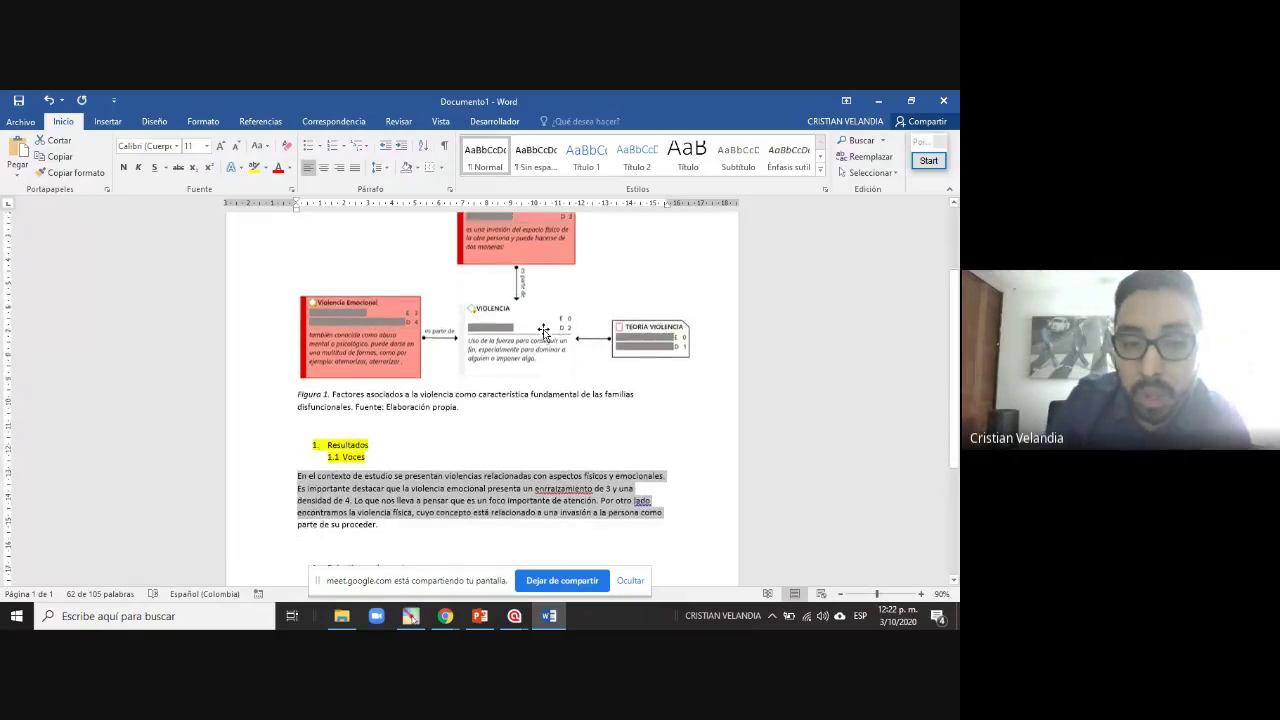
{"action": "left_click", "coordinate": [259, 421]}
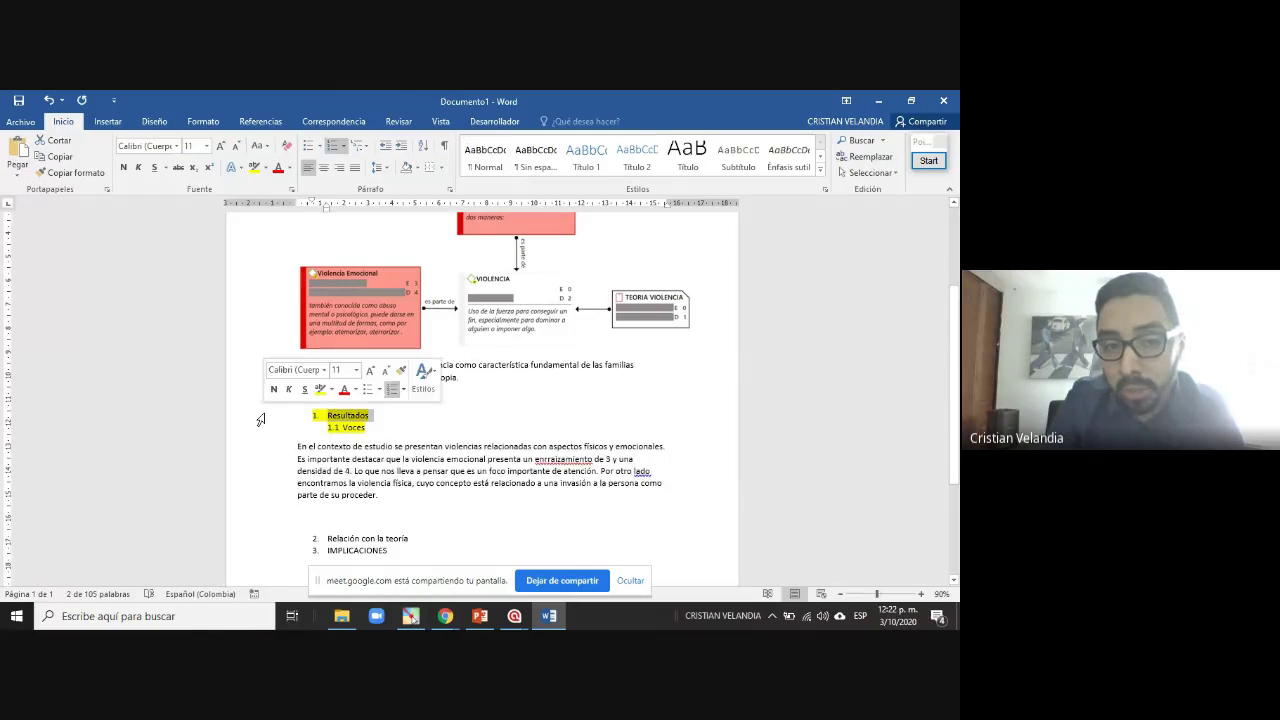
{"action": "left_click", "coordinate": [273, 434]}
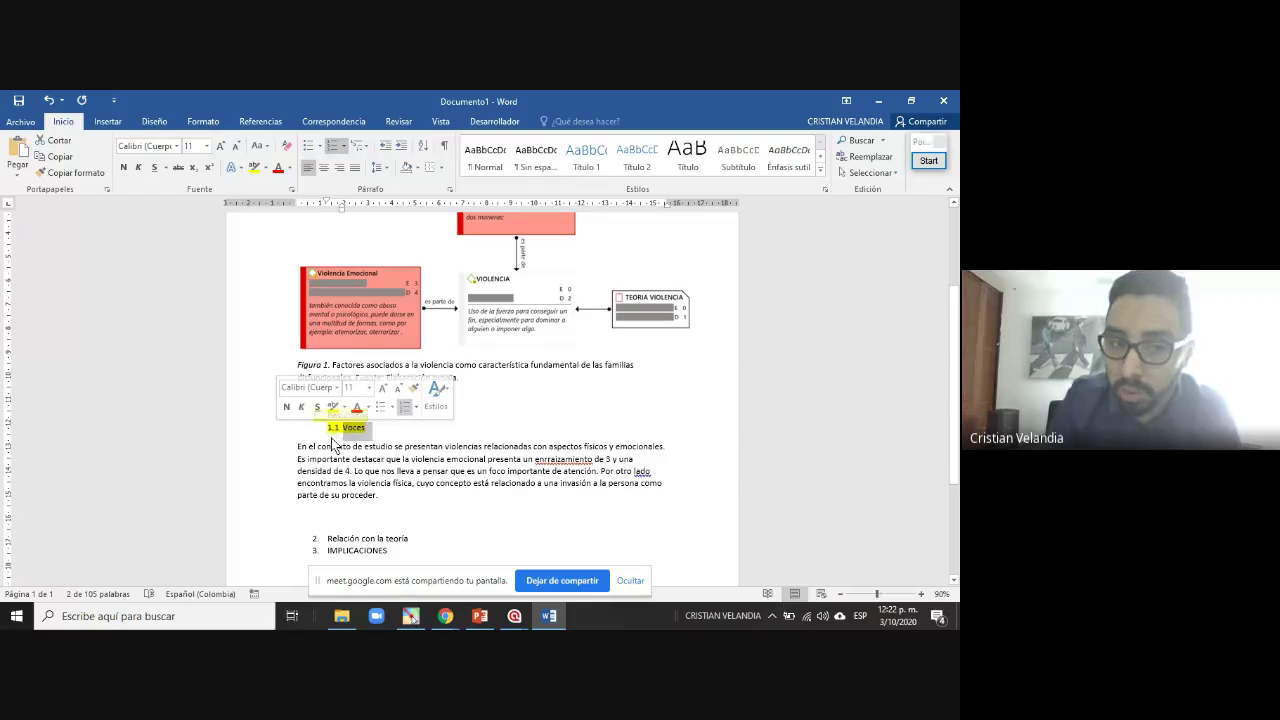
Try to copy the Violencia Emocional quotations from the ATLAS.ti quotation report into the Word document below the analysis paragraph
{"action": "left_click", "coordinate": [513, 617]}
{"action": "left_click", "coordinate": [543, 588]}
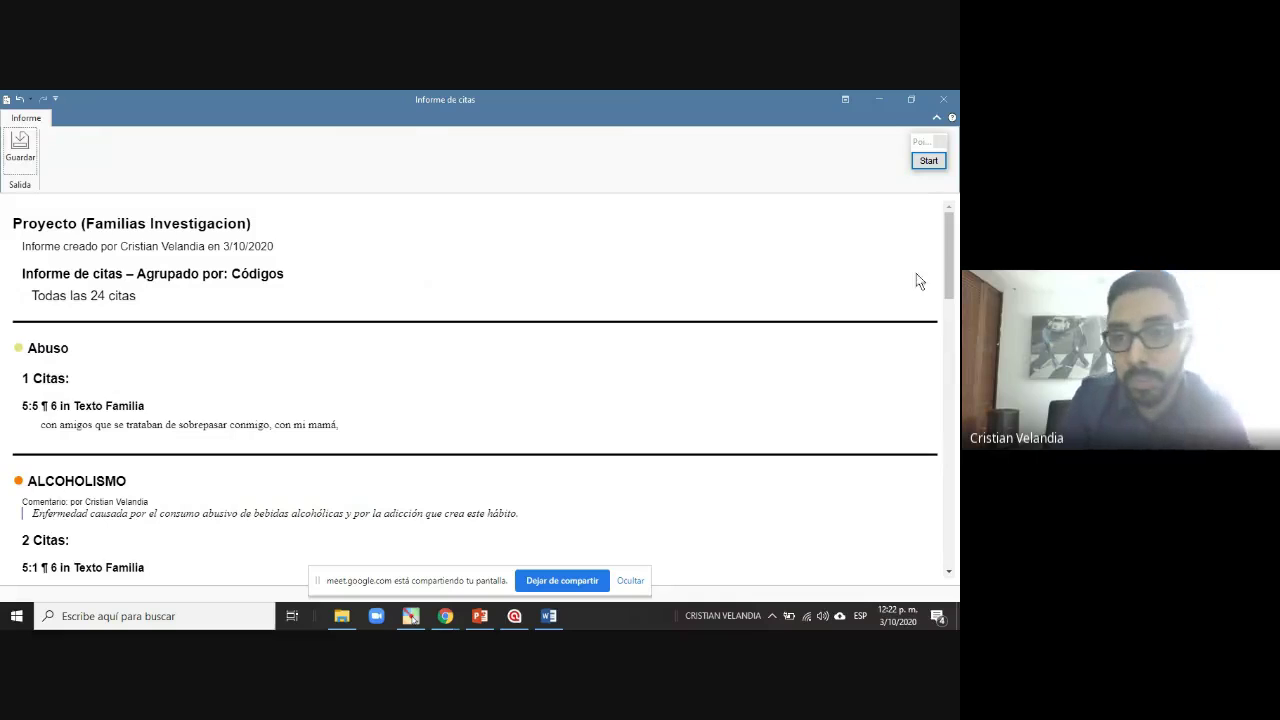
{"action": "left_click_drag", "start_coordinate": [950, 270], "coordinate": [953, 443]}
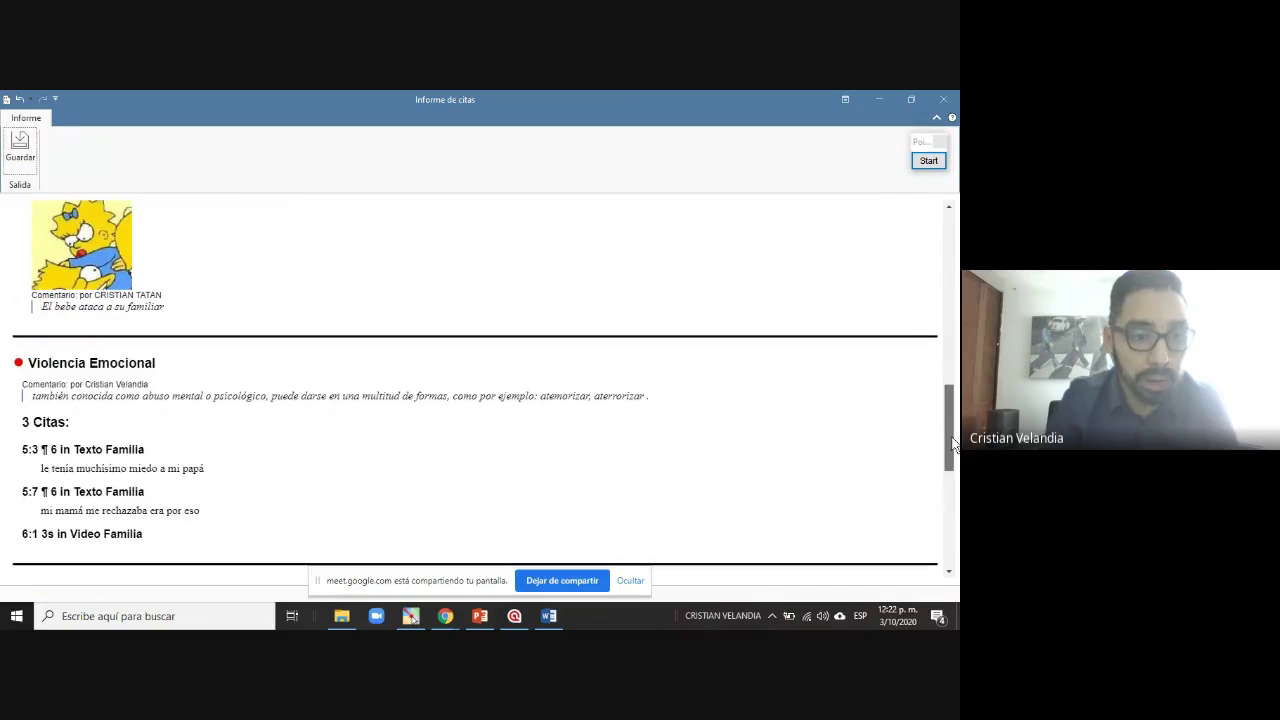
{"action": "left_click_drag", "start_coordinate": [157, 542], "coordinate": [27, 428]}
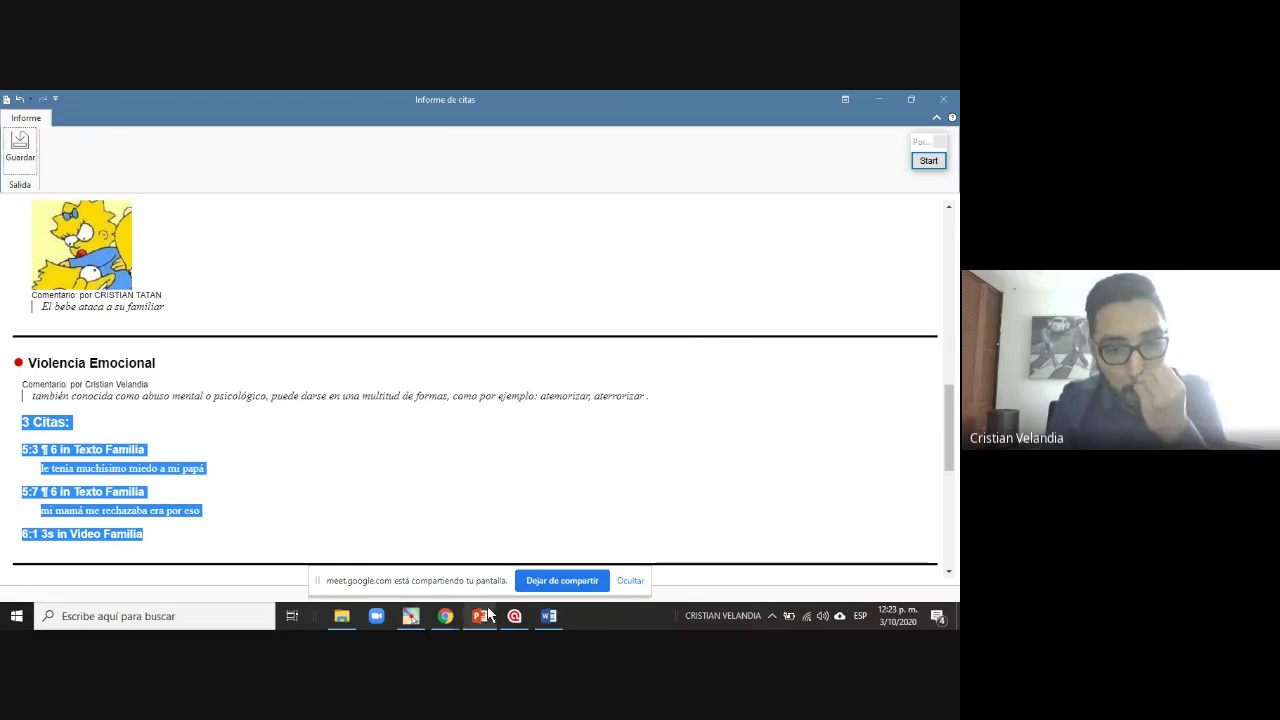
{"action": "left_click", "coordinate": [548, 617]}
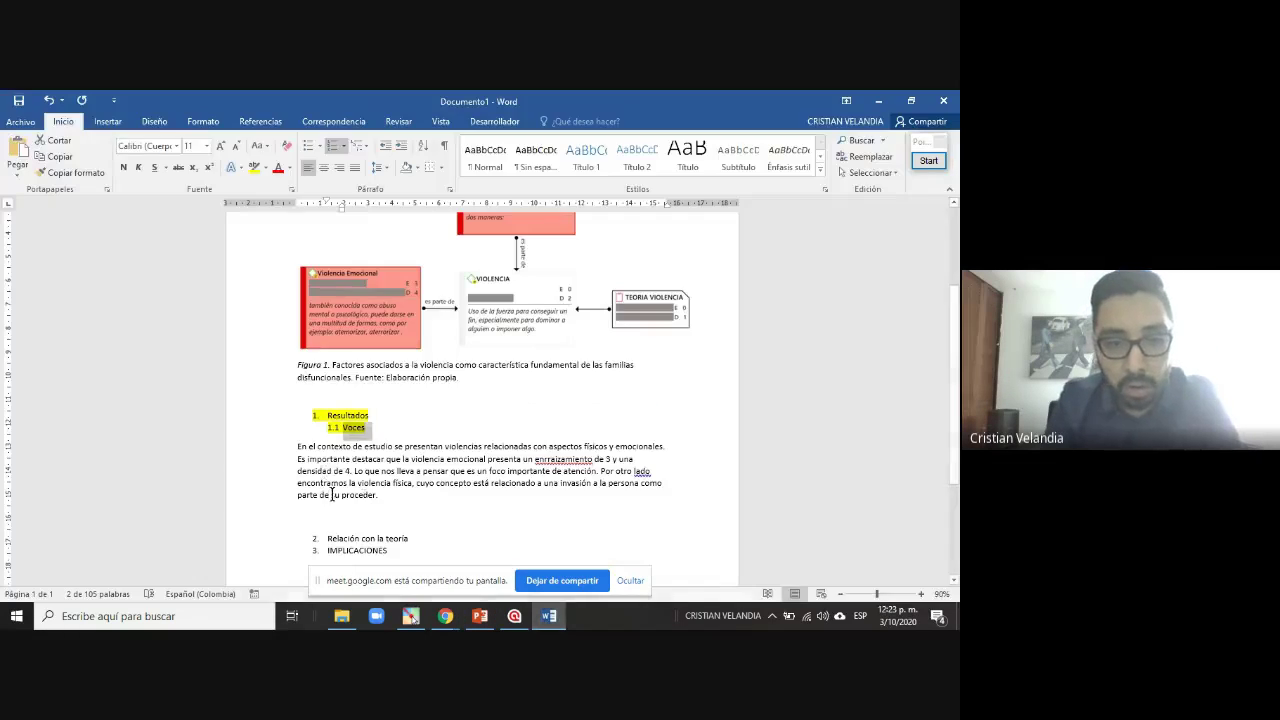
{"action": "scroll", "coordinate": [330, 514], "scroll_direction": "up", "scroll_amount": 3}
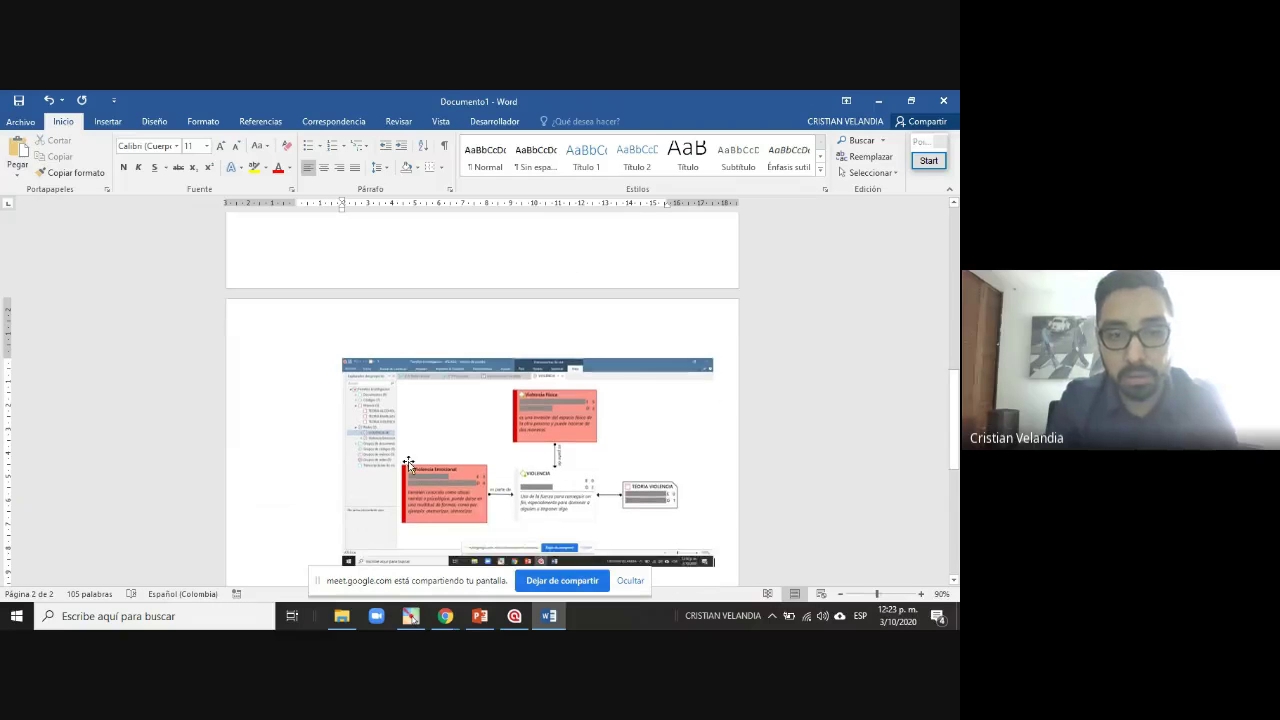
{"action": "scroll", "coordinate": [408, 460], "scroll_direction": "down", "scroll_amount": 5}
{"action": "scroll", "coordinate": [408, 460], "scroll_direction": "down", "scroll_amount": 1}
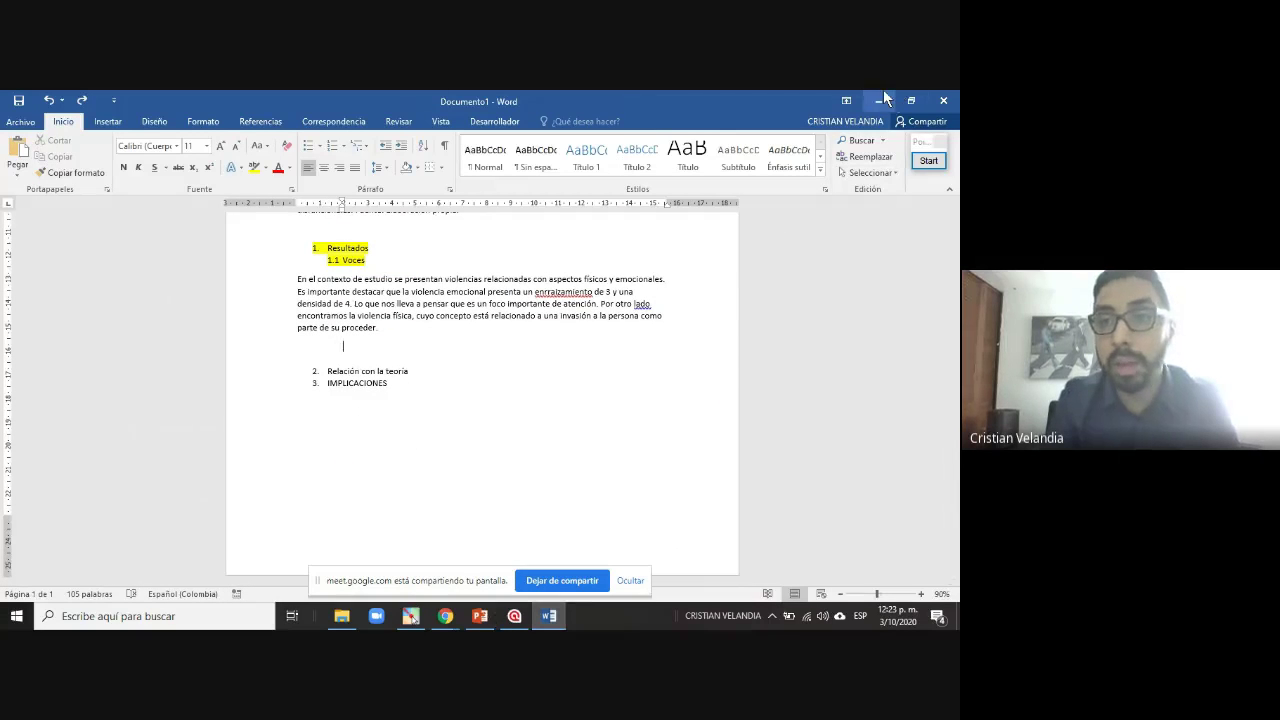
Minimize the open windows and open the Informe familias report from the desktop in Word
{"action": "left_click", "coordinate": [884, 92]}
{"action": "left_click", "coordinate": [884, 92]}
{"action": "left_click", "coordinate": [884, 92]}
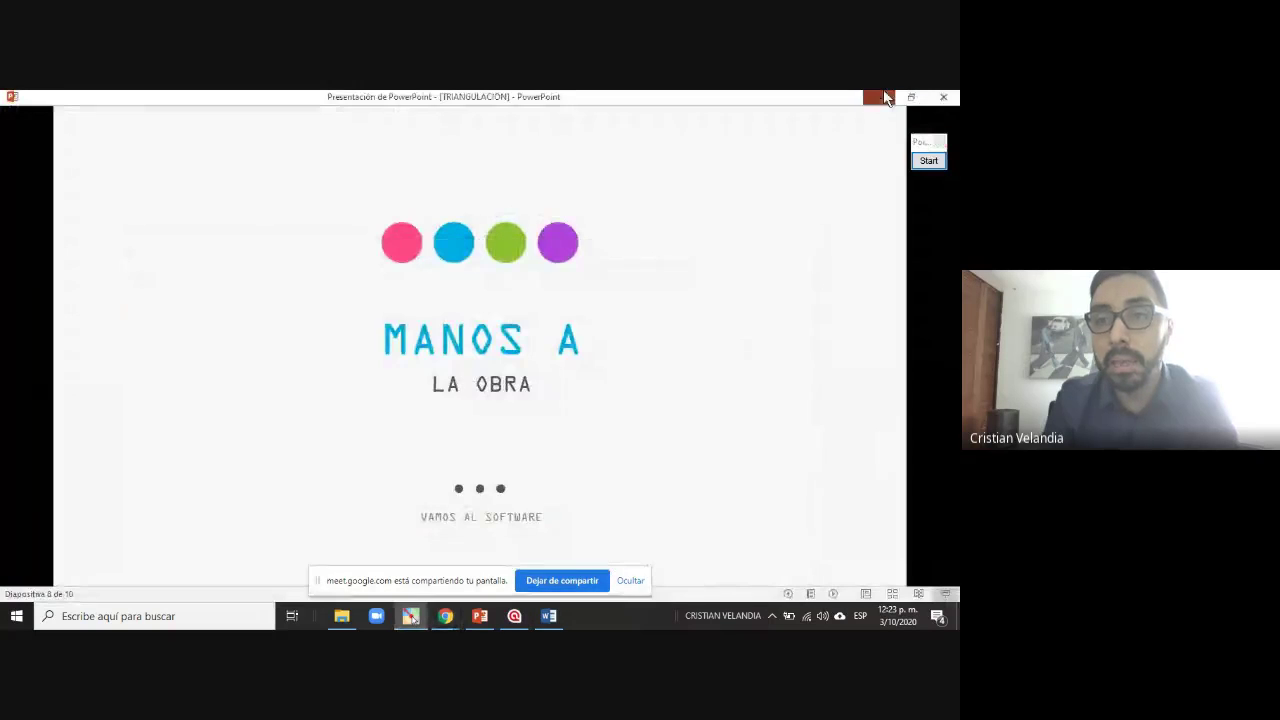
{"action": "left_click", "coordinate": [884, 97]}
{"action": "left_click", "coordinate": [376, 105]}
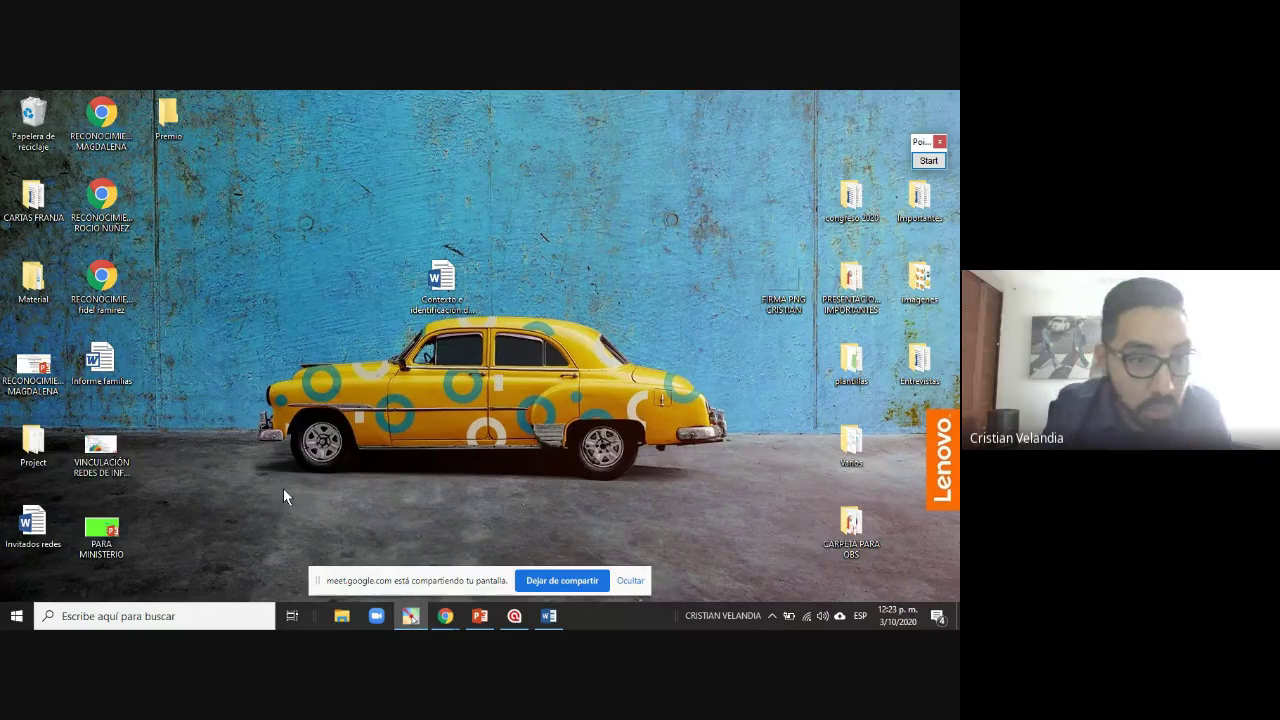
{"action": "double_click", "coordinate": [101, 362]}
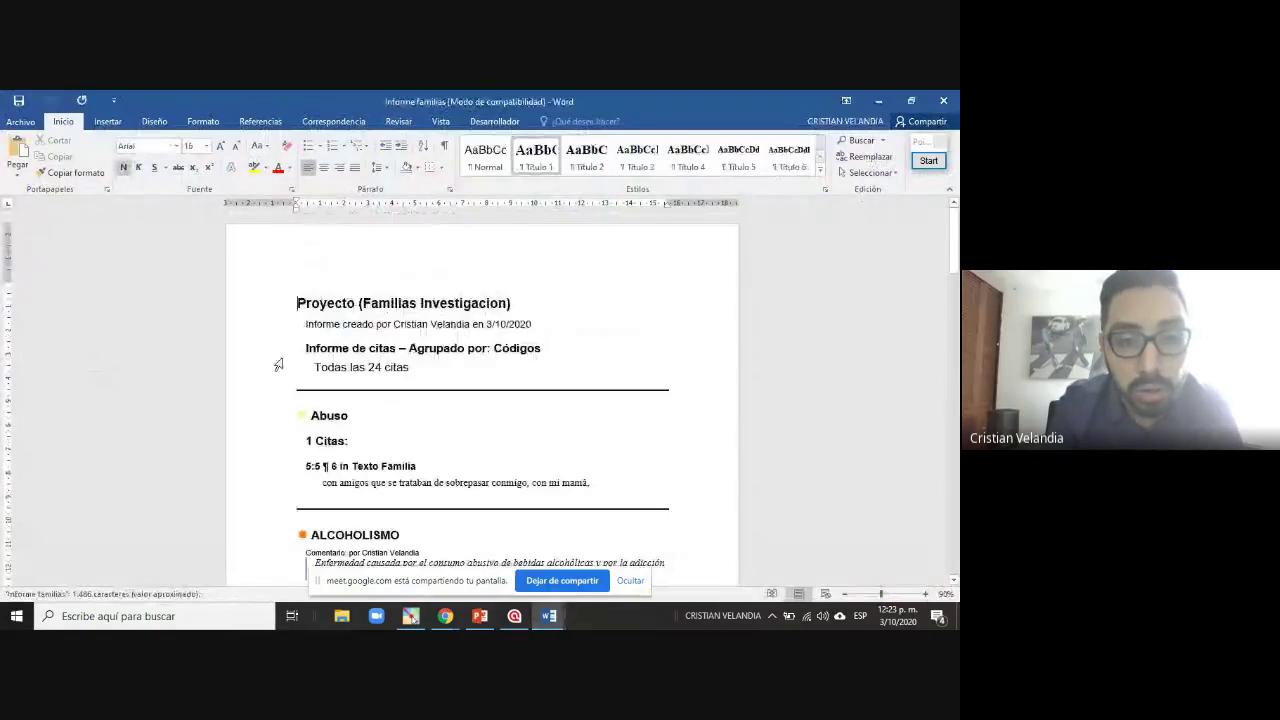
Copy the list of Violencia Emocional quotations from Informe familias and paste it below the analysis paragraph in Documento1
{"action": "scroll", "coordinate": [356, 404], "scroll_direction": "down", "scroll_amount": 20}
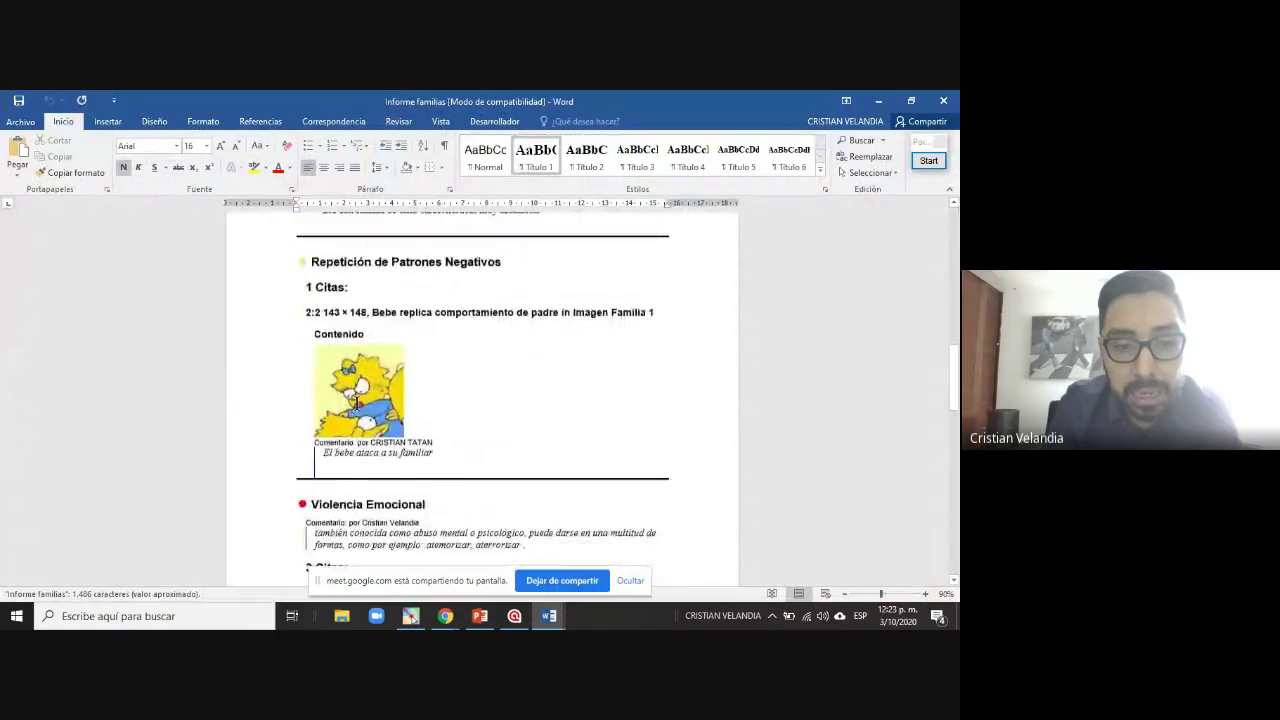
{"action": "scroll", "coordinate": [356, 404], "scroll_direction": "up", "scroll_amount": 6}
{"action": "scroll", "coordinate": [356, 404], "scroll_direction": "down", "scroll_amount": 3}
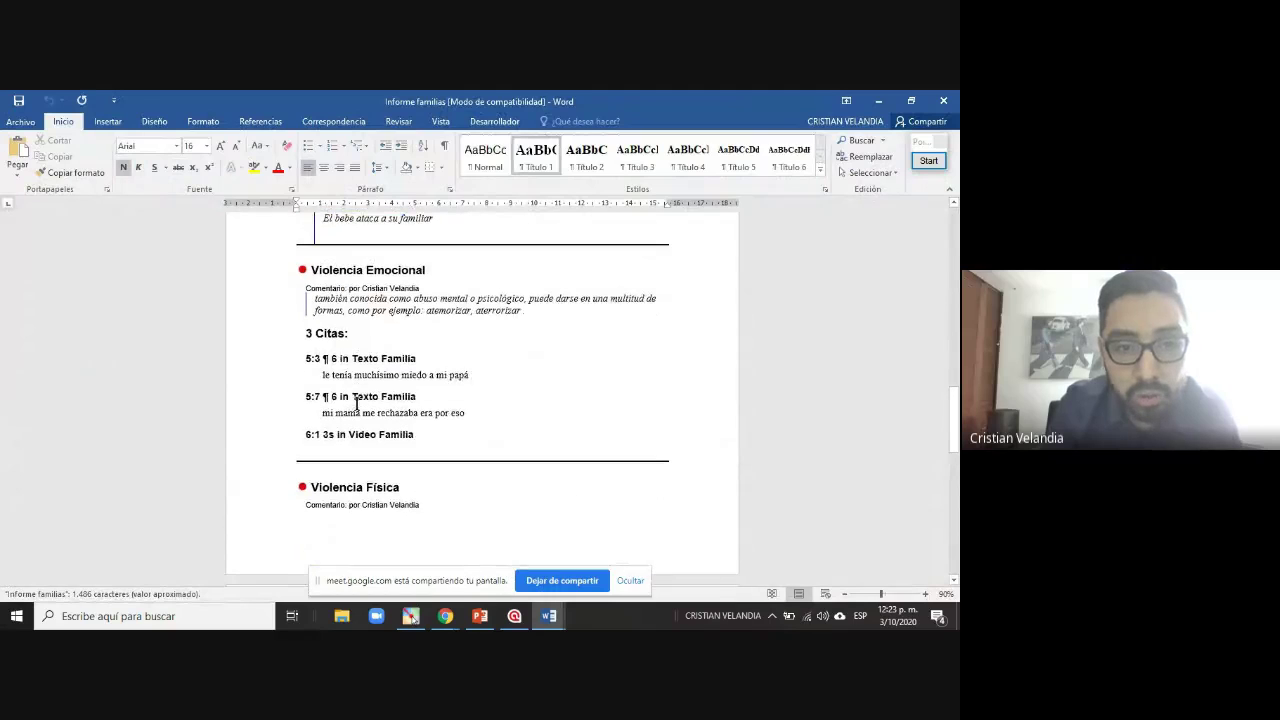
{"action": "left_click_drag", "start_coordinate": [271, 366], "coordinate": [266, 333]}
{"action": "left_click_drag", "start_coordinate": [260, 415], "coordinate": [260, 449]}
{"action": "key", "text": "ctrl+c"}
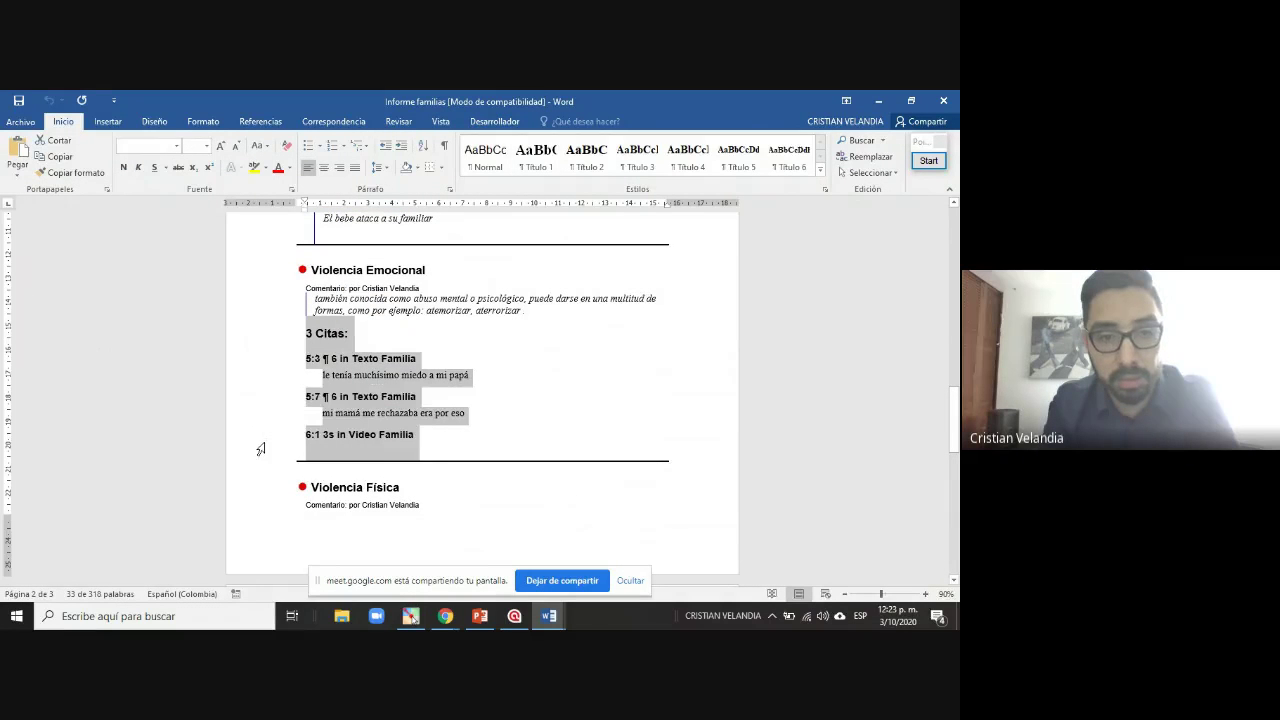
{"action": "left_click", "coordinate": [548, 616]}
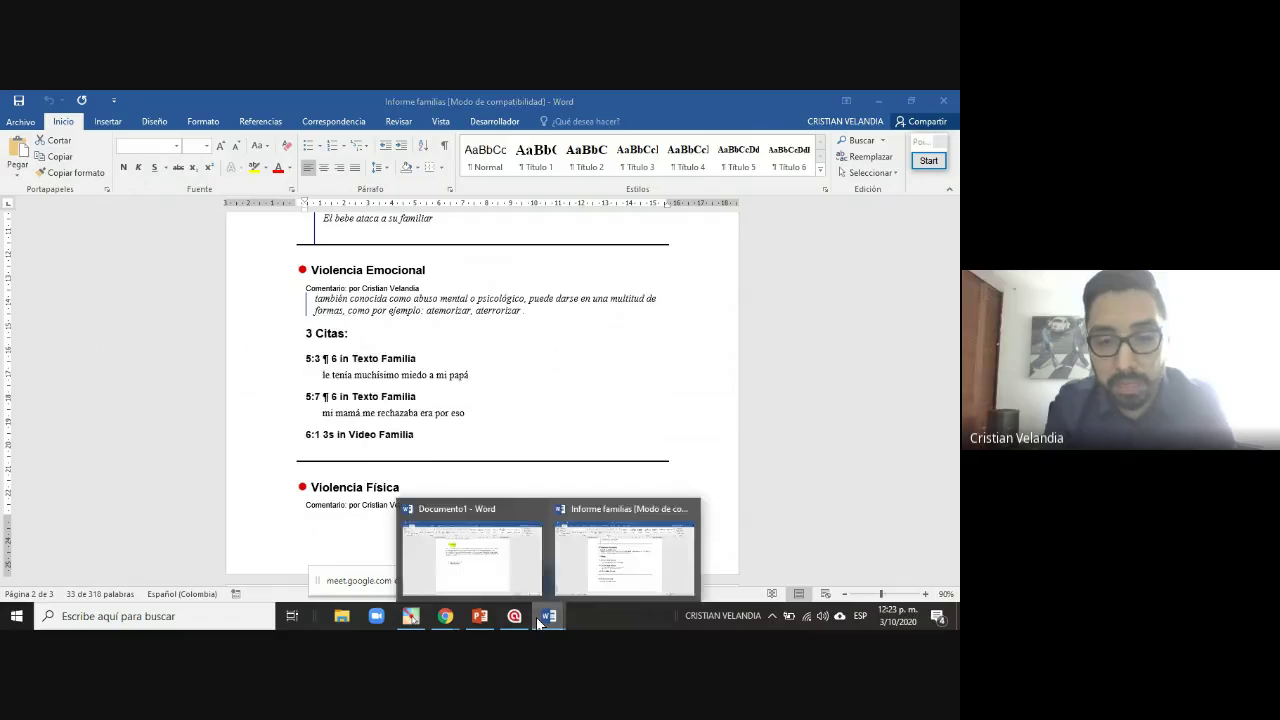
{"action": "left_click", "coordinate": [496, 550]}
{"action": "key", "text": "ctrl+v"}
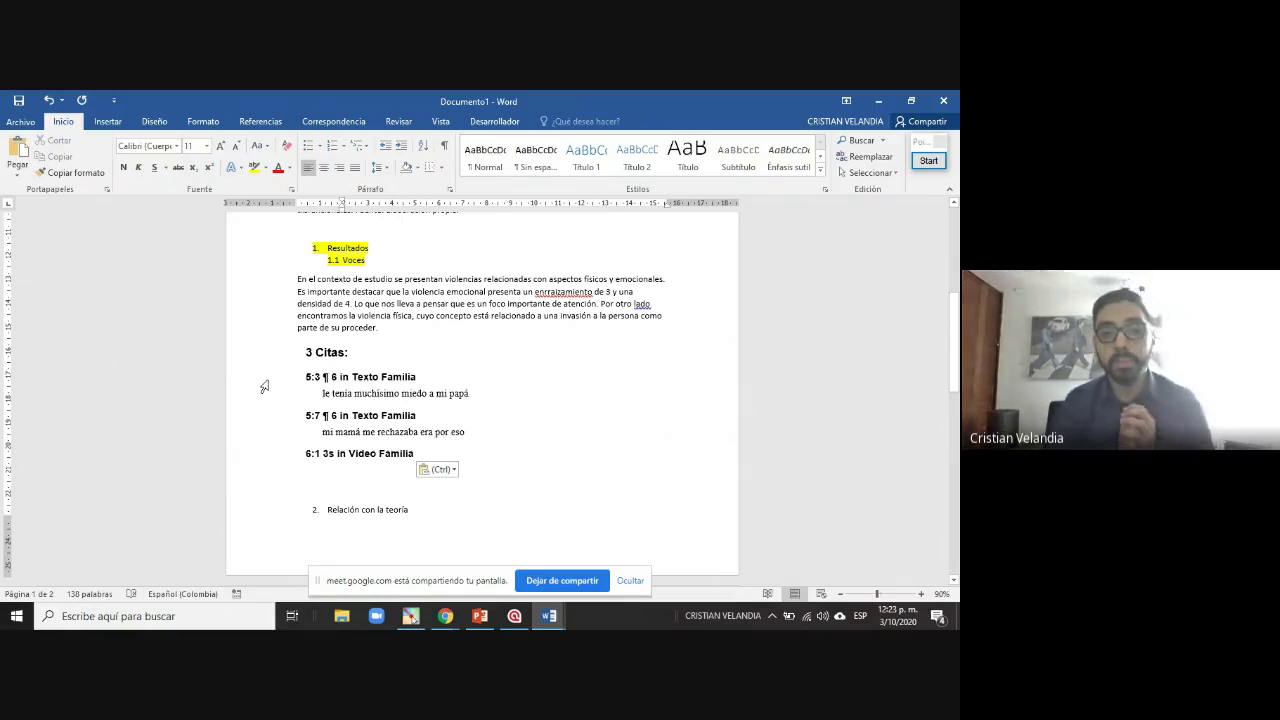
Remove the paragraph symbol and the number 6 from the 5:3 and 5:7 Texto Familia quotation headings
{"action": "left_click", "coordinate": [323, 377]}
{"action": "key", "text": "BackSpace"}
{"action": "key", "text": "Down"}
{"action": "key", "text": "Down"}
{"action": "key", "text": "shift+Right"}
{"action": "key", "text": "BackSpace"}
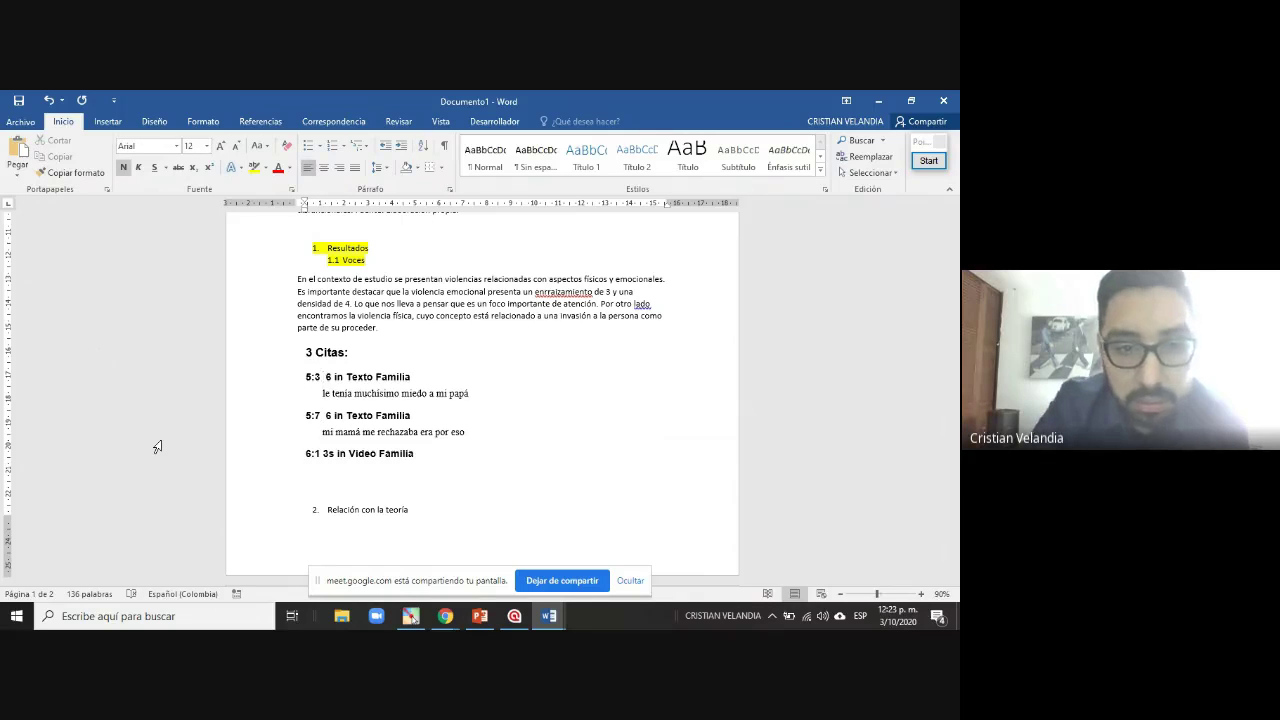
{"action": "key", "text": "Delete"}
{"action": "key", "text": "Down"}
{"action": "key", "text": "Down"}
{"action": "key", "text": "Down"}
{"action": "key", "text": "Up"}
{"action": "key", "text": "Delete"}
{"action": "key", "text": "Down"}
{"action": "key", "text": "Down"}
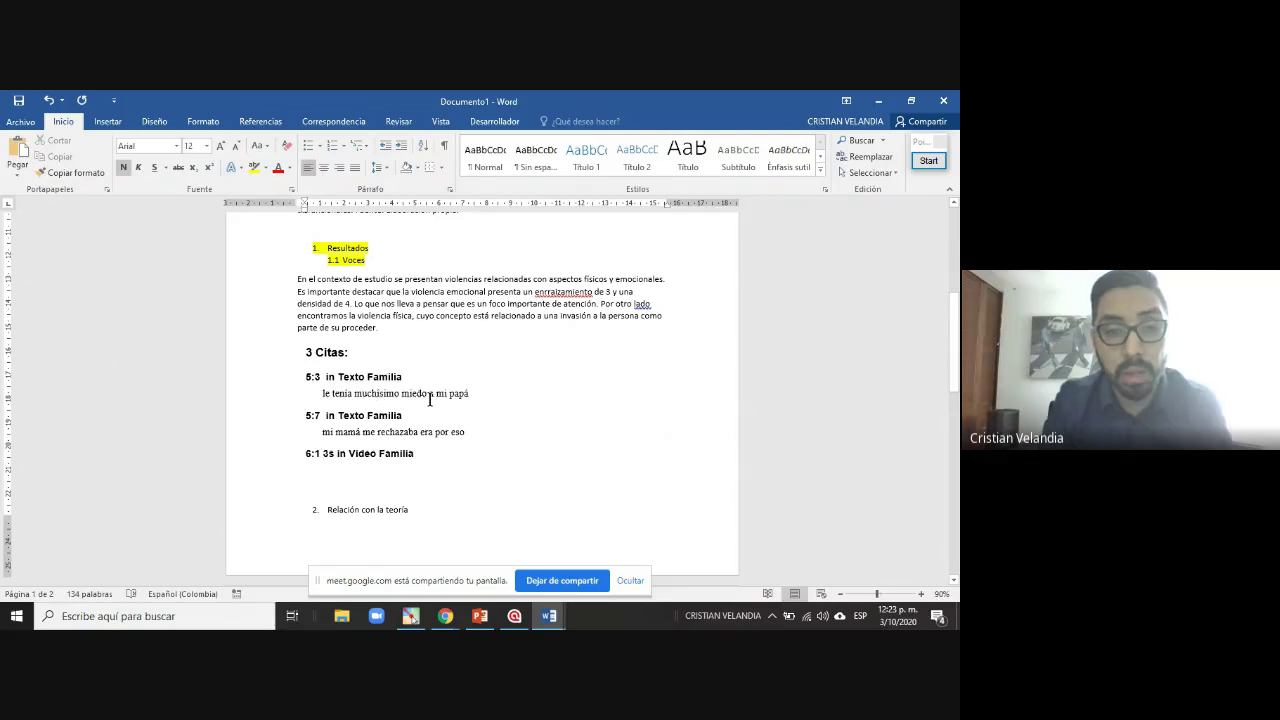
Review the analysis paragraph with its quotations, and highlight the heading Relación con la teoría in yellow
{"action": "scroll", "coordinate": [430, 400], "scroll_direction": "up", "scroll_amount": 5}
{"action": "scroll", "coordinate": [430, 401], "scroll_direction": "up", "scroll_amount": 1}
{"action": "scroll", "coordinate": [256, 405], "scroll_direction": "down", "scroll_amount": 5}
{"action": "left_click_drag", "start_coordinate": [270, 322], "coordinate": [255, 495]}
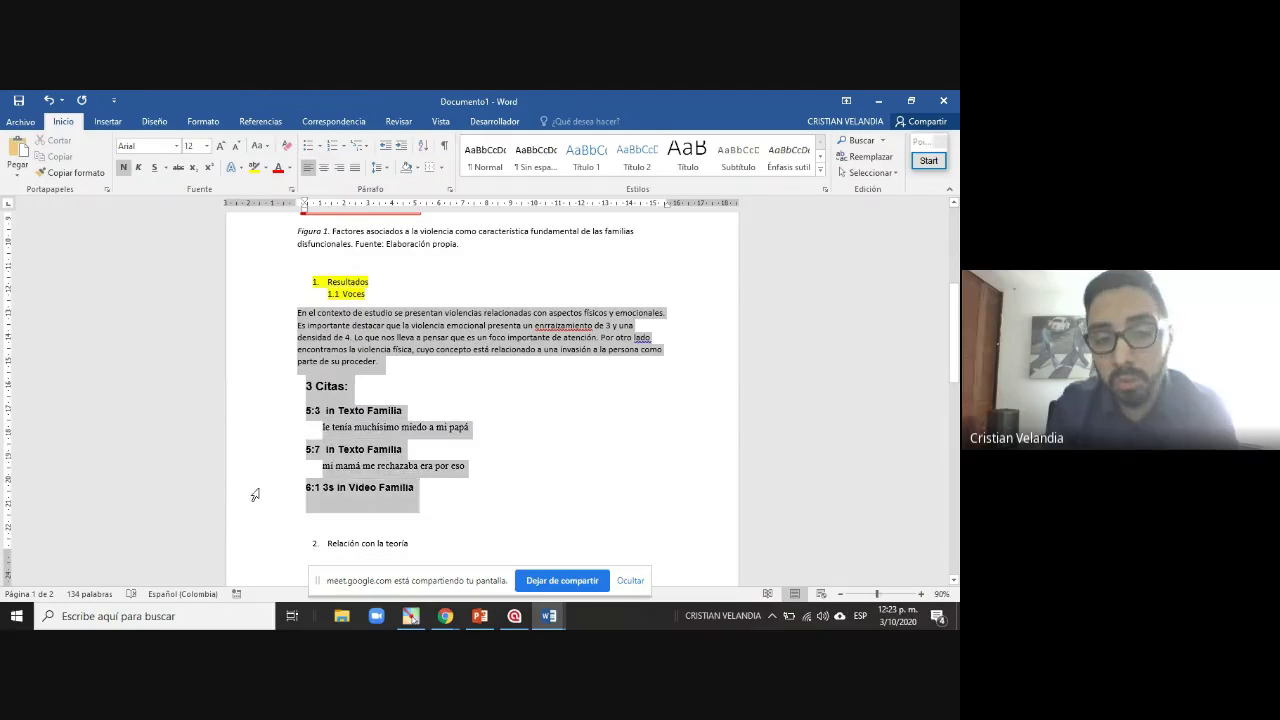
{"action": "left_click", "coordinate": [455, 504]}
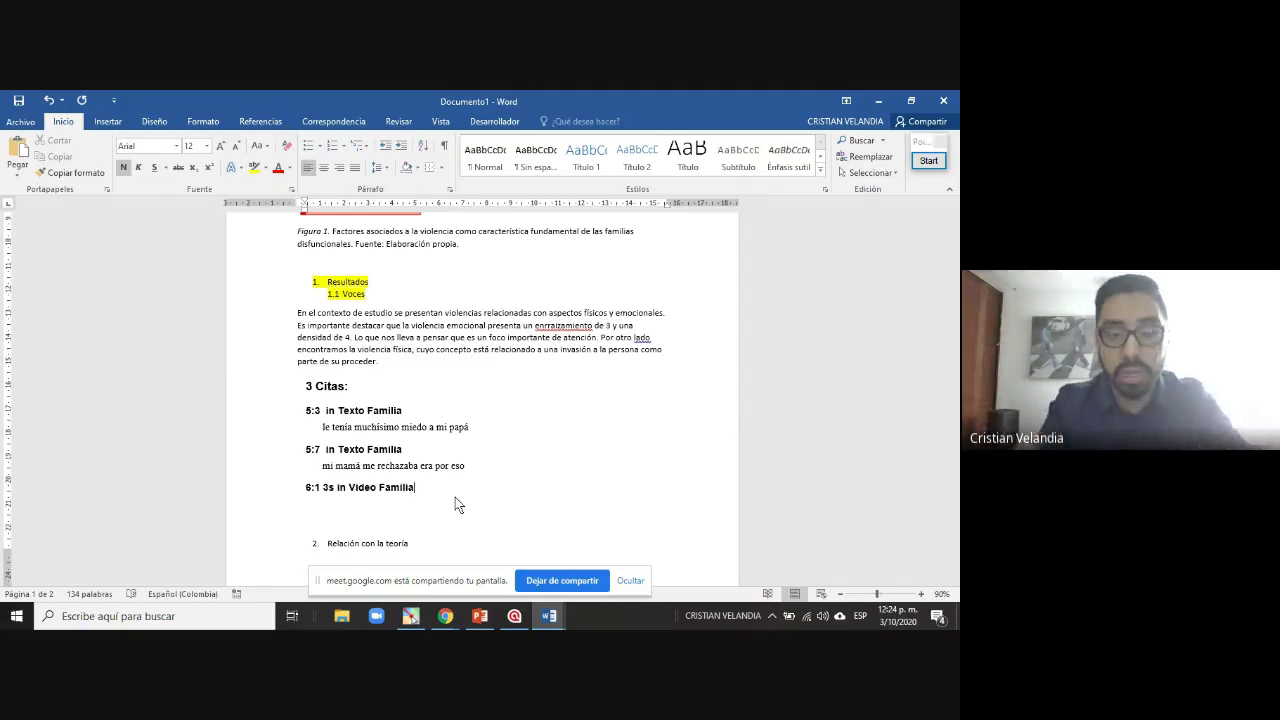
{"action": "scroll", "coordinate": [455, 505], "scroll_direction": "down", "scroll_amount": 5}
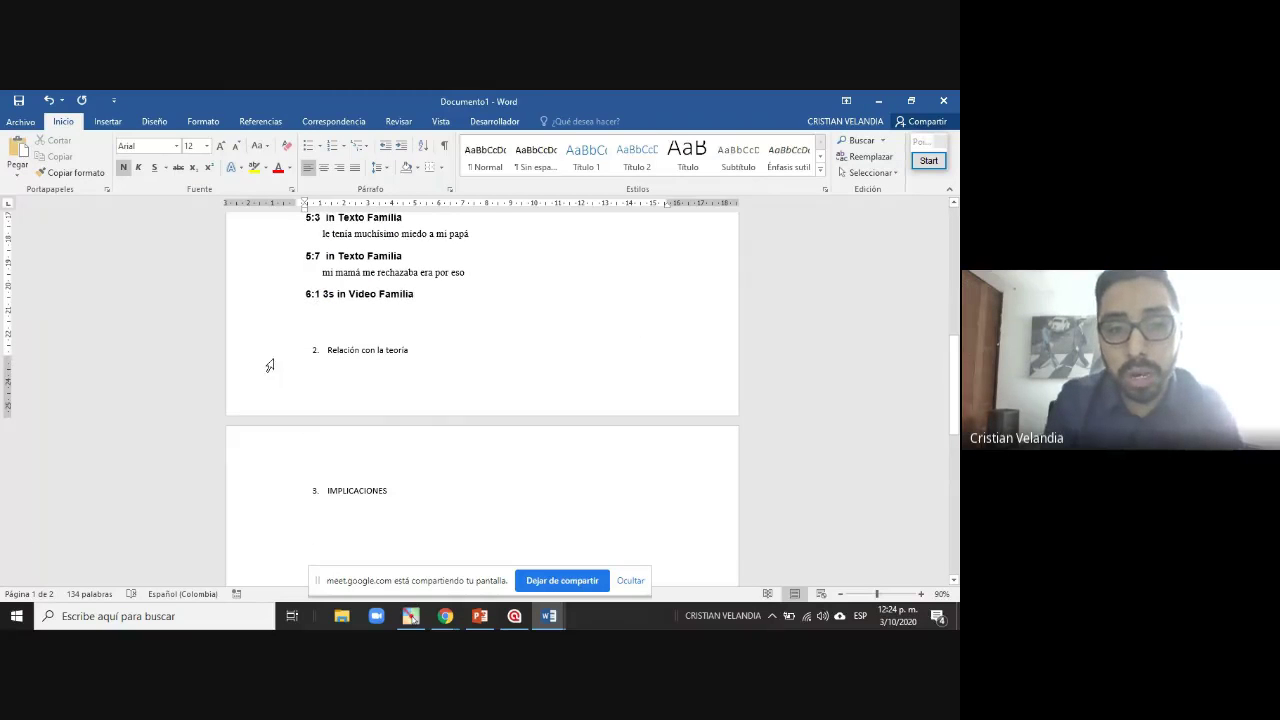
{"action": "left_click", "coordinate": [275, 361]}
{"action": "left_click", "coordinate": [254, 167]}
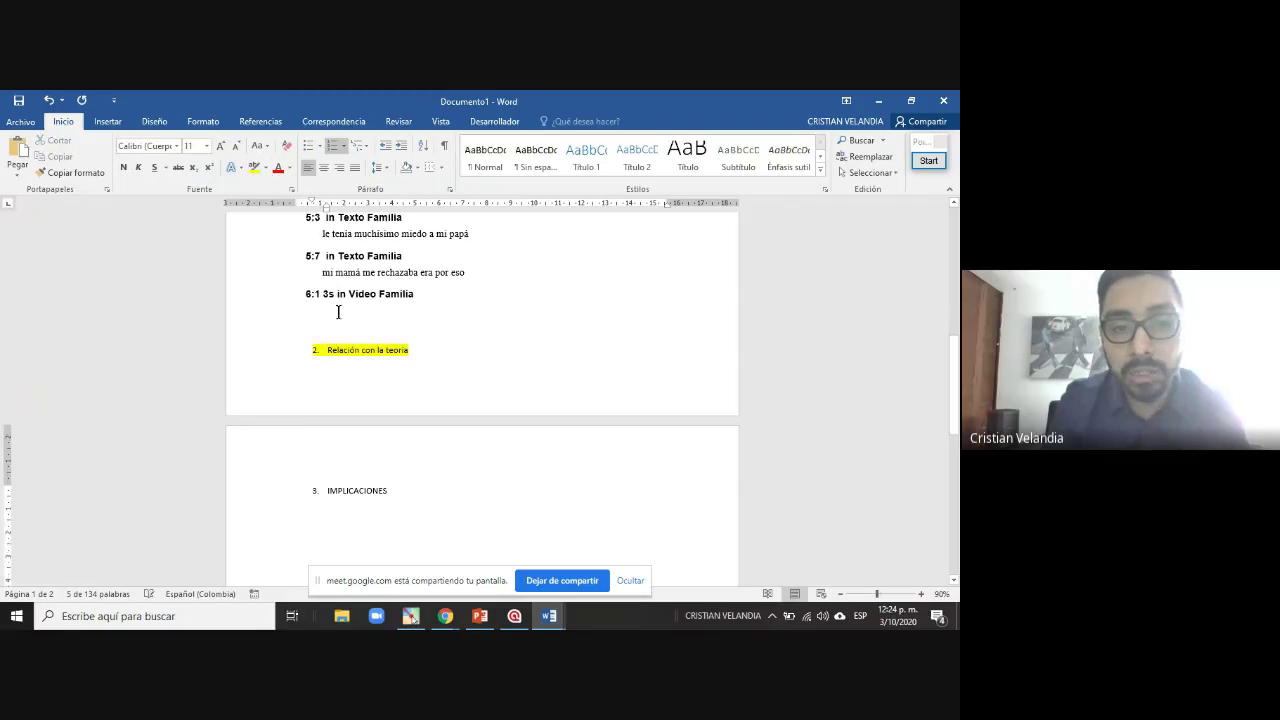
Insert a blank line between the Video Familia quotation and the heading Relación con la teoría
{"action": "left_click", "coordinate": [338, 316]}
{"action": "key", "text": "Return"}
{"action": "key", "text": "ctrl+z"}
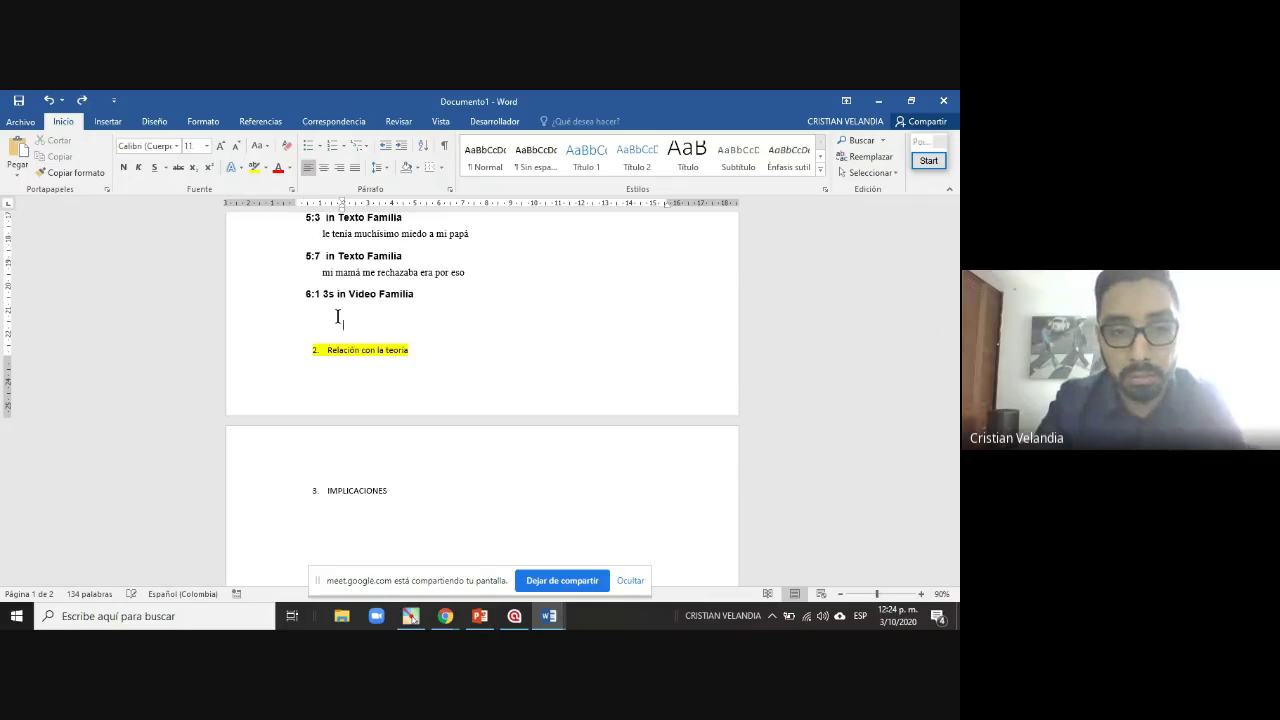
{"action": "key", "text": "ctrl+y"}
Switch to the VIOLENCIA network in ATLAS.ti and copy the UNESCO (2018) text of the TEORIA VIOLENCIA memo
{"action": "scroll", "coordinate": [440, 437], "scroll_direction": "up", "scroll_amount": 10}
{"action": "scroll", "coordinate": [441, 443], "scroll_direction": "down", "scroll_amount": 1}
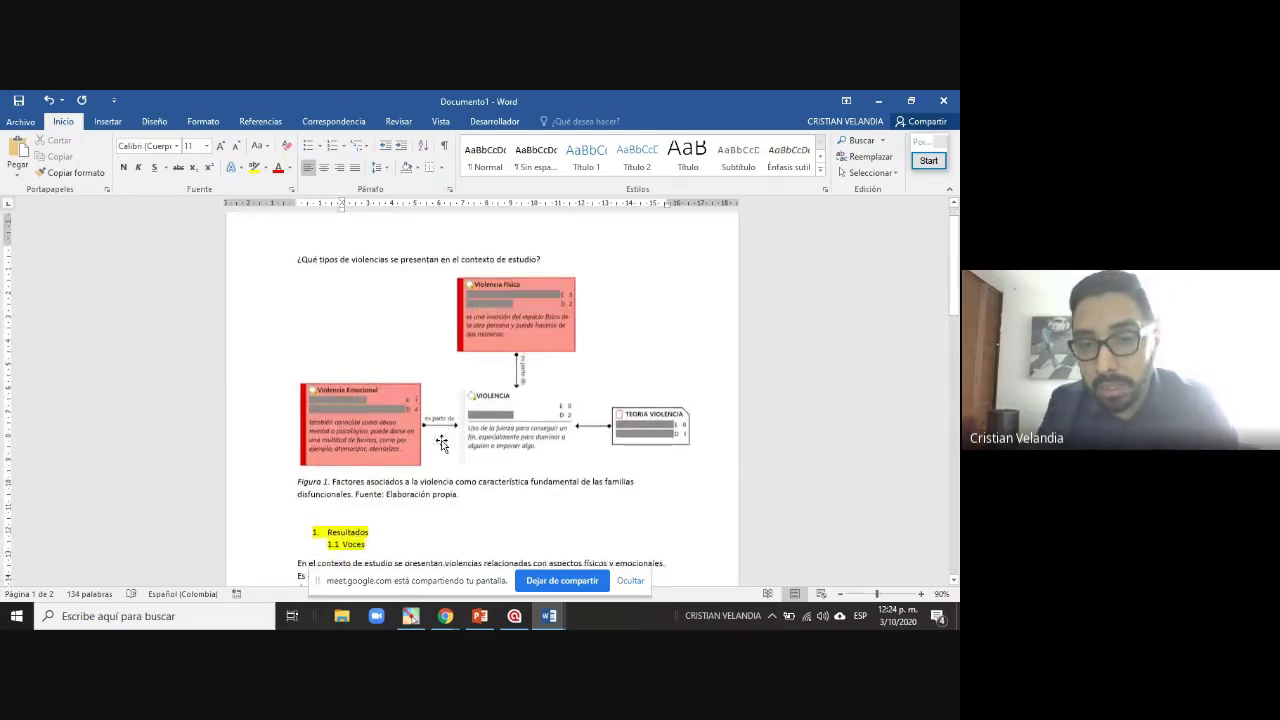
{"action": "scroll", "coordinate": [441, 443], "scroll_direction": "down", "scroll_amount": 1}
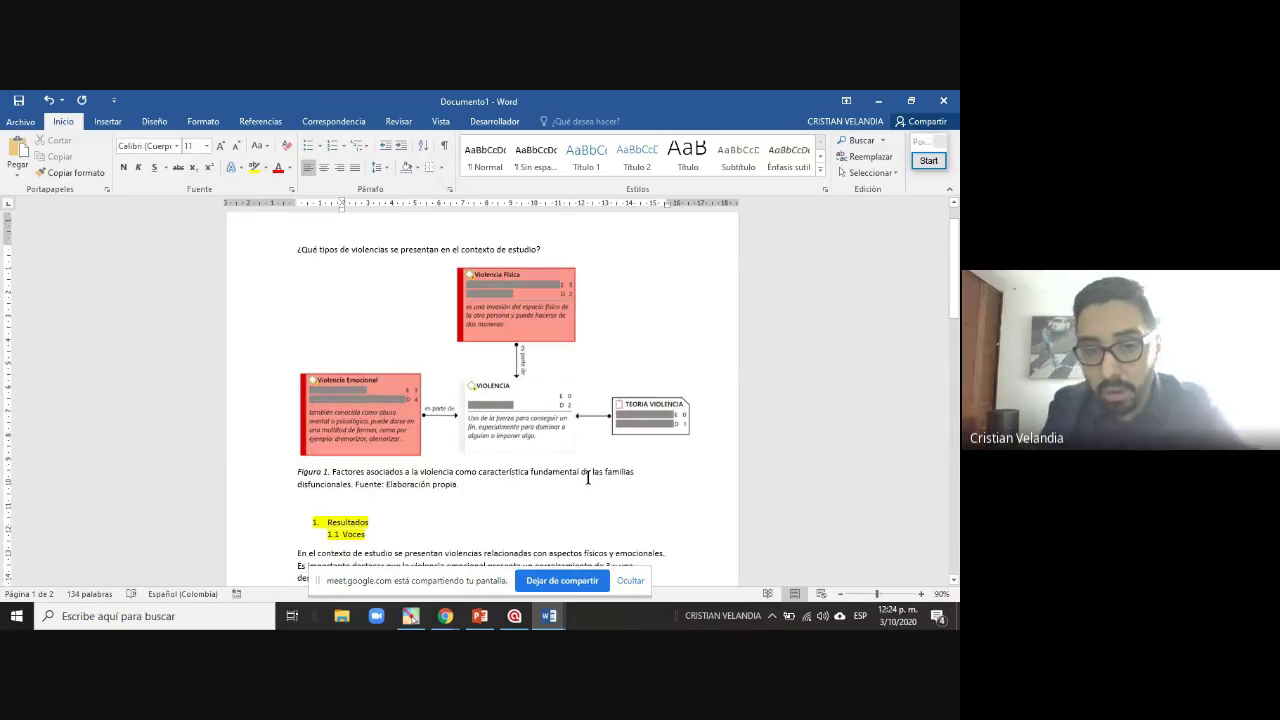
{"action": "left_click", "coordinate": [514, 615]}
{"action": "left_click", "coordinate": [765, 169]}
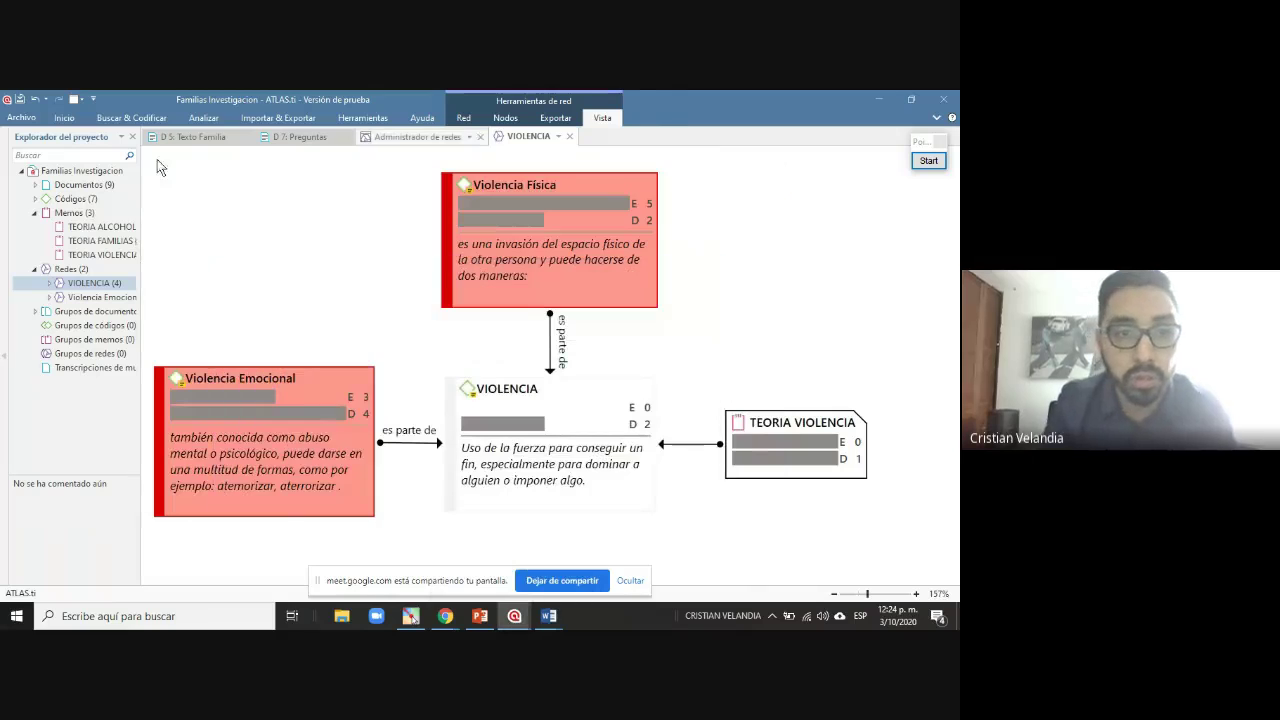
{"action": "left_click", "coordinate": [795, 465]}
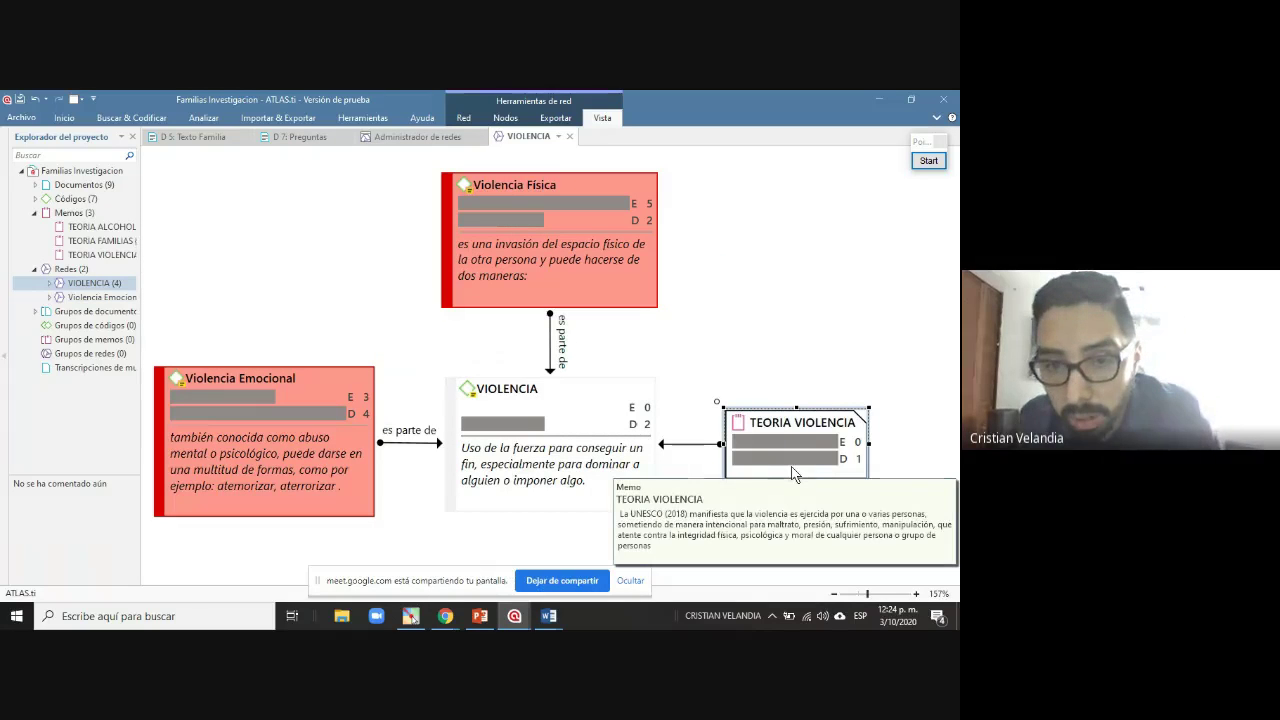
{"action": "left_click_drag", "start_coordinate": [624, 510], "coordinate": [659, 560]}
{"action": "key", "text": "ctrl+c"}
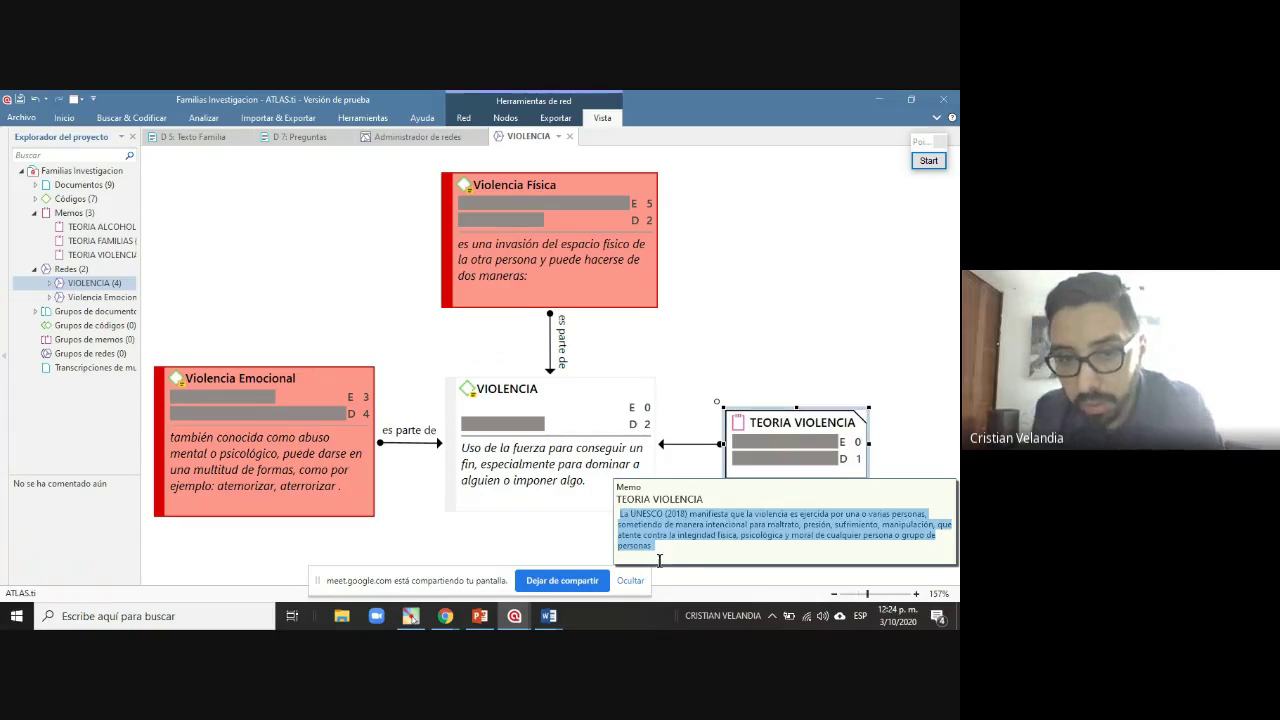
Return to Documento1 in Word and paste the UNESCO (2018) definition under Relación con la teoría, with blank lines above it
{"action": "mouse_move", "coordinate": [548, 616]}
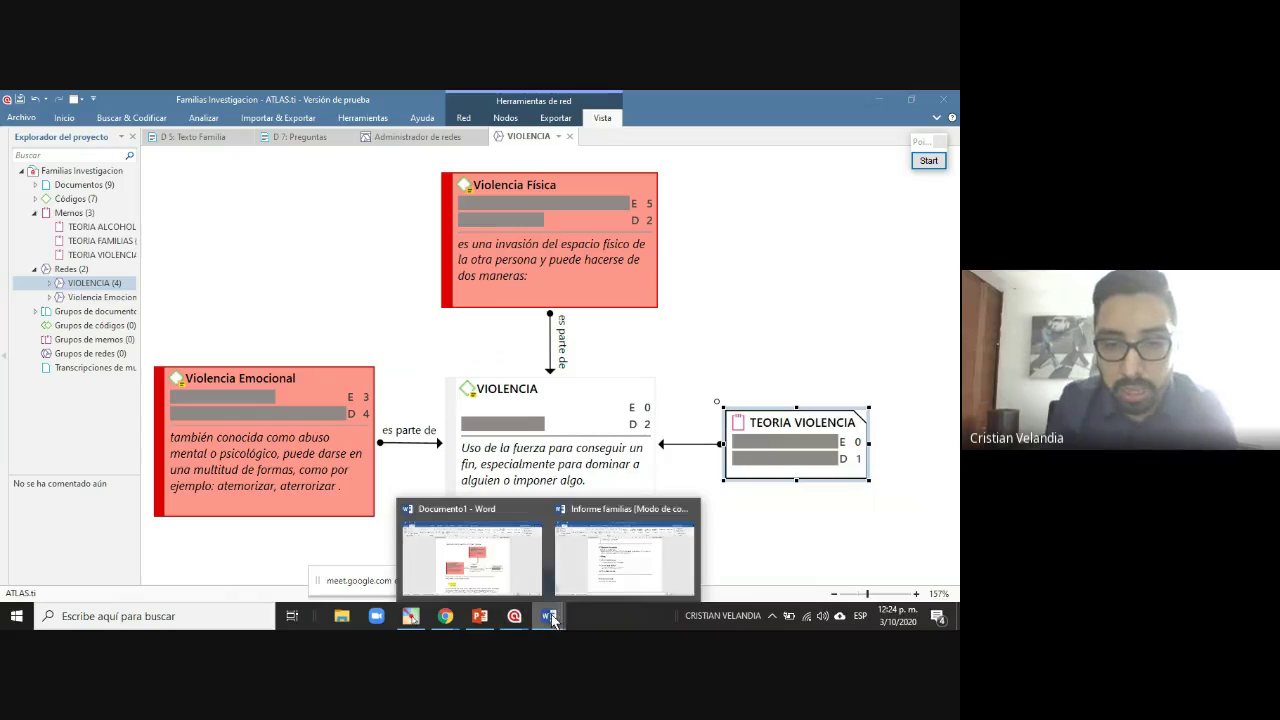
{"action": "left_click", "coordinate": [472, 560]}
{"action": "scroll", "coordinate": [461, 456], "scroll_direction": "down", "scroll_amount": 6}
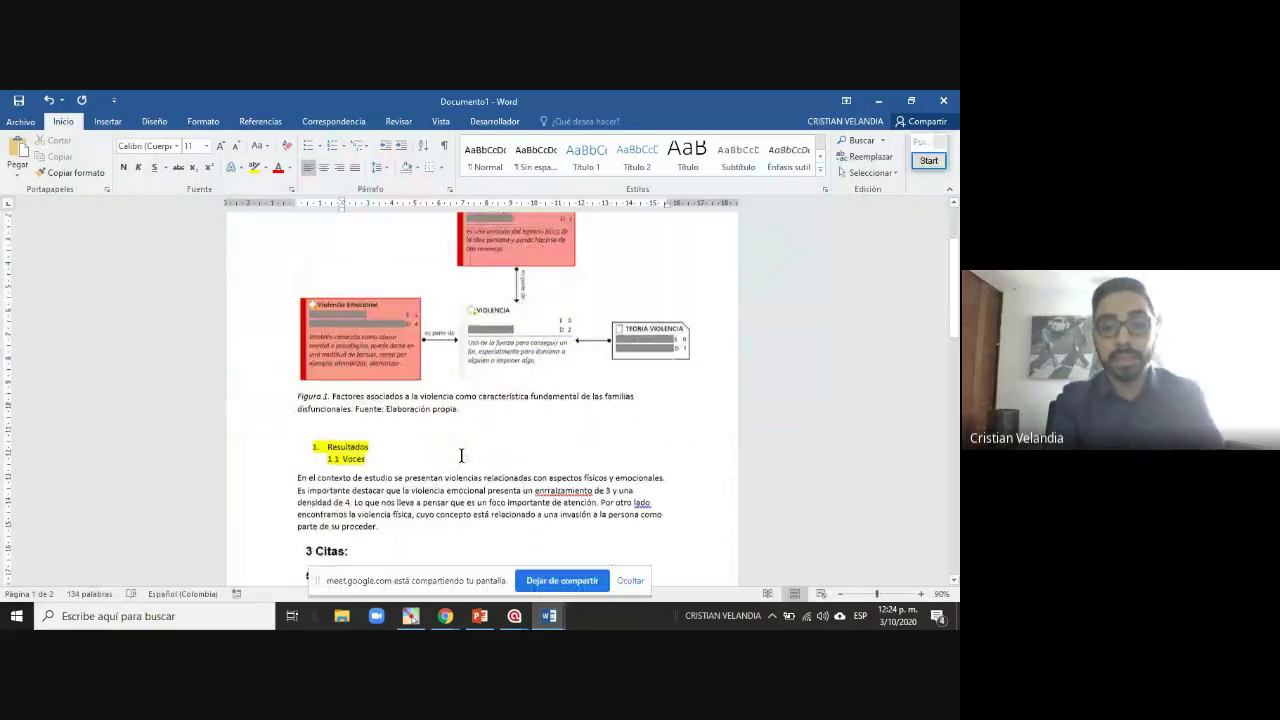
{"action": "scroll", "coordinate": [461, 456], "scroll_direction": "down", "scroll_amount": 2}
{"action": "scroll", "coordinate": [461, 456], "scroll_direction": "up", "scroll_amount": 5}
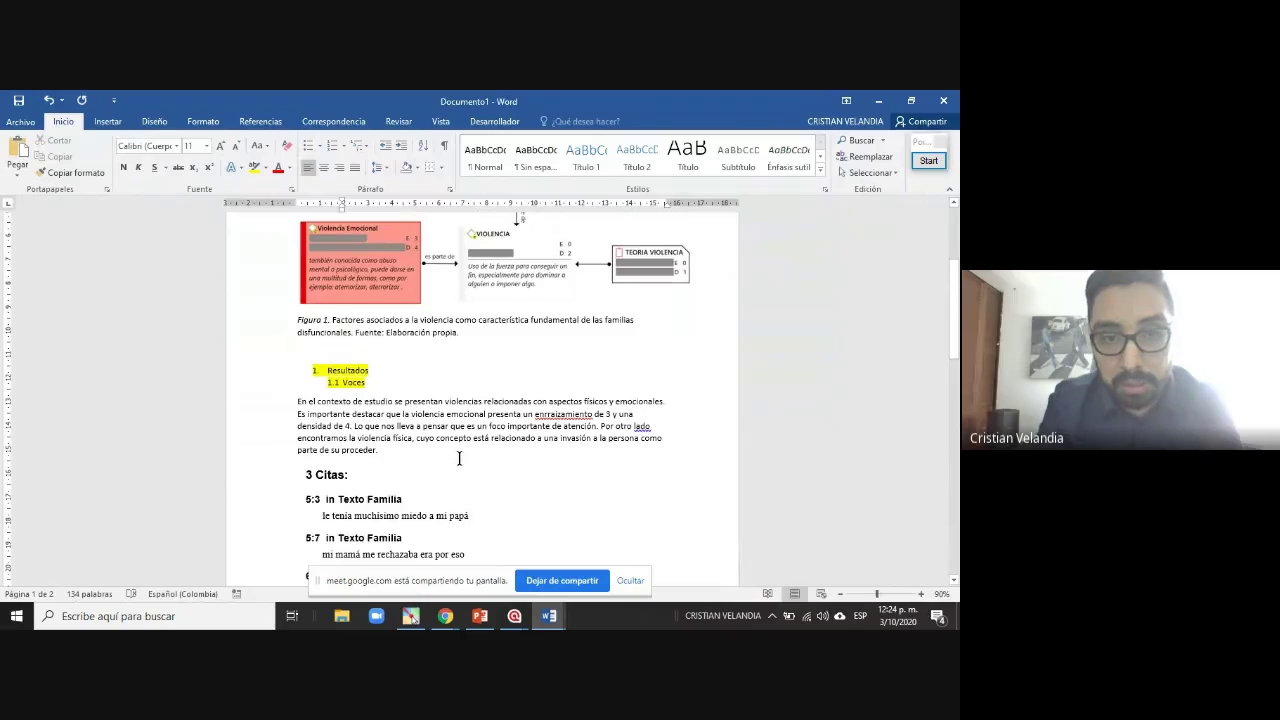
{"action": "scroll", "coordinate": [462, 445], "scroll_direction": "down", "scroll_amount": 8}
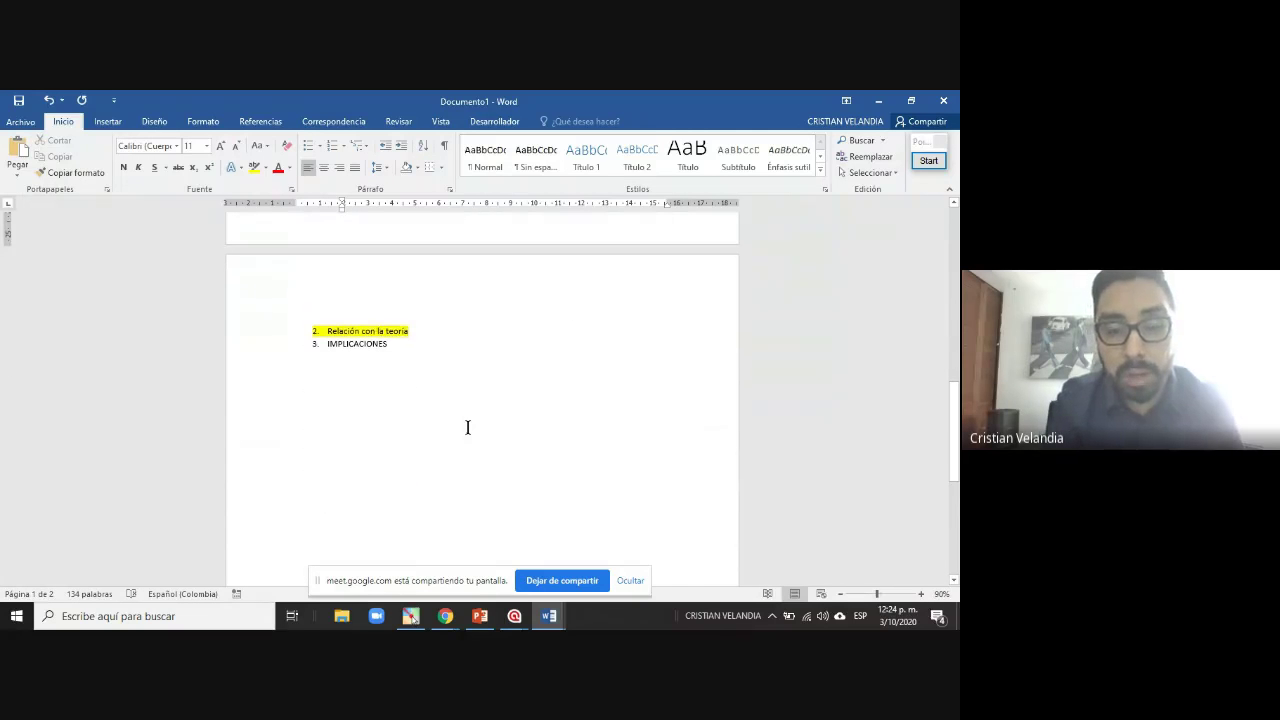
{"action": "scroll", "coordinate": [404, 463], "scroll_direction": "up", "scroll_amount": 3}
{"action": "key", "text": "Return"}
{"action": "key", "text": "Return"}
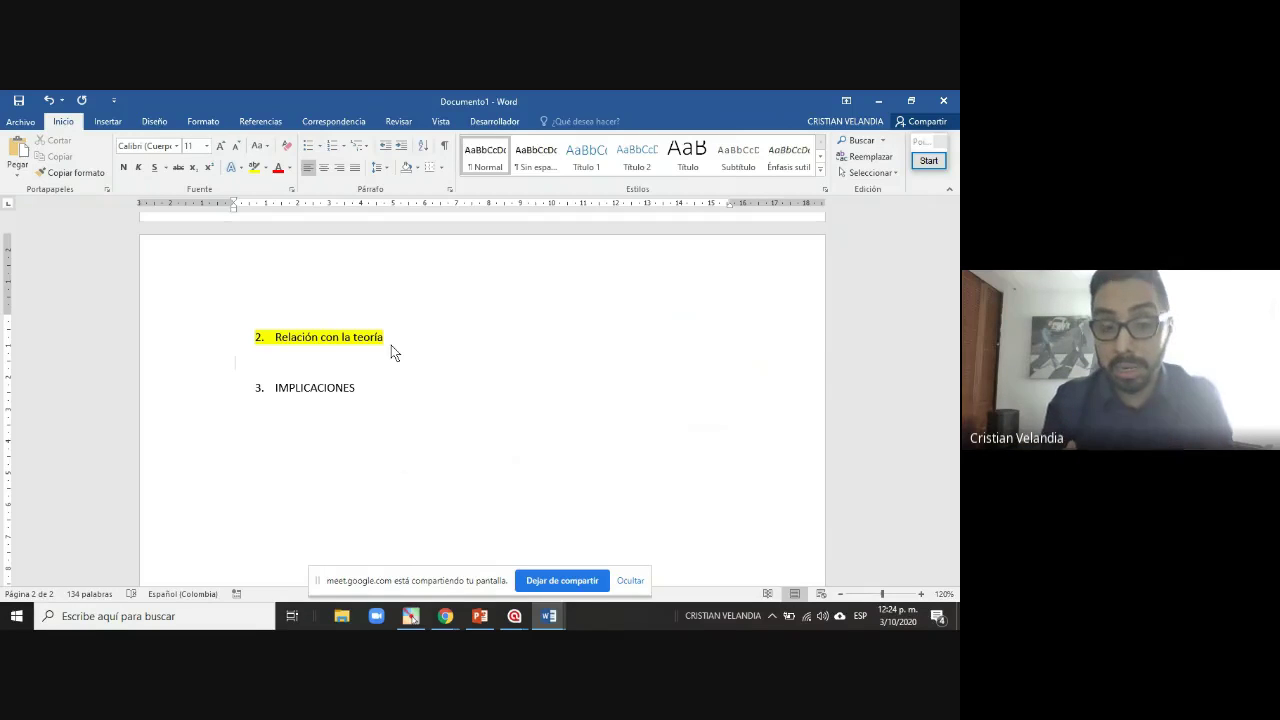
{"action": "key", "text": "ctrl+v"}
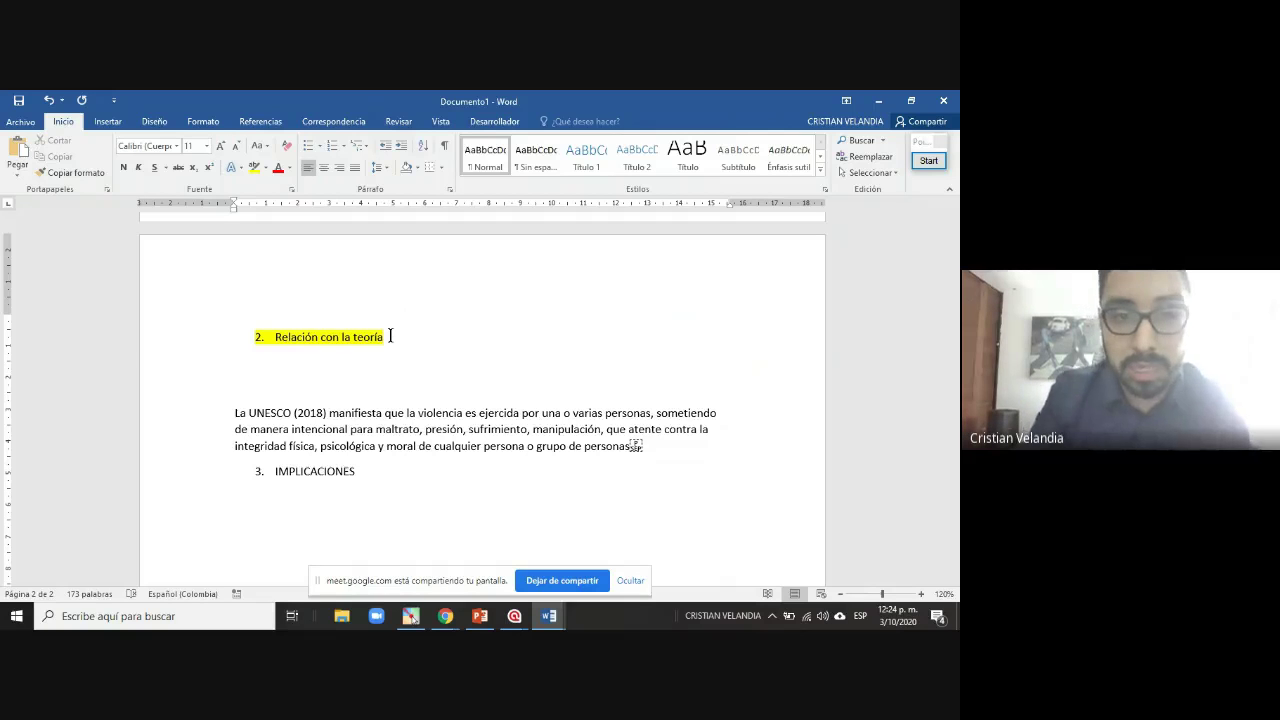
Begin a paragraph on the empty line under the heading Relación con la teoría with "Es por ello que"
{"action": "scroll", "coordinate": [390, 336], "scroll_direction": "up", "scroll_amount": 2}
{"action": "scroll", "coordinate": [298, 343], "scroll_direction": "up", "scroll_amount": 5}
{"action": "scroll", "coordinate": [362, 477], "scroll_direction": "down", "scroll_amount": 7}
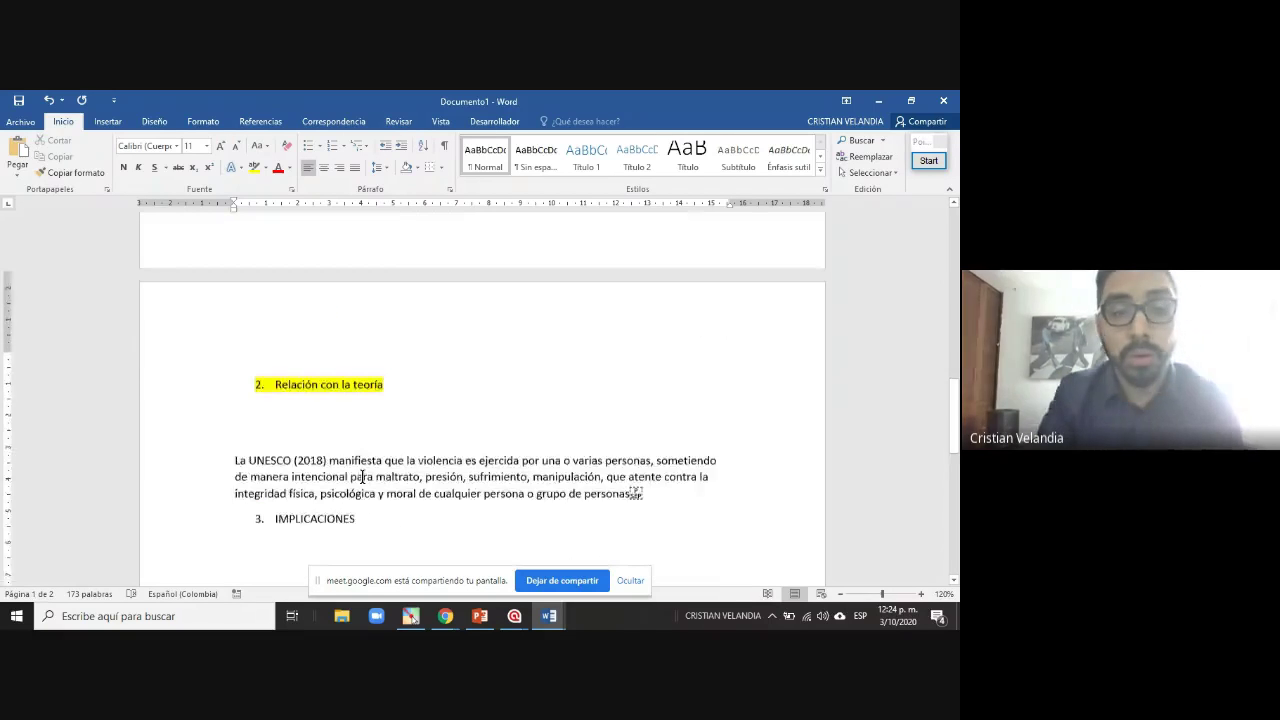
{"action": "type", "text": "Es por e"}
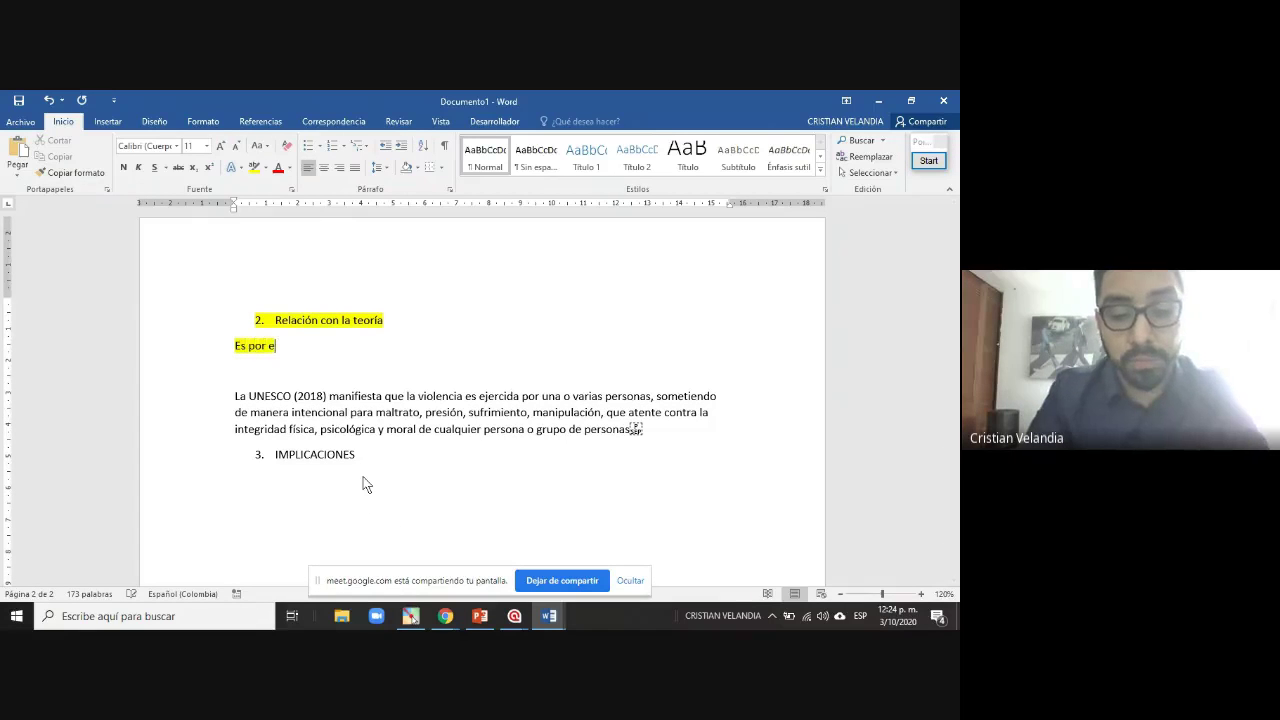
Remove the yellow highlight from the words "Es por ello que"
{"action": "key", "text": "shift+Left"}
{"action": "key", "text": "shift+Left"}
{"action": "key", "text": "shift+Left"}
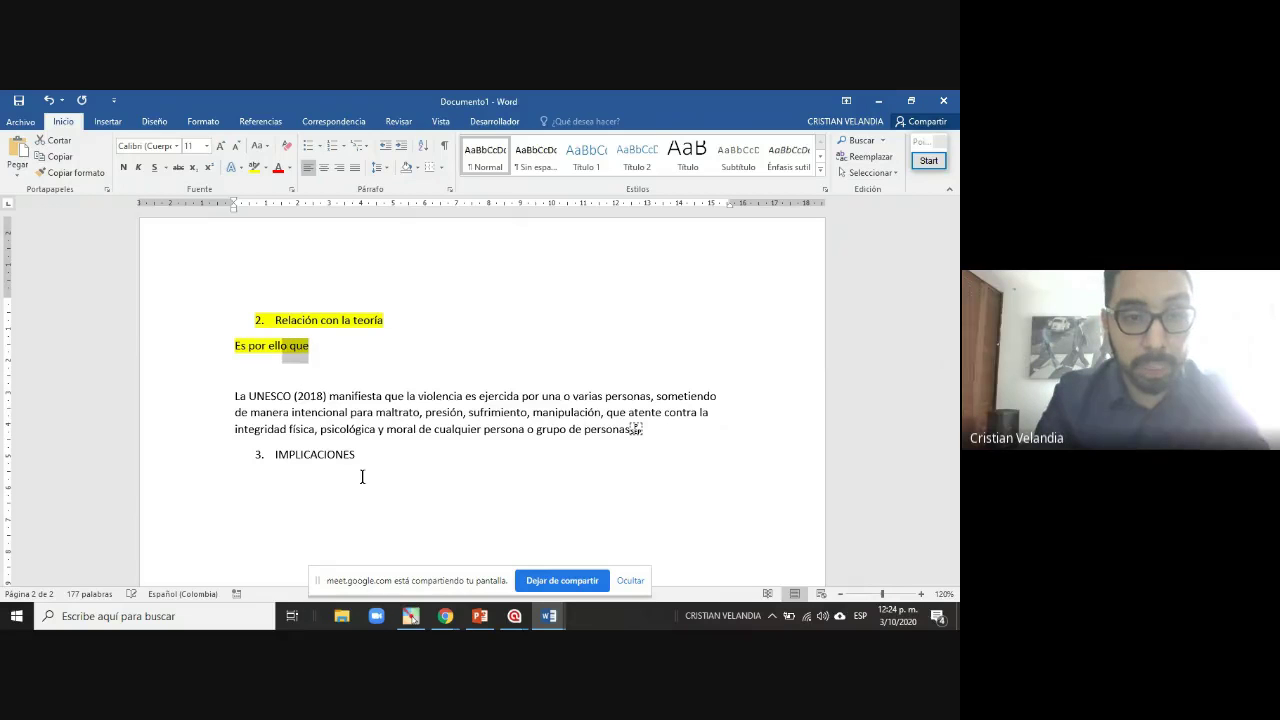
{"action": "key", "text": "shift+Left"}
{"action": "key", "text": "shift+Left"}
{"action": "key", "text": "shift+Left"}
{"action": "key", "text": "shift+Left"}
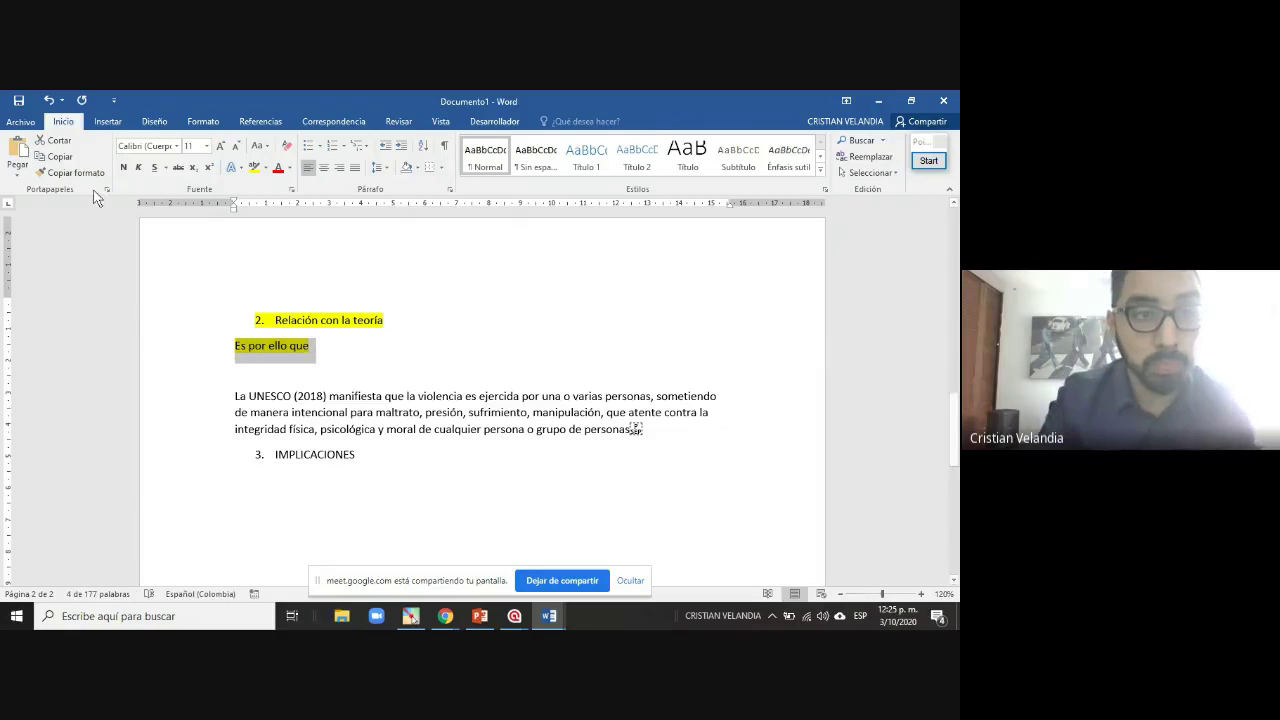
{"action": "left_click", "coordinate": [266, 168]}
{"action": "left_click", "coordinate": [277, 249]}
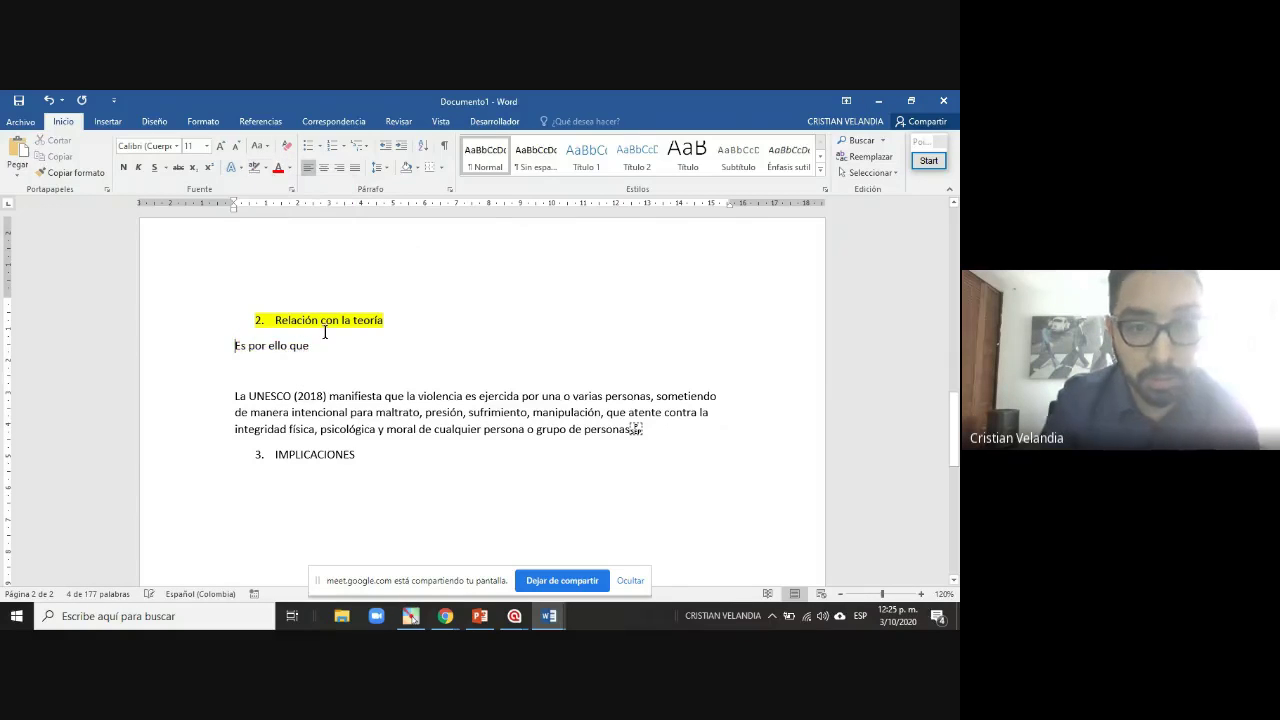
Continue the paragraph with "adoptamos elementos teóricos de" and join it to the UNESCO definition, changing "La" to lowercase "la"
{"action": "key", "text": "Left"}
{"action": "type", "text": "adoptamos"}
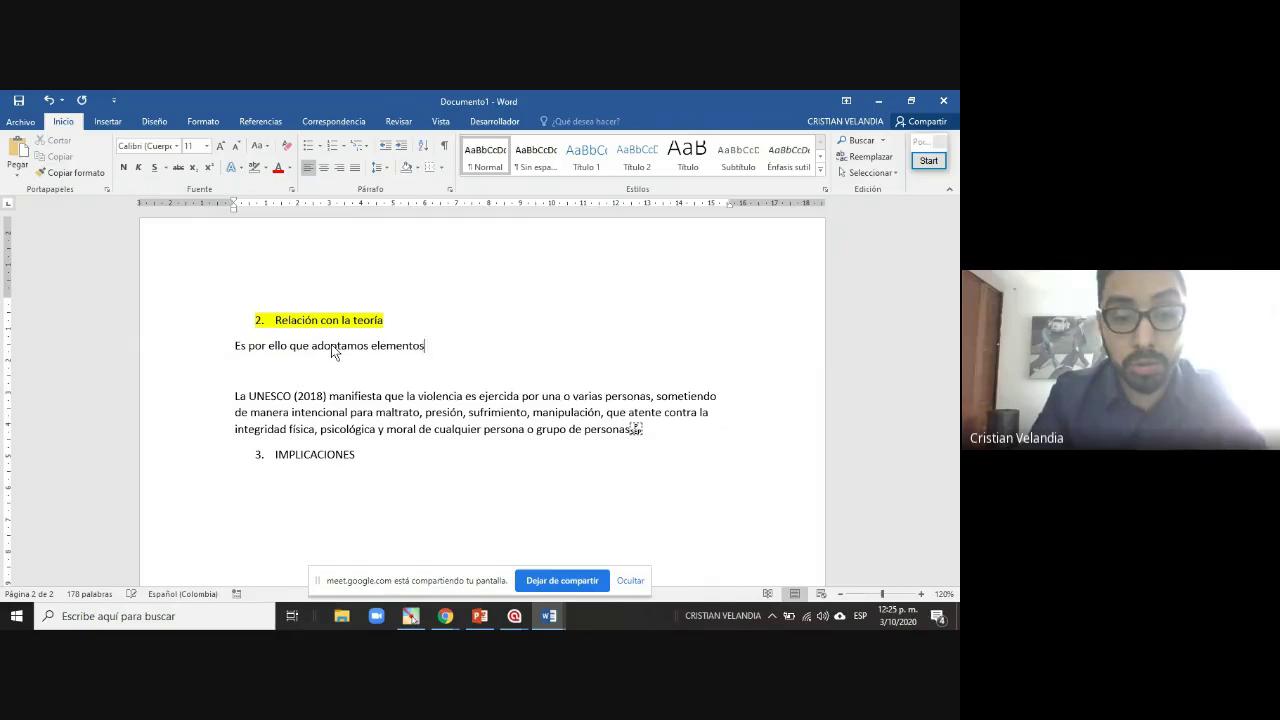
{"action": "type", "text": "s de"}
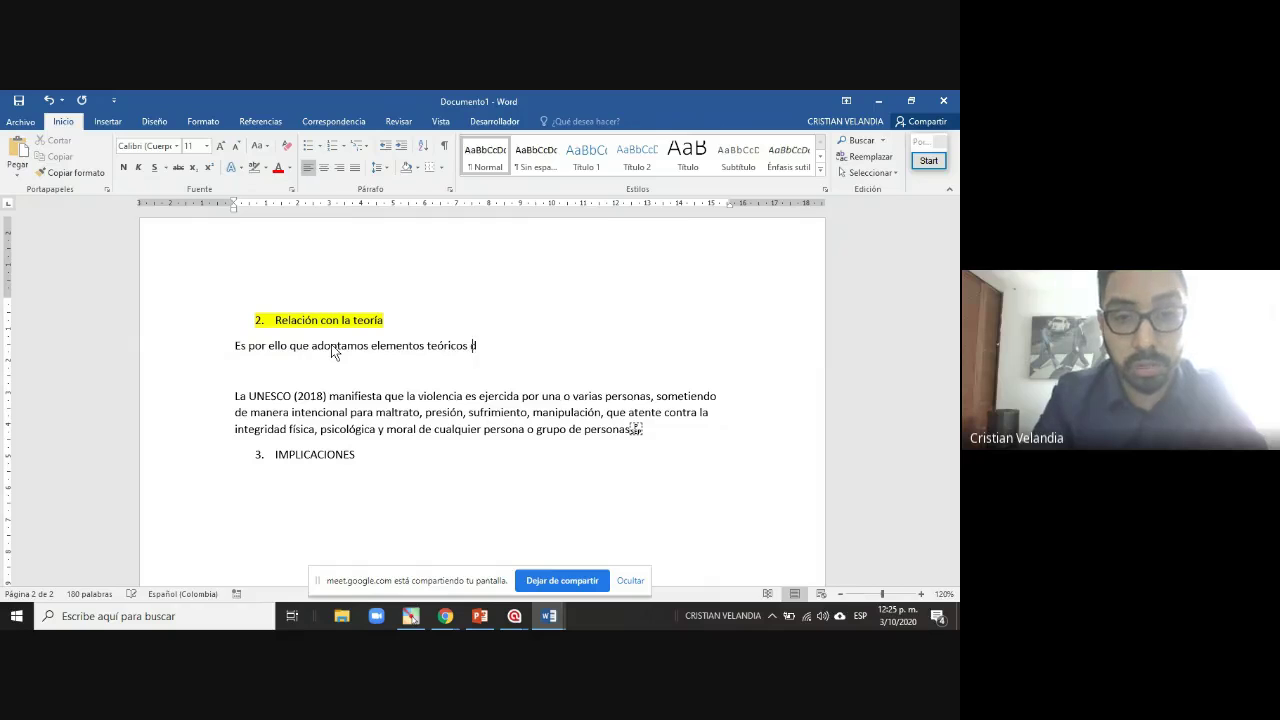
{"action": "key", "text": "Delete"}
{"action": "key", "text": "Delete"}
{"action": "key", "text": "Delete"}
{"action": "type", "text": "ll"}
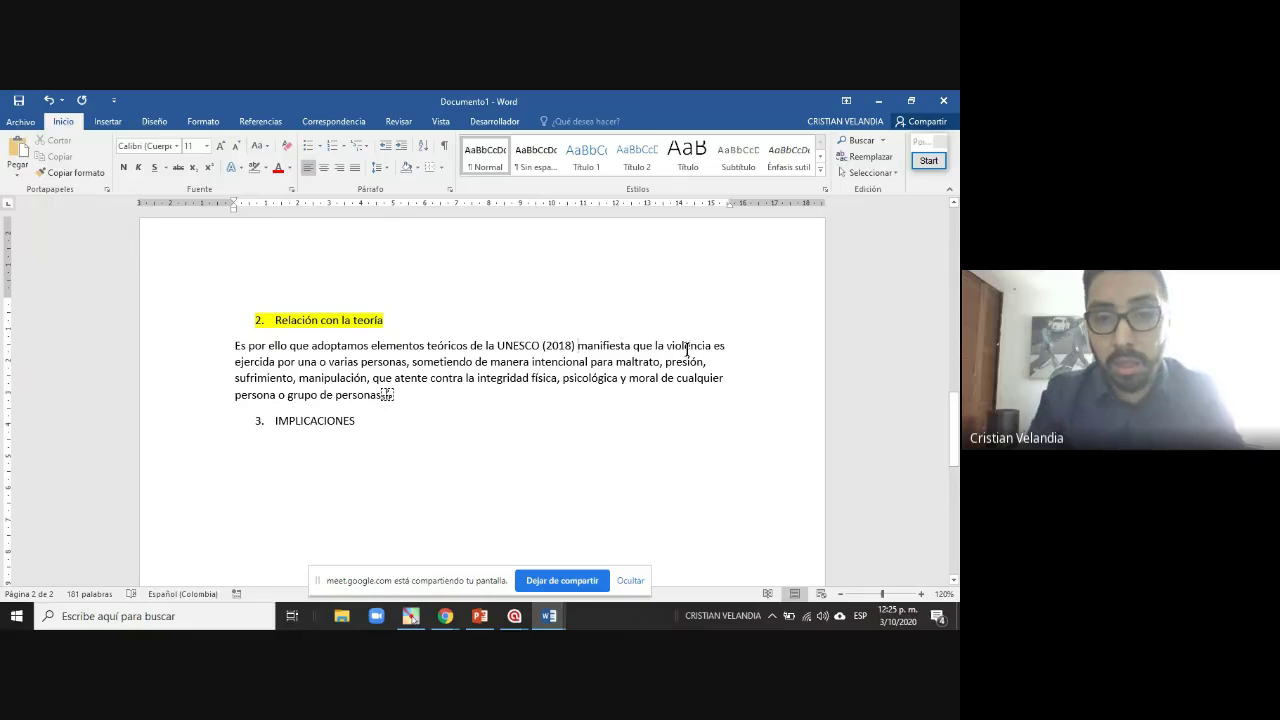
Insert ", donde" after "UNESCO (2018)" and change the verb "manifiesta" to "manifiestan"
{"action": "type", "text": ", donde"}
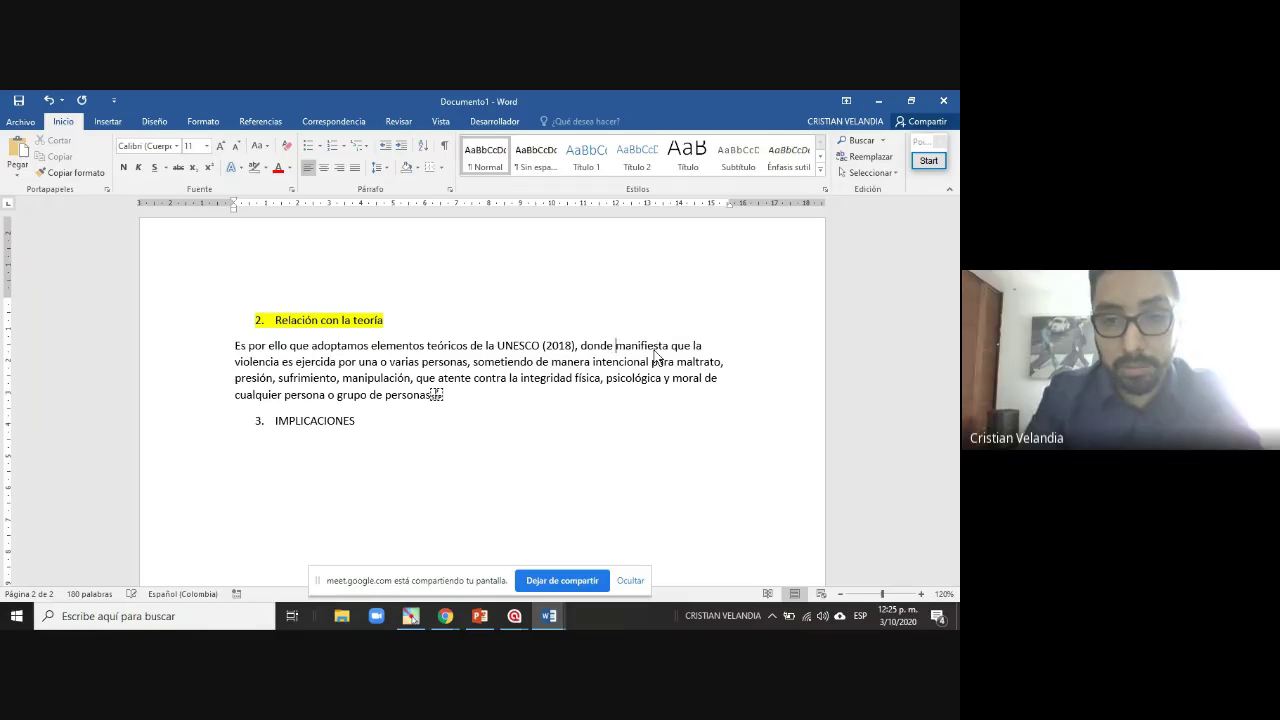
{"action": "left_click", "coordinate": [669, 346]}
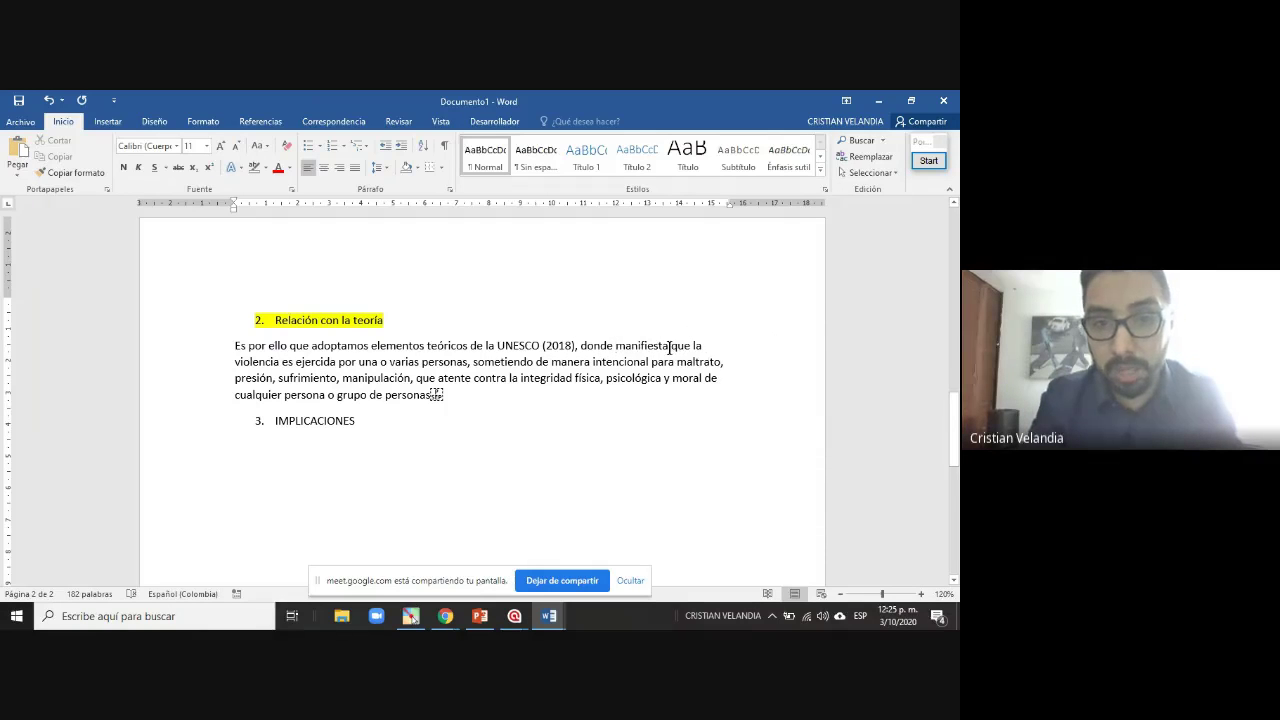
{"action": "type", "text": "n"}
Replace the stray symbol after "grupo de personas" with a period and add blank lines above IMPLICACIONES
{"action": "left_click", "coordinate": [660, 383]}
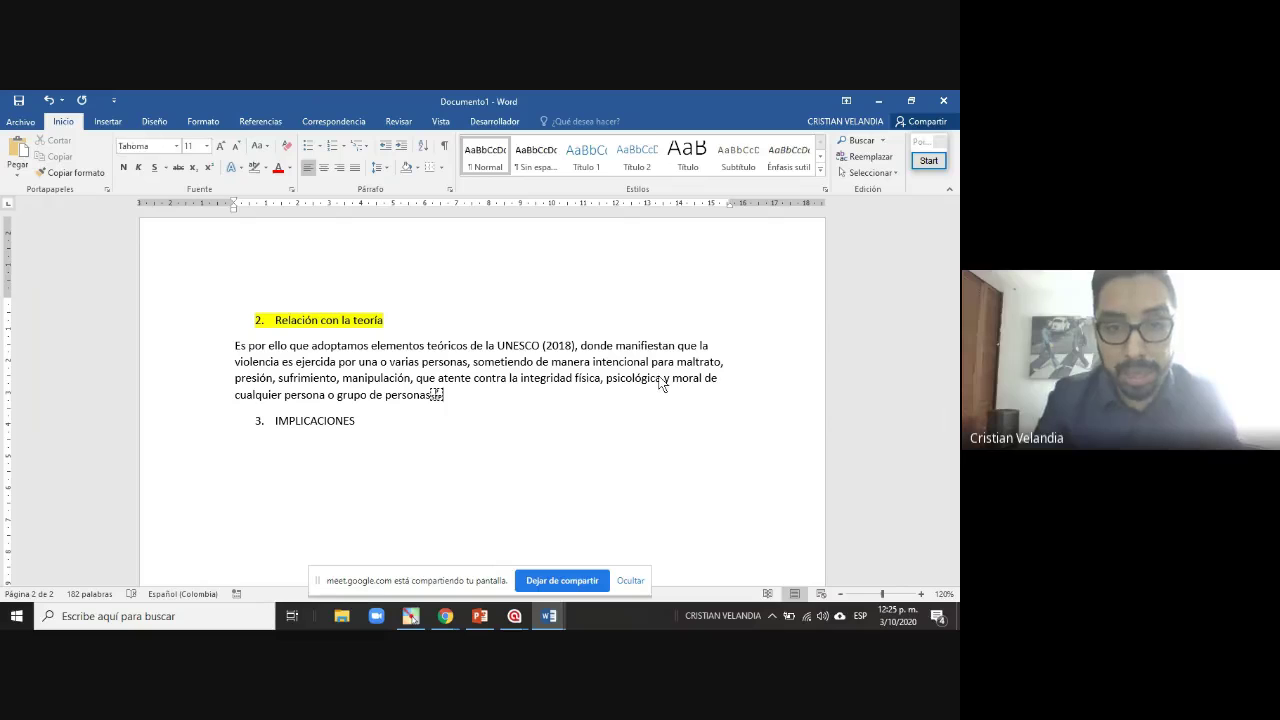
{"action": "type", "text": "."}
{"action": "key", "text": "Return"}
{"action": "key", "text": "Return"}
{"action": "key", "text": "Return"}
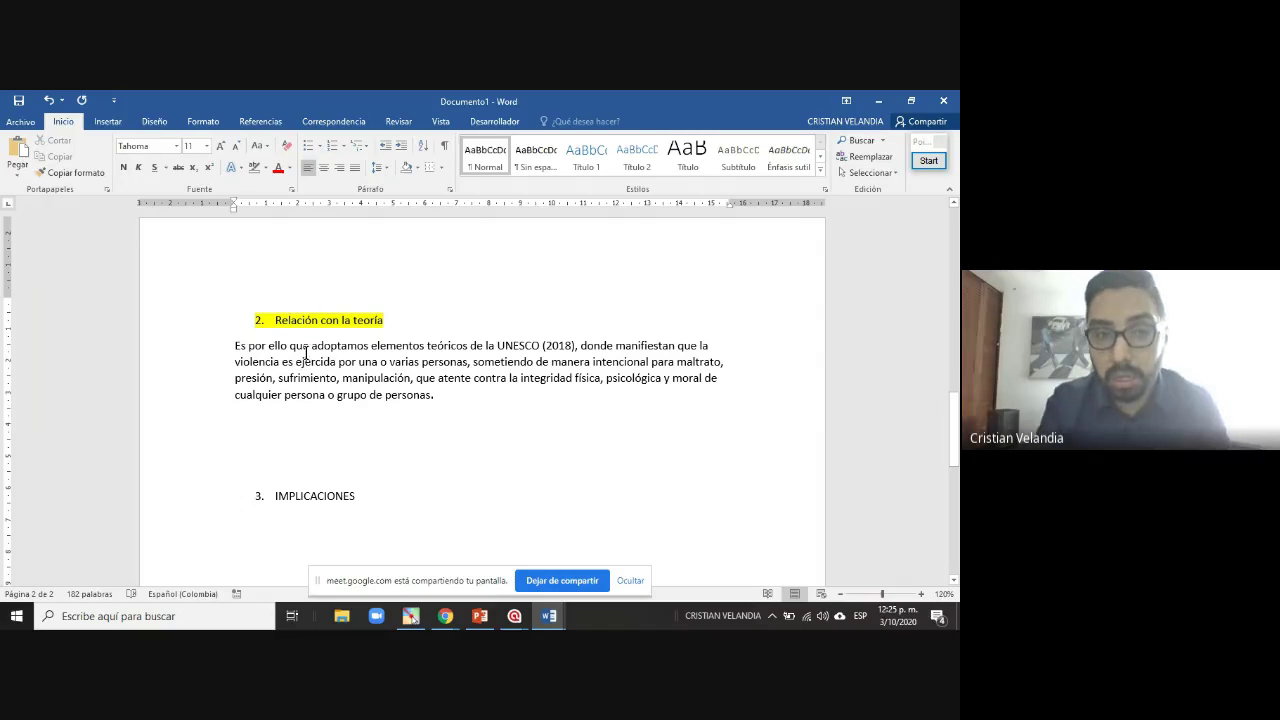
Add a sentence reading "Sin embargo," plus the author's surname and "(2018) aborda la violencia como un elemento pedagógico que genera aprendizaje."
{"action": "left_click", "coordinate": [447, 394]}
{"action": "type", "text": "Sin embargo, "}
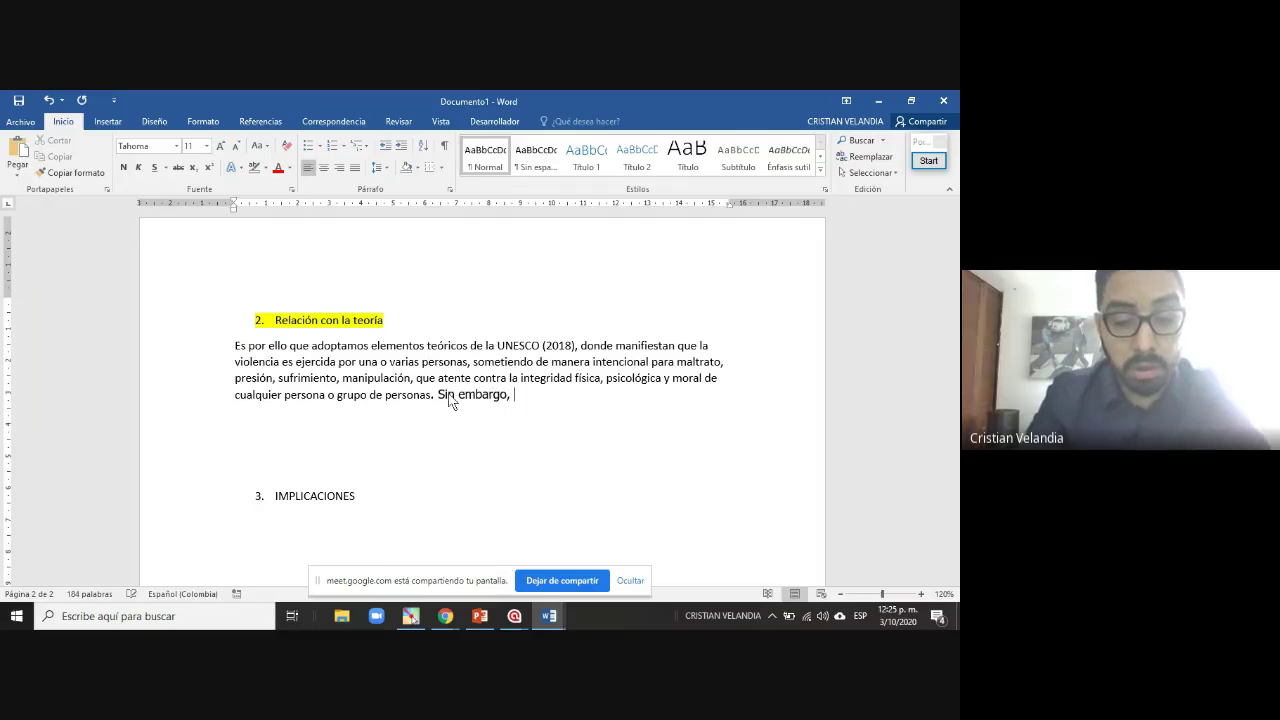
{"action": "type", "text": "Velandia (2"}
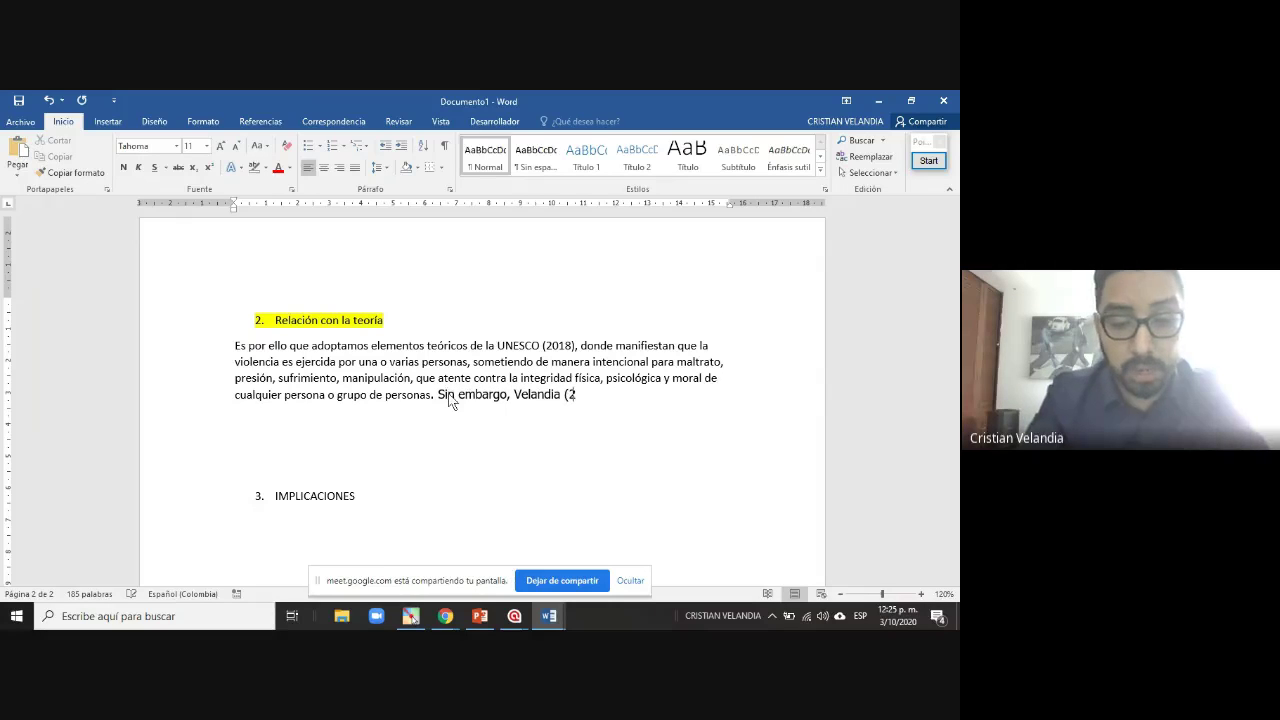
{"action": "type", "text": "018)"}
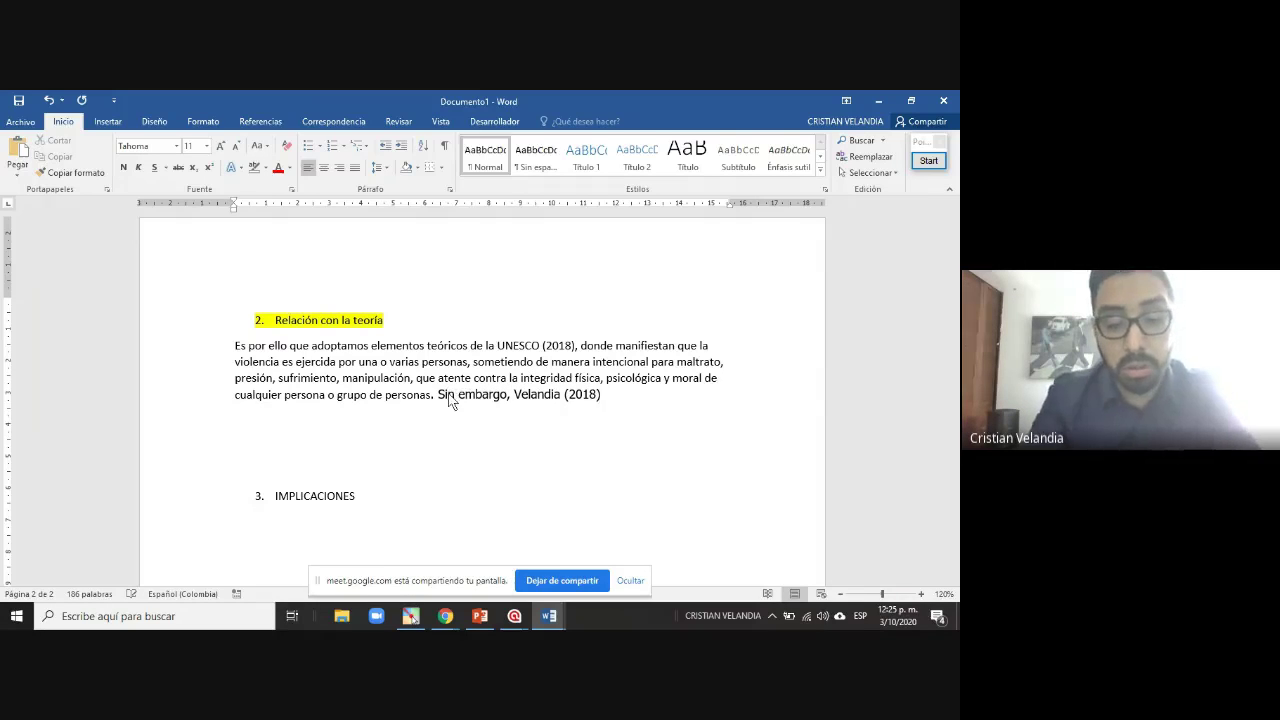
{"action": "type", "text": " aborda la"}
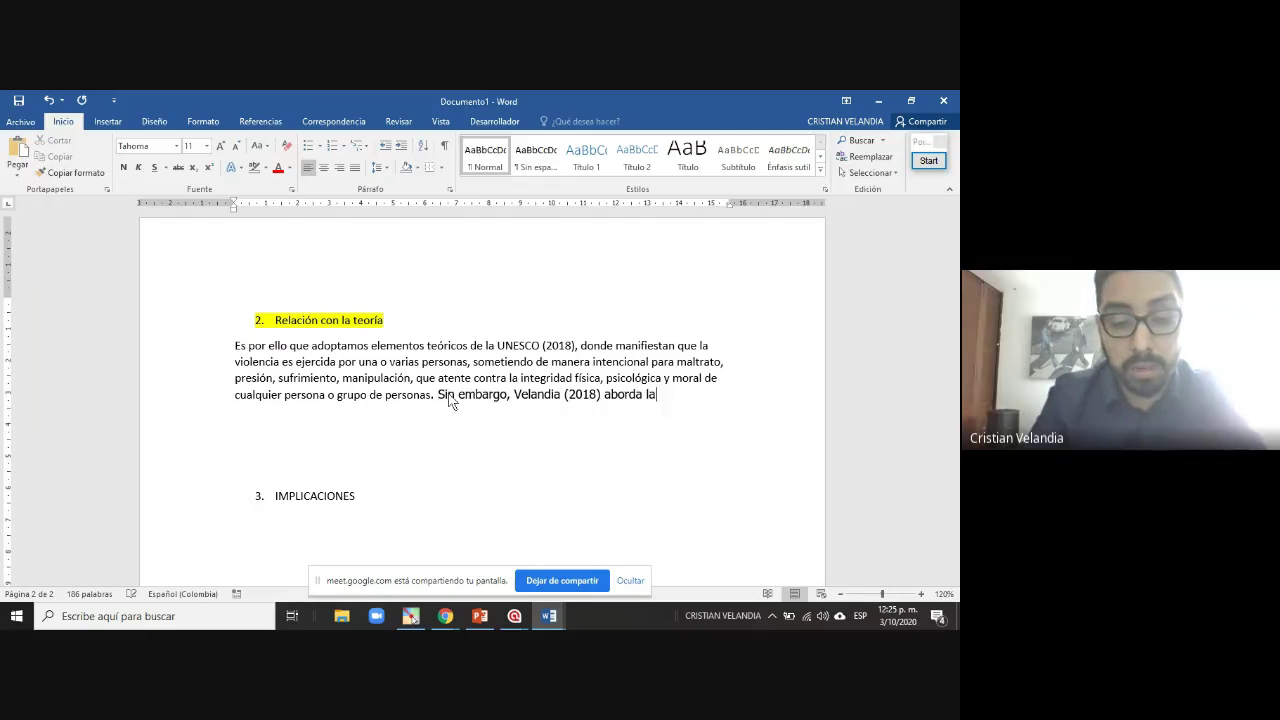
{"action": "type", "text": " violencia como "}
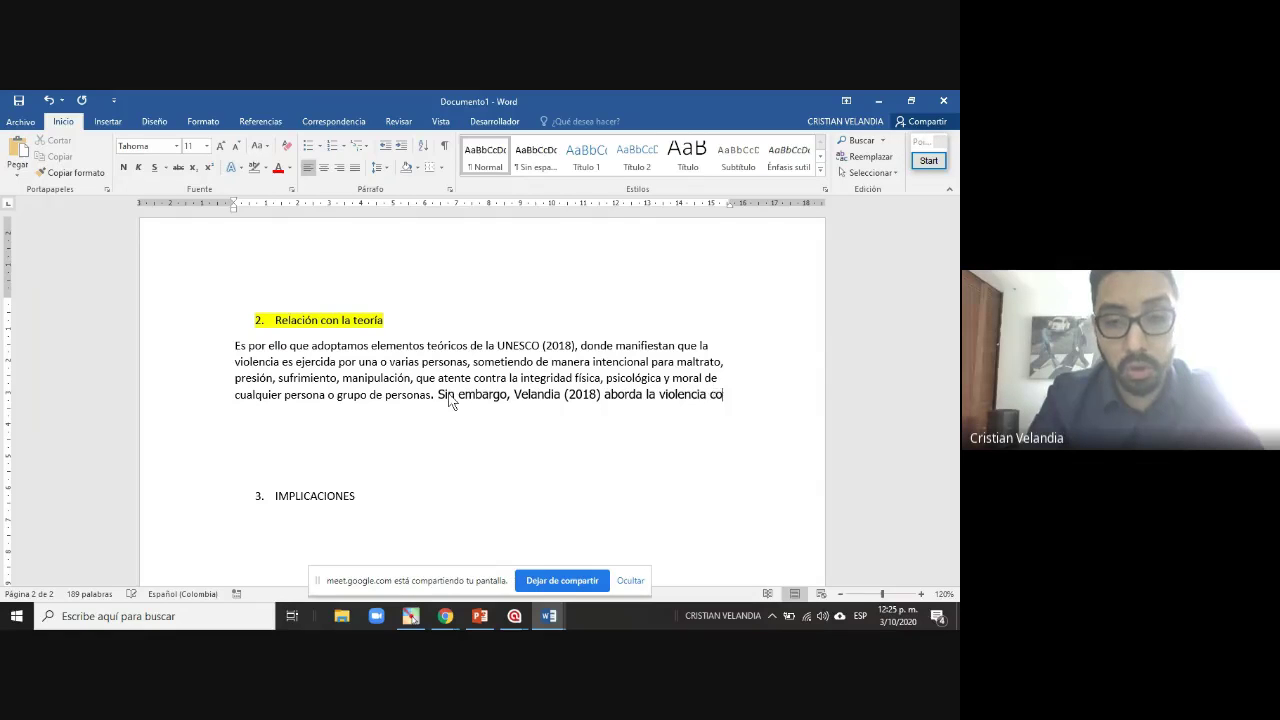
{"action": "type", "text": "un elemento pedagógico que genera aprendizaje."}
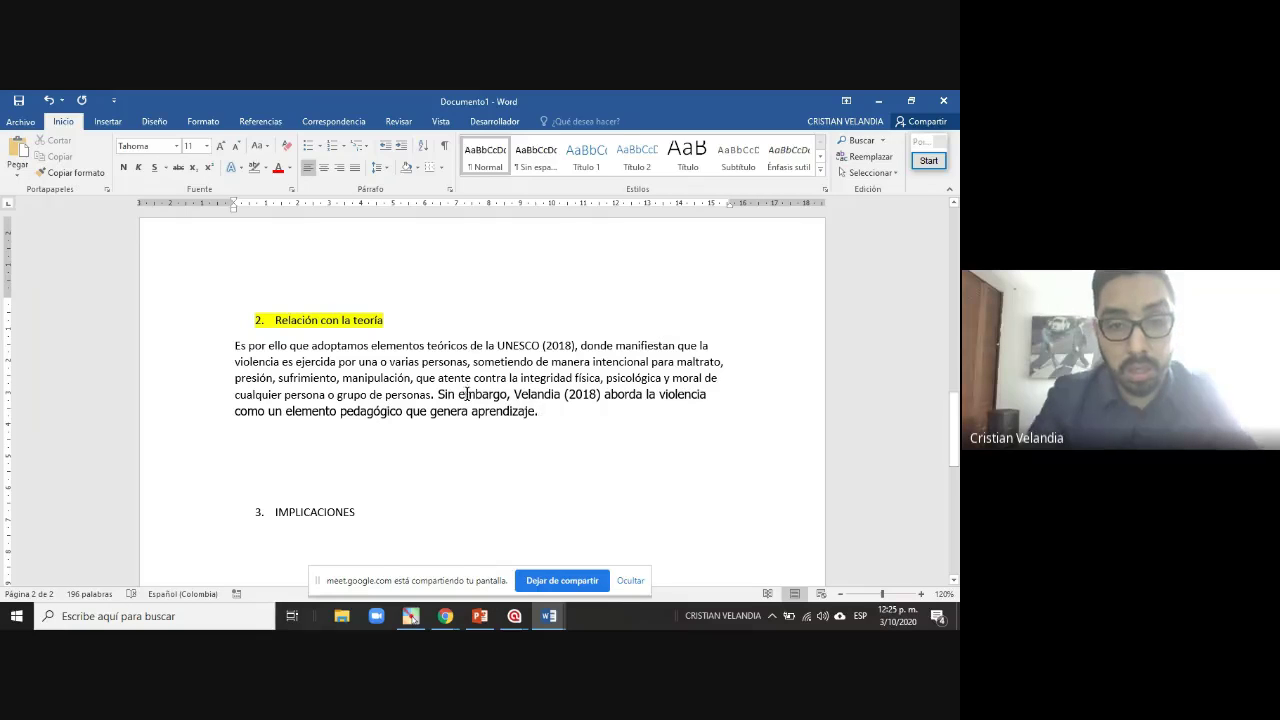
Replace the period after "aprendizaje" with the continuation ", lo cual es"
{"action": "key", "text": "BackSpace"}
{"action": "key", "text": "BackSpace"}
{"action": "type", "text": ", lo cual no"}
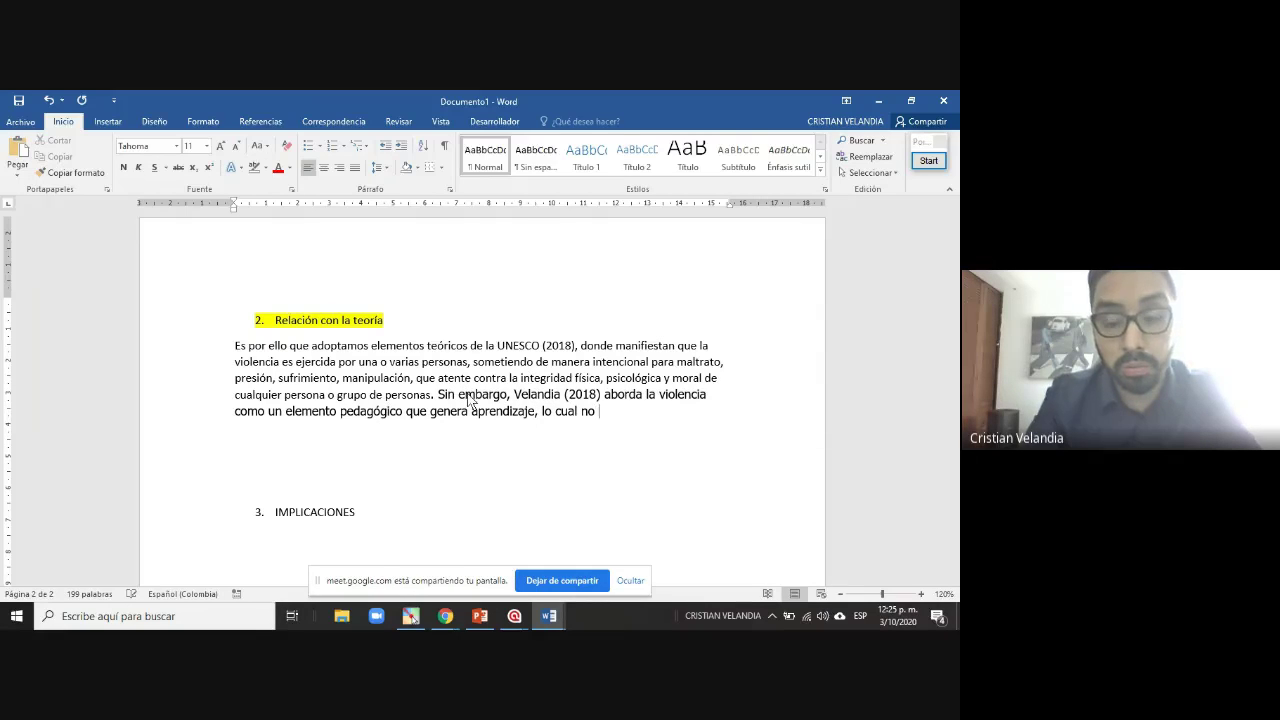
{"action": "key", "text": "BackSpace"}
{"action": "key", "text": "BackSpace"}
{"action": "key", "text": "BackSpace"}
{"action": "key", "text": "BackSpace"}
{"action": "key", "text": "BackSpace"}
{"action": "key", "text": "BackSpace"}
{"action": "type", "text": "al disr"}
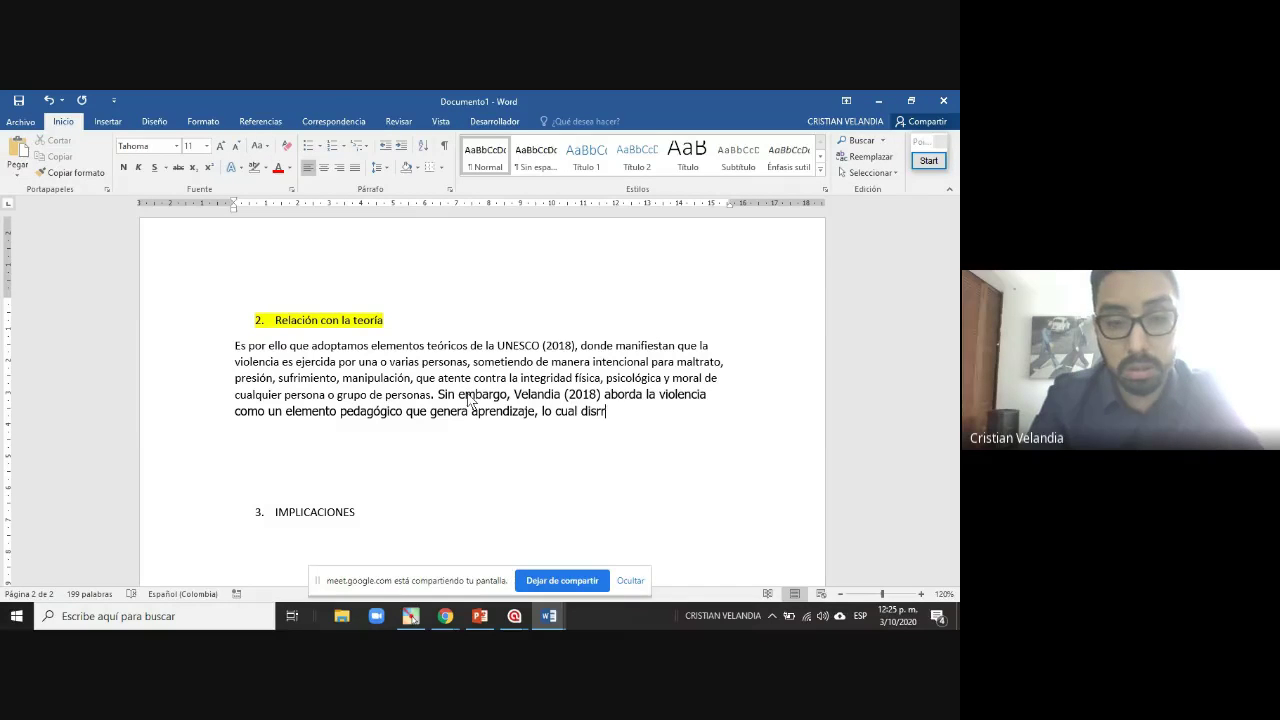
{"action": "type", "text": "r"}
{"action": "key", "text": "BackSpace"}
{"action": "key", "text": "BackSpace"}
{"action": "key", "text": "BackSpace"}
{"action": "key", "text": "BackSpace"}
{"action": "key", "text": "BackSpace"}
{"action": "type", "text": "es"}
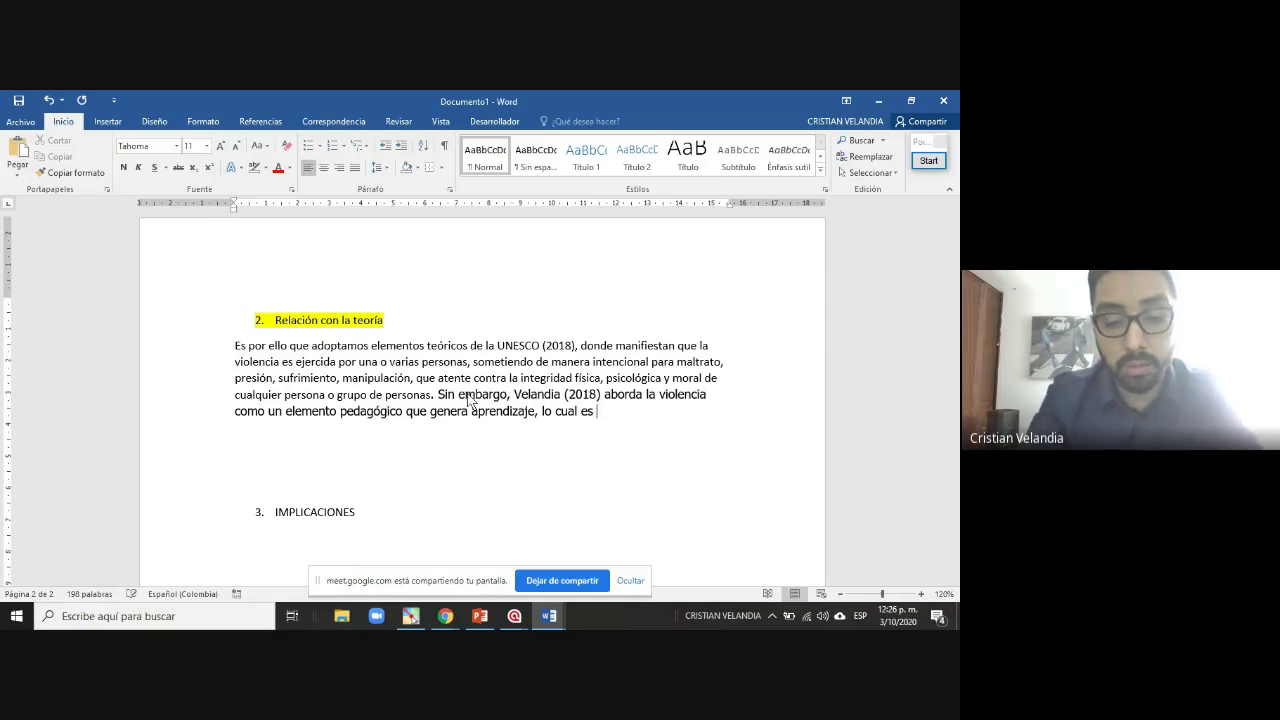
Complete the sentence with "un elemento disrruptivo para el estudio."
{"action": "type", "text": " un elemento disrruptivo para nuestra"}
{"action": "key", "text": "BackSpace"}
{"action": "key", "text": "BackSpace"}
{"action": "key", "text": "BackSpace"}
{"action": "key", "text": "BackSpace"}
{"action": "key", "text": "BackSpace"}
{"action": "key", "text": "BackSpace"}
{"action": "key", "text": "BackSpace"}
{"action": "type", "text": "el estudio"}
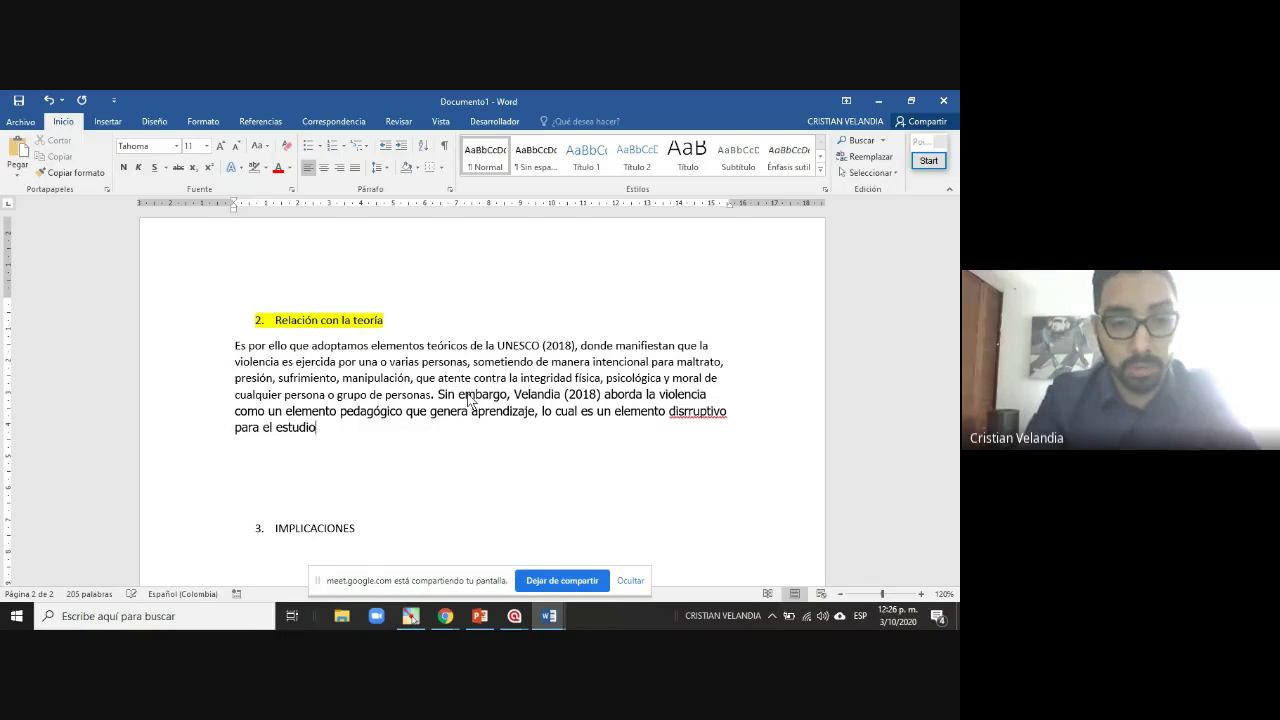
{"action": "type", "text": "."}
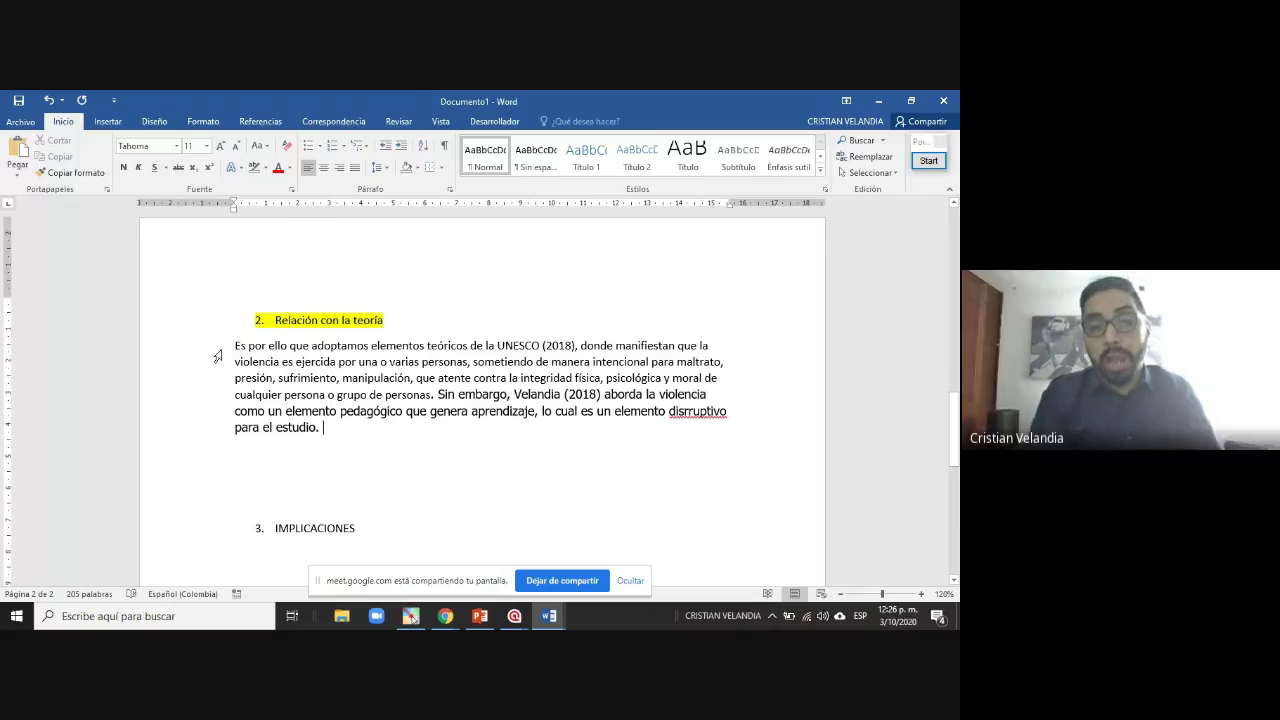
Highlight the UNESCO (2018) sentence in bright green and the sentence starting with "Sin embargo" in red
{"action": "left_click_drag", "start_coordinate": [233, 346], "coordinate": [432, 396]}
{"action": "left_click", "coordinate": [265, 167]}
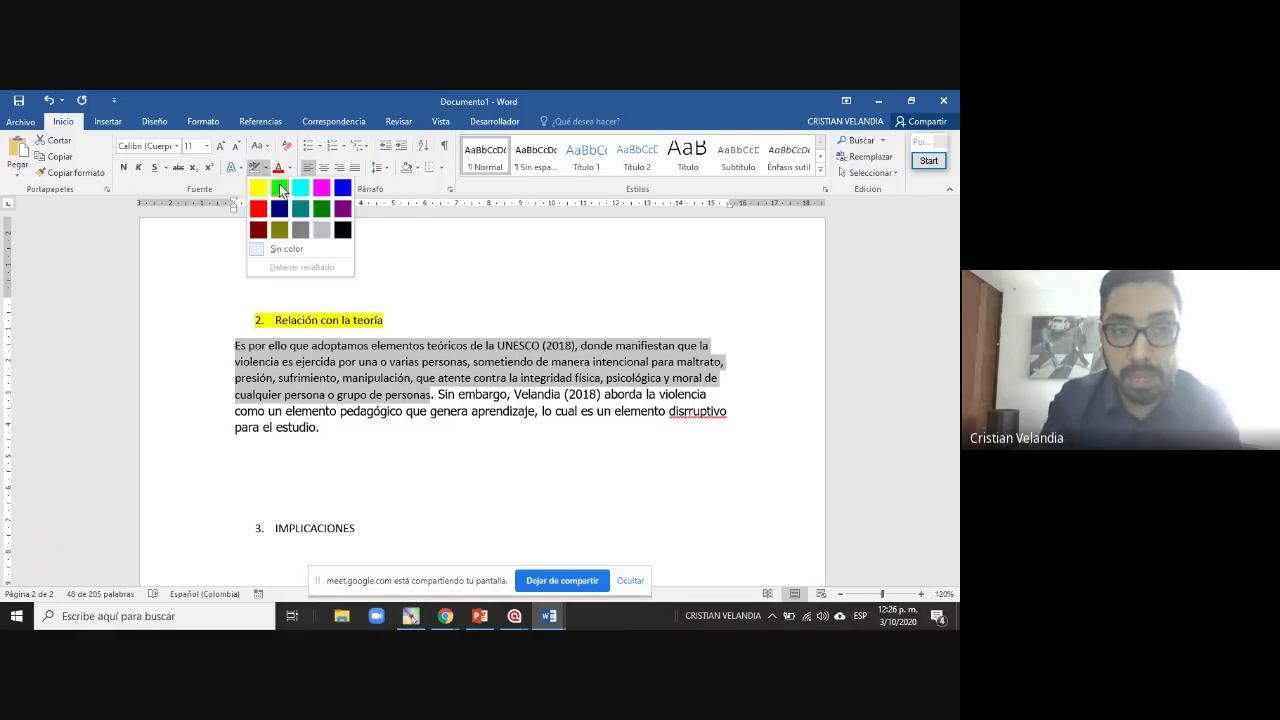
{"action": "left_click", "coordinate": [280, 188]}
{"action": "left_click_drag", "start_coordinate": [437, 395], "coordinate": [447, 434]}
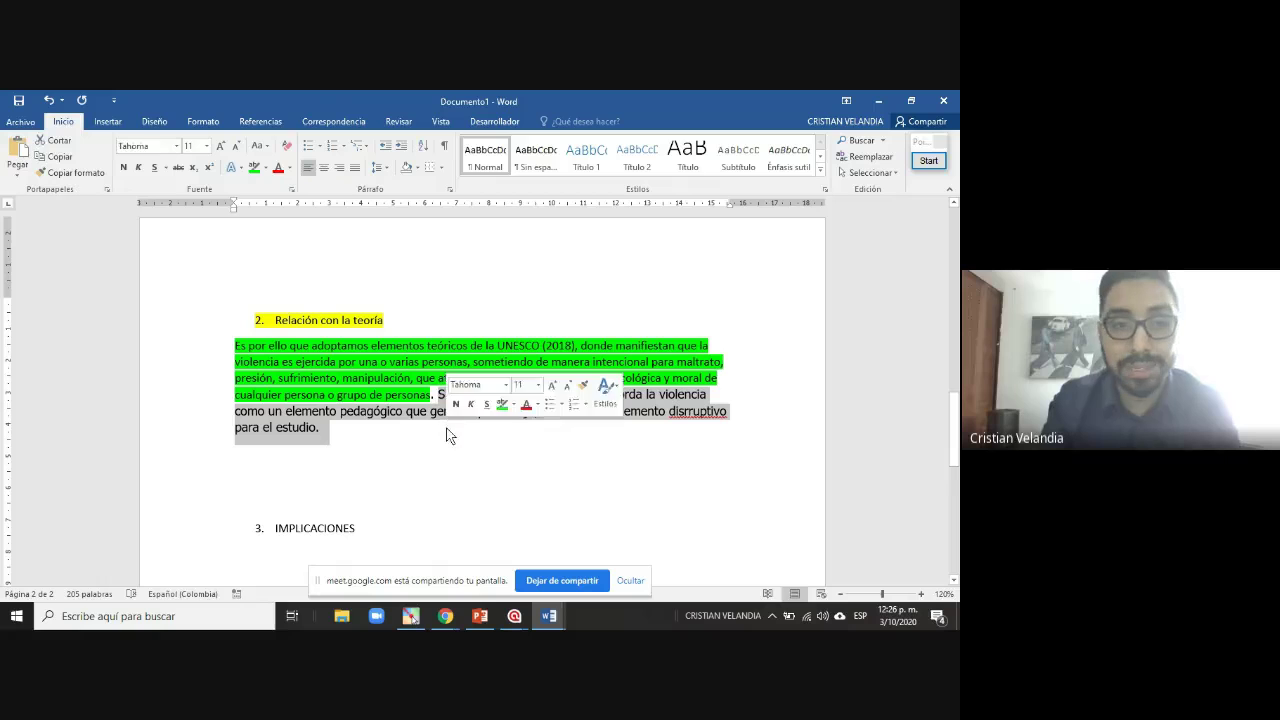
{"action": "left_click", "coordinate": [265, 167]}
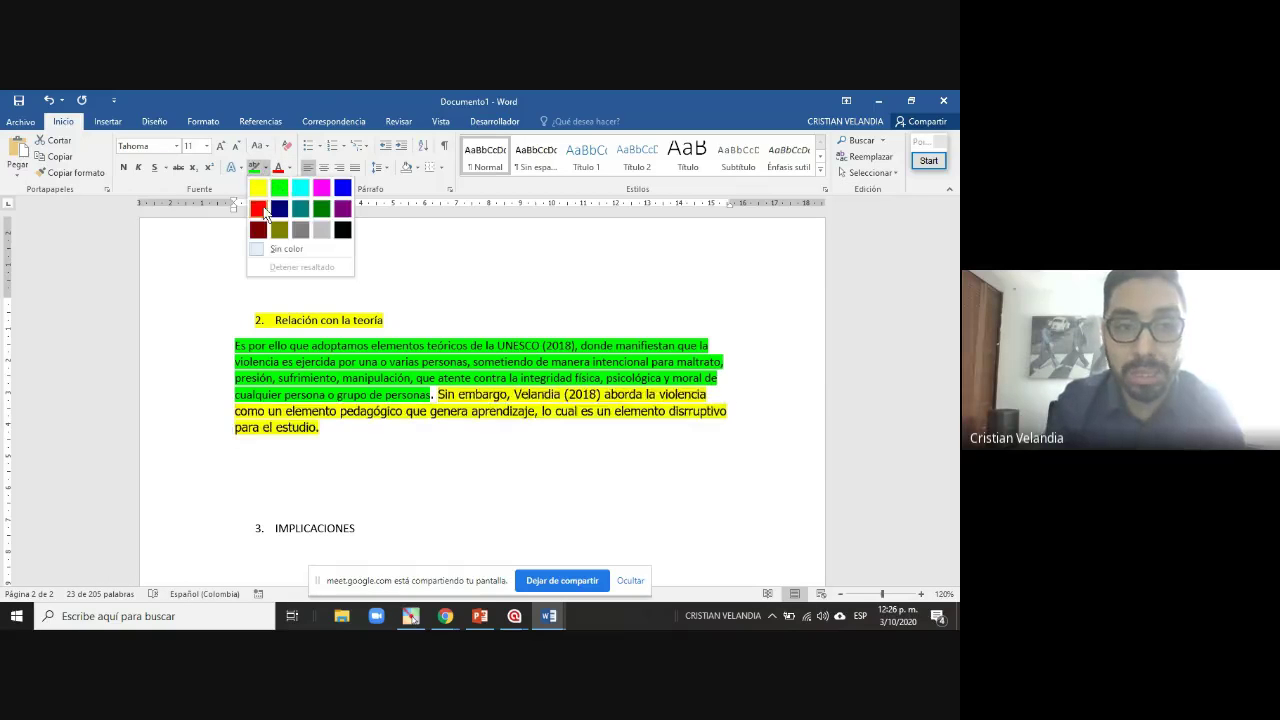
{"action": "left_click", "coordinate": [263, 211]}
{"action": "left_click", "coordinate": [517, 425]}
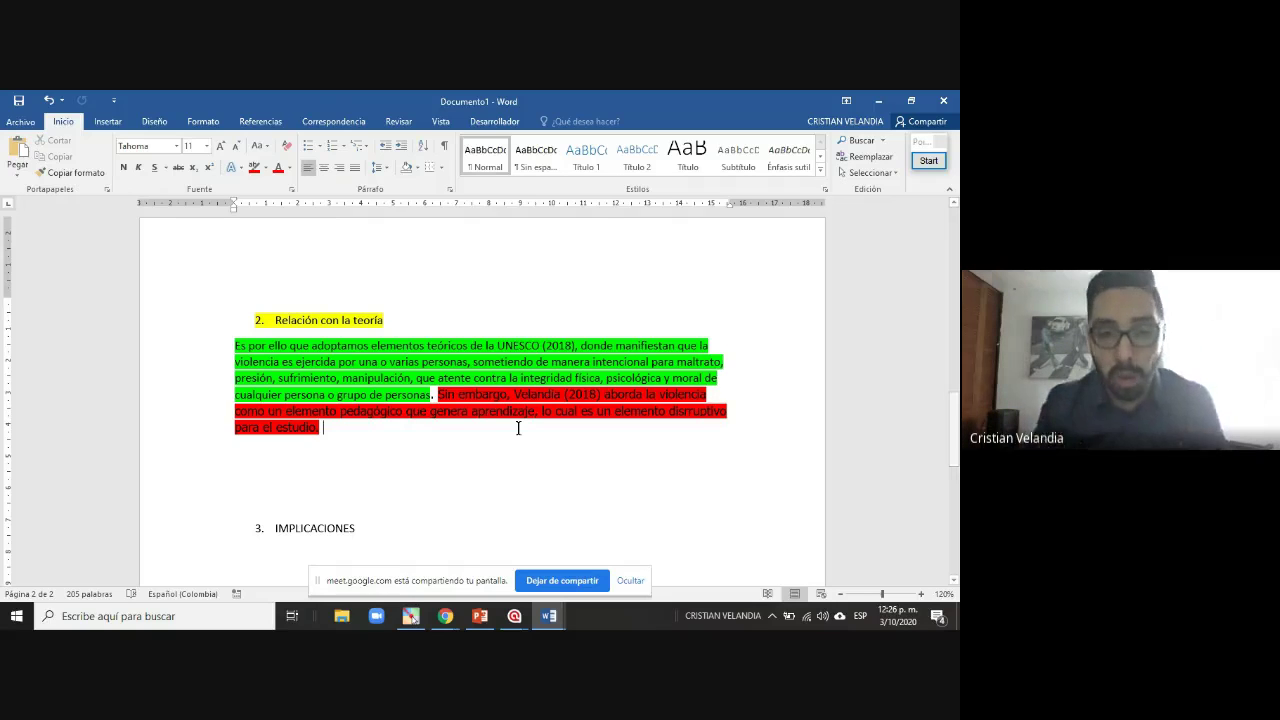
Delete two blank lines above the heading IMPLICACIONES and start an unnumbered line below it
{"action": "scroll", "coordinate": [518, 428], "scroll_direction": "up", "scroll_amount": 10}
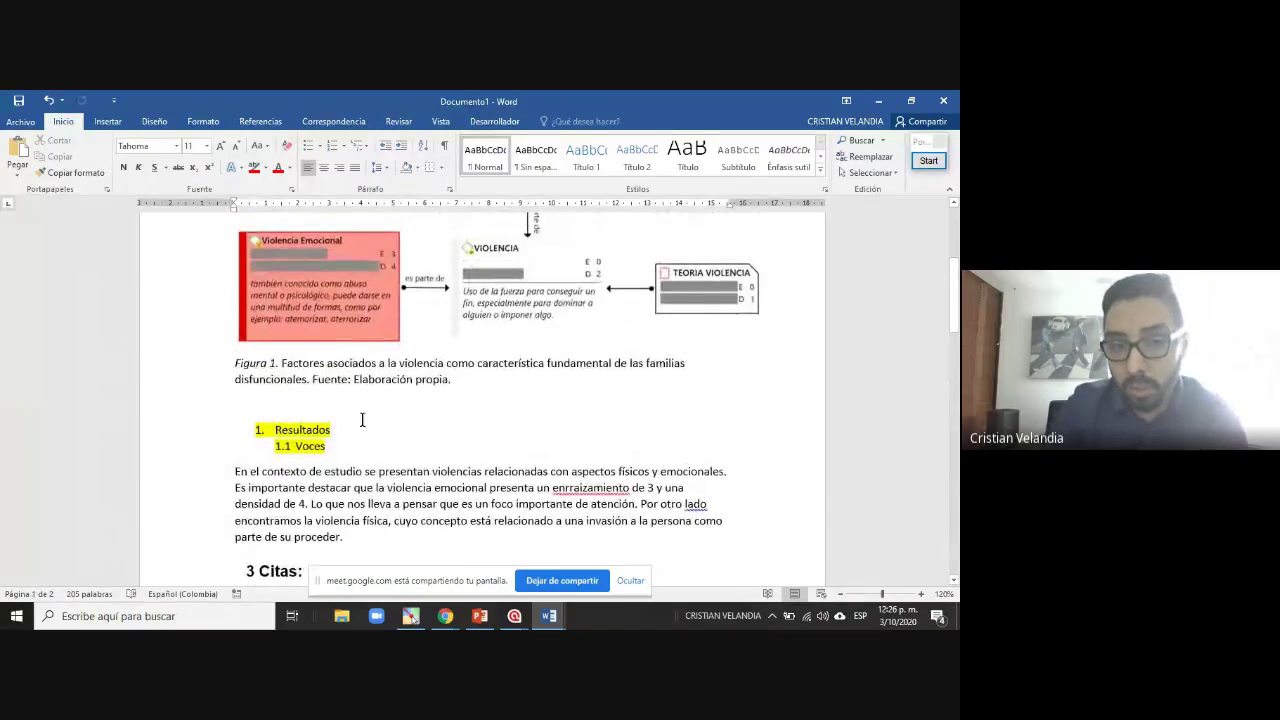
{"action": "scroll", "coordinate": [382, 462], "scroll_direction": "down", "scroll_amount": 10}
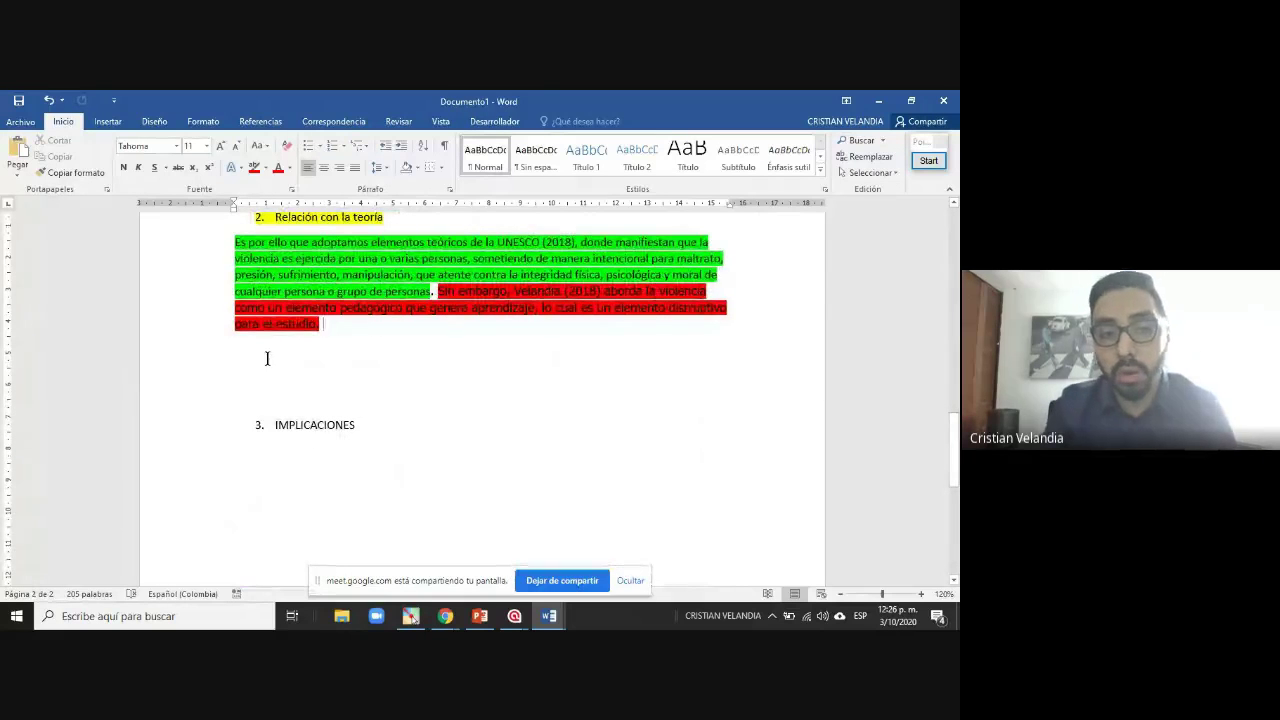
{"action": "left_click", "coordinate": [267, 358]}
{"action": "key", "text": "Delete"}
{"action": "key", "text": "Delete"}
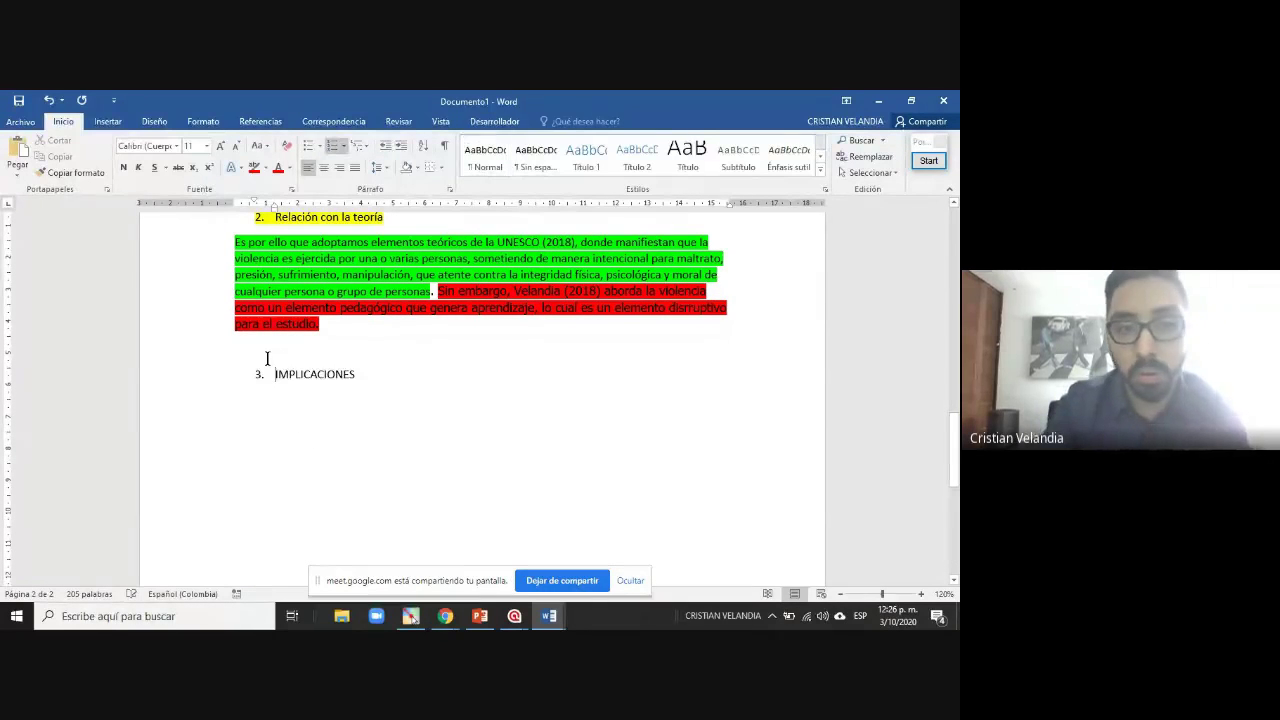
{"action": "left_click", "coordinate": [371, 378]}
{"action": "key", "text": "Return"}
{"action": "key", "text": "Return"}
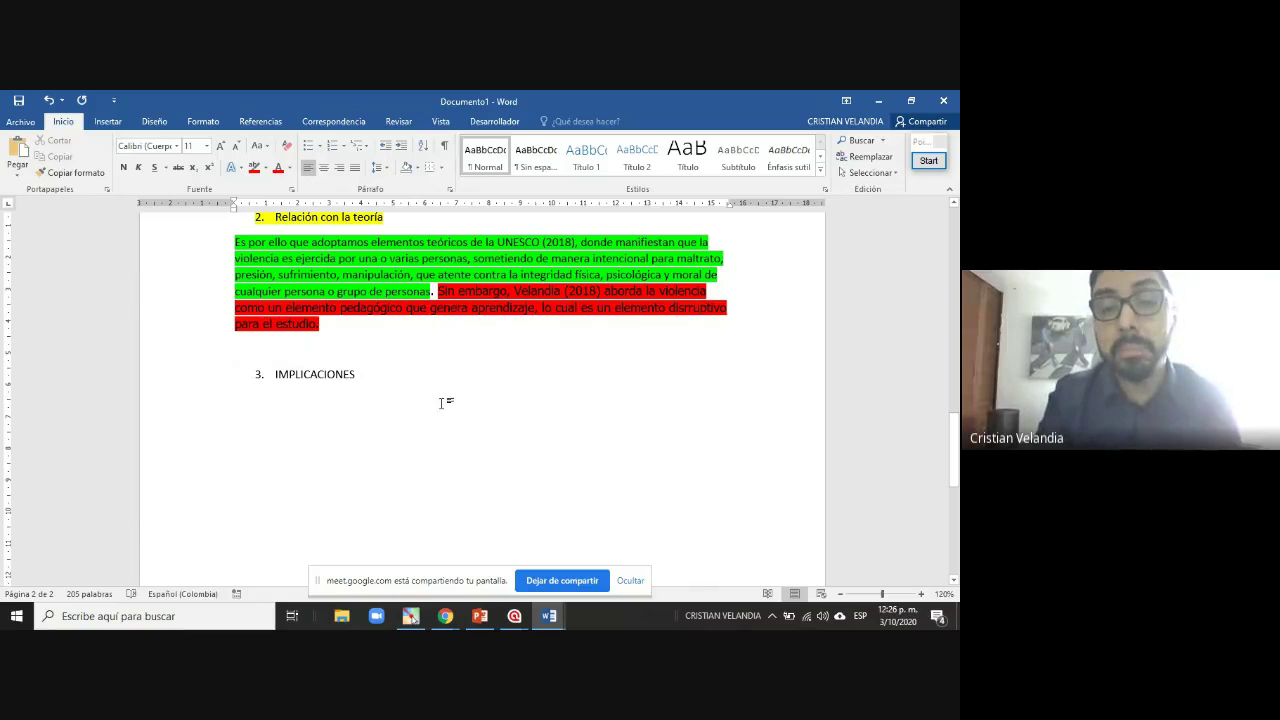
Review the research question about the types of violence at the document's start, followed by the results and theory sections
{"action": "scroll", "coordinate": [462, 392], "scroll_direction": "up", "scroll_amount": 12}
{"action": "scroll", "coordinate": [462, 392], "scroll_direction": "up", "scroll_amount": 2}
{"action": "left_click", "coordinate": [189, 305]}
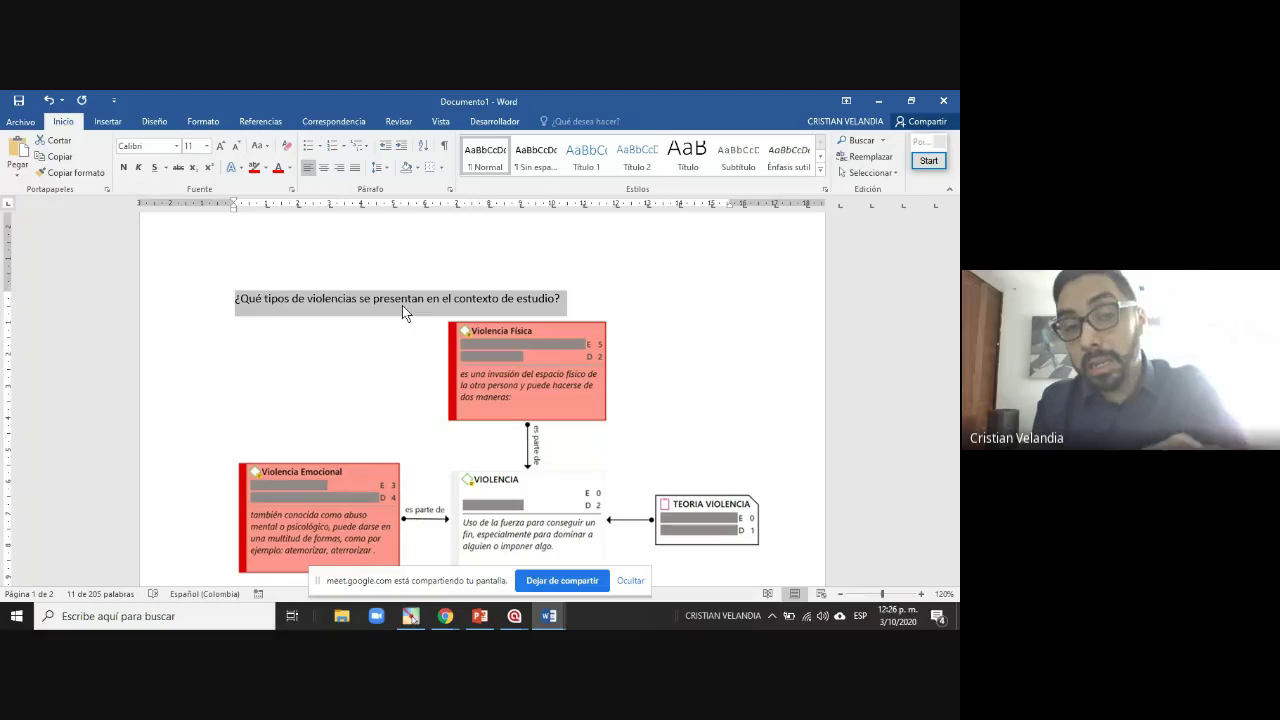
{"action": "left_click", "coordinate": [402, 305]}
{"action": "scroll", "coordinate": [401, 305], "scroll_direction": "down", "scroll_amount": 15}
{"action": "scroll", "coordinate": [401, 305], "scroll_direction": "up", "scroll_amount": 5}
{"action": "scroll", "coordinate": [401, 305], "scroll_direction": "down", "scroll_amount": 3}
Below the IMPLICACIONES heading, write "Esto implica que se debe generar un trabajo educactivo y pedagógico para"
{"action": "left_click", "coordinate": [276, 488]}
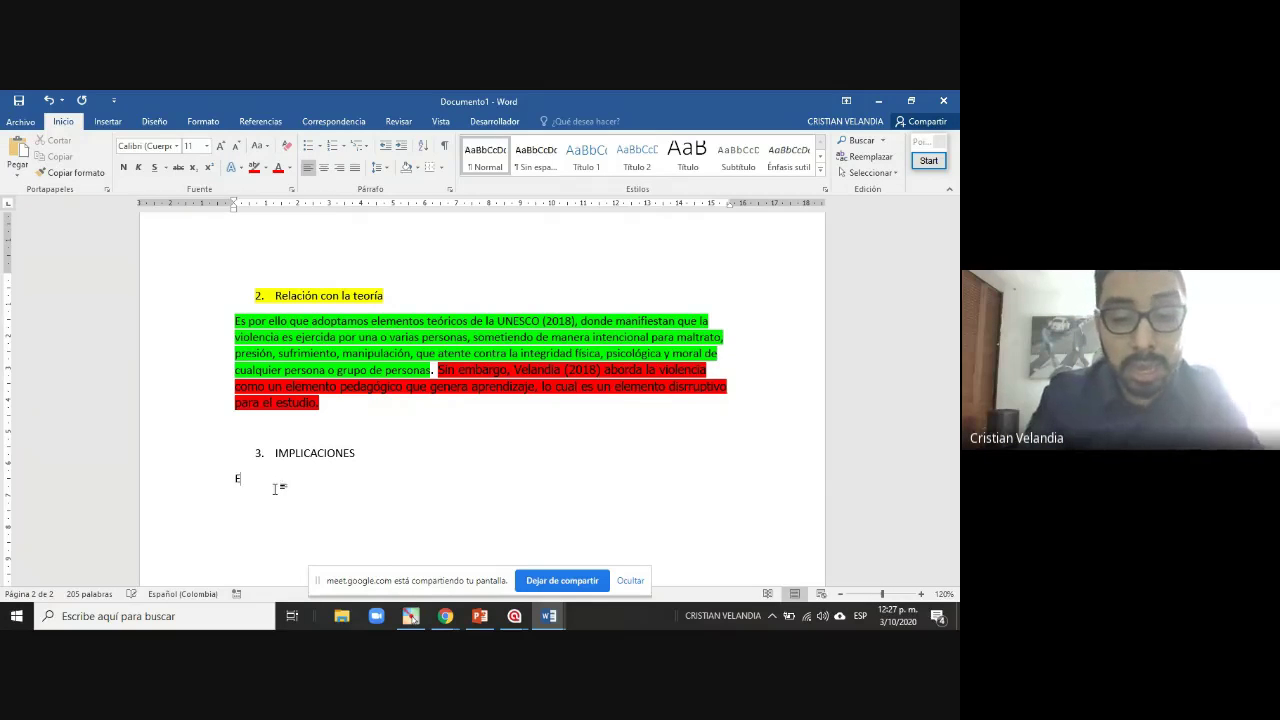
{"action": "type", "text": "Esto implica qu"}
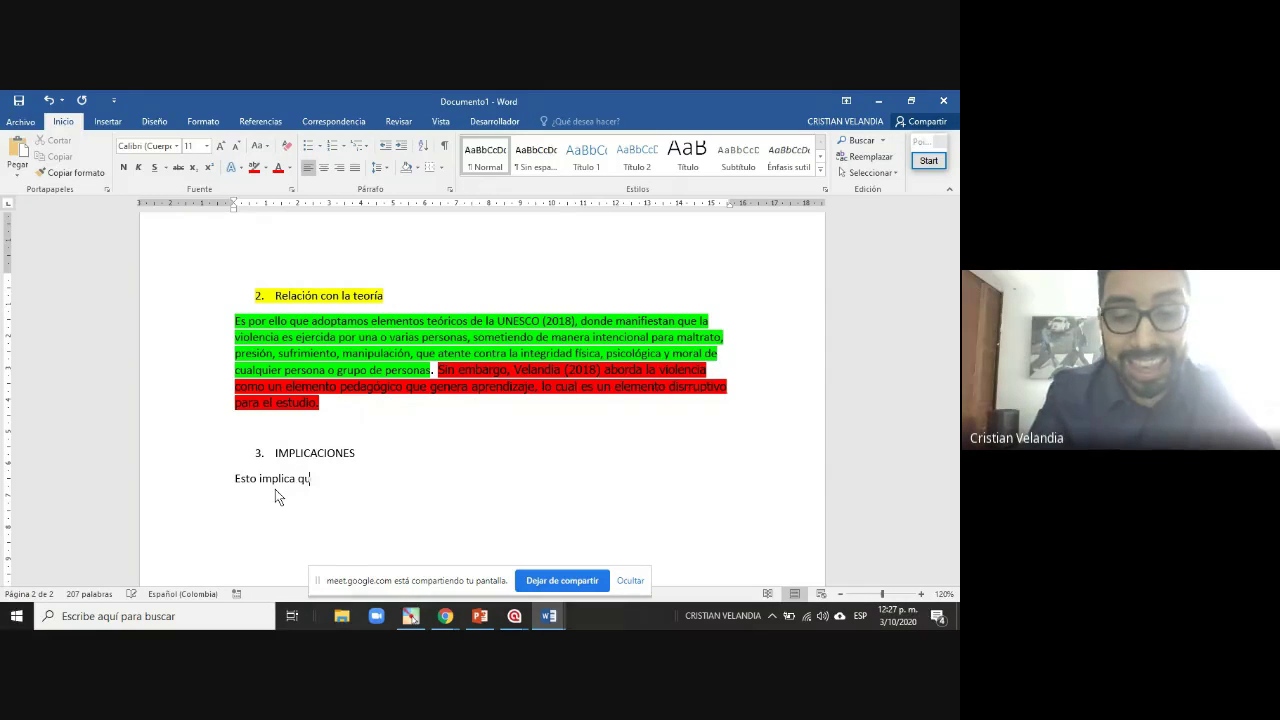
{"action": "type", "text": "e se debe "}
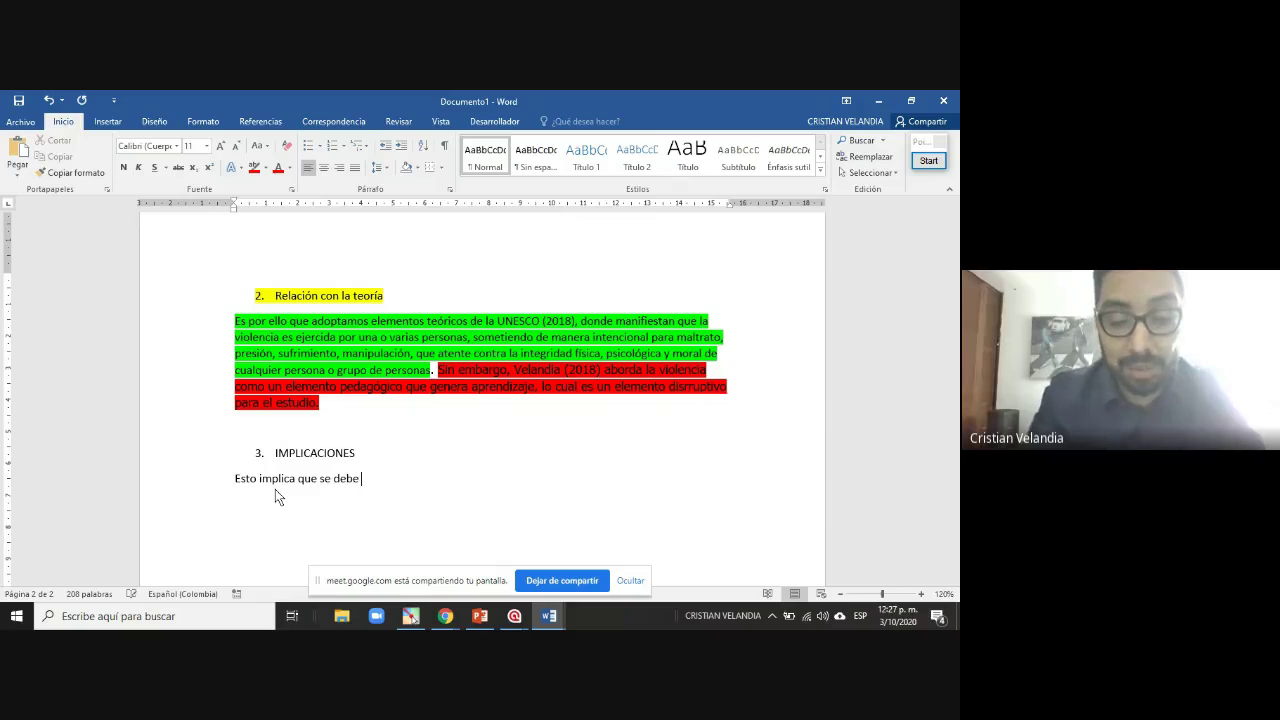
{"action": "type", "text": "generar un trabajo"}
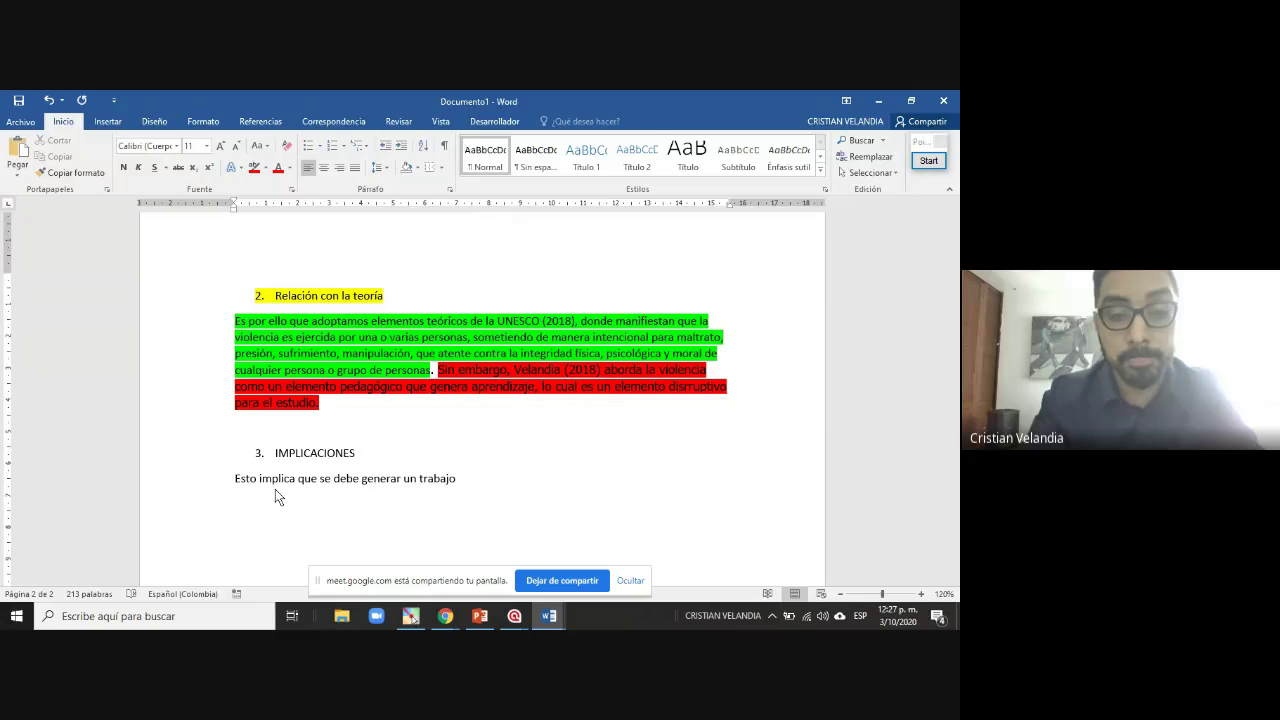
{"action": "type", "text": "educactivo y pedagógico para qu"}
{"action": "key", "text": "BackSpace"}
{"action": "key", "text": "BackSpace"}
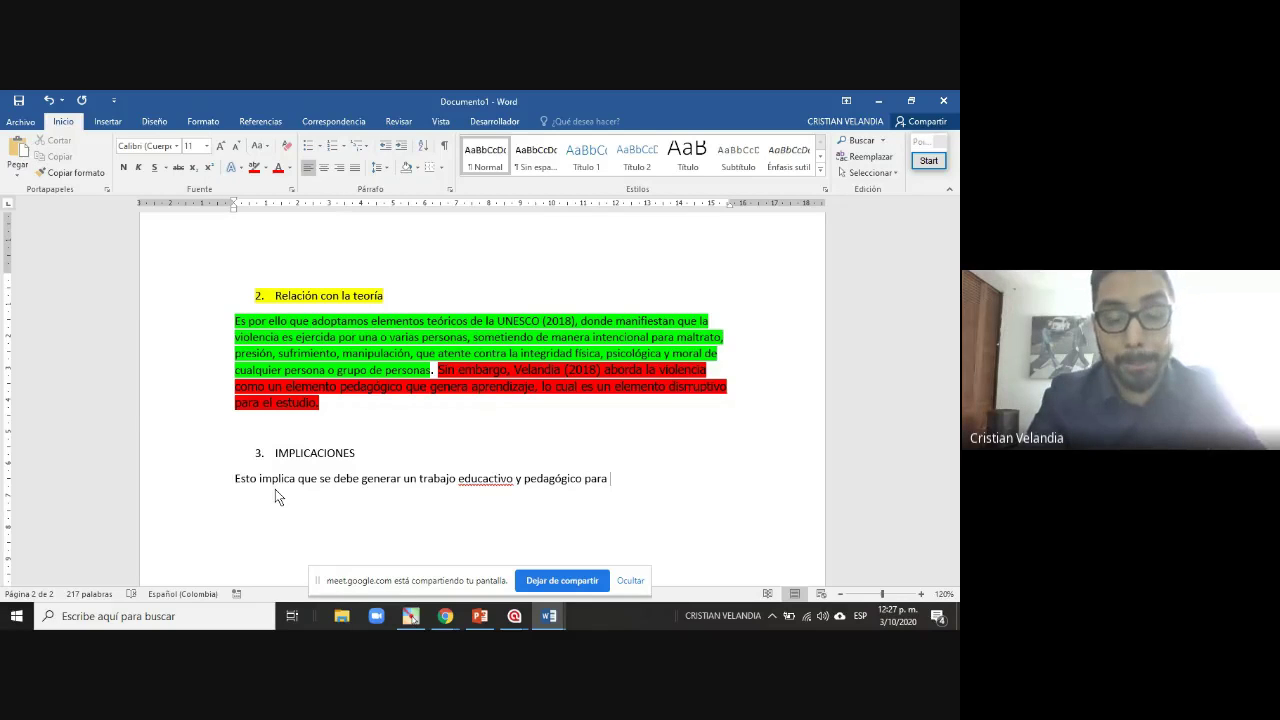
Continue the sentence with "generar un vinculo fuerte entre la familia y la escuea, que conlleve a"
{"action": "type", "text": "generar un"}
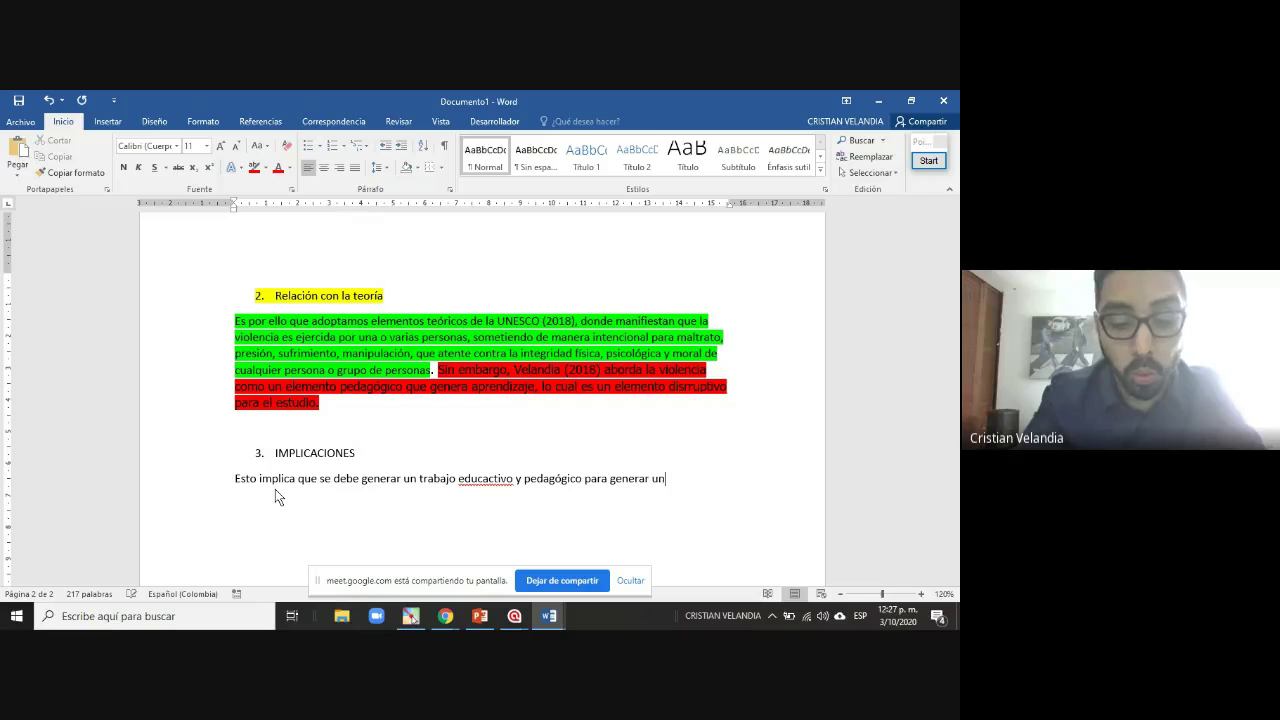
{"action": "type", "text": " vinculo fuerte entre la familia"}
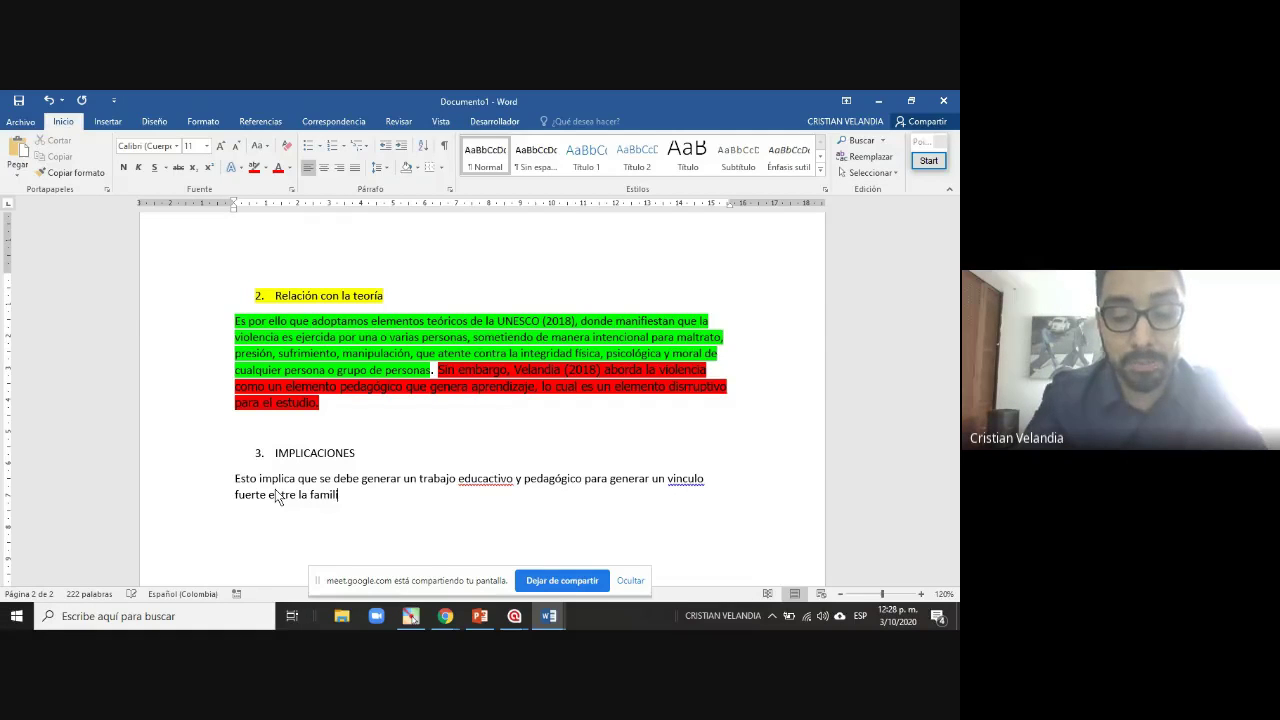
{"action": "type", "text": " y la escue"}
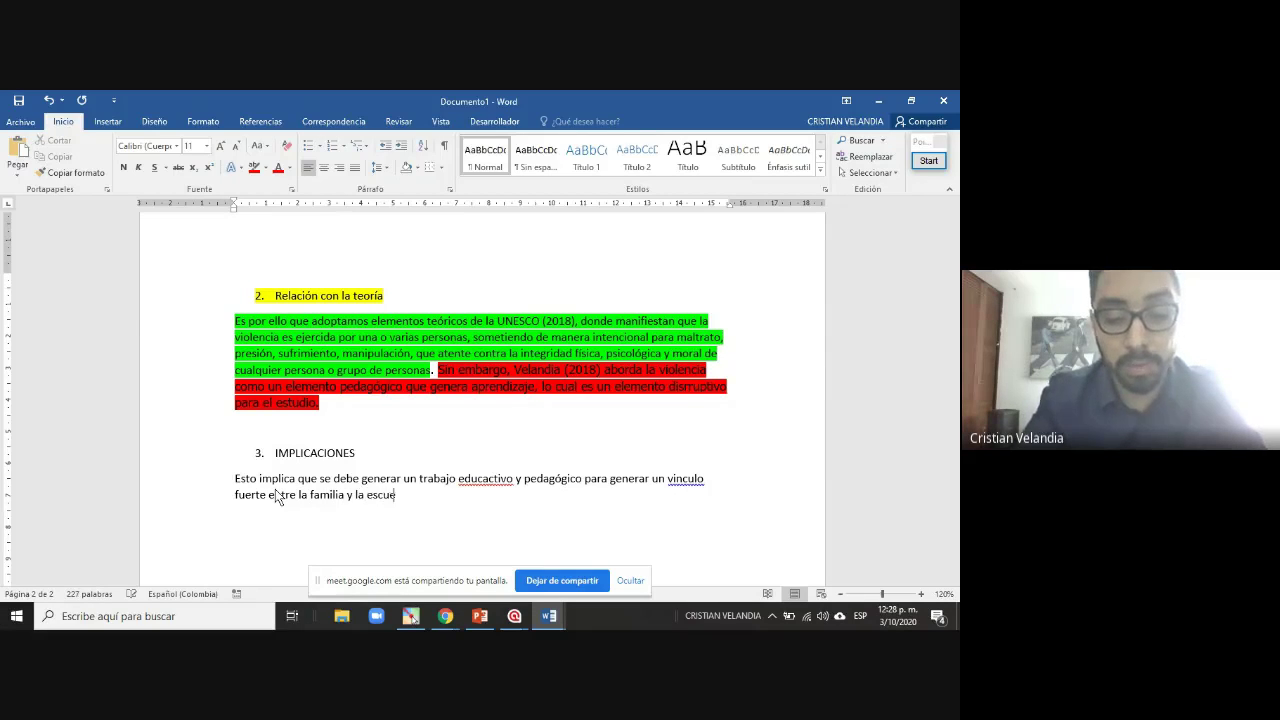
{"action": "type", "text": "a, que conlleve a "}
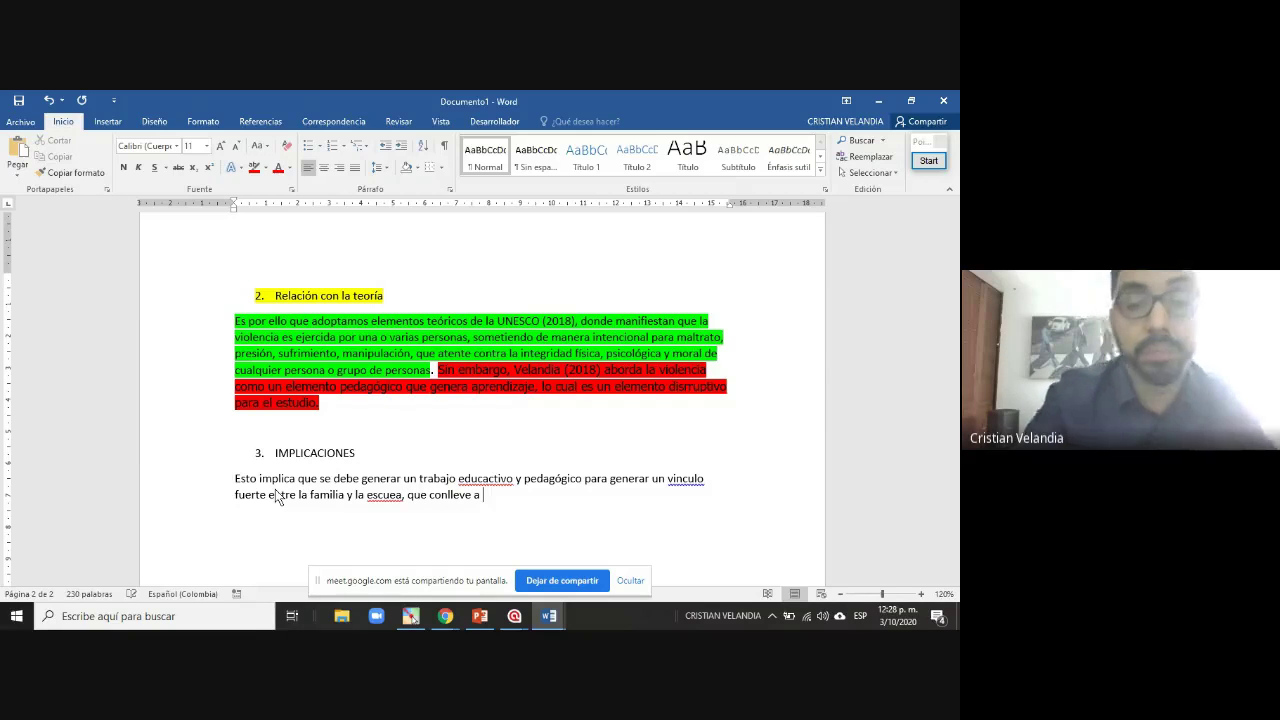
Finish the sentence with "analizar permantemente los riesgos que existen en términos de vinculo familiar."
{"action": "type", "text": "analizar "}
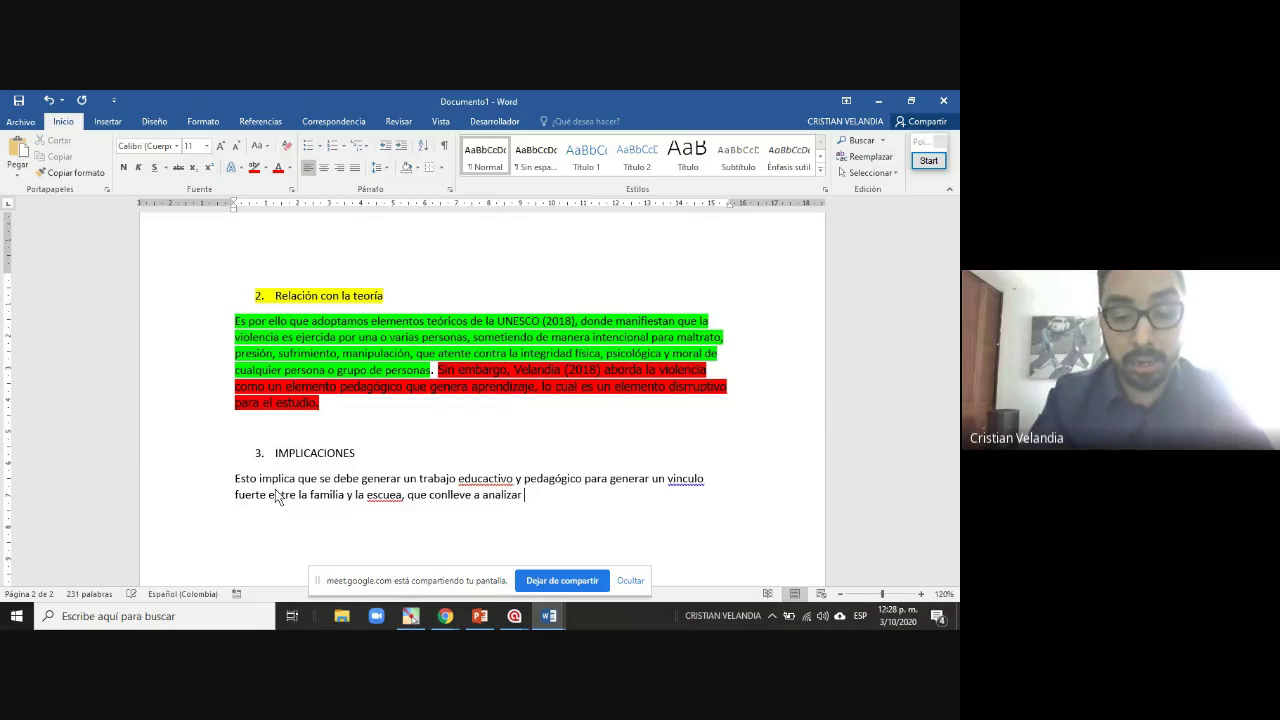
{"action": "type", "text": "permanentemente "}
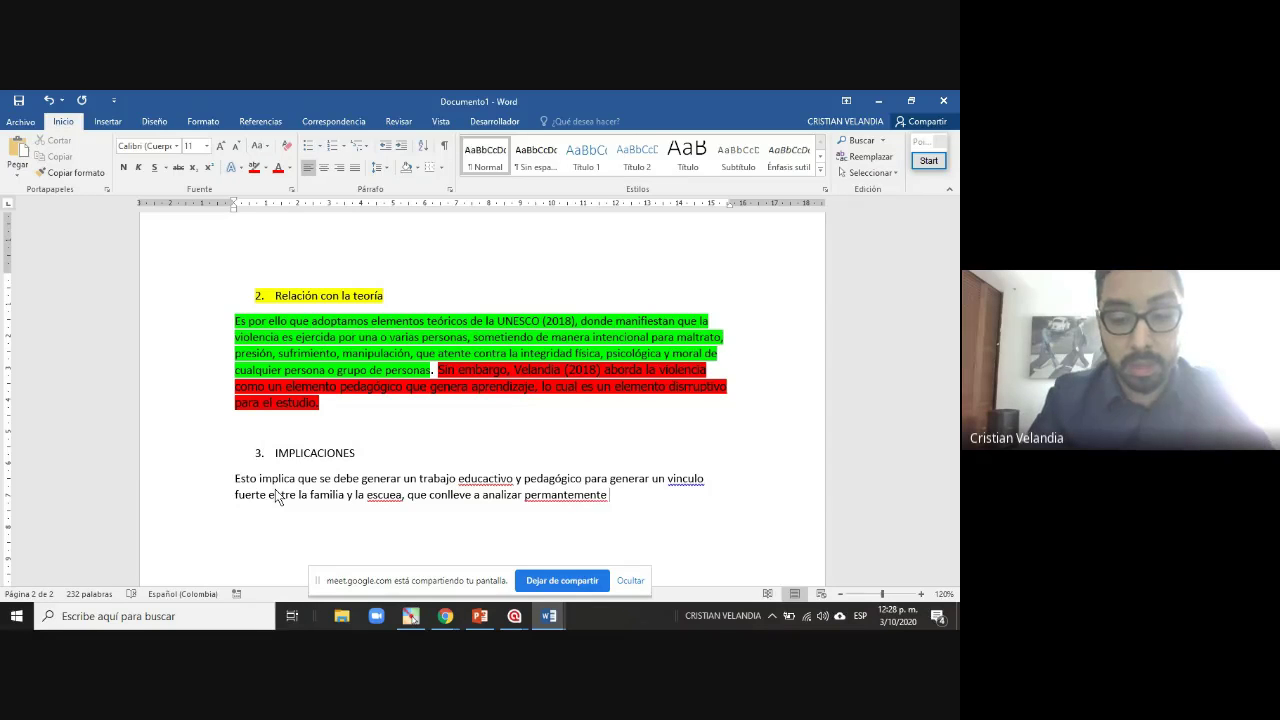
{"action": "type", "text": "los riesgos que existen "}
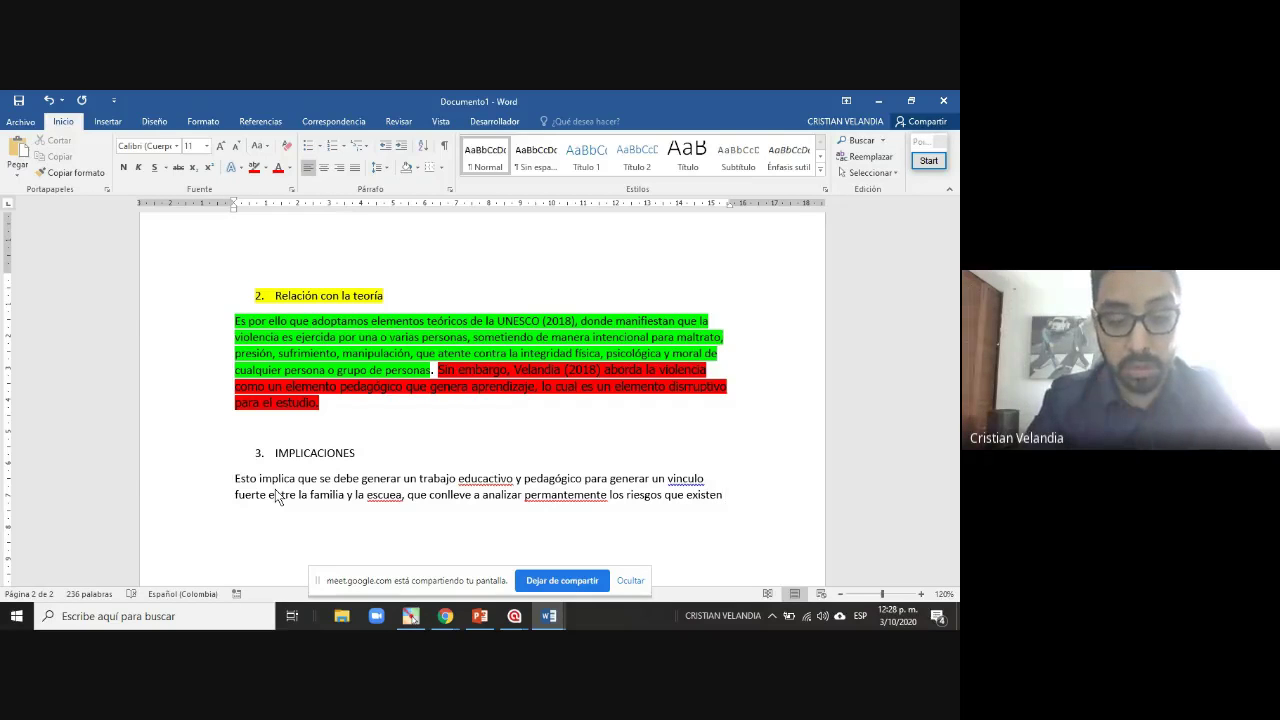
{"action": "type", "text": "en términos de ni"}
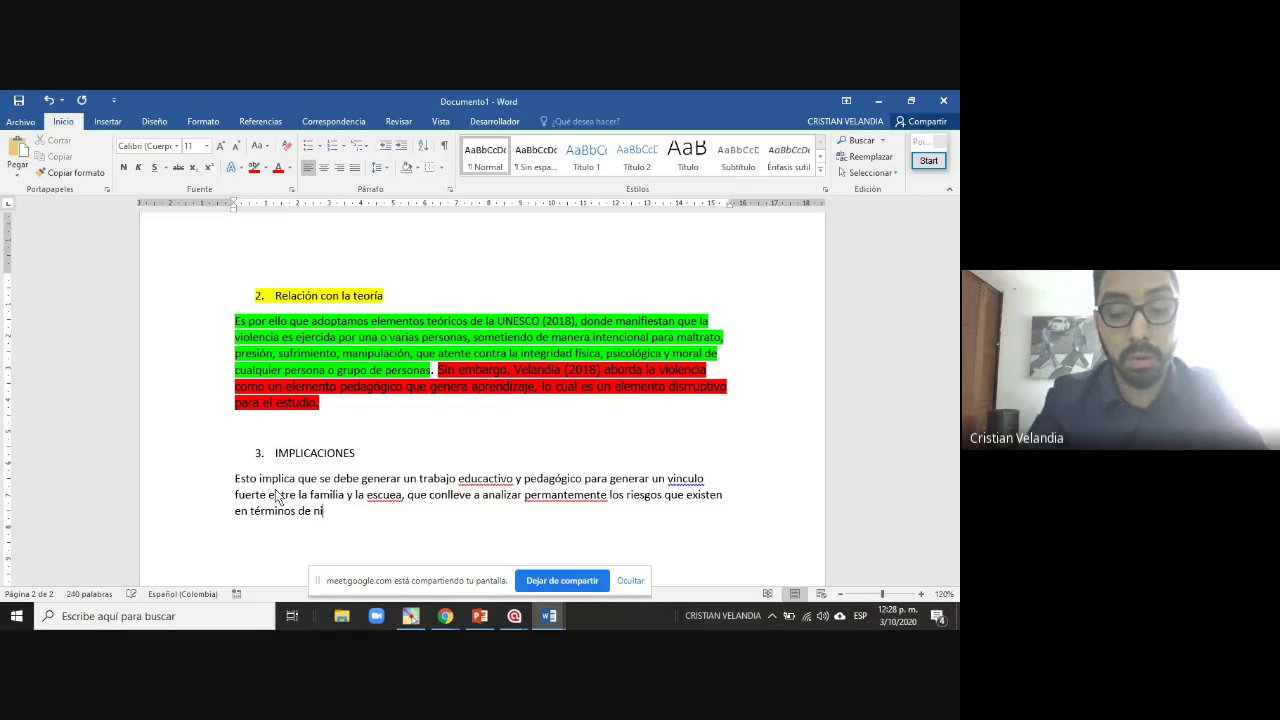
{"action": "key", "text": "BackSpace"}
{"action": "key", "text": "BackSpace"}
{"action": "type", "text": "vinculo f"}
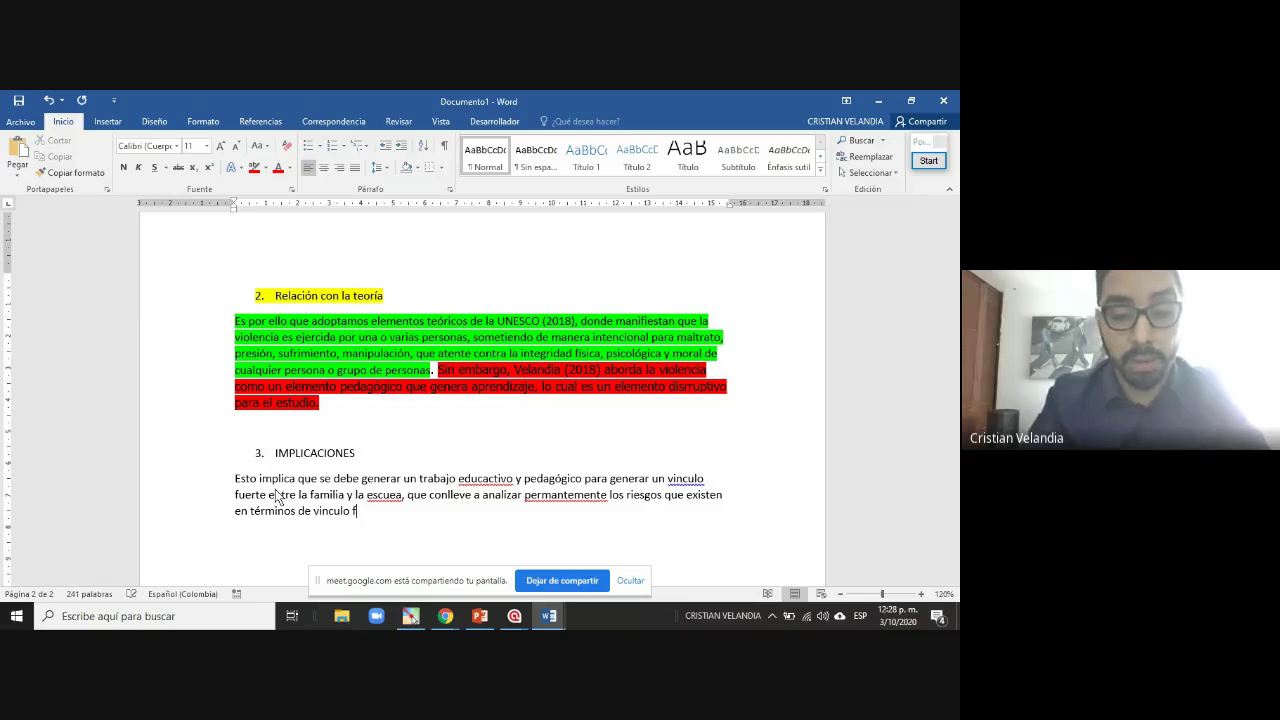
{"action": "type", "text": "iliar."}
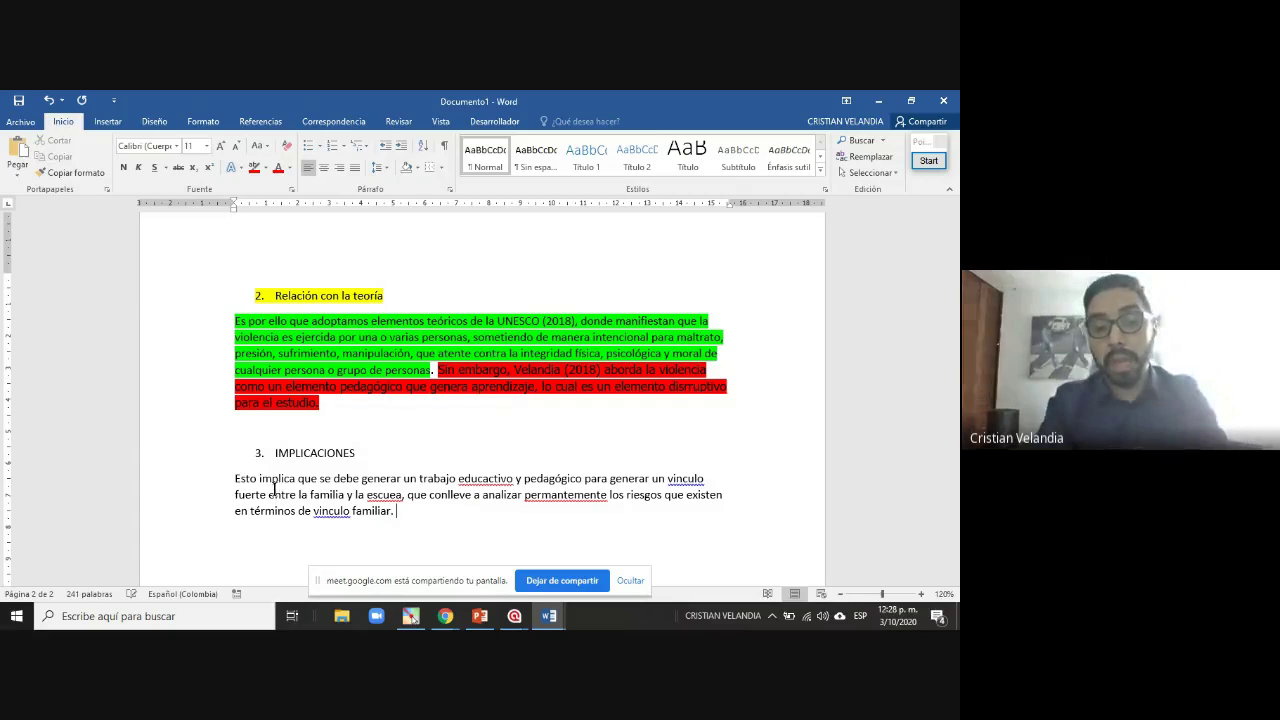
Correct the misspelled words to "educativo", "escuela" and the last "vínculo", and check the spelling suggestions for "permantemente"
{"action": "right_click", "coordinate": [500, 480]}
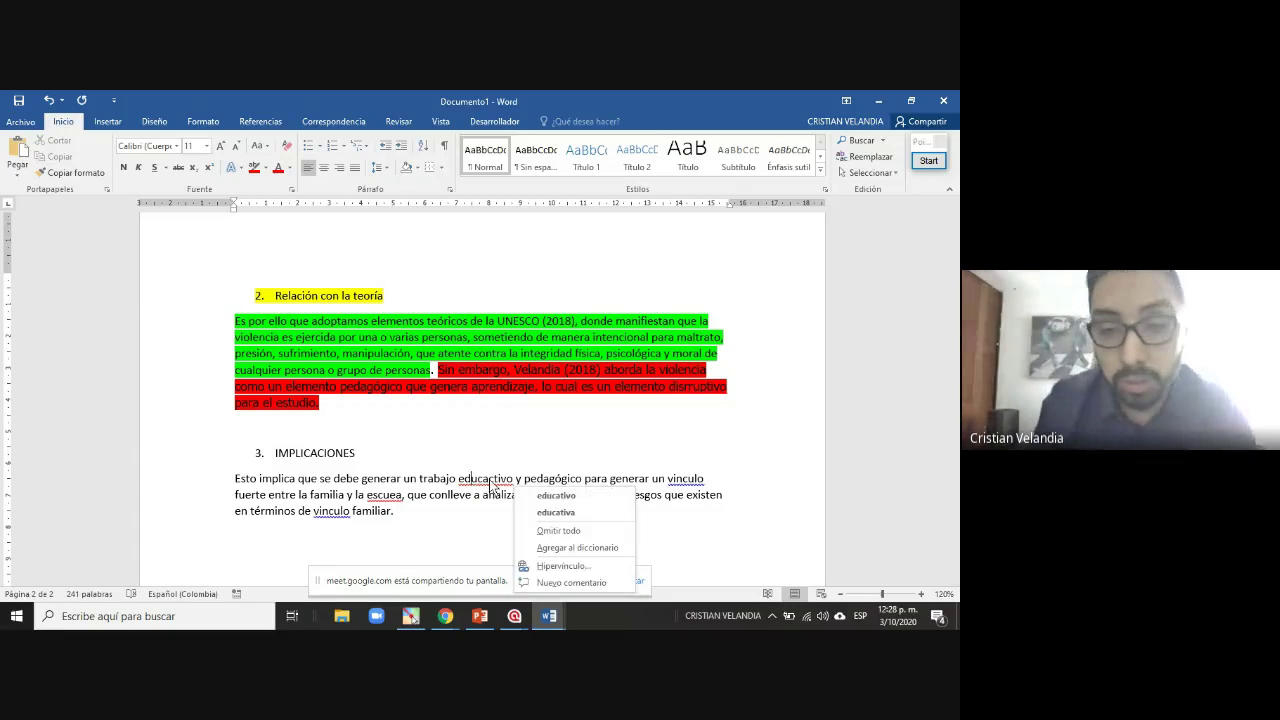
{"action": "left_click", "coordinate": [540, 494]}
{"action": "right_click", "coordinate": [387, 495]}
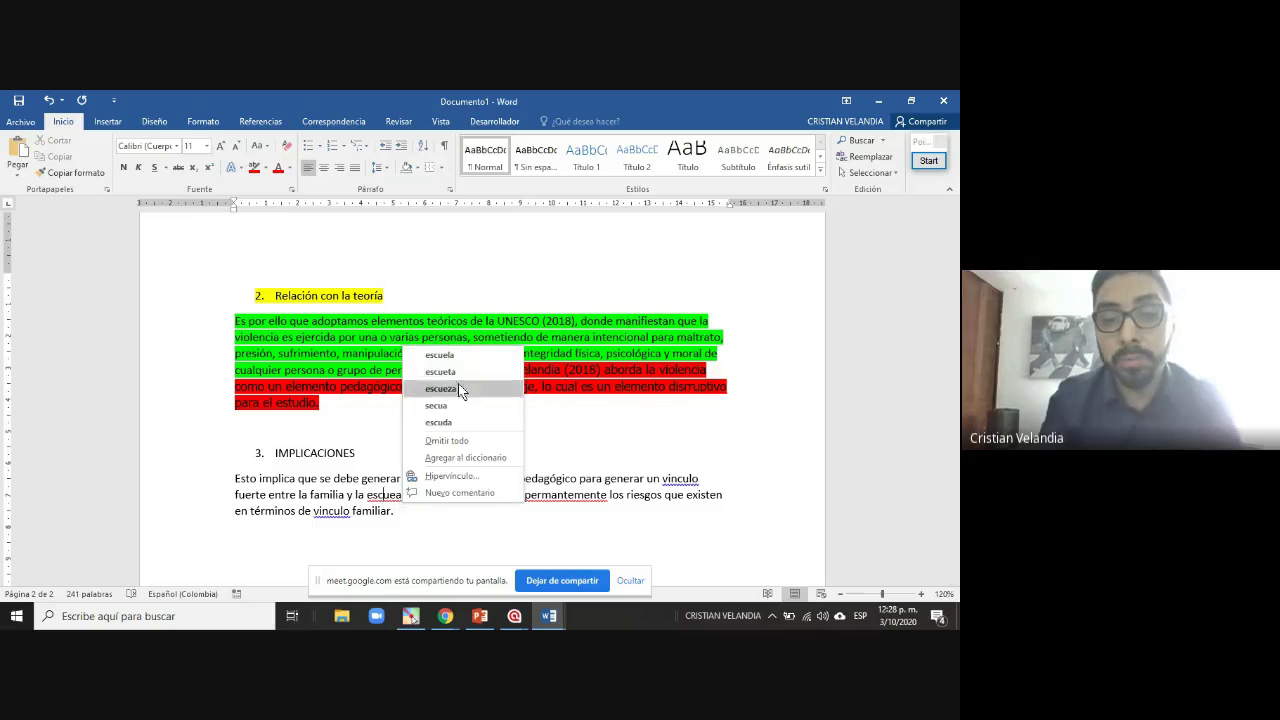
{"action": "left_click", "coordinate": [454, 347]}
{"action": "right_click", "coordinate": [577, 498]}
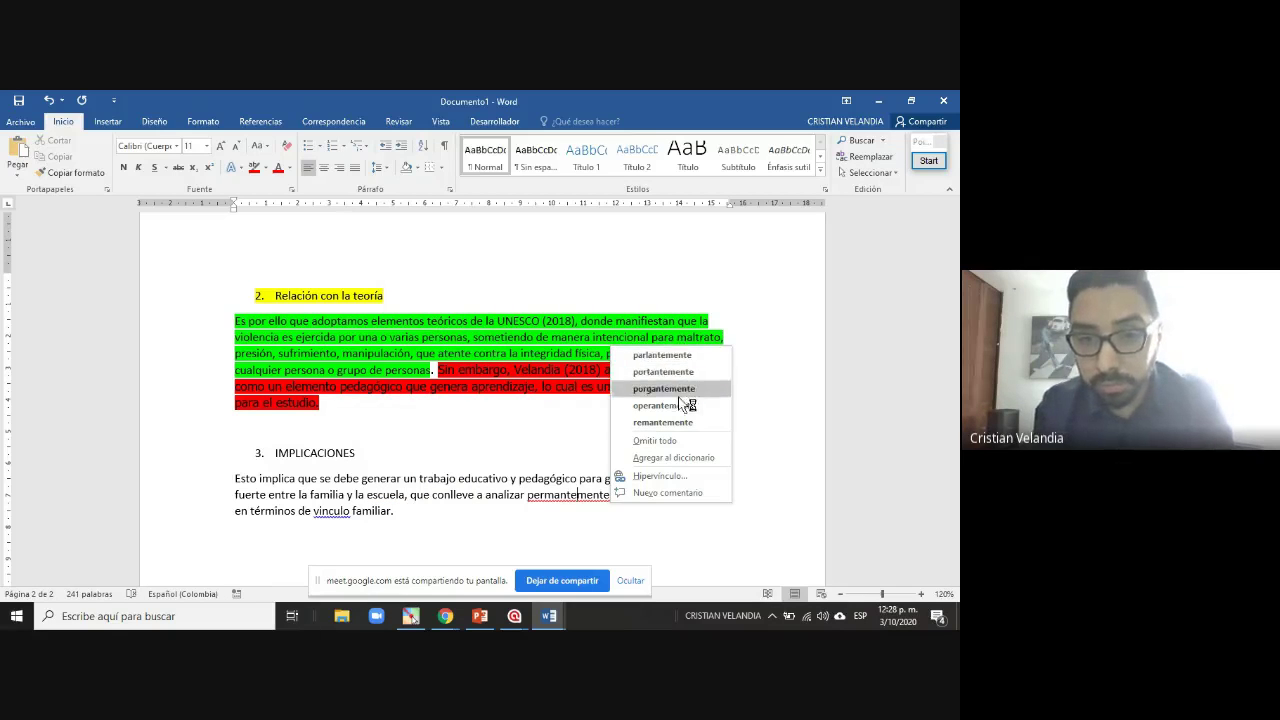
{"action": "left_click", "coordinate": [575, 498]}
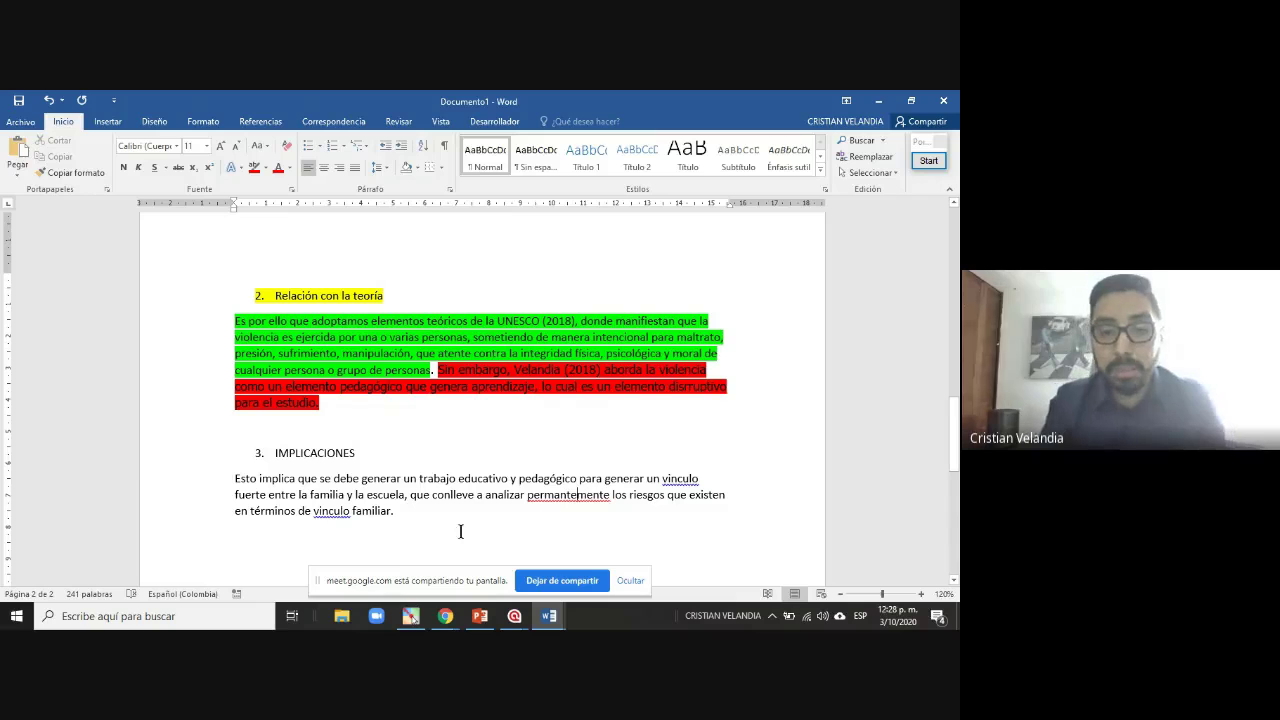
{"action": "right_click", "coordinate": [345, 514]}
{"action": "left_click", "coordinate": [364, 524]}
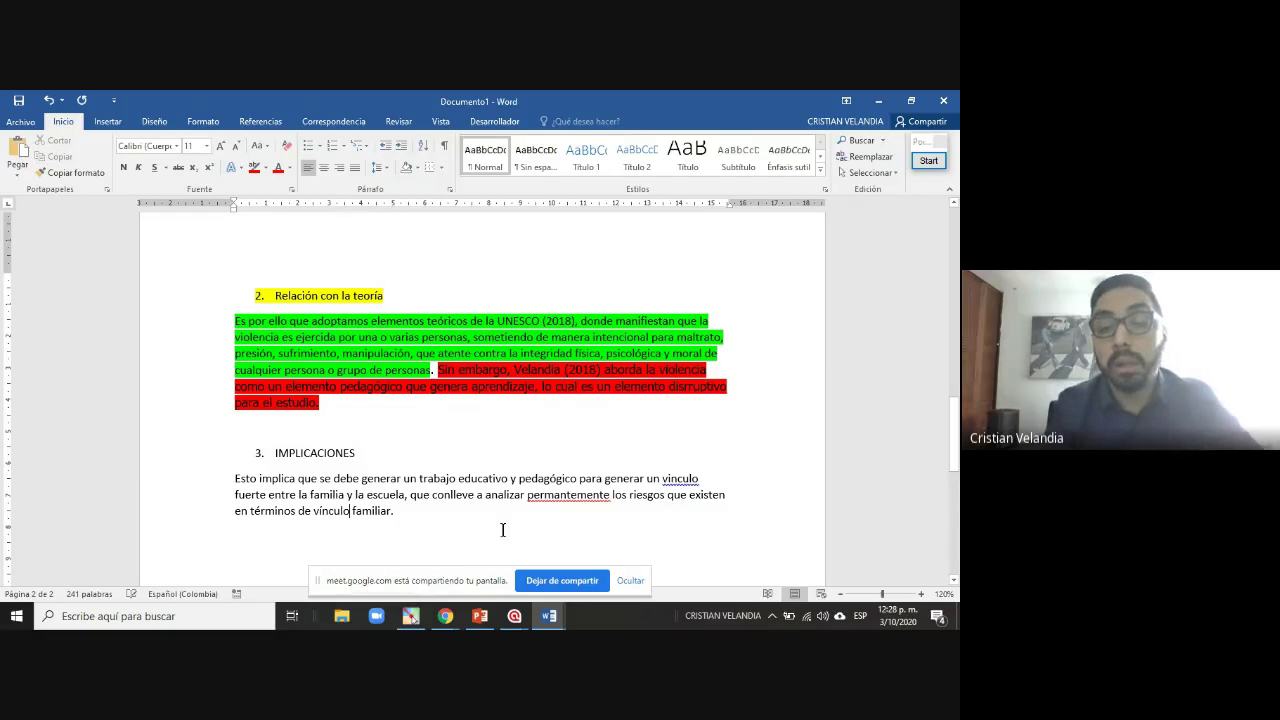
{"action": "left_click", "coordinate": [504, 530]}
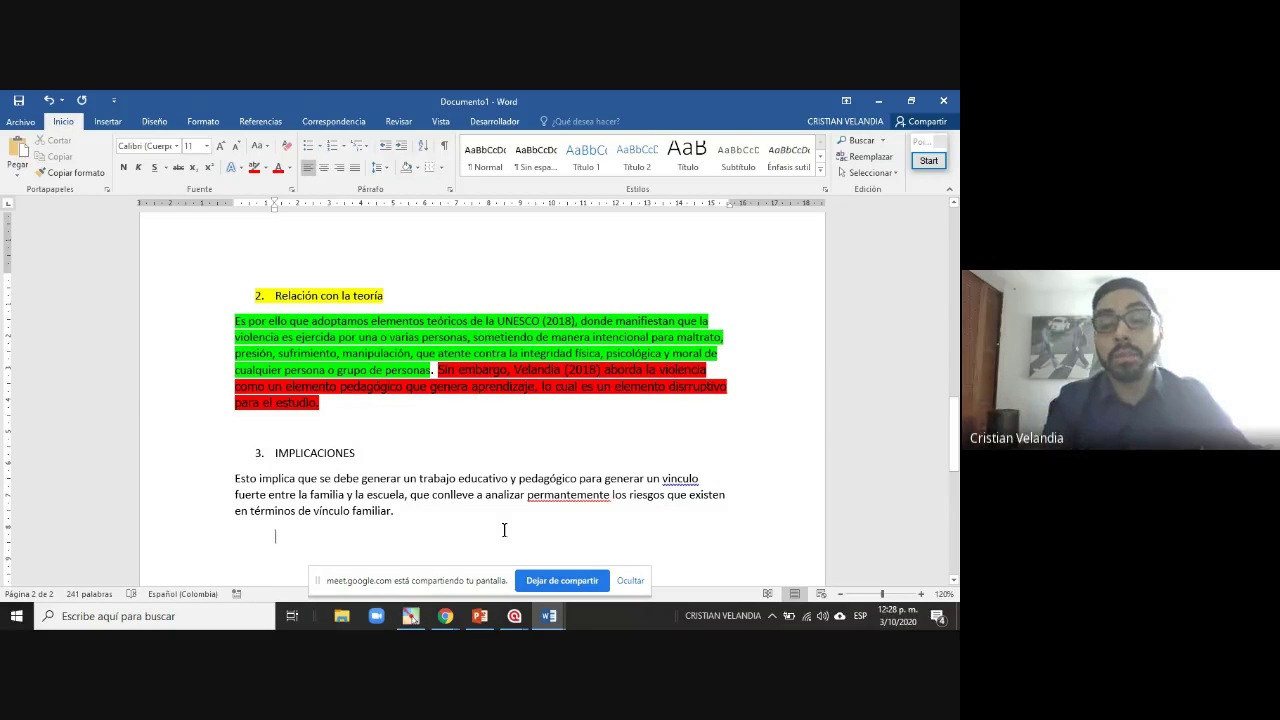
Extend the third heading to read "IMPLICACIONES Pedagógicas"
{"action": "scroll", "coordinate": [504, 530], "scroll_direction": "down", "scroll_amount": 1}
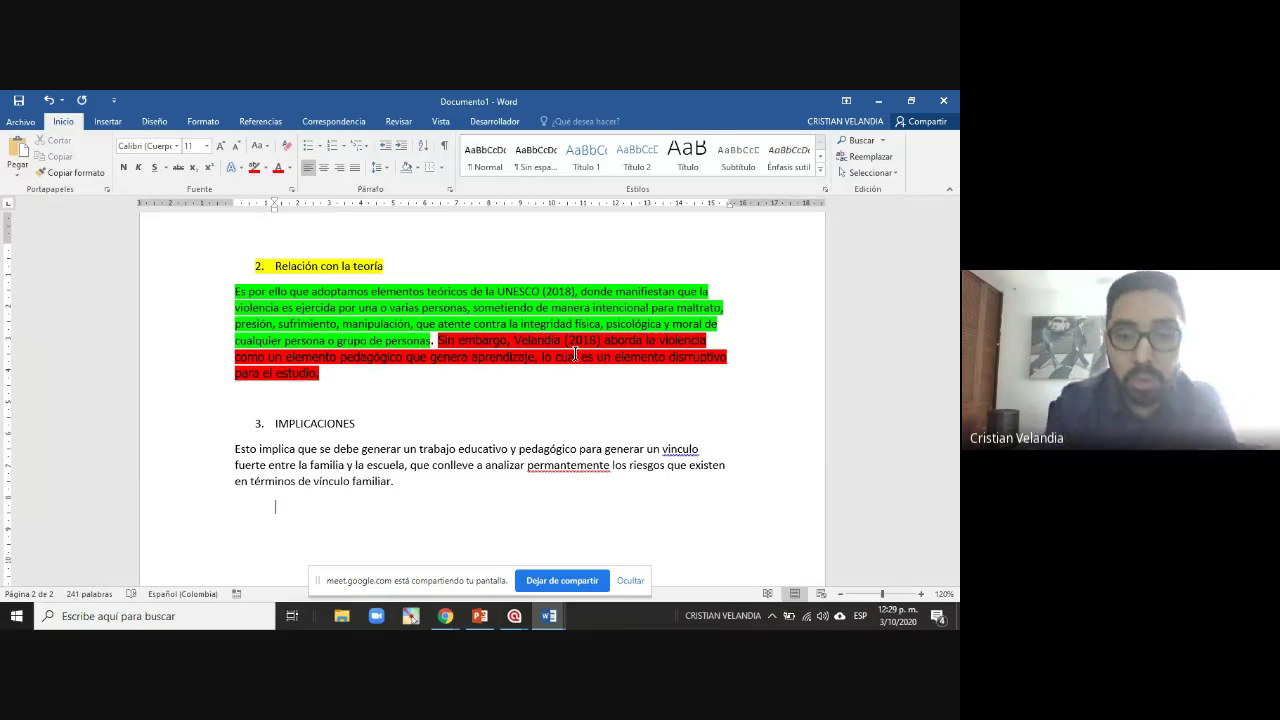
{"action": "left_click", "coordinate": [358, 421]}
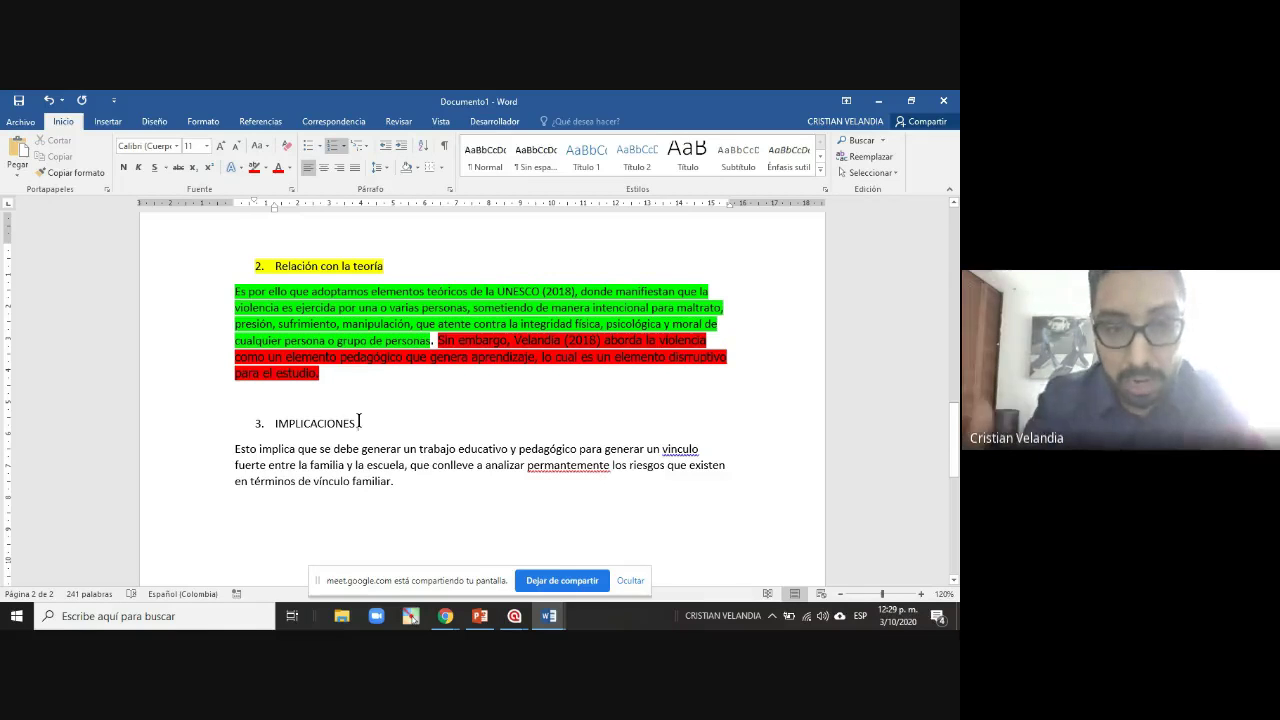
{"action": "type", "text": "Pedag"}
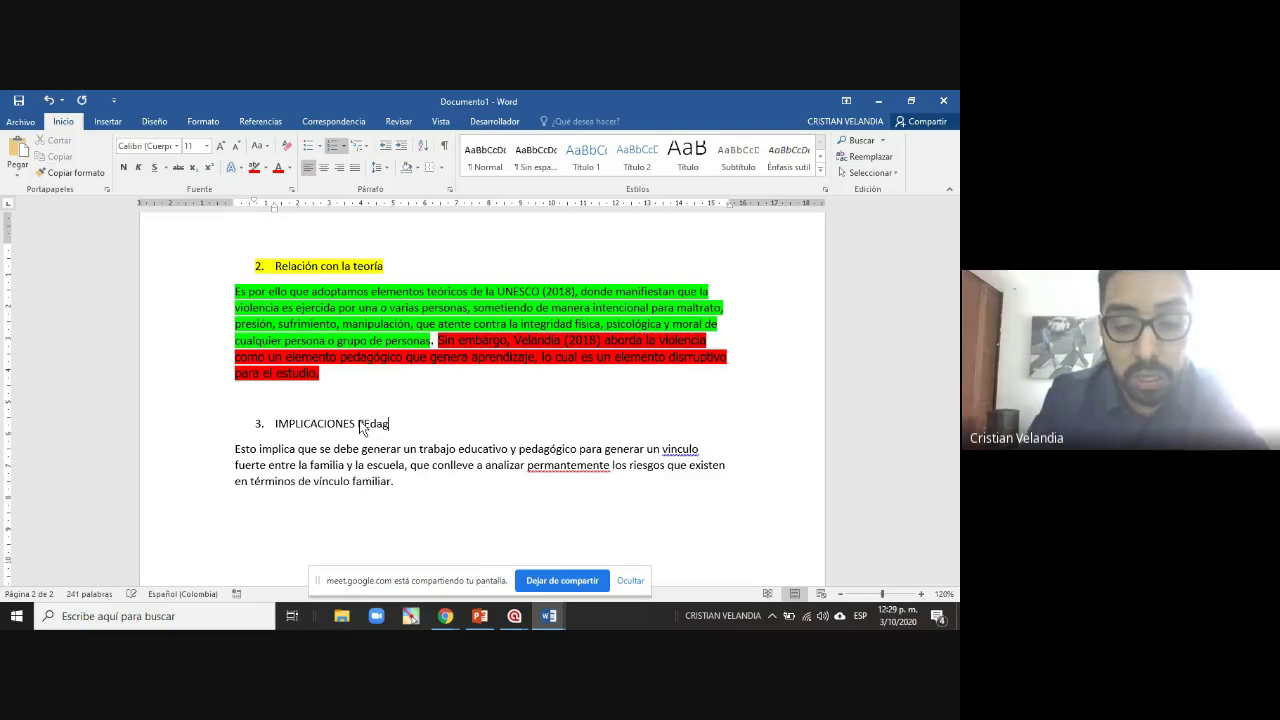
{"action": "type", "text": "ógicas"}
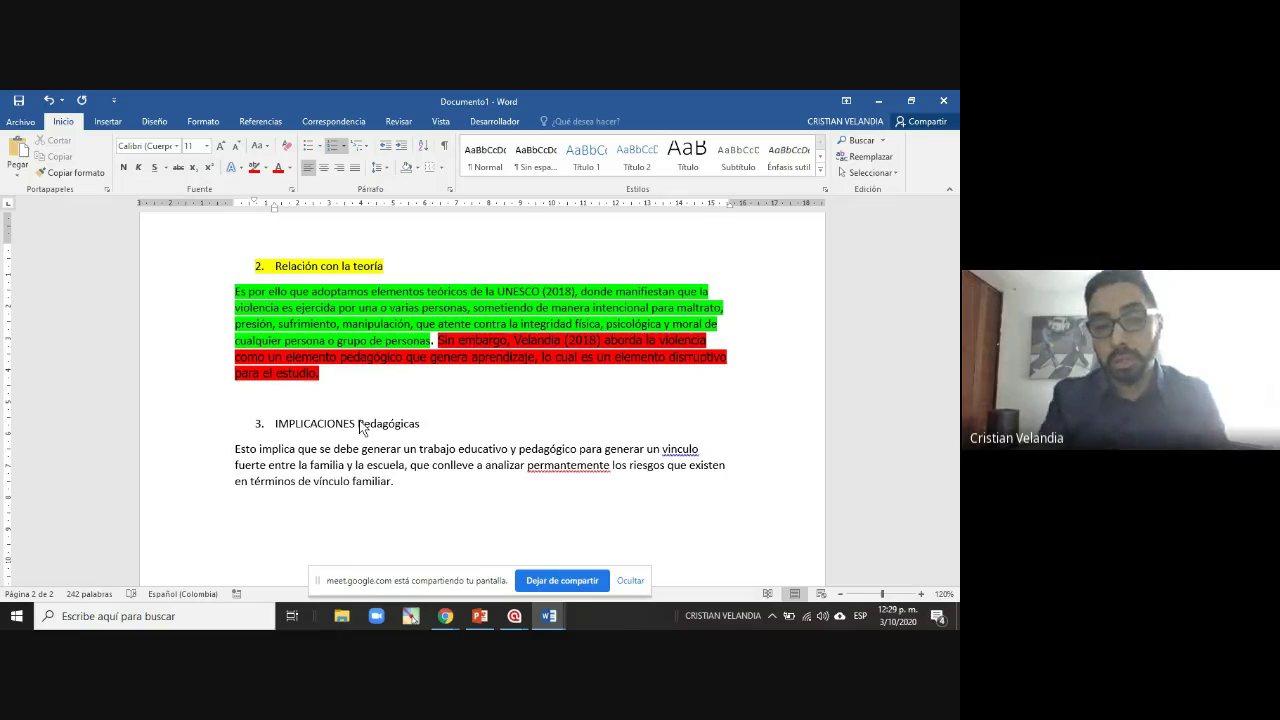
Highlight the heading "IMPLICACIONES Pedagógicas" in yellow
{"action": "left_click", "coordinate": [200, 432]}
{"action": "left_click", "coordinate": [340, 426]}
{"action": "double_click", "coordinate": [328, 424]}
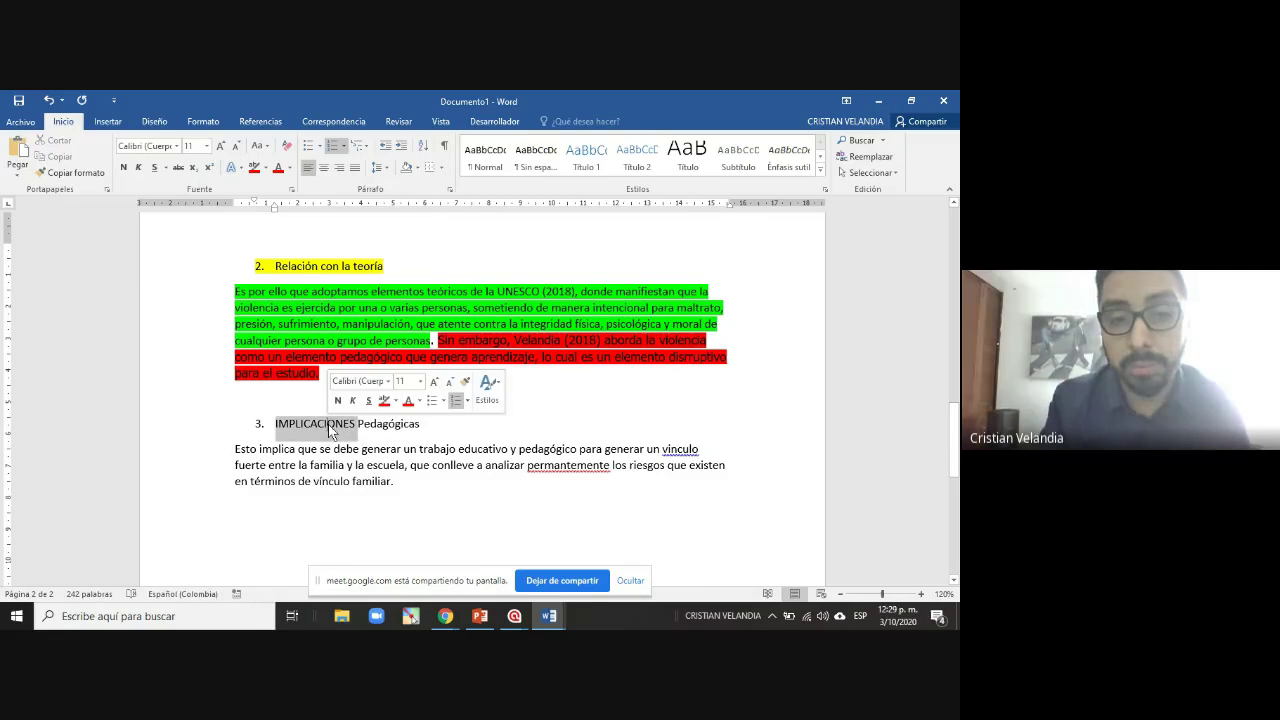
{"action": "left_click", "coordinate": [432, 468]}
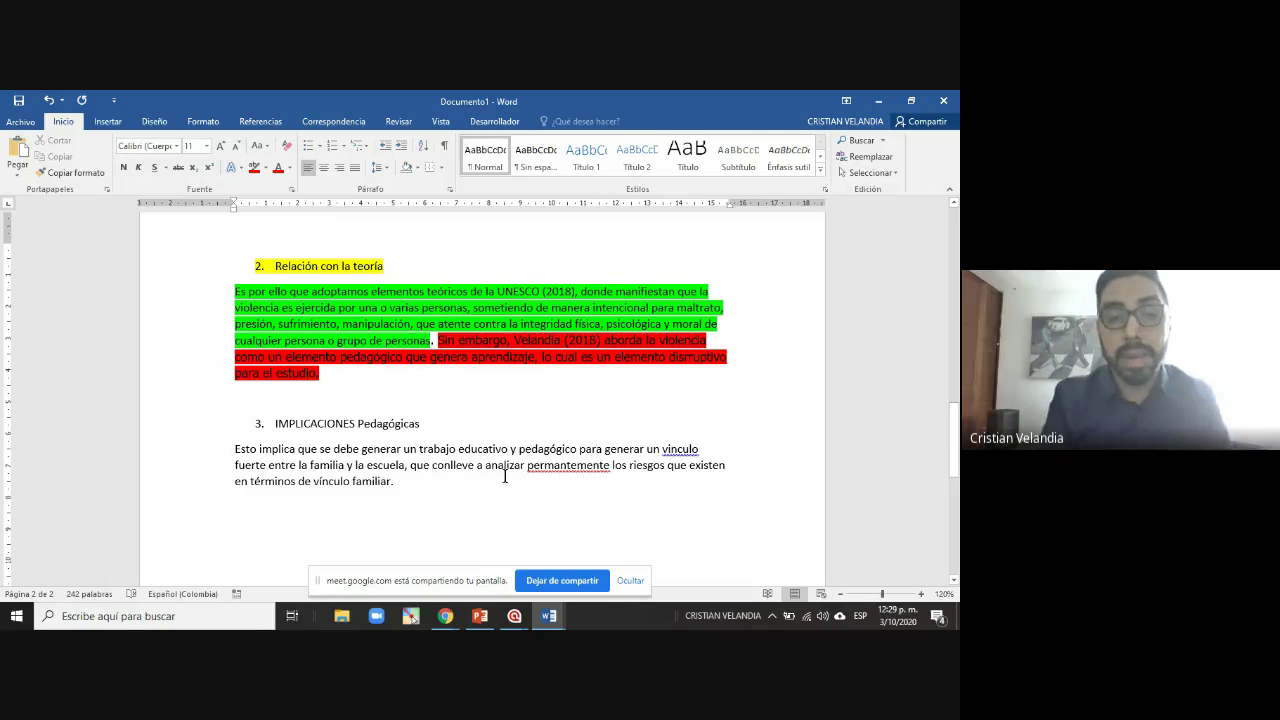
{"action": "left_click", "coordinate": [198, 428]}
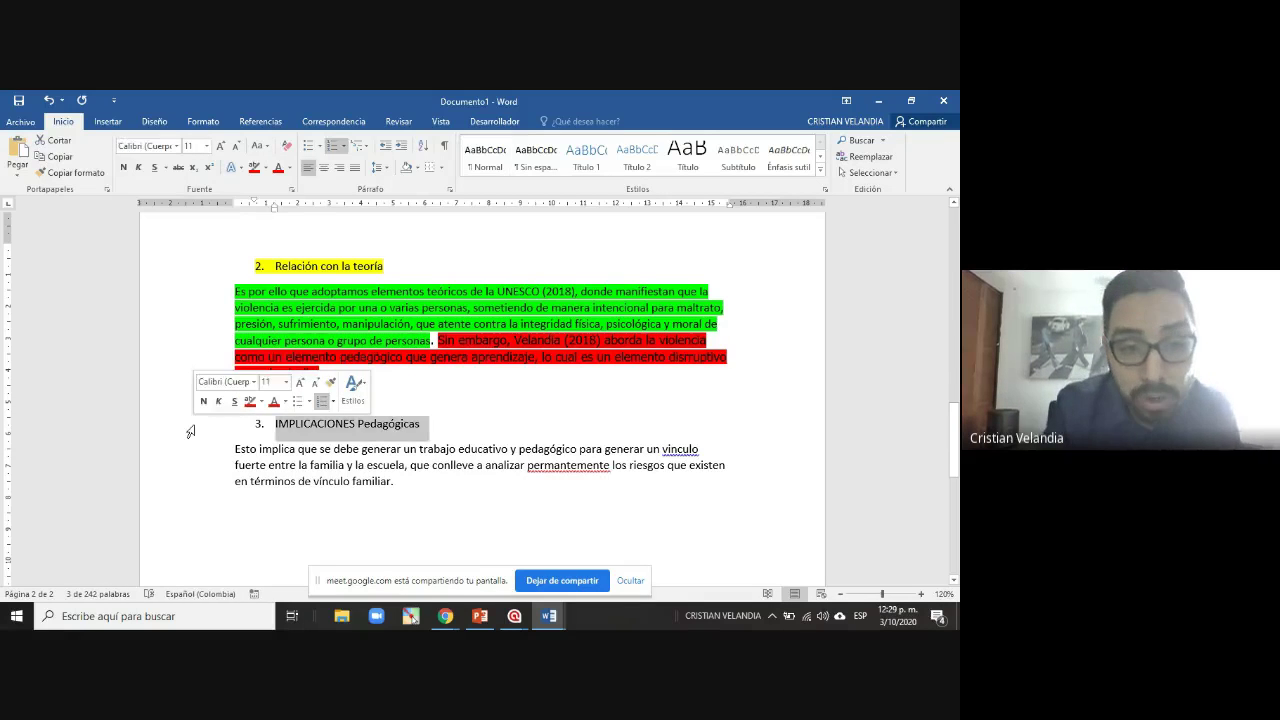
{"action": "left_click", "coordinate": [264, 168]}
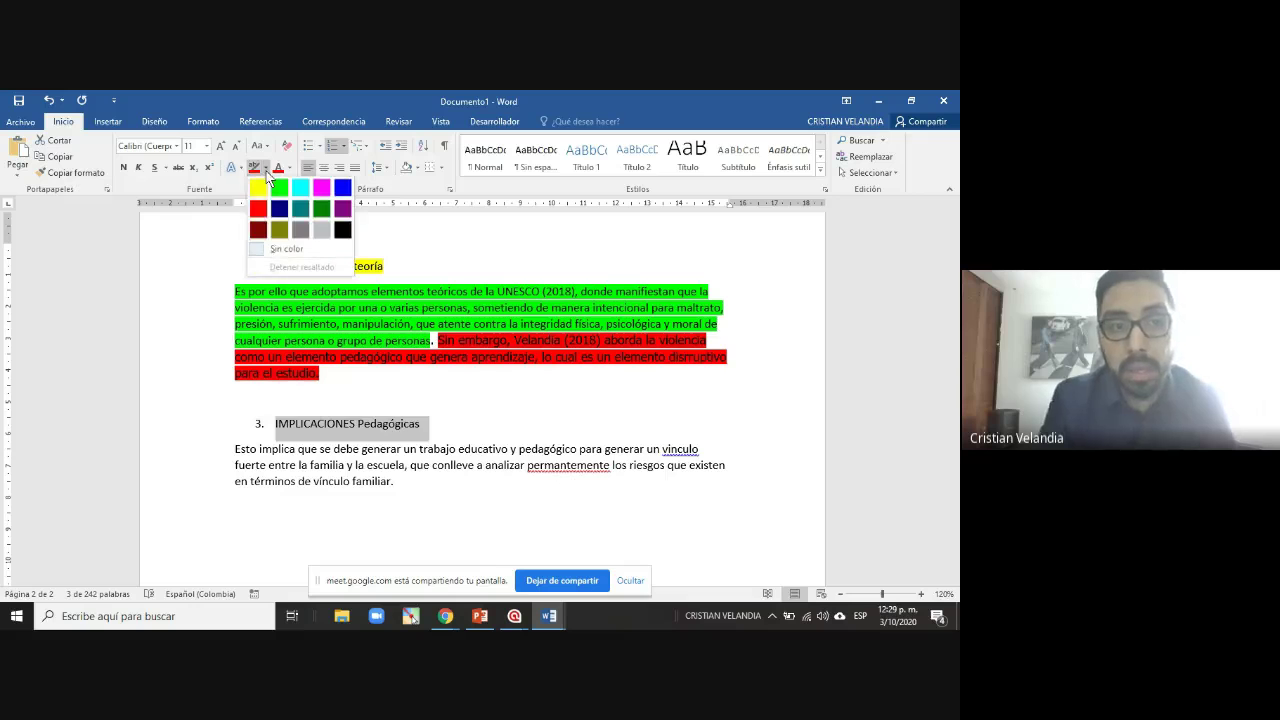
{"action": "left_click", "coordinate": [252, 184]}
{"action": "left_click", "coordinate": [442, 437]}
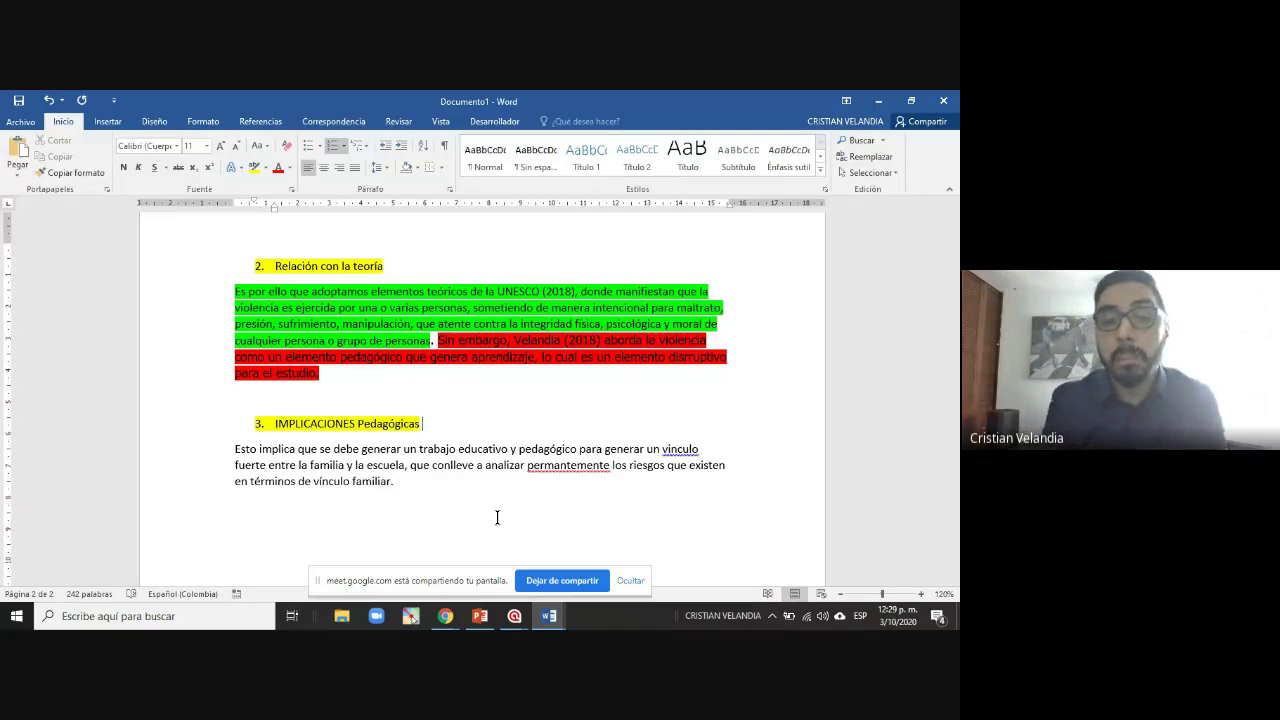
Review the implications heading and its paragraph, followed by the research question and network at the document's start
{"action": "left_click", "coordinate": [147, 430]}
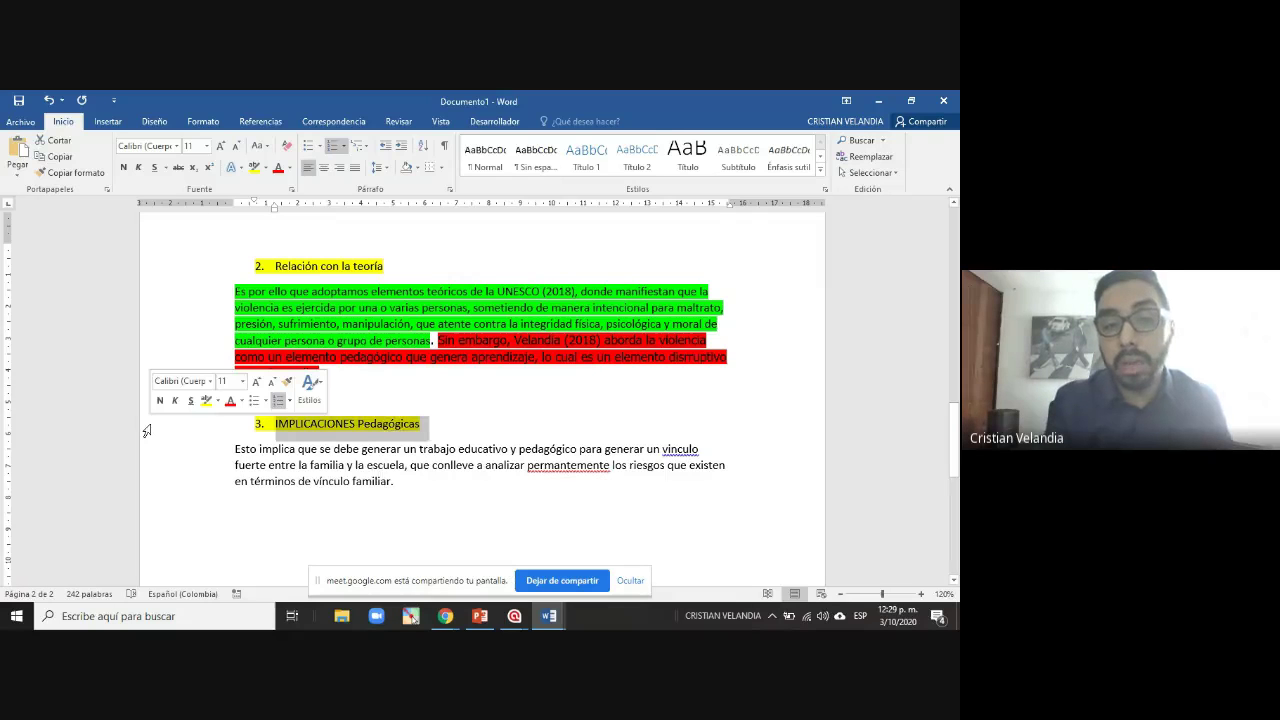
{"action": "left_click", "coordinate": [672, 394]}
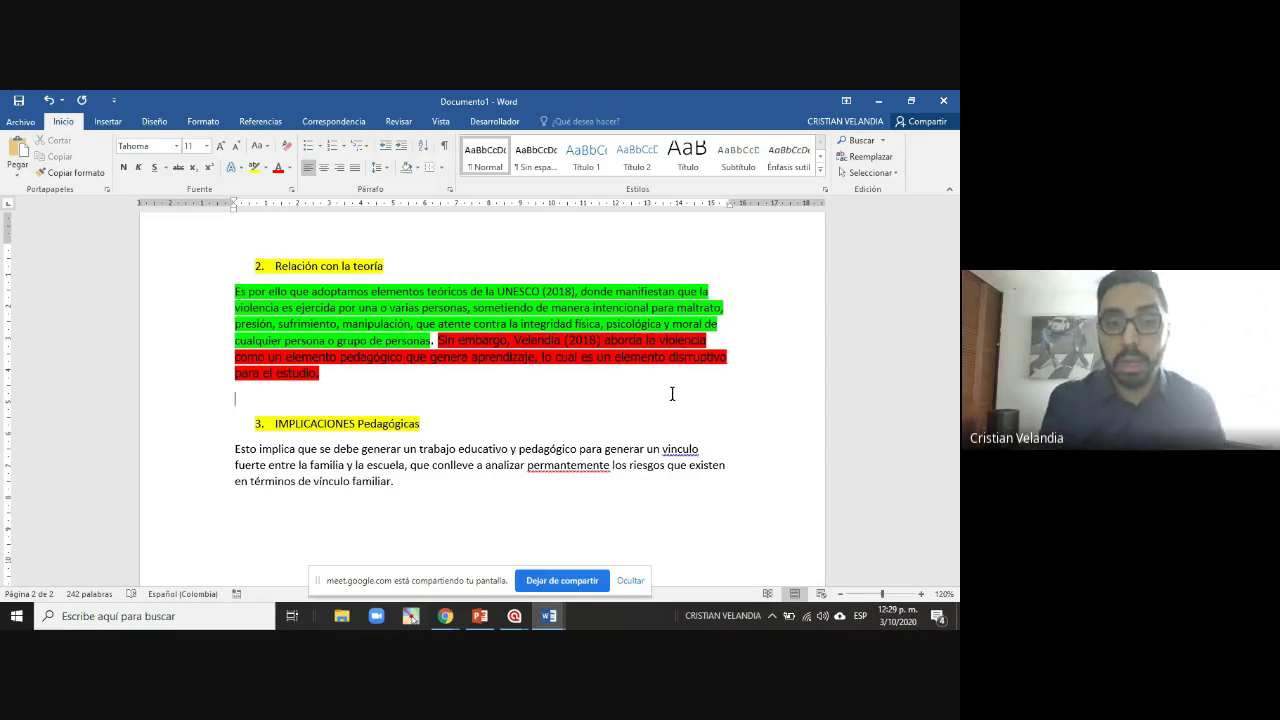
{"action": "left_click_drag", "start_coordinate": [400, 483], "coordinate": [235, 451]}
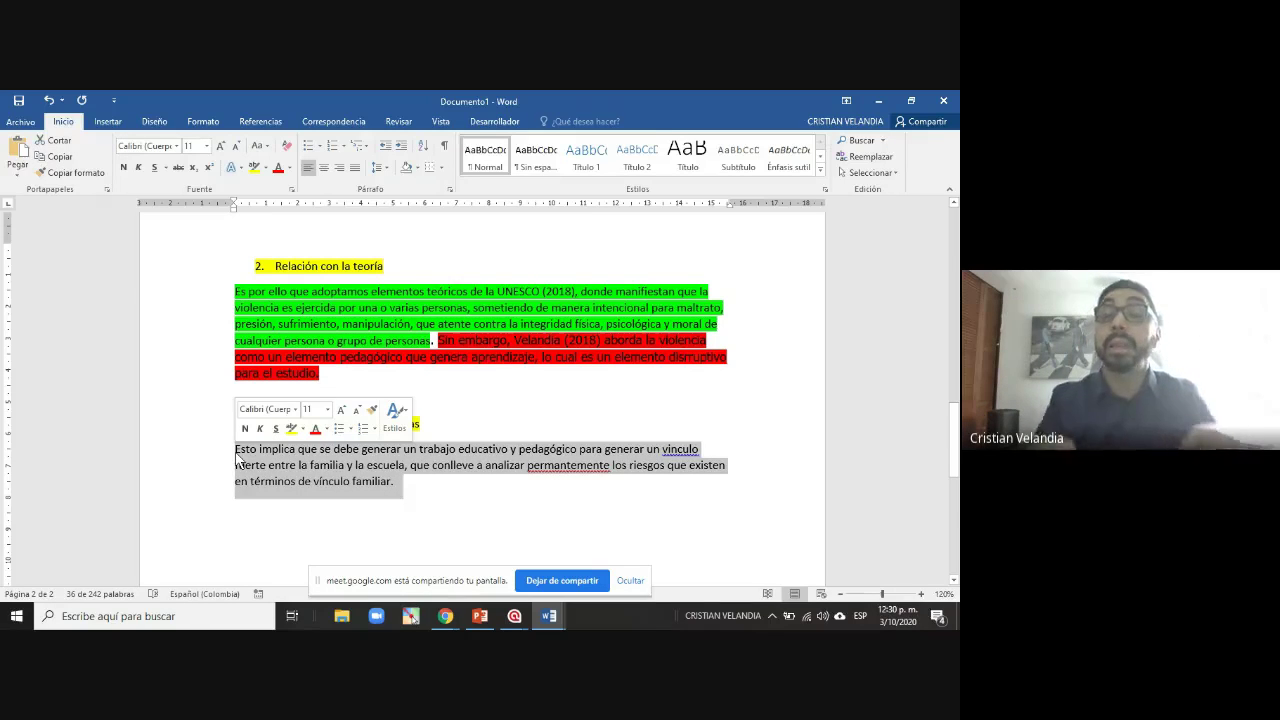
{"action": "left_click", "coordinate": [417, 451]}
{"action": "scroll", "coordinate": [414, 418], "scroll_direction": "up", "scroll_amount": 10}
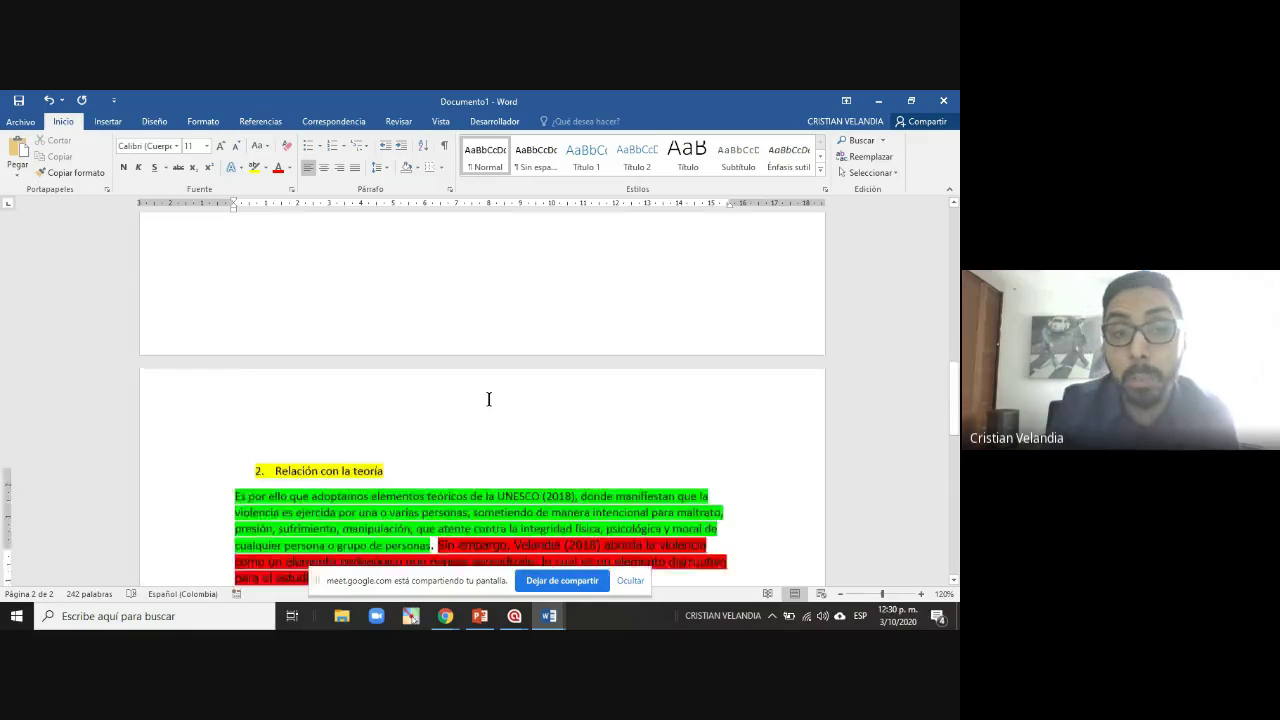
{"action": "scroll", "coordinate": [506, 311], "scroll_direction": "up", "scroll_amount": 2}
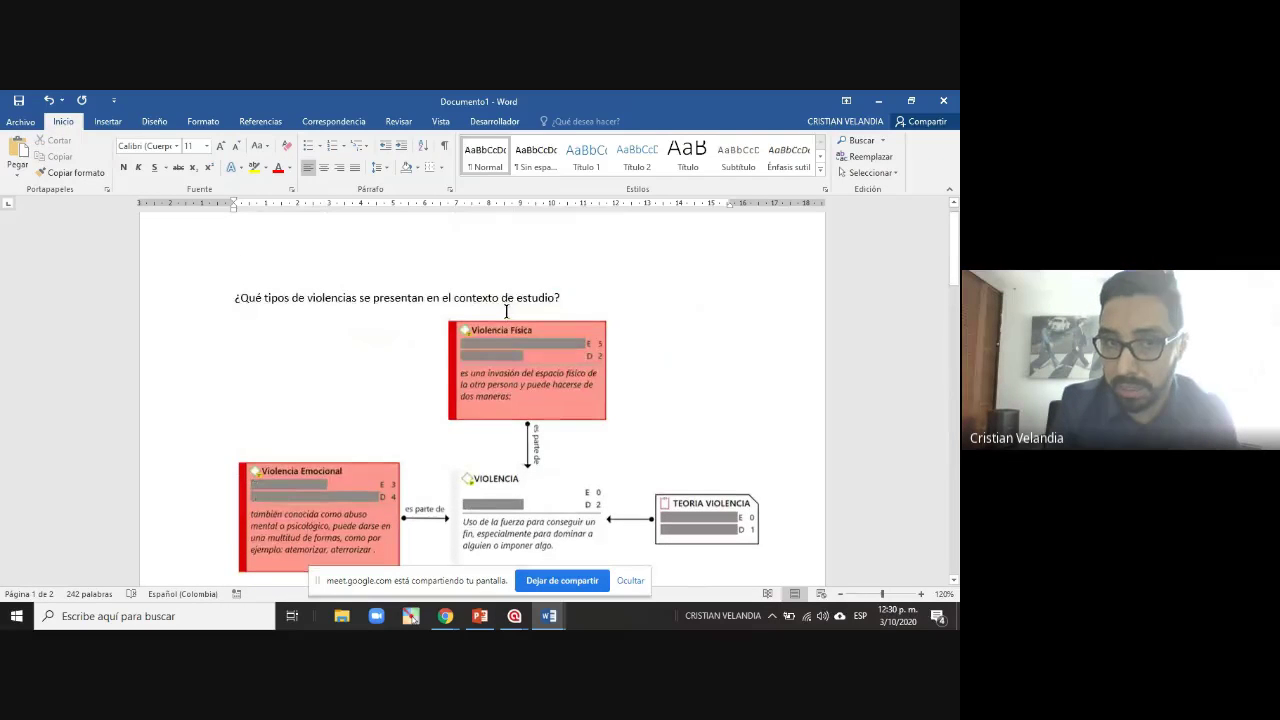
Review the document from the research question to the implications paragraph, showing both pages side by side at 60% zoom
{"action": "left_click", "coordinate": [173, 296]}
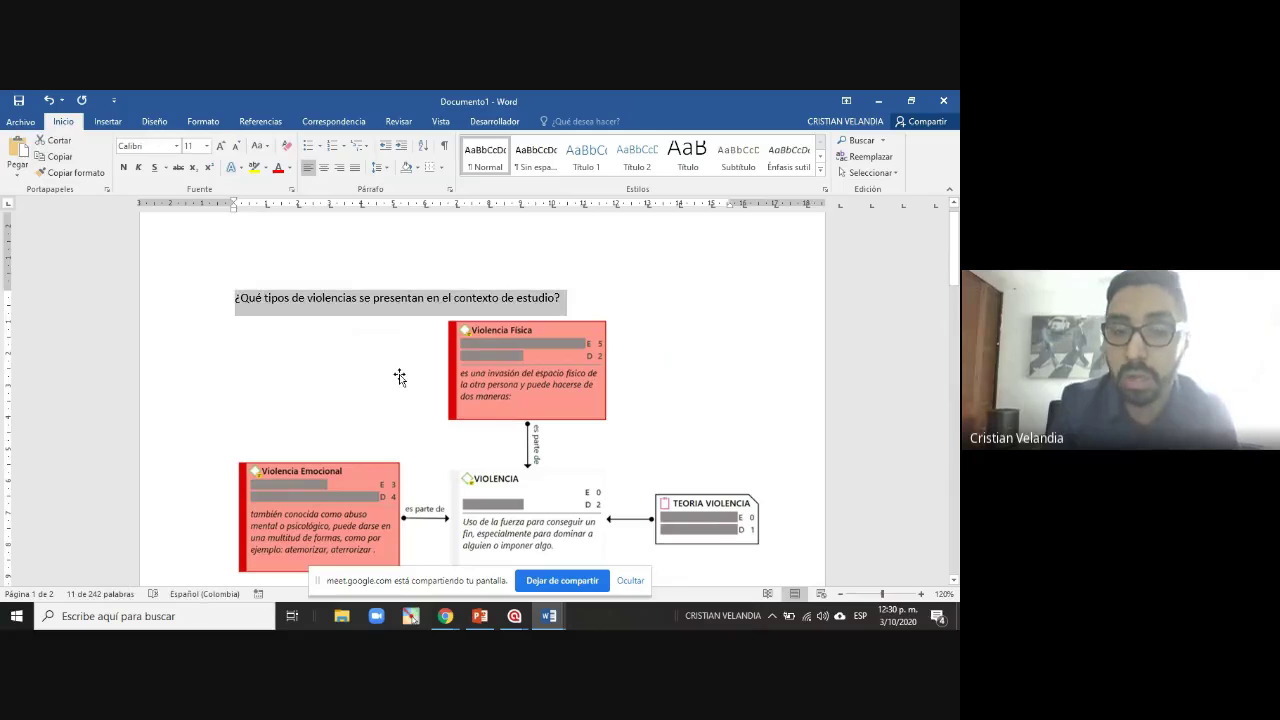
{"action": "scroll", "coordinate": [400, 374], "scroll_direction": "down", "scroll_amount": 12}
{"action": "left_click", "coordinate": [408, 418]}
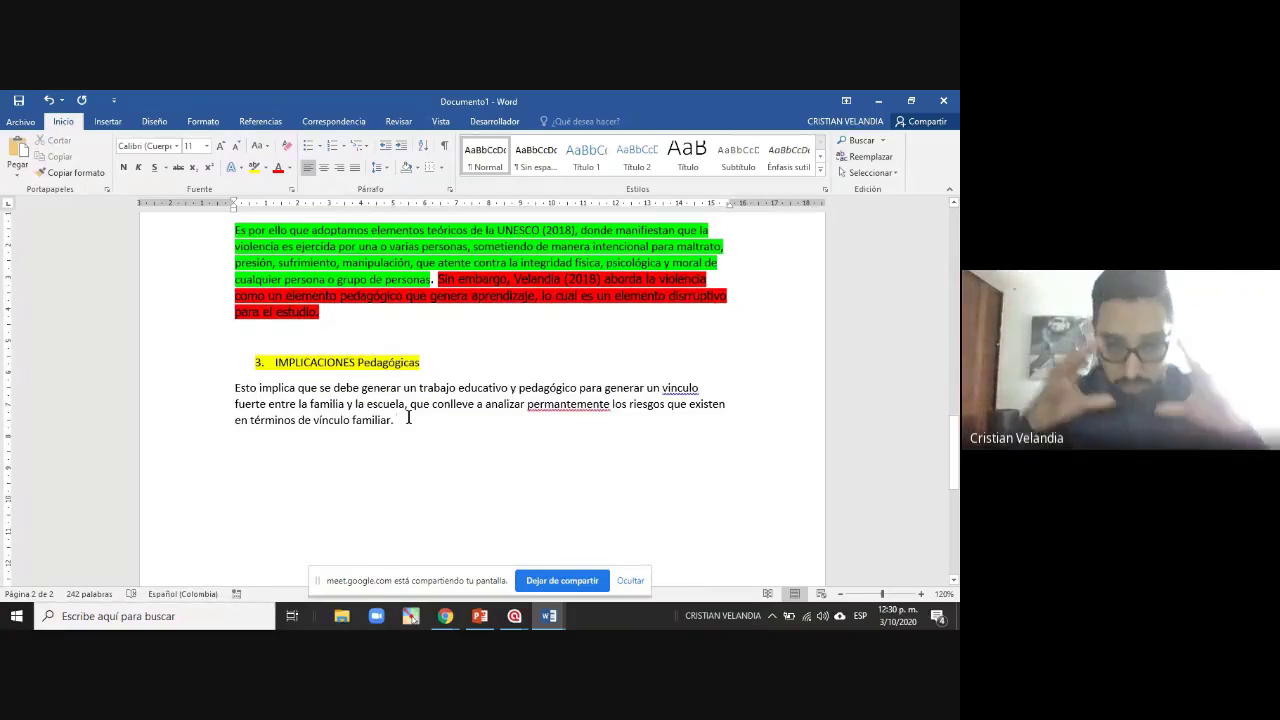
{"action": "scroll", "coordinate": [481, 411], "scroll_direction": "down", "scroll_amount": 6, "text": "ctrl"}
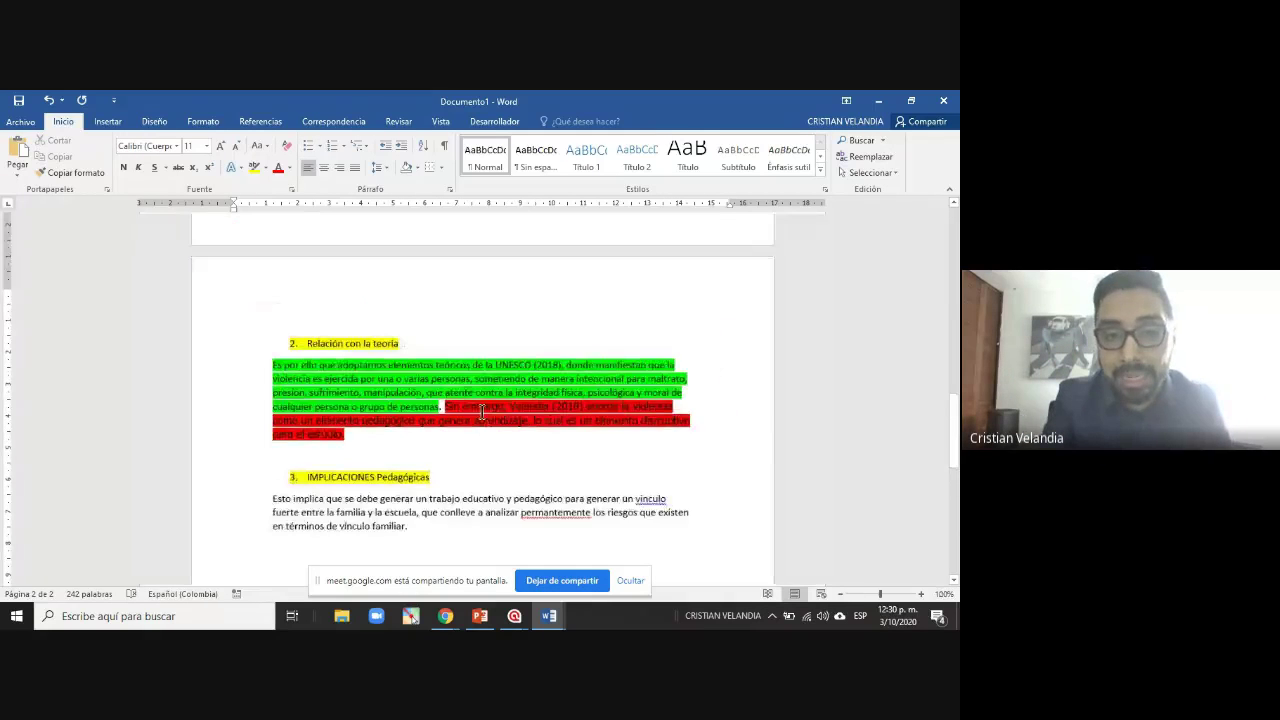
{"action": "scroll", "coordinate": [481, 411], "scroll_direction": "down", "scroll_amount": 2}
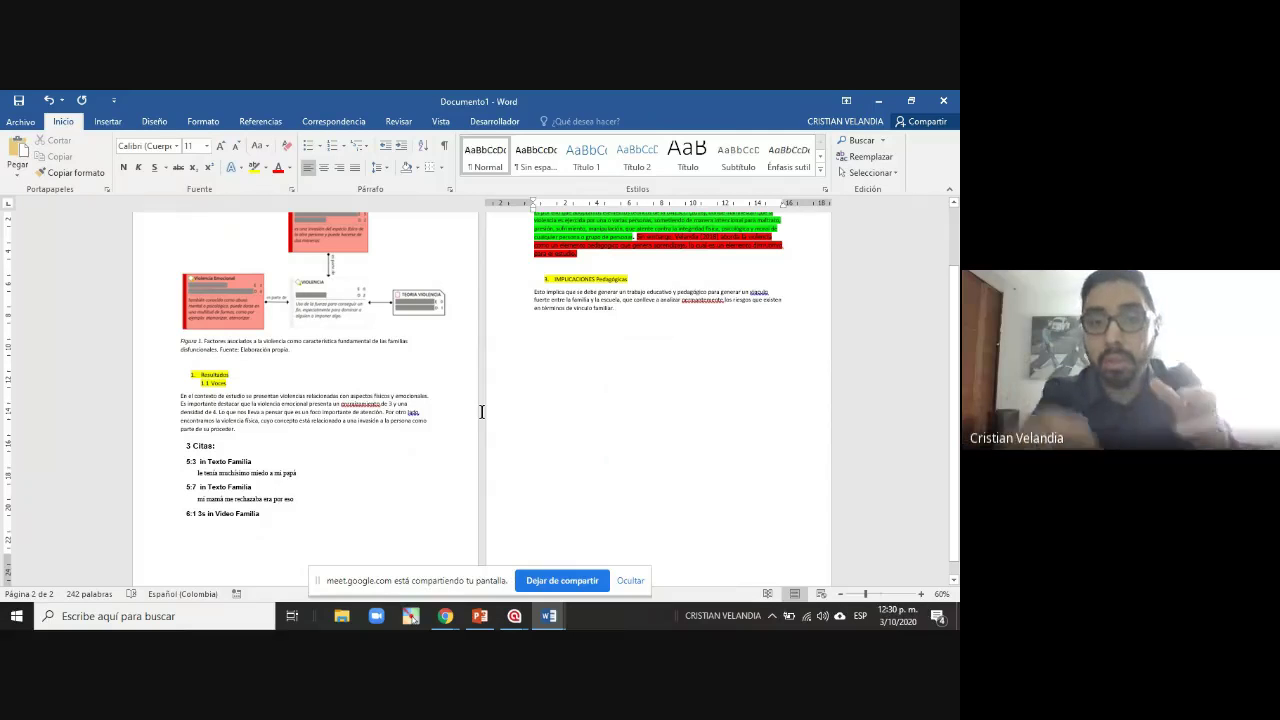
{"action": "scroll", "coordinate": [481, 411], "scroll_direction": "up", "scroll_amount": 2}
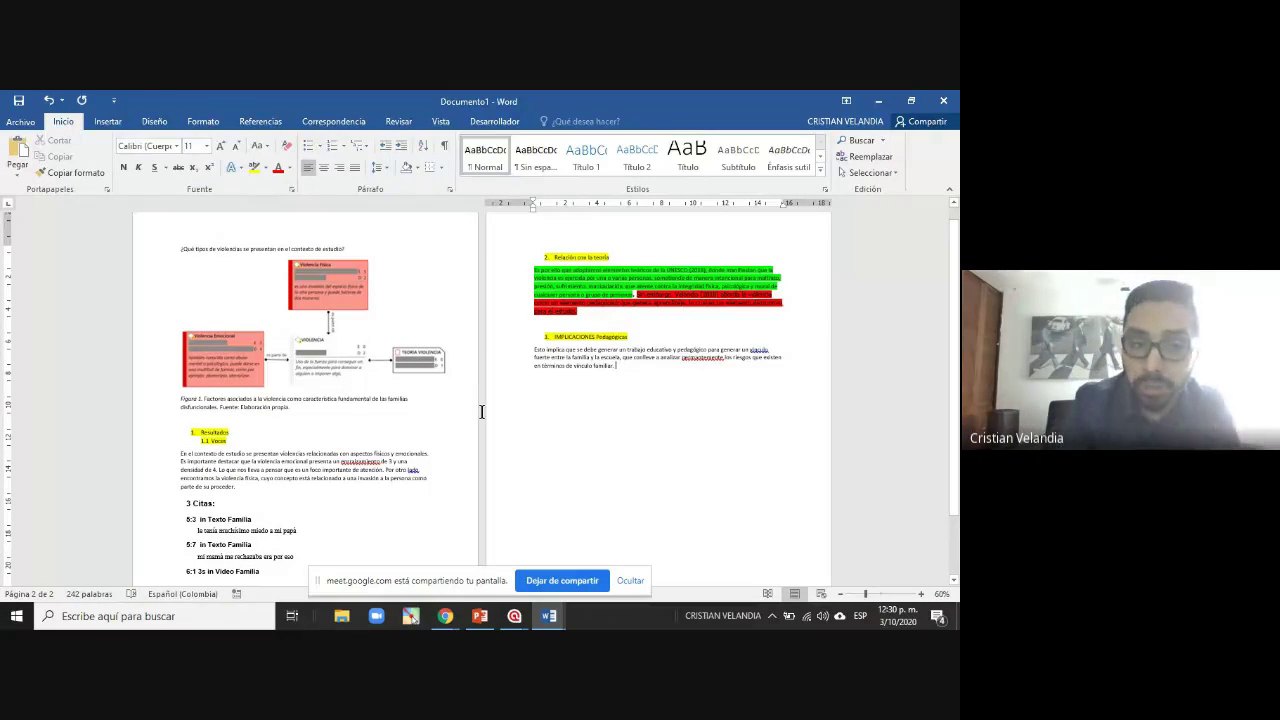
Go over the section headings in turn: "Resultados" with its "Voces" subheading, "Relación con la teoría" and "IMPLICACIONES Pedagógicas"
{"action": "left_click_drag", "start_coordinate": [144, 437], "coordinate": [145, 449]}
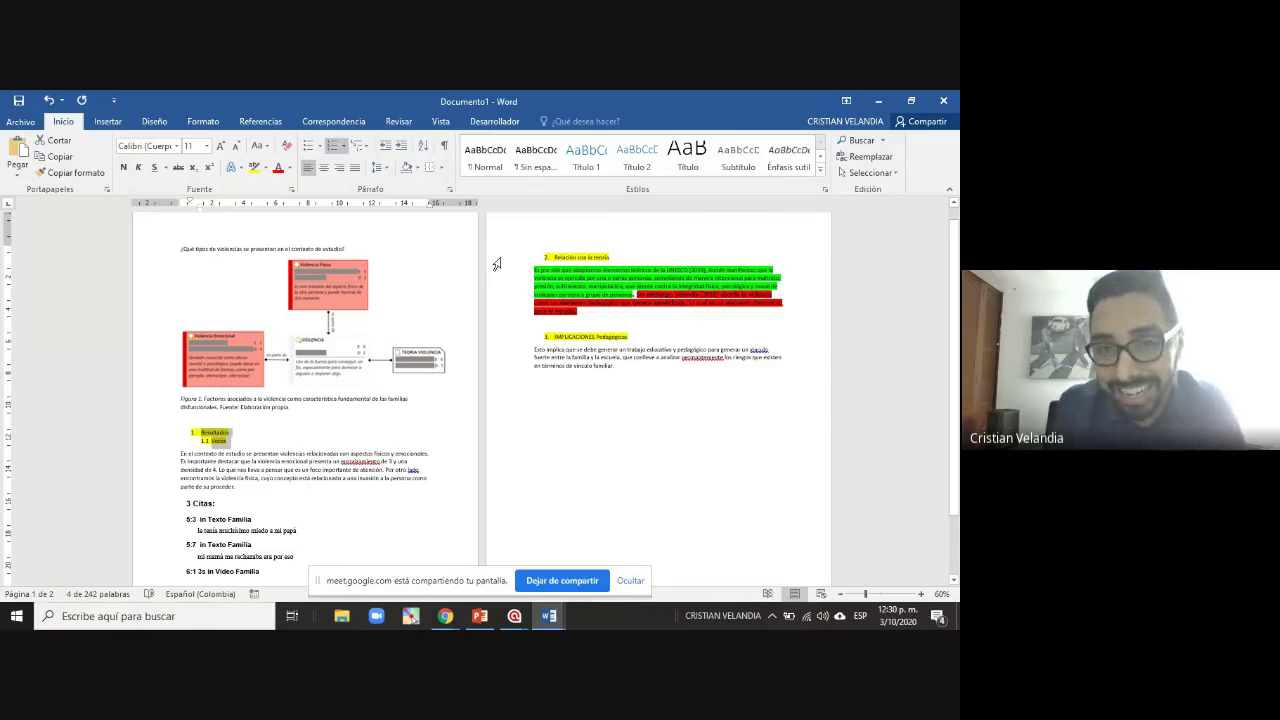
{"action": "left_click", "coordinate": [497, 260]}
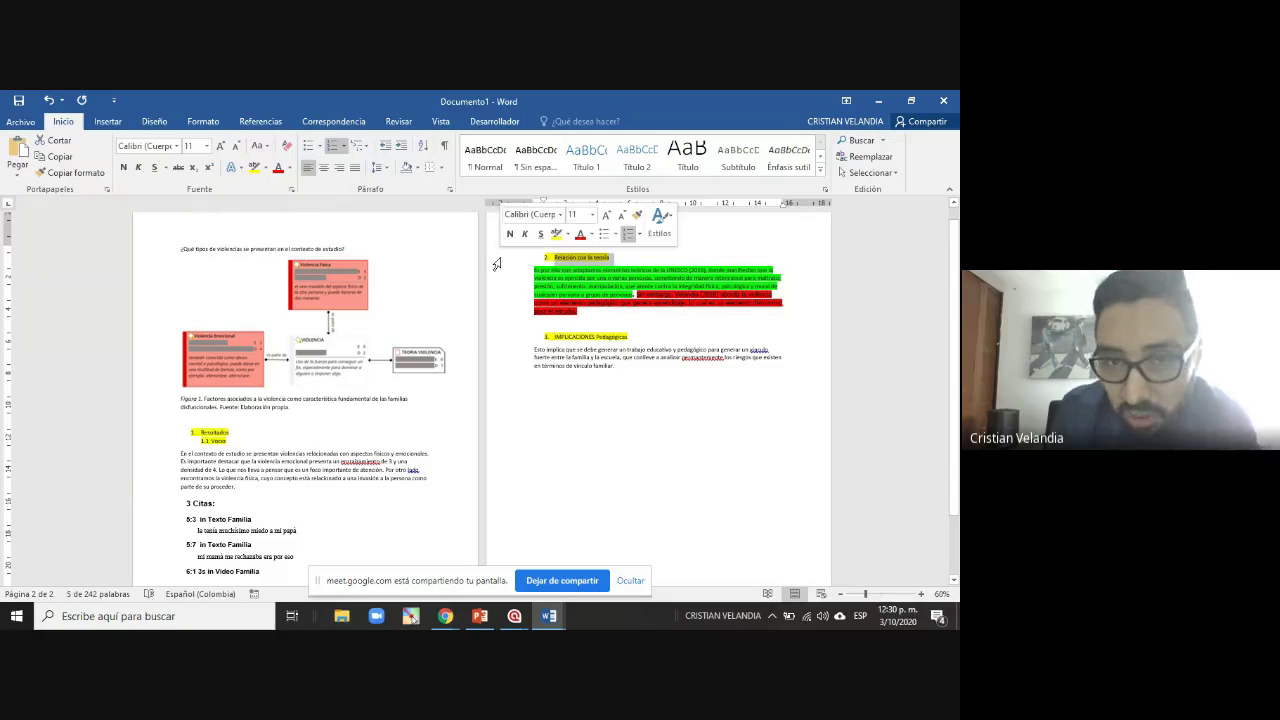
{"action": "left_click", "coordinate": [498, 340]}
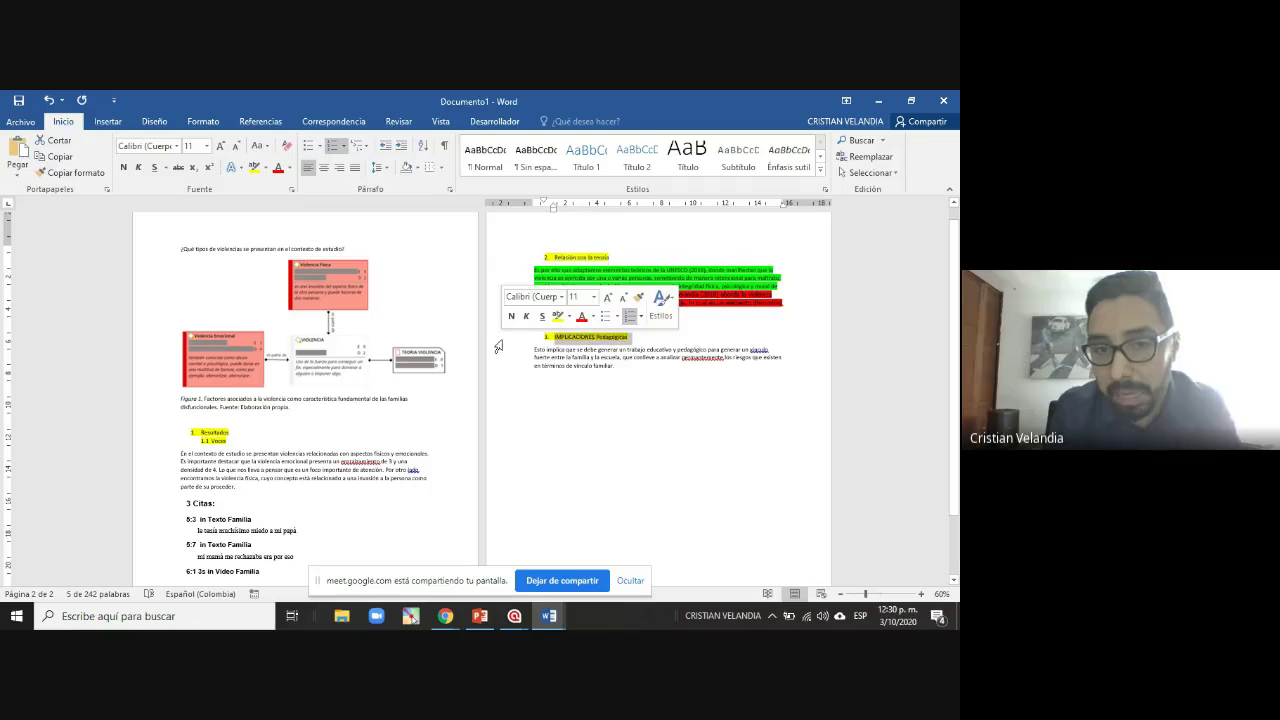
Add a parenthetical note beginning "(pueden" at the end of the heading "IMPLICACIONES Pedagógicas"
{"action": "left_click", "coordinate": [674, 339]}
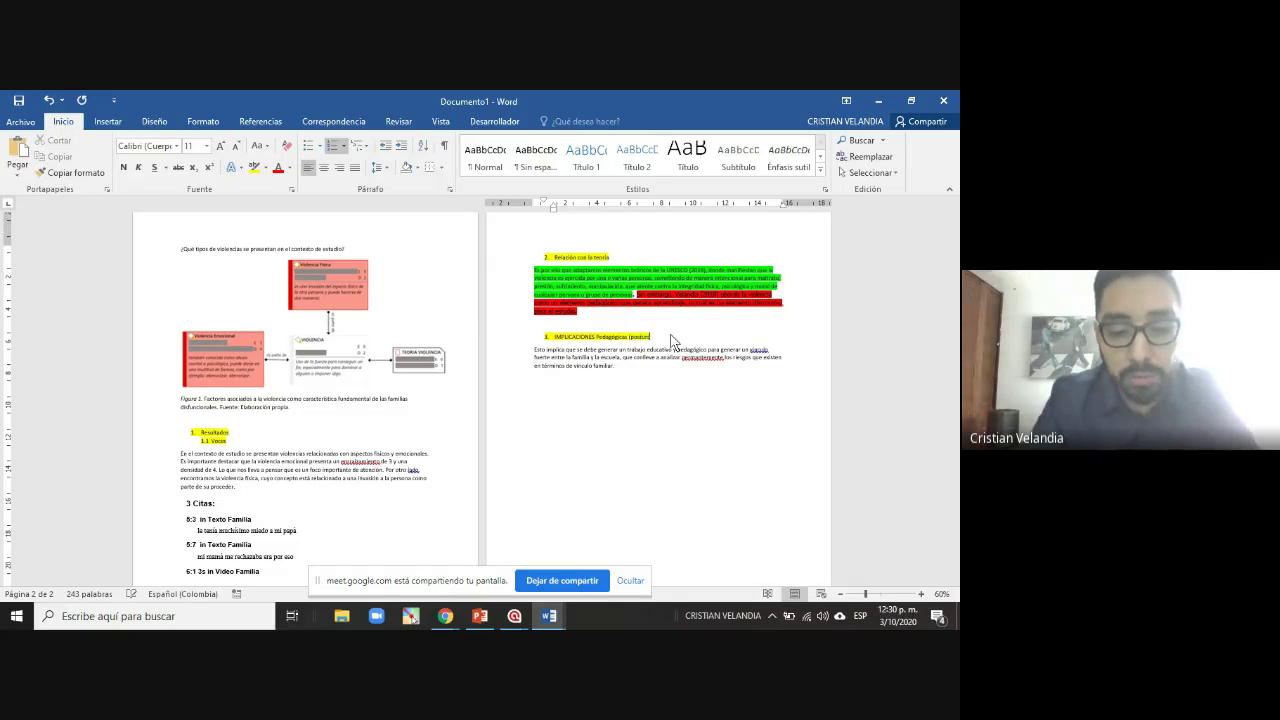